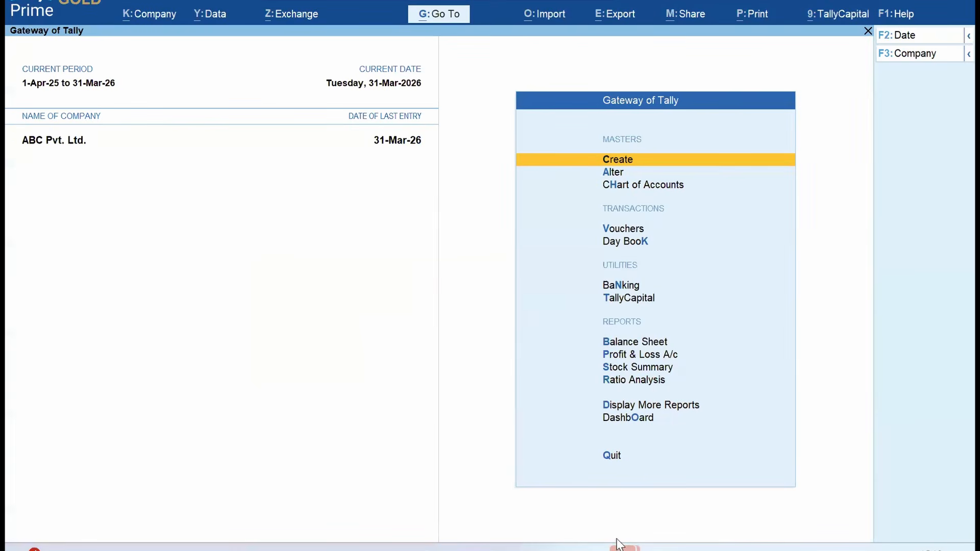
# Step: Switch to File Explorer and open the Tally folder on Local Disk (D:)
pyautogui.moveTo(617, 542)
pyautogui.moveTo(359, 548)
pyautogui.click(329, 534)
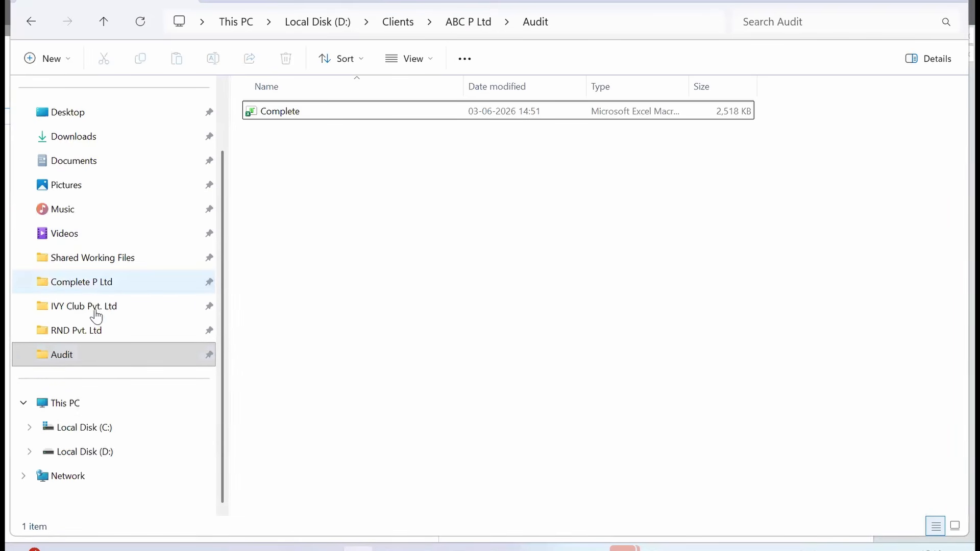
pyautogui.click(93, 455)
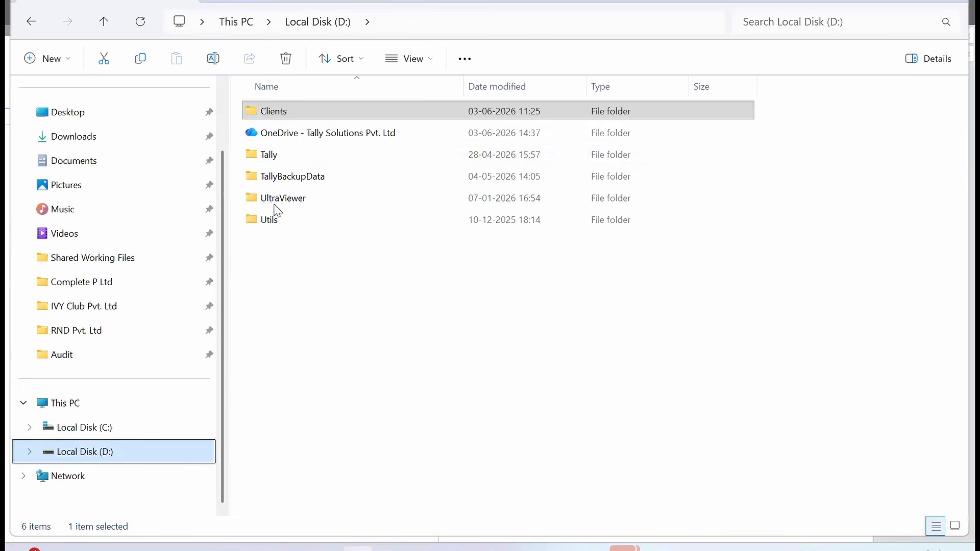
pyautogui.doubleClick(284, 153)
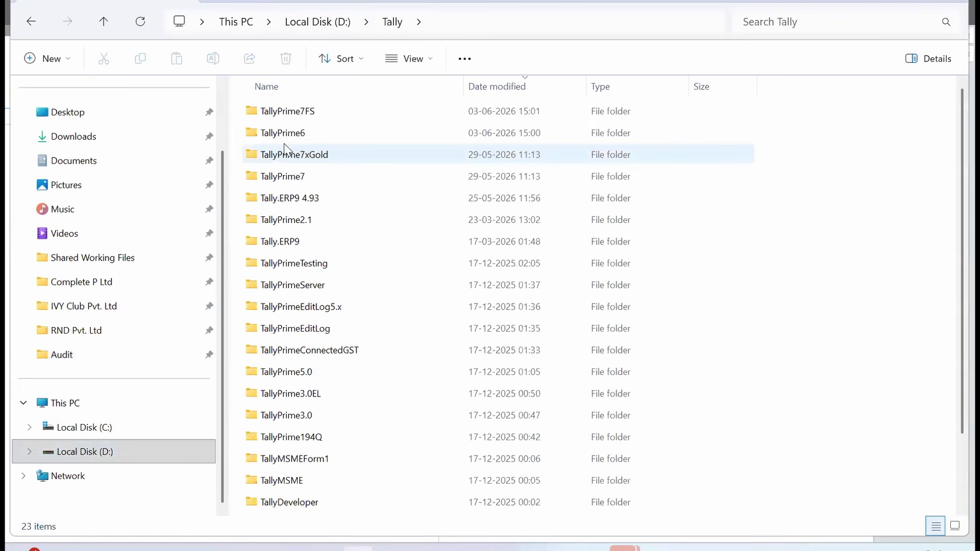
# Step: Open the Schedule III for Division I plug-in folder inside TallyPrime7FS, under appresources and plugins
pyautogui.doubleClick(288, 113)
pyautogui.click(276, 141)
pyautogui.doubleClick(292, 136)
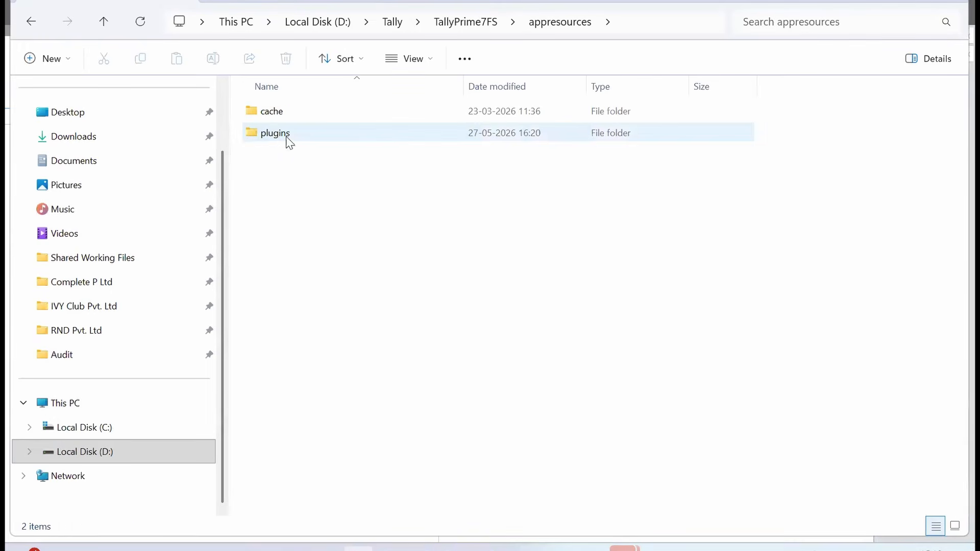
pyautogui.doubleClick(277, 134)
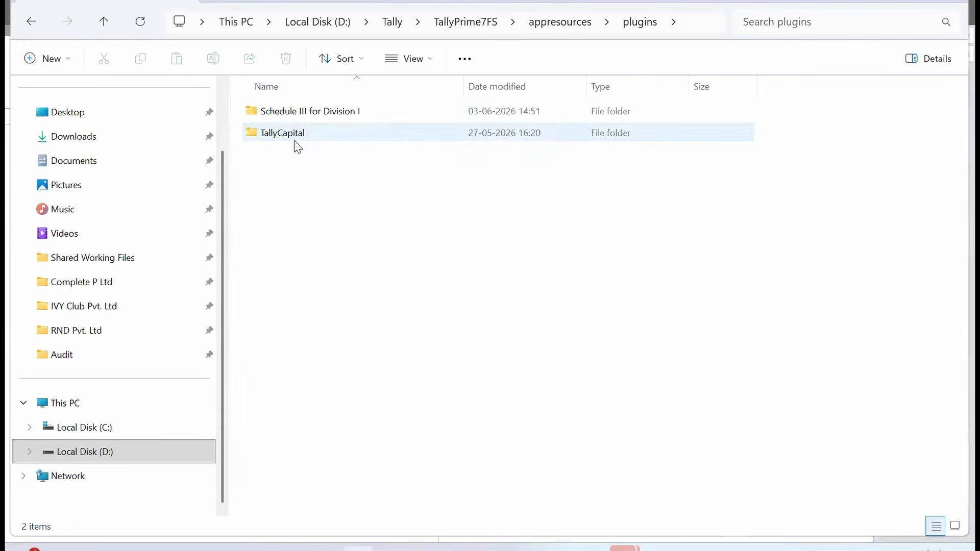
pyautogui.click(295, 119)
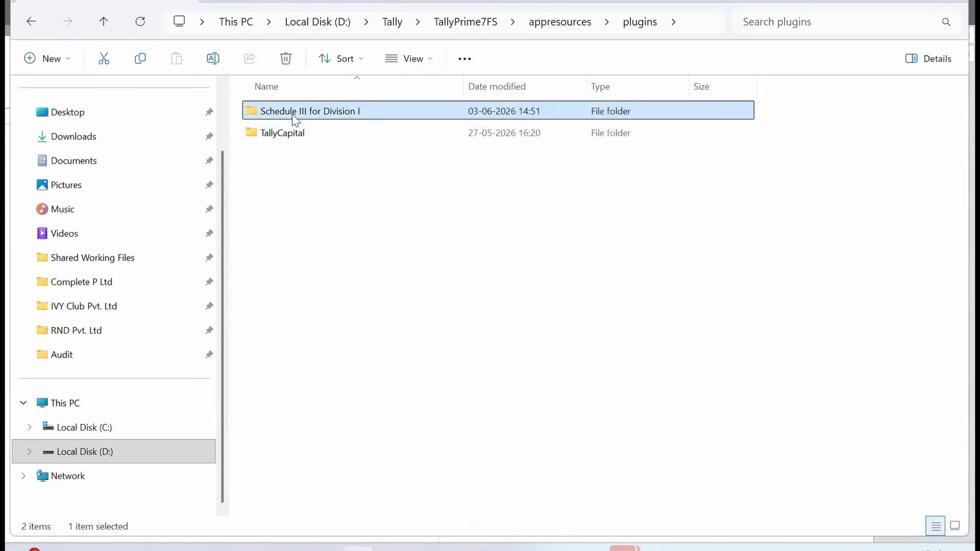
pyautogui.doubleClick(343, 110)
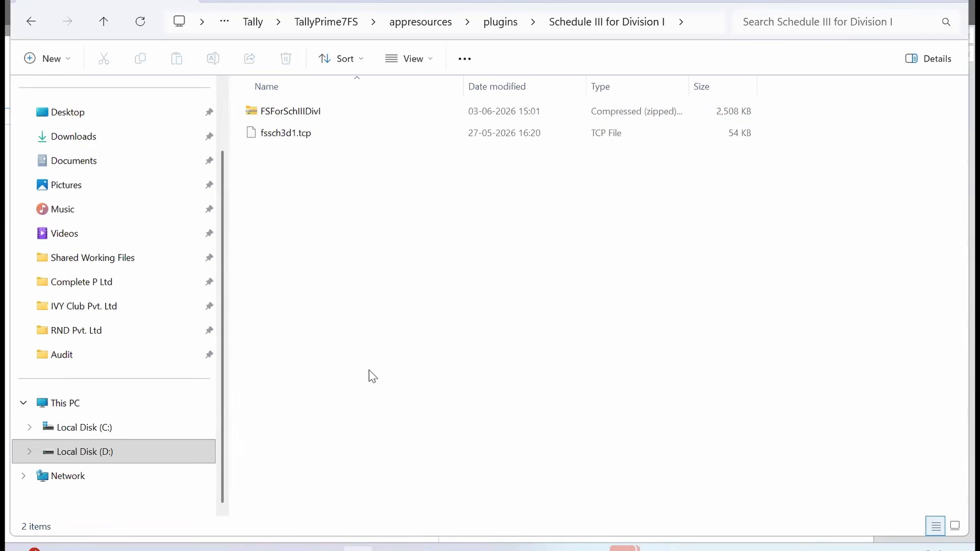
# Step: Switch to the TallyPrime window that has ABC Pvt. Ltd. loaded
pyautogui.moveTo(623, 547)
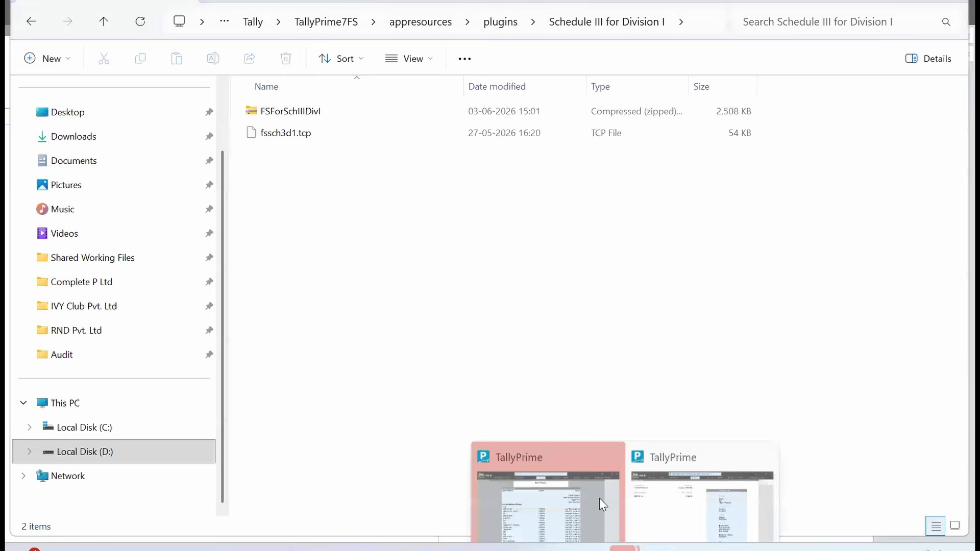
pyautogui.click(575, 488)
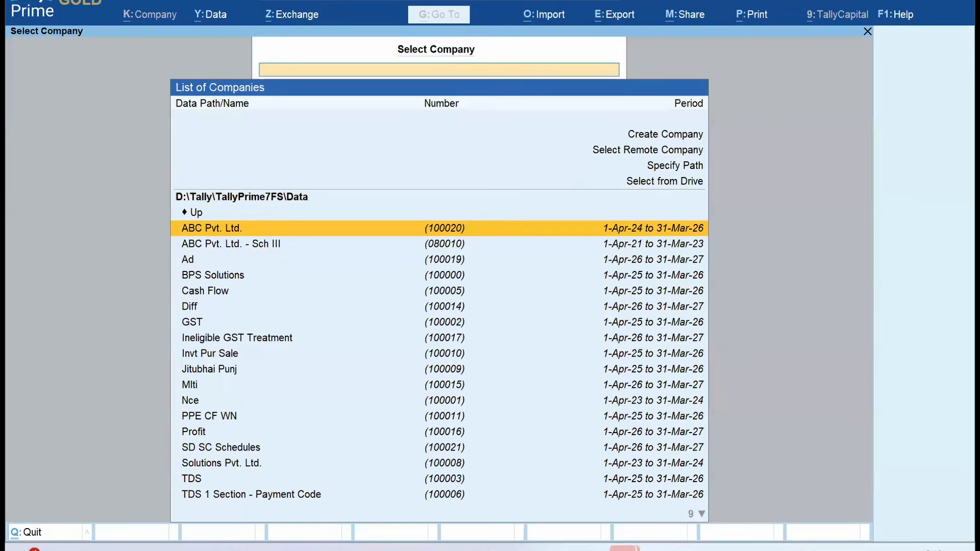
pyautogui.click(678, 494)
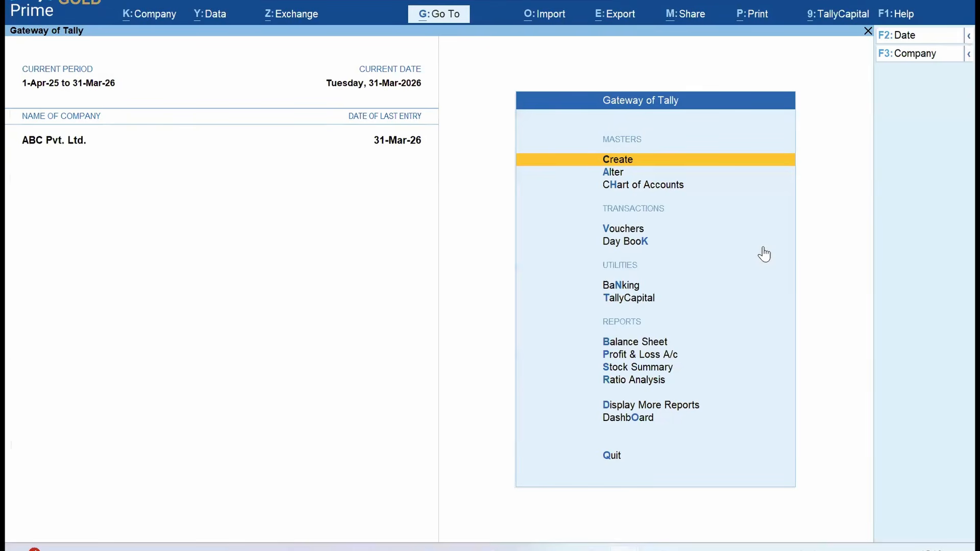
# Step: Check the status of the Schedule III for Division I plug-in in Tally Plug-In Management, and return to the Gateway of Tally
pyautogui.click(906, 20)
pyautogui.press('Down')
pyautogui.press('Down')
pyautogui.press('Down')
pyautogui.press('Down')
pyautogui.press('Down')
pyautogui.press('Down')
pyautogui.press('Down')
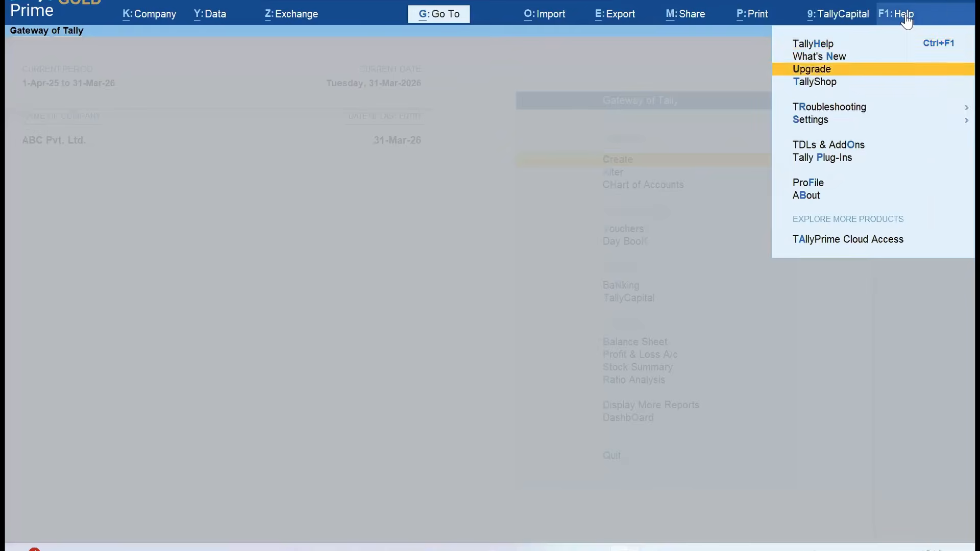
pyautogui.press('Return')
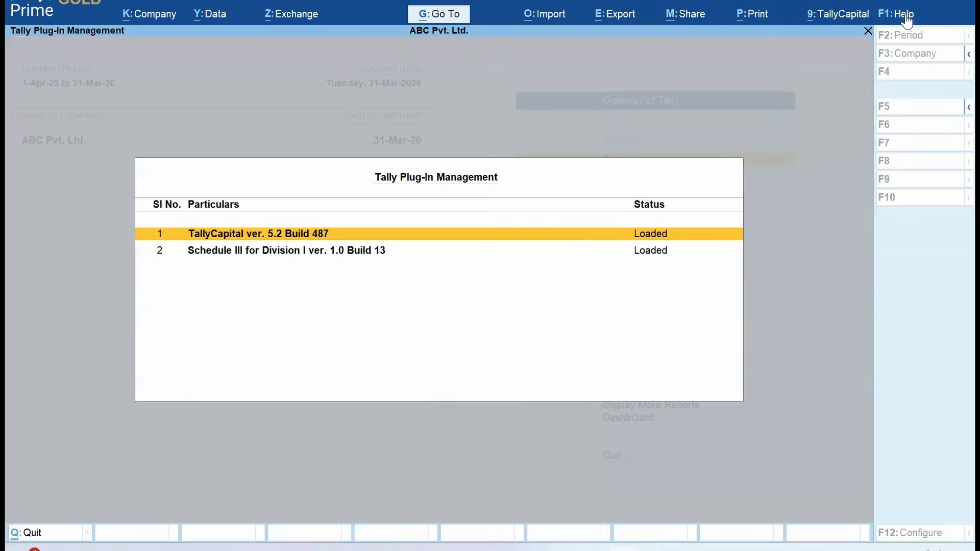
pyautogui.press('Down')
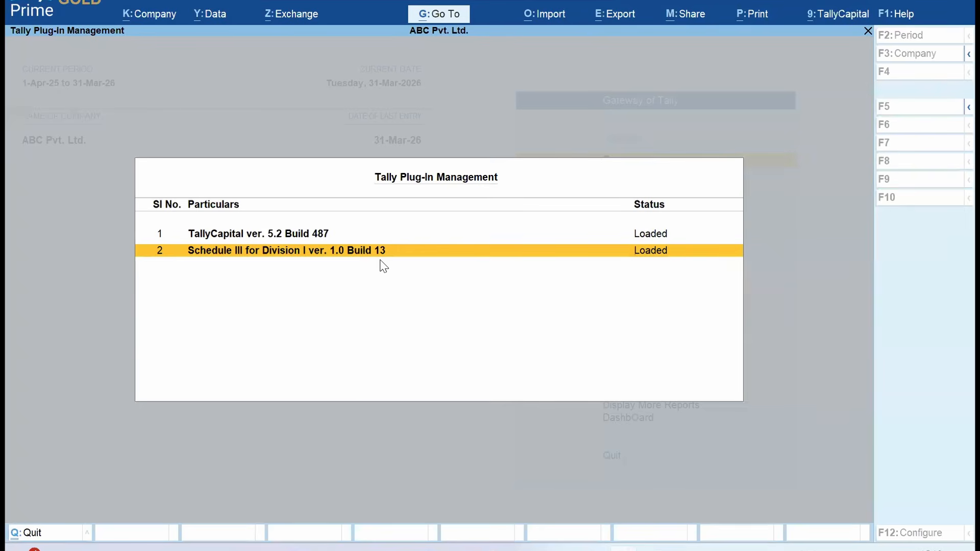
pyautogui.press('Escape')
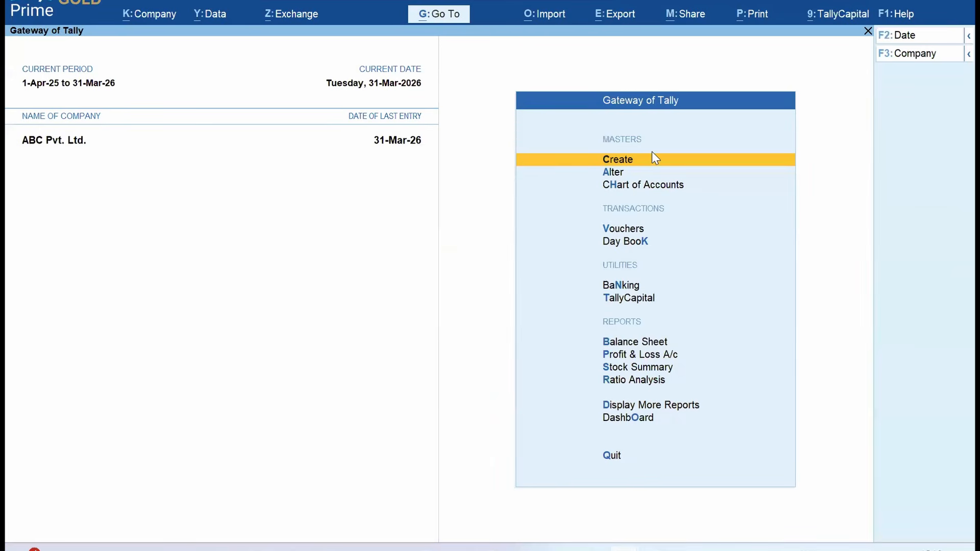
# Step: Look over the export options offered from the Gateway of Tally and close them
pyautogui.press('Down')
pyautogui.press('Down')
pyautogui.press('Down')
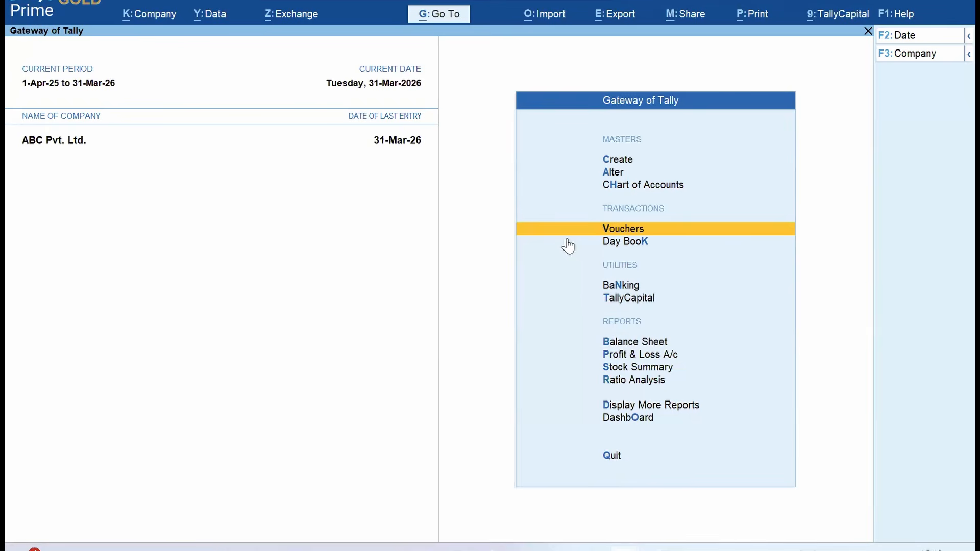
pyautogui.click(619, 16)
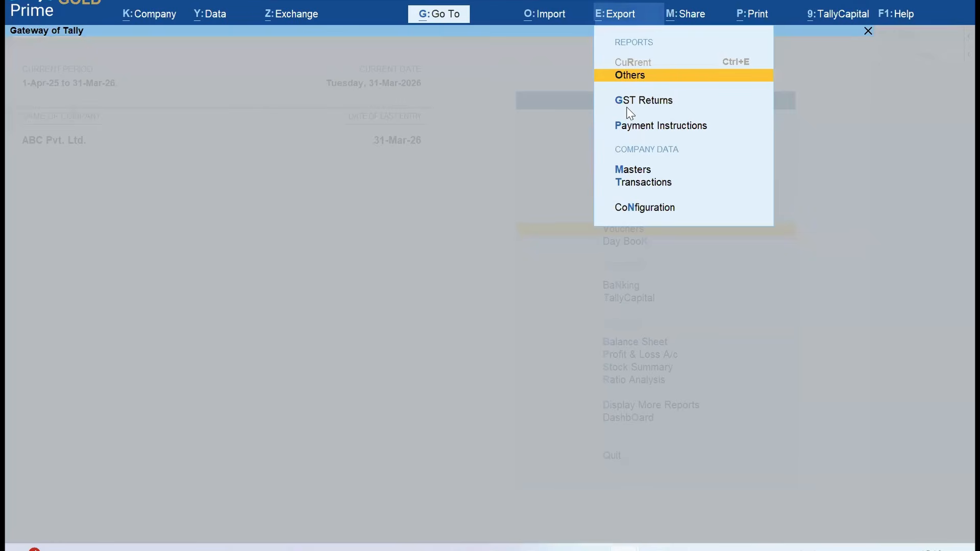
pyautogui.click(523, 155)
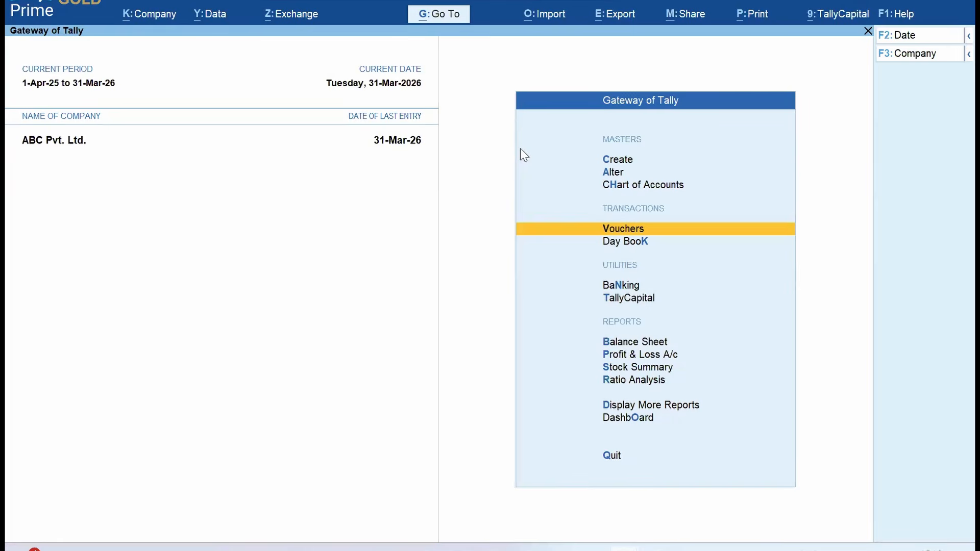
# Step: Open the Balance Sheet report for ABC Pvt. Ltd. from the Gateway of Tally
pyautogui.press('Down')
pyautogui.press('Down')
pyautogui.press('Down')
pyautogui.press('Down')
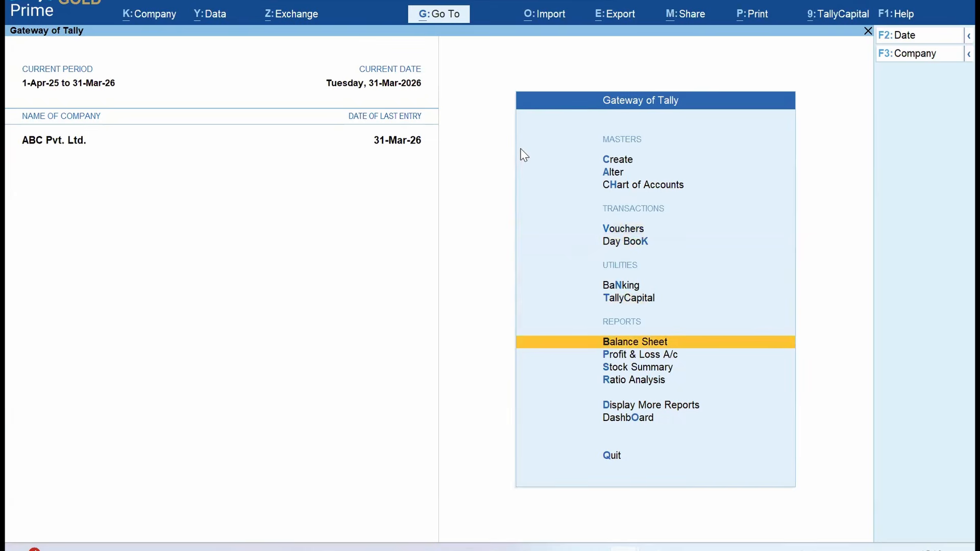
pyautogui.press('Return')
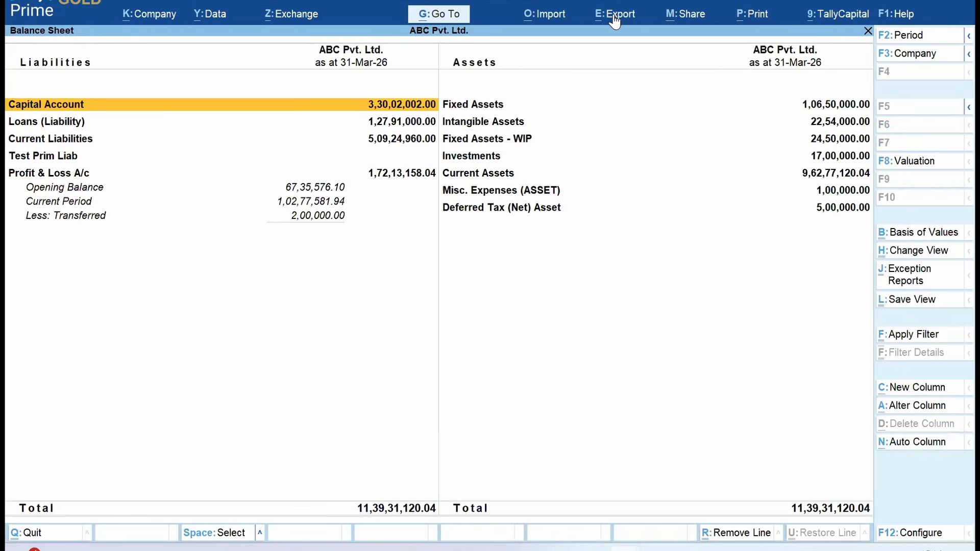
# Step: Bring up the Financial Statements export for Schedule III for Division I from the Balance Sheet
pyautogui.click(618, 18)
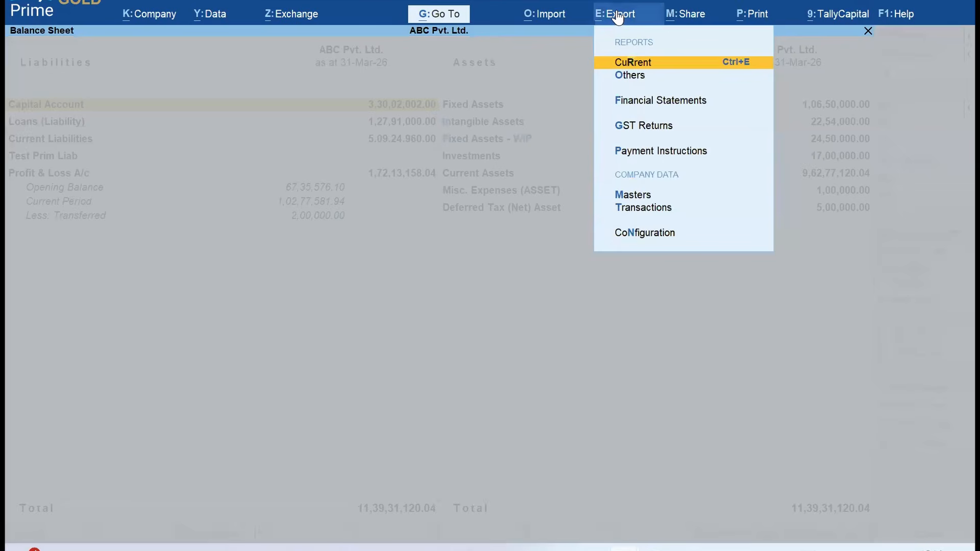
pyautogui.press('Down')
pyautogui.press('Down')
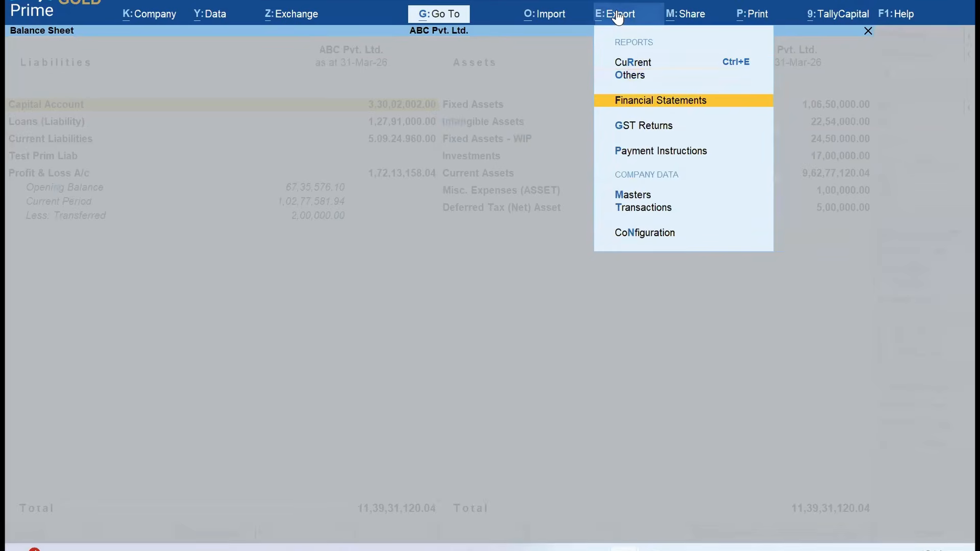
pyautogui.press('Return')
pyautogui.press('Down')
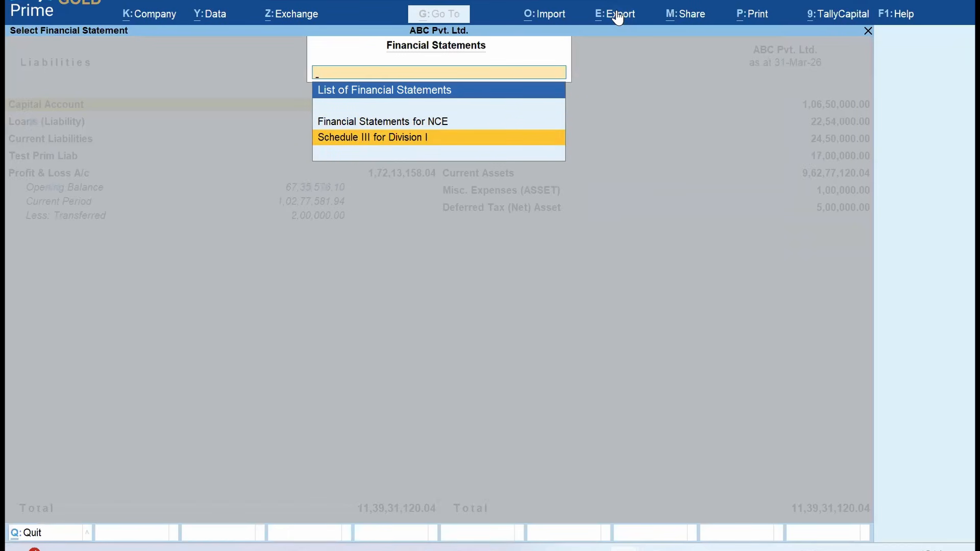
pyautogui.press('Return')
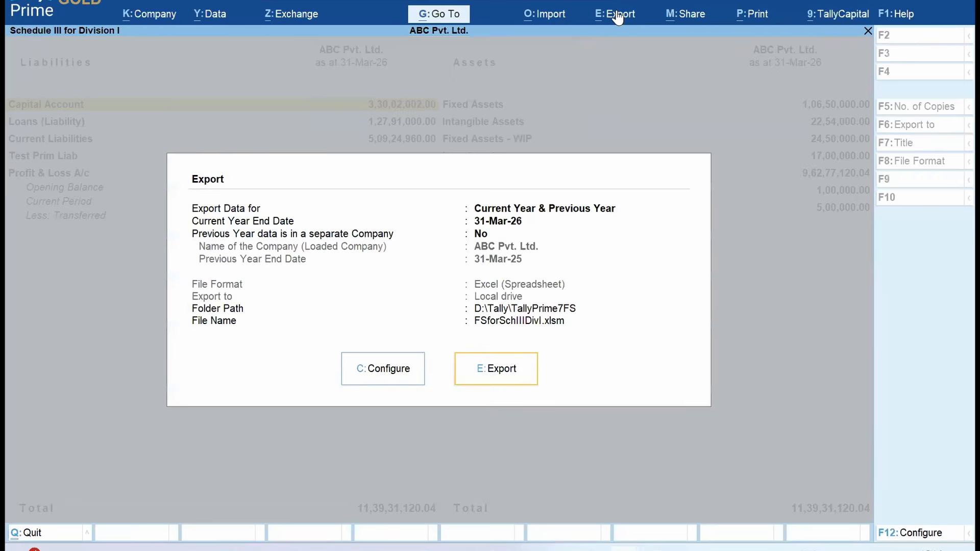
# Step: In the export configuration, set Previous Year data is in a separate Company to Yes and choose ABC Pvt. Ltd. as the loaded company
pyautogui.click(388, 380)
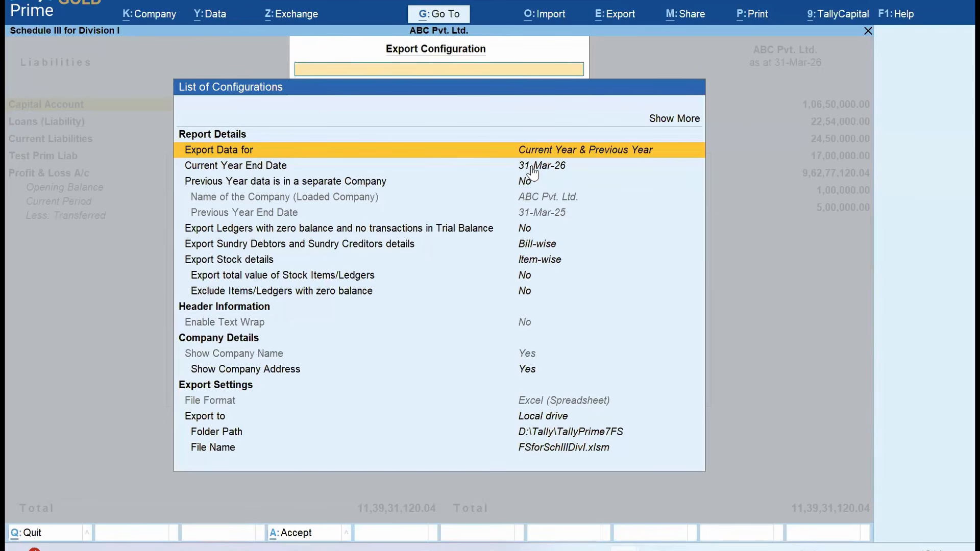
pyautogui.press('Down')
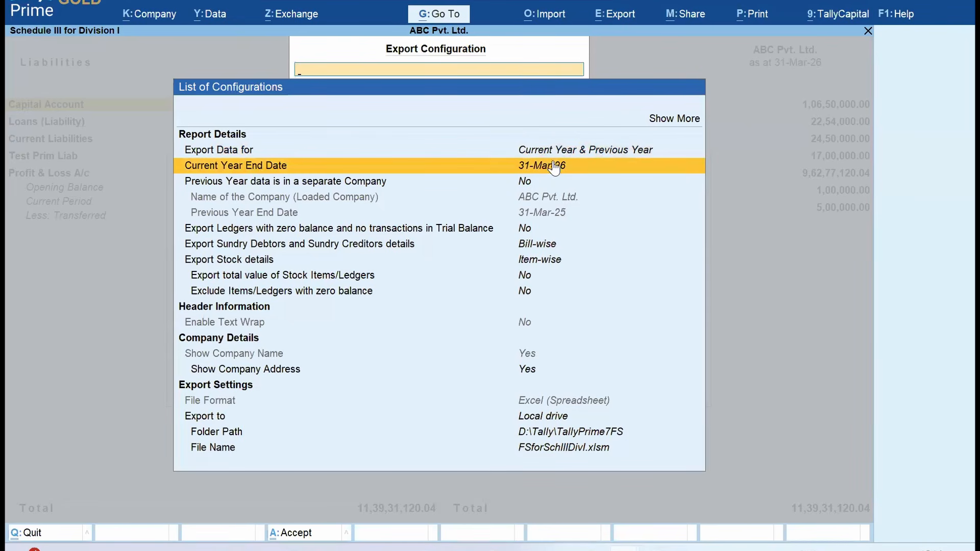
pyautogui.click(515, 185)
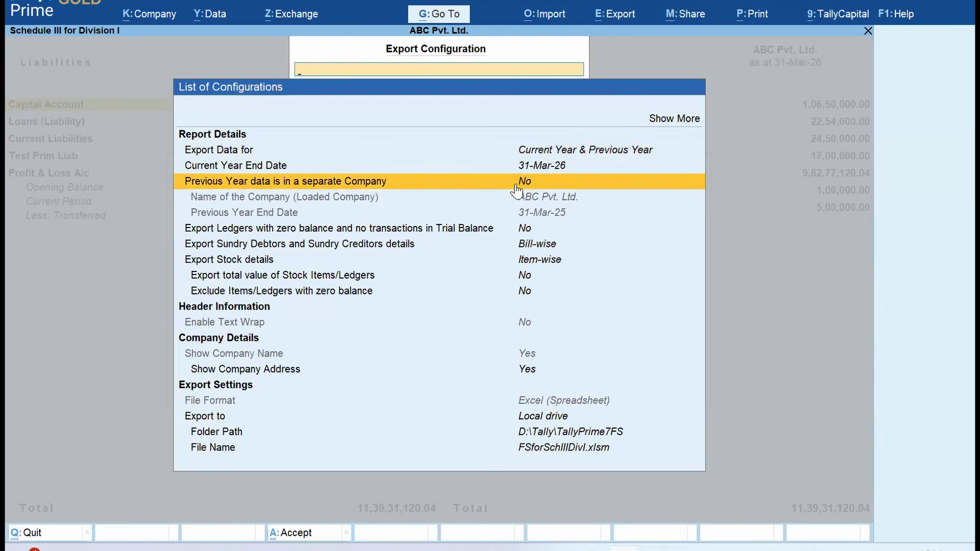
pyautogui.click(515, 186)
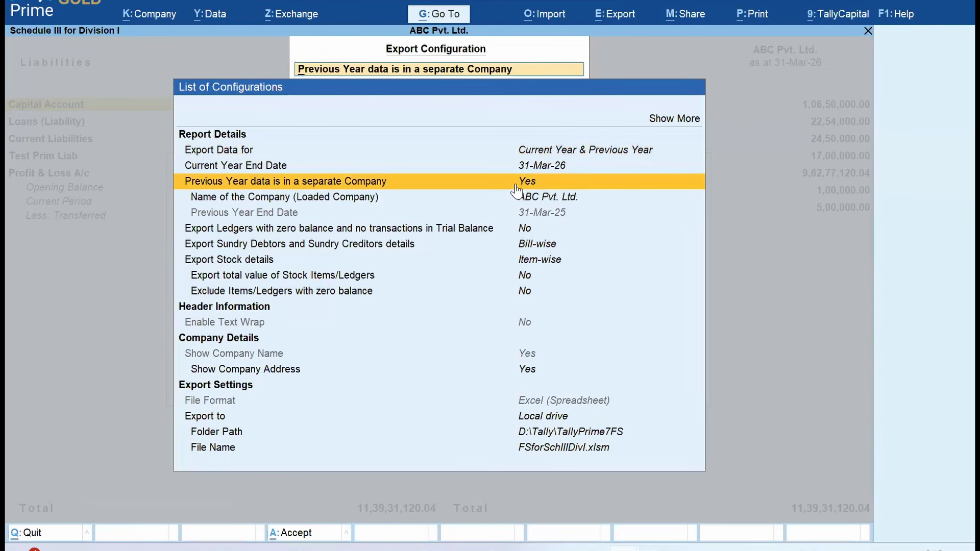
pyautogui.press('Down')
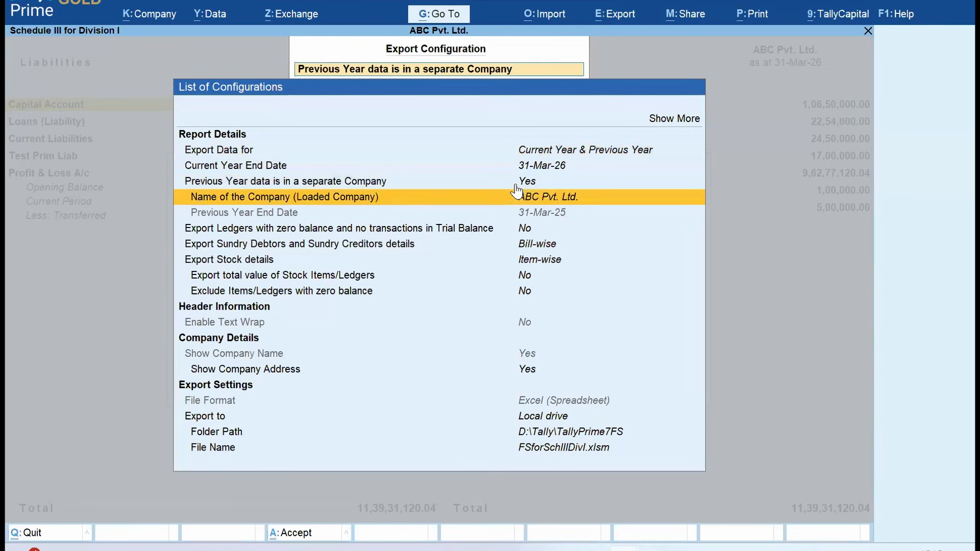
pyautogui.press('Return')
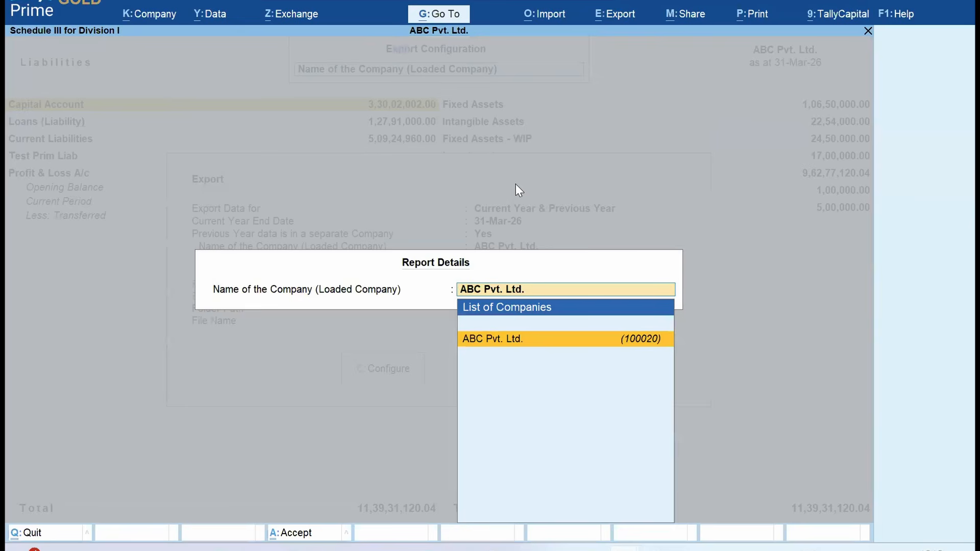
pyautogui.press('BackSpace')
pyautogui.press('Return')
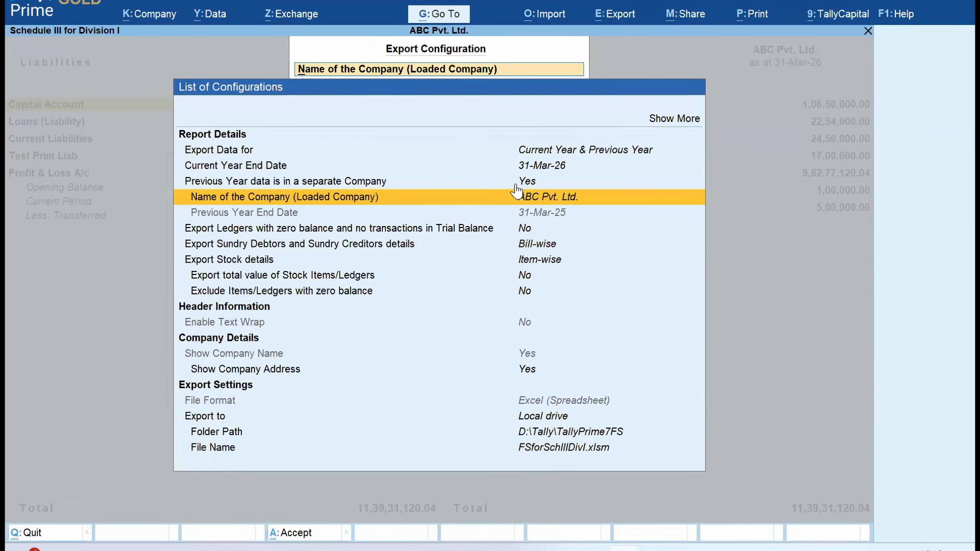
# Step: Review the export options for zero-balance ledgers, sundry debtors and creditors, and stock details, and return to the Gateway of Tally without exporting
pyautogui.press('Down')
pyautogui.press('Down')
pyautogui.press('Down')
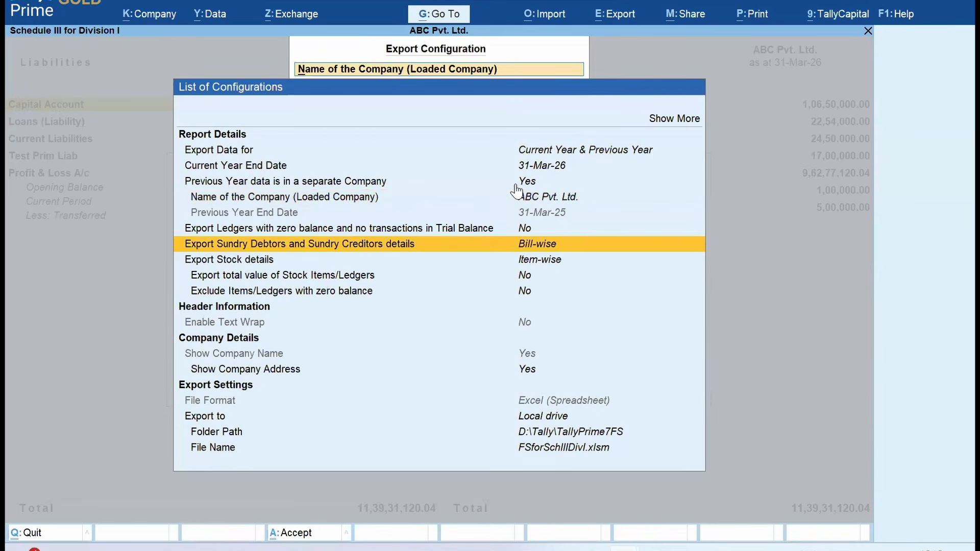
pyautogui.press('Up')
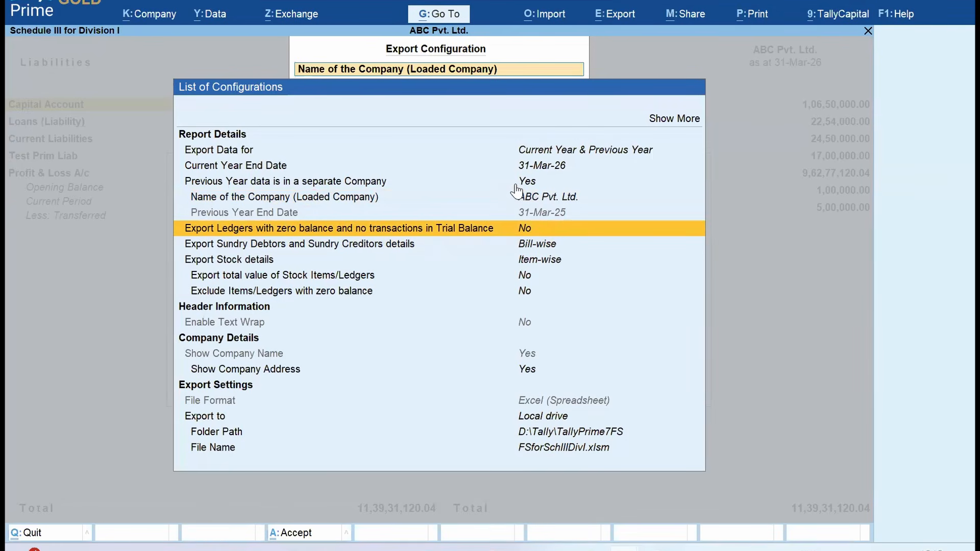
pyautogui.click(526, 278)
pyautogui.click(525, 247)
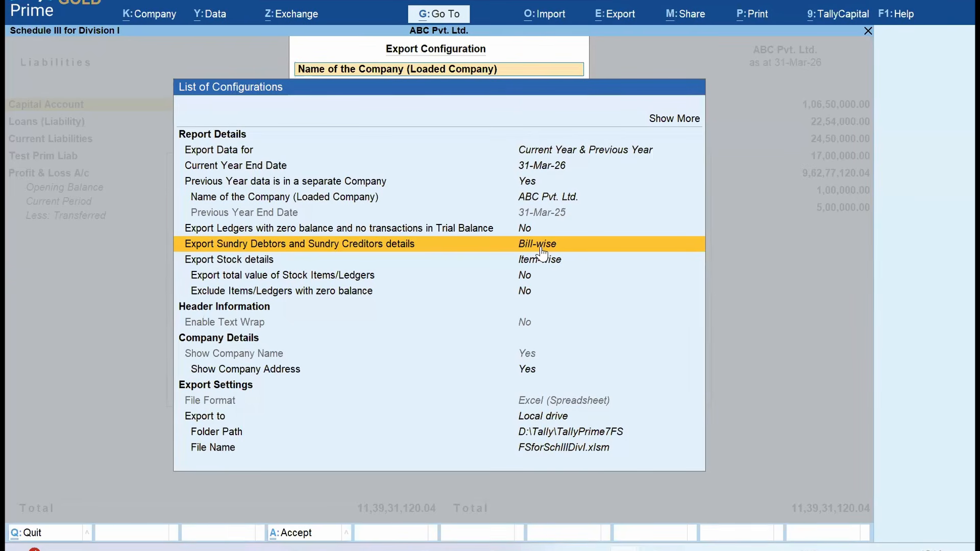
pyautogui.press('Down')
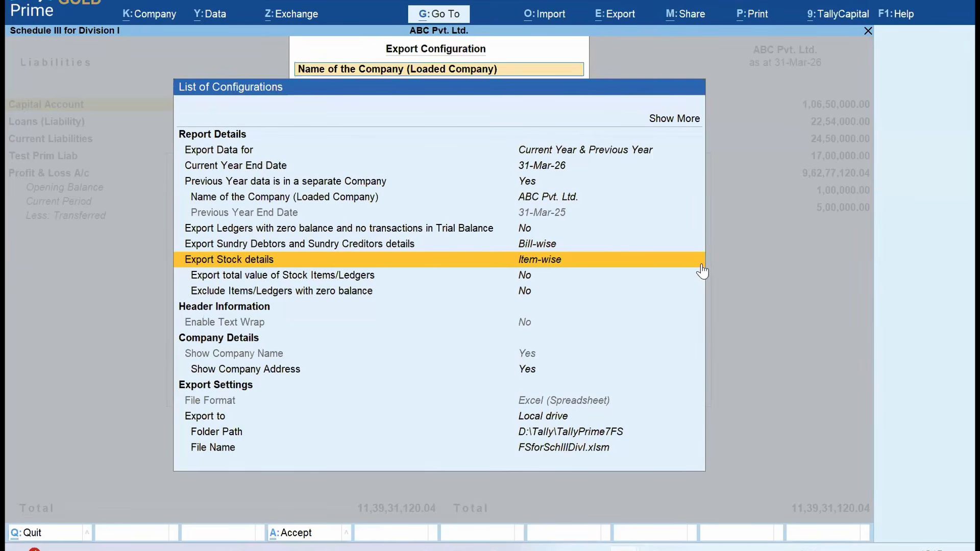
pyautogui.press('Escape')
pyautogui.press('Escape')
pyautogui.press('Escape')
pyautogui.press('Escape')
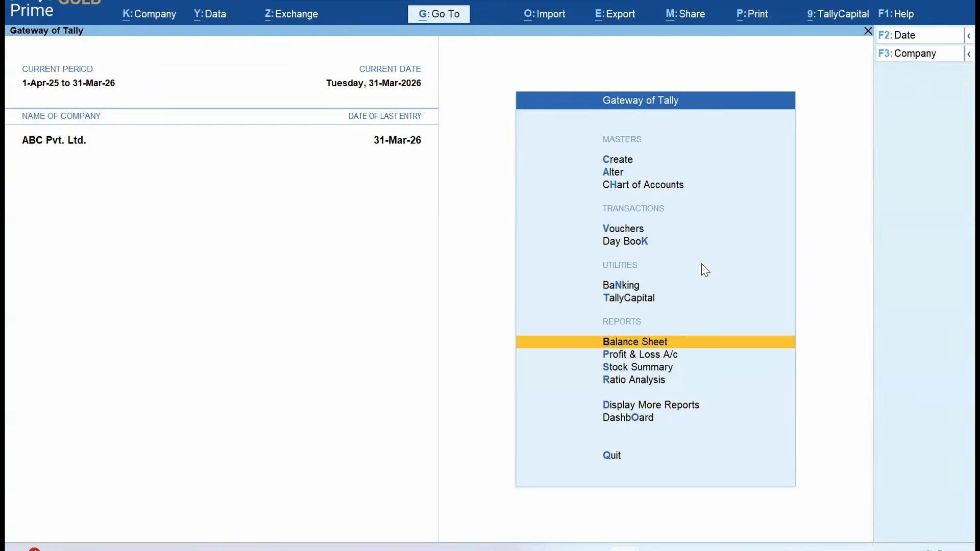
# Step: Open the Trial Balance of ABC Pvt. Ltd
pyautogui.press('Escape')
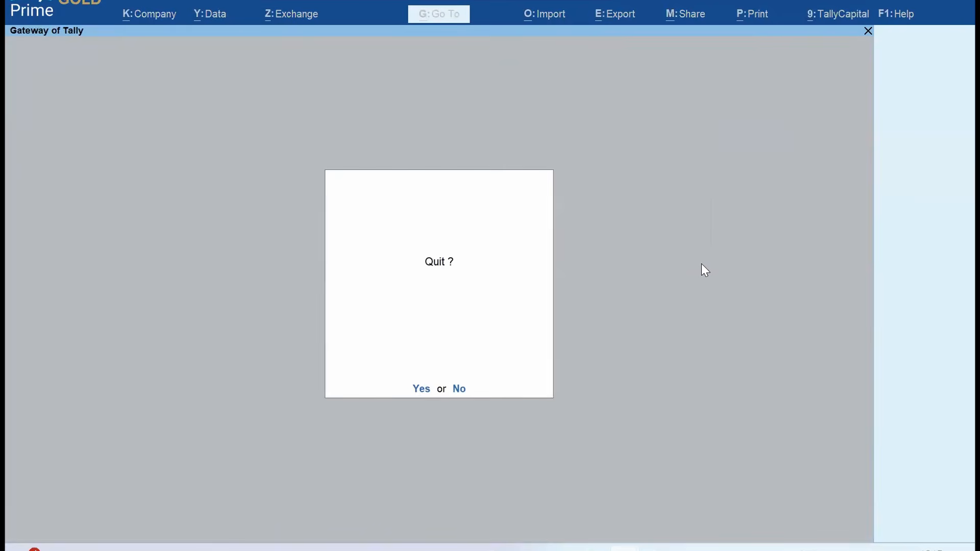
pyautogui.press('Escape')
pyautogui.press('Up')
pyautogui.press('Return')
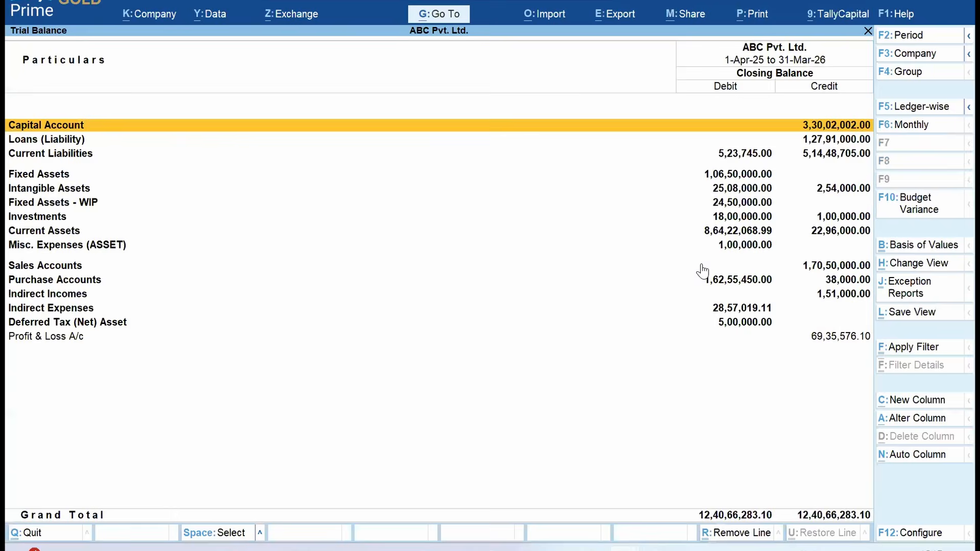
# Step: Configure the Trial Balance with Show Opening Balance and Show Transactions both set to Yes
pyautogui.press('F12')
pyautogui.write('y')
pyautogui.press('Return')
pyautogui.write('y')
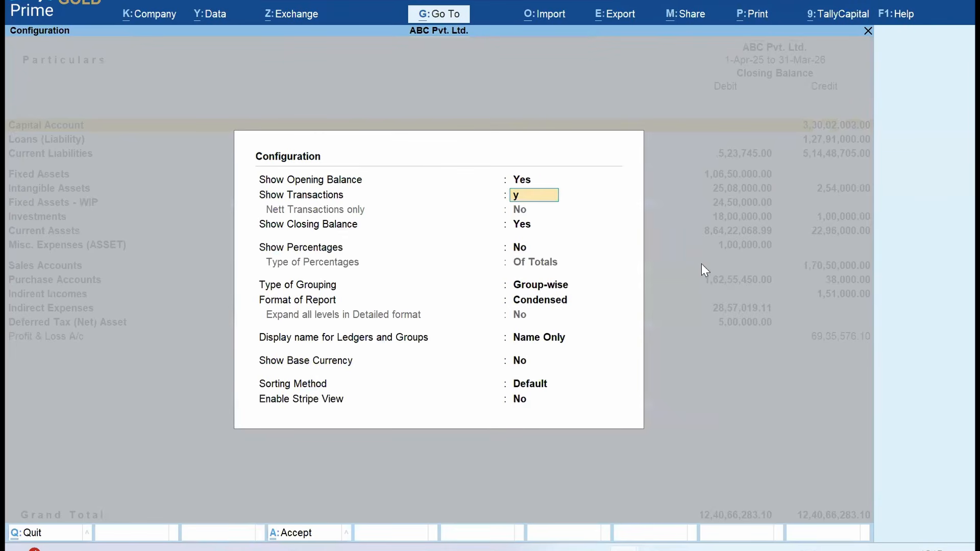
pyautogui.hotkey('ctrl', 'a')
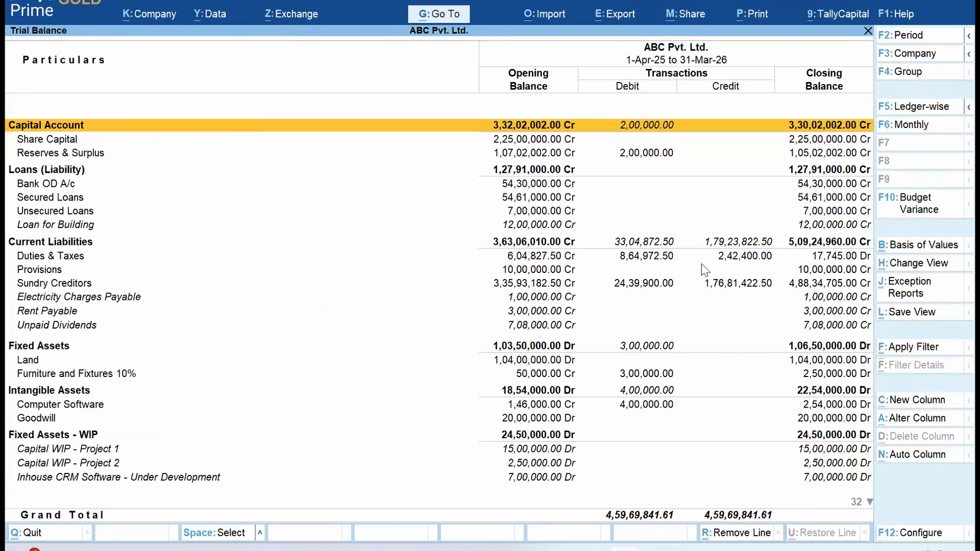
# Step: Switch to the other open TallyPrime window and quit it, returning to the Trial Balance
pyautogui.hotkey('alt', 'Tab')
pyautogui.press('Escape')
pyautogui.press('Escape')
pyautogui.press('Escape')
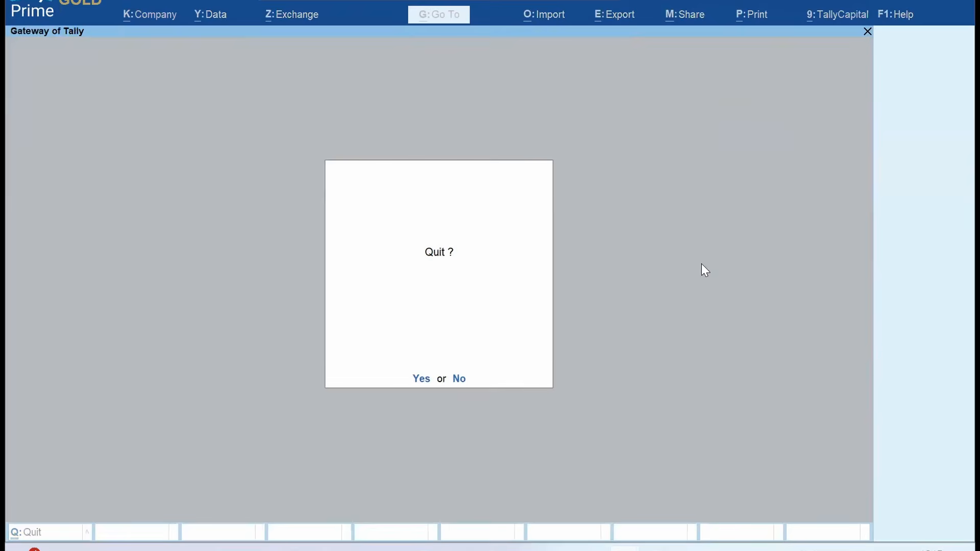
pyautogui.press('y')
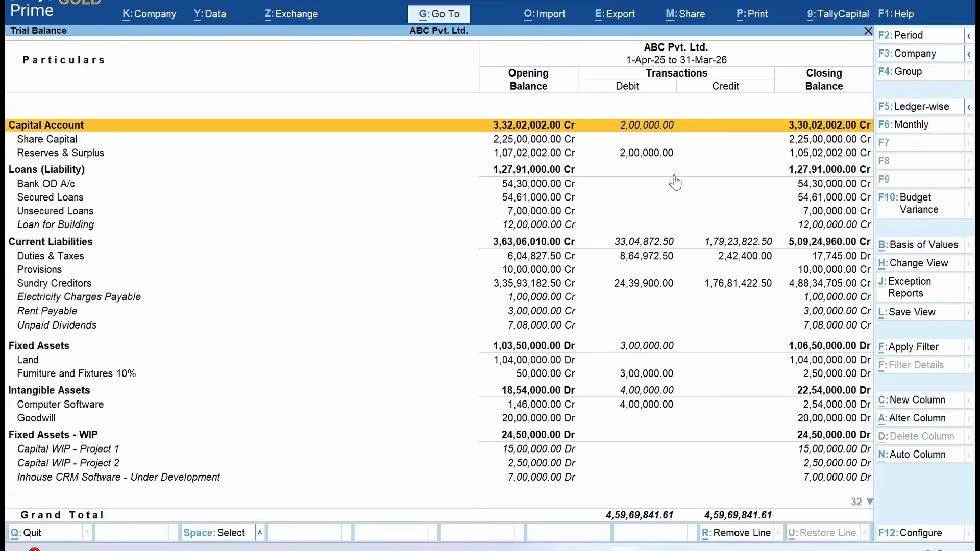
# Step: Leave the Trial Balance and open the Balance Sheet of ABC Pvt. Ltd. from the Gateway of Tally
pyautogui.press('Escape')
pyautogui.press('Up')
pyautogui.press('Up')
pyautogui.press('Up')
pyautogui.press('Up')
pyautogui.press('Return')
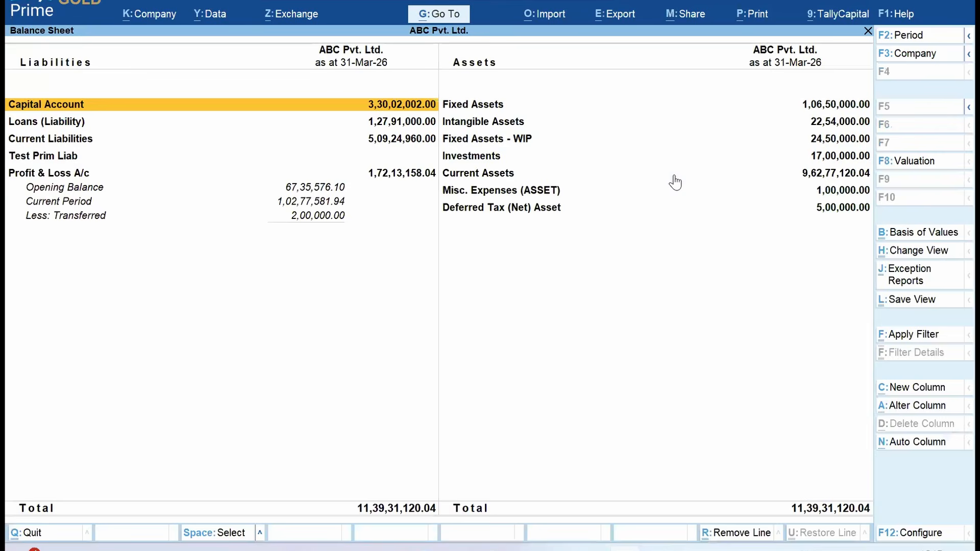
# Step: Start the Financial Statements export for Schedule III for Division I and open its export configuration
pyautogui.hotkey('alt', 'e')
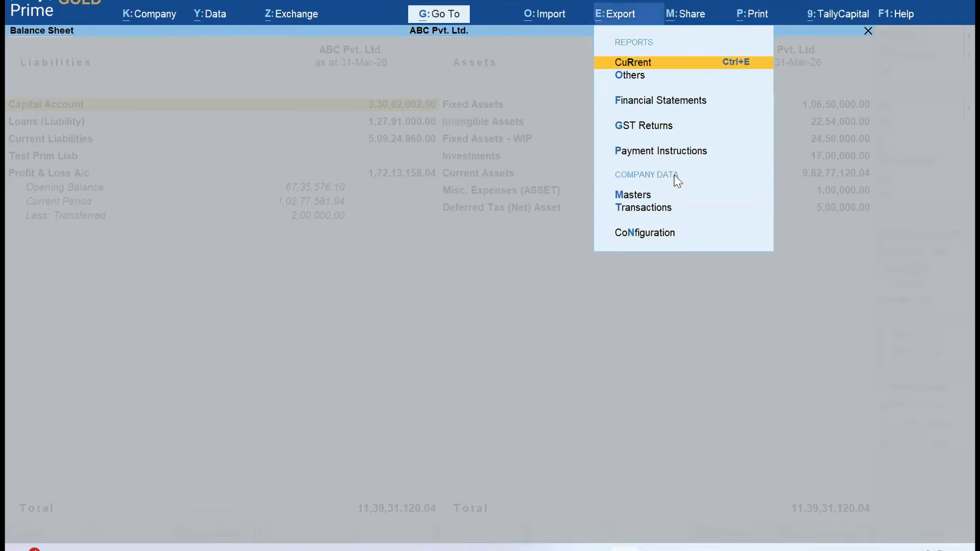
pyautogui.press('Down')
pyautogui.press('Down')
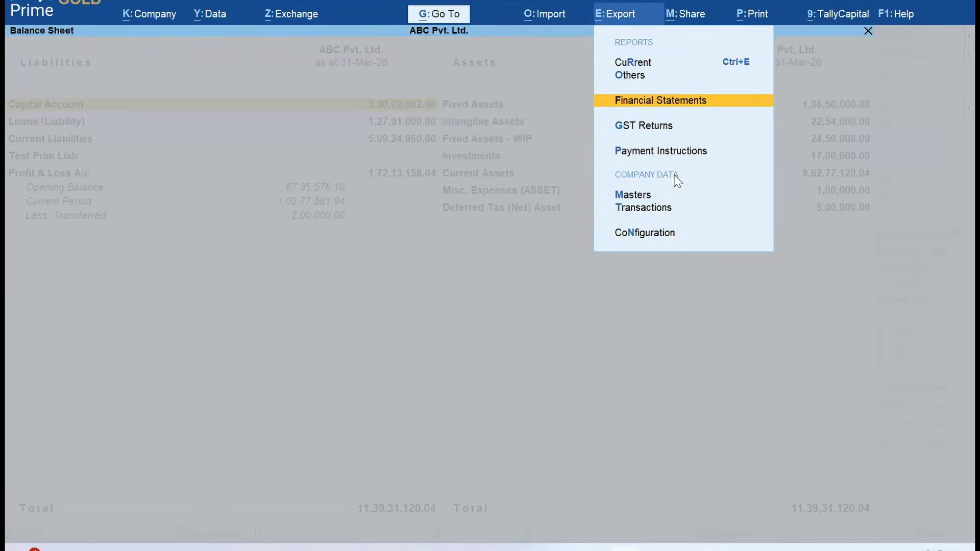
pyautogui.press('Return')
pyautogui.press('Down')
pyautogui.press('Return')
pyautogui.press('Left')
pyautogui.press('Return')
# Step: Set the export folder path to D:\Clients\ABC P Ltd\Audit by choosing it from the drive
pyautogui.press('Down')
pyautogui.press('Down')
pyautogui.press('Down')
pyautogui.press('Down')
pyautogui.press('Down')
pyautogui.press('Down')
pyautogui.press('Down')
pyautogui.press('Down')
pyautogui.press('Down')
pyautogui.press('Down')
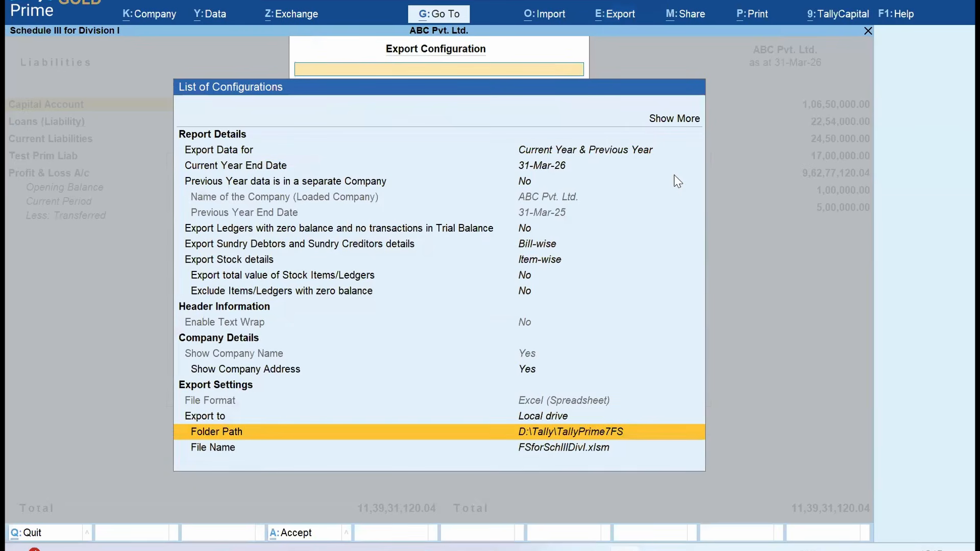
pyautogui.press('Return')
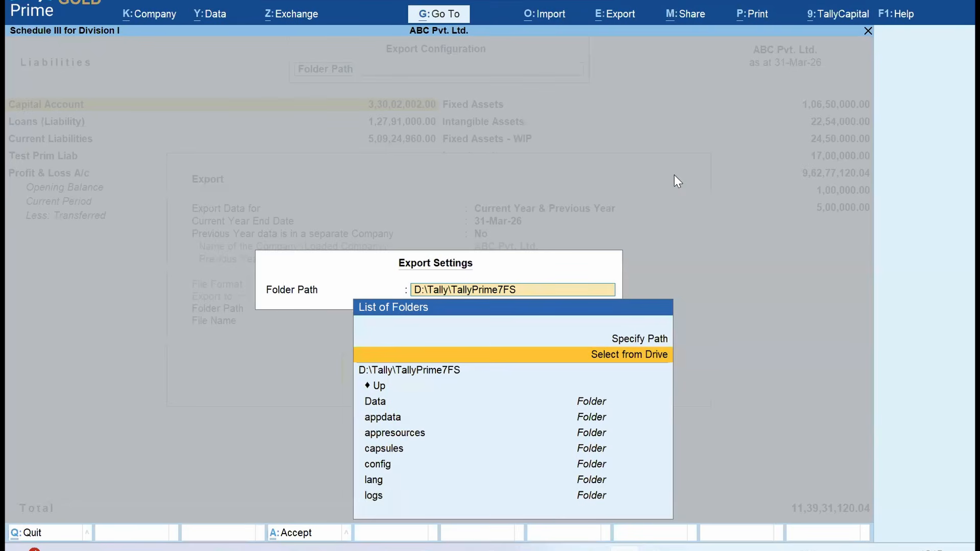
pyautogui.press('Return')
pyautogui.press('Return')
pyautogui.press('Down')
pyautogui.press('Down')
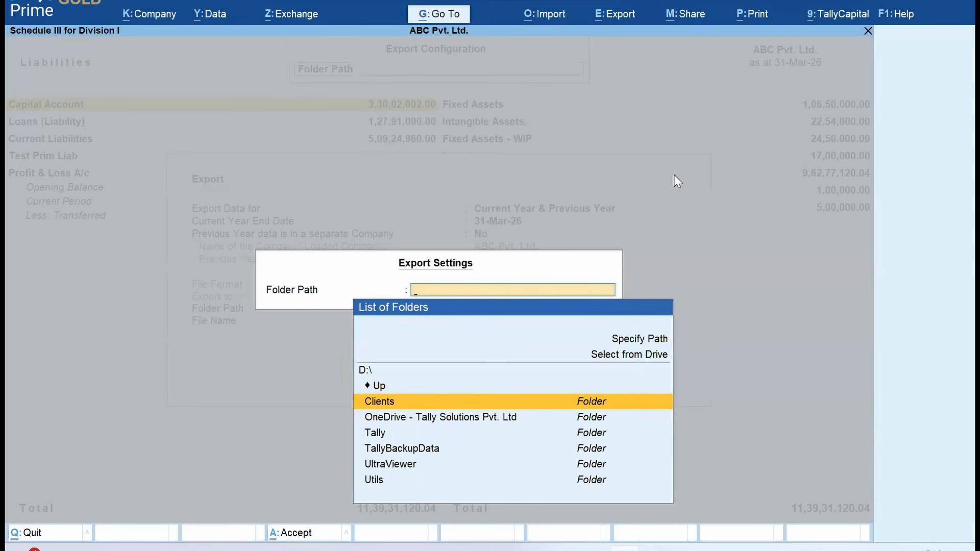
pyautogui.press('Return')
pyautogui.press('Return')
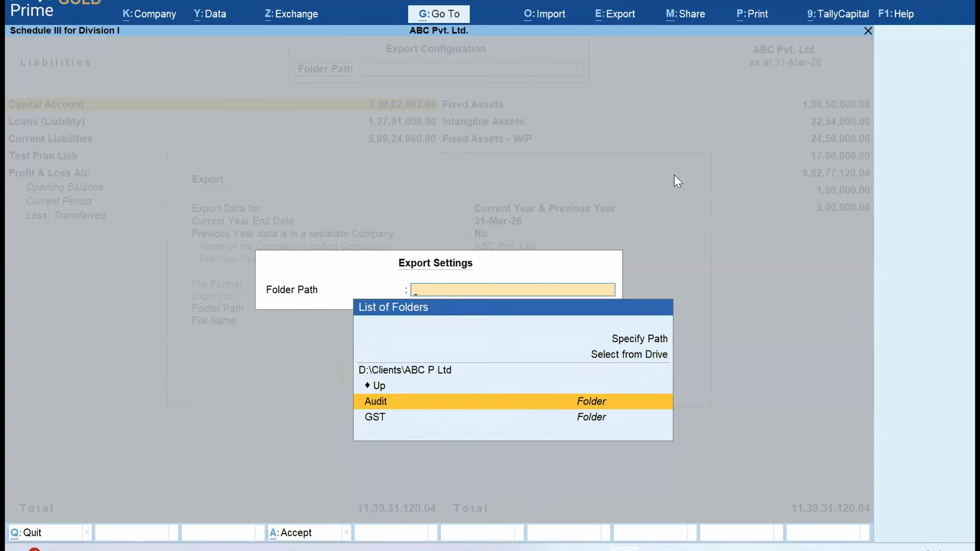
pyautogui.press('Down')
pyautogui.press('Up')
pyautogui.press('Return')
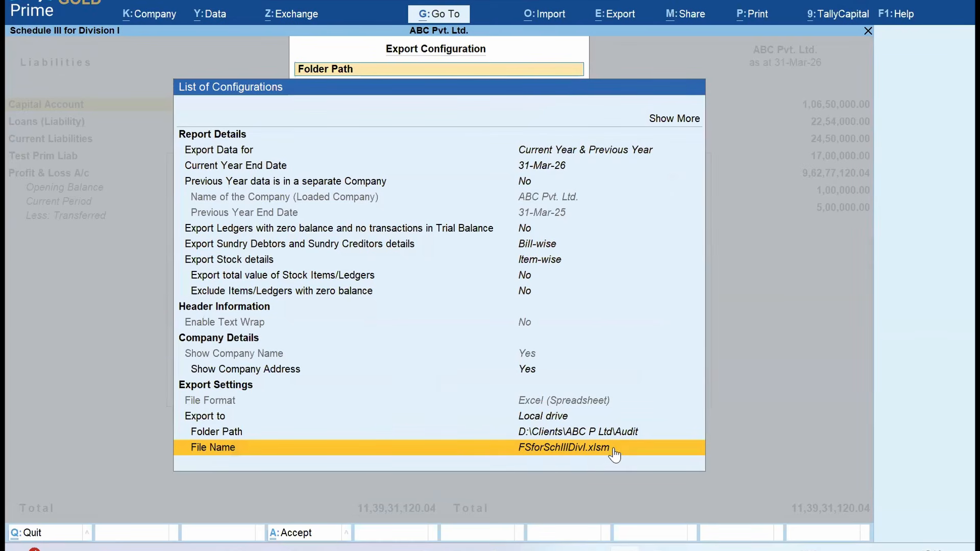
# Step: Export the financial statements to FSforSchIIIDivI.xlsm and, in Excel, open the Basic Information sheet from the index
pyautogui.press('Escape')
pyautogui.press('Escape')
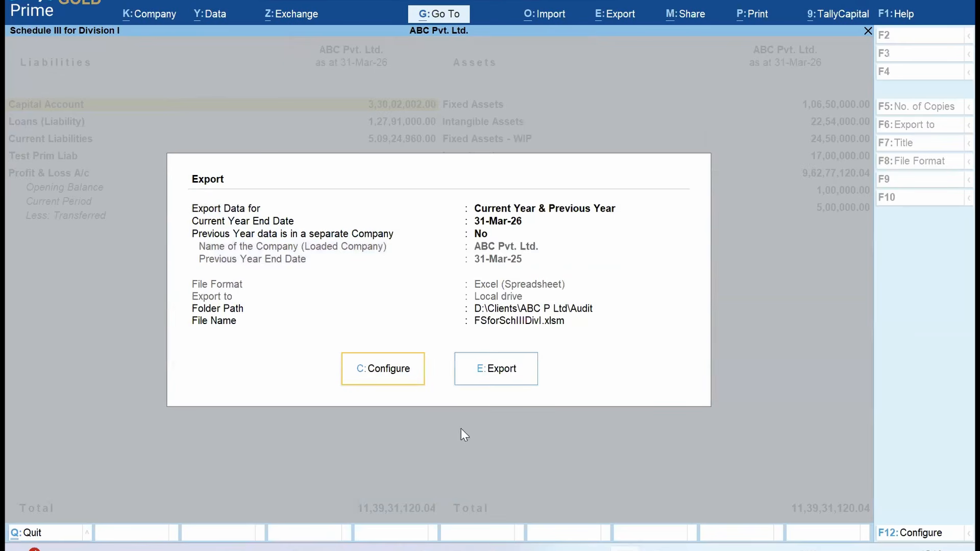
pyautogui.click(503, 377)
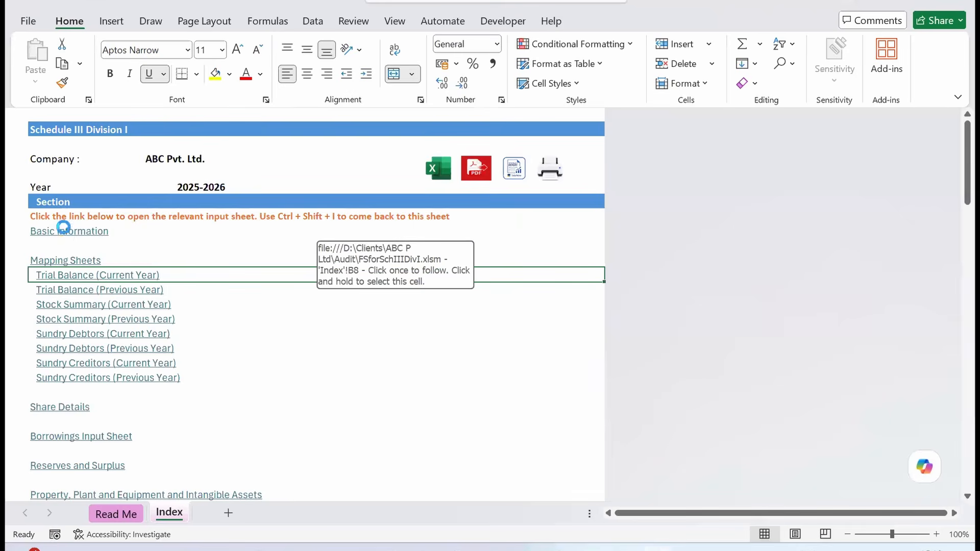
pyautogui.click(66, 232)
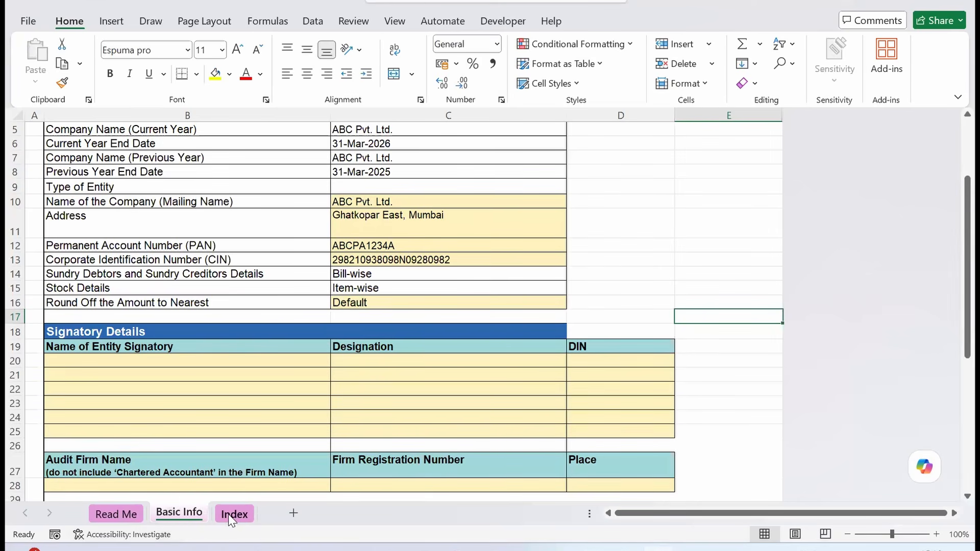
# Step: Read the How to Use the Template and Best Practices sections on the Read Me sheet
pyautogui.click(116, 515)
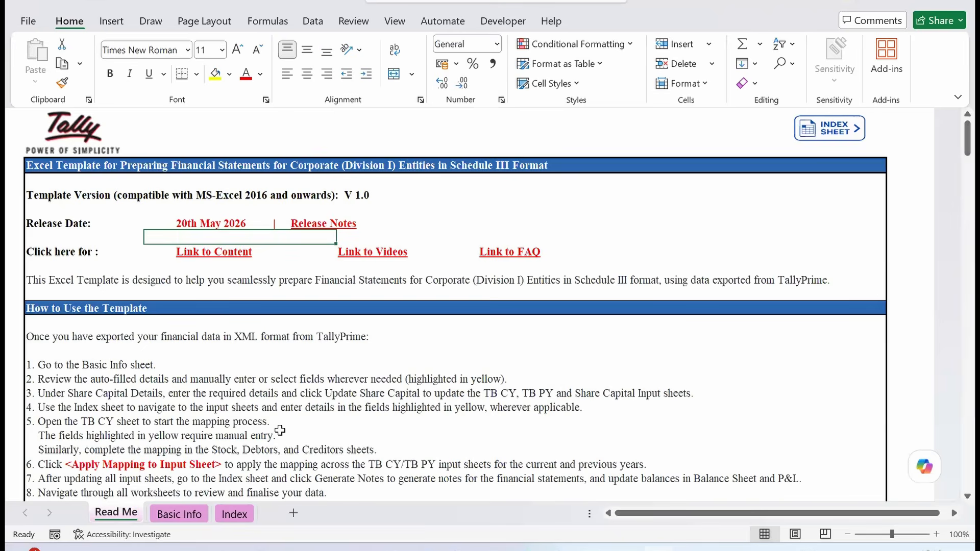
pyautogui.click(97, 310)
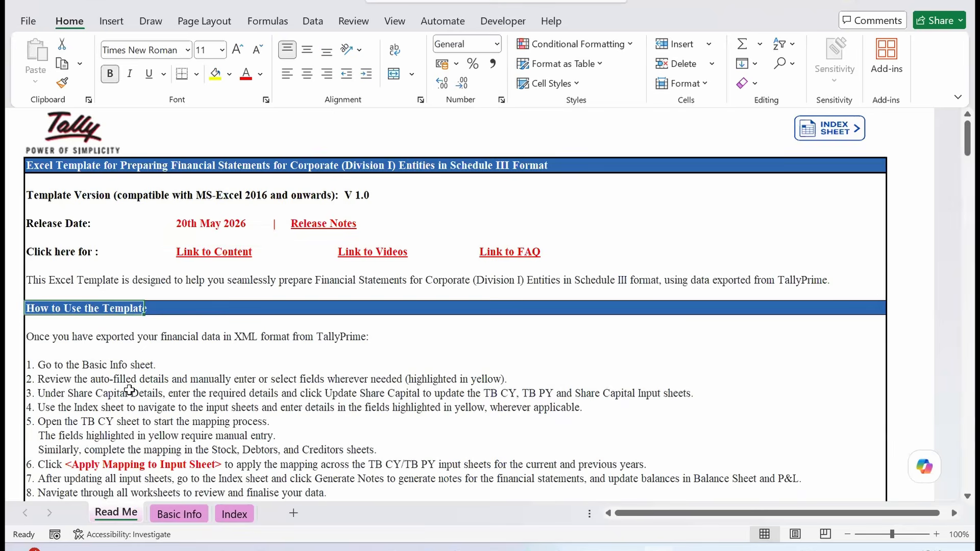
pyautogui.scroll(-3, 179, 368)
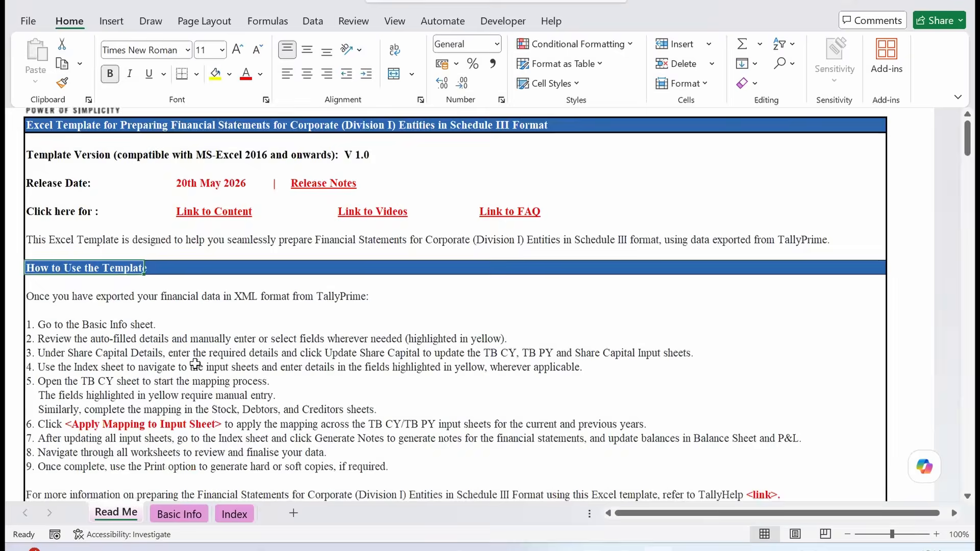
pyautogui.scroll(-3, 153, 353)
pyautogui.click(83, 339)
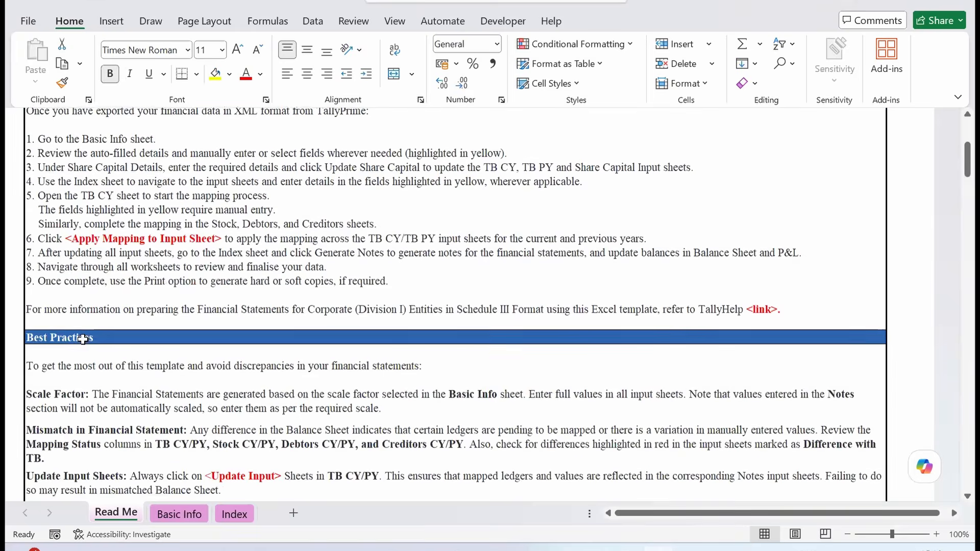
pyautogui.scroll(-1, 84, 340)
pyautogui.scroll(-7, 83, 339)
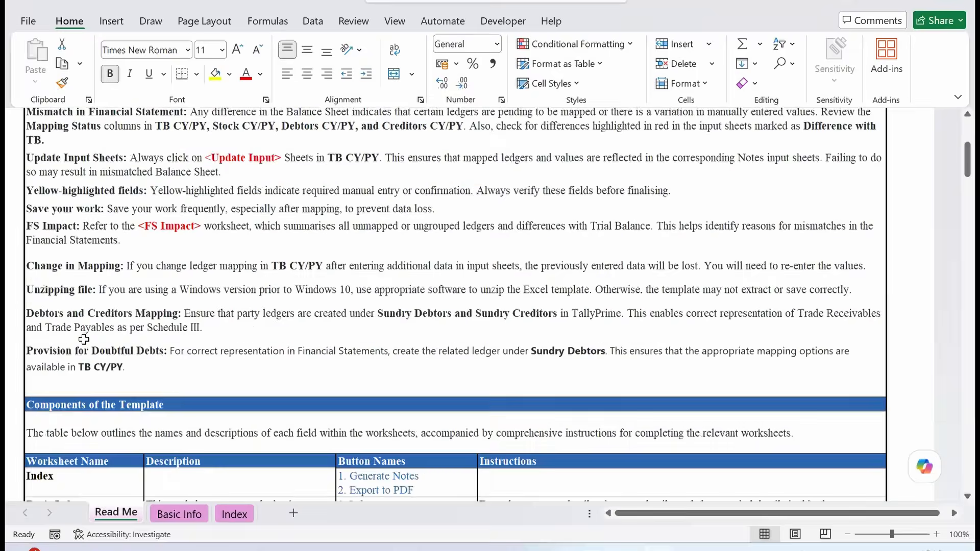
pyautogui.scroll(-2, 87, 437)
# Step: Review the Components of the Template table on the Read Me sheet, then return to its usage instructions
pyautogui.click(101, 332)
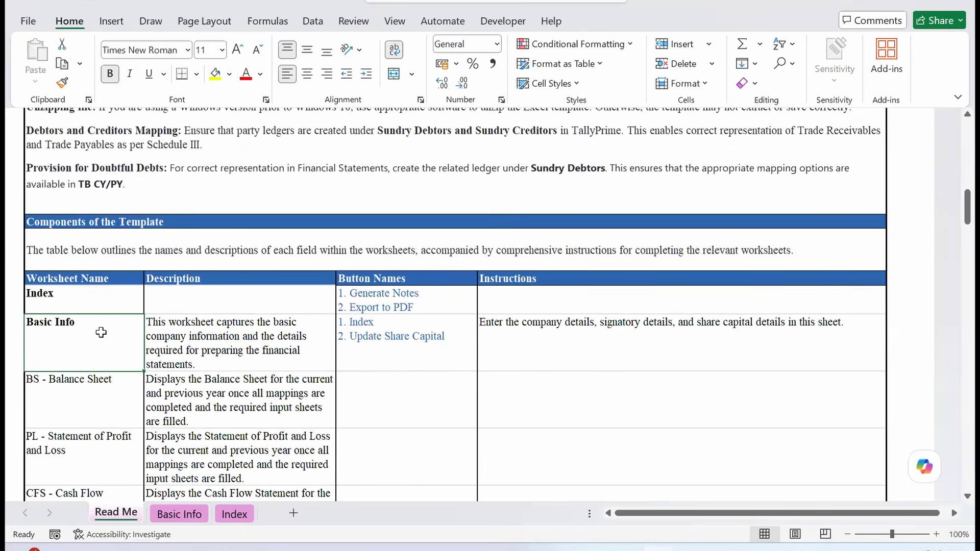
pyautogui.scroll(-8, 174, 409)
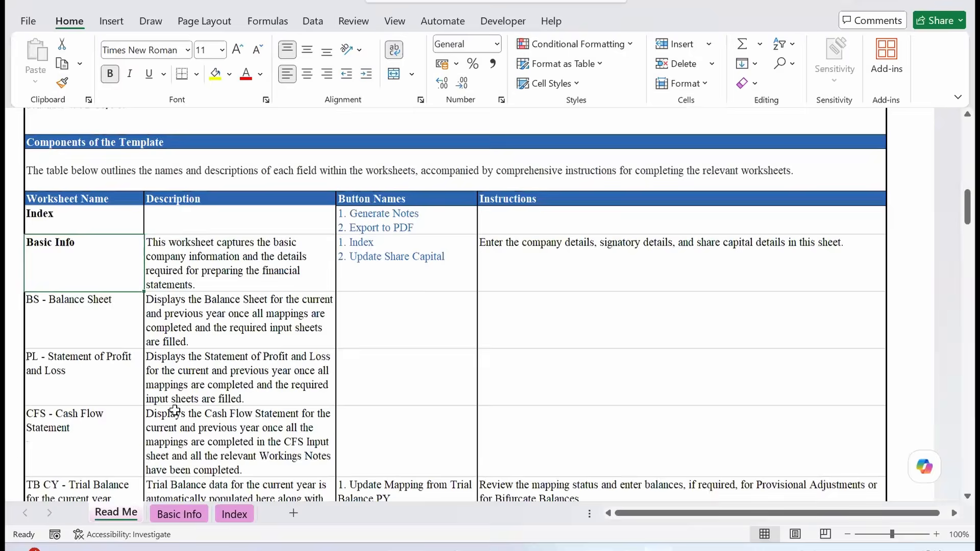
pyautogui.scroll(-6, 176, 417)
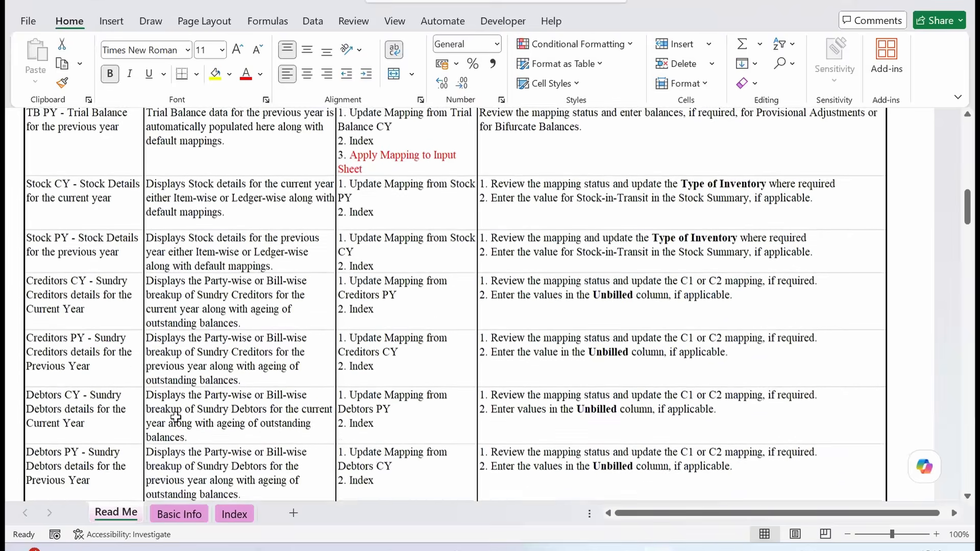
pyautogui.scroll(-7, 175, 417)
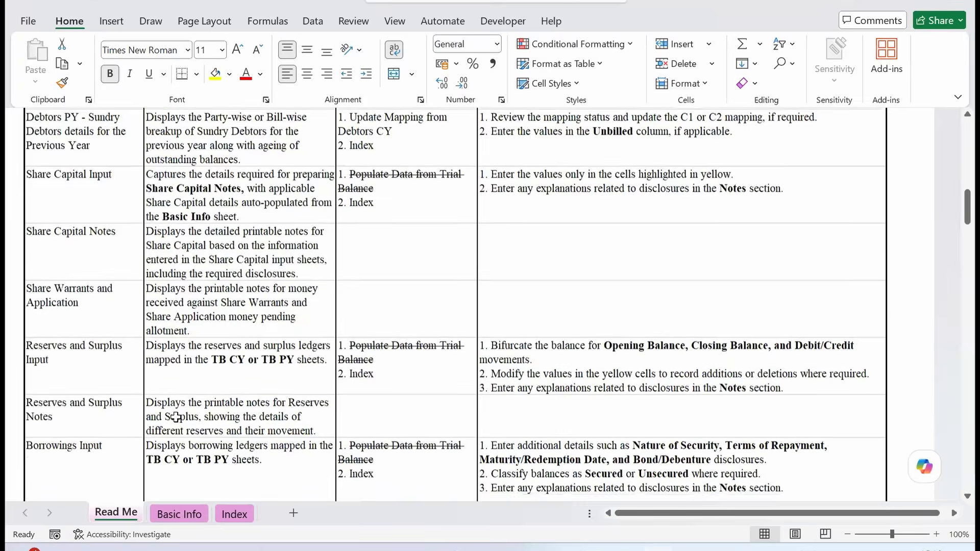
pyautogui.scroll(20, 176, 417)
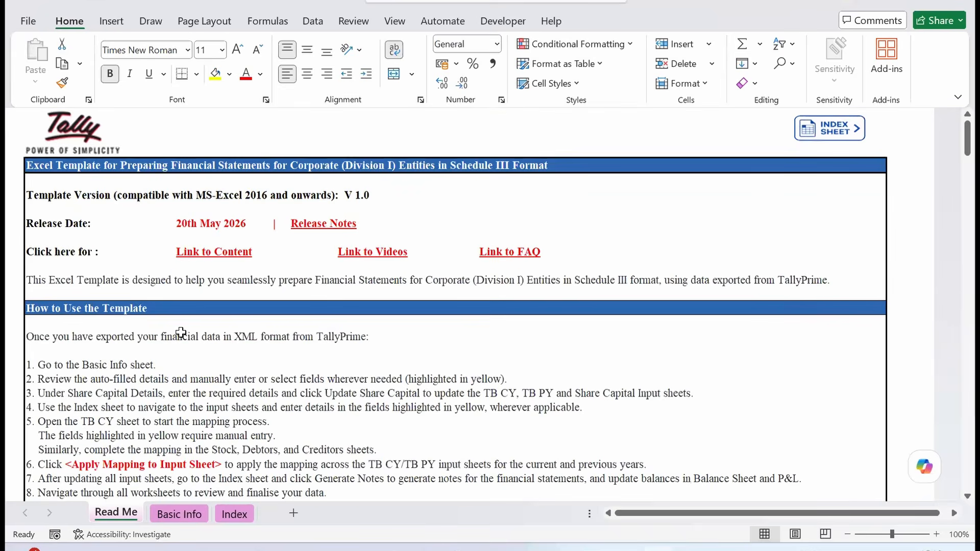
pyautogui.click(181, 332)
pyautogui.click(45, 340)
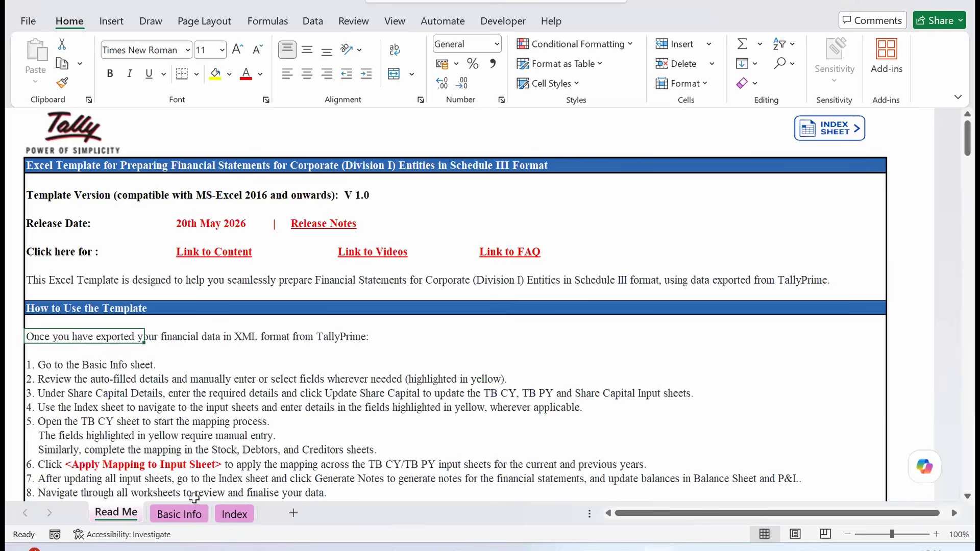
# Step: Examine the details imported from TallyPrime on the Basic Info sheet, including company names for both years, mailing name and address
pyautogui.click(177, 515)
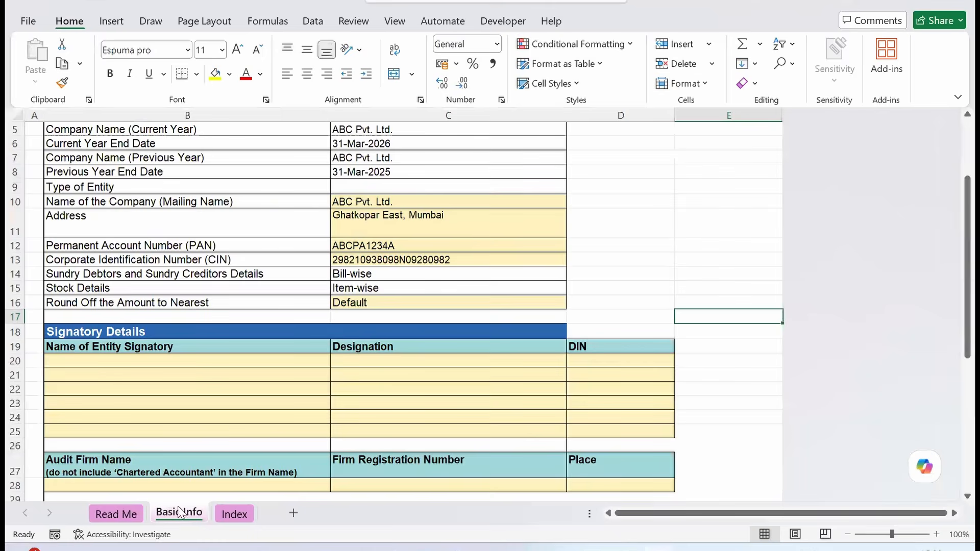
pyautogui.click(235, 409)
pyautogui.scroll(1, 236, 409)
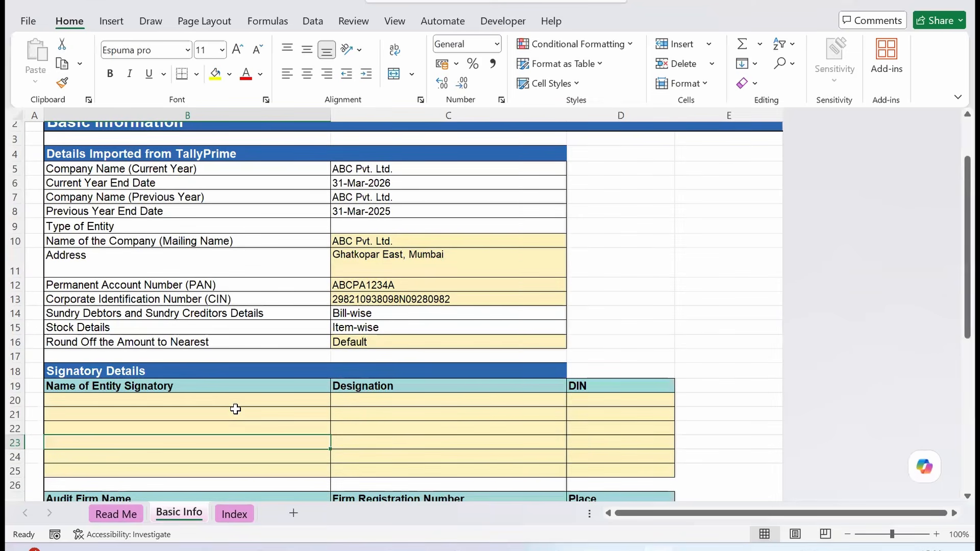
pyautogui.scroll(1, 415, 323)
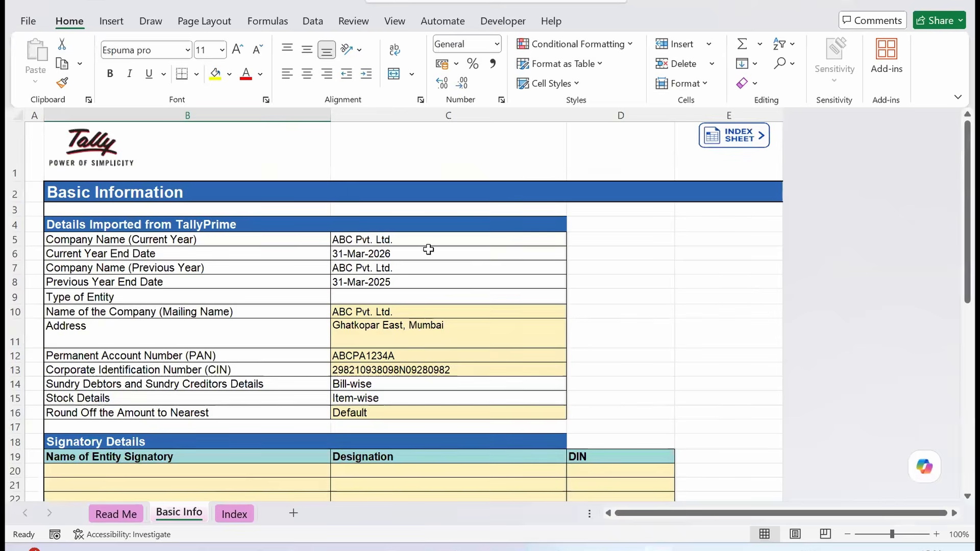
pyautogui.click(390, 240)
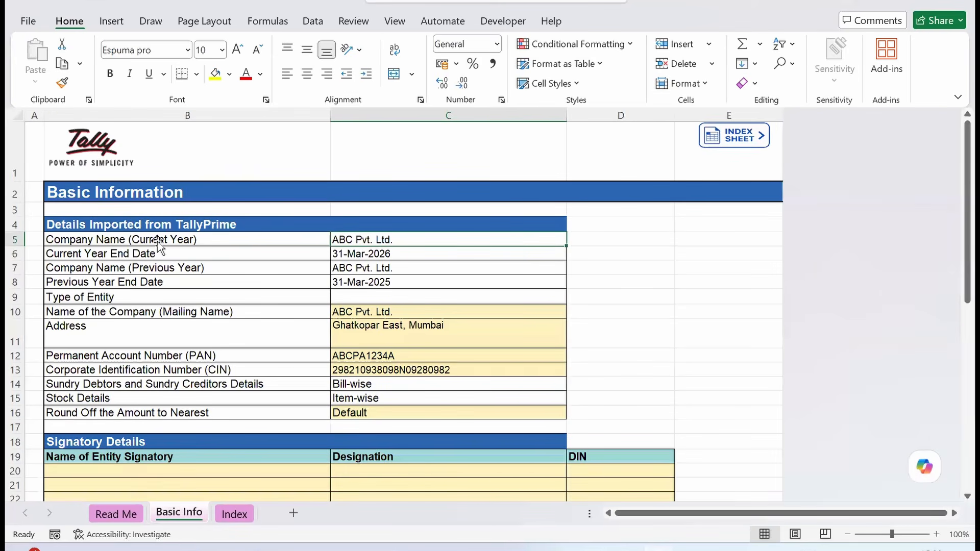
pyautogui.click(181, 267)
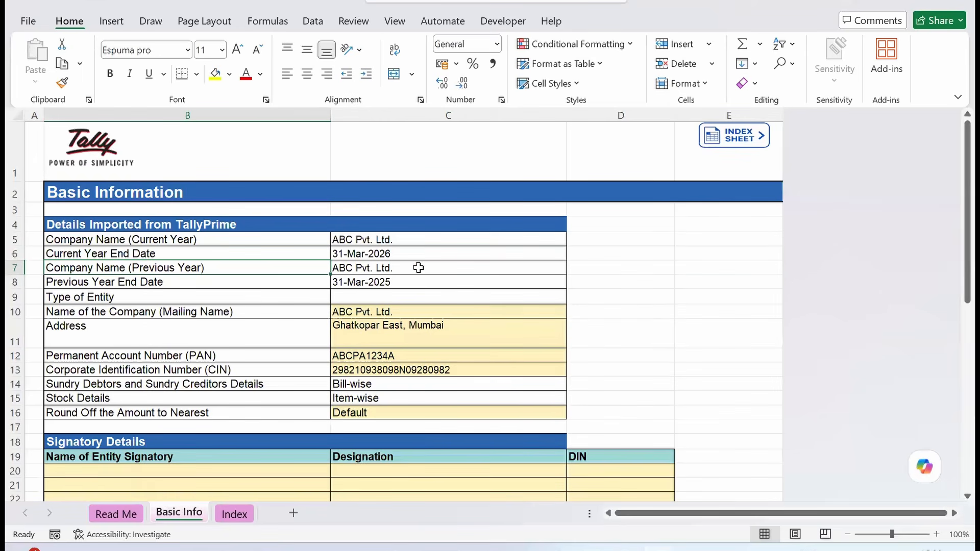
pyautogui.click(351, 313)
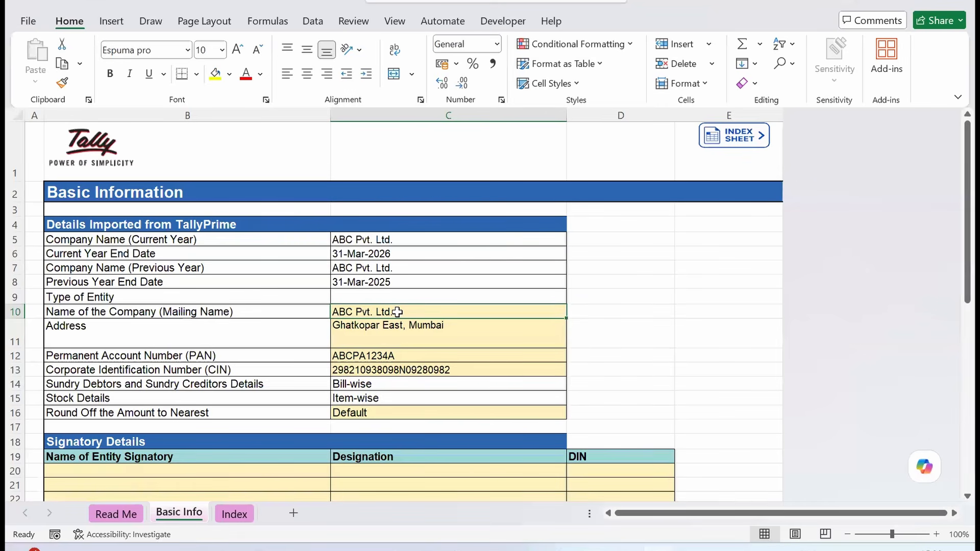
pyautogui.click(400, 330)
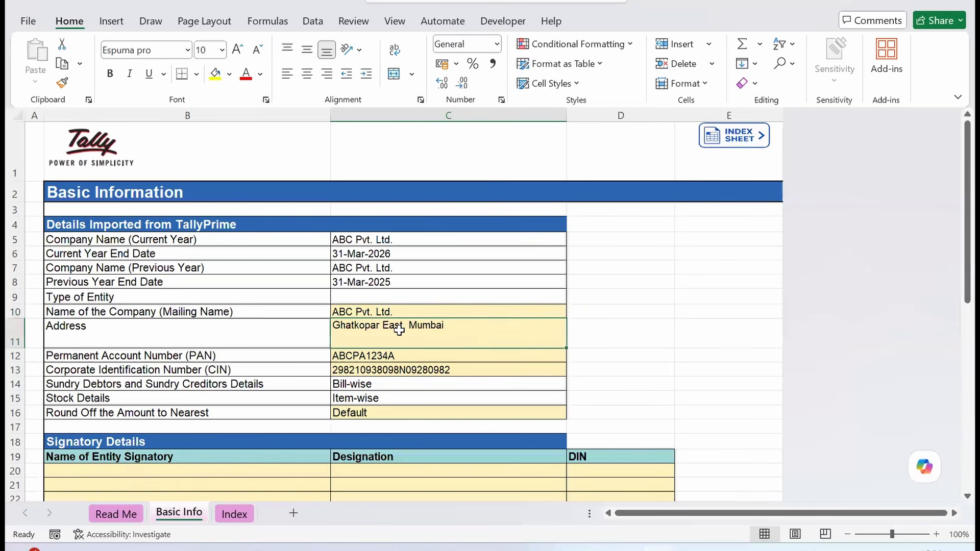
# Step: Set rounding off of amounts to Default (without decimals) in the details imported from TallyPrime
pyautogui.scroll(-1, 400, 330)
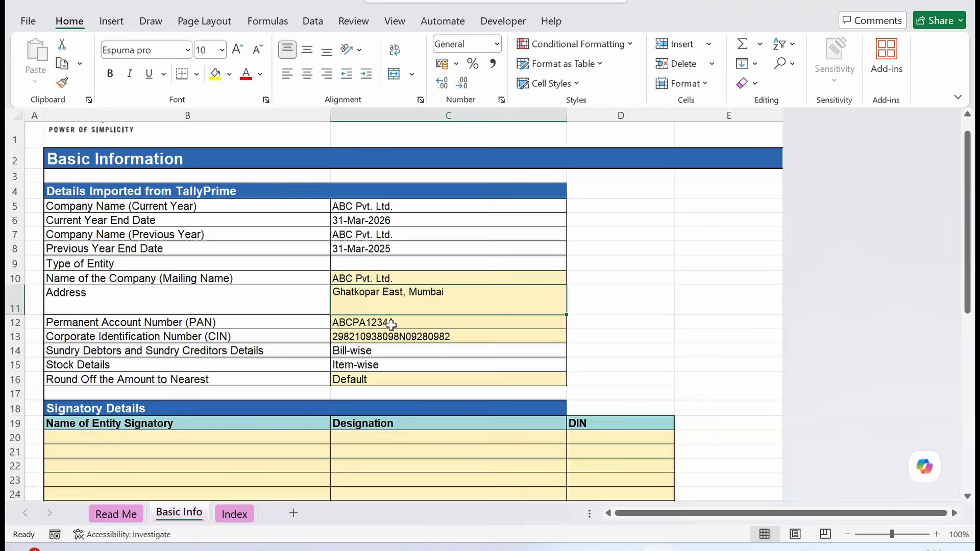
pyautogui.click(385, 323)
pyautogui.click(391, 337)
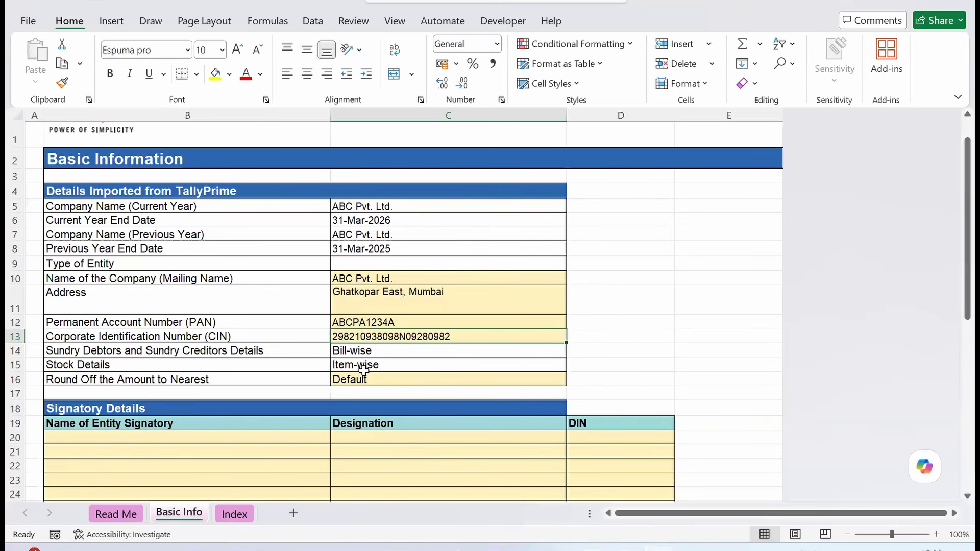
pyautogui.click(381, 380)
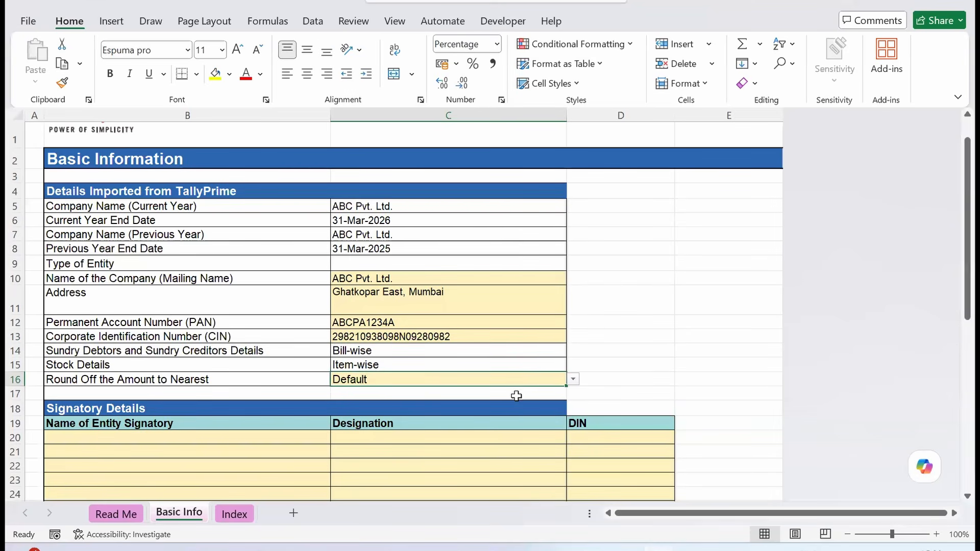
pyautogui.click(573, 379)
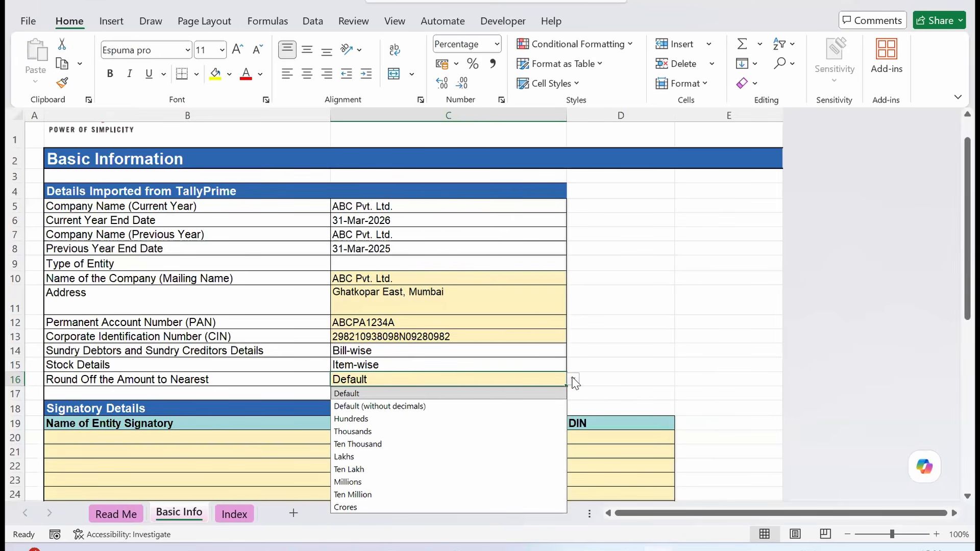
pyautogui.click(458, 407)
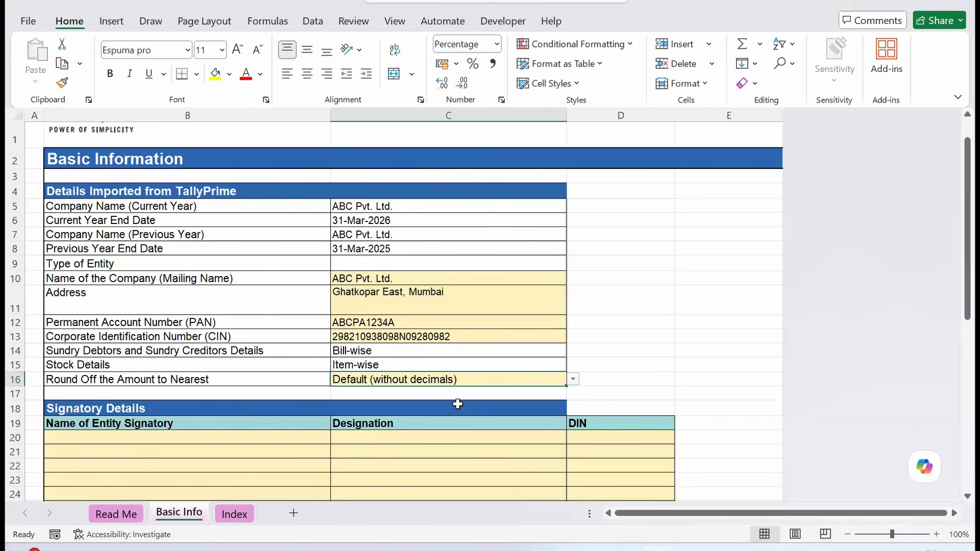
# Step: Enter the names of the two entity signatories in the first two rows of Signatory Details
pyautogui.scroll(-2, 457, 403)
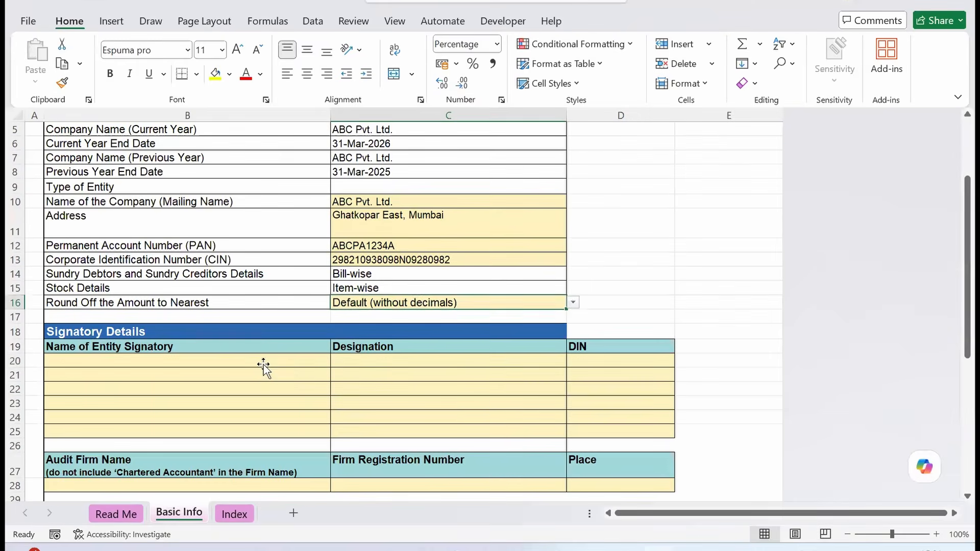
pyautogui.click(264, 367)
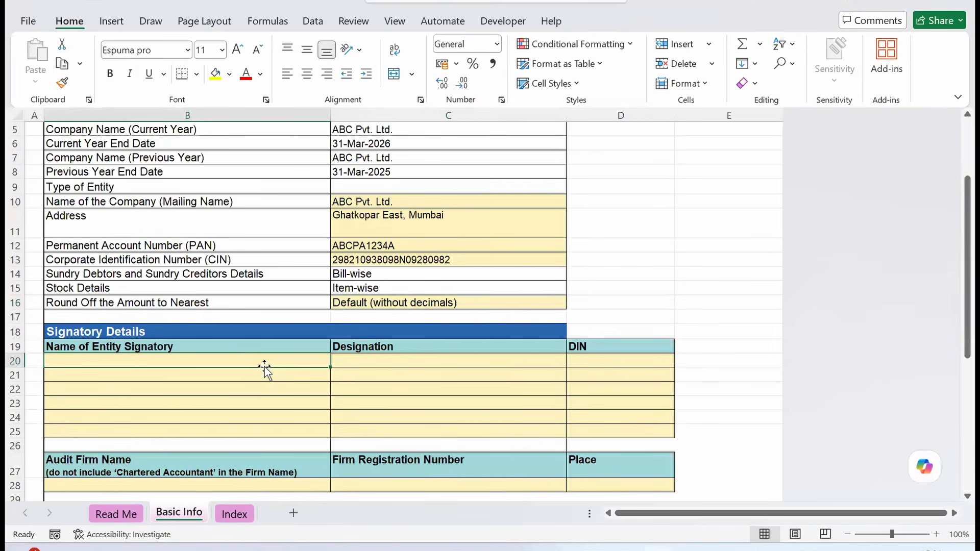
pyautogui.write('A Da')
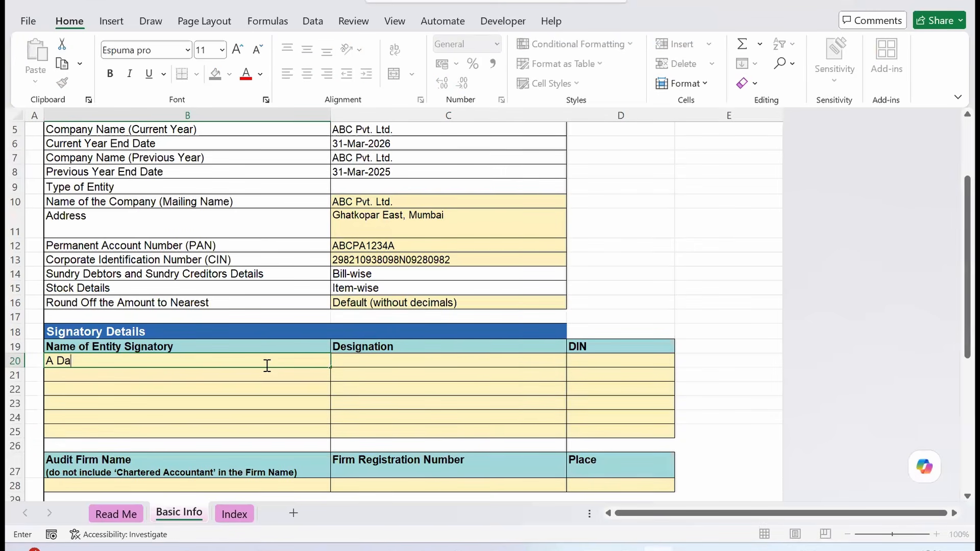
pyautogui.press('BackSpace')
pyautogui.write('hal')
pyautogui.press('Return')
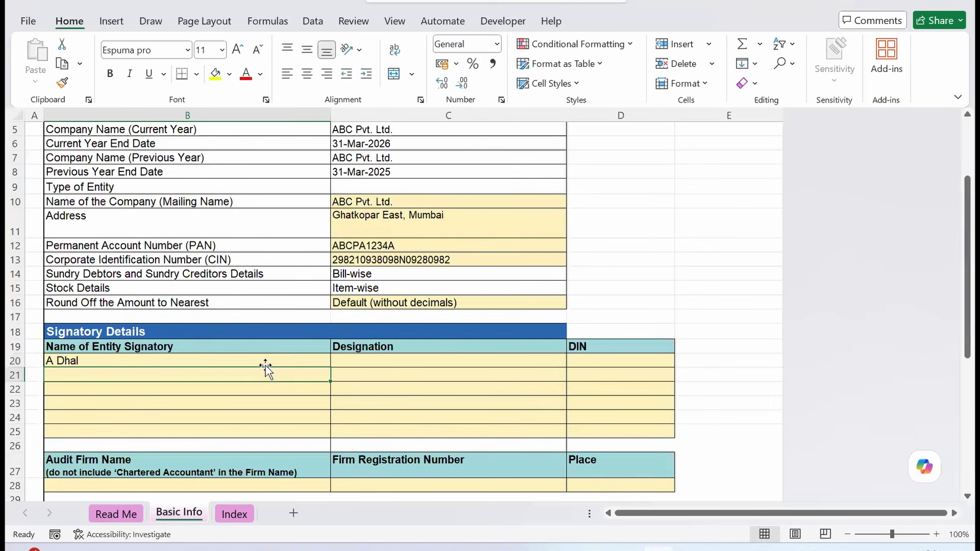
pyautogui.write('Sarala')
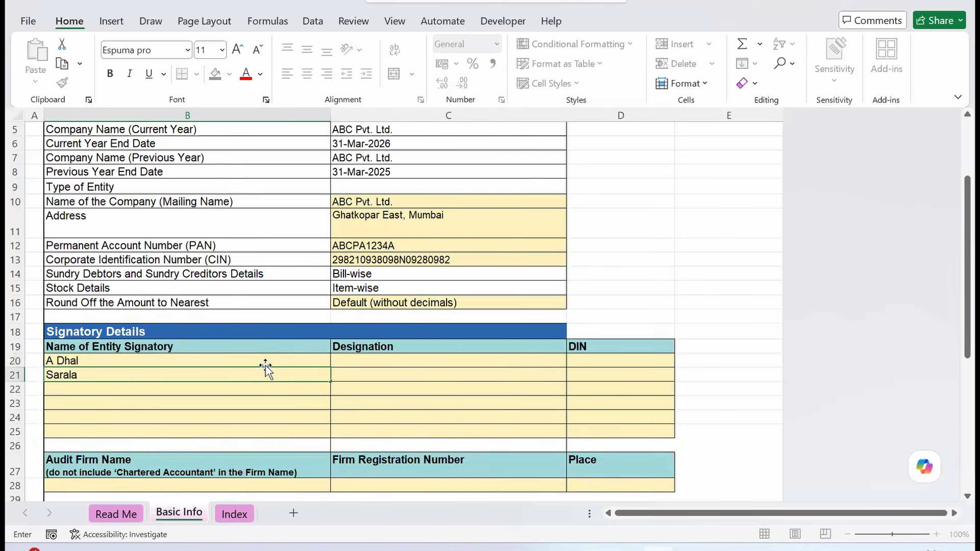
pyautogui.write(' R')
pyautogui.press('Return')
# Step: Set the designation of both entity signatories to Director
pyautogui.press('Up')
pyautogui.press('Right')
pyautogui.press('Up')
pyautogui.write('Director')
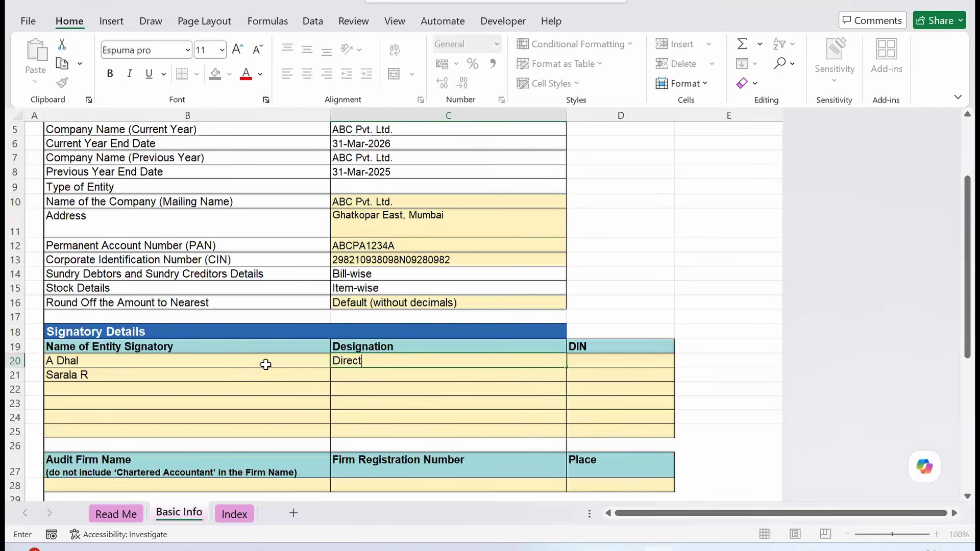
pyautogui.press('Return')
pyautogui.write('Director')
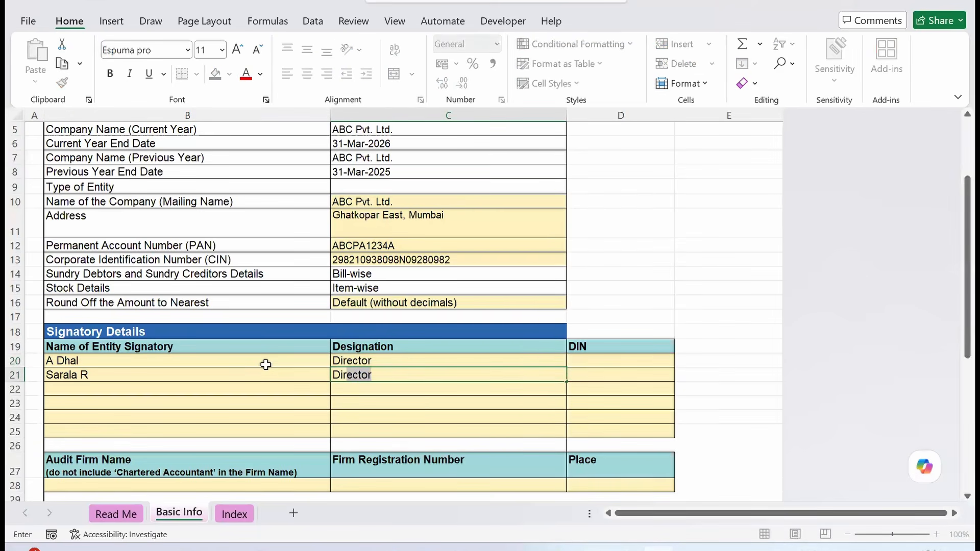
pyautogui.press('Return')
# Step: Fill in the DIN of each of the two directors in Signatory Details
pyautogui.press('Up')
pyautogui.press('Up')
pyautogui.press('Right')
pyautogui.write('8776876')
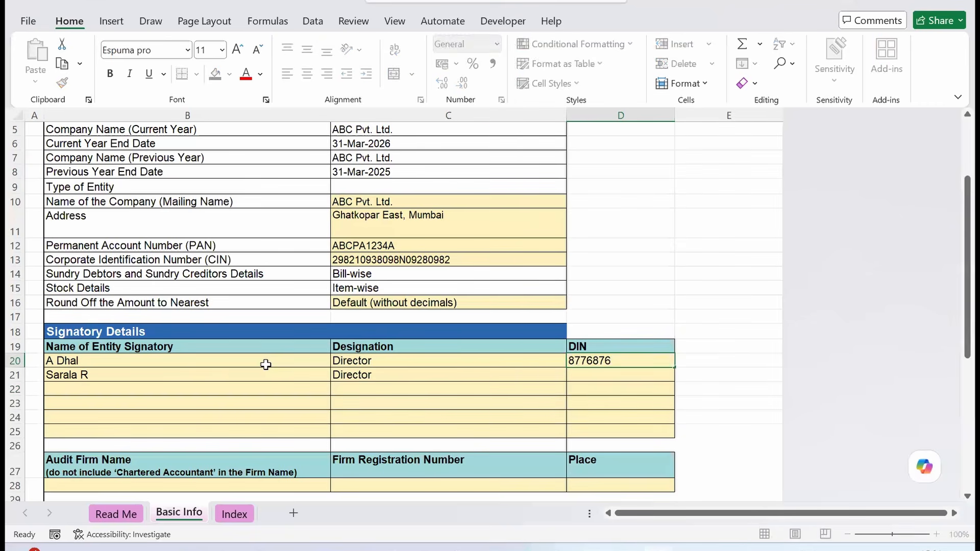
pyautogui.press('Return')
pyautogui.write('65765765')
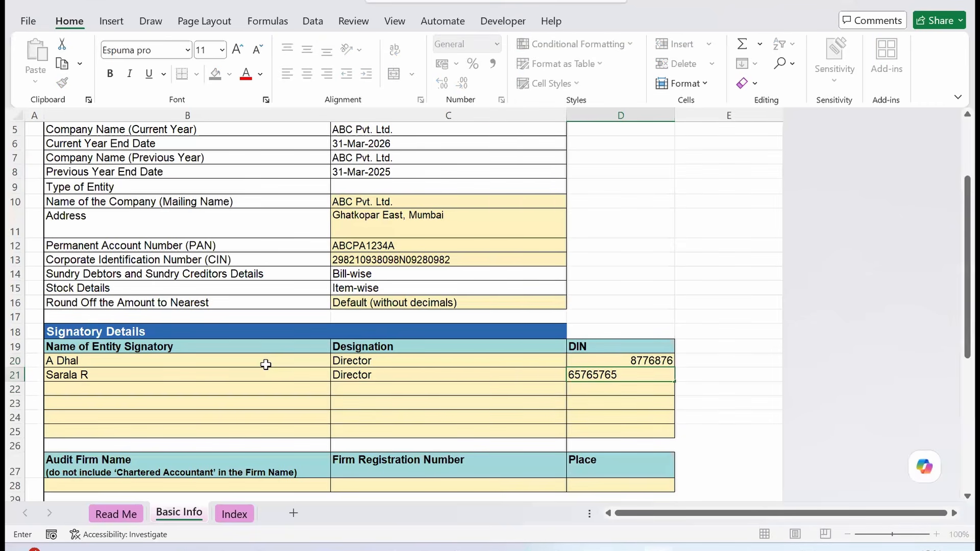
pyautogui.press('Return')
# Step: Record the audit firm as Khaitan and Associates with its firm registration number and the place Kolkotta
pyautogui.scroll(-2, 265, 364)
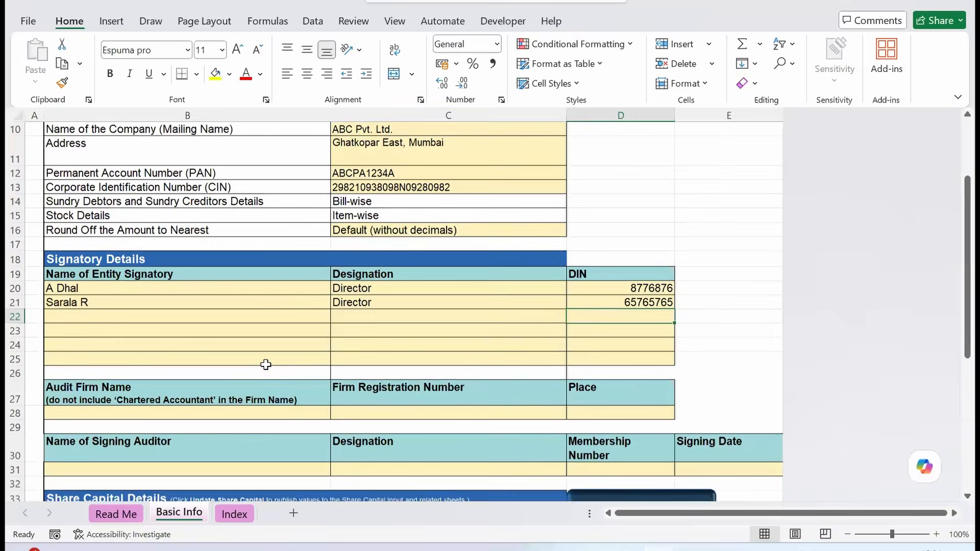
pyautogui.click(116, 408)
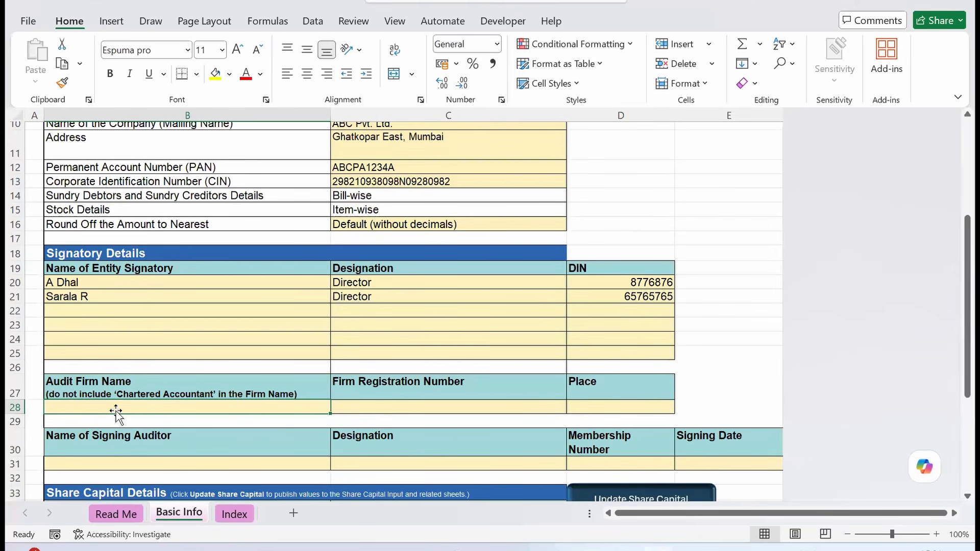
pyautogui.write('Khaitan and Associates')
pyautogui.press('Tab')
pyautogui.write('87876E')
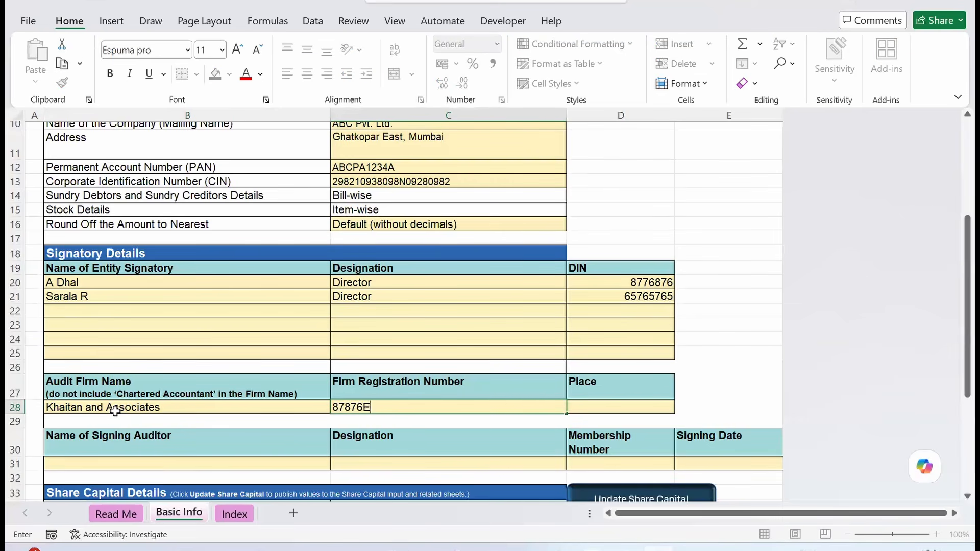
pyautogui.press('Tab')
pyautogui.write('Kolkotta')
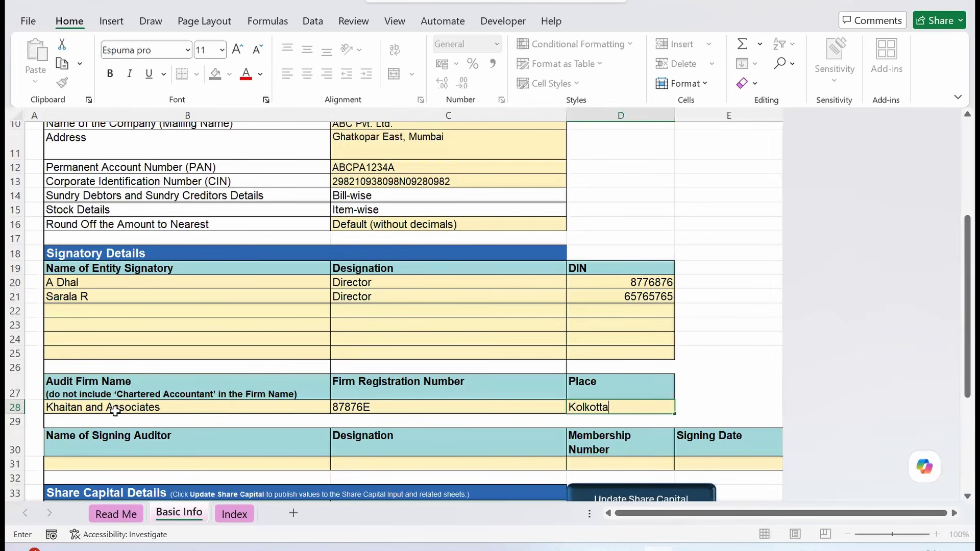
# Step: Enter the signing auditor's name, the designation Partner and the auditor's membership number
pyautogui.press('Return')
pyautogui.press('Down')
pyautogui.press('Down')
pyautogui.press('Left')
pyautogui.press('Left')
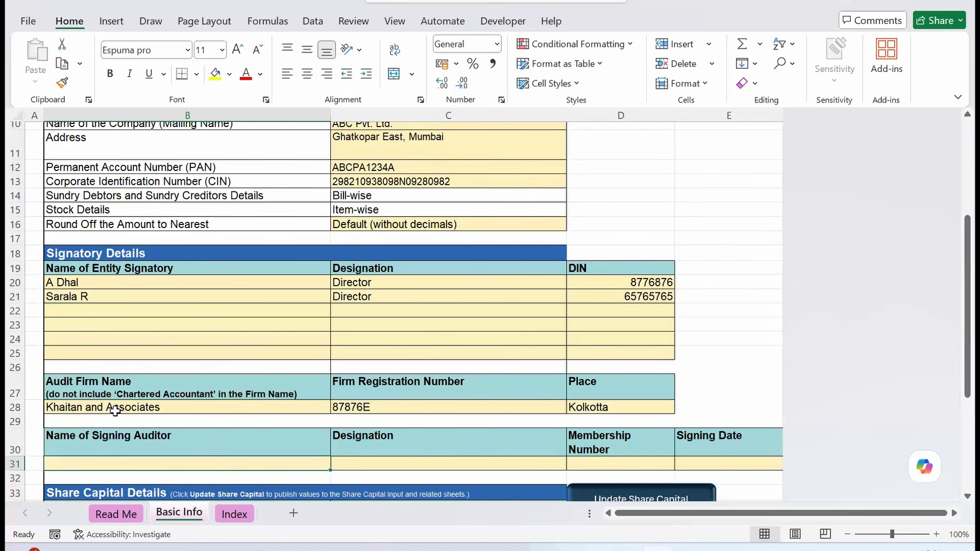
pyautogui.write('R Khaitan')
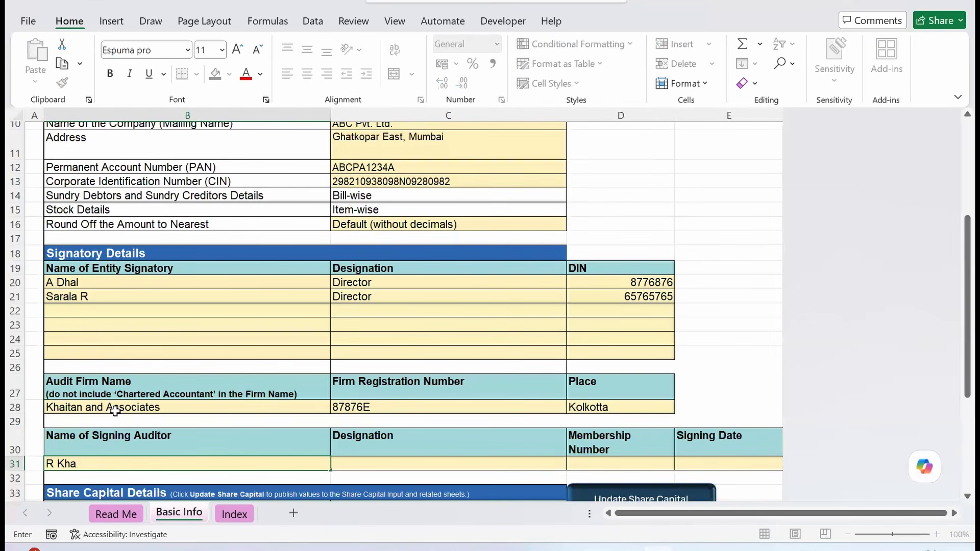
pyautogui.hotkey('ctrl', 'Return')
pyautogui.press('Tab')
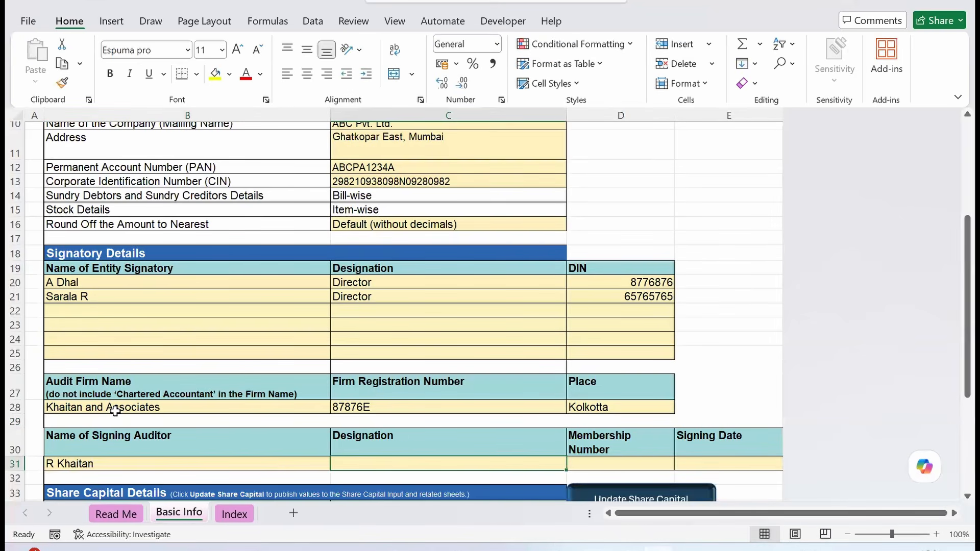
pyautogui.write('Partner')
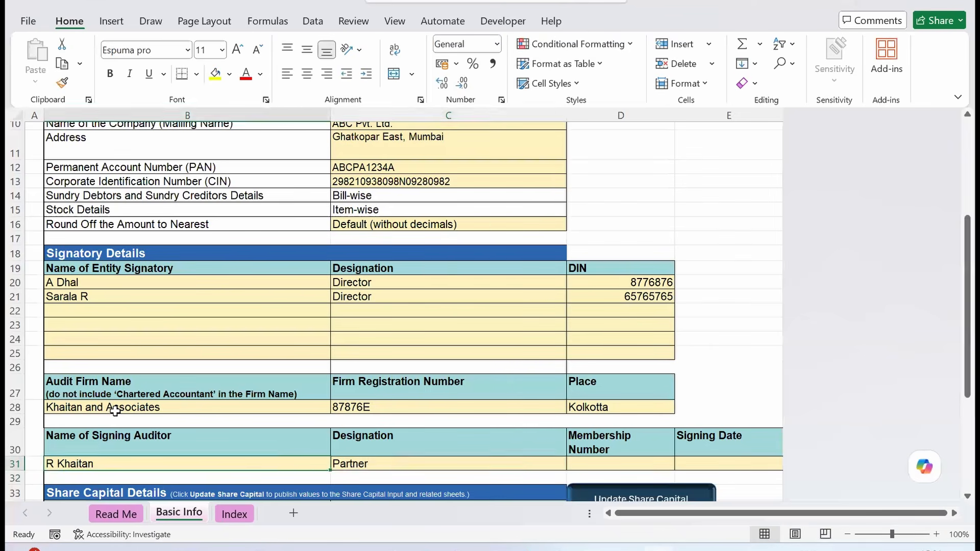
pyautogui.press('Tab')
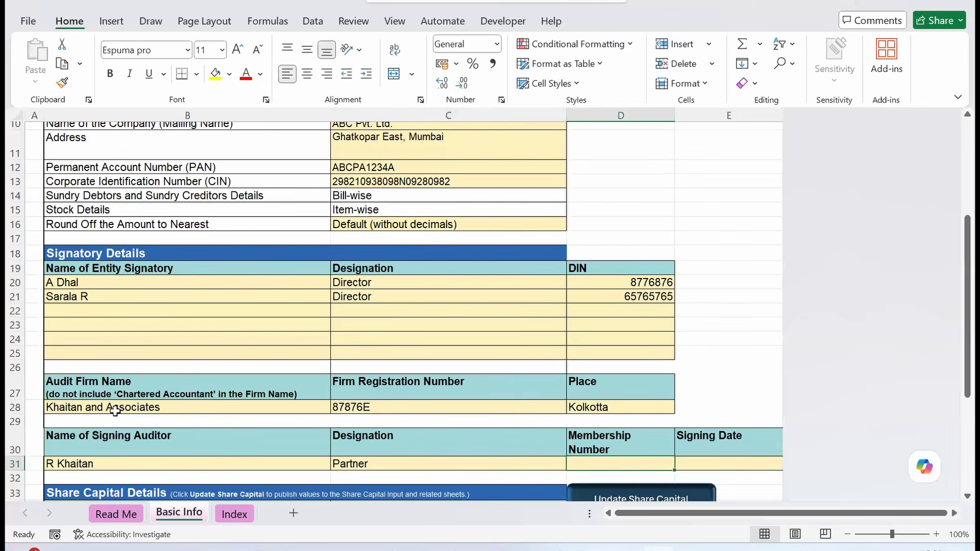
pyautogui.write('76768')
pyautogui.press('Tab')
# Step: Set the auditor's signing date to 03 September 2026, starting from the current date and changing its month
pyautogui.hotkey('ctrl', ';')
pyautogui.press('Return')
pyautogui.press('Up')
pyautogui.press('F2')
pyautogui.press('Left')
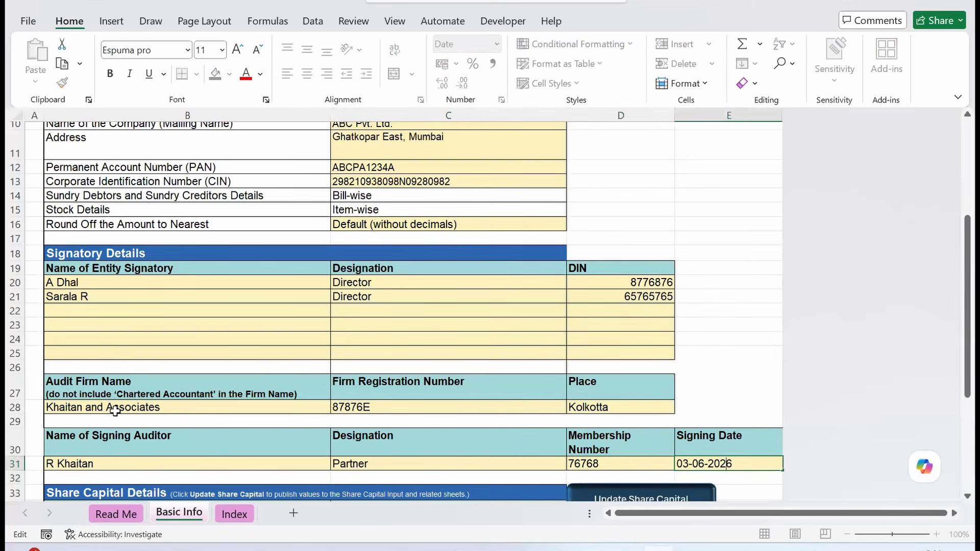
pyautogui.press('Left')
pyautogui.press('Left')
pyautogui.press('Left')
pyautogui.press('Left')
pyautogui.press('Left')
pyautogui.hotkey('shift', 'Right')
pyautogui.write('9')
pyautogui.press('Return')
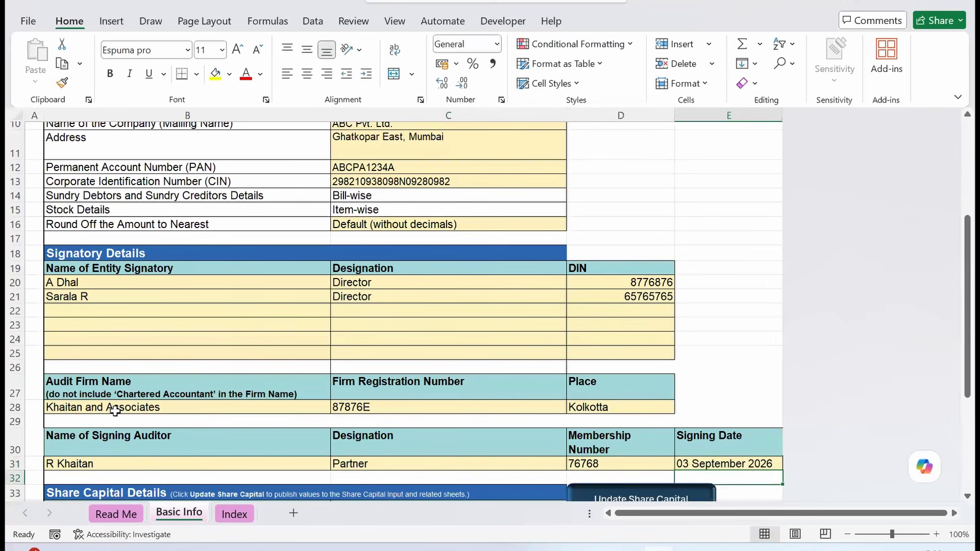
# Step: Examine the empty Type of Shares and Face Value columns in the Share Capital Details section
pyautogui.scroll(-3, 112, 403)
pyautogui.click(105, 391)
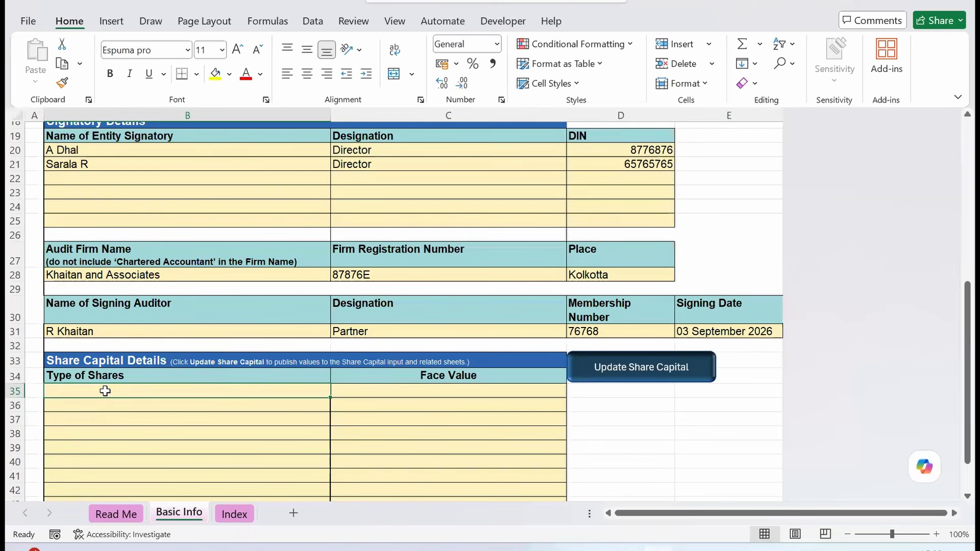
pyautogui.press('Tab')
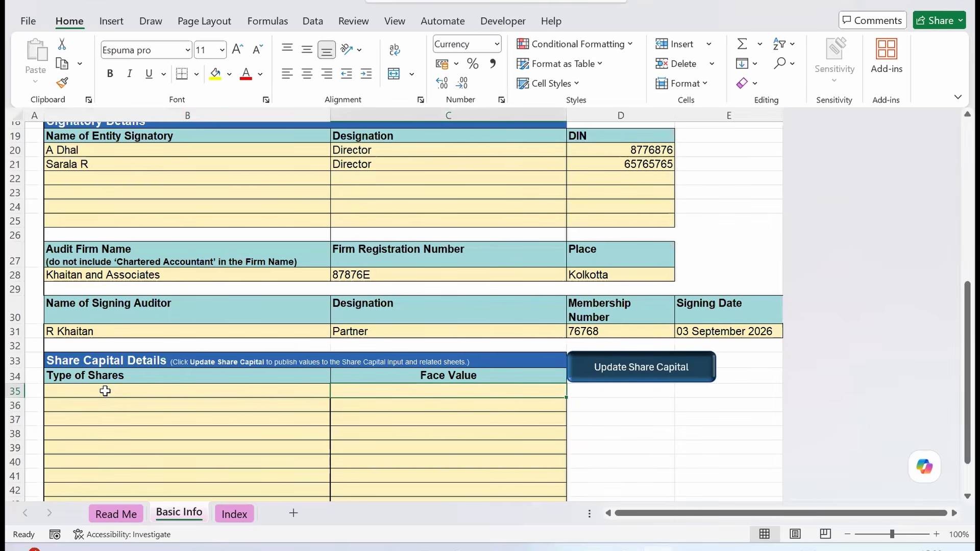
pyautogui.click(106, 391)
pyautogui.hotkey('shift', 'Down')
pyautogui.hotkey('shift', 'Down')
pyautogui.hotkey('shift', 'Down')
pyautogui.press('Right')
pyautogui.press('Left')
pyautogui.press('Left')
pyautogui.press('Right')
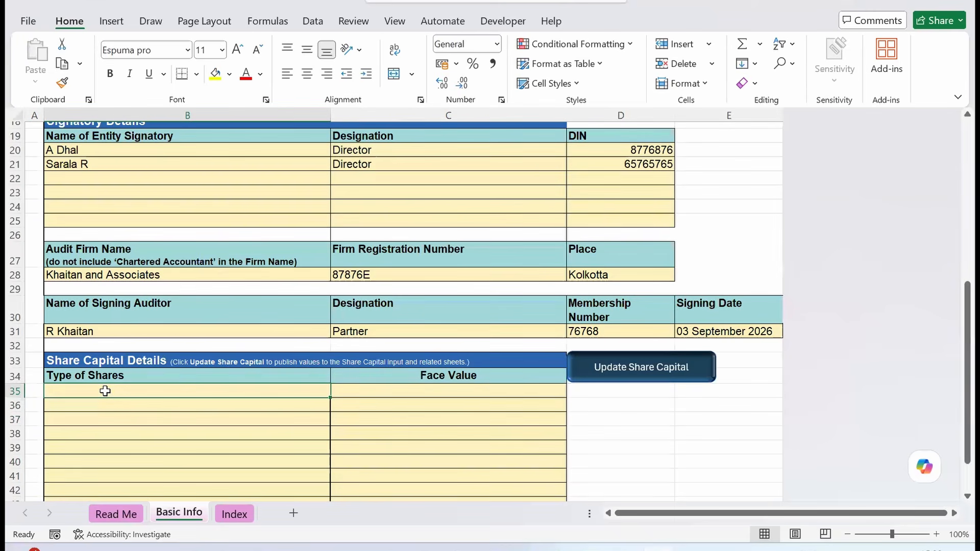
# Step: List Eq. Shares and 8% Pref. Shares as the types of shares in Share Capital Details
pyautogui.write('Eq')
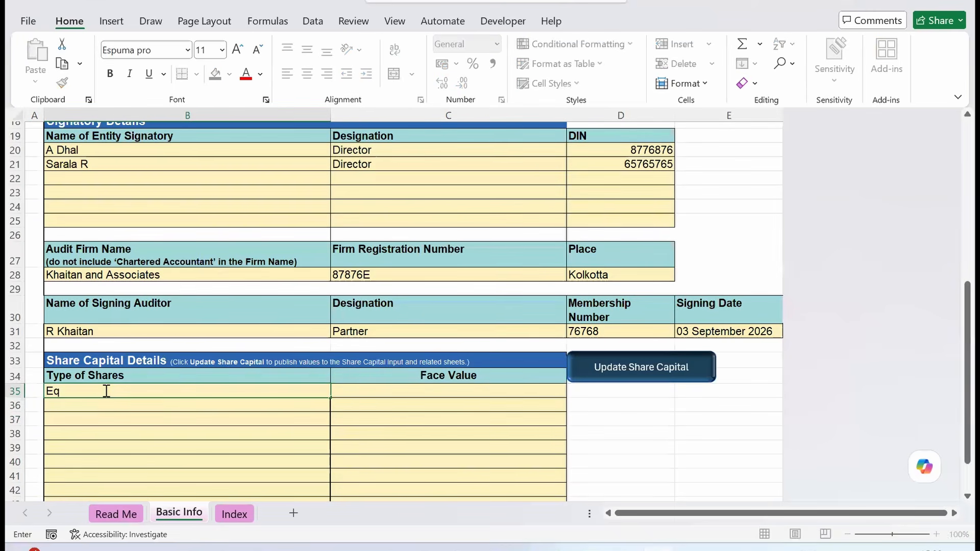
pyautogui.write('. Shares')
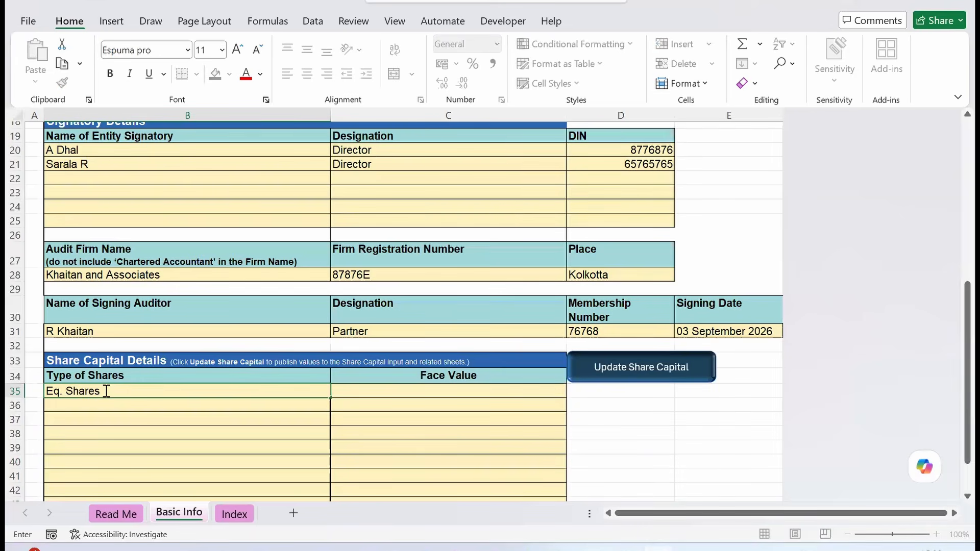
pyautogui.press('Return')
pyautogui.write('Pref')
pyautogui.press('BackSpace')
pyautogui.press('BackSpace')
pyautogui.press('BackSpace')
pyautogui.press('BackSpace')
pyautogui.write('8')
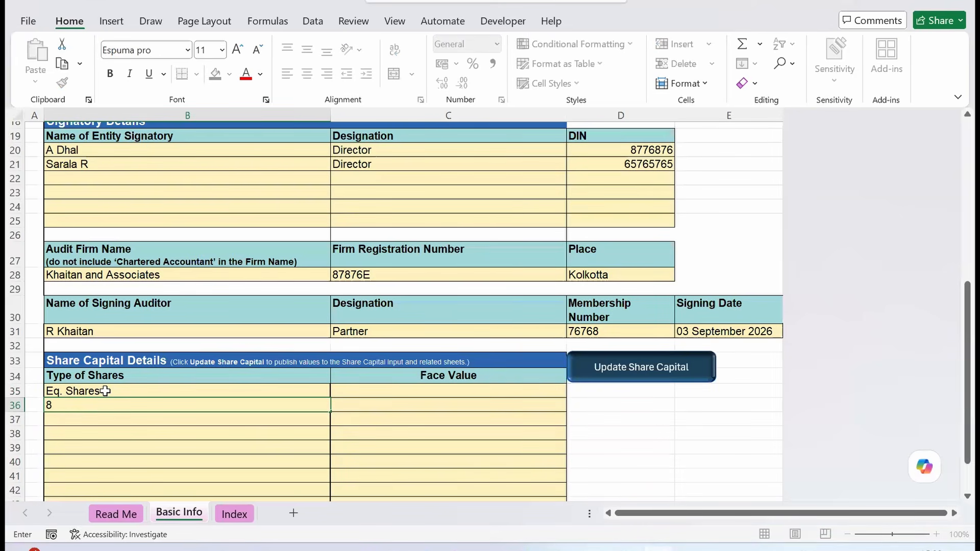
pyautogui.write('% Pref. Shares')
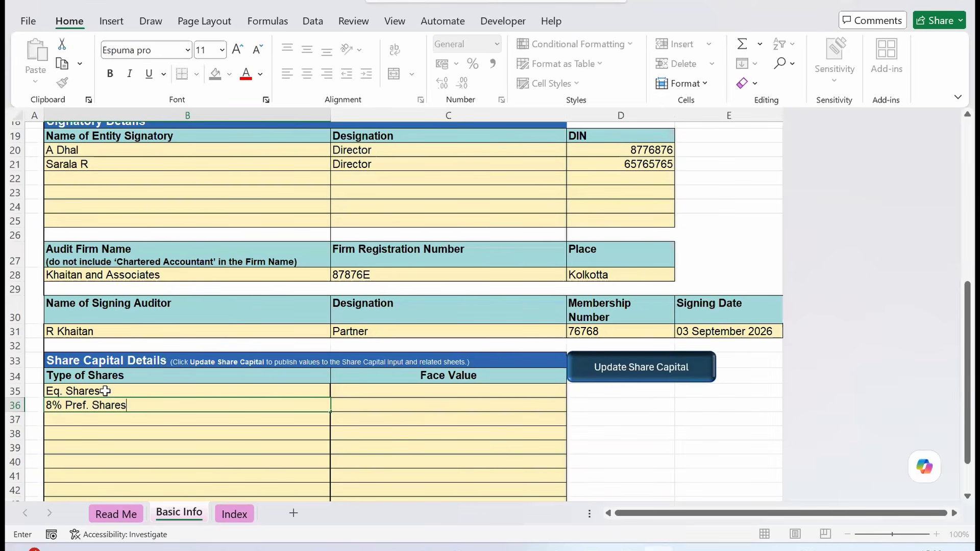
pyautogui.press('Return')
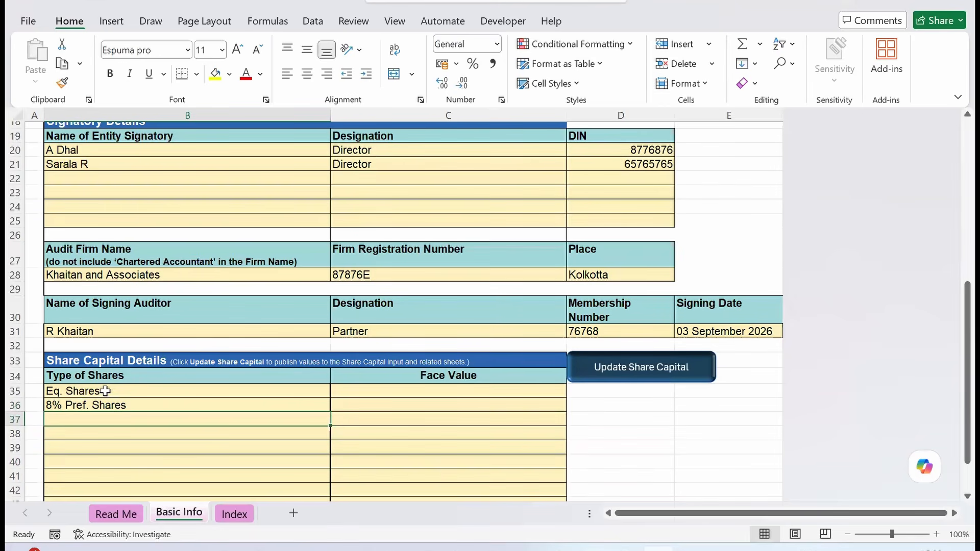
# Step: Set the face value of both Eq. Shares and 8% Pref. Shares to 10 in Share Capital Details
pyautogui.press('Up')
pyautogui.press('Up')
pyautogui.press('Right')
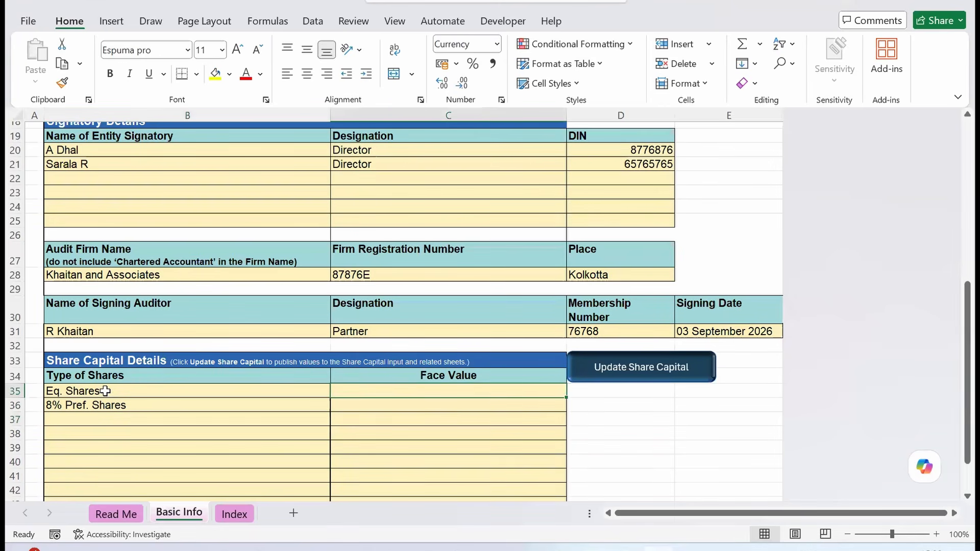
pyautogui.write('10')
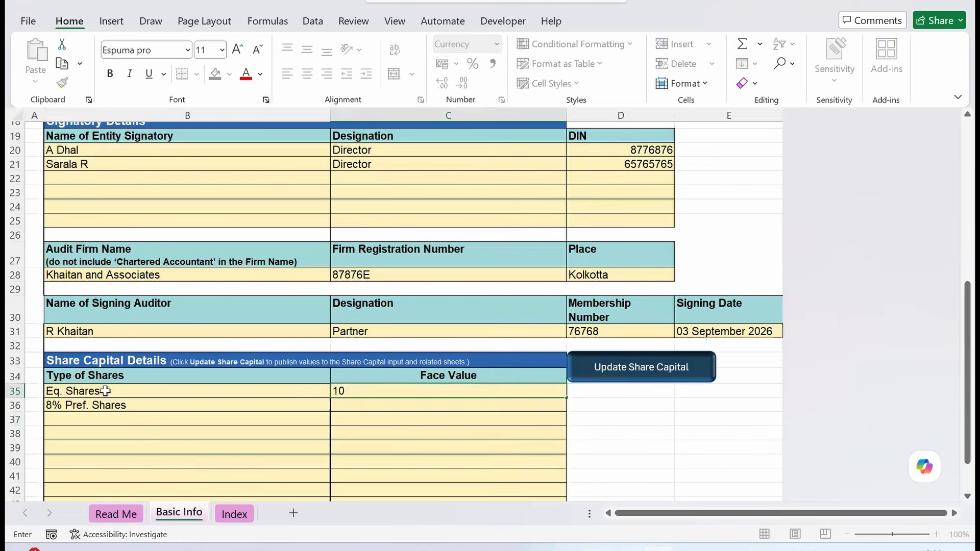
pyautogui.press('Return')
pyautogui.write('10')
pyautogui.press('Return')
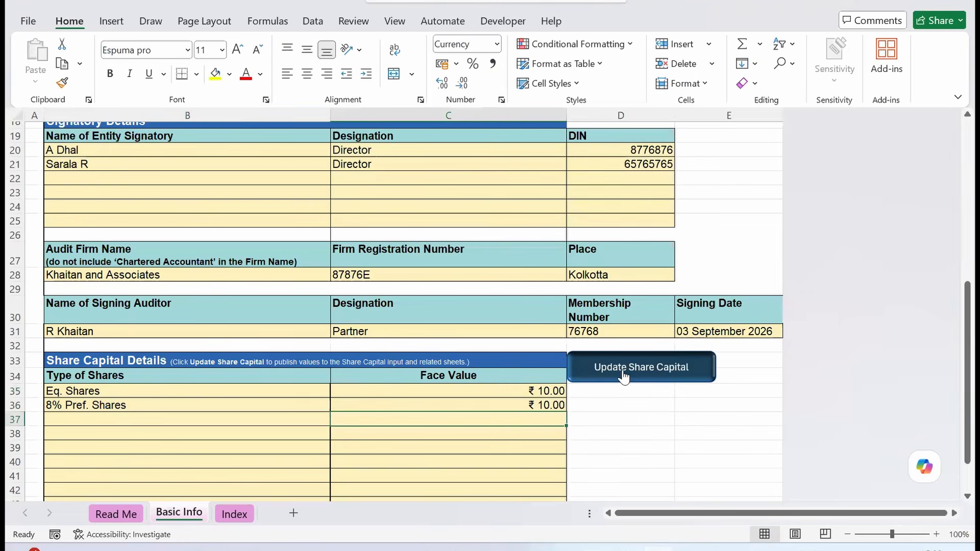
# Step: Publish the share capital details to the Share Capital input and related sheets
pyautogui.click(653, 372)
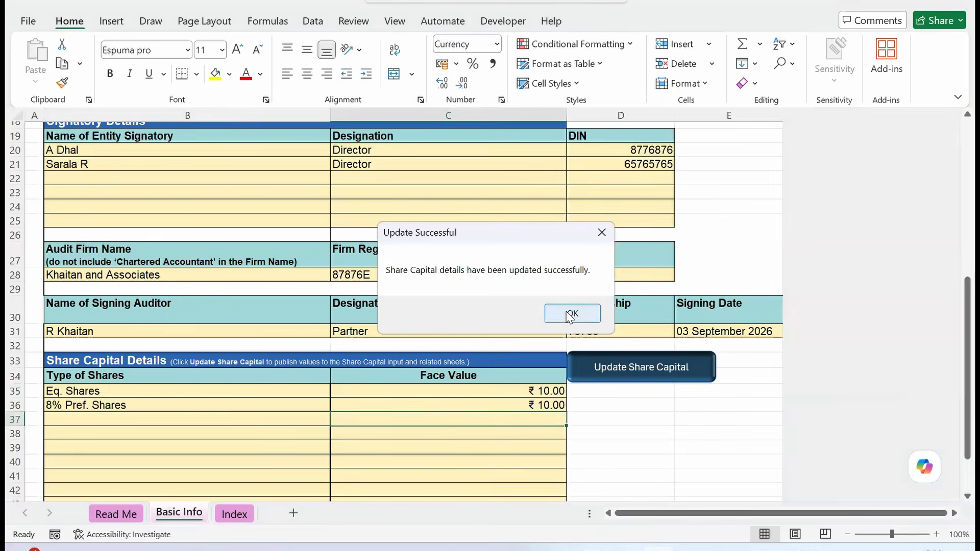
pyautogui.click(570, 314)
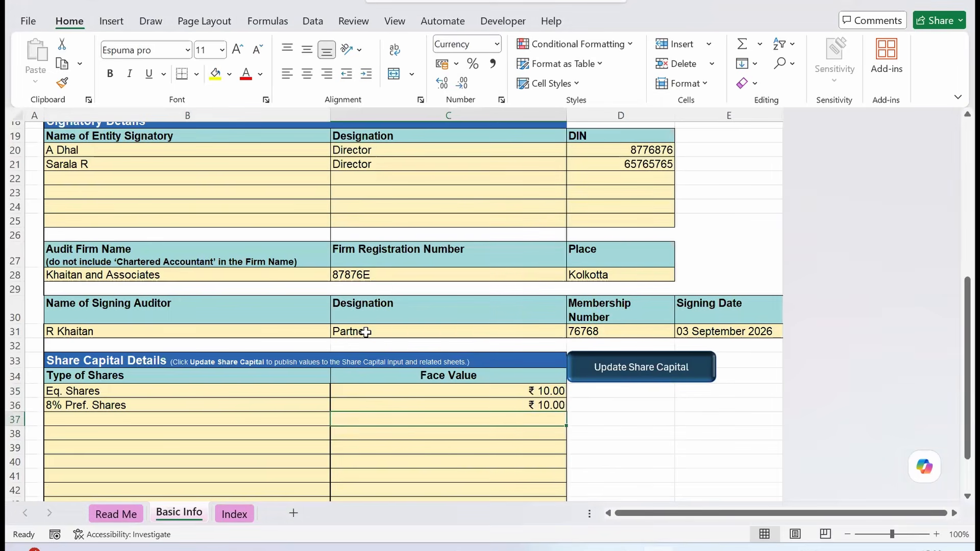
pyautogui.click(342, 340)
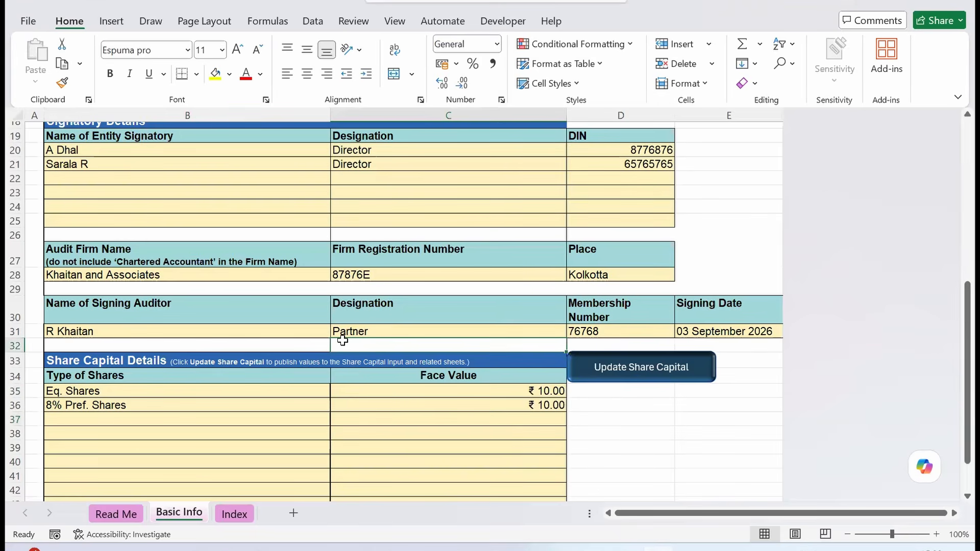
# Step: Open the Trial Balance (Current Year) mapping sheet from the Index sheet
pyautogui.click(236, 515)
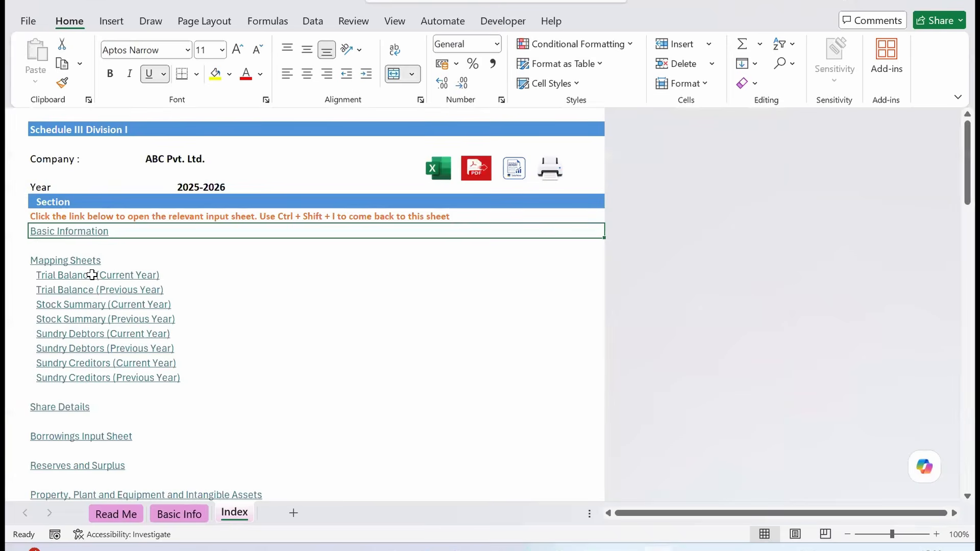
pyautogui.click(94, 279)
pyautogui.click(127, 346)
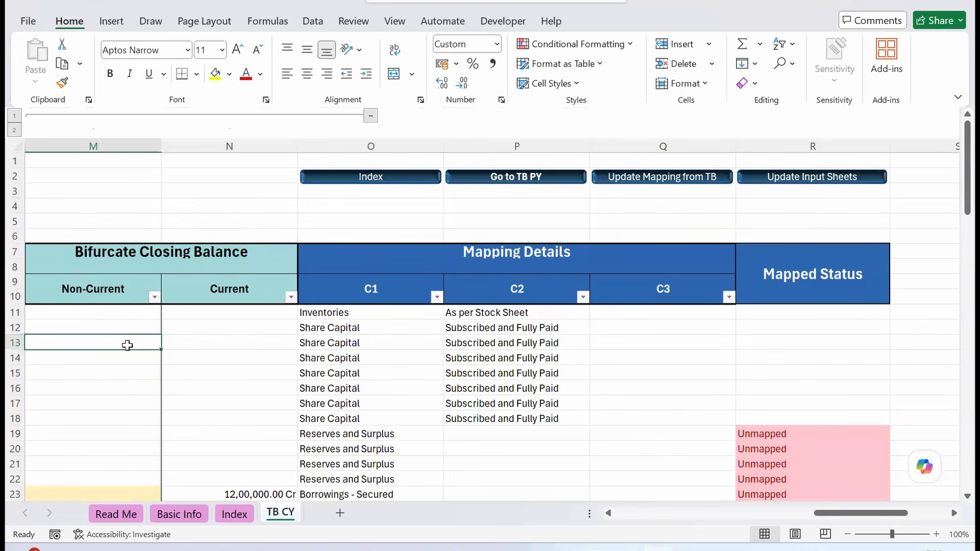
# Step: Examine the TallyPrime Group, Nature of Group, Main Group, Parent Group and Ledger Name columns of the current-year trial balance
pyautogui.hscroll(-15, 127, 345)
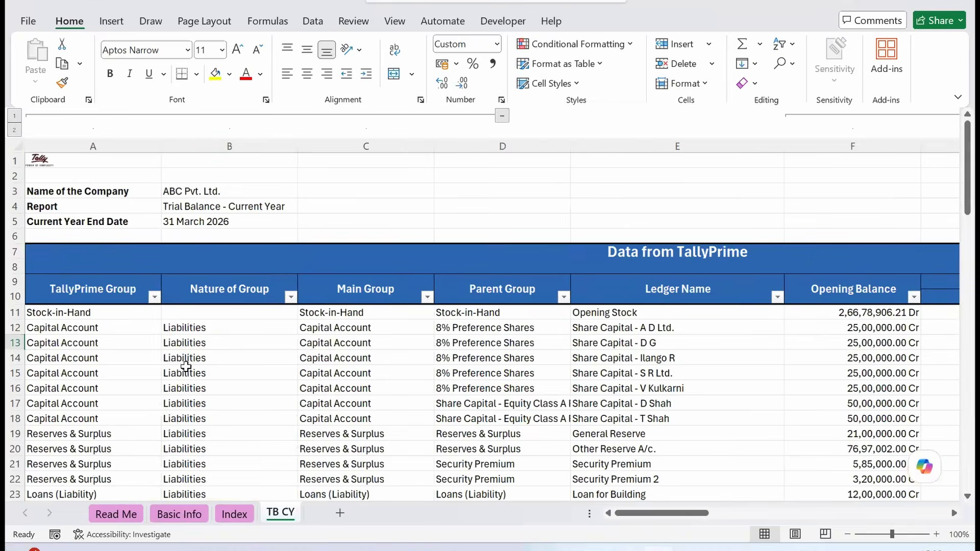
pyautogui.click(183, 359)
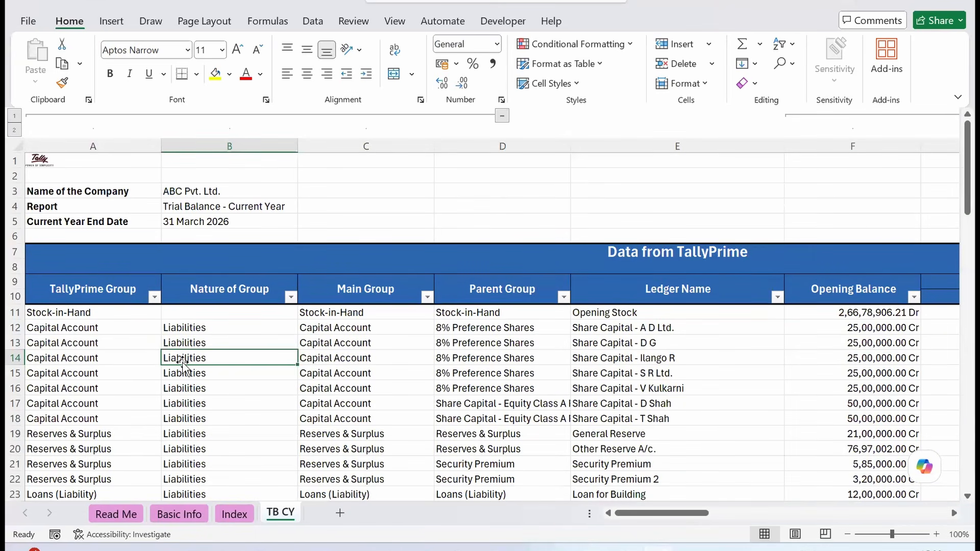
pyautogui.click(639, 293)
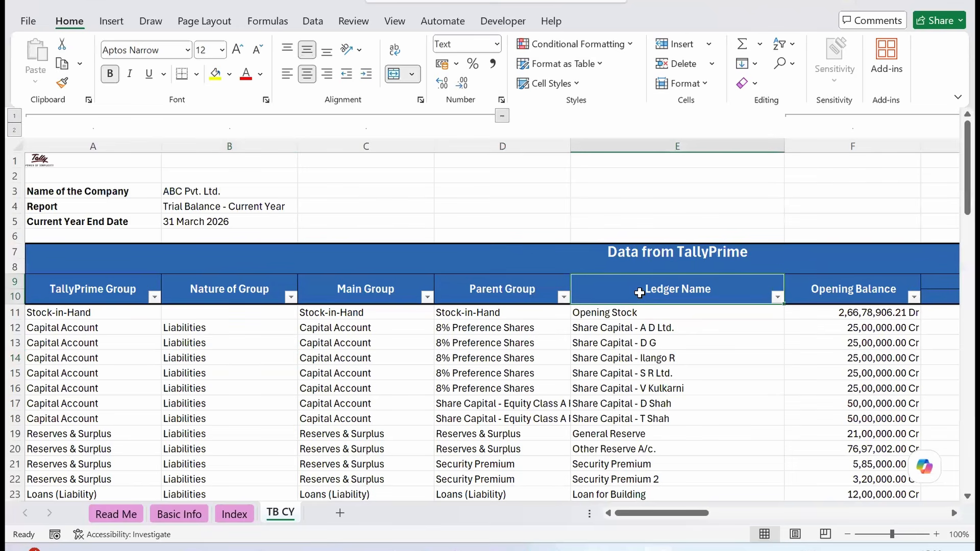
pyautogui.hotkey('shift', 'Left')
pyautogui.hotkey('shift', 'Left')
pyautogui.hotkey('shift', 'Left')
pyautogui.hotkey('shift', 'Left')
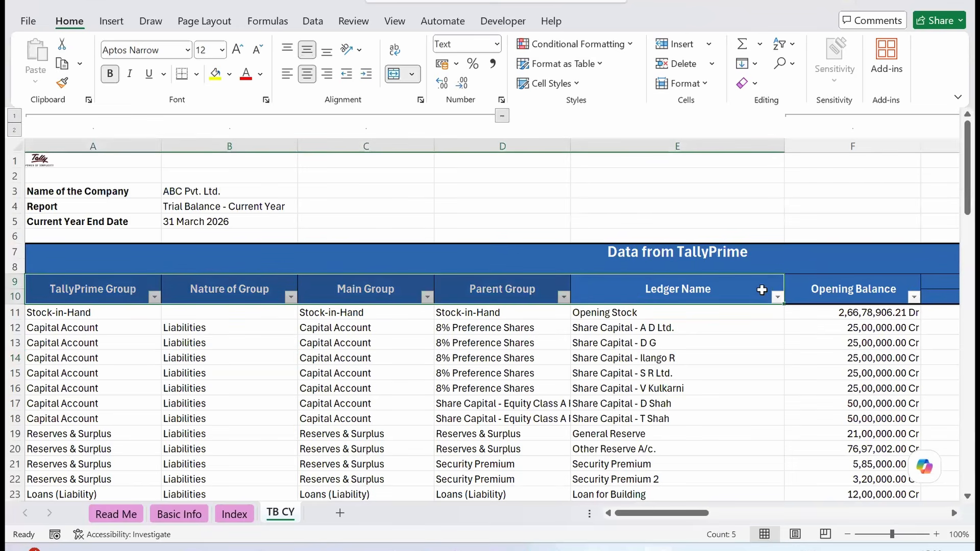
pyautogui.click(675, 288)
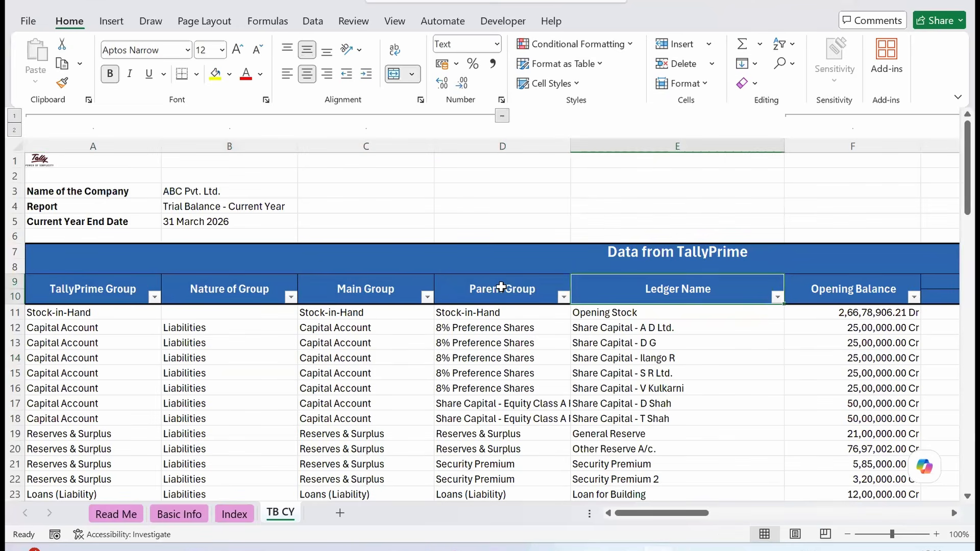
pyautogui.click(501, 289)
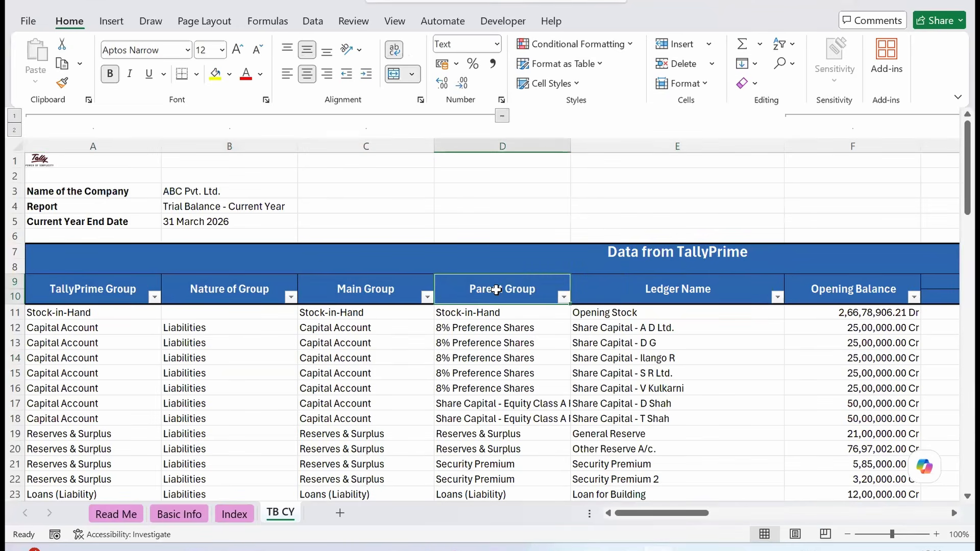
pyautogui.click(368, 291)
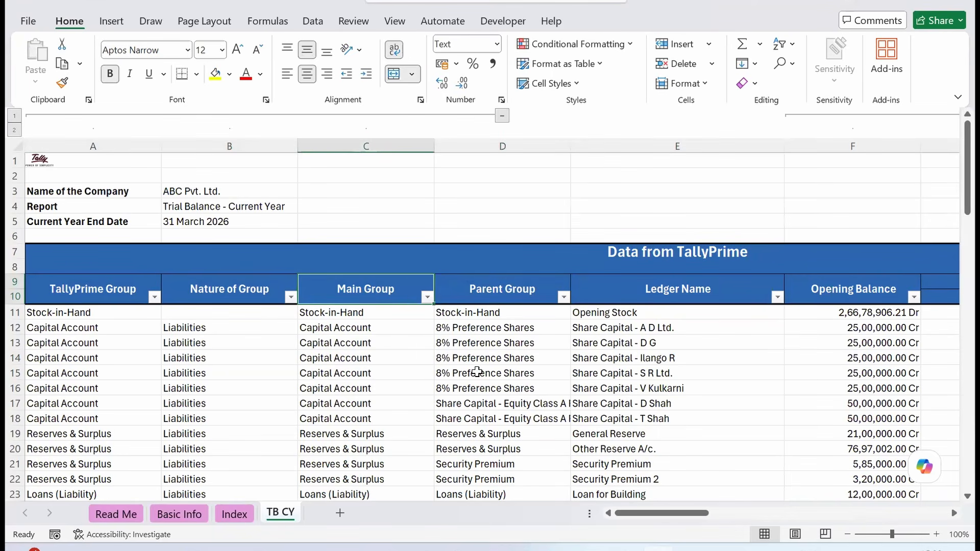
pyautogui.click(342, 321)
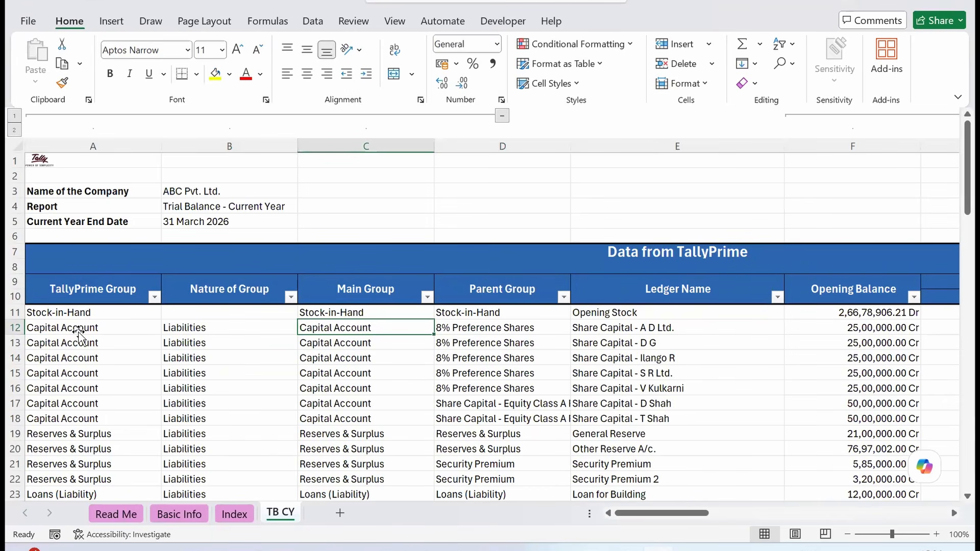
pyautogui.click(80, 334)
pyautogui.press('Up')
pyautogui.press('Up')
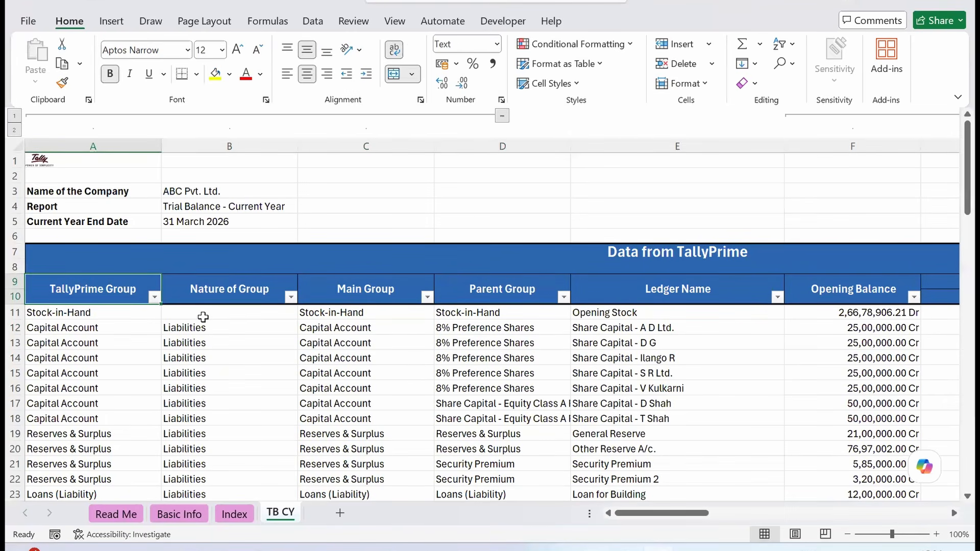
# Step: Review the first ledger entries and the Opening Balance, Transactions and Closing Balance columns imported from TallyPrime
pyautogui.click(204, 317)
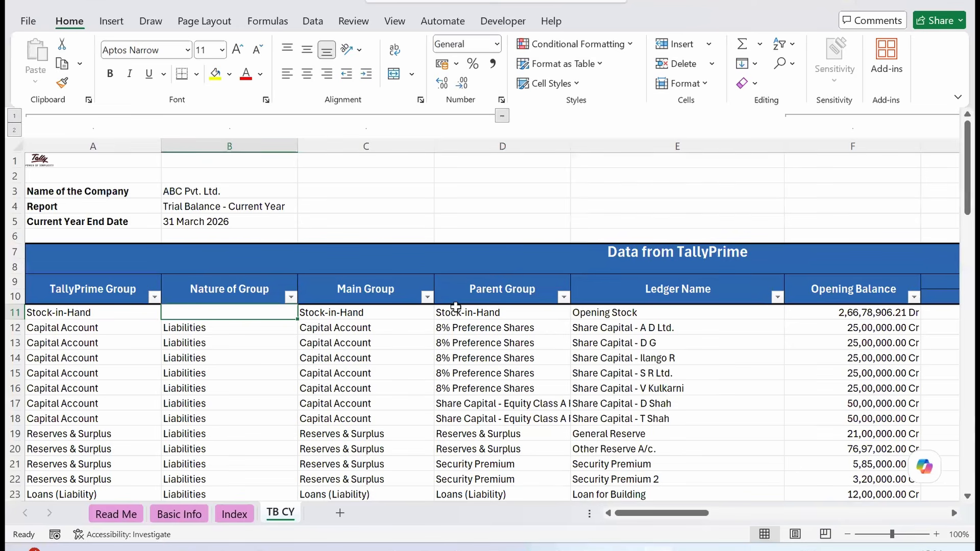
pyautogui.click(673, 308)
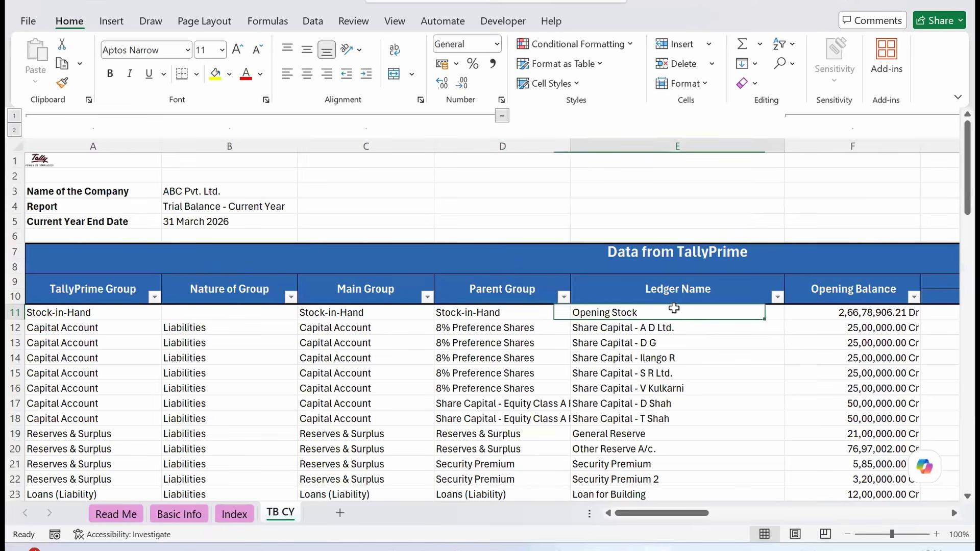
pyautogui.hotkey('shift', 'Down')
pyautogui.hotkey('shift', 'Down')
pyautogui.hotkey('shift', 'Down')
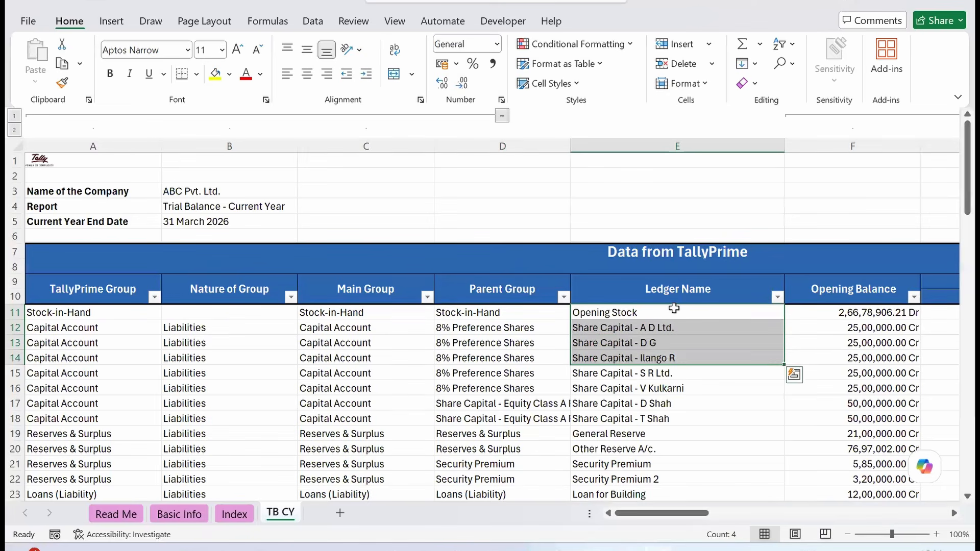
pyautogui.hscroll(2, 674, 308)
pyautogui.hscroll(2, 673, 308)
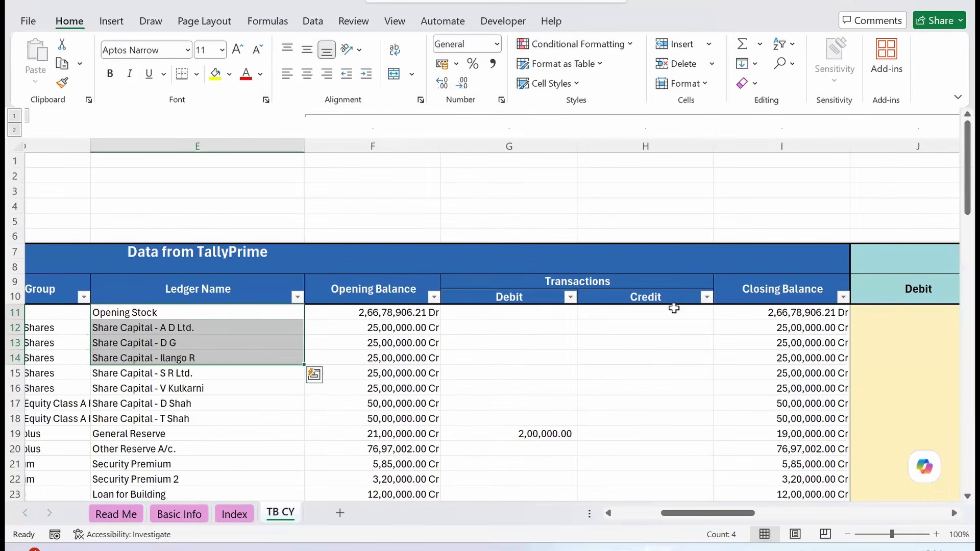
pyautogui.click(378, 287)
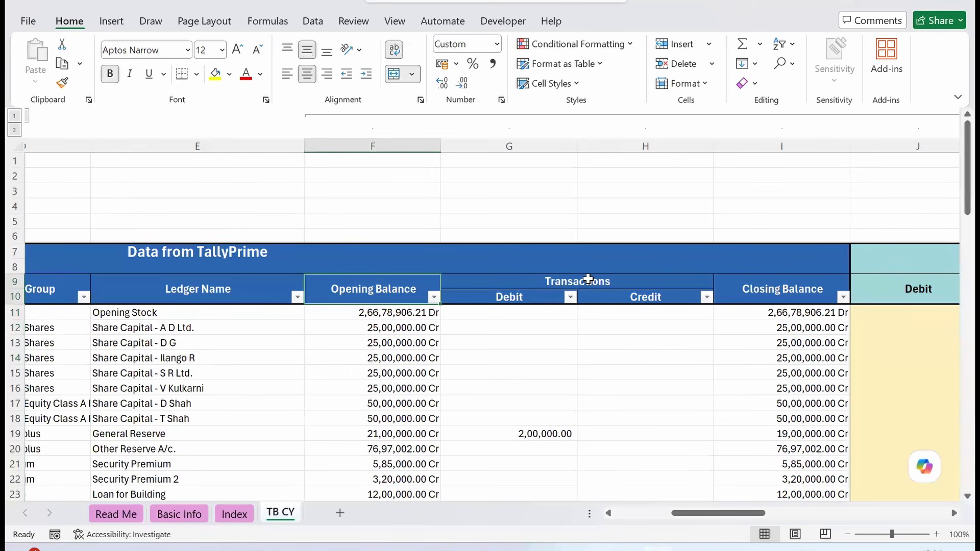
pyautogui.click(588, 279)
pyautogui.hotkey('shift', 'Down')
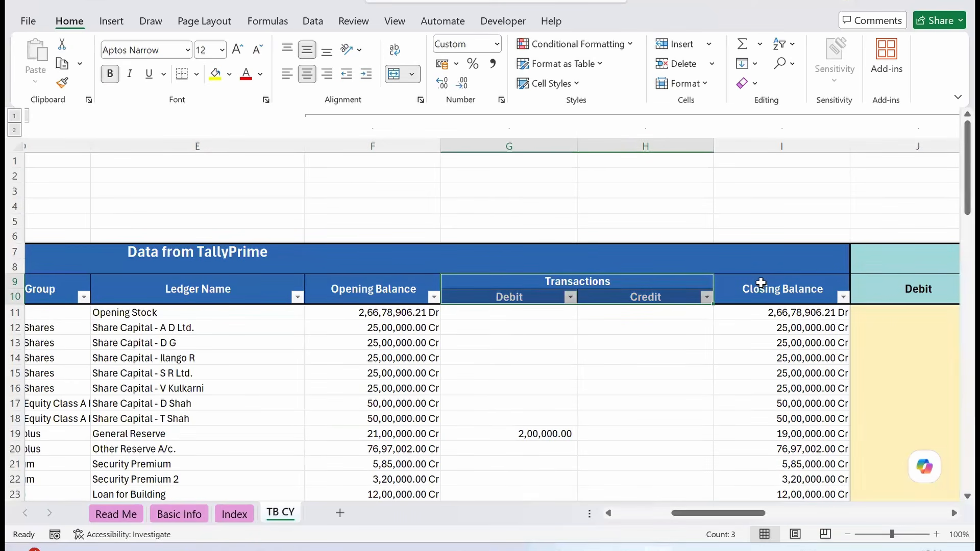
pyautogui.click(761, 283)
pyautogui.hscroll(5, 761, 282)
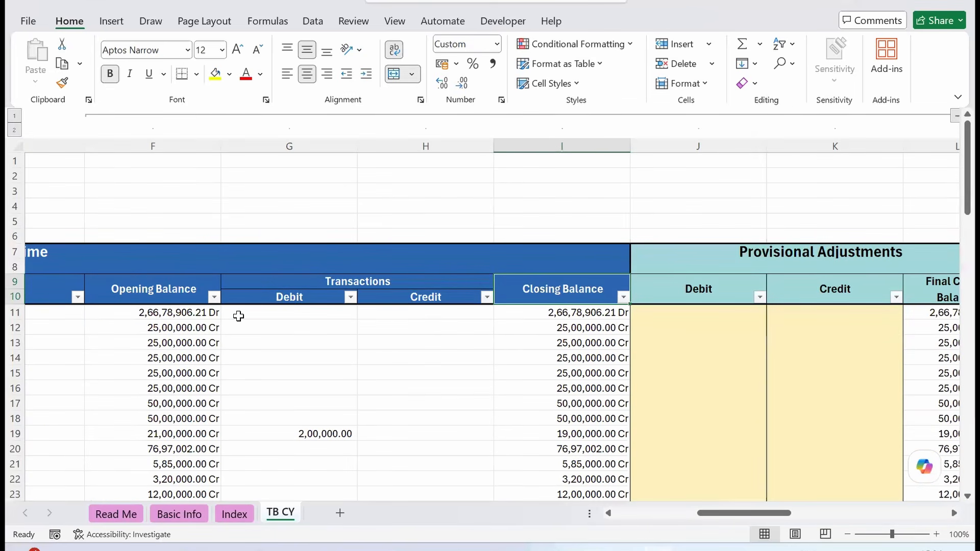
pyautogui.click(570, 317)
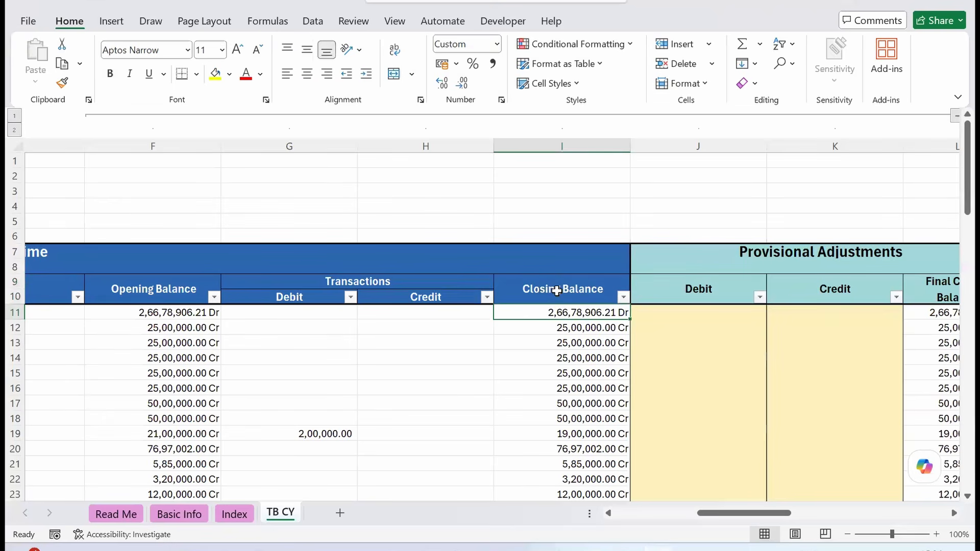
pyautogui.click(556, 289)
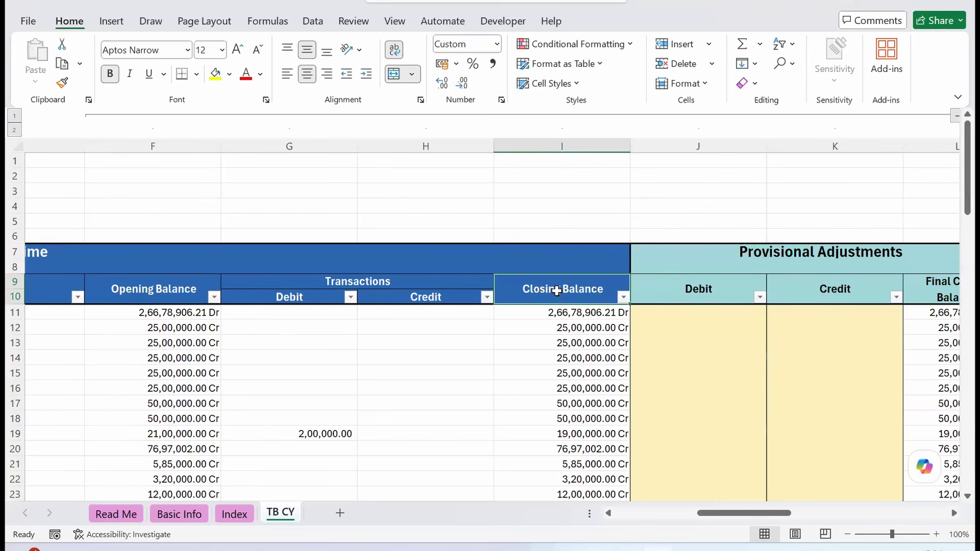
# Step: Examine the Provisional Adjustments debit and credit columns and the Bifurcate Closing Balance section of the trial balance
pyautogui.hscroll(3, 556, 291)
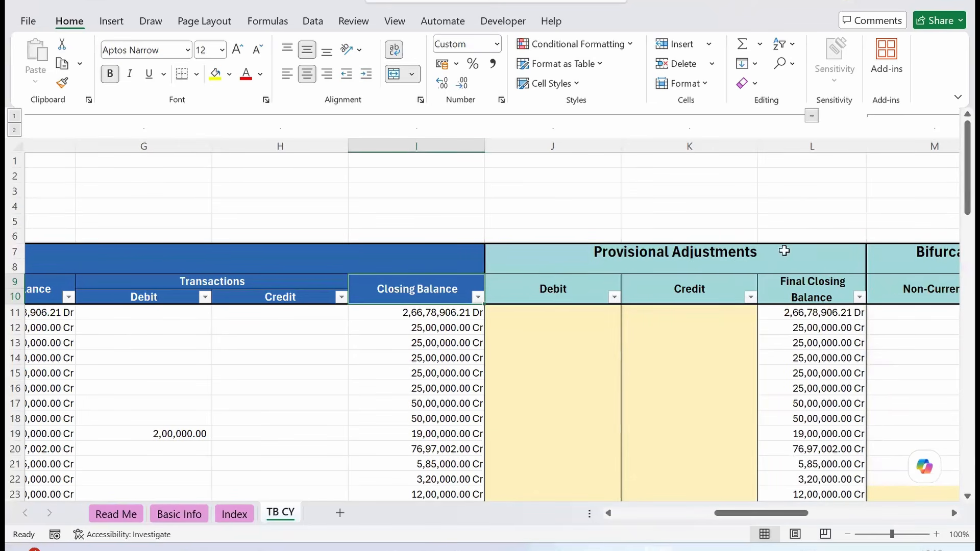
pyautogui.click(560, 328)
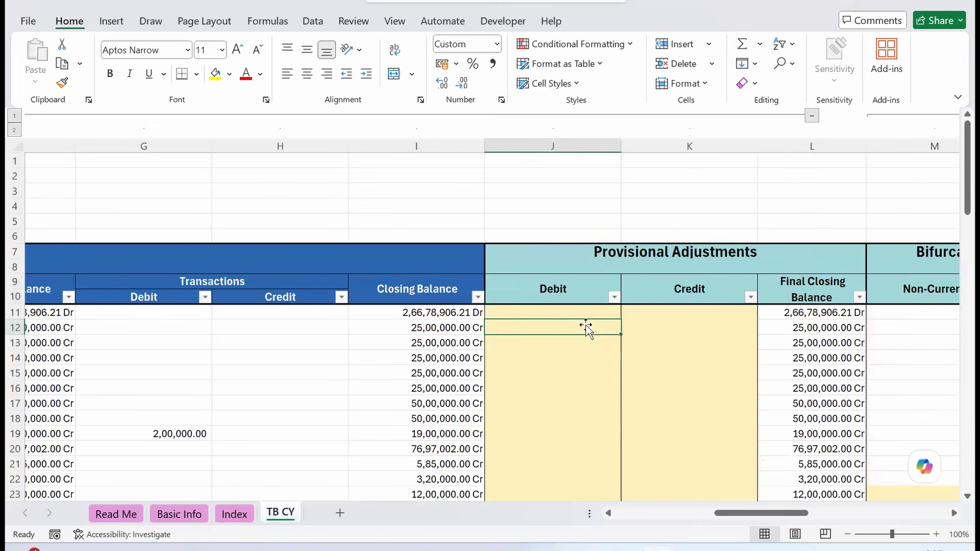
pyautogui.click(700, 363)
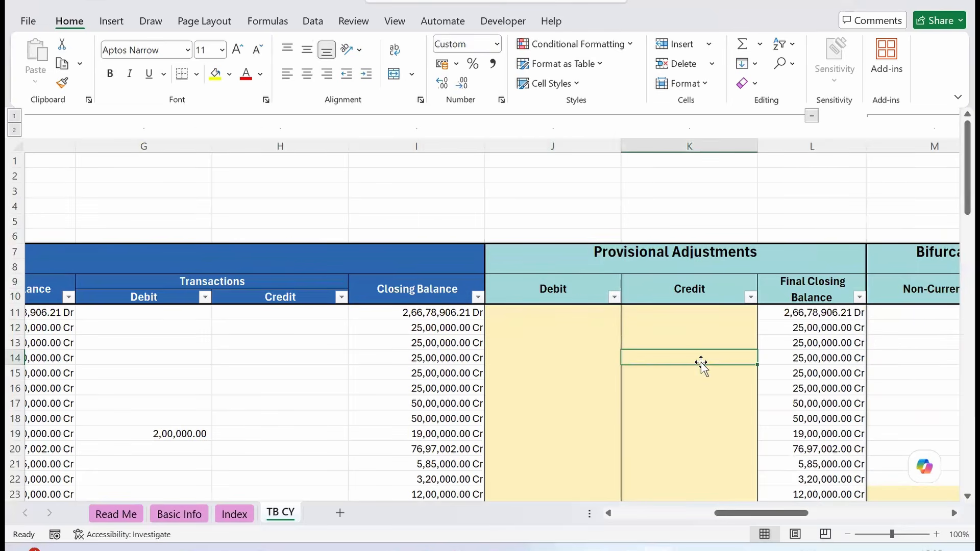
pyautogui.hscroll(1, 702, 366)
pyautogui.hscroll(2, 701, 364)
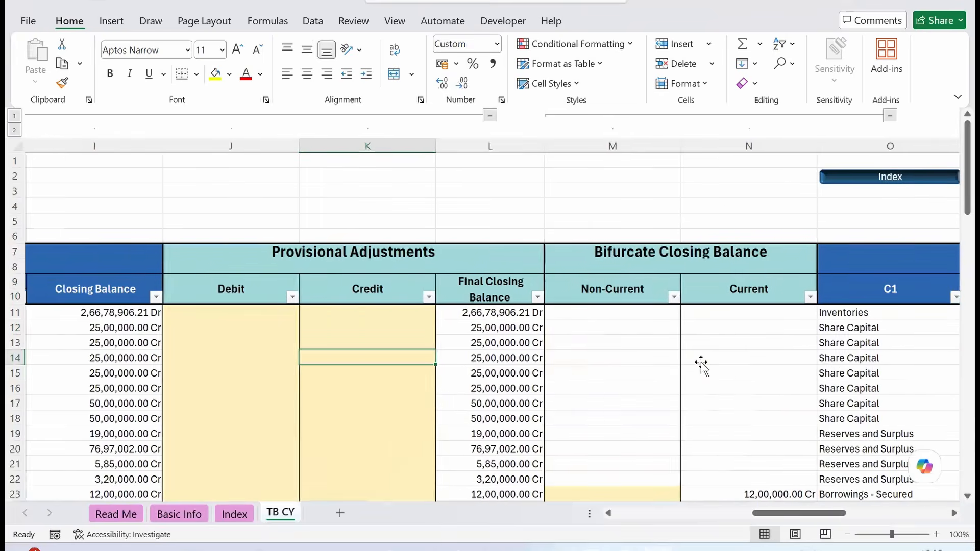
pyautogui.hscroll(2, 702, 365)
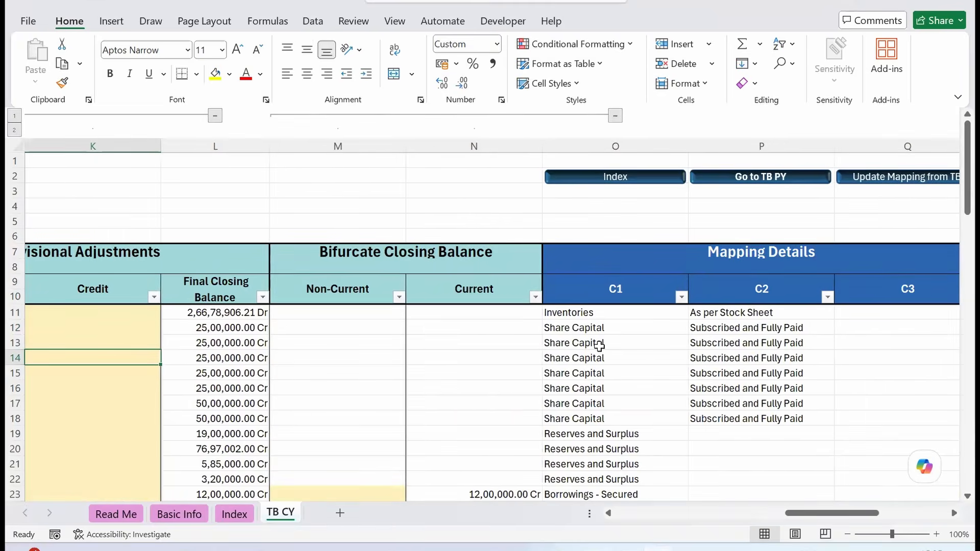
pyautogui.hscroll(2, 598, 346)
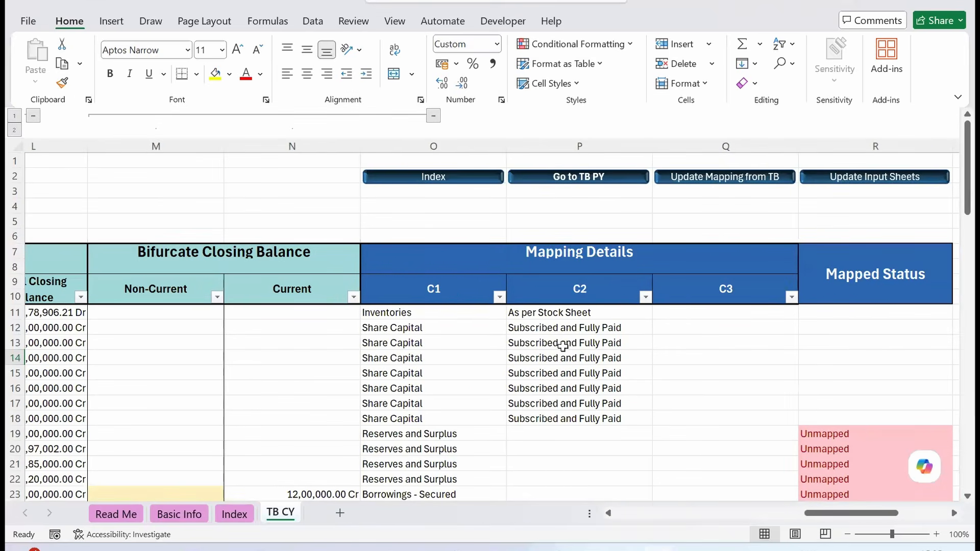
# Step: Examine the C1, C2 and C3 columns under Mapping Details in the current-year trial balance
pyautogui.click(456, 299)
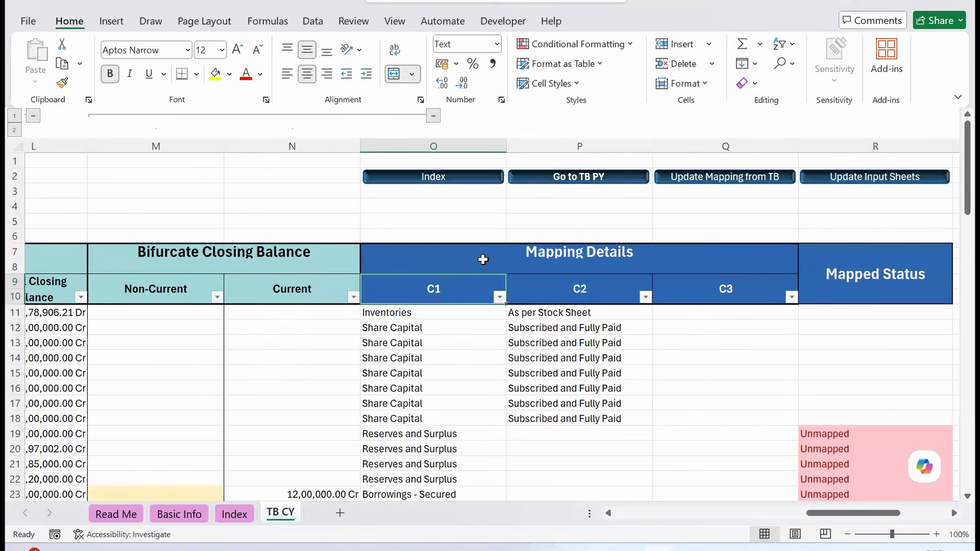
pyautogui.click(483, 260)
pyautogui.press('Up')
pyautogui.press('Right')
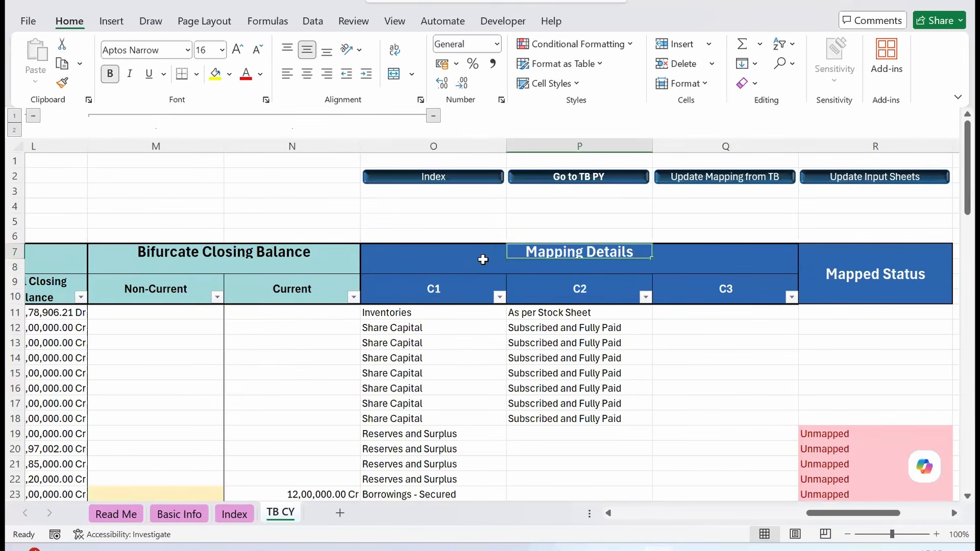
pyautogui.hotkey('shift', 'Down')
pyautogui.press('Down')
pyautogui.press('Down')
pyautogui.press('Left')
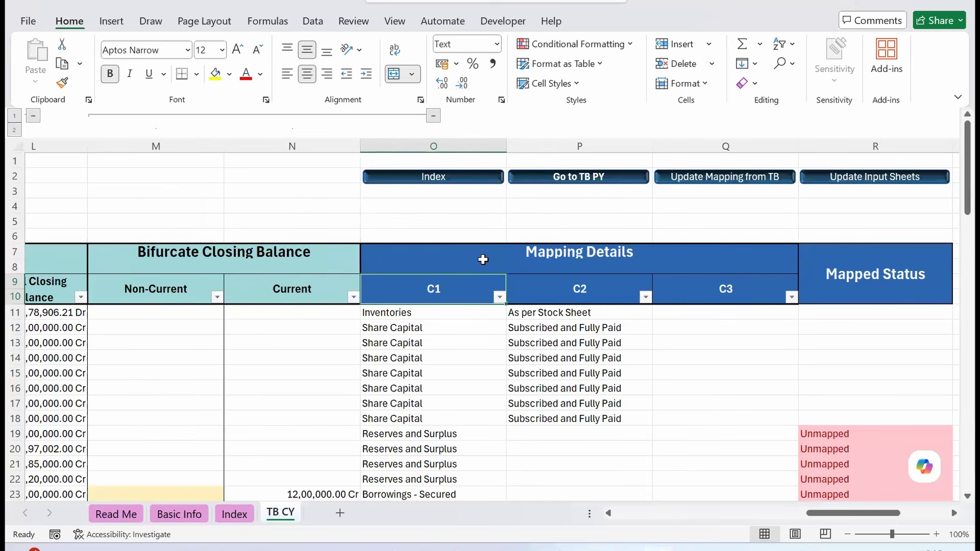
# Step: Review how the C1, C2 and C3 mapping levels apply to the Share Capital ledgers
pyautogui.press('Right')
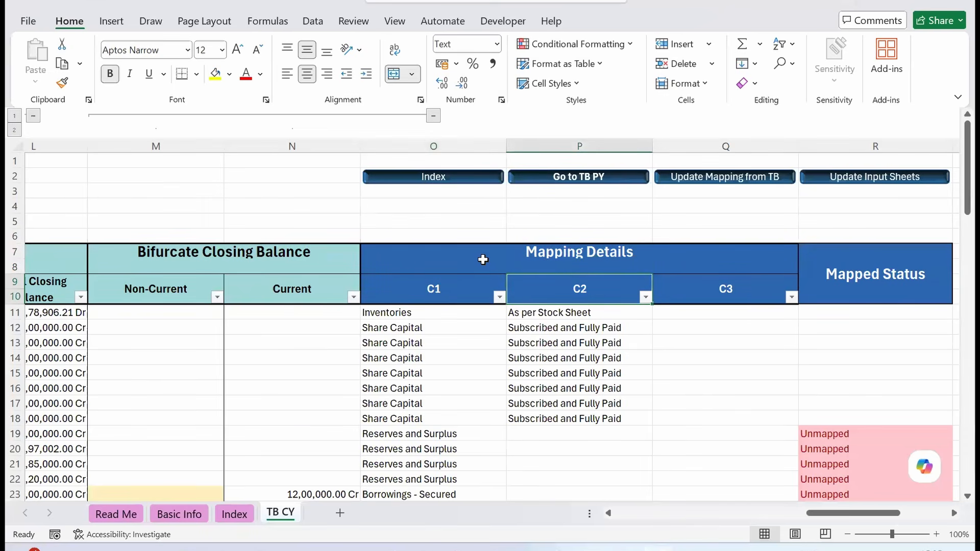
pyautogui.press('Left')
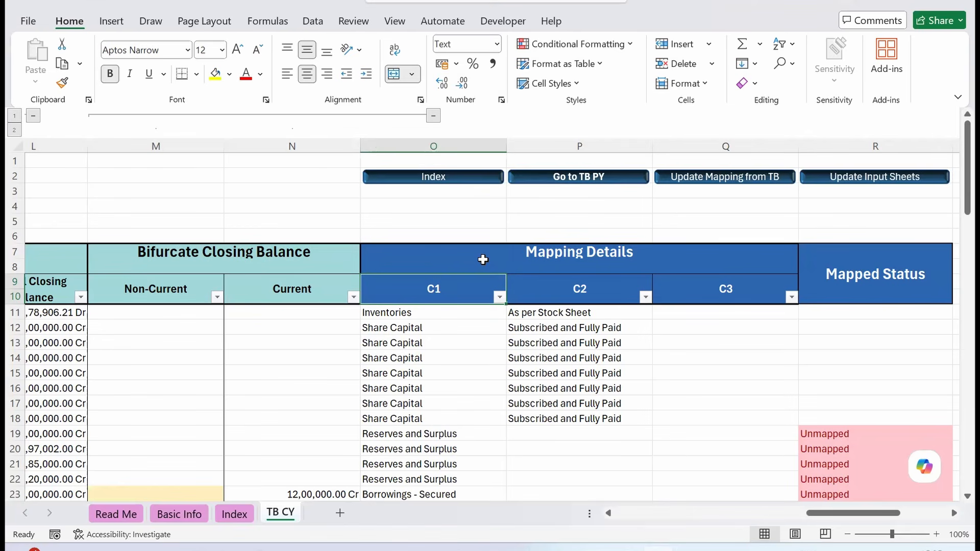
pyautogui.click(576, 292)
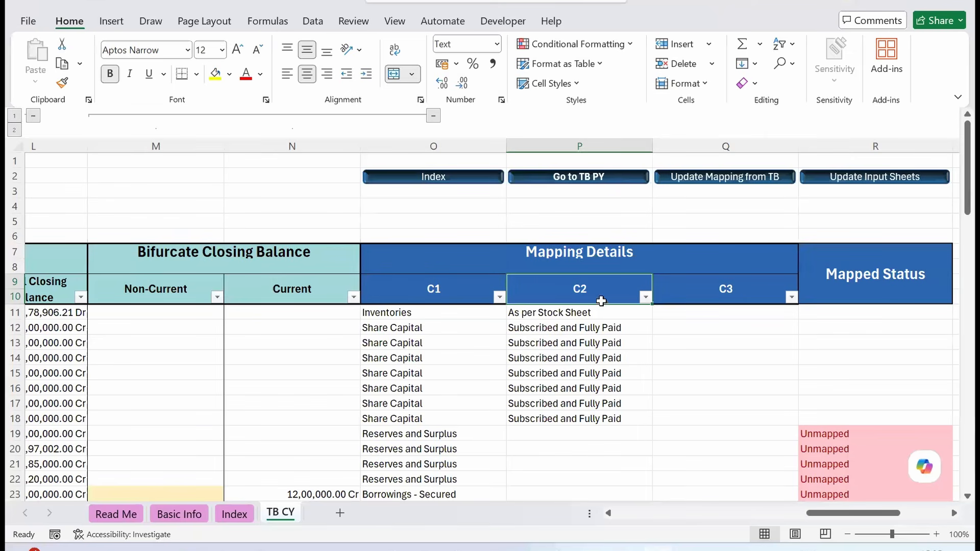
pyautogui.click(733, 286)
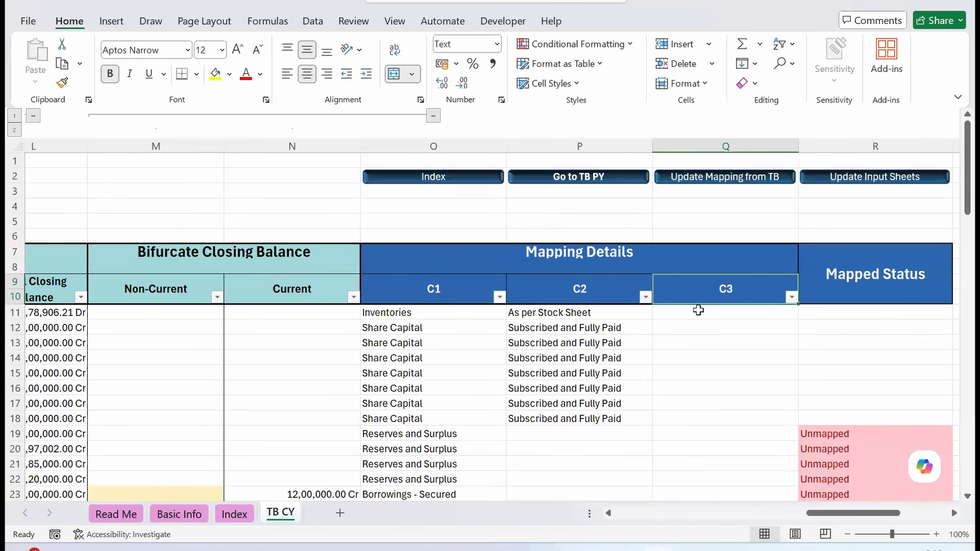
pyautogui.click(567, 385)
pyautogui.click(421, 343)
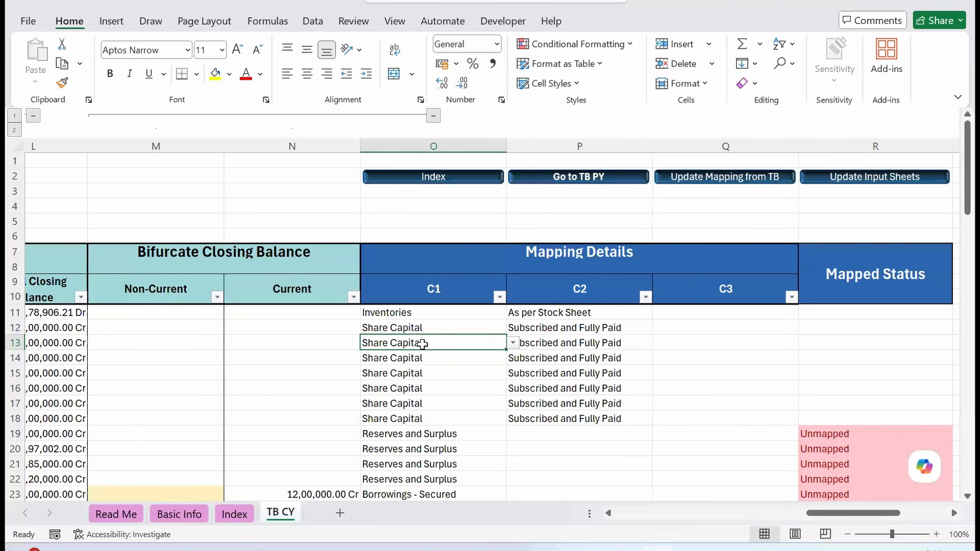
pyautogui.click(479, 325)
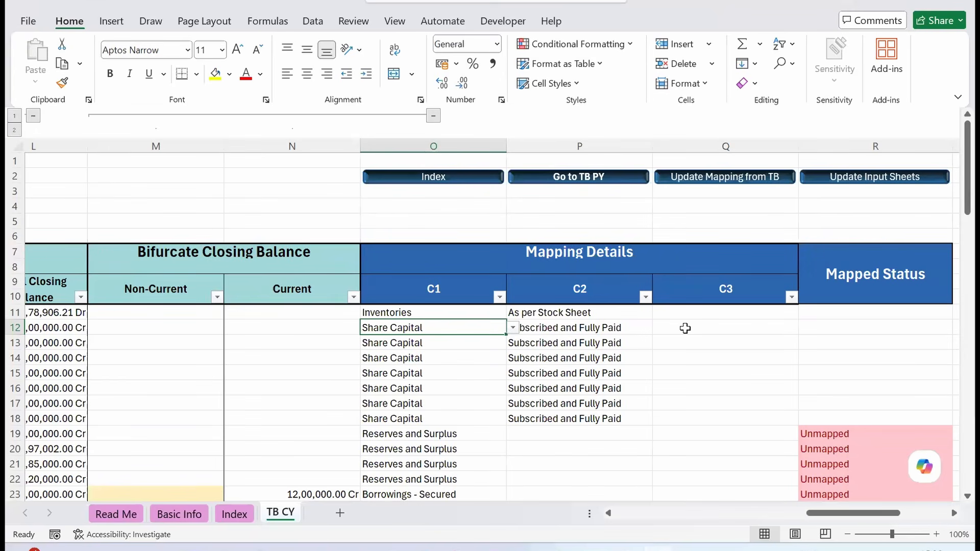
pyautogui.click(476, 373)
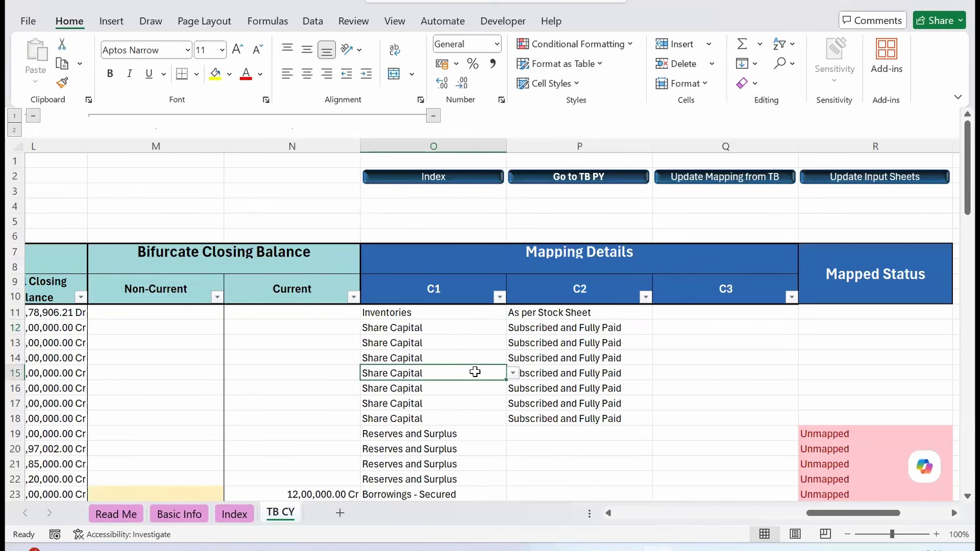
pyautogui.click(458, 335)
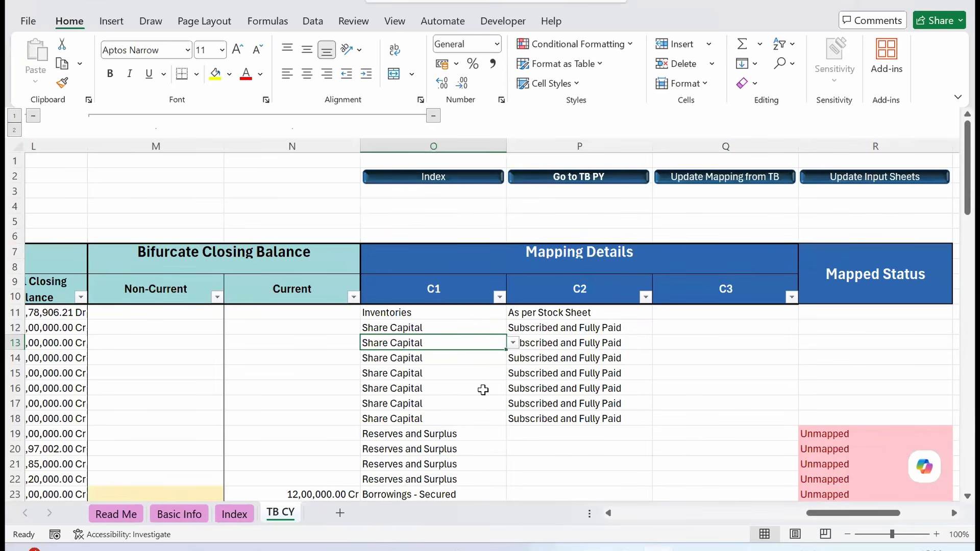
# Step: Check the Mapped Status column for mapped ledgers and ledgers marked Unmapped
pyautogui.click(849, 346)
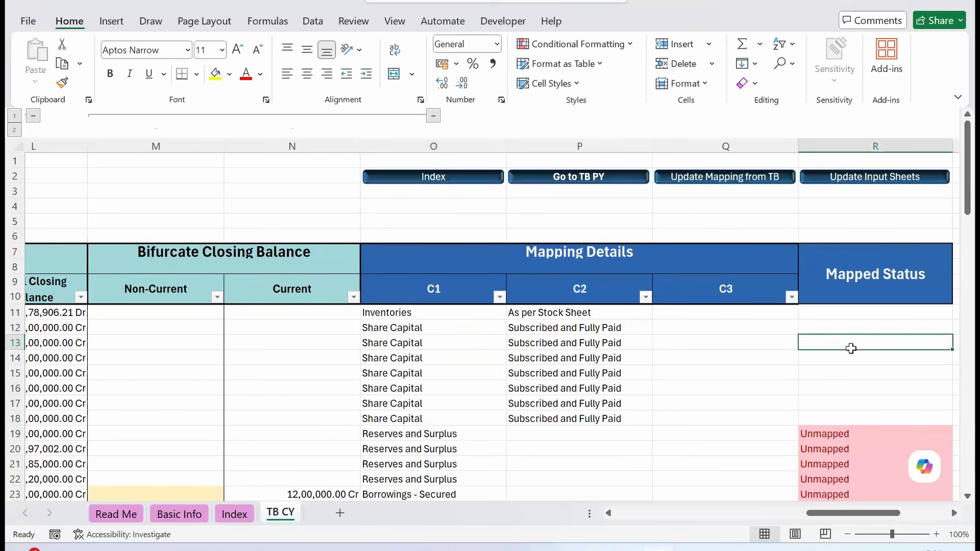
pyautogui.click(856, 277)
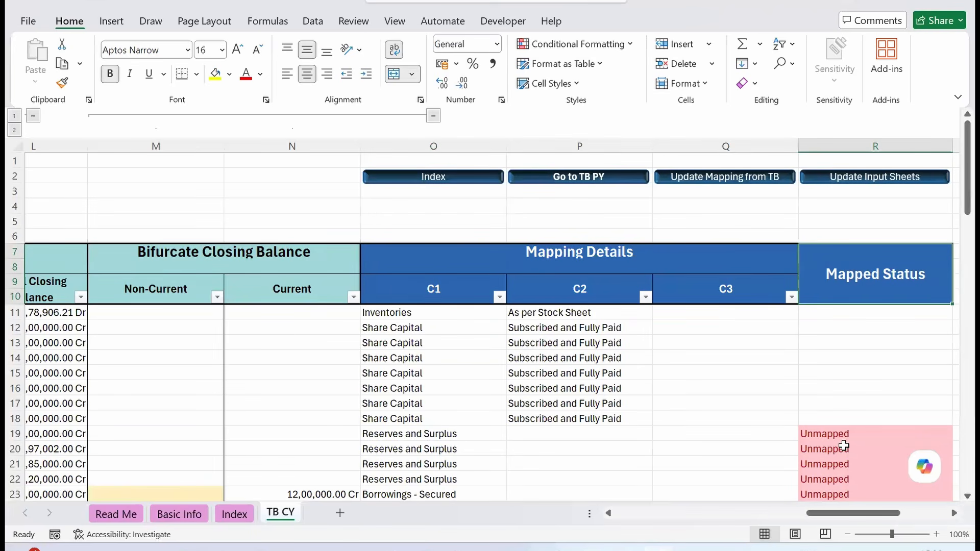
pyautogui.click(841, 399)
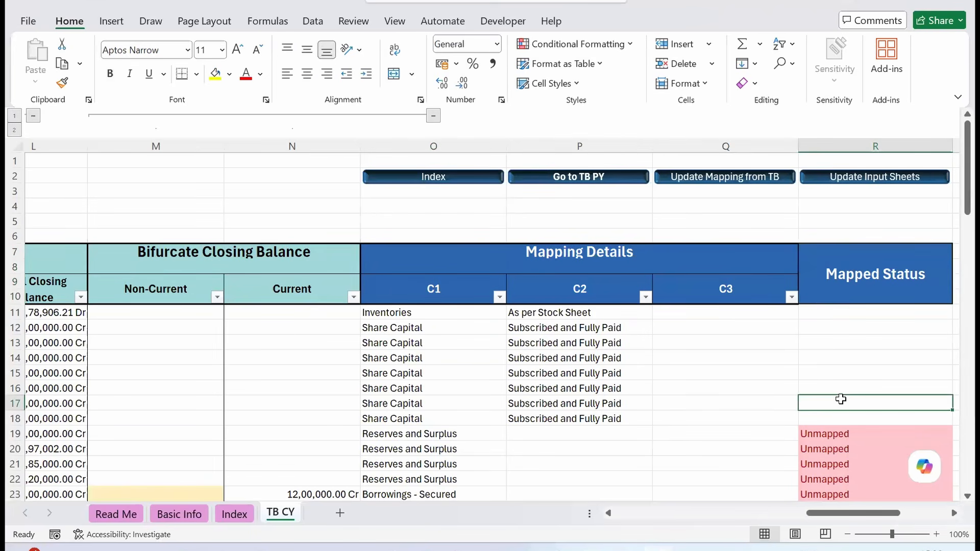
pyautogui.hscroll(2, 840, 399)
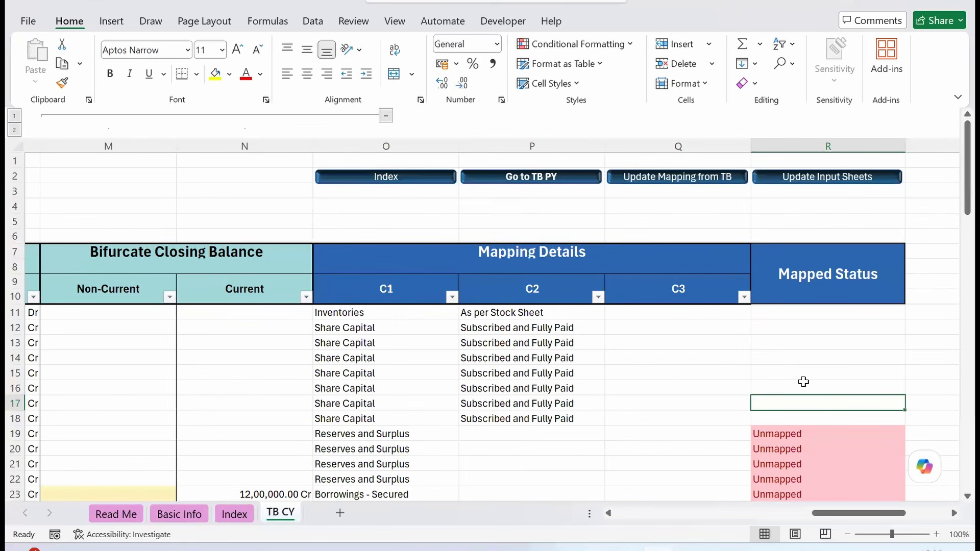
pyautogui.click(809, 433)
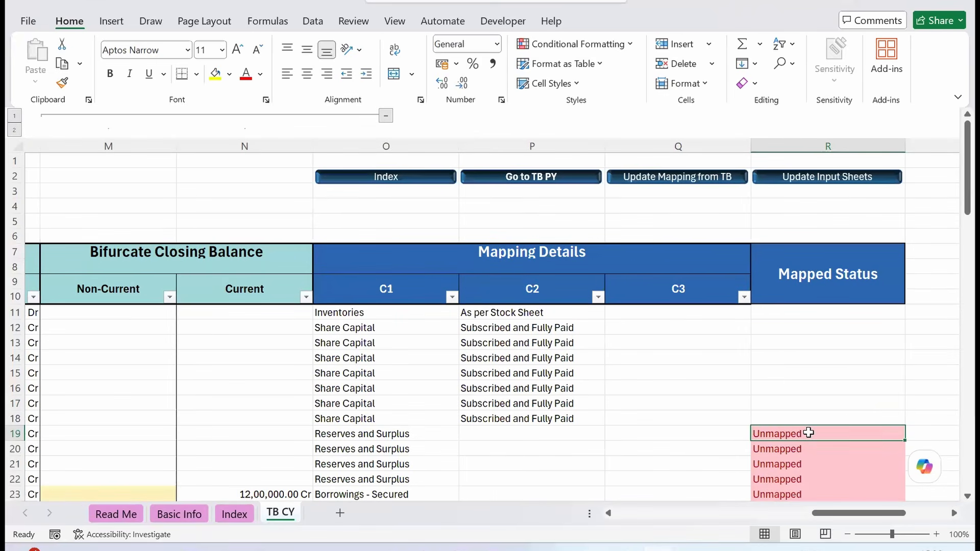
# Step: Collapse the trial balance's grouped columns to outline level 1
pyautogui.click(316, 372)
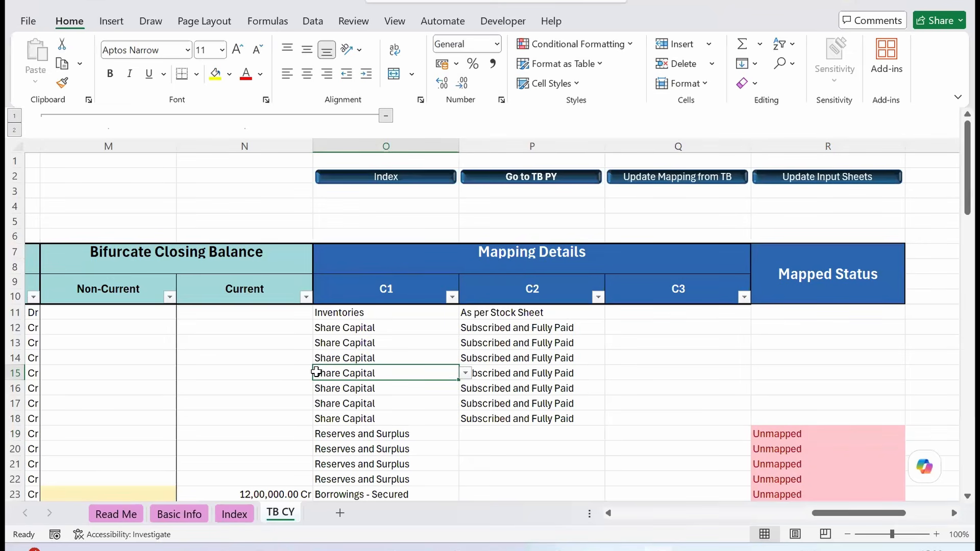
pyautogui.hscroll(-15, 316, 372)
pyautogui.hscroll(-2, 316, 372)
pyautogui.hscroll(-2, 316, 372)
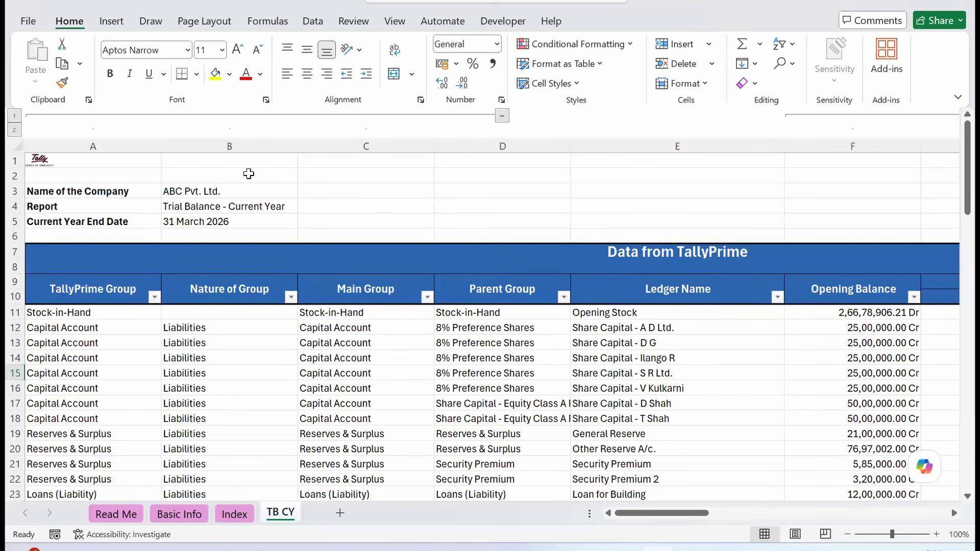
pyautogui.click(14, 117)
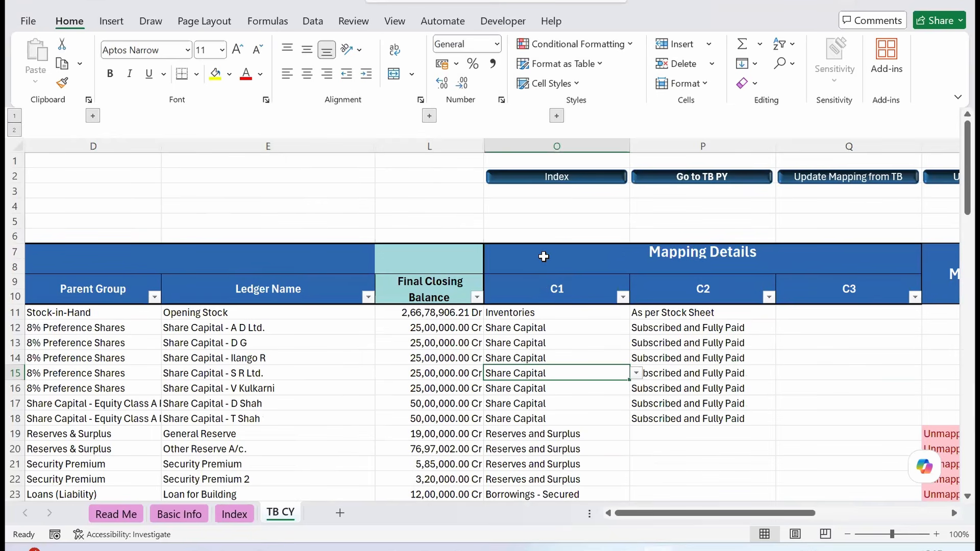
# Step: Review the C1 and C2 mapping of the preference and equity share capital ledgers in rows 12 to 18
pyautogui.scroll(-4, 543, 256)
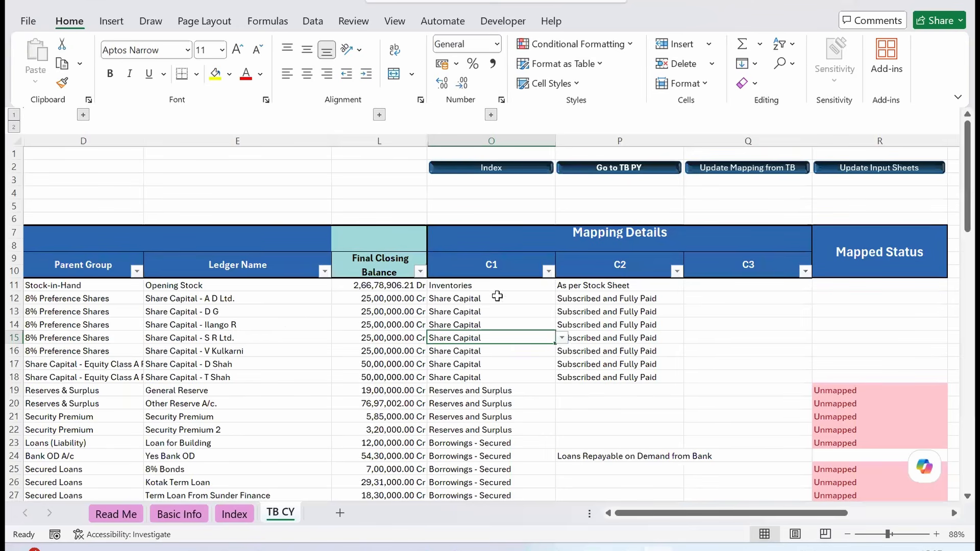
pyautogui.moveTo(488, 289); pyautogui.dragTo(487, 299)
pyautogui.click(482, 349)
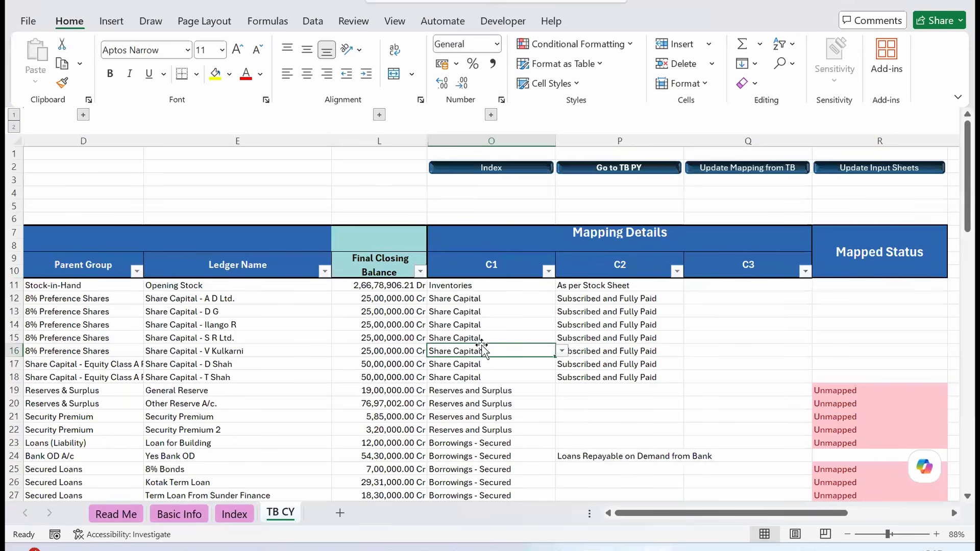
pyautogui.scroll(-2, 482, 349)
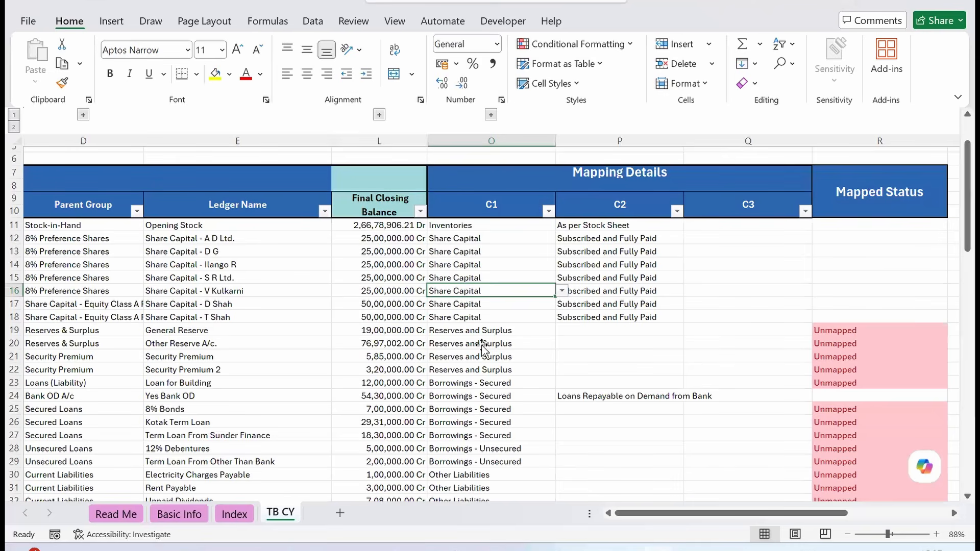
pyautogui.click(495, 240)
pyautogui.click(470, 253)
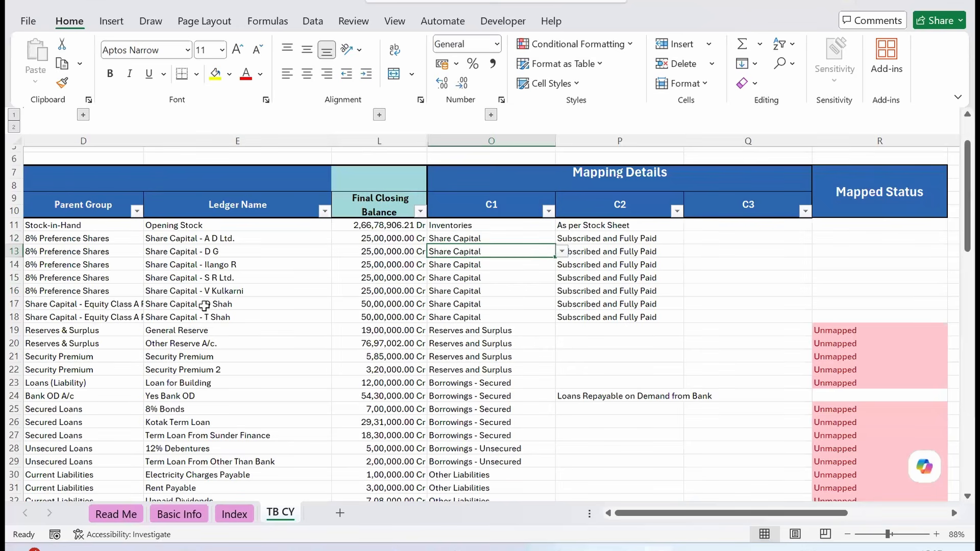
pyautogui.click(465, 237)
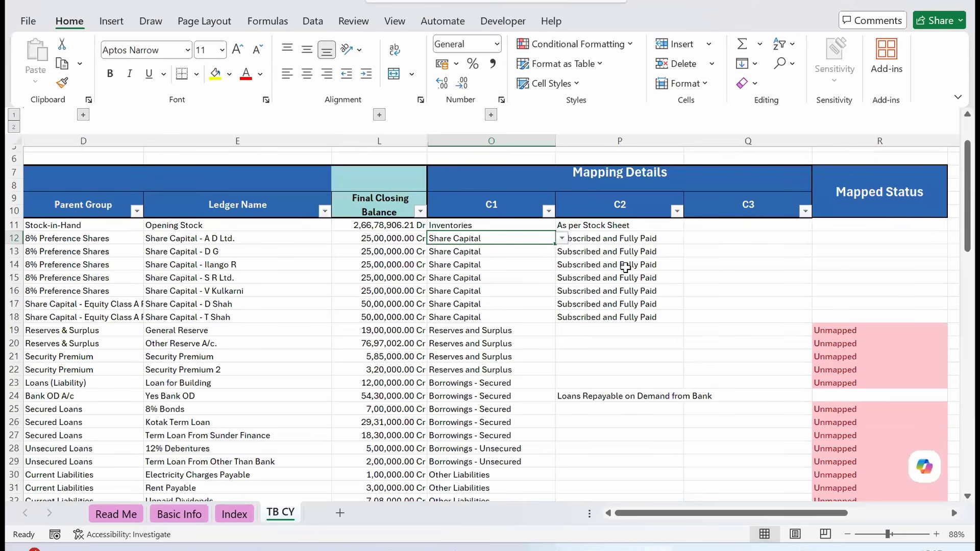
pyautogui.click(603, 240)
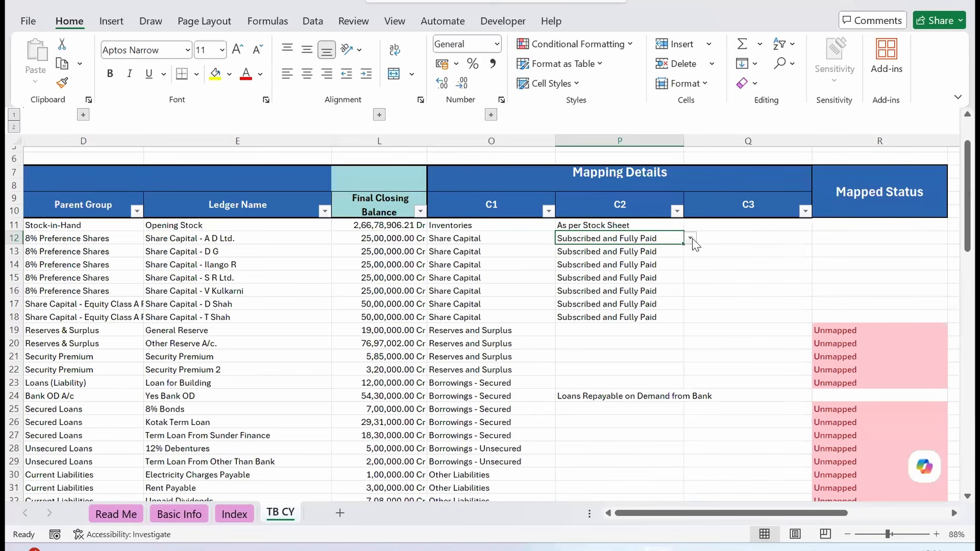
pyautogui.press('Down')
pyautogui.press('Down')
pyautogui.press('Down')
pyautogui.press('Down')
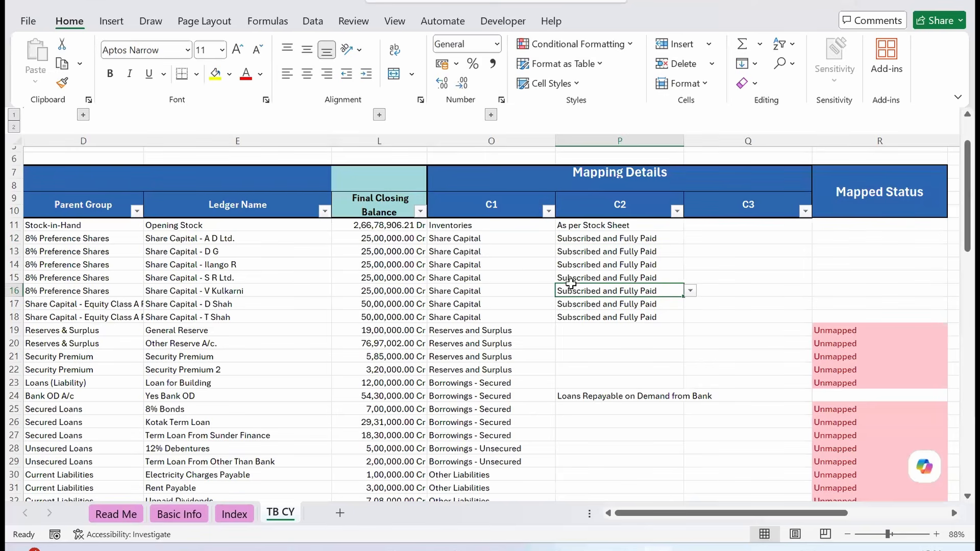
# Step: Compare the row 12 ledger's C1 to C3 mapping with the 8% Preference Shares parent group in rows 12 to 16
pyautogui.click(505, 243)
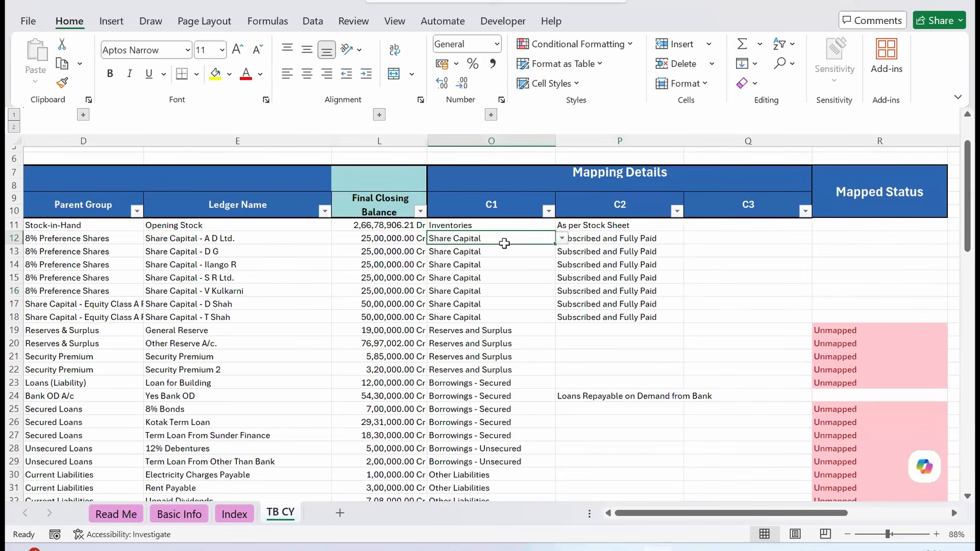
pyautogui.press('Left')
pyautogui.press('Left')
pyautogui.press('Left')
pyautogui.press('Right')
pyautogui.press('Right')
pyautogui.press('Right')
pyautogui.press('Right')
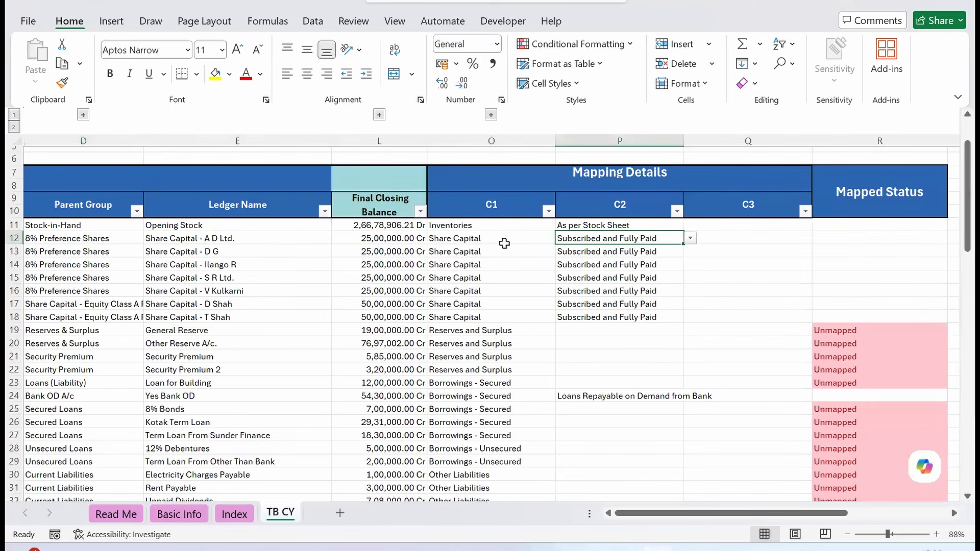
pyautogui.press('Right')
pyautogui.press('Left')
pyautogui.press('Left')
pyautogui.press('Right')
pyautogui.press('Right')
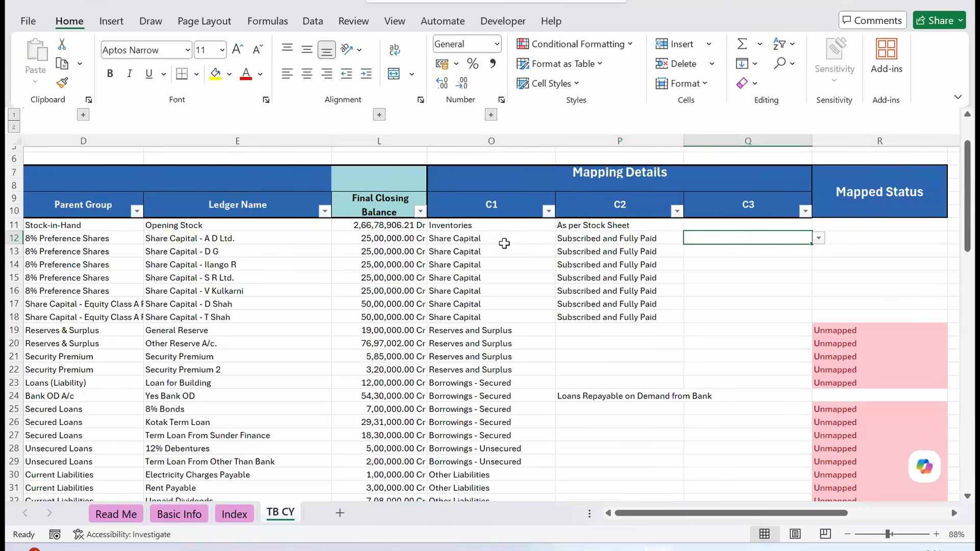
pyautogui.press('Left')
pyautogui.press('Left')
pyautogui.press('Left')
pyautogui.press('Left')
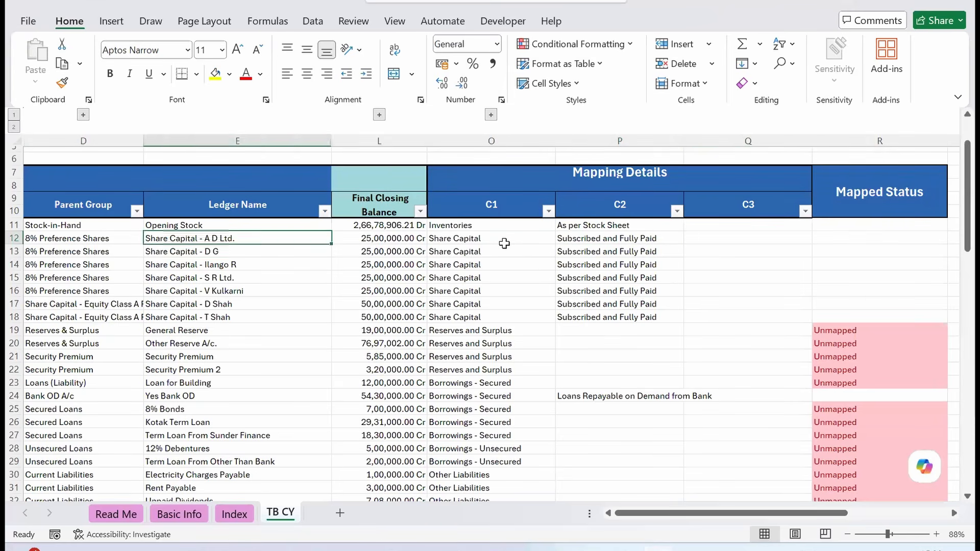
pyautogui.press('Left')
pyautogui.hotkey('shift', 'Down')
pyautogui.hotkey('shift', 'Down')
pyautogui.hotkey('shift', 'Down')
pyautogui.hotkey('shift', 'Down')
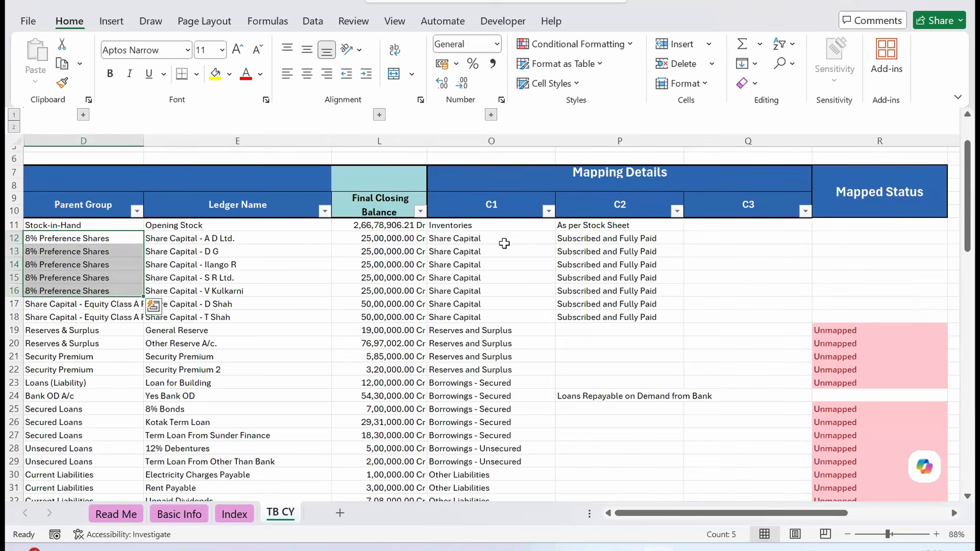
# Step: Map C3 of the row 12 share capital ledger to 8% Pref. Shares and copy the mapping to all ledgers under 8% Preference Shares
pyautogui.click(504, 243)
pyautogui.hotkey('shift', 'Down')
pyautogui.hotkey('shift', 'Down')
pyautogui.hotkey('shift', 'Down')
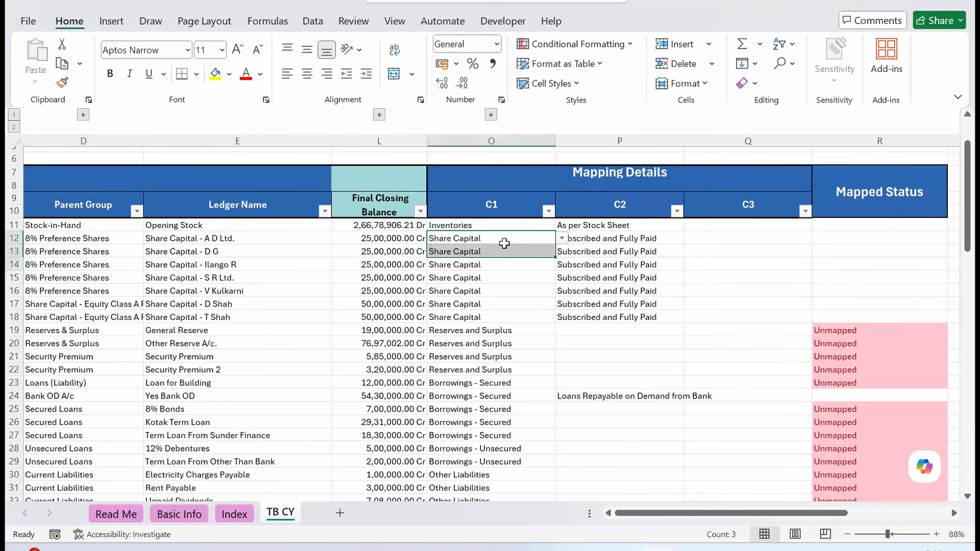
pyautogui.press('Down')
pyautogui.press('Right')
pyautogui.press('Up')
pyautogui.press('Right')
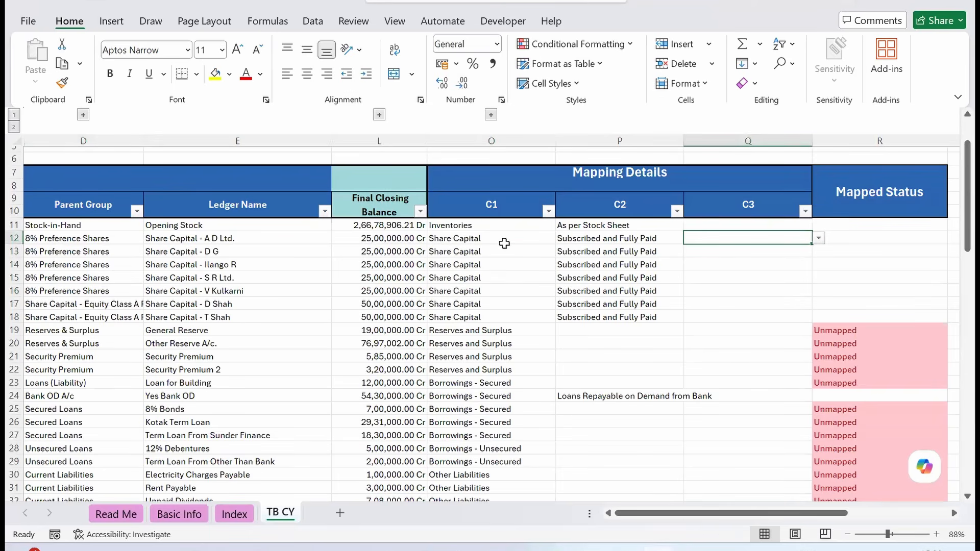
pyautogui.hotkey('alt', 'Down')
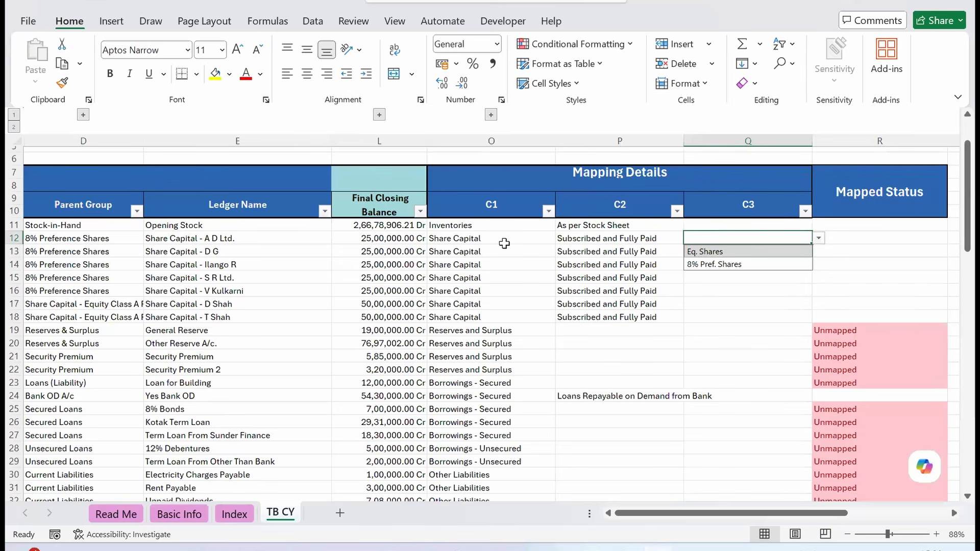
pyautogui.press('Down')
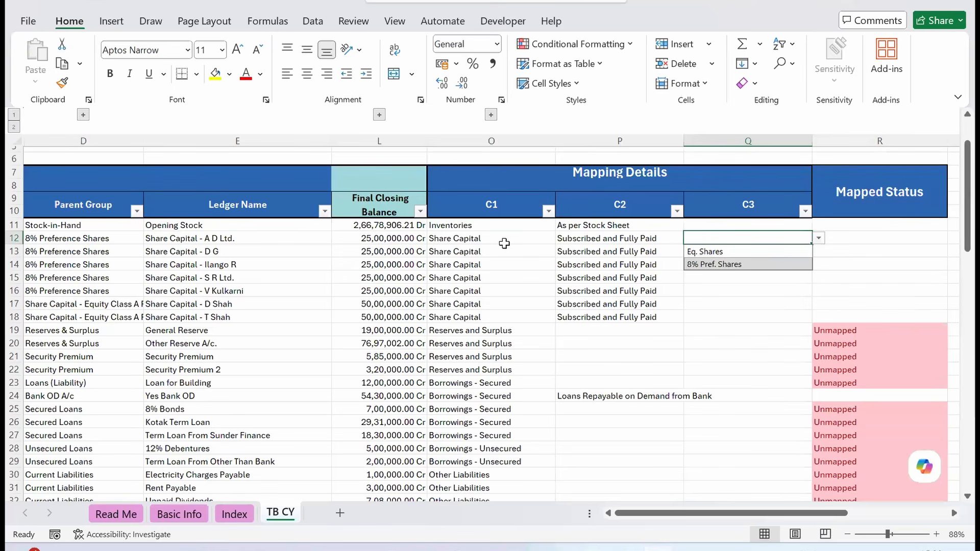
pyautogui.press('Return')
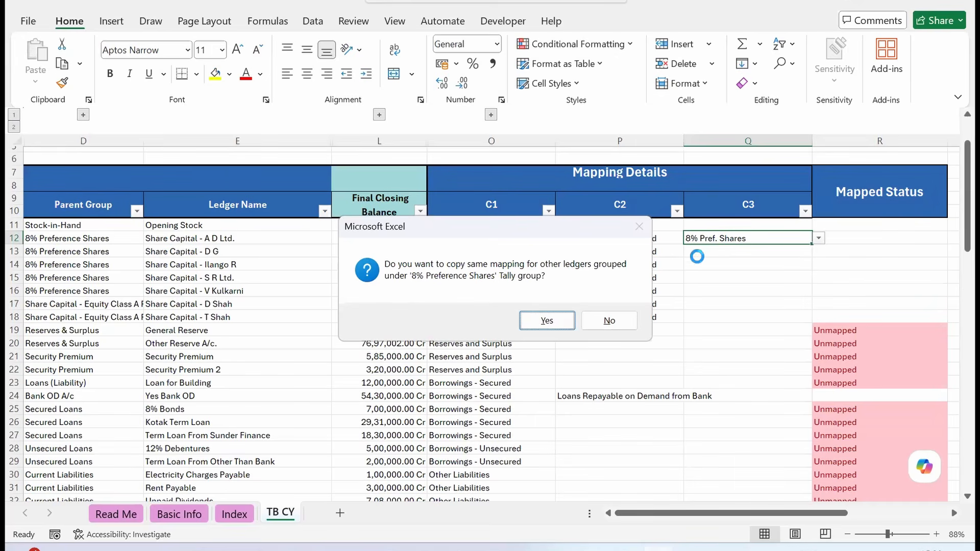
pyautogui.click(535, 322)
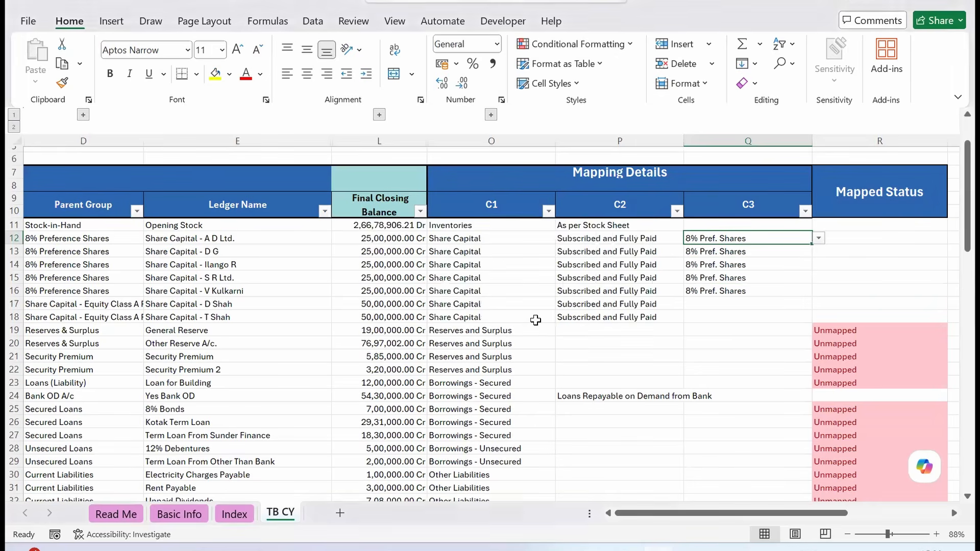
# Step: Review the C3 options available for the equity share capital ledger in row 17
pyautogui.click(714, 295)
pyautogui.press('Down')
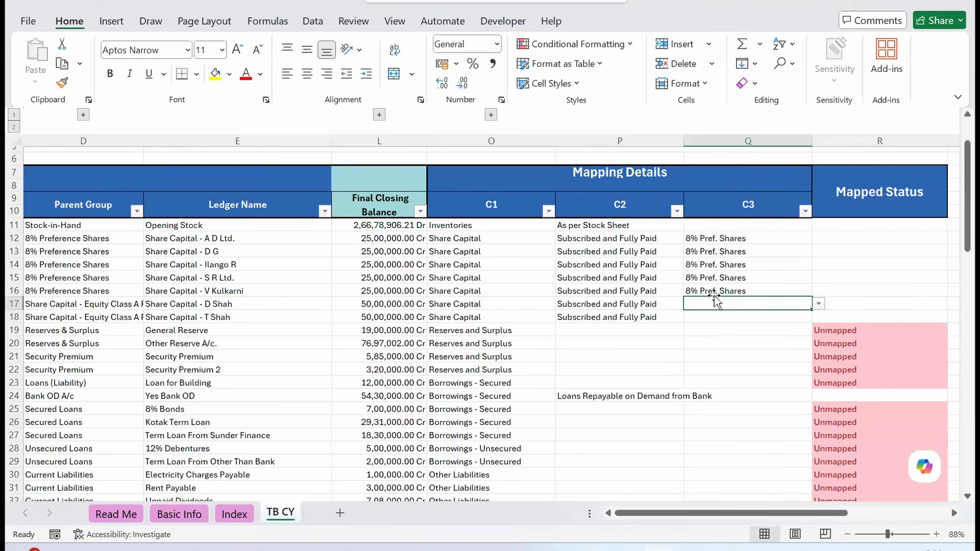
pyautogui.hotkey('alt', 'Down')
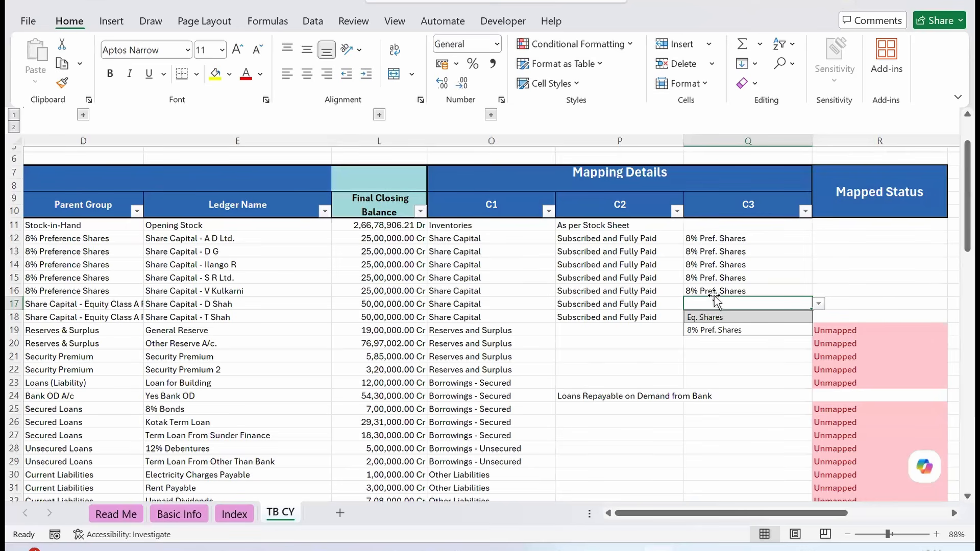
pyautogui.press('Return')
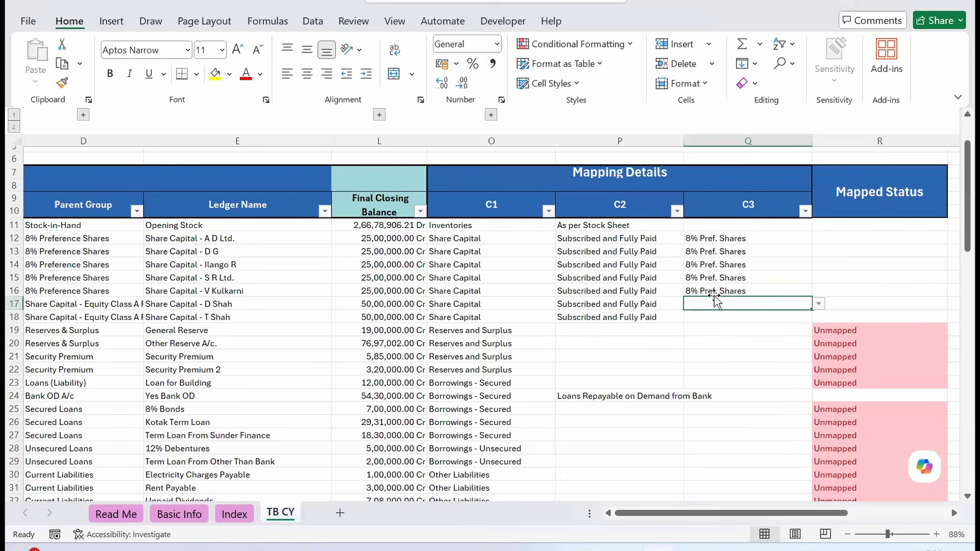
pyautogui.press('Left')
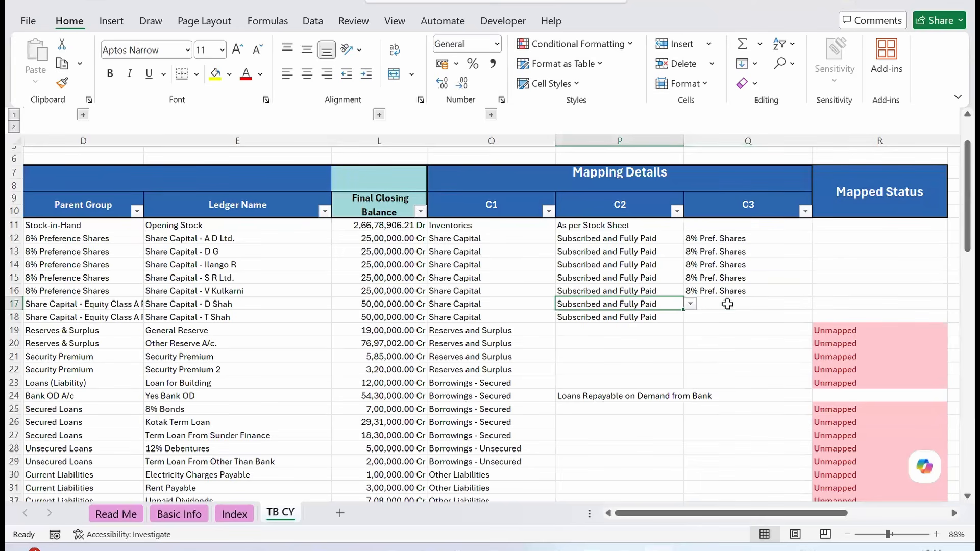
pyautogui.click(727, 304)
pyautogui.hotkey('alt', 'Down')
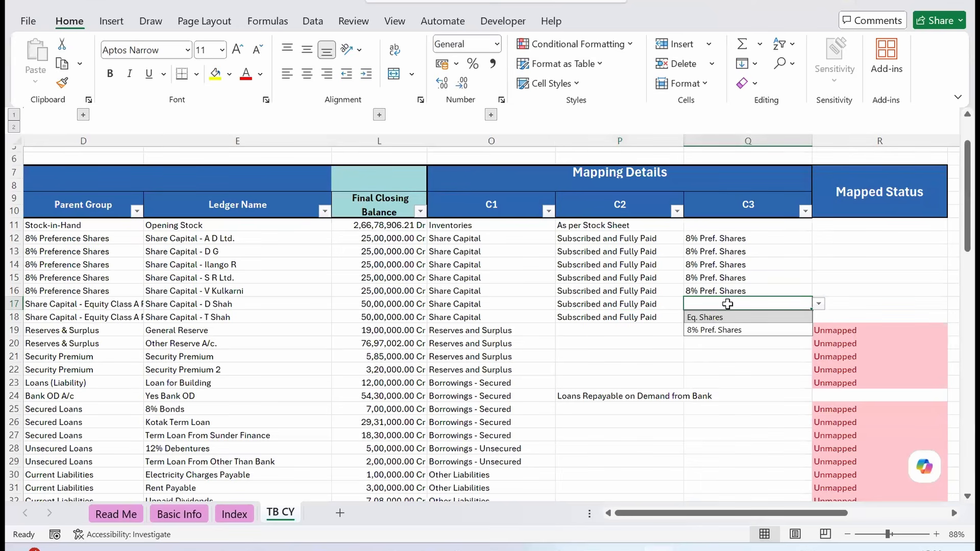
pyautogui.press('Escape')
pyautogui.press('Left')
pyautogui.click(728, 304)
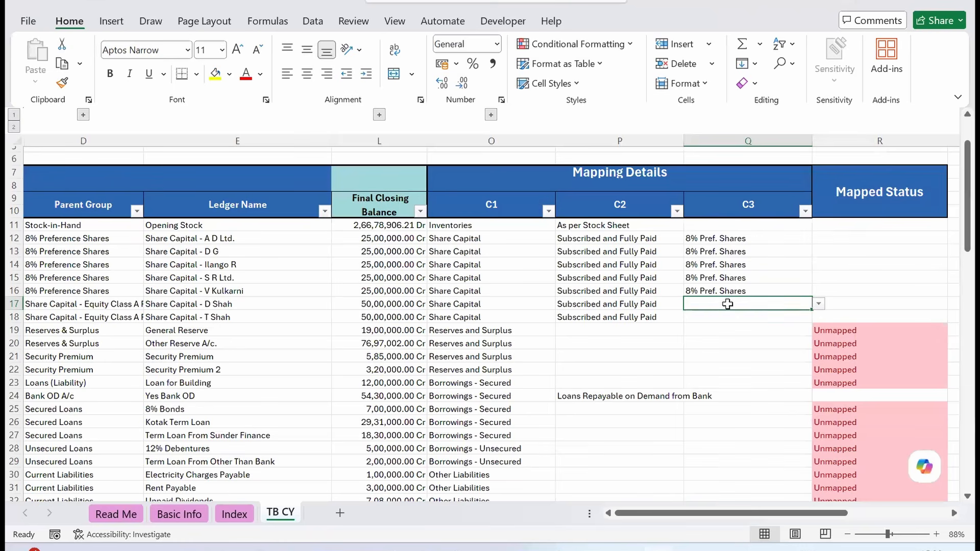
# Step: Map C3 of the two equity share capital ledgers in rows 17 and 18 to Eq. Shares
pyautogui.hotkey('alt', 'Down')
pyautogui.press('Down')
pyautogui.press('Return')
pyautogui.press('Return')
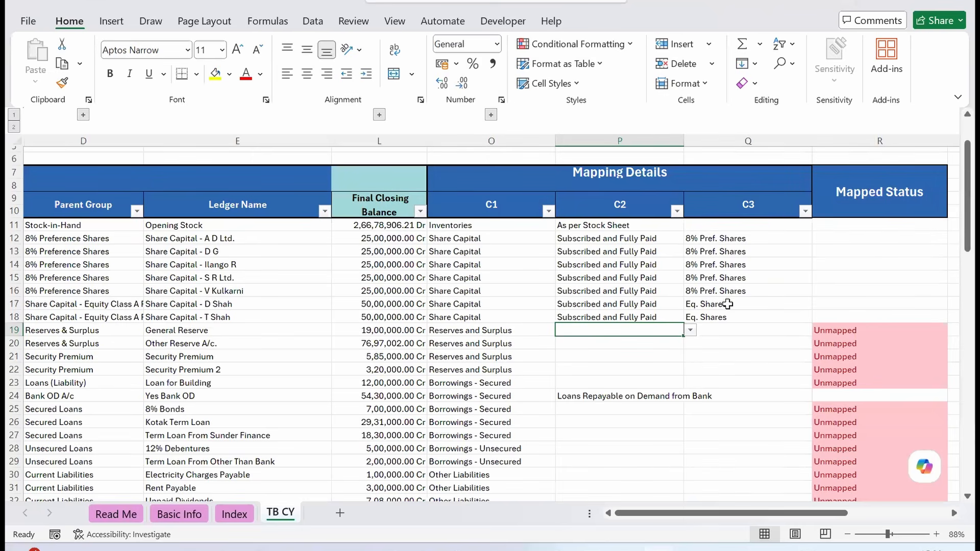
# Step: Review the C2 options offered under Reserves and Surplus for the General Reserve ledger in row 19
pyautogui.hotkey('alt', 'Down')
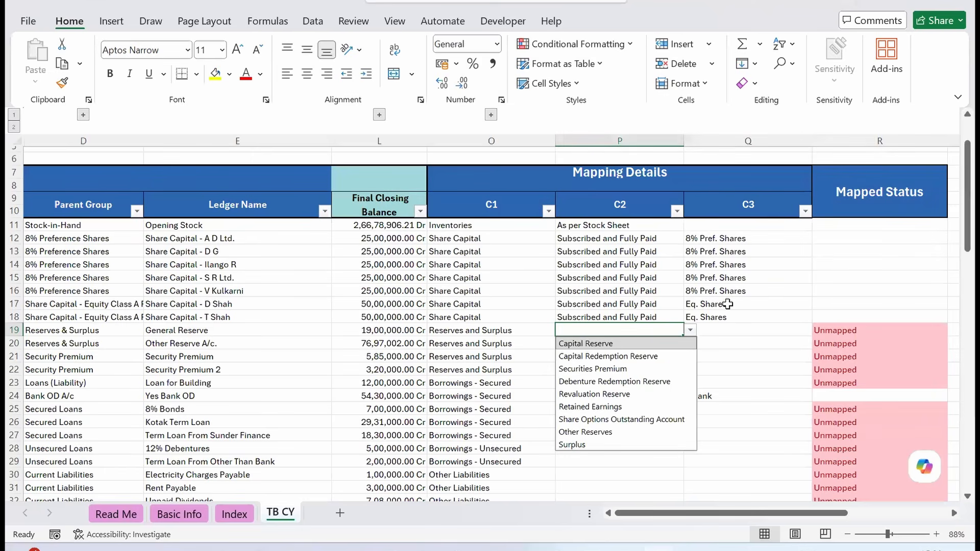
pyautogui.press('Escape')
pyautogui.press('Left')
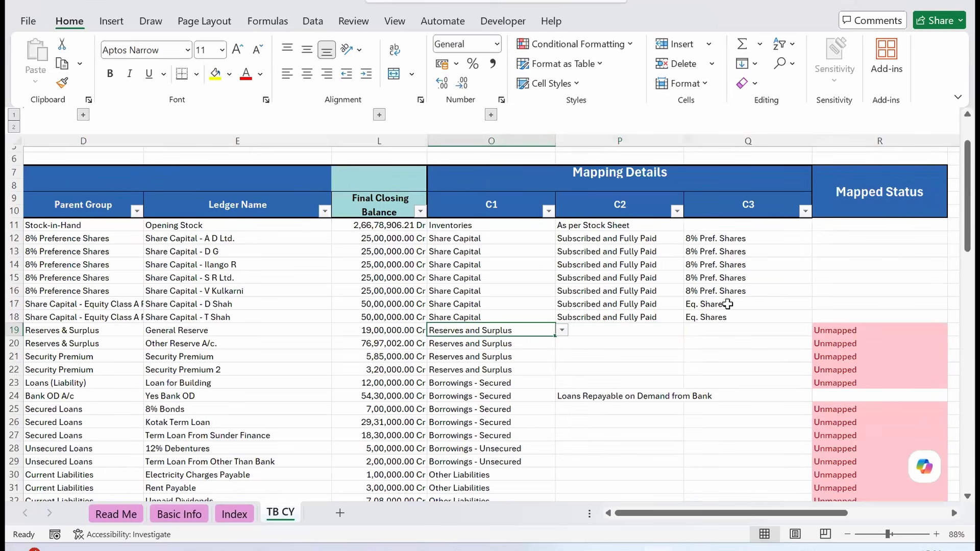
pyautogui.press('Right')
pyautogui.hotkey('alt', 'Down')
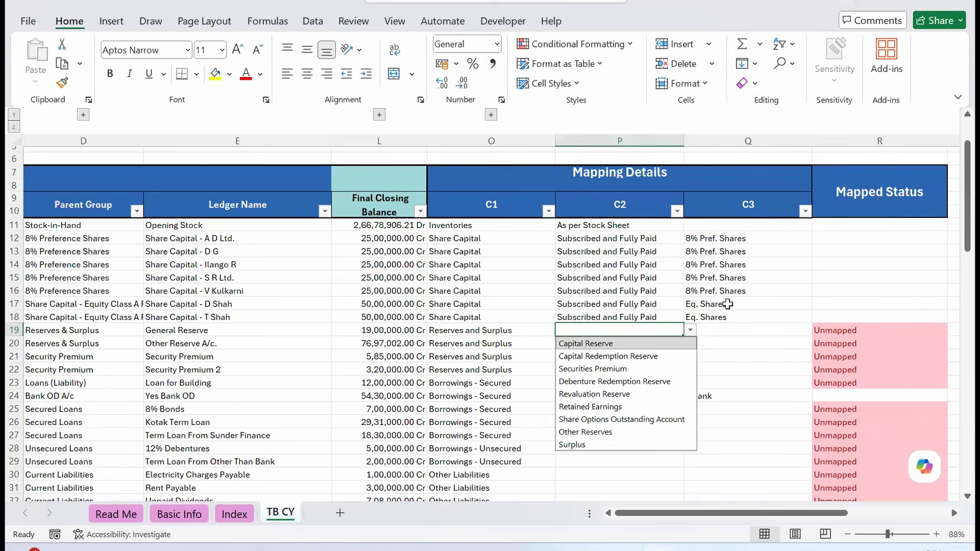
pyautogui.press('Escape')
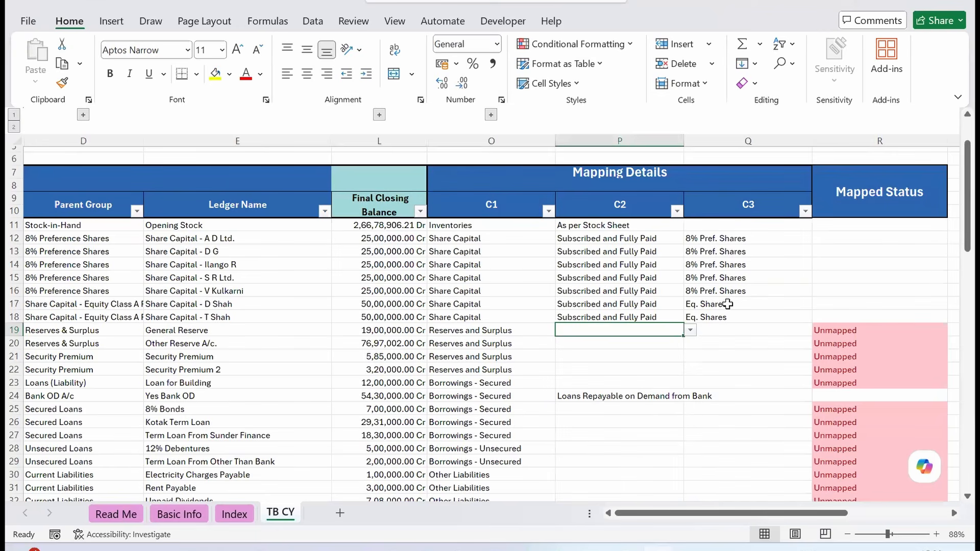
# Step: Map C2 of the General Reserve ledger to a new predefined option, General Reserve, without copying it to other Reserves & Surplus ledgers
pyautogui.hotkey('alt', 'Down')
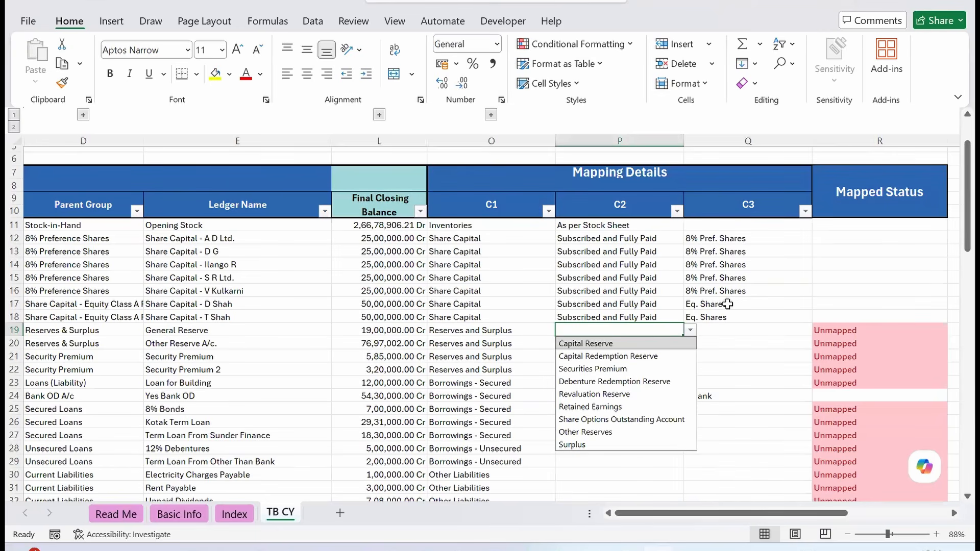
pyautogui.write('Gene')
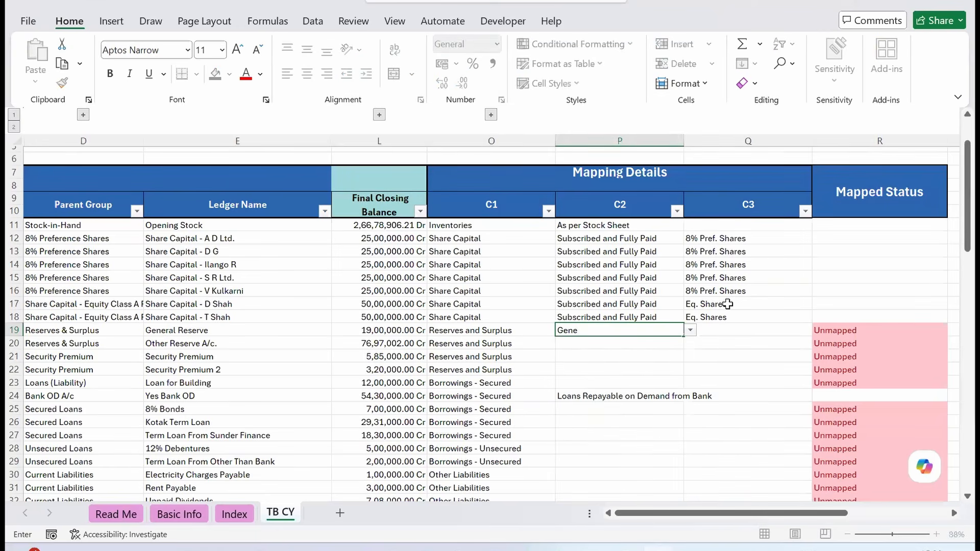
pyautogui.write('ral Reserve')
pyautogui.press('Return')
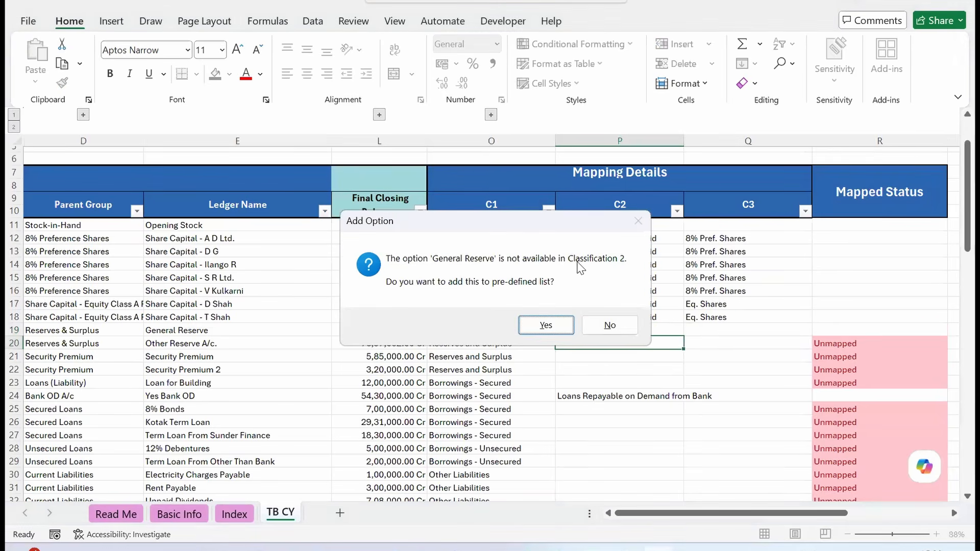
pyautogui.click(546, 325)
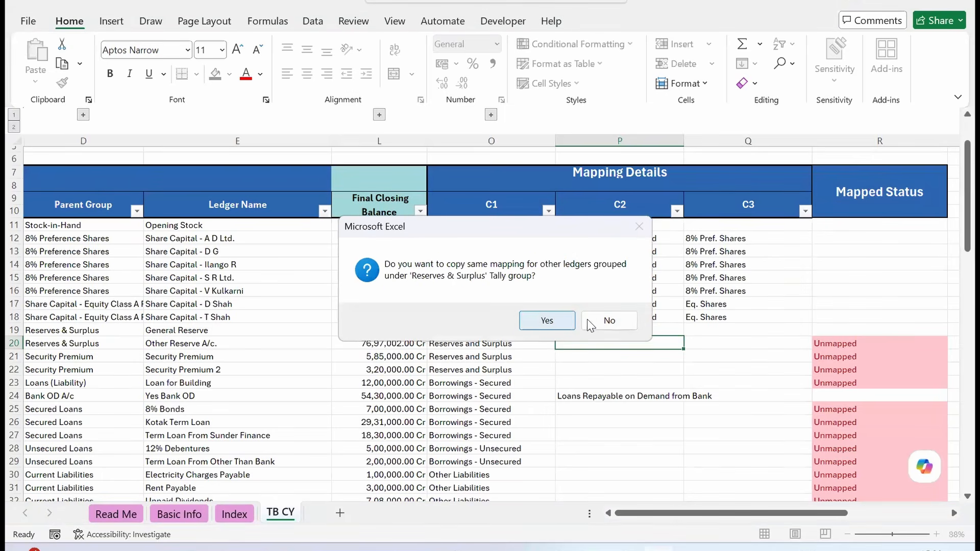
pyautogui.click(609, 322)
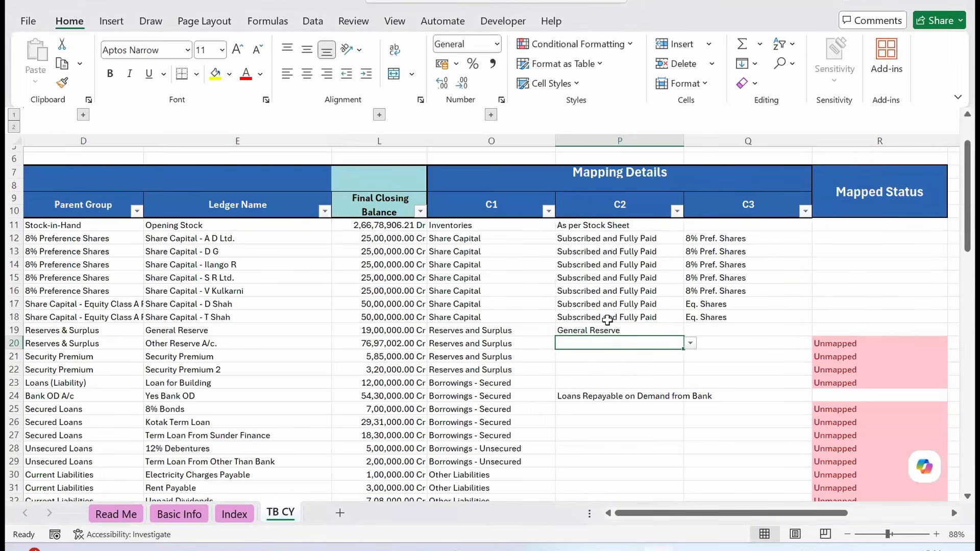
# Step: Check the C2 list for the added option and map C2 of the Other Reserve A/c. ledger to Other Reserves
pyautogui.hotkey('alt', 'Down')
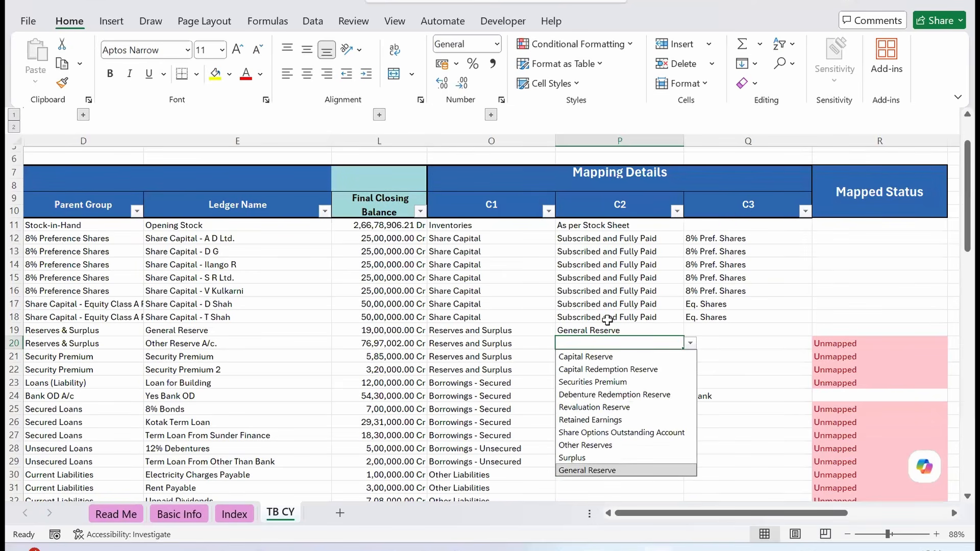
pyautogui.press('Escape')
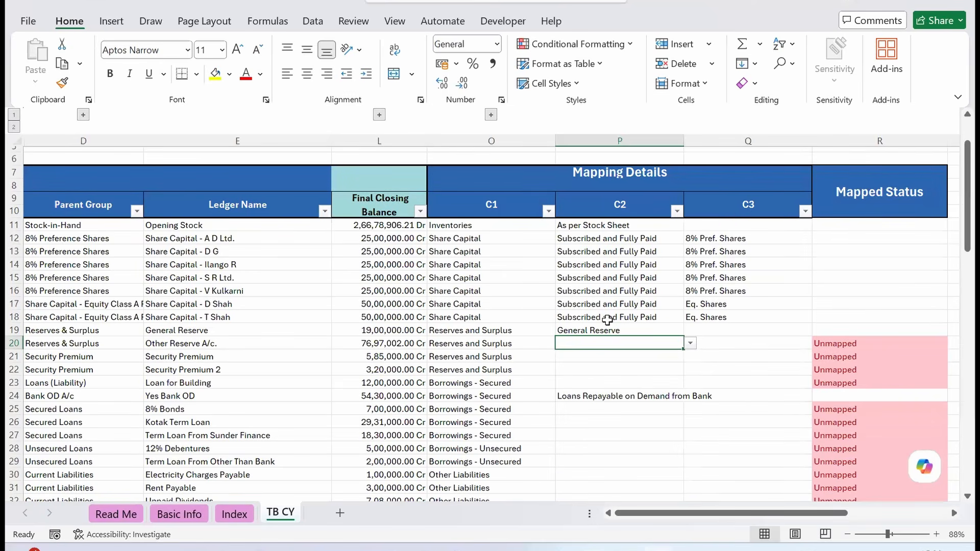
pyautogui.write('oth')
pyautogui.press('Down')
pyautogui.press('Return')
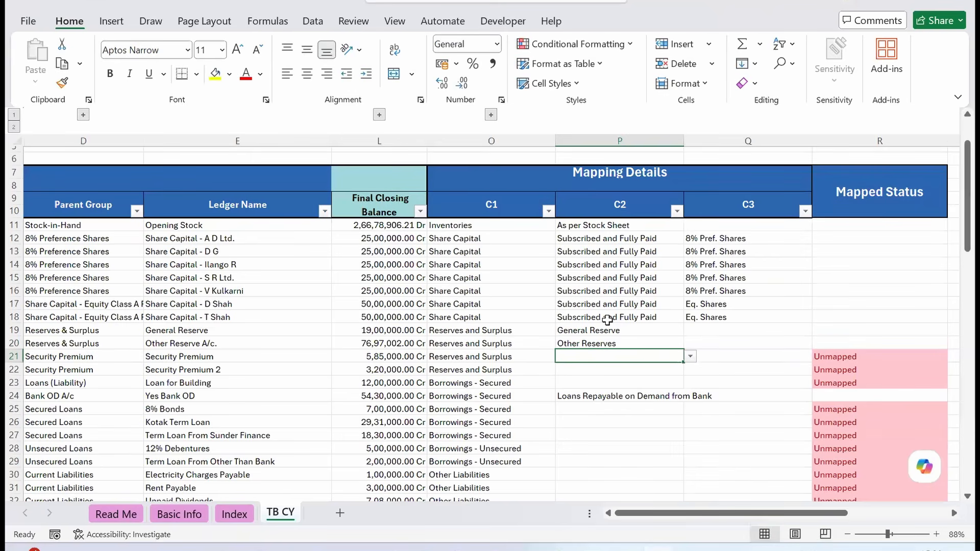
# Step: Map C2 of the Security Premium and Security Premium 2 ledgers to Securities Premium
pyautogui.write('sec')
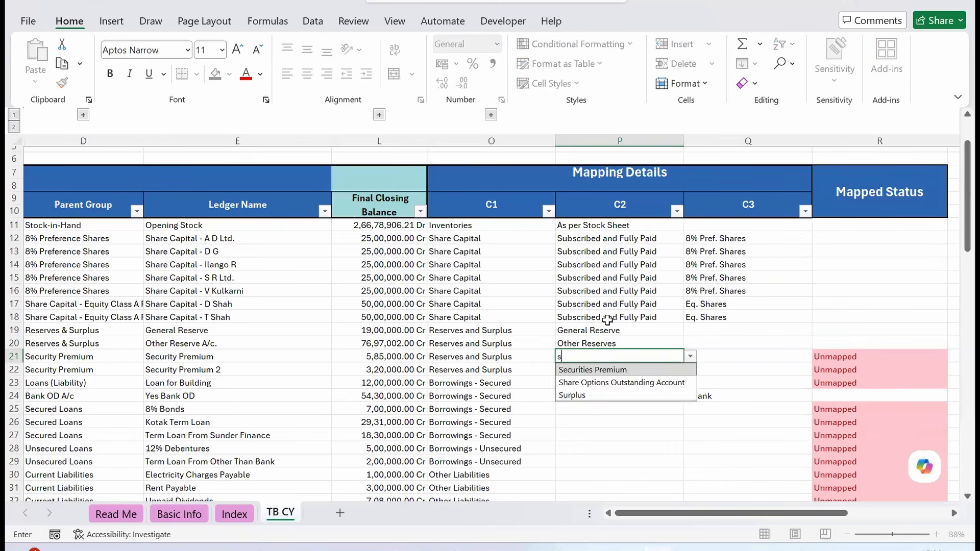
pyautogui.press('Down')
pyautogui.press('Return')
pyautogui.click(610, 321)
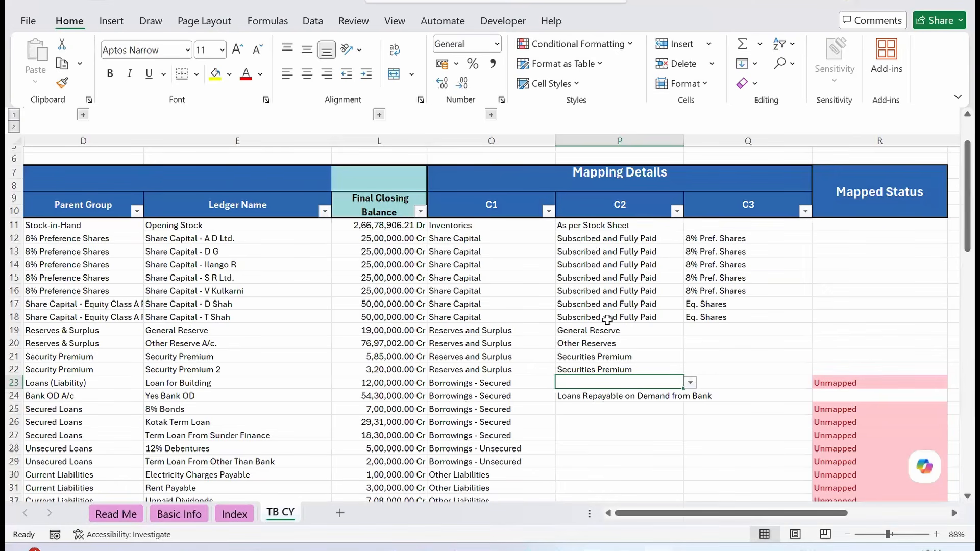
# Step: Enter Loan for Asset as C2 of the Loan for Building ledger without adding it to the predefined list
pyautogui.write('Loan ')
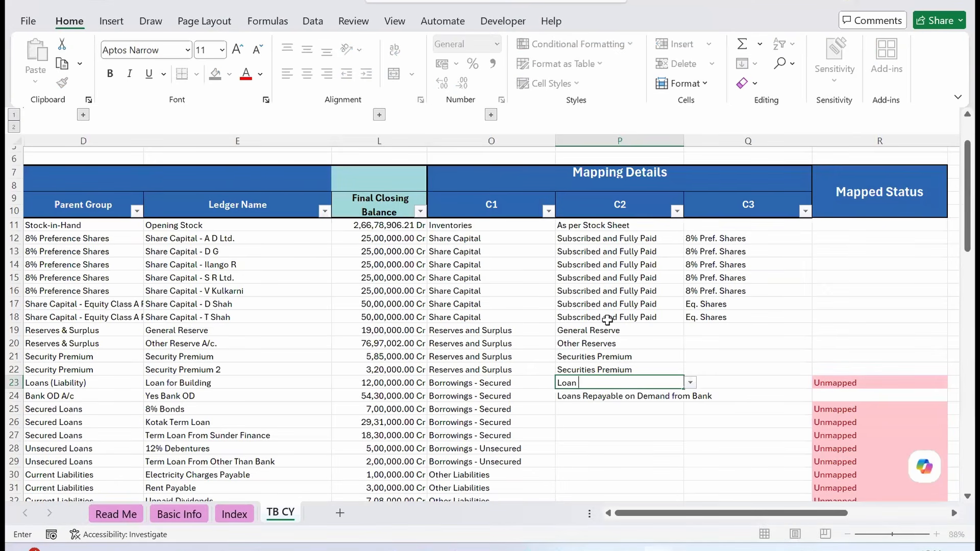
pyautogui.write('for Asset')
pyautogui.press('Return')
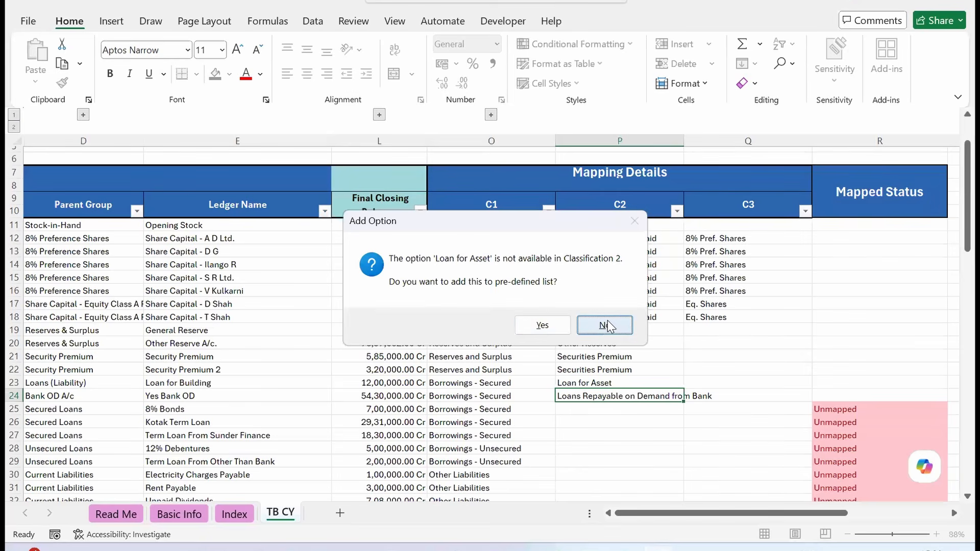
pyautogui.click(607, 325)
# Step: Enter For Building as C3 of the Loan for Building ledger in row 23
pyautogui.press('Up')
pyautogui.press('Up')
pyautogui.press('Right')
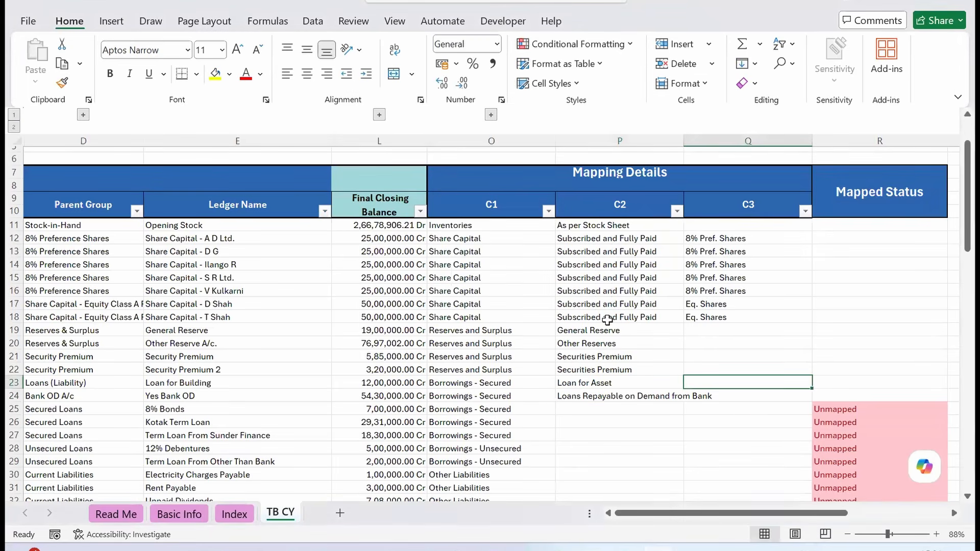
pyautogui.write('For Building')
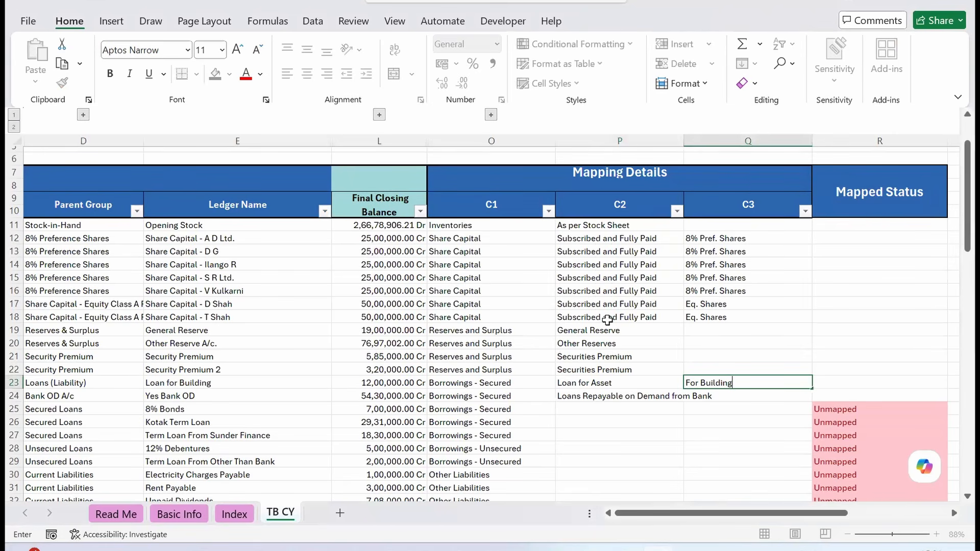
pyautogui.press('Down')
# Step: Map C2 of the 8% Bonds ledger in row 25 to Bonds/Debentures
pyautogui.press('Down')
pyautogui.press('Left')
pyautogui.press('Left')
pyautogui.press('Right')
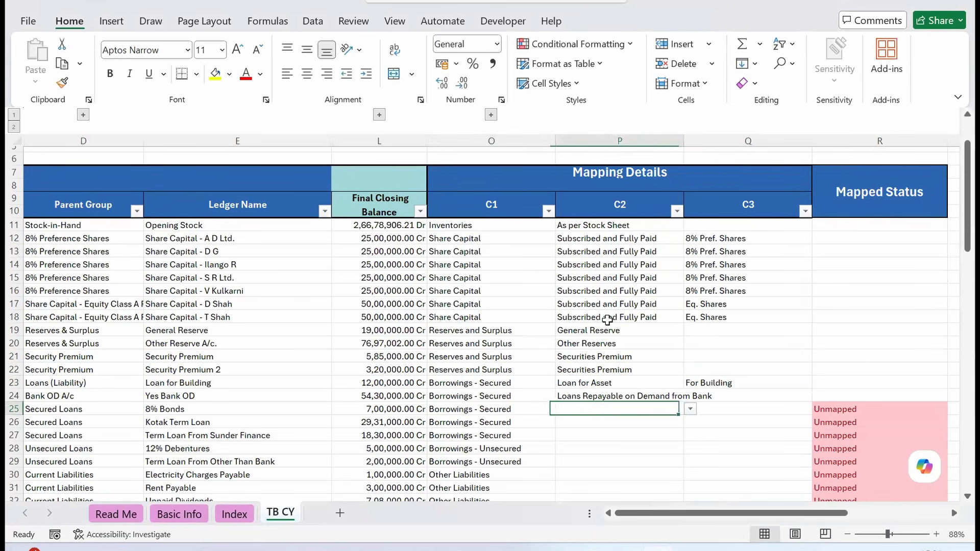
pyautogui.write('bo')
pyautogui.press('Return')
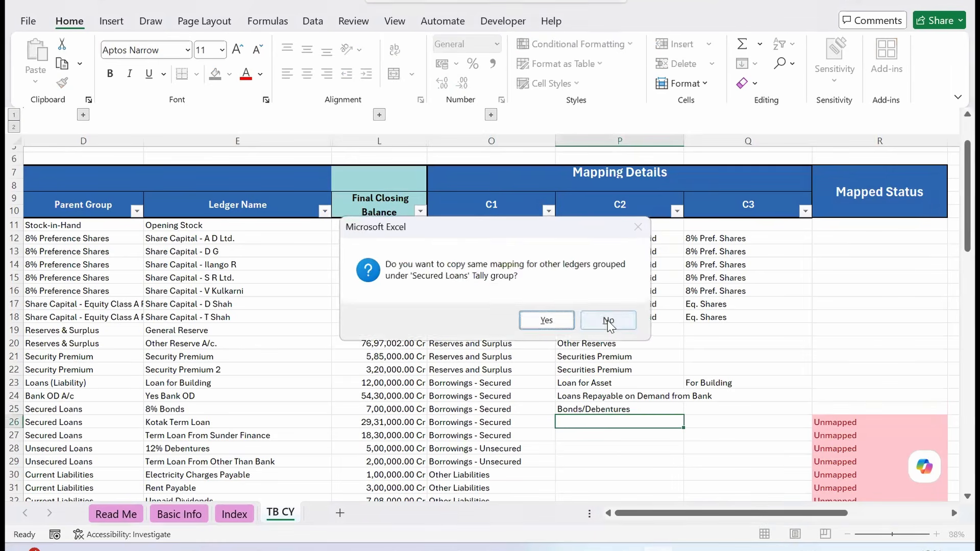
pyautogui.click(609, 322)
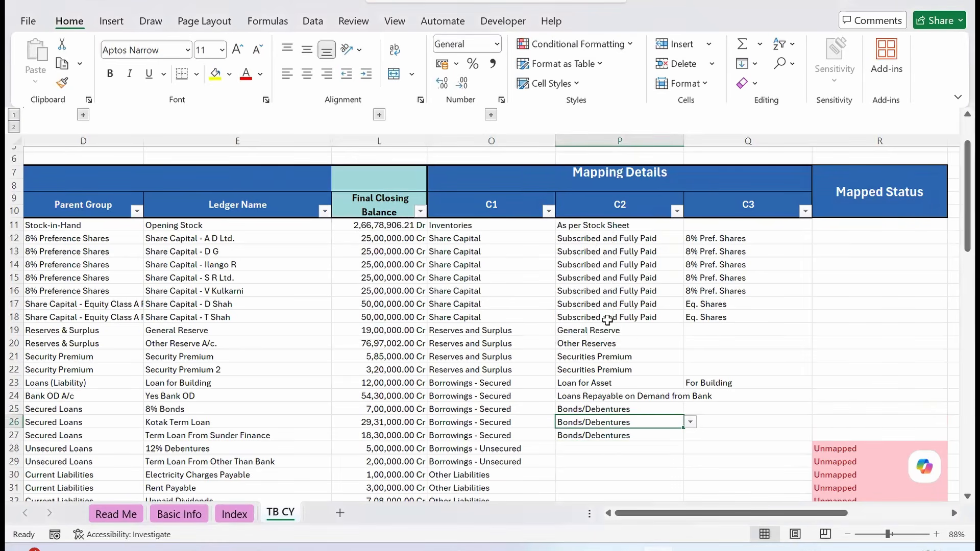
# Step: Map C2 of Kotak Term Loan to Term Loans from Banks and of Term Loan From Sunder Finance to Term Loans from Other Parties
pyautogui.press('Up')
pyautogui.write('term')
pyautogui.press('Return')
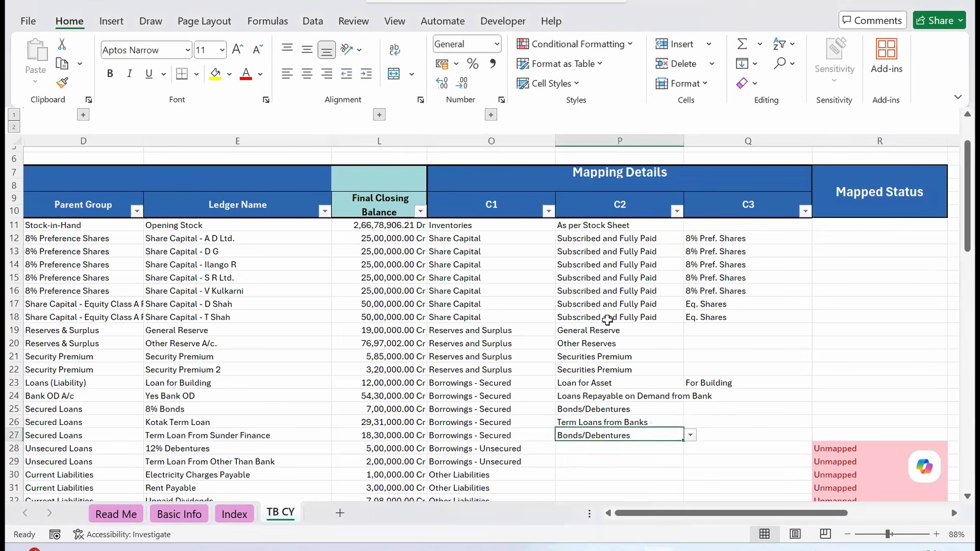
pyautogui.write('term')
pyautogui.press('Down')
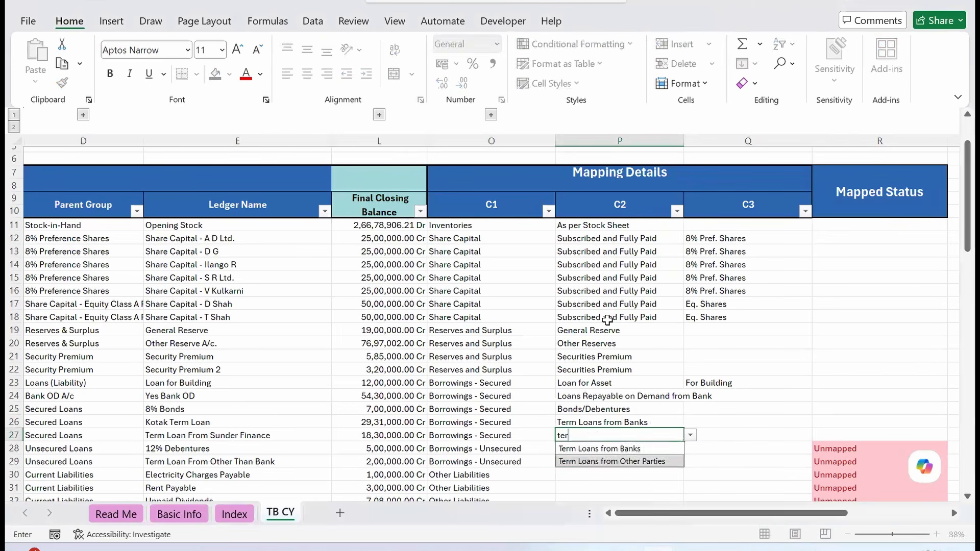
pyautogui.press('Return')
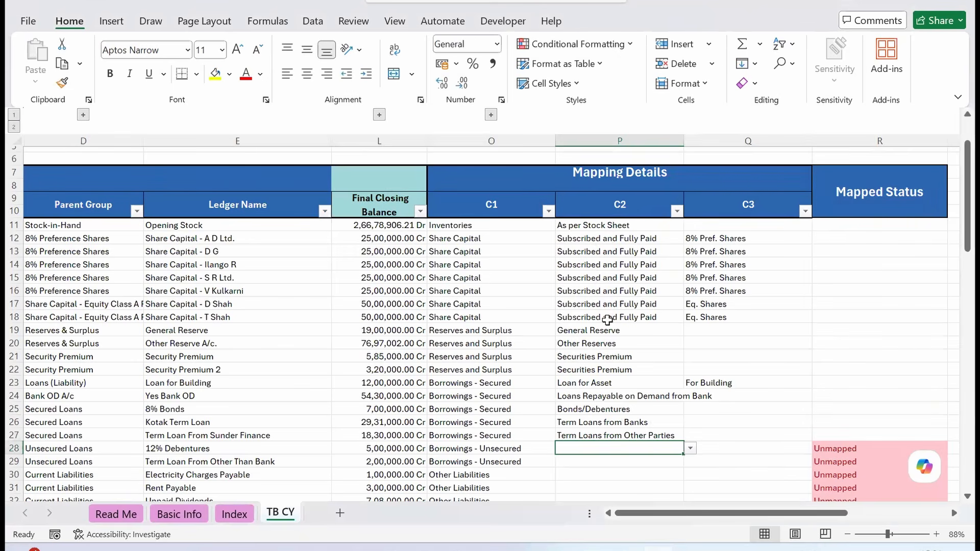
# Step: Map C2 of the 12% Debentures ledger to Bonds/Debentures without copying it to other Unsecured Loans ledgers
pyautogui.hotkey('alt', 'Down')
pyautogui.click(611, 321)
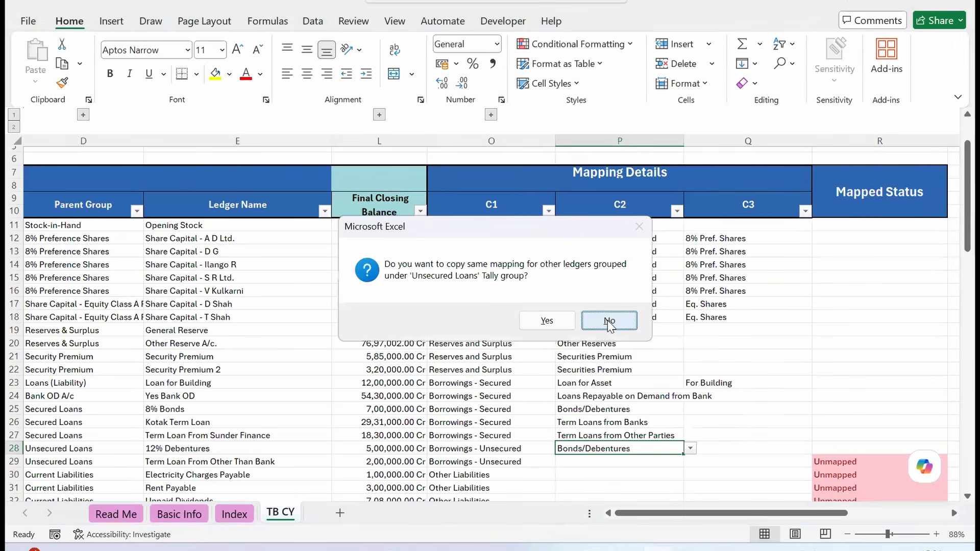
pyautogui.click(608, 322)
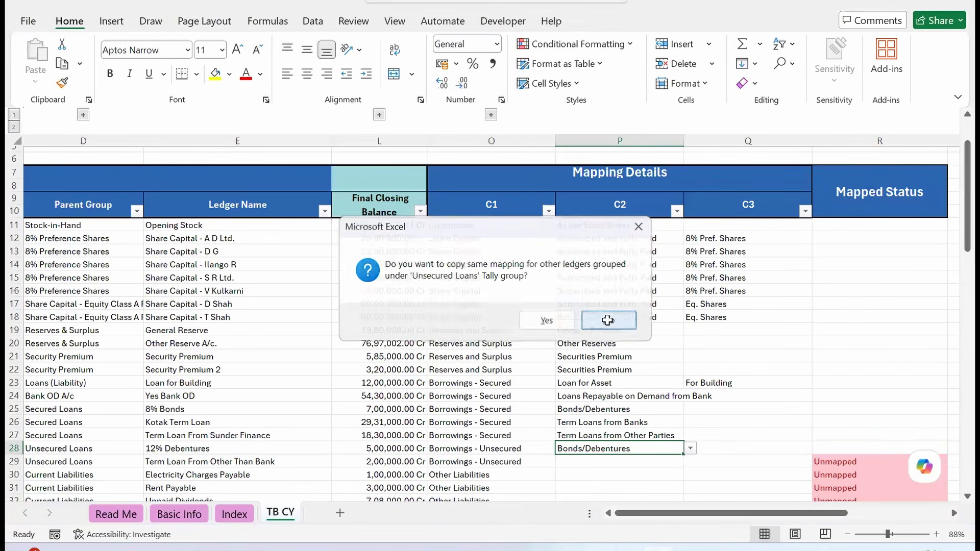
# Step: Map C2 of the unsecured Term Loan From Other Than Bank ledger in row 29 to Term Loans from Other Parties
pyautogui.write('ter')
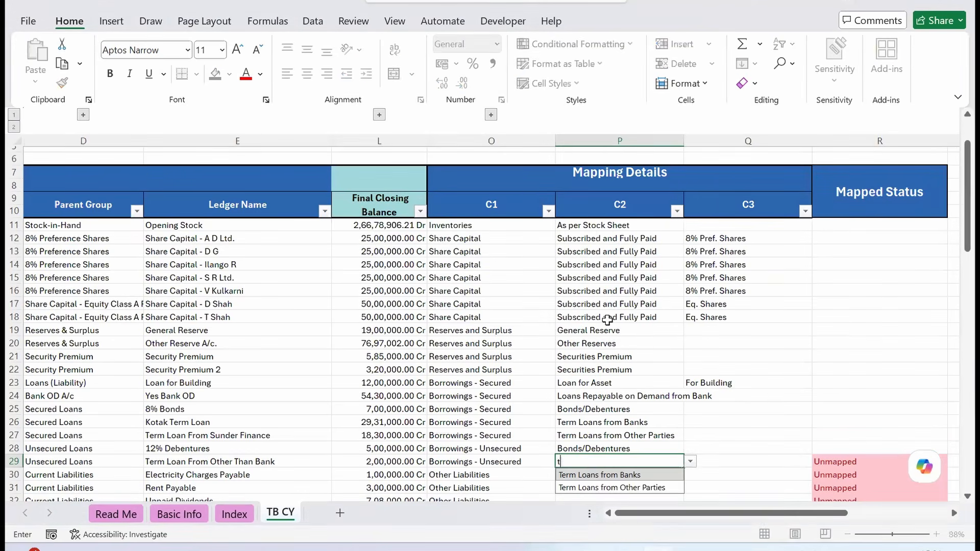
pyautogui.press('Down')
pyautogui.press('Return')
pyautogui.press('Up')
pyautogui.press('Up')
pyautogui.press('Up')
pyautogui.press('Up')
pyautogui.press('Up')
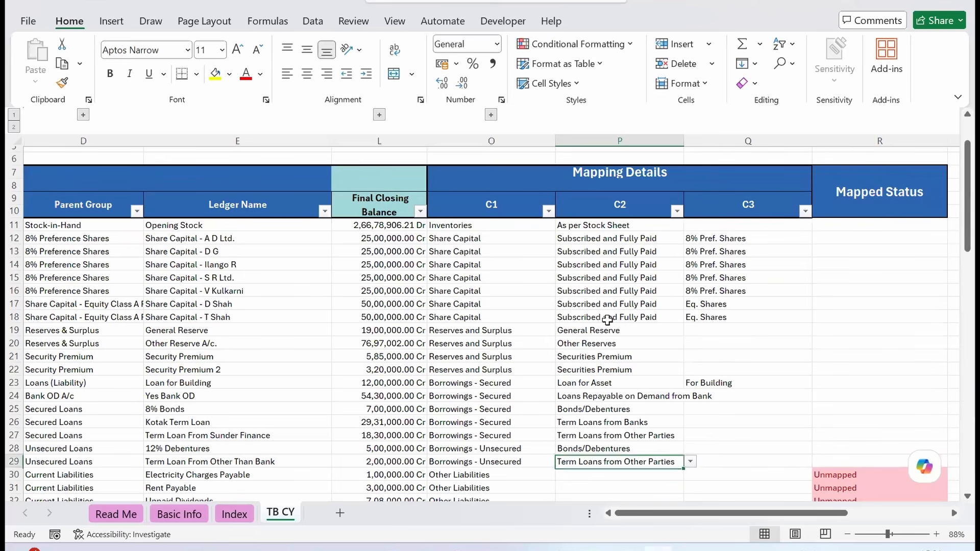
pyautogui.press('Right')
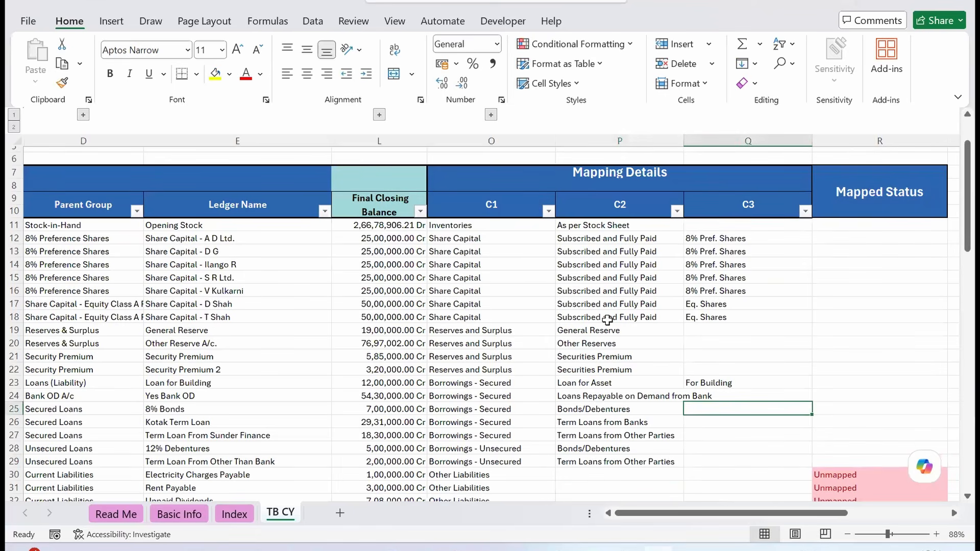
pyautogui.press('Left')
pyautogui.press('Left')
pyautogui.press('Left')
pyautogui.press('Left')
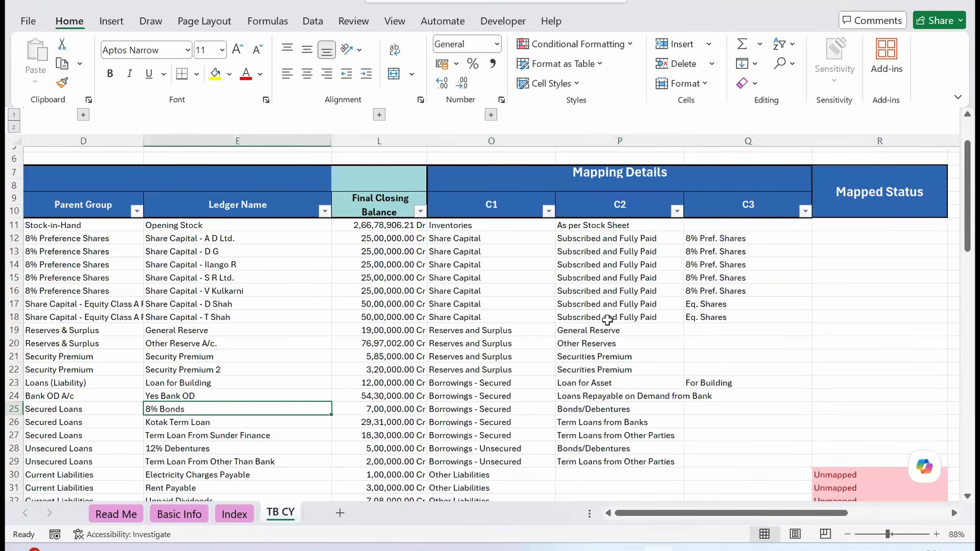
pyautogui.press('Right')
pyautogui.press('Right')
pyautogui.press('Right')
pyautogui.press('Right')
pyautogui.press('Left')
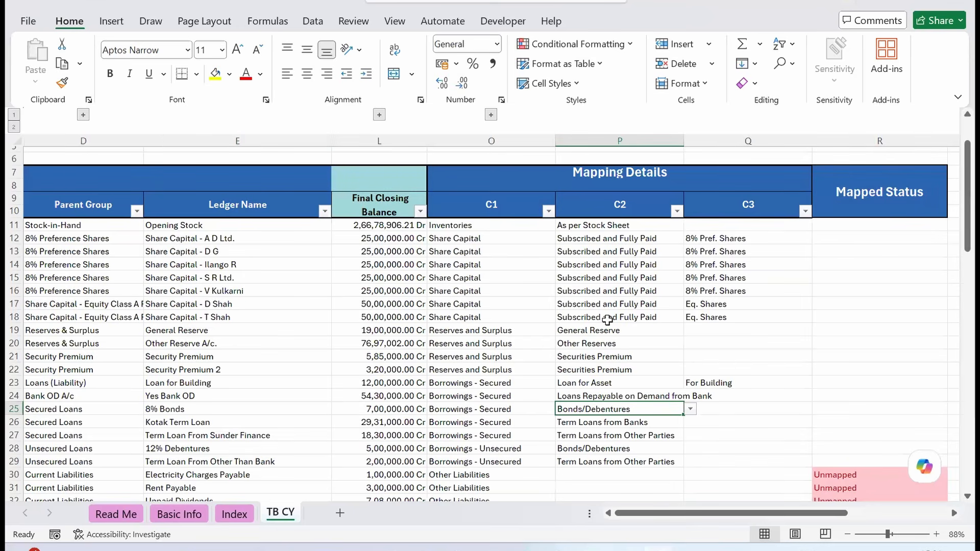
# Step: Map C3 of the 8% Bonds ledger to its own ledger name, adding 8% Bonds to the predefined Classification 3 list
pyautogui.press('Left')
pyautogui.press('Left')
pyautogui.press('Left')
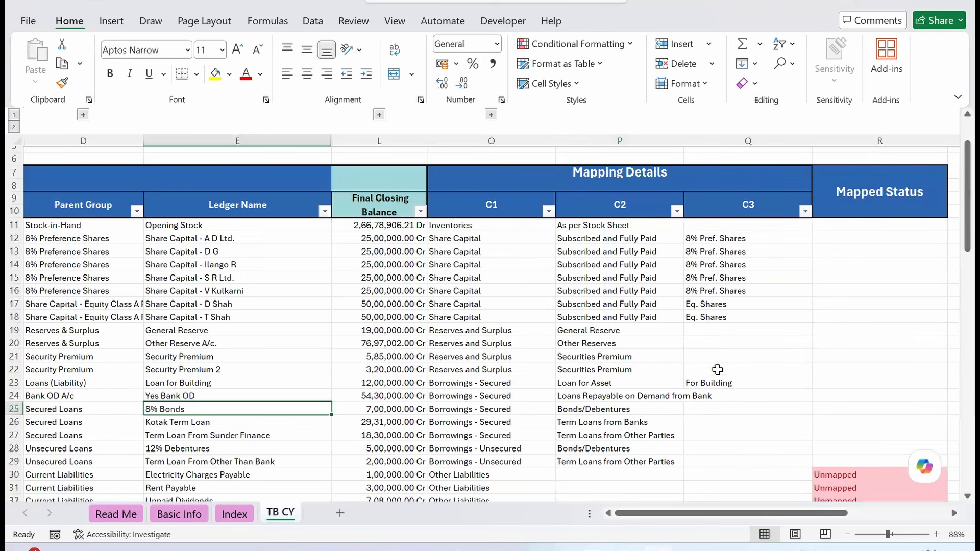
pyautogui.click(715, 405)
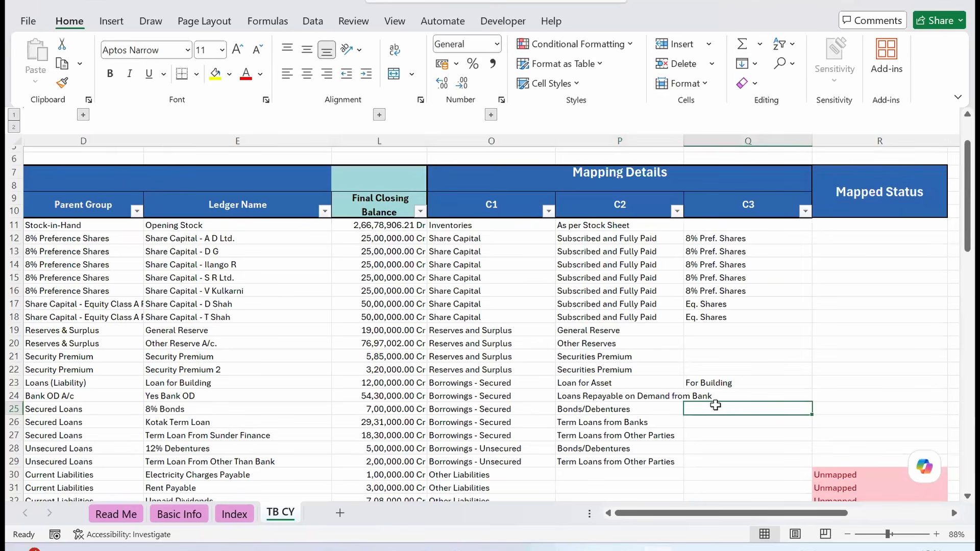
pyautogui.hotkey('ctrl', 'v')
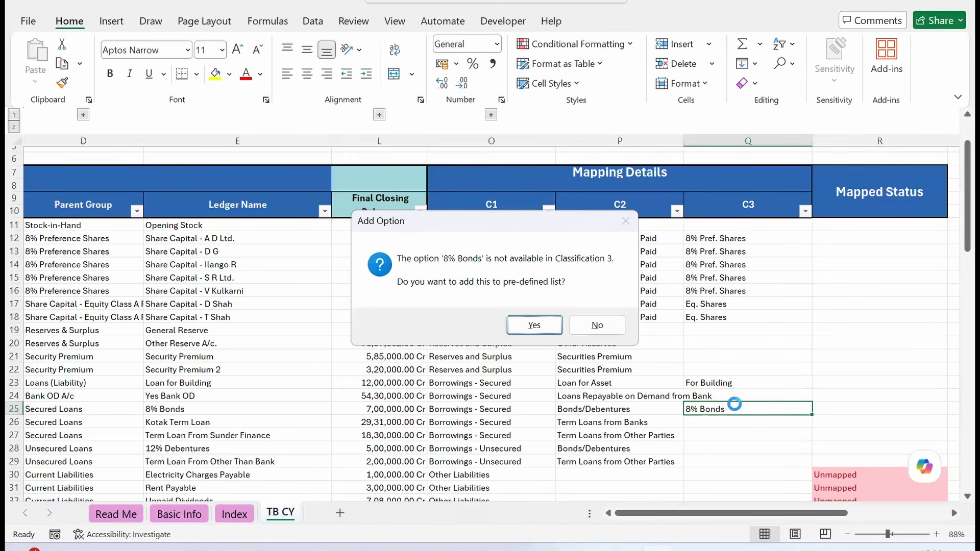
pyautogui.click(530, 327)
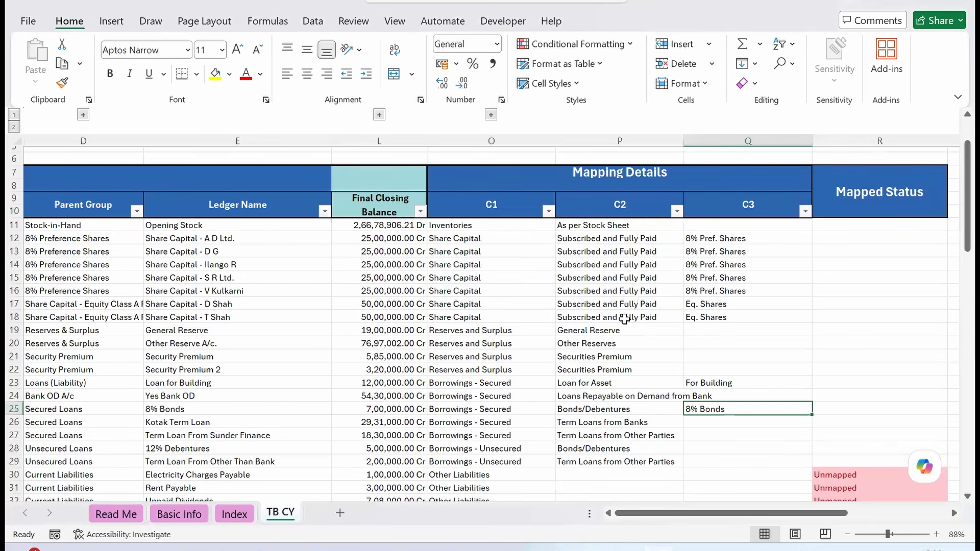
# Step: Map C3 of the 12% Debentures ledger to 12% Debentures, adding it to the predefined list without copying it to other Unsecured Loans ledgers
pyautogui.click(696, 449)
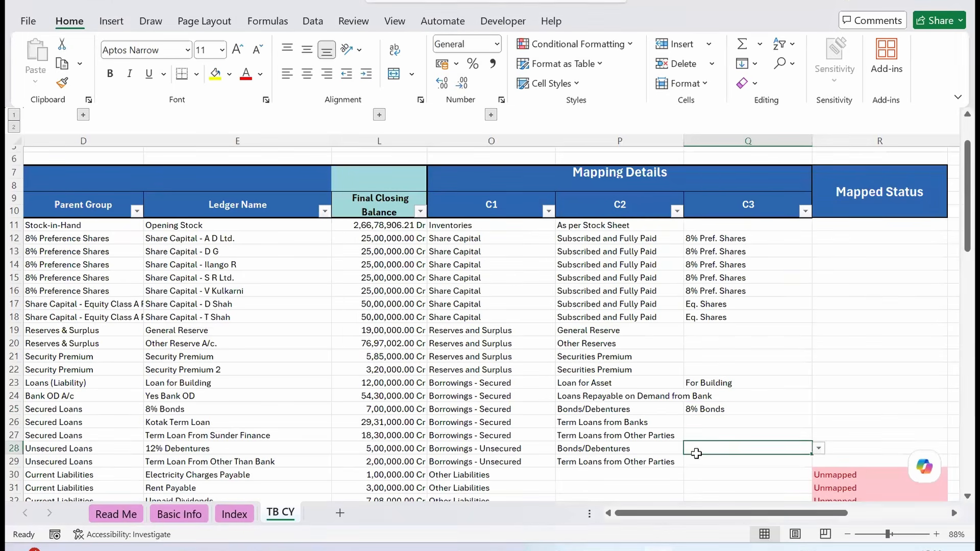
pyautogui.hotkey('alt', 'Down')
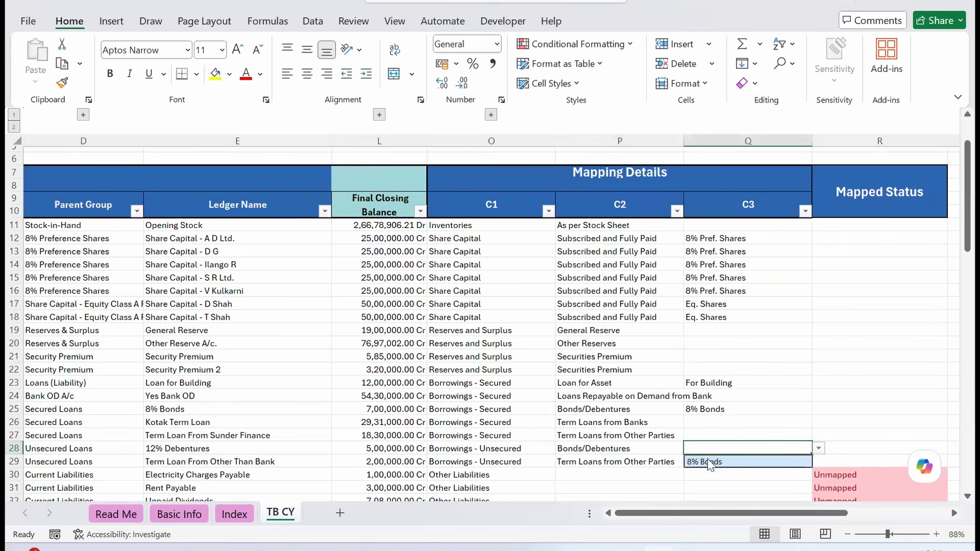
pyautogui.press('Escape')
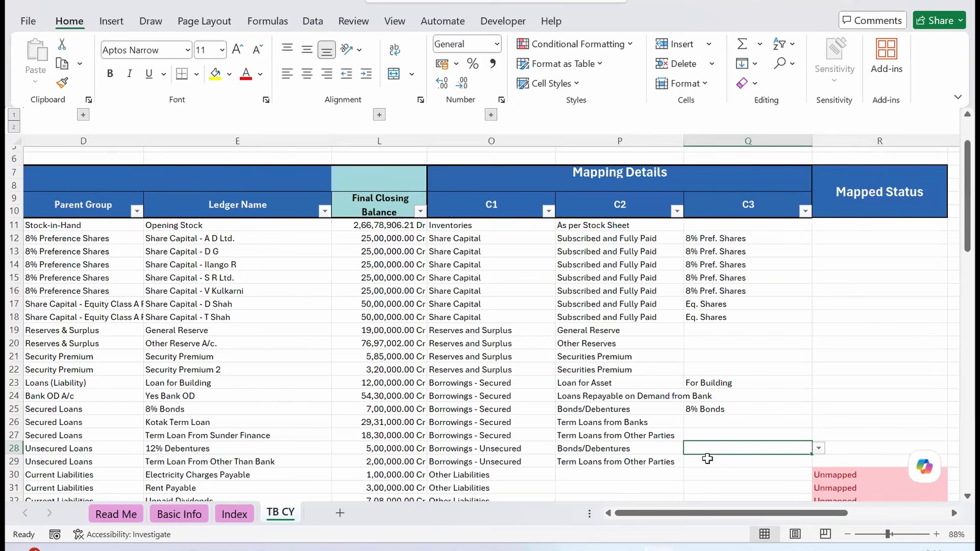
pyautogui.hotkey('ctrl', 'v')
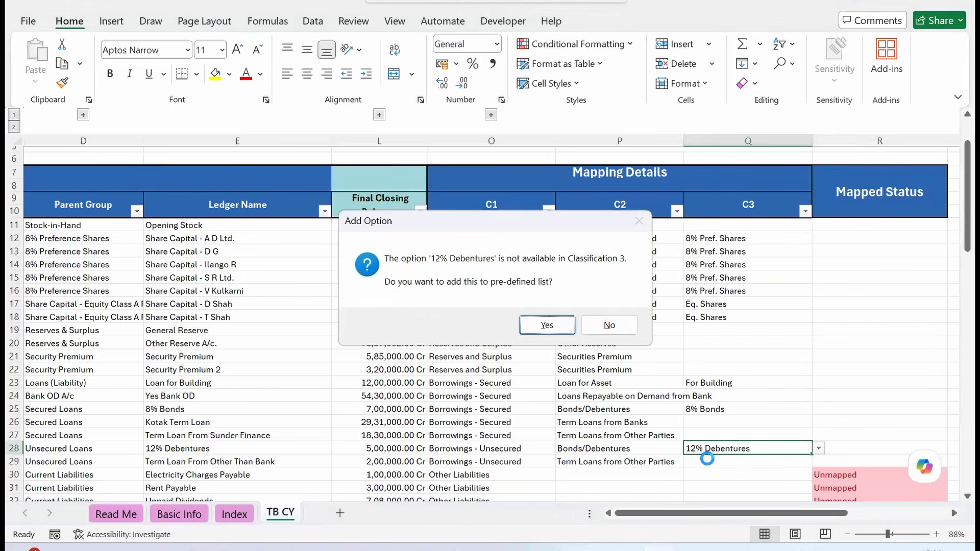
pyautogui.press('Return')
pyautogui.press('Tab')
pyautogui.press('Return')
# Step: Map C2 of the Current Liabilities ledgers in rows 30 to 32 to a new predefined option, Expenses Payable
pyautogui.press('Down')
pyautogui.press('Left')
pyautogui.press('Down')
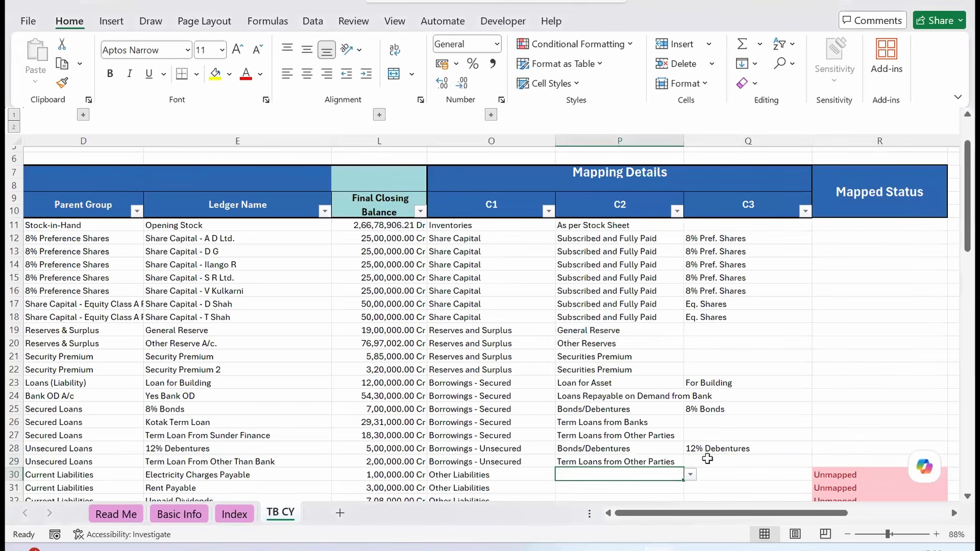
pyautogui.press('Down')
pyautogui.press('Down')
pyautogui.press('Up')
pyautogui.press('Up')
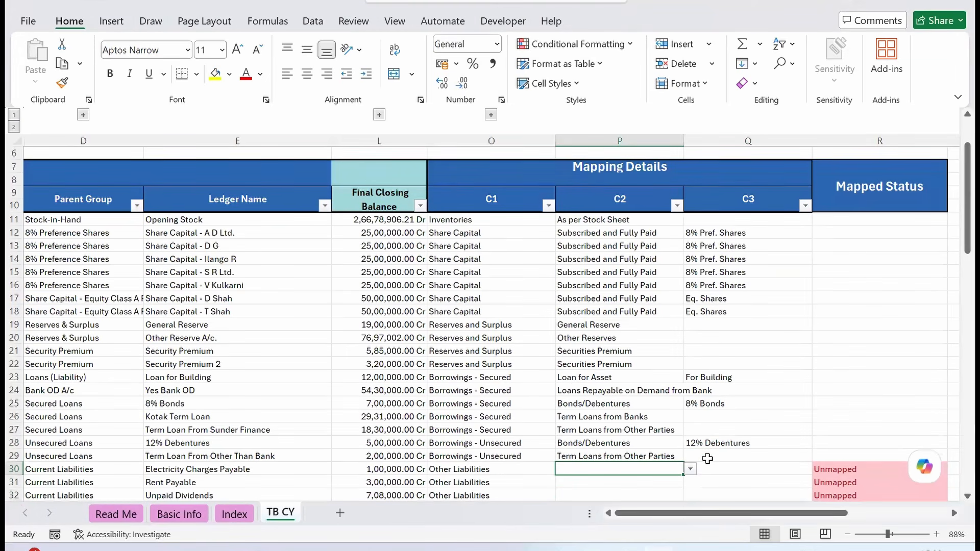
pyautogui.write('Expenses')
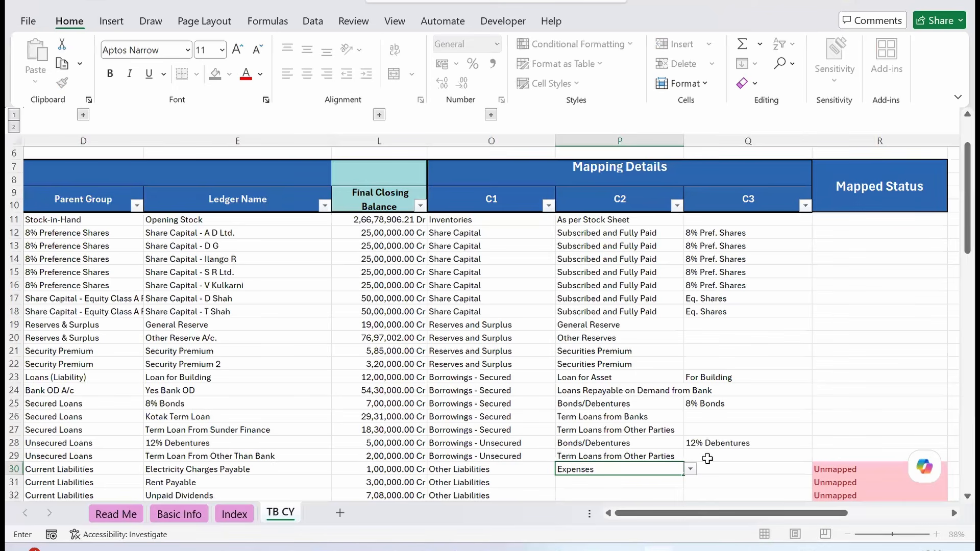
pyautogui.write(' Payable')
pyautogui.press('Return')
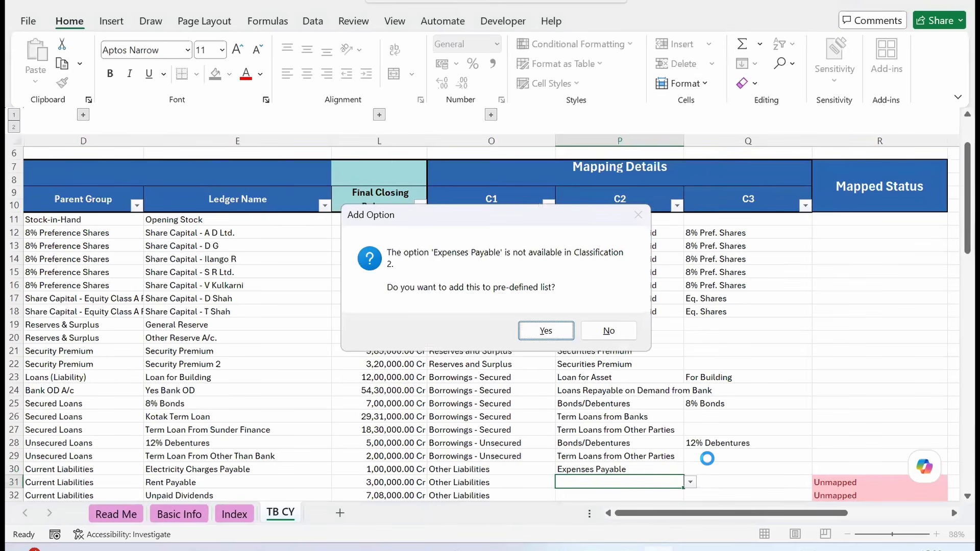
pyautogui.press('Return')
pyautogui.press('Return')
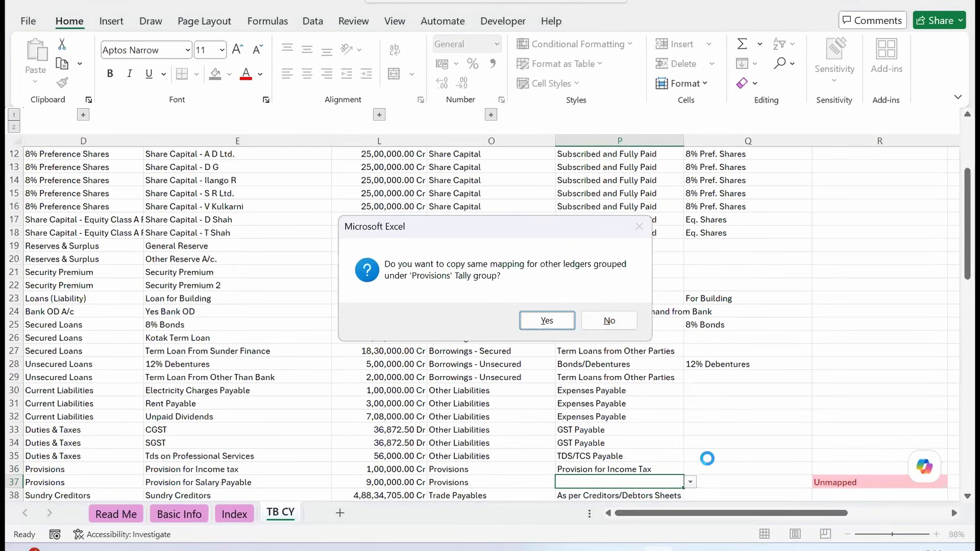
# Step: Keep C2 Provision for Income Tax on the income tax ledger only, and map Provision for Salary Payable to Provision for Expenses
pyautogui.press('Right')
pyautogui.press('Return')
pyautogui.press('Up')
pyautogui.write('ex')
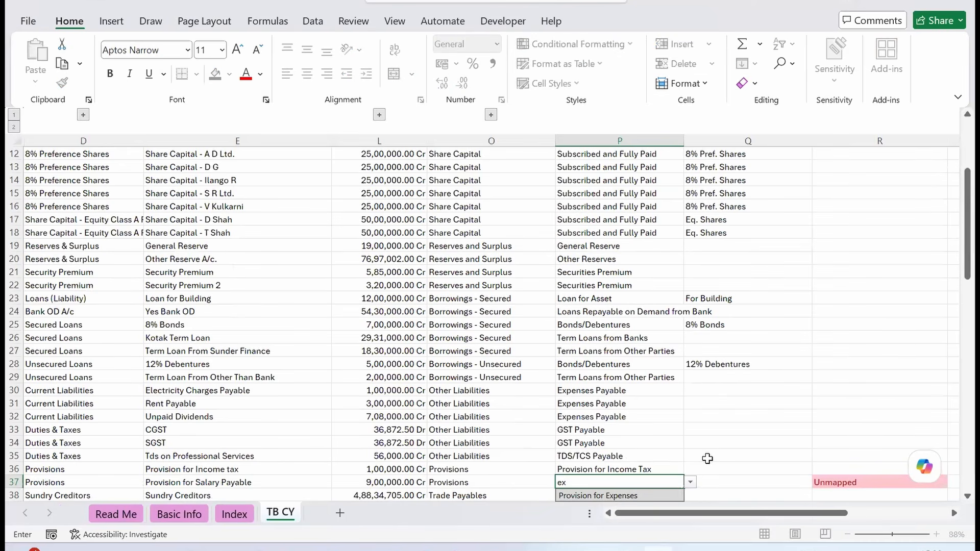
pyautogui.press('Return')
# Step: Review the unmapped fixed asset and investment ledgers in rows 40 to 46 and the C1 head in row 40
pyautogui.press('Down')
pyautogui.press('Down')
pyautogui.scroll(-1, 707, 458)
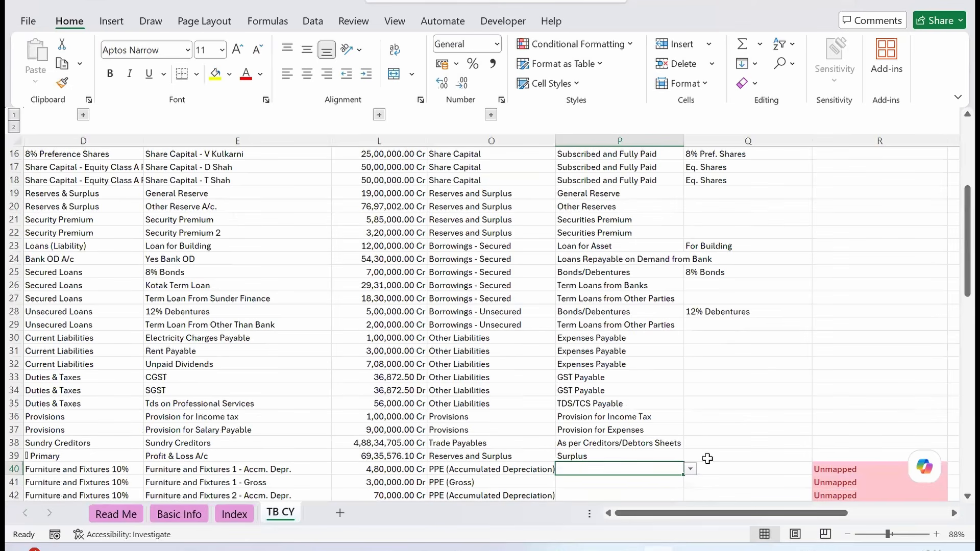
pyautogui.press('Down')
pyautogui.press('Down')
pyautogui.press('Down')
pyautogui.press('Down')
pyautogui.press('Down')
pyautogui.press('Down')
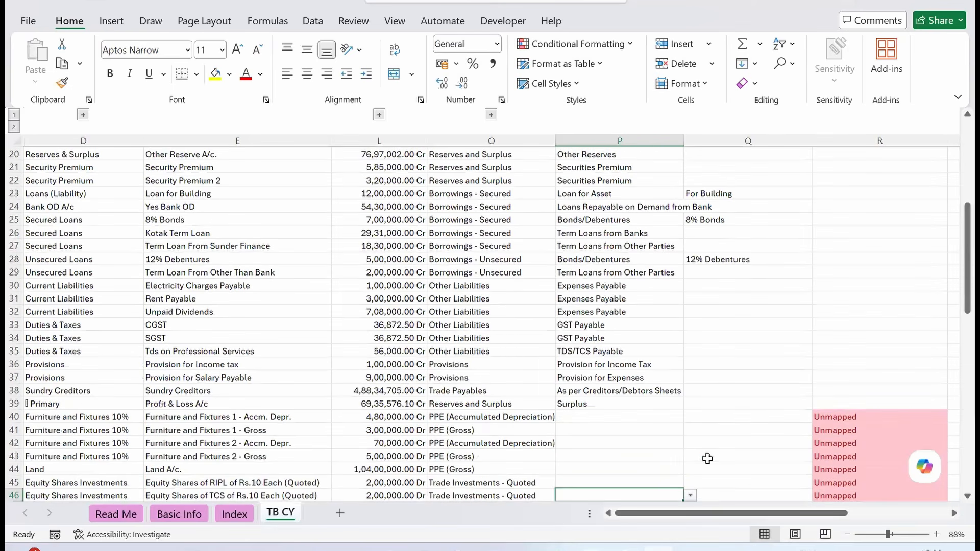
pyautogui.press('Up')
pyautogui.press('Up')
pyautogui.press('Up')
pyautogui.press('Up')
pyautogui.press('Up')
pyautogui.press('Up')
pyautogui.press('Left')
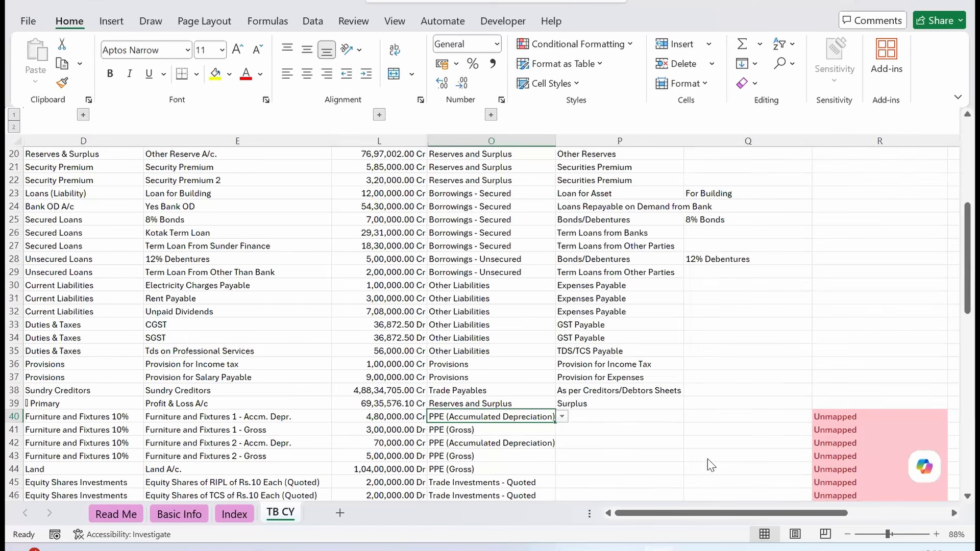
# Step: Switch to TallyPrime and examine the Furniture and Fixtures gross and accumulated depreciation ledgers in the detailed Fixed Assets group summary
pyautogui.hotkey('alt', 'Tab')
pyautogui.press('Return')
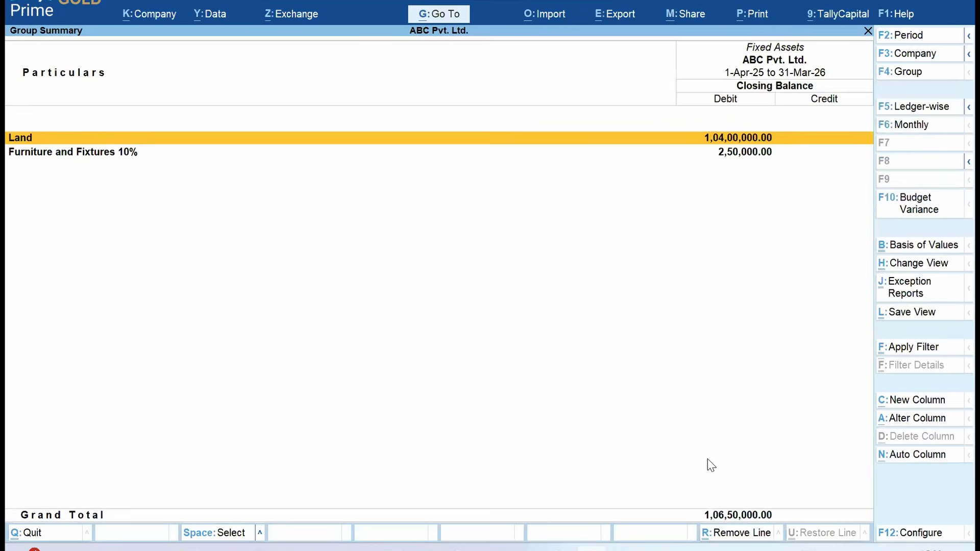
pyautogui.hotkey('alt', 'F5')
pyautogui.press('Down')
pyautogui.press('Down')
pyautogui.press('Down')
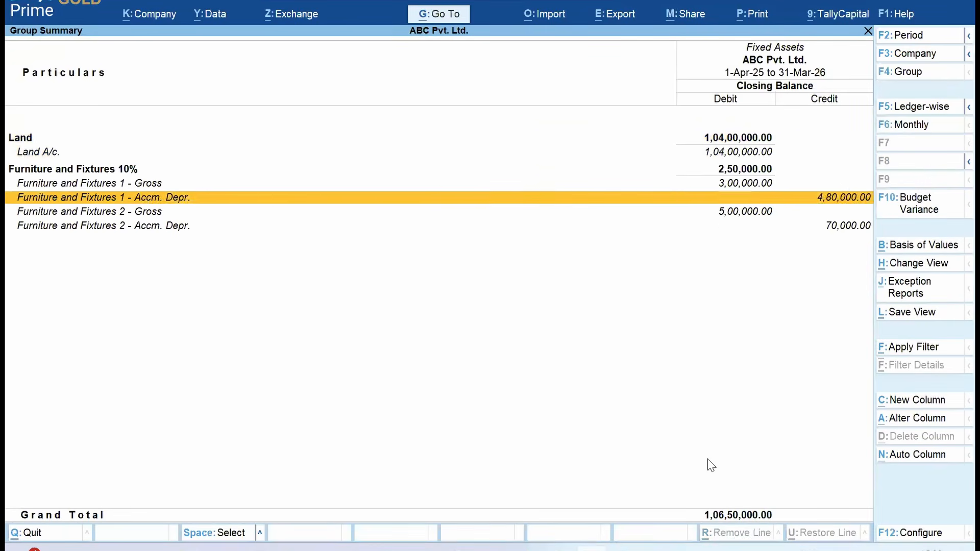
pyautogui.press('Up')
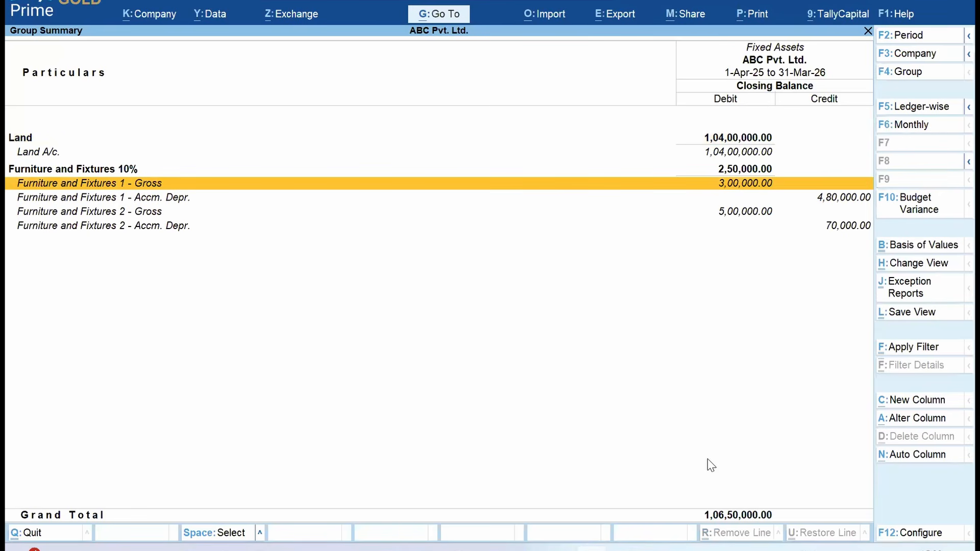
pyautogui.press('Down')
pyautogui.press('Up')
pyautogui.press('Down')
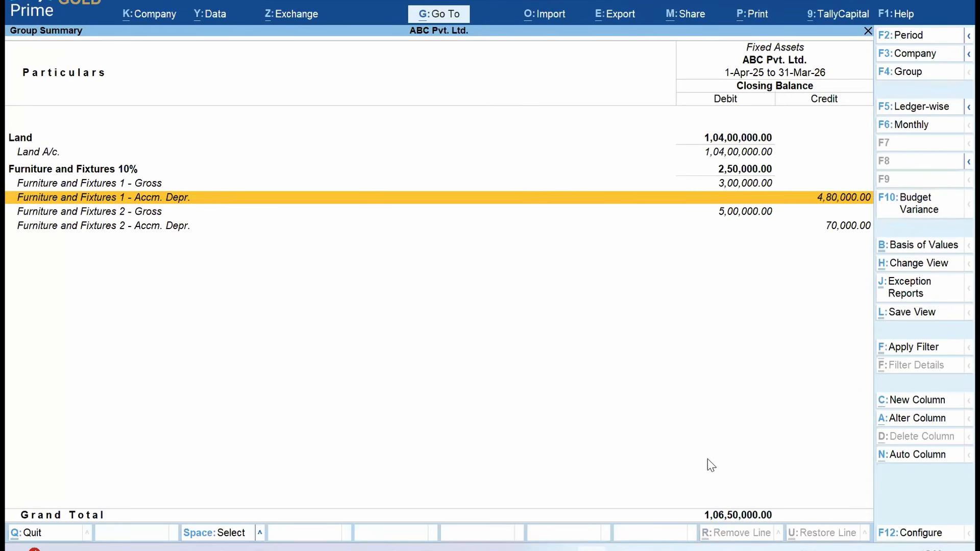
# Step: Switch back to Excel and check the closing balance and C1 head of Furniture and Fixtures 1 - Accm. Depr
pyautogui.press('alt')
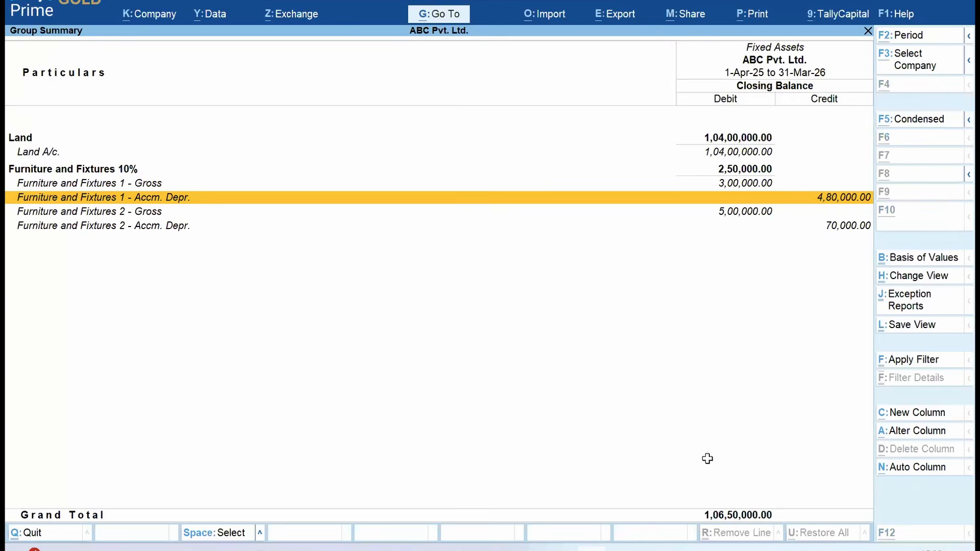
pyautogui.hotkey('alt', 'Tab')
pyautogui.press('Right')
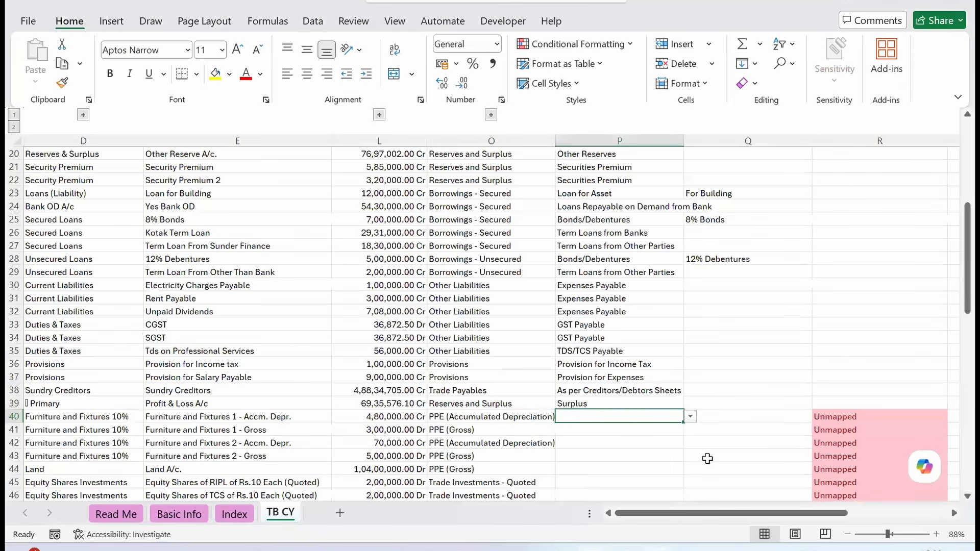
pyautogui.press('Left')
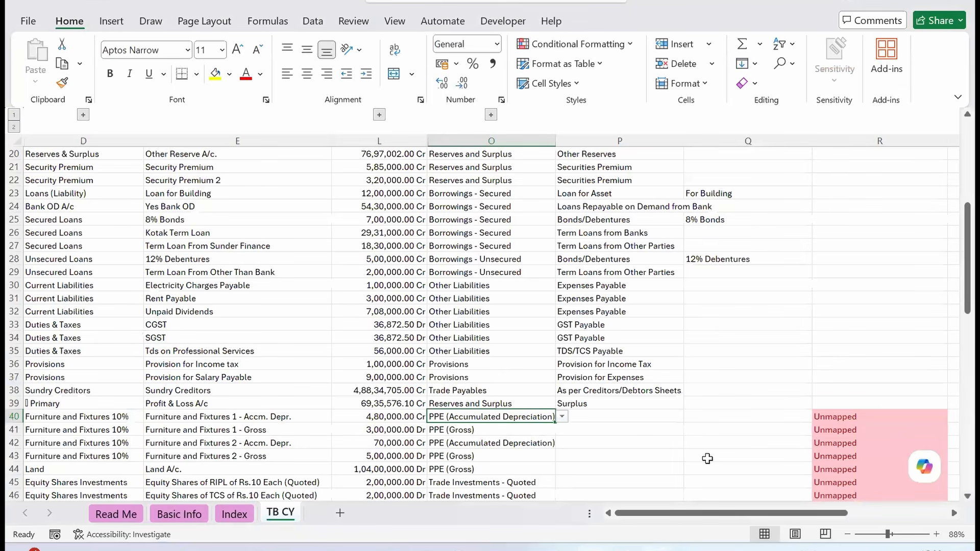
pyautogui.press('Left')
pyautogui.press('Left')
pyautogui.press('Right')
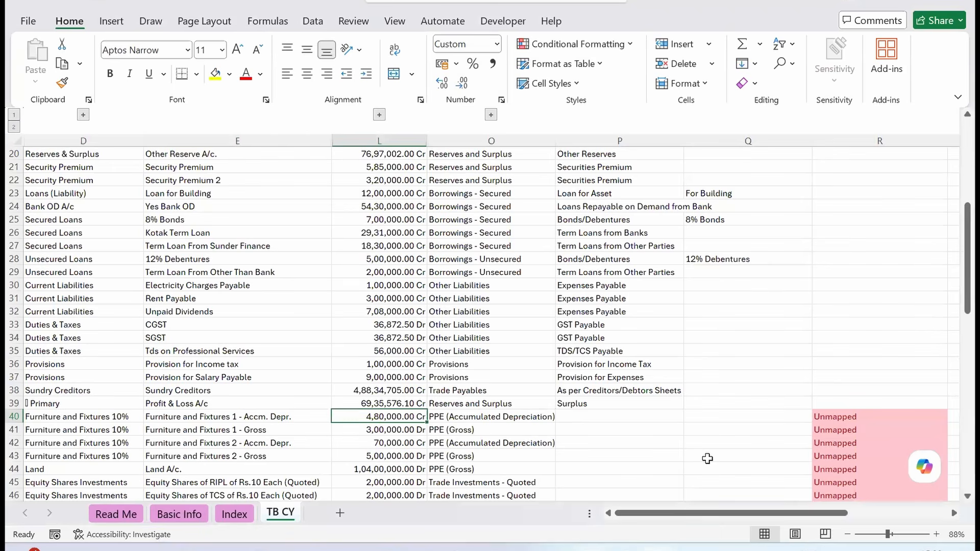
pyautogui.press('Right')
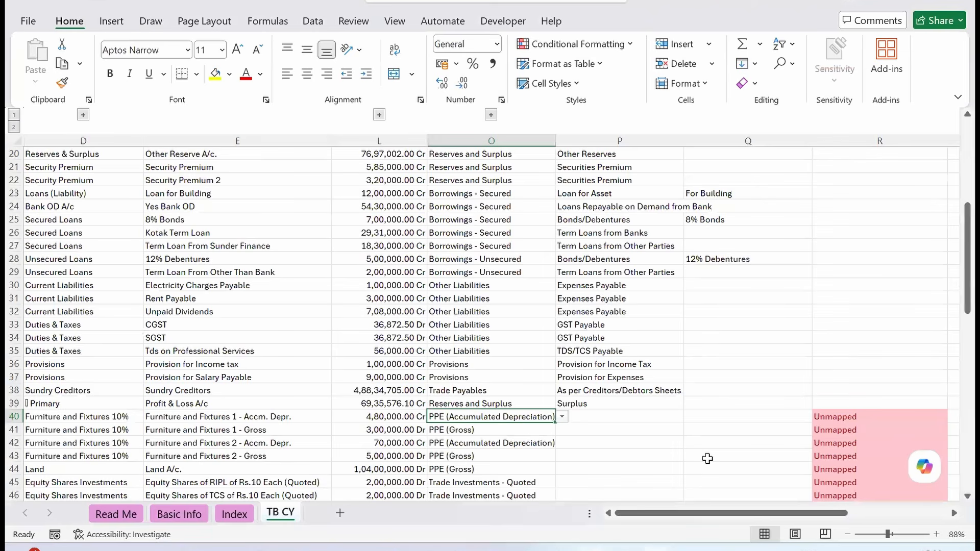
# Step: Map C2 of the Furniture and Fixtures 1 and 2 accumulated depreciation ledgers to Furniture and Fixtures
pyautogui.press('Right')
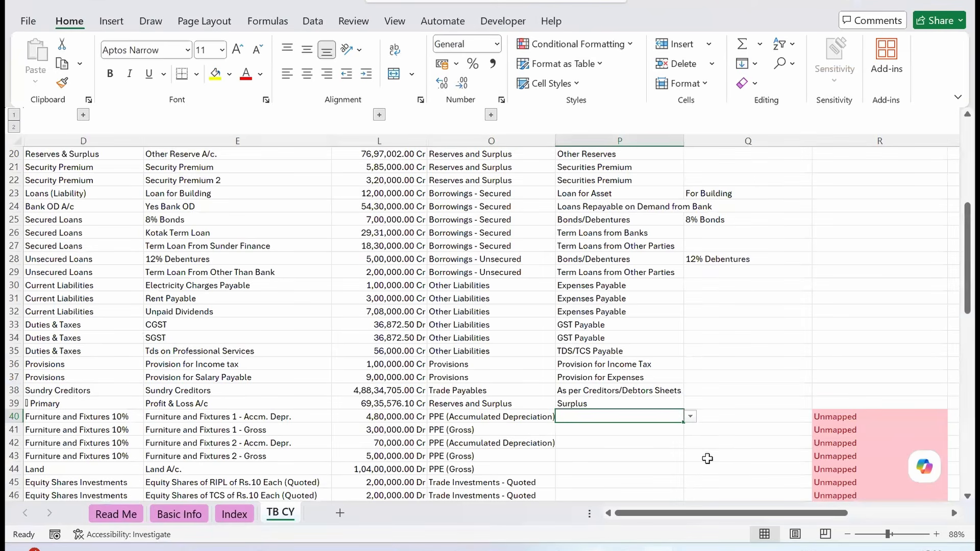
pyautogui.hotkey('alt', 'Down')
pyautogui.press('Down')
pyautogui.press('Down')
pyautogui.press('Down')
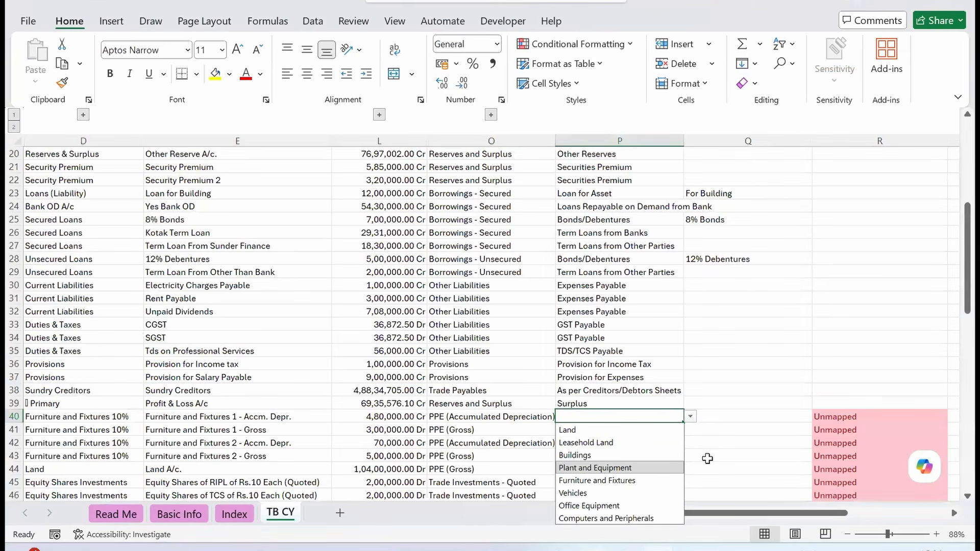
pyautogui.press('Down')
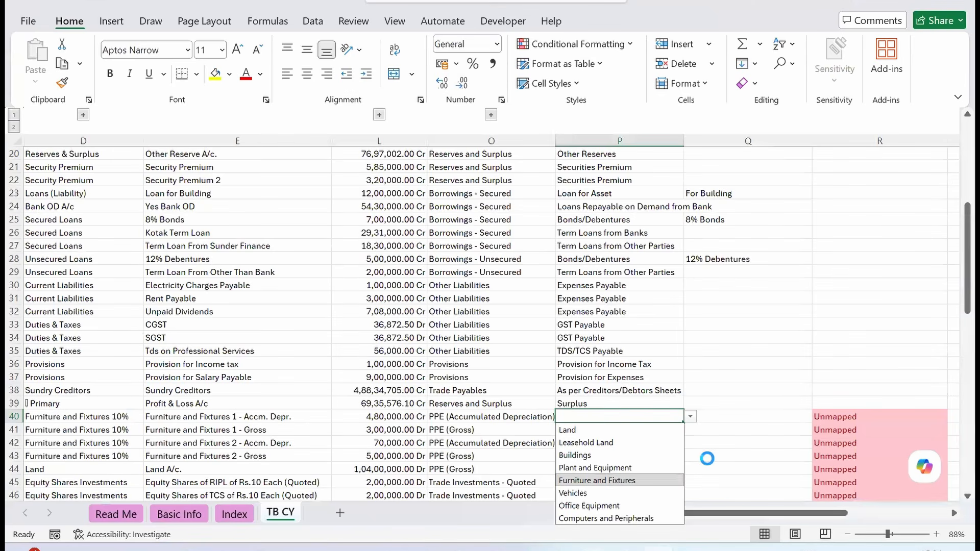
pyautogui.press('Return')
# Step: Map C2 of Furniture and Fixtures 1 - Gross to Furniture and Fixtures and copy it to the group's other gross ledger
pyautogui.hotkey('alt', 'Down')
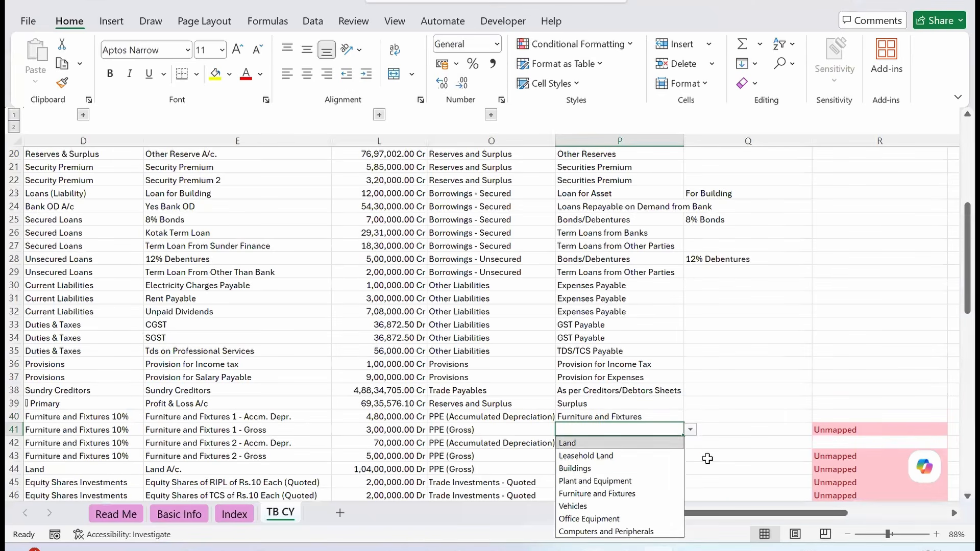
pyautogui.press('Down')
pyautogui.press('Down')
pyautogui.press('Down')
pyautogui.press('Down')
pyautogui.press('Return')
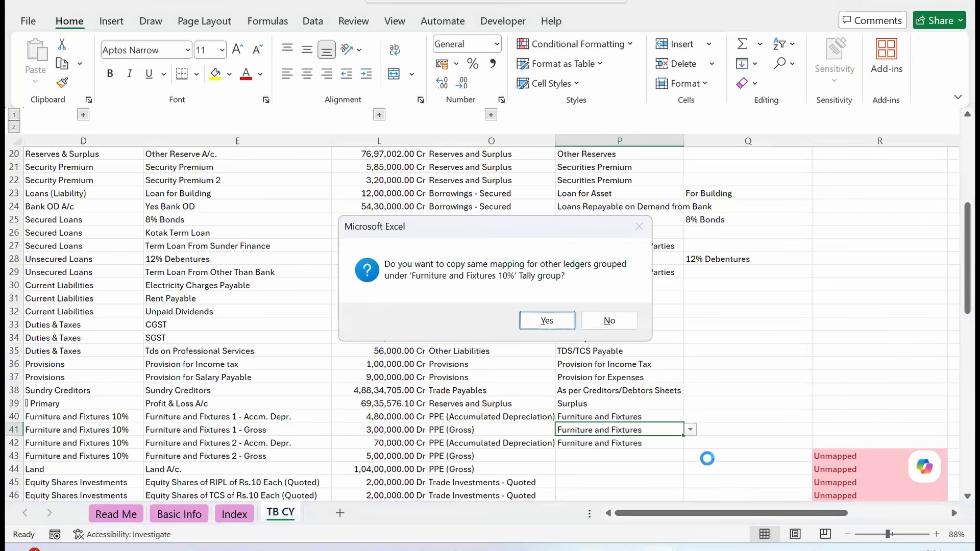
pyautogui.press('Return')
pyautogui.press('Down')
pyautogui.press('Left')
pyautogui.press('Up')
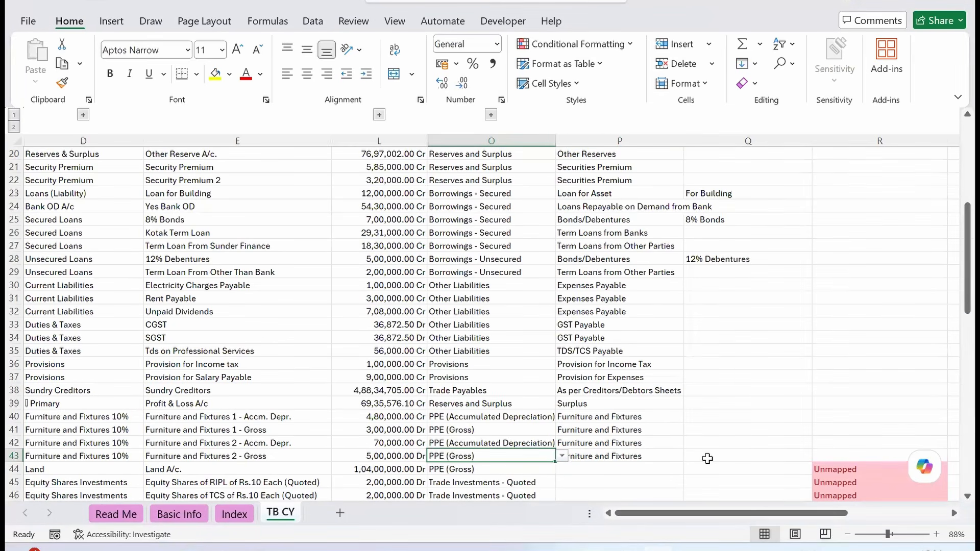
# Step: Map C2 of the Land A/c. ledger to Land
pyautogui.press('Right')
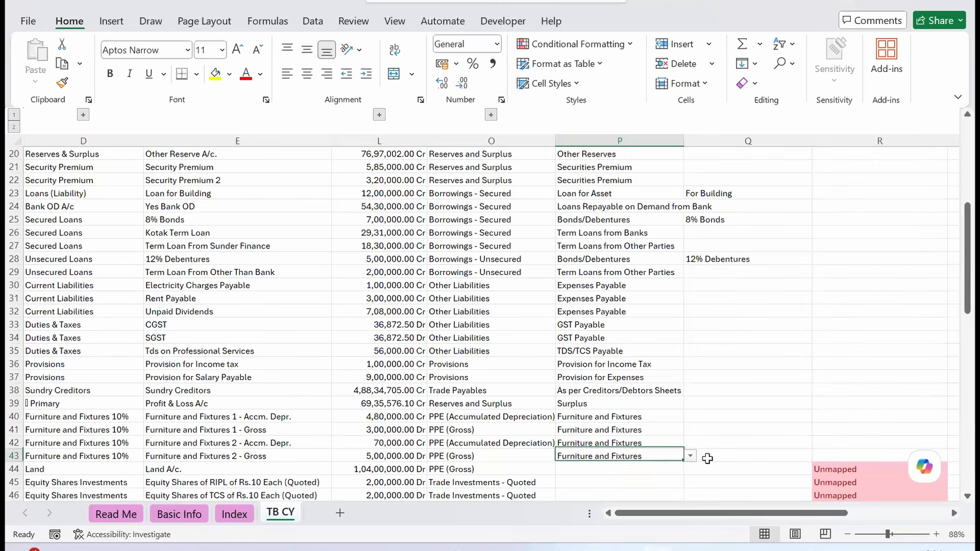
pyautogui.press('Down')
pyautogui.press('Left')
pyautogui.press('Right')
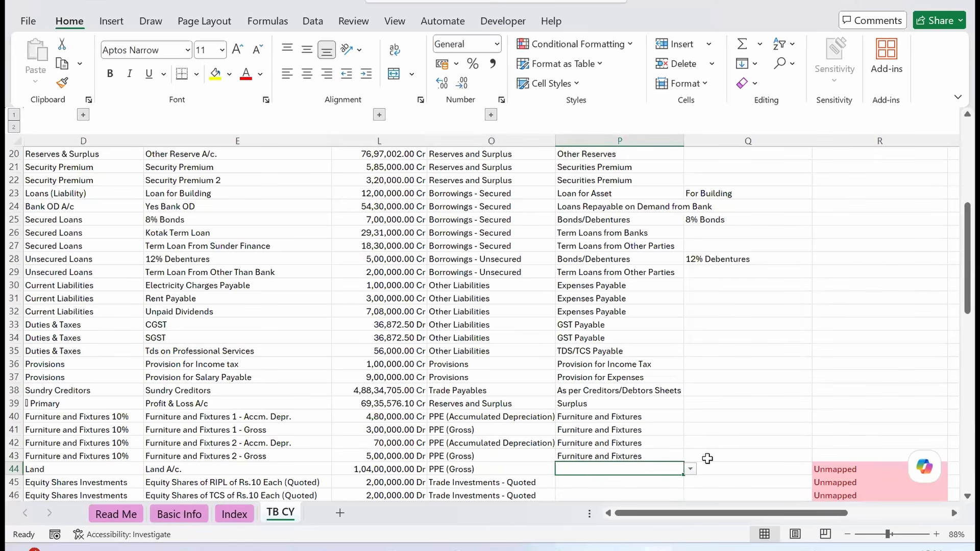
pyautogui.hotkey('alt', 'Down')
pyautogui.press('Return')
# Step: Map C2 of the RIPL equity shares ledger to Investments in Equity Instruments and copy it to the group's other ledger
pyautogui.press('Down')
pyautogui.press('Down')
pyautogui.press('Up')
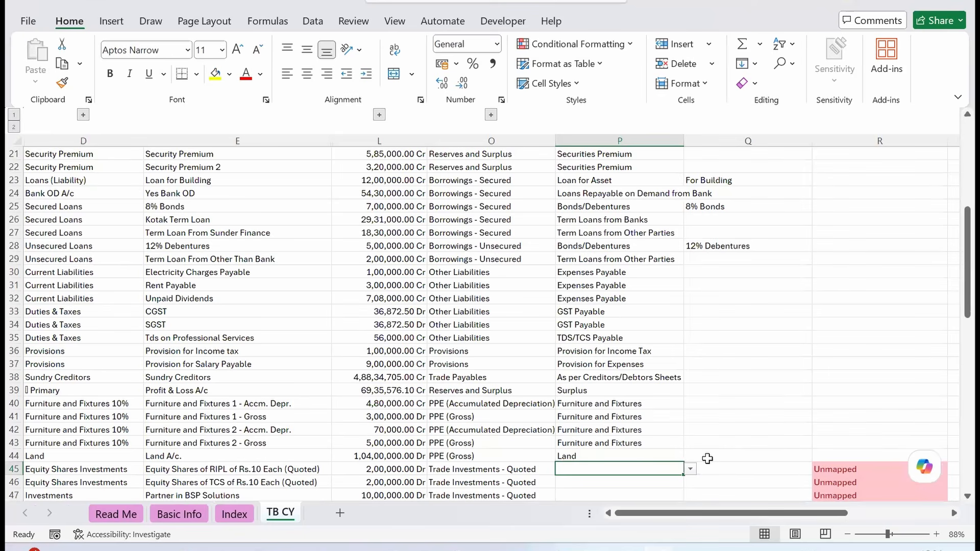
pyautogui.hotkey('alt', 'Down')
pyautogui.press('Return')
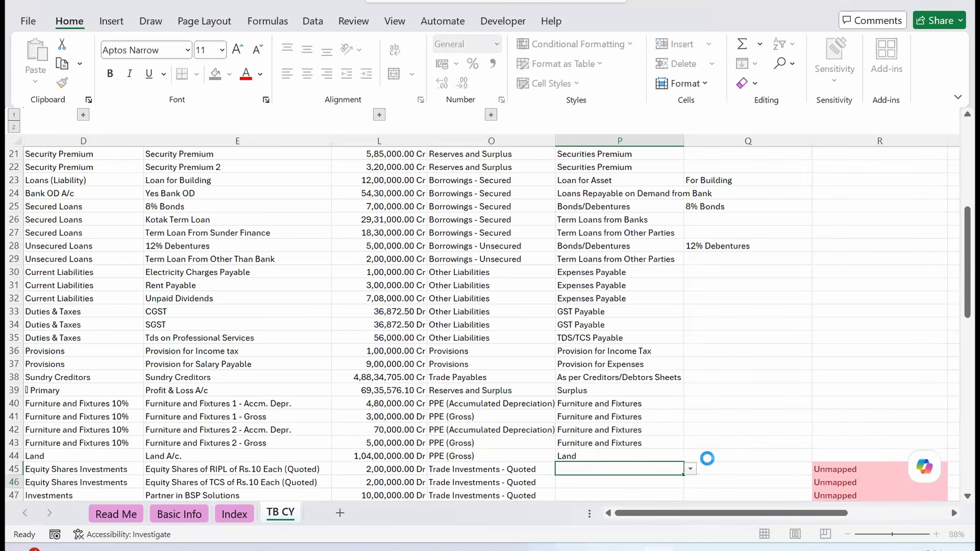
pyautogui.press('Return')
pyautogui.press('Down')
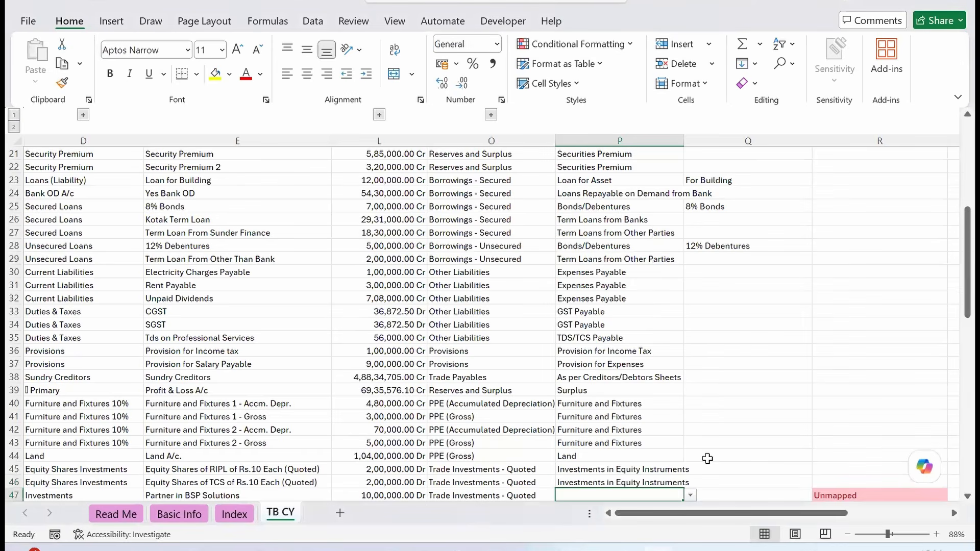
# Step: Map C2 of Partner in BSP Solutions to Investments in Partnership Firms and Provision for Diminution - Investment to Provision for Diminution in Value of Investment
pyautogui.write('pa')
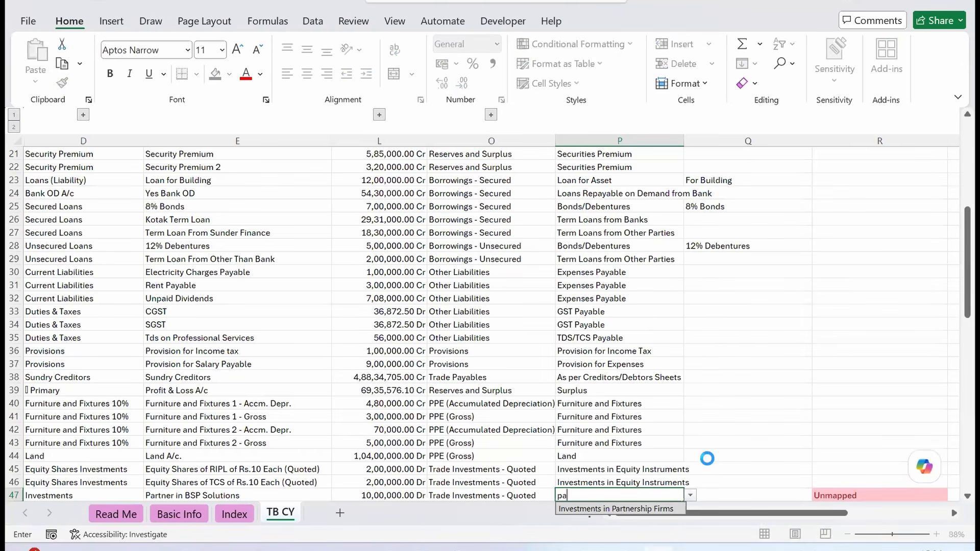
pyautogui.press('Down')
pyautogui.press('Return')
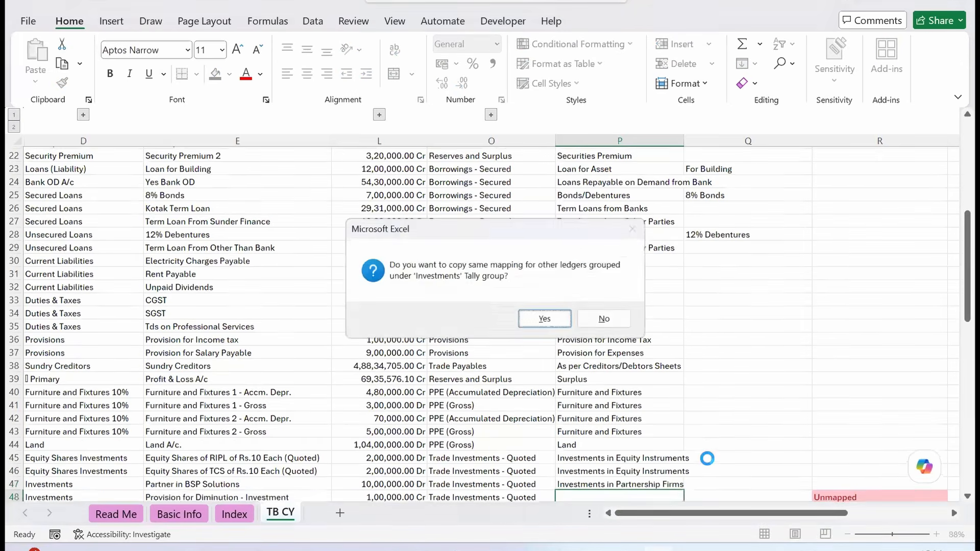
pyautogui.press('Return')
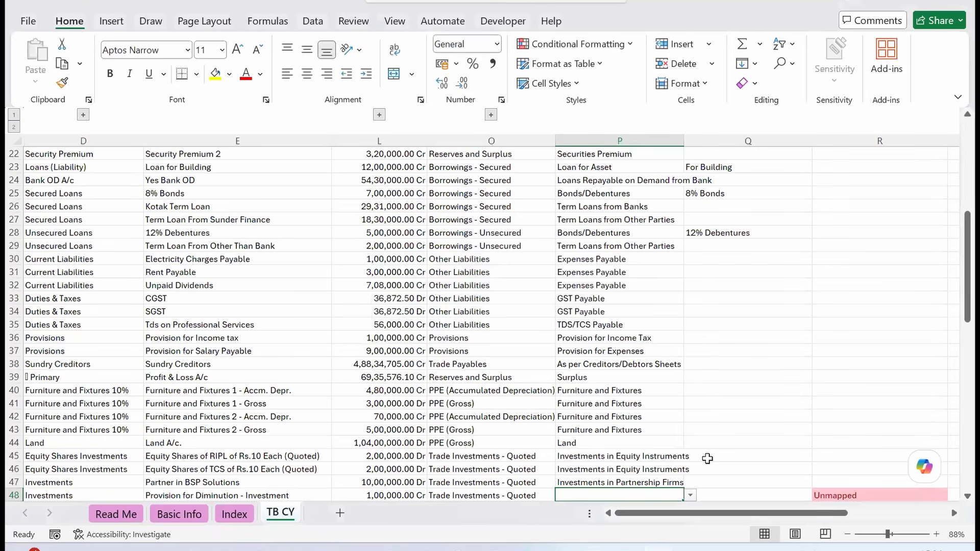
pyautogui.write('pr')
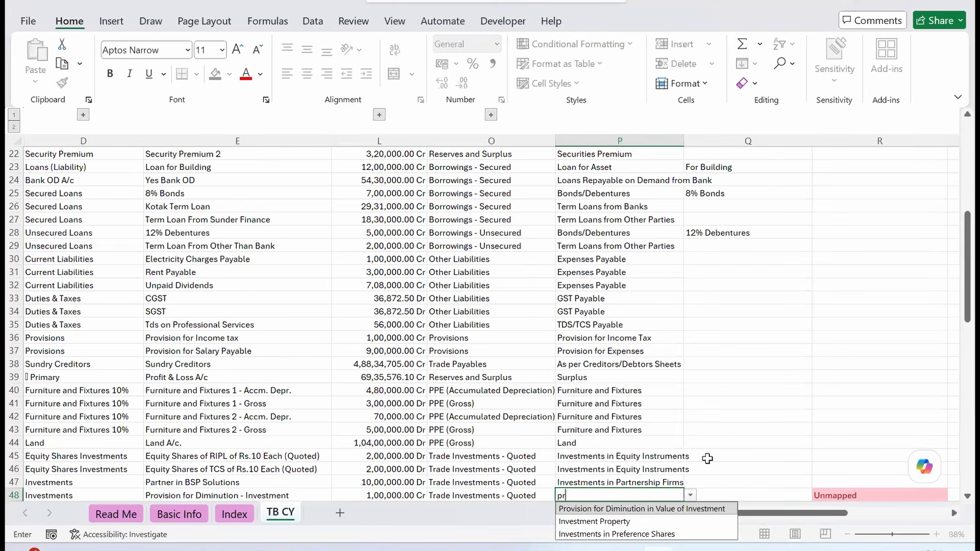
pyautogui.press('Return')
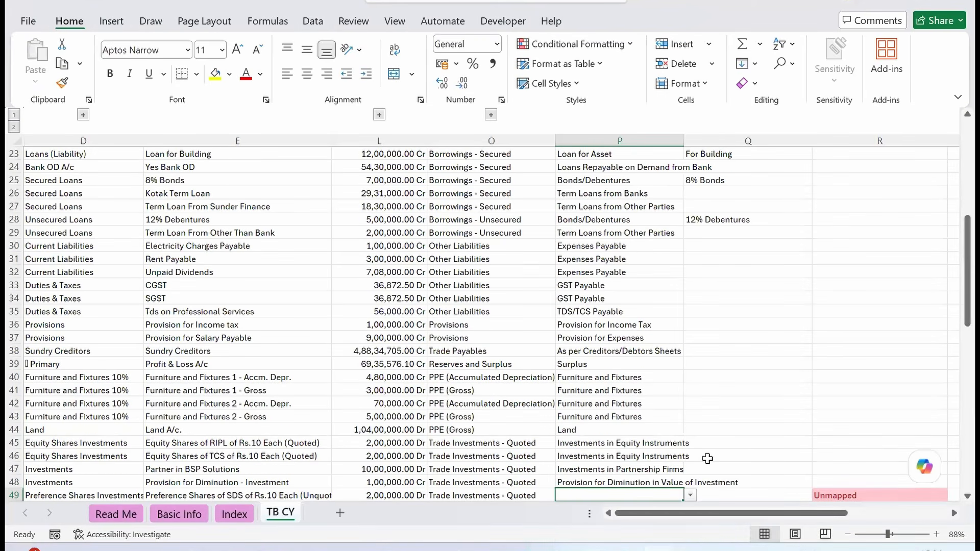
# Step: Map C2 of the SDS preference shares ledger to Investments in Preference Shares and copy it to the group's other ledger
pyautogui.write('pre')
pyautogui.press('Return')
pyautogui.press('Return')
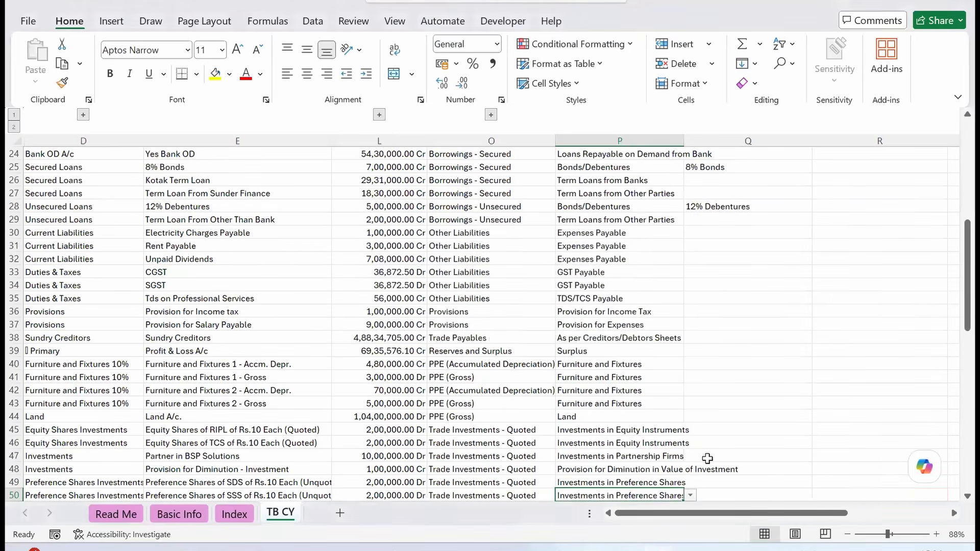
# Step: Change C1 of the Bank Deposit A/c. ledger to Cash and Cash Equivalents
pyautogui.press('Down')
pyautogui.press('Down')
pyautogui.press('Down')
pyautogui.press('Down')
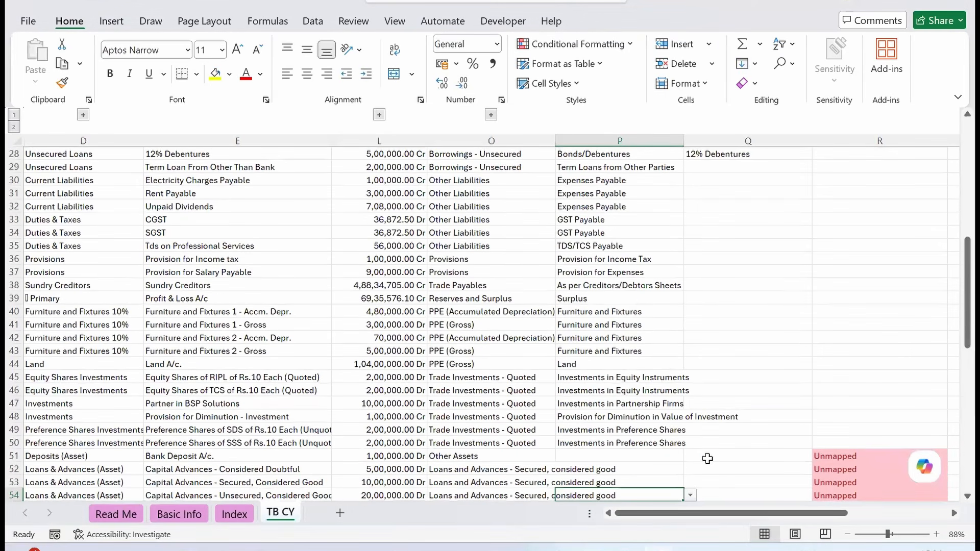
pyautogui.press('Up')
pyautogui.press('Up')
pyautogui.press('Up')
pyautogui.press('Left')
pyautogui.press('Left')
pyautogui.press('Left')
pyautogui.press('Left')
pyautogui.press('Right')
pyautogui.press('Right')
pyautogui.press('Right')
pyautogui.press('Left')
pyautogui.press('Left')
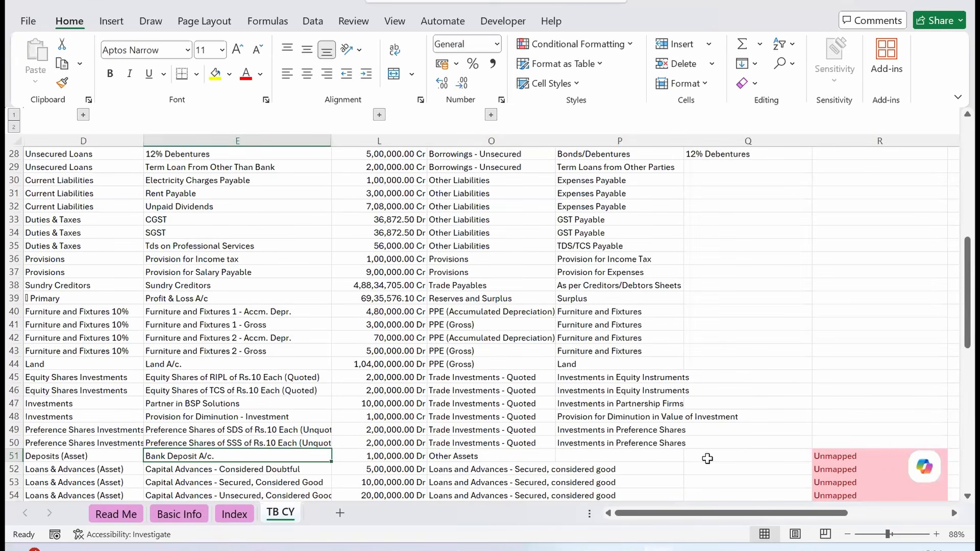
pyautogui.press('Right')
pyautogui.press('Right')
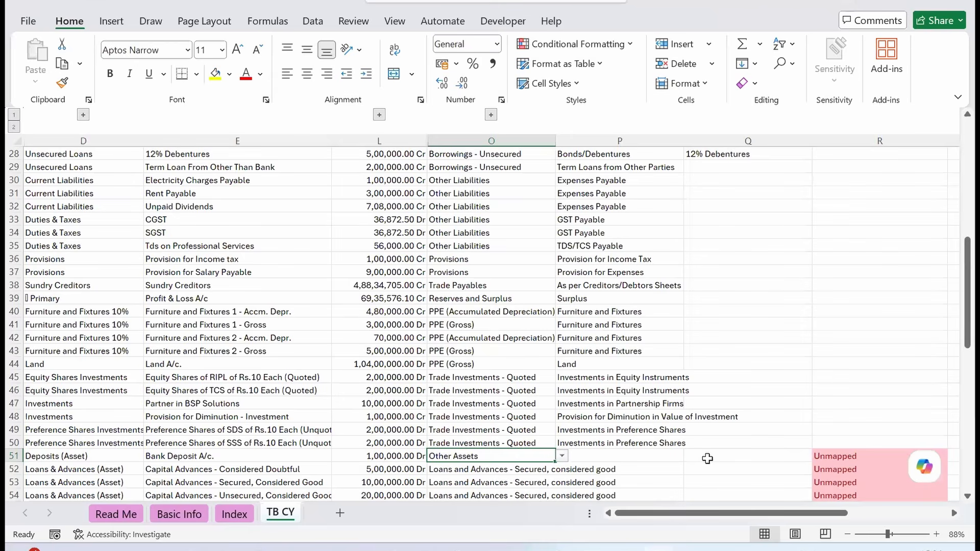
pyautogui.hotkey('alt', 'Down')
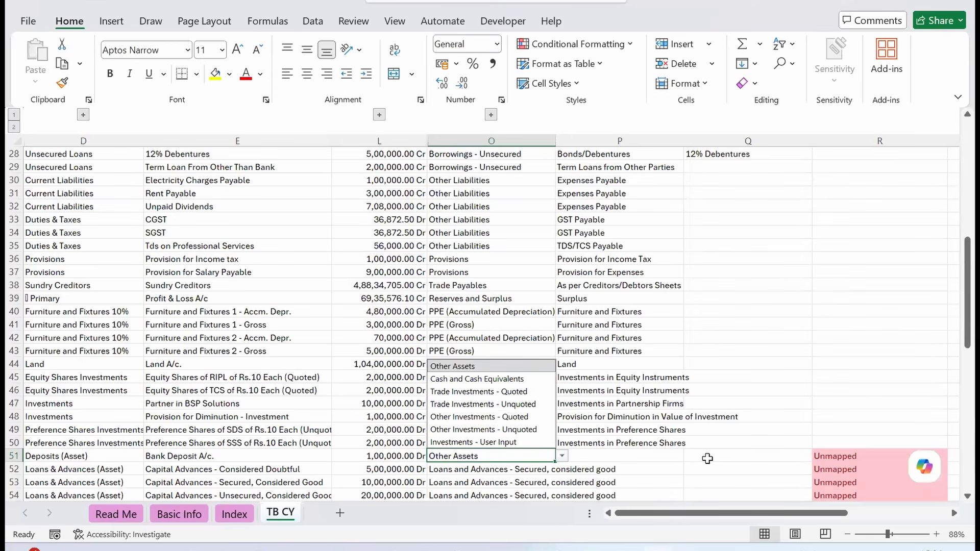
pyautogui.press('Down')
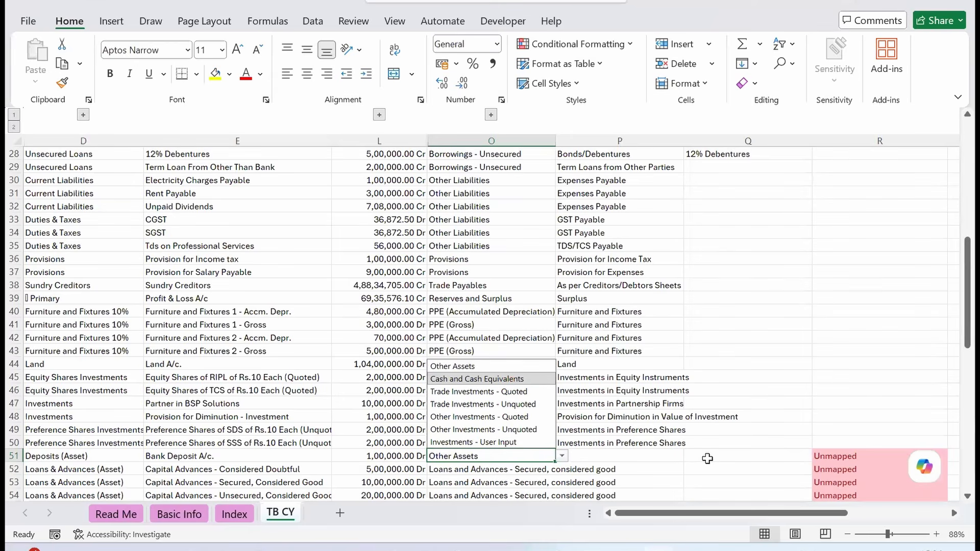
pyautogui.press('Return')
# Step: Map C2 of the Bank Deposit A/c. ledger to Balances with Banks
pyautogui.press('Right')
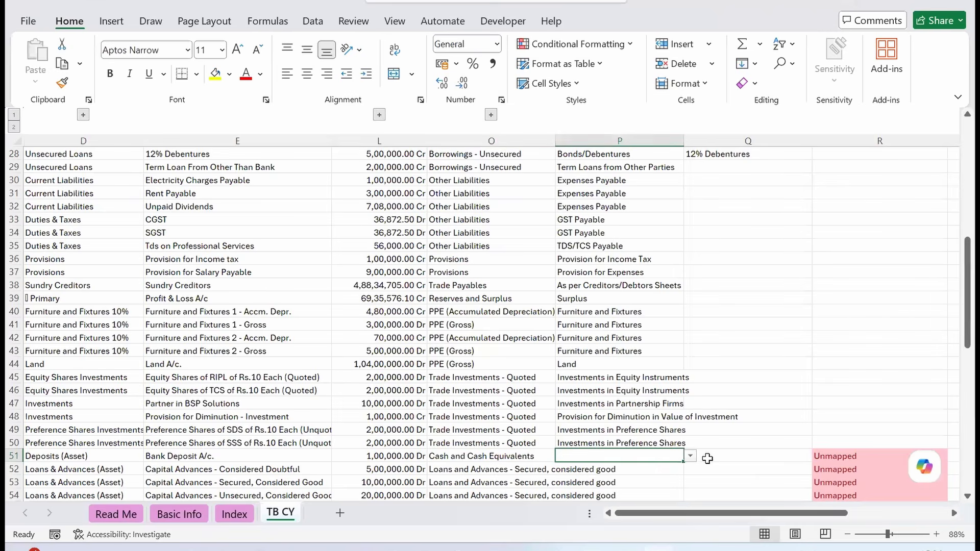
pyautogui.hotkey('alt', 'Down')
pyautogui.press('Down')
pyautogui.press('Down')
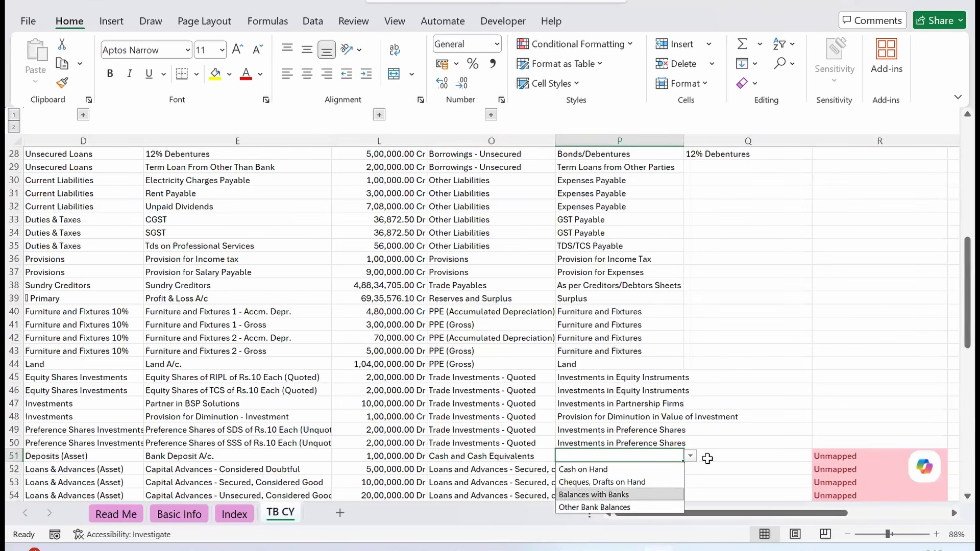
pyautogui.press('Return')
# Step: Map C3 of the Bank Deposit A/c. ledger to Fixed Deposits with original maturity of less than 3 months
pyautogui.press('Right')
pyautogui.hotkey('alt', 'Down')
pyautogui.press('Down')
pyautogui.press('Down')
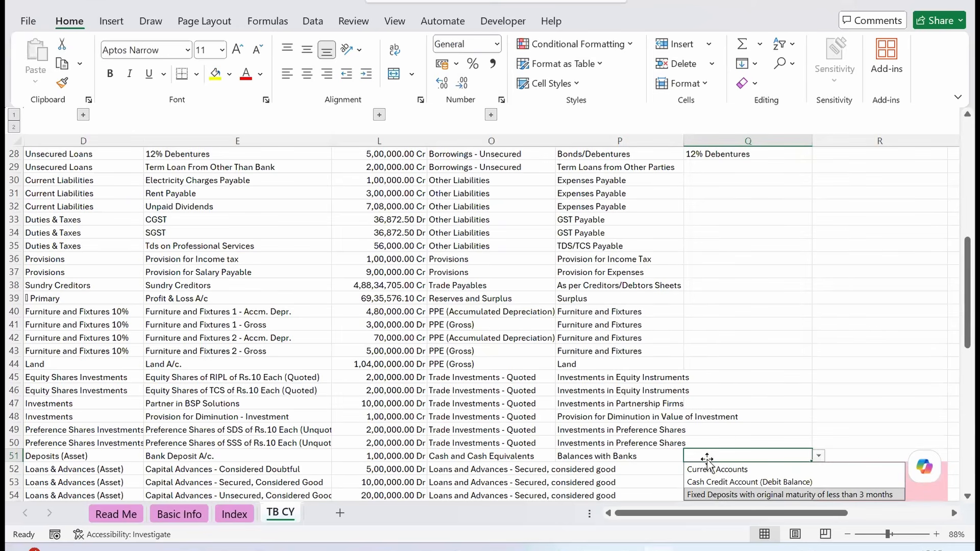
pyautogui.press('Return')
# Step: Change C1 of Capital Advances - Considered Doubtful to Loans and Advances - Doubtful
pyautogui.press('Left')
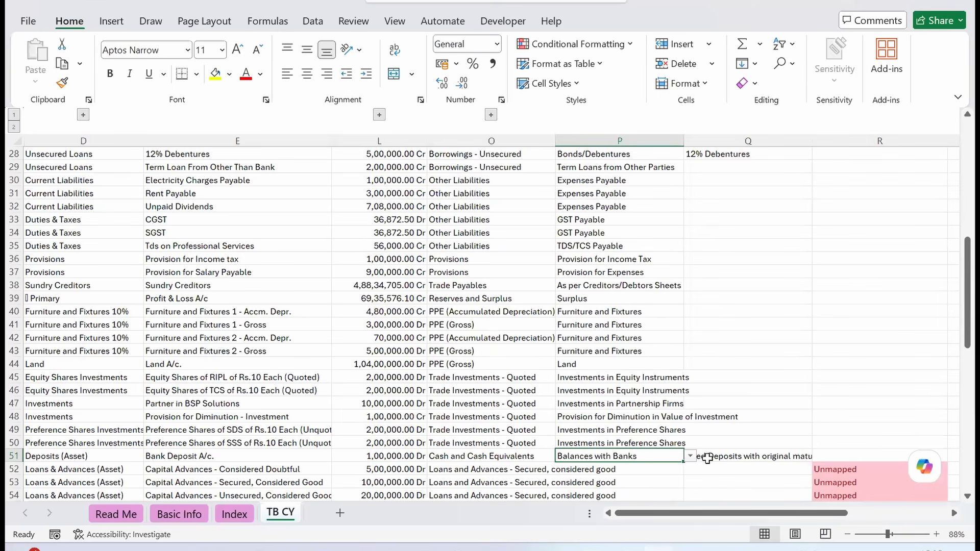
pyautogui.press('Down')
pyautogui.press('Left')
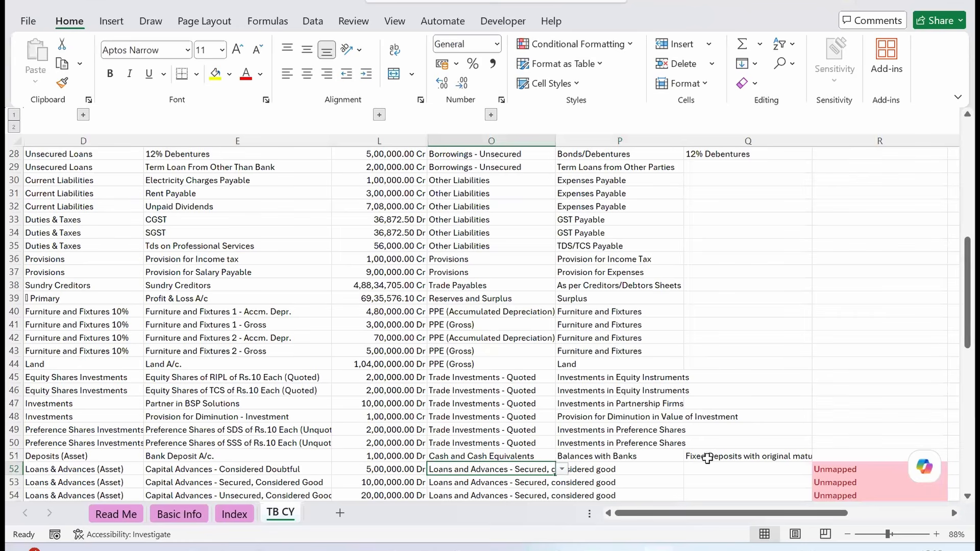
pyautogui.write('do')
pyautogui.press('Return')
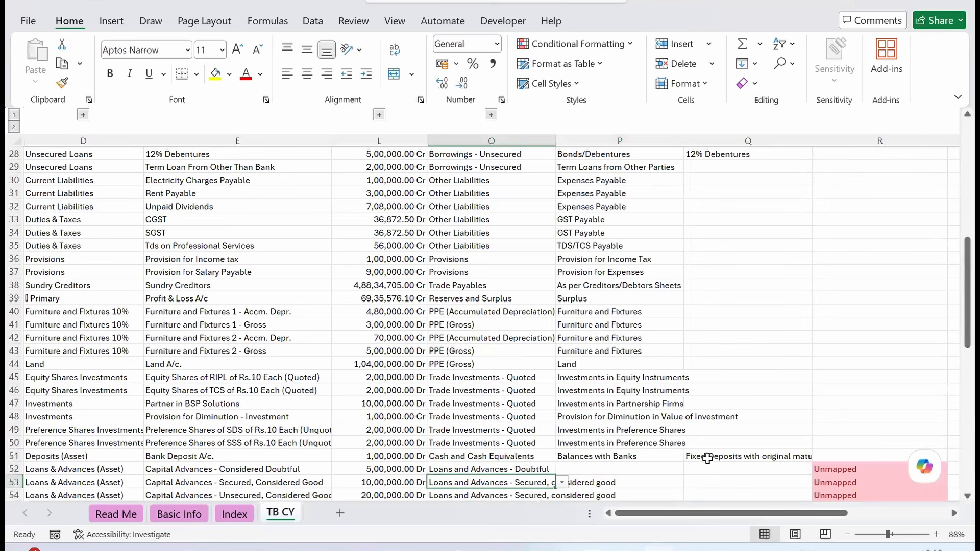
# Step: Set C1 of the unsecured capital advances to Loans and Advances - Unsecured, considered good, and their provision ledger to Loans and Advances - Provision for Doubtful Debts
pyautogui.press('Down')
pyautogui.write('un')
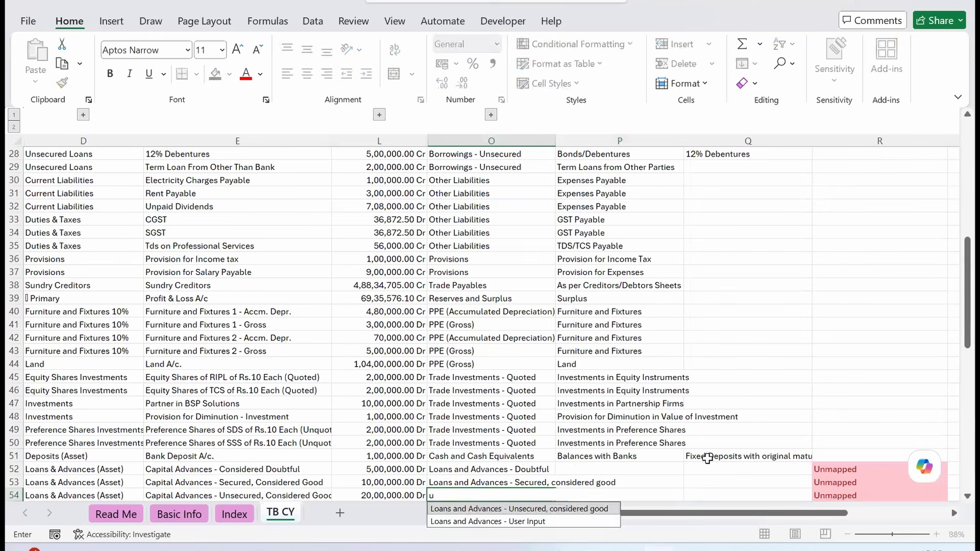
pyautogui.press('Return')
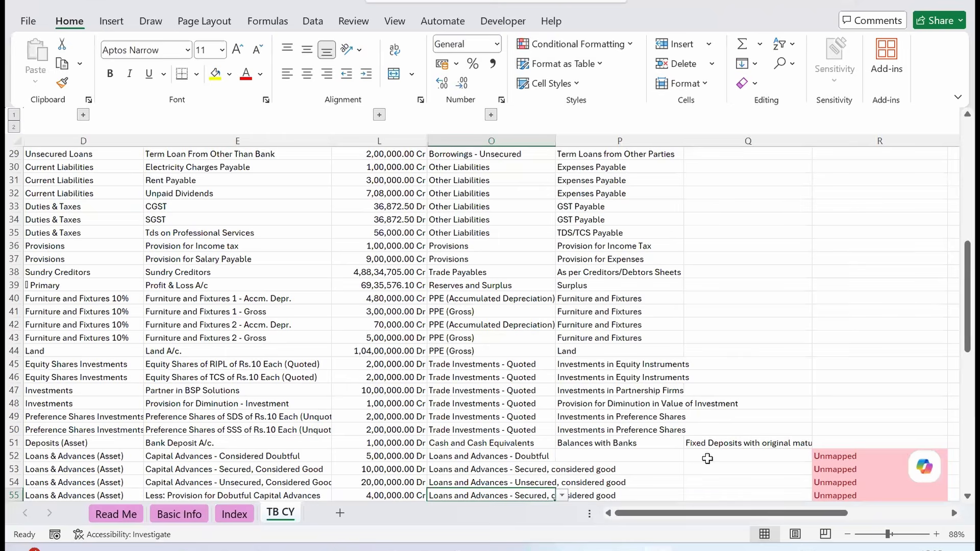
pyautogui.write('pr')
pyautogui.press('Return')
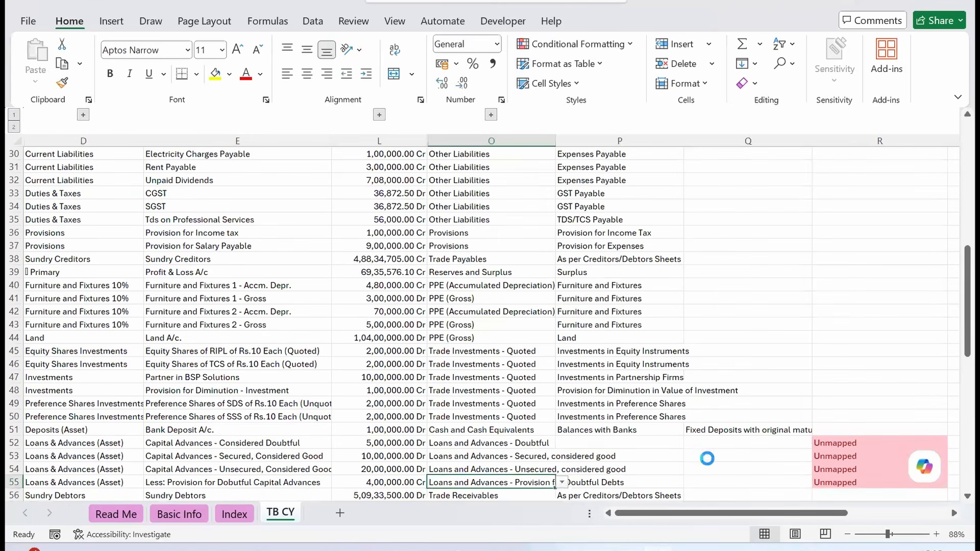
# Step: Map C2 of Capital Advances - Considered Doubtful to Capital Advances without applying the mapping to the group's other ledgers
pyautogui.press('Right')
pyautogui.press('Up')
pyautogui.press('Up')
pyautogui.press('Up')
pyautogui.press('Up')
pyautogui.write('cap')
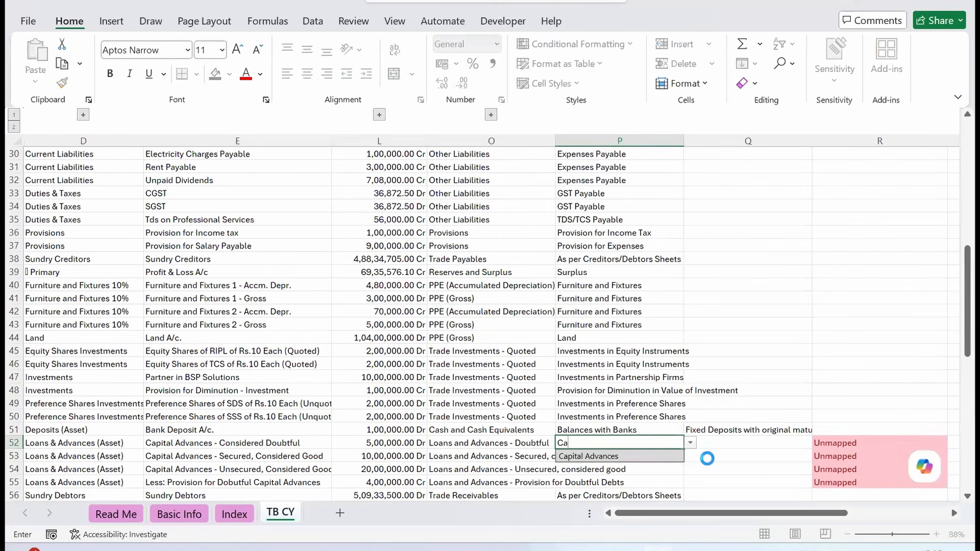
pyautogui.press('Return')
pyautogui.press('Left')
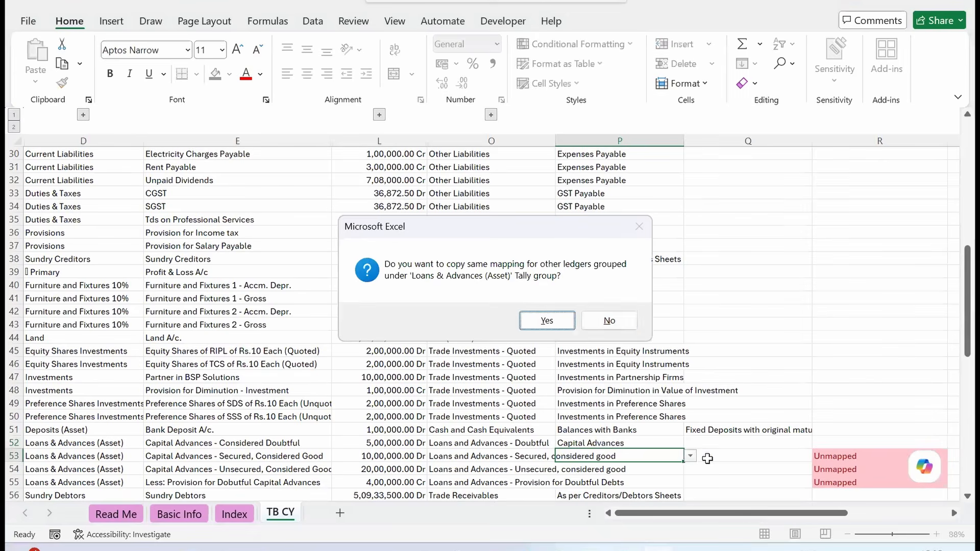
pyautogui.press('Return')
pyautogui.press('Down')
pyautogui.press('Up')
pyautogui.press('Up')
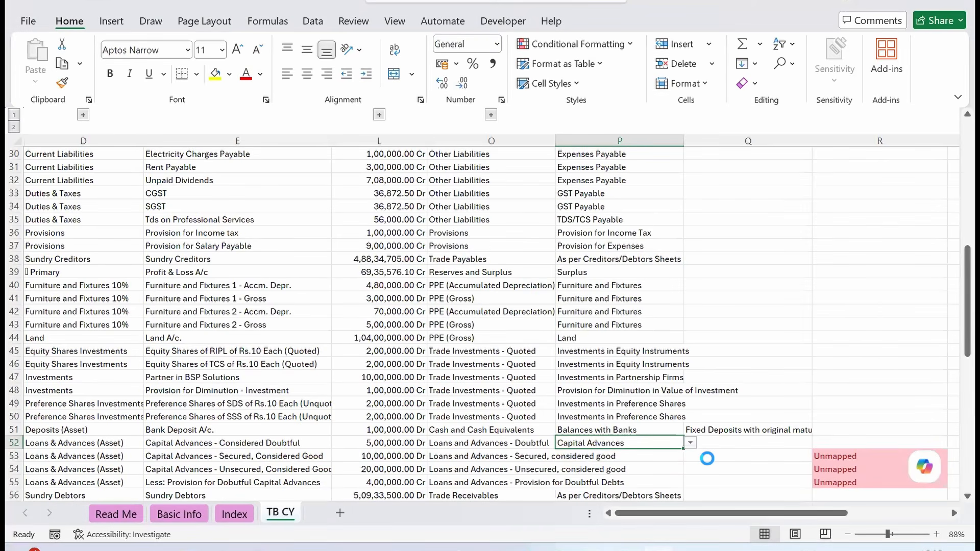
# Step: Copy the Capital Advances C2 mapping to the other three Loans & Advances (Asset) ledgers in rows 53 to 55
pyautogui.hotkey('ctrl', 'c')
pyautogui.press('Down')
pyautogui.hotkey('shift', 'Down')
pyautogui.hotkey('shift', 'Down')
pyautogui.hotkey('ctrl', 'v')
pyautogui.press('Down')
pyautogui.press('Down')
pyautogui.press('Down')
pyautogui.press('Down')
pyautogui.press('Down')
pyautogui.press('Down')
pyautogui.press('Escape')
# Step: Check the Tally group, closing balance, and C1 and C2 mapping of the Sundry Debtors ledger
pyautogui.press('Up')
pyautogui.press('Up')
pyautogui.press('Up')
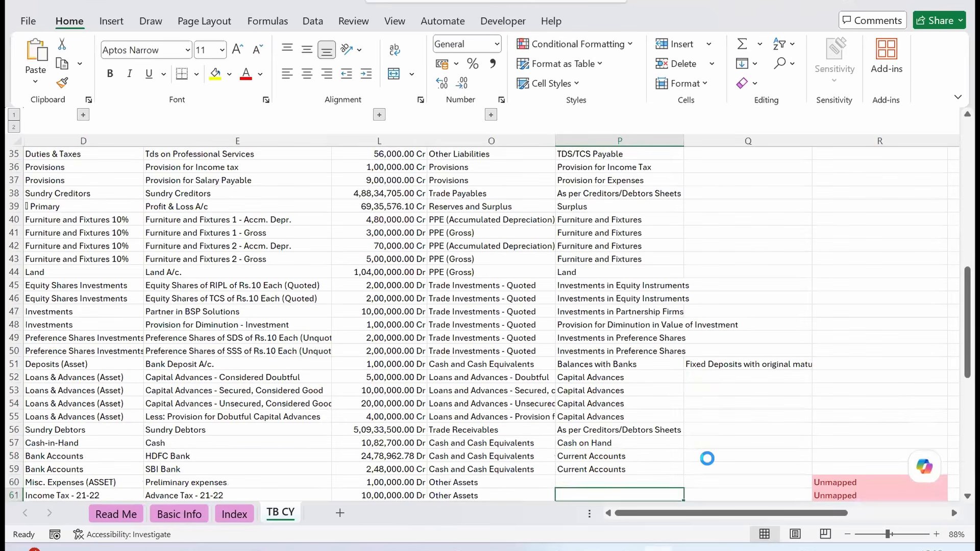
pyautogui.press('Left')
pyautogui.press('Up')
pyautogui.press('Up')
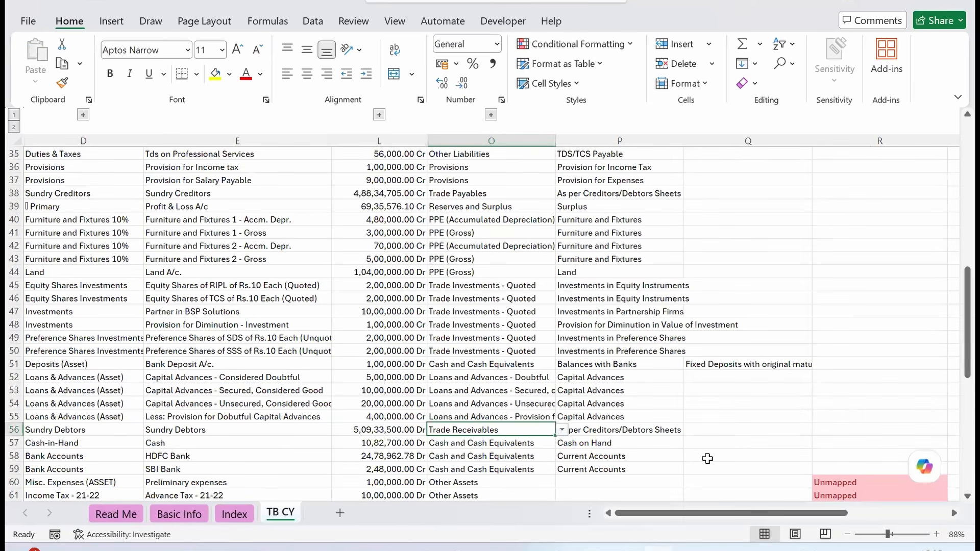
pyautogui.press('Left')
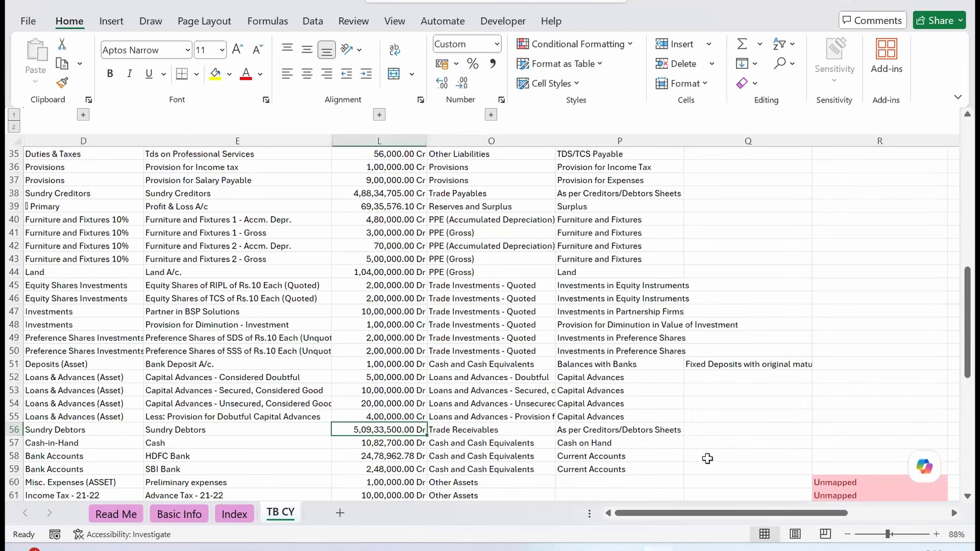
pyautogui.press('Left')
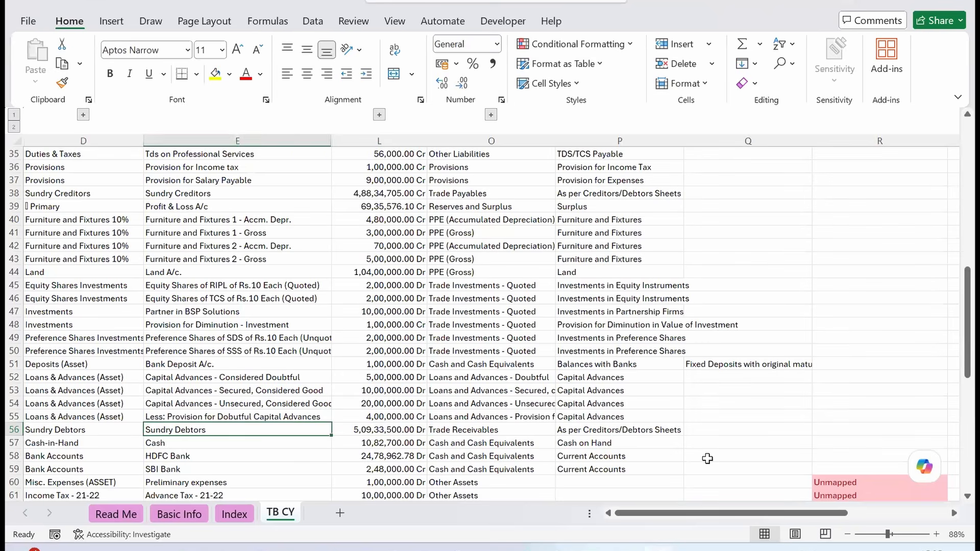
pyautogui.press('Right')
pyautogui.press('Right')
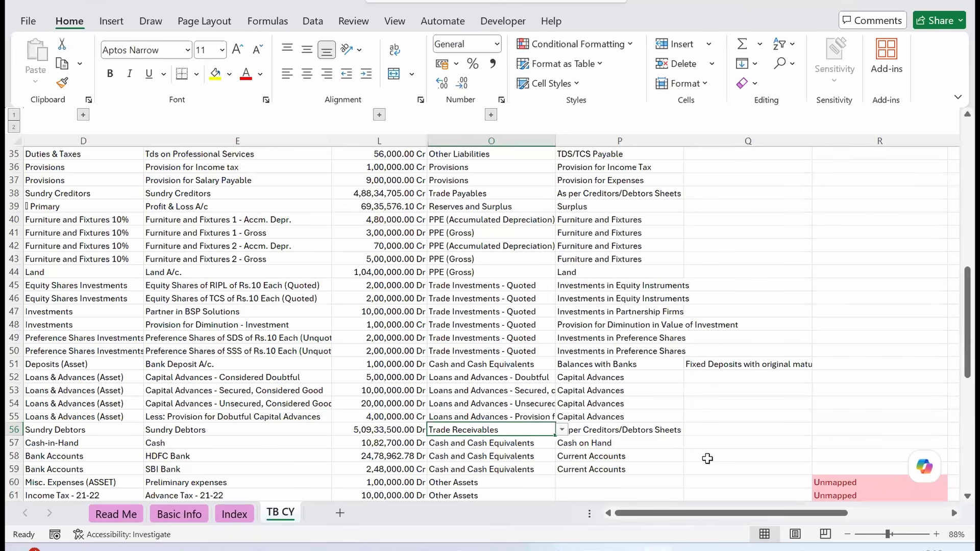
pyautogui.press('Right')
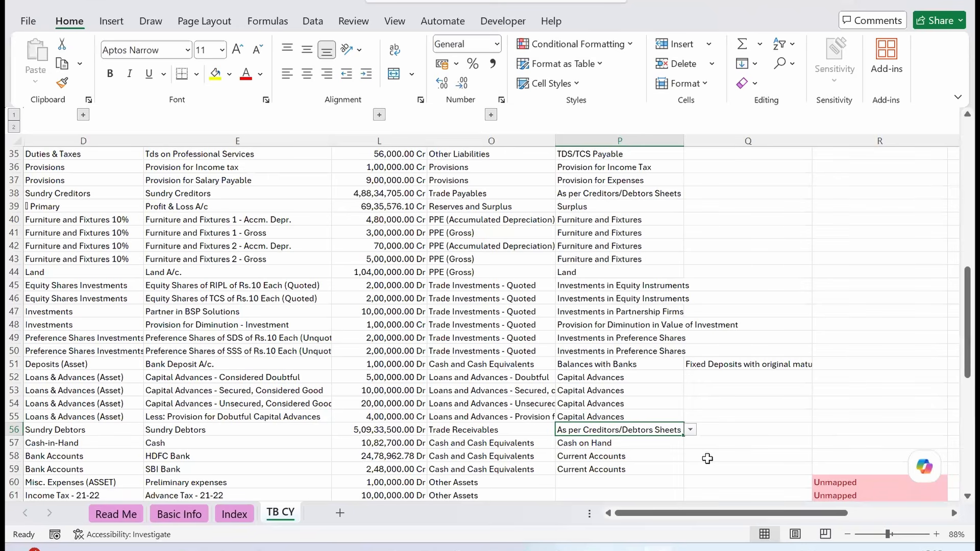
pyautogui.press('Left')
pyautogui.press('Left')
pyautogui.press('Left')
pyautogui.press('Left')
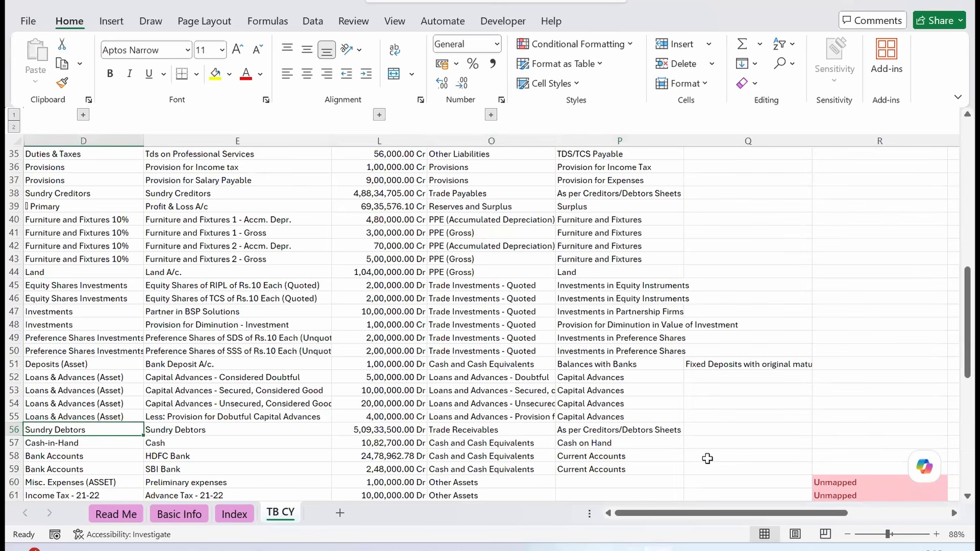
# Step: Set C2 of the HDFC Bank ledger to Balances with Banks and copy the mapping to the other Bank Accounts ledger
pyautogui.press('Right')
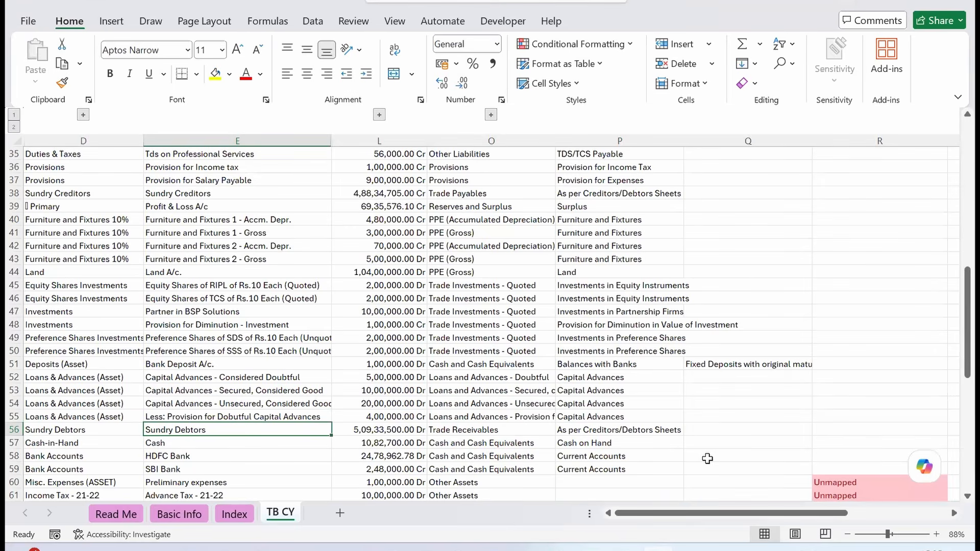
pyautogui.press('Right')
pyautogui.press('Right')
pyautogui.press('Right')
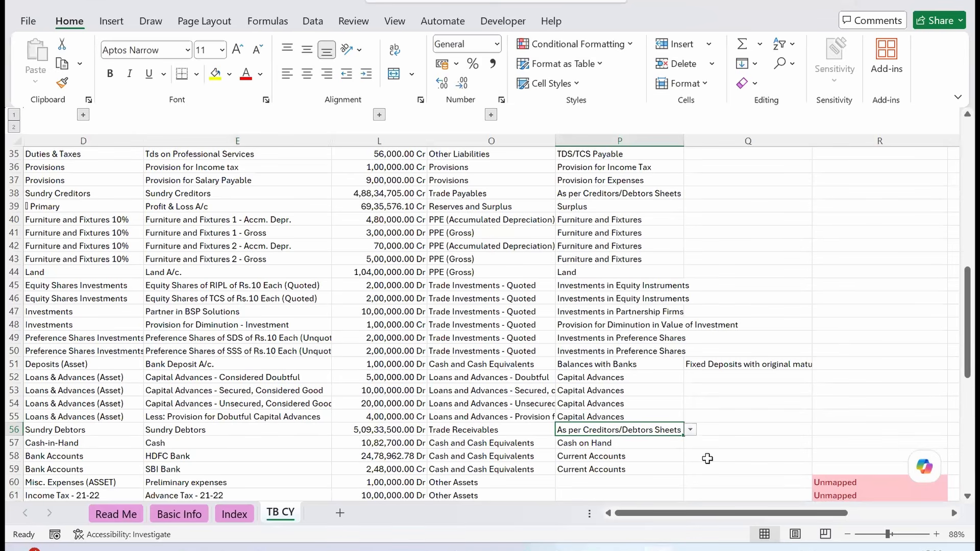
pyautogui.press('Down')
pyautogui.press('Down')
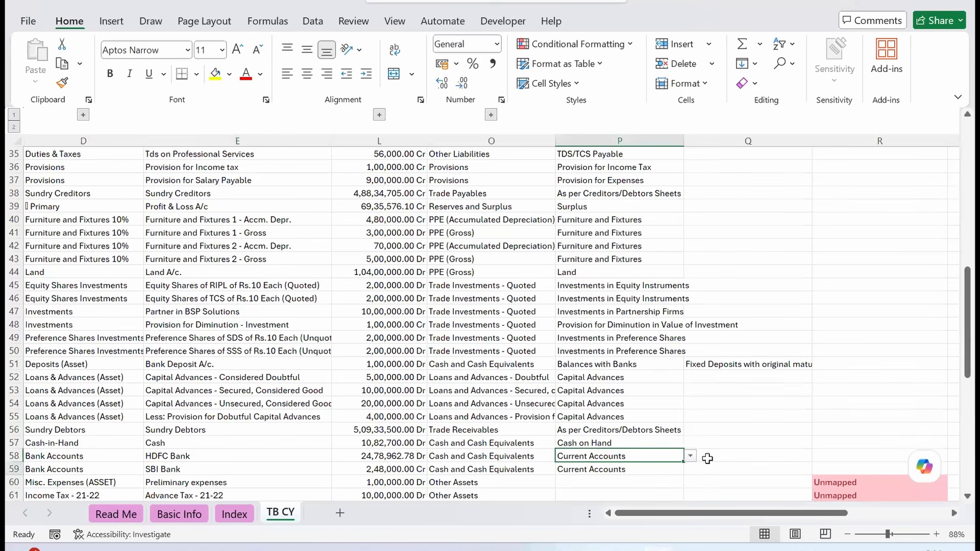
pyautogui.hotkey('alt', 'Down')
pyautogui.press('Down')
pyautogui.press('Down')
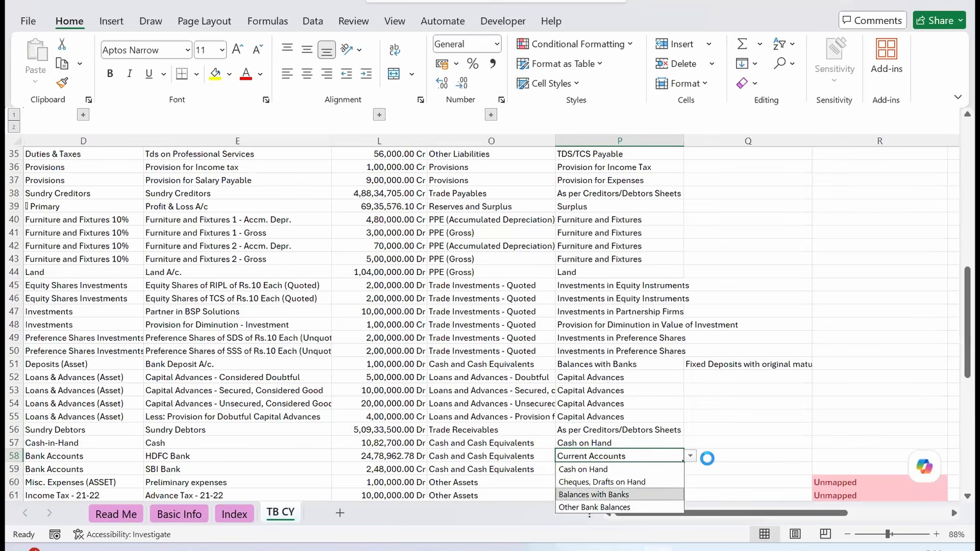
pyautogui.press('Return')
pyautogui.press('Left')
pyautogui.press('Return')
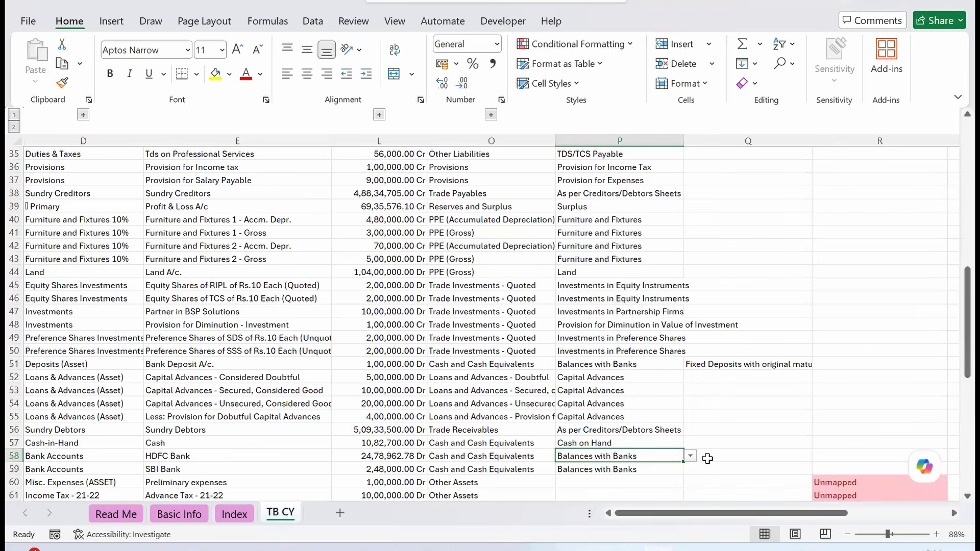
# Step: Set C3 of the HDFC Bank and SBI Bank ledgers to Current Accounts
pyautogui.press('Right')
pyautogui.hotkey('alt', 'Down')
pyautogui.press('Return')
pyautogui.press('Down')
pyautogui.hotkey('alt', 'Down')
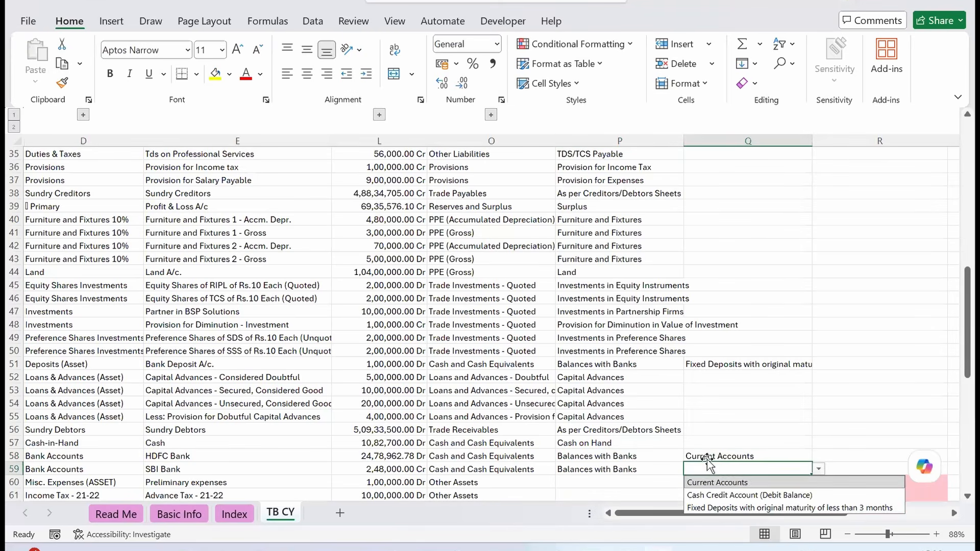
pyautogui.press('Return')
# Step: Examine the Tally group, ledger name, closing balance and C1 mapping of the Preliminary expenses ledger in row 60
pyautogui.press('Down')
pyautogui.press('Left')
pyautogui.press('Left')
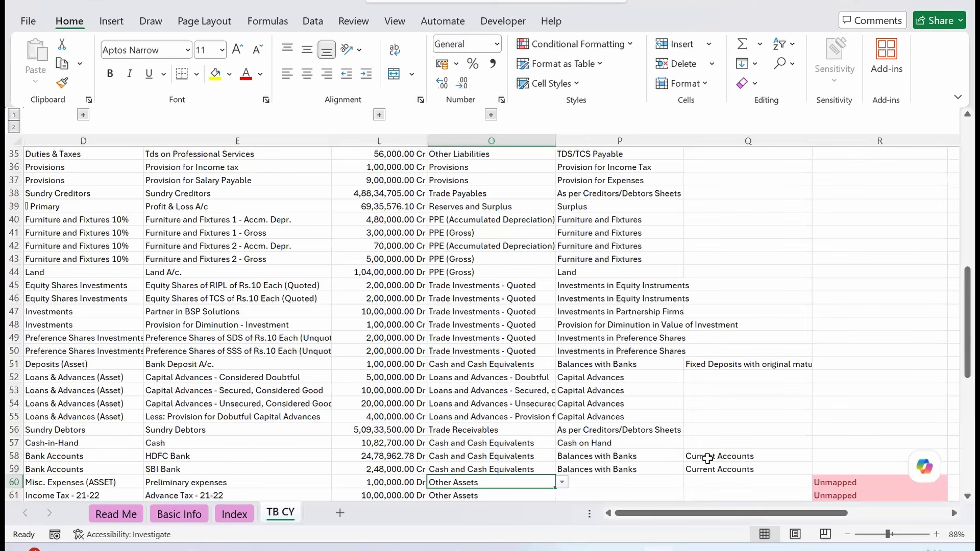
pyautogui.press('Left')
pyautogui.press('Left')
pyautogui.press('Left')
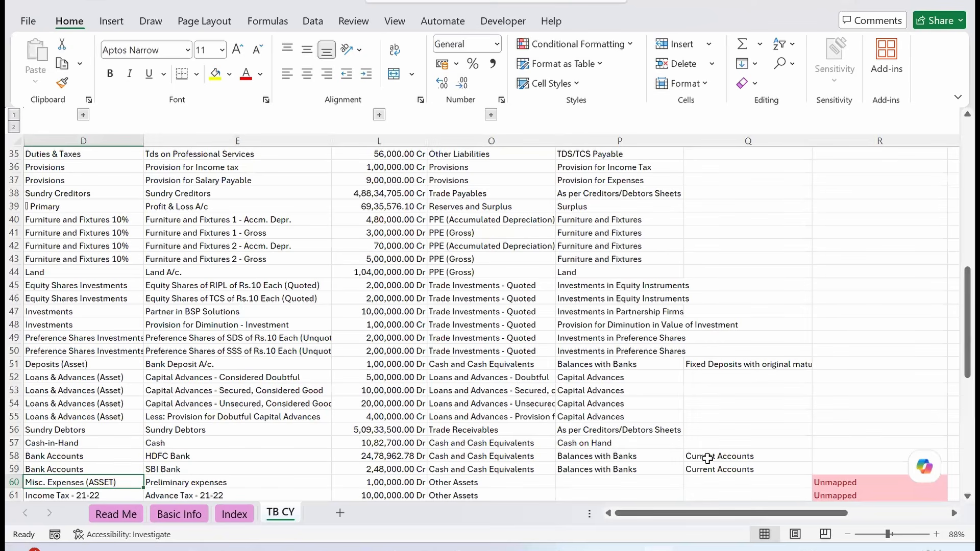
pyautogui.press('Right')
pyautogui.press('Right')
pyautogui.press('Right')
pyautogui.press('Right')
pyautogui.scroll(-1, 707, 458)
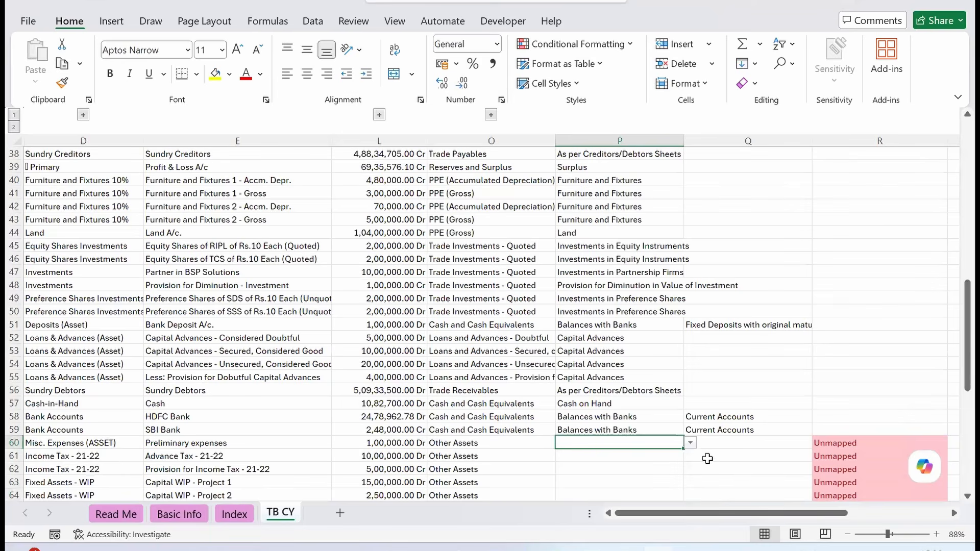
pyautogui.press('Left')
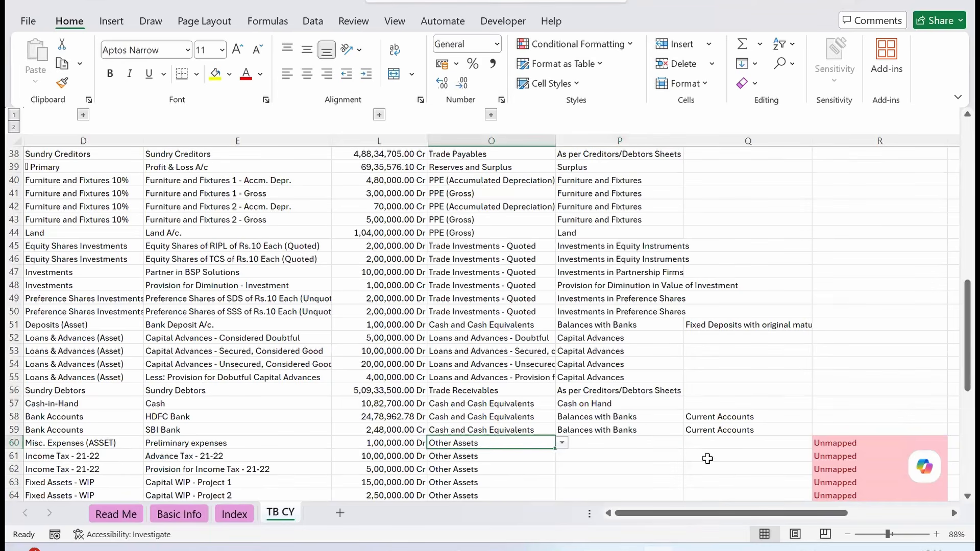
pyautogui.press('Left')
pyautogui.press('Left')
pyautogui.press('Left')
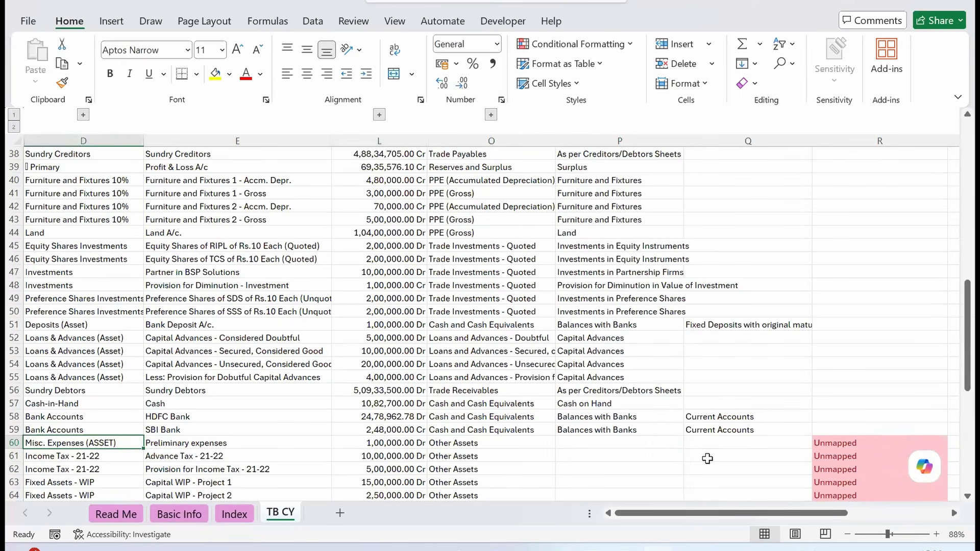
# Step: Set C2 of the Preliminary expenses ledger to Prepaid Expenses
pyautogui.press('Right')
pyautogui.press('Right')
pyautogui.press('Right')
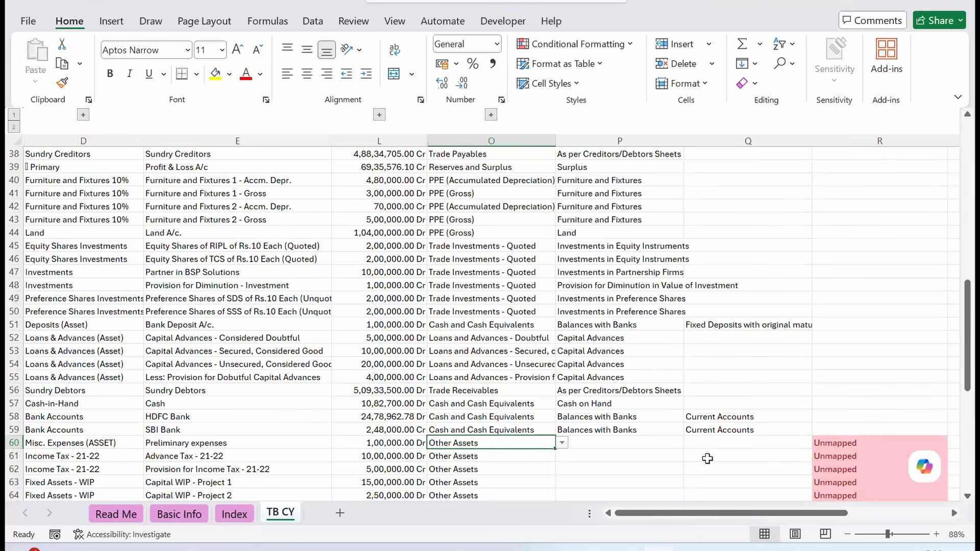
pyautogui.press('Right')
pyautogui.hotkey('alt', 'Down')
pyautogui.press('Down')
pyautogui.press('Down')
pyautogui.press('Down')
pyautogui.press('Return')
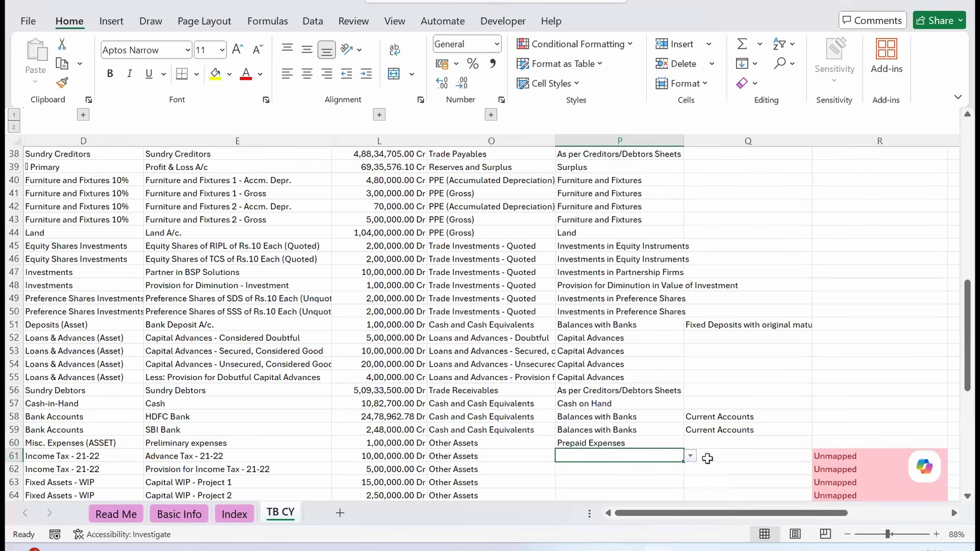
# Step: Set C2 of Advance Tax - 21-22 to Advance IT/TDS without copying the mapping to the group's other ledgers
pyautogui.press('Left')
pyautogui.press('Left')
pyautogui.press('Left')
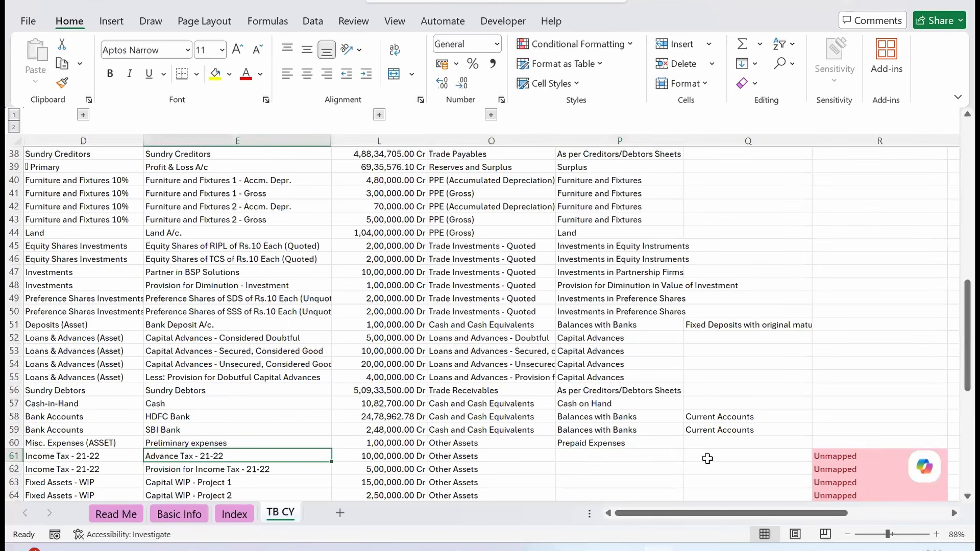
pyautogui.press('Right')
pyautogui.press('Right')
pyautogui.press('Right')
pyautogui.hotkey('alt', 'Down')
pyautogui.press('Return')
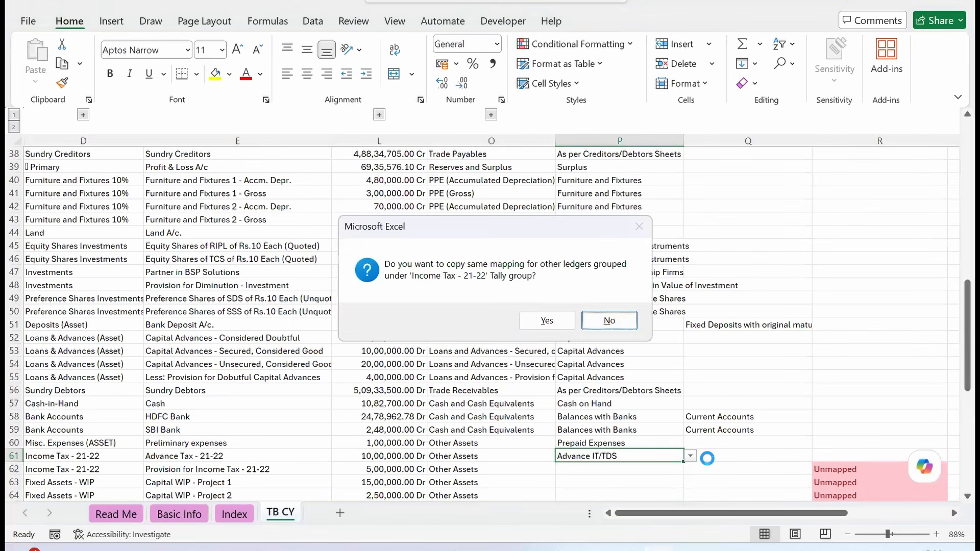
pyautogui.press('Return')
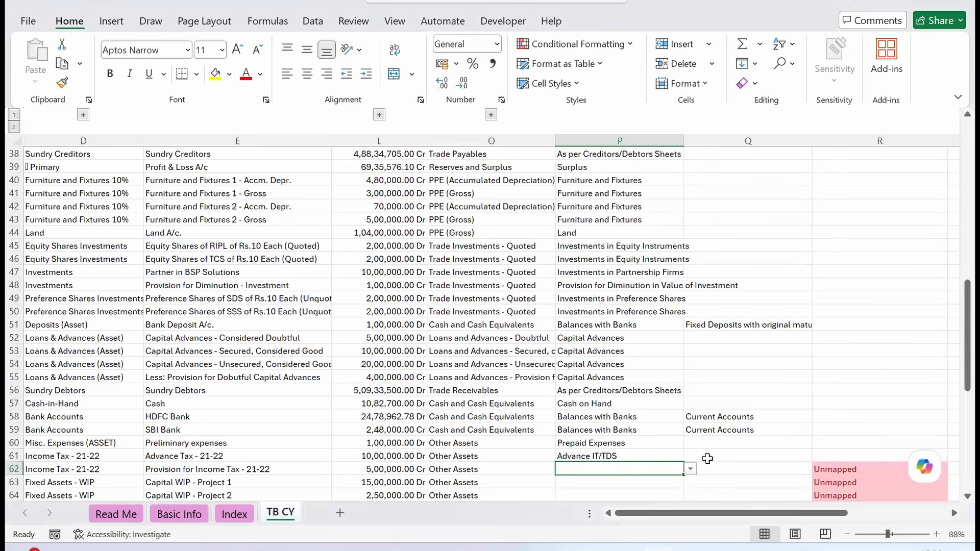
# Step: Change C1 of the Provision for Income Tax - 21-22 ledger to Provisions
pyautogui.press('Left')
pyautogui.hotkey('alt', 'Down')
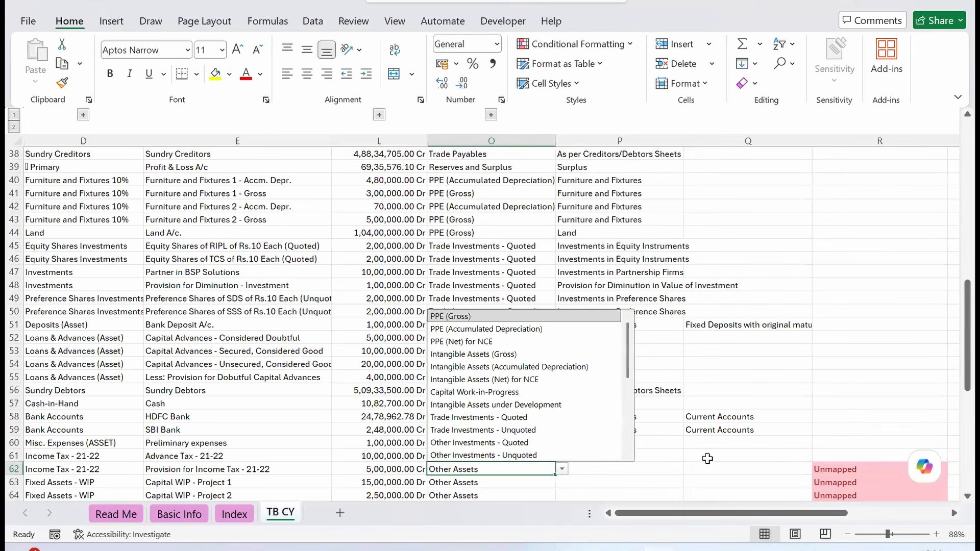
pyautogui.press('Down')
pyautogui.press('Down')
pyautogui.press('Down')
pyautogui.press('Down')
pyautogui.press('Down')
pyautogui.press('Down')
pyautogui.press('Down')
pyautogui.press('Down')
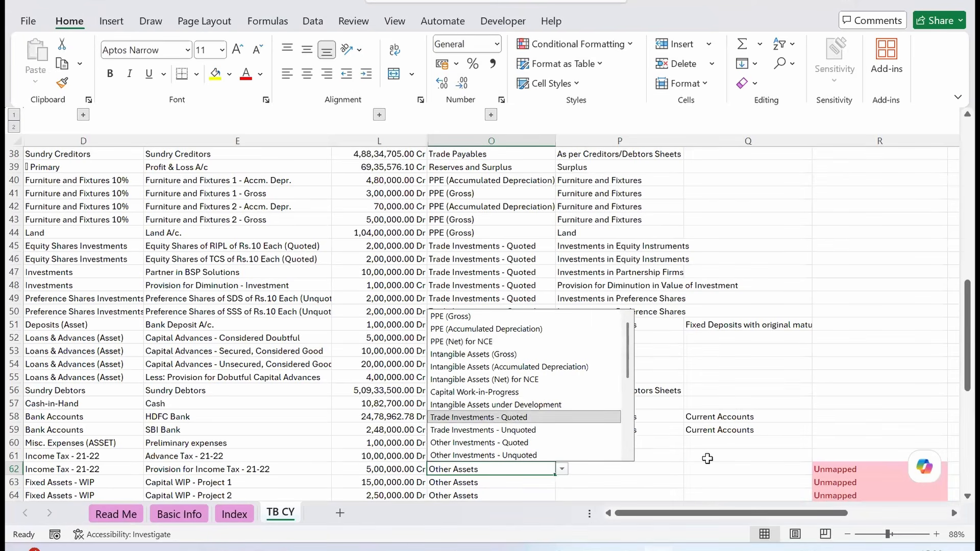
pyautogui.press('Down')
pyautogui.press('Down')
pyautogui.press('Down')
pyautogui.press('Down')
pyautogui.write('pro')
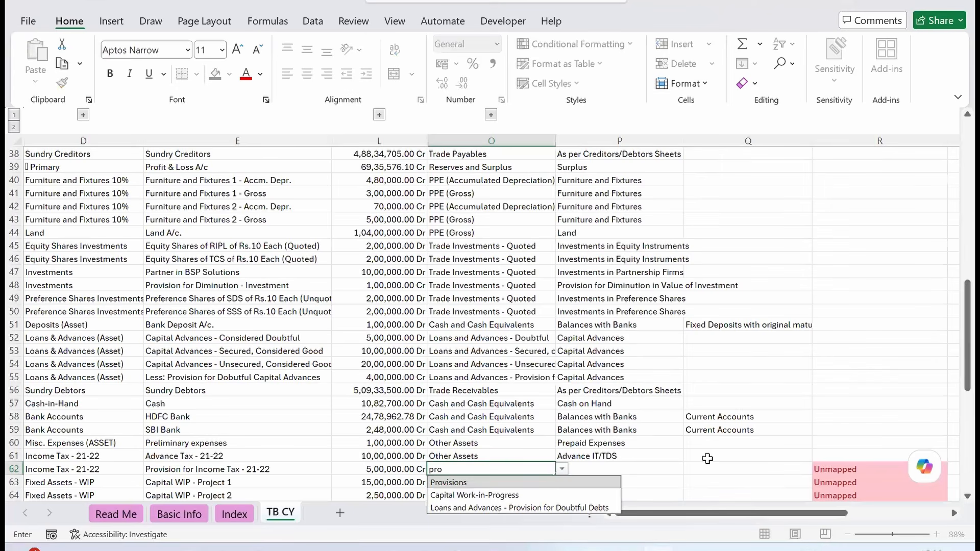
pyautogui.press('Tab')
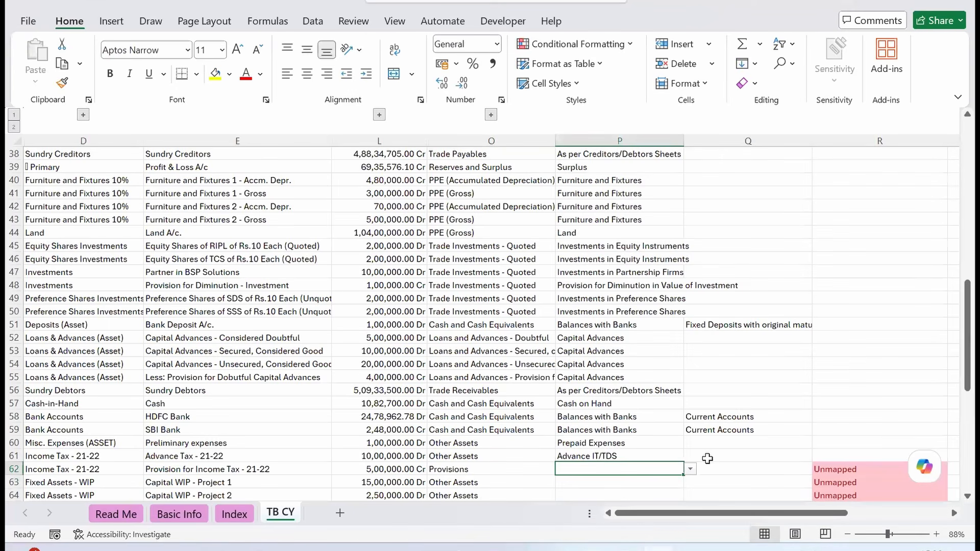
# Step: Set C2 of Provision for Income Tax - 21-22 to Provision for Income Tax and accept copying the mapping within its Tally group
pyautogui.hotkey('alt', 'Down')
pyautogui.press('Down')
pyautogui.press('Down')
pyautogui.press('Return')
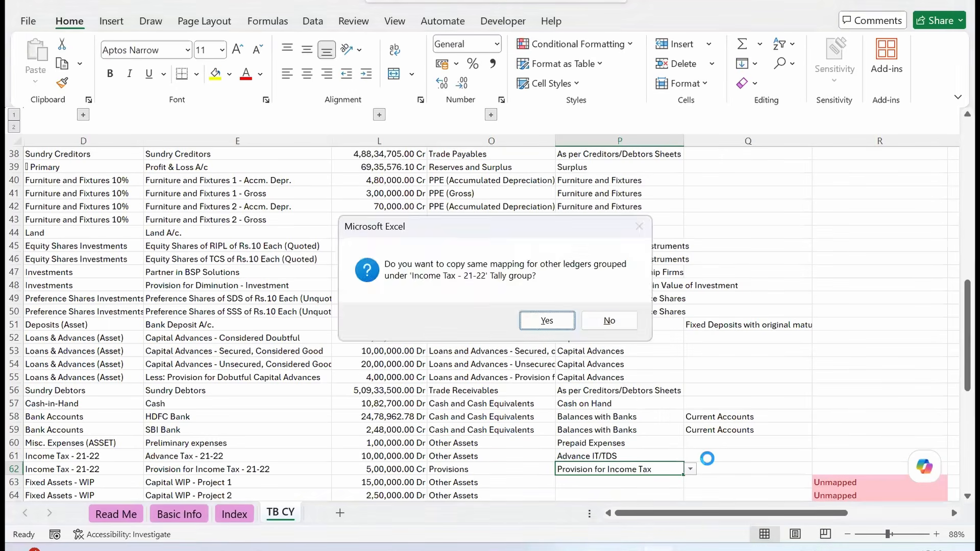
pyautogui.press('Return')
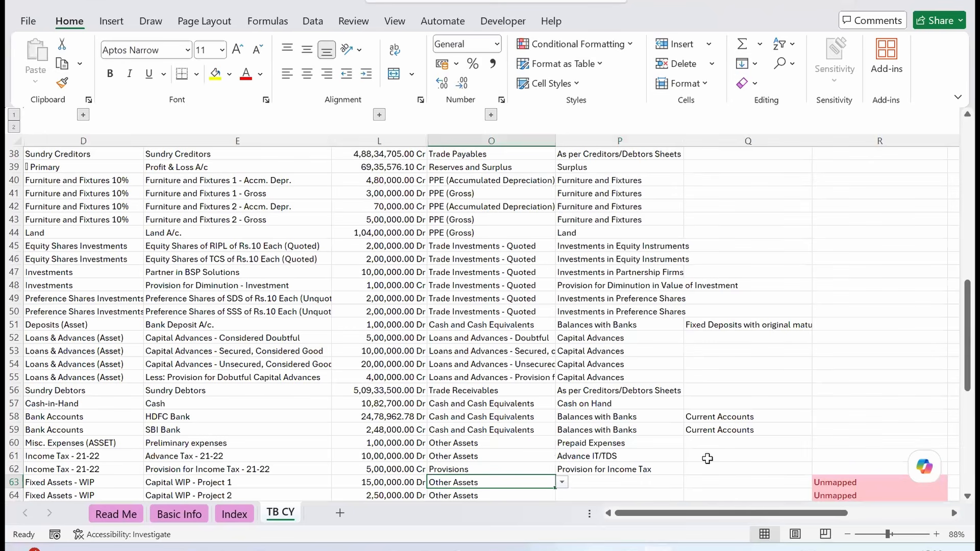
# Step: Review the Tally groups and ledgers of the unmapped Fixed Assets - WIP and Computer Software rows 63 to 66
pyautogui.press('Home')
pyautogui.press('Down')
pyautogui.press('Down')
pyautogui.press('Down')
pyautogui.press('Down')
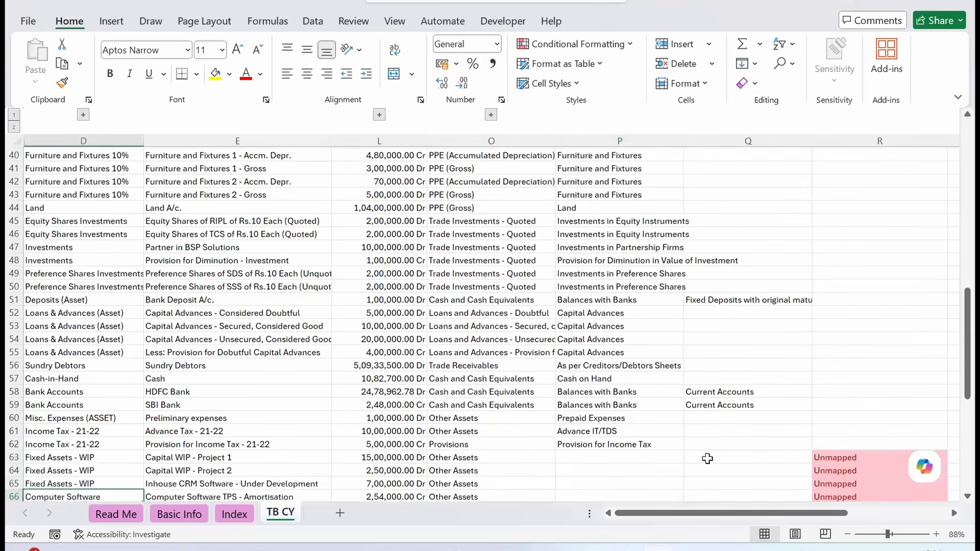
pyautogui.press('Up')
pyautogui.press('Up')
pyautogui.press('Up')
pyautogui.press('Up')
# Step: Set C1 of Capital WIP - Project 1 and Project 2 to Capital Work-in-Progress, and of Inhouse CRM Software to Intangible Assets under Development
pyautogui.press('Right')
pyautogui.press('Right')
pyautogui.press('Right')
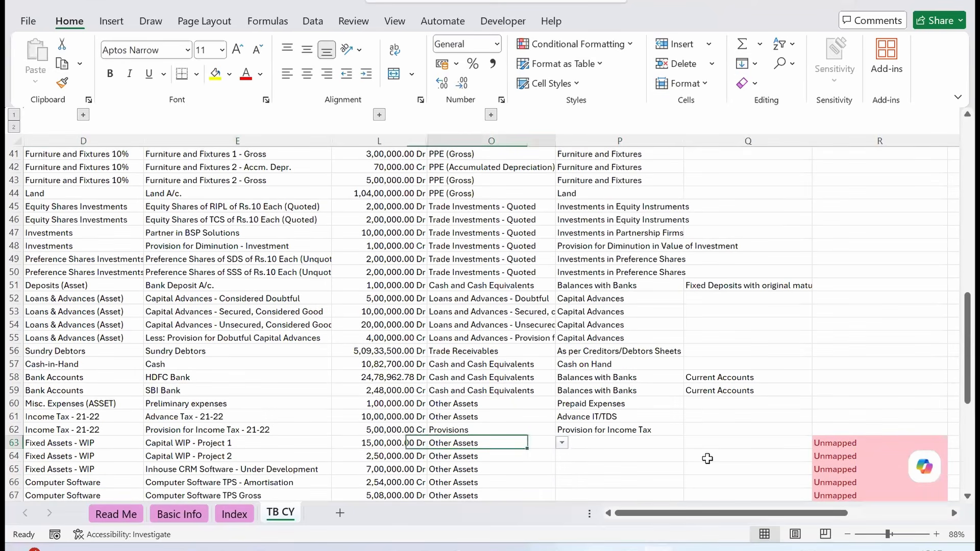
pyautogui.write('cap')
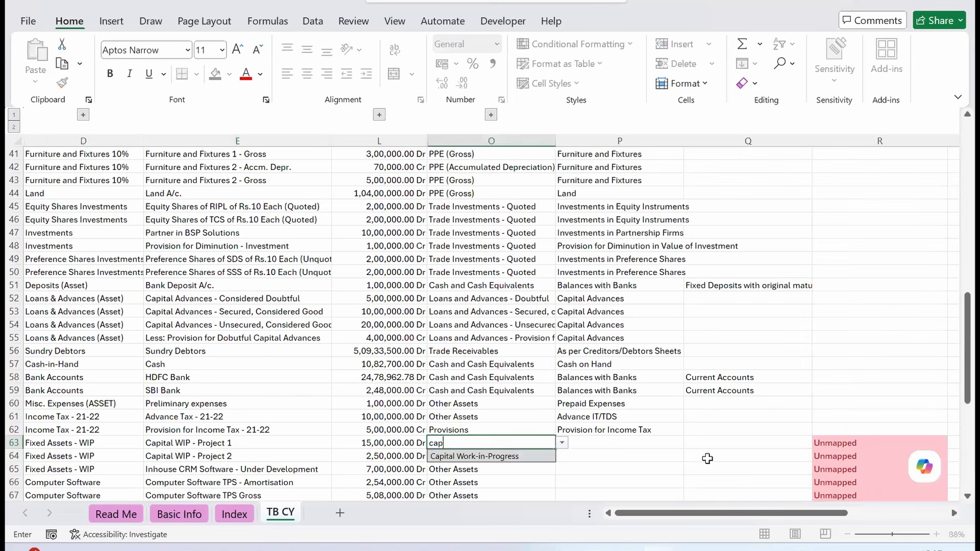
pyautogui.press('Return')
pyautogui.write('cap')
pyautogui.press('Return')
pyautogui.write('un')
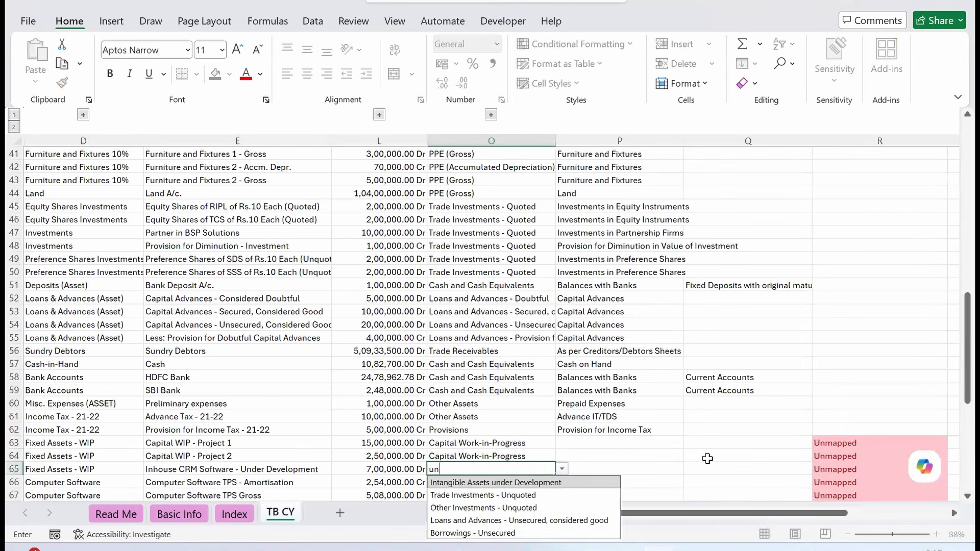
pyautogui.press('Return')
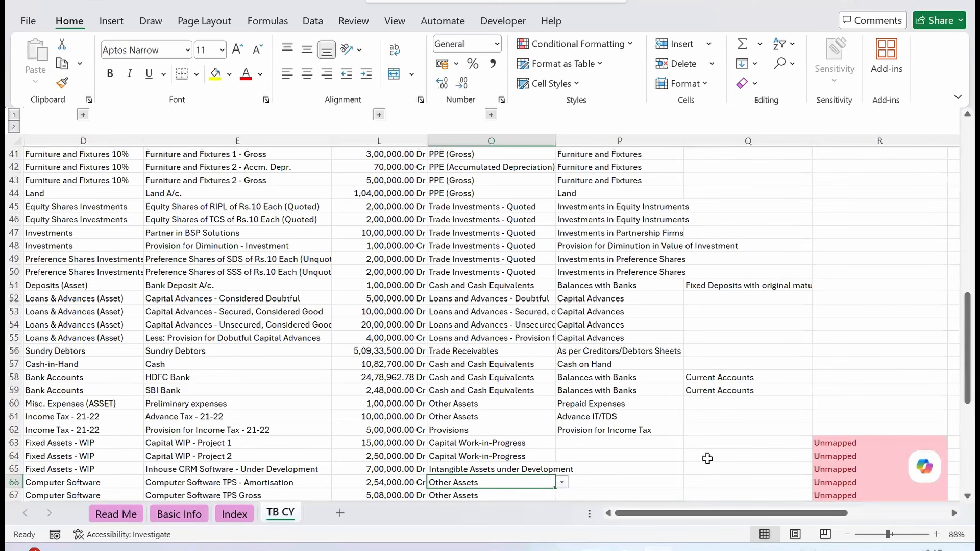
# Step: Set C1 of Computer Software TPS - Amortisation to Intangible Assets (Accumulated Depreciation), and of Computer Software TPS Gross and Goodwill to Intangible Assets (Gross)
pyautogui.write('in')
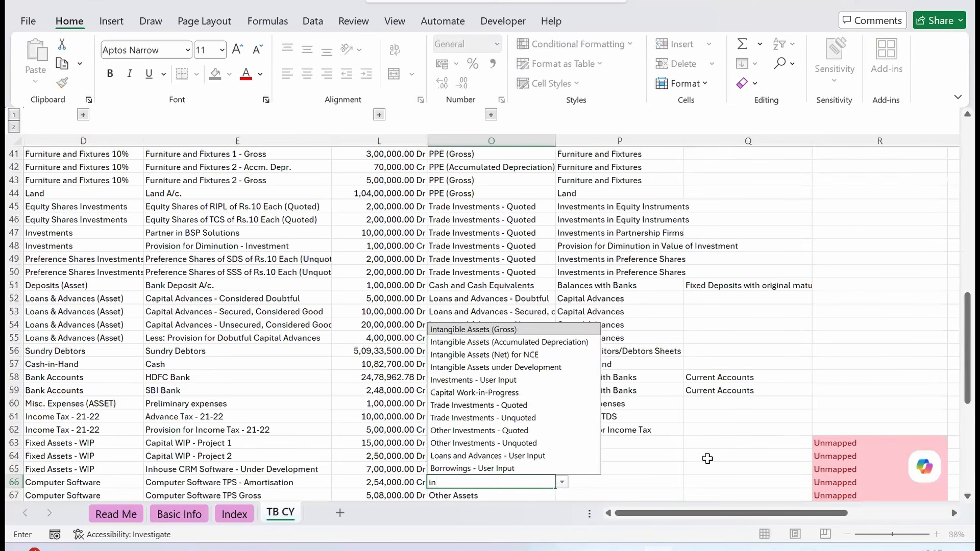
pyautogui.press('Return')
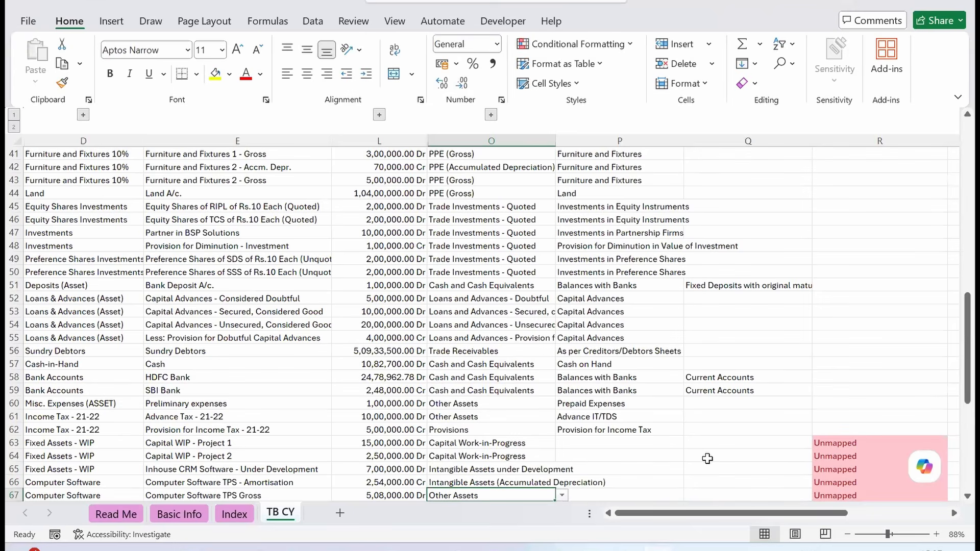
pyautogui.write('in')
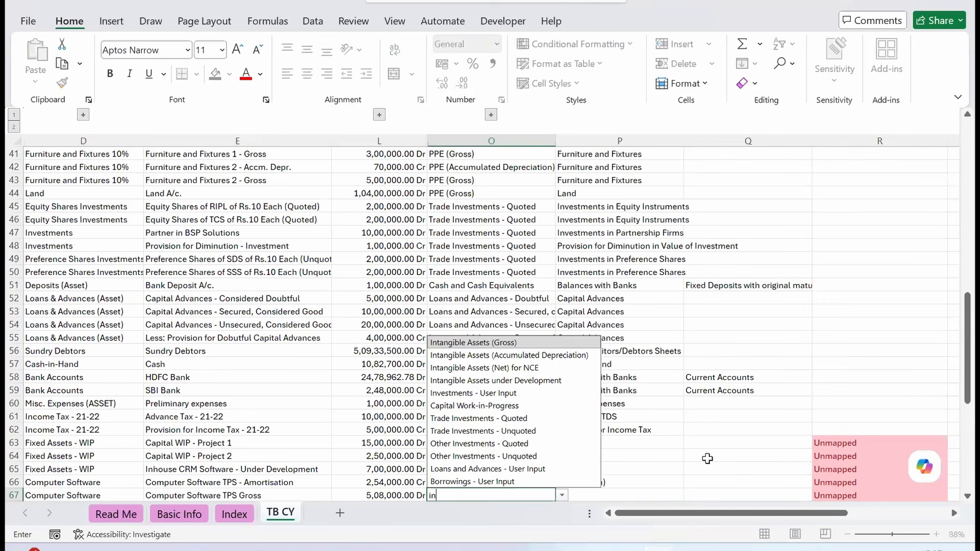
pyautogui.press('Return')
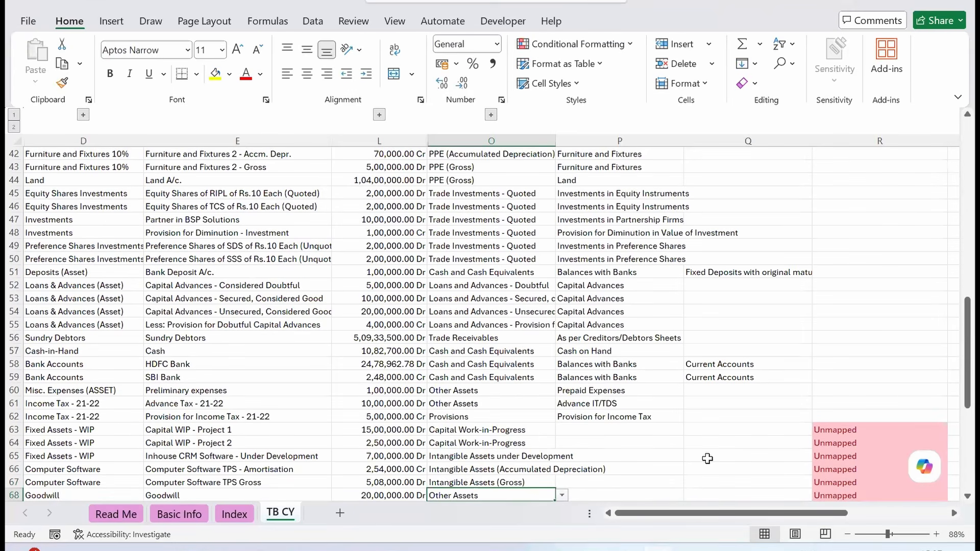
pyautogui.write('in')
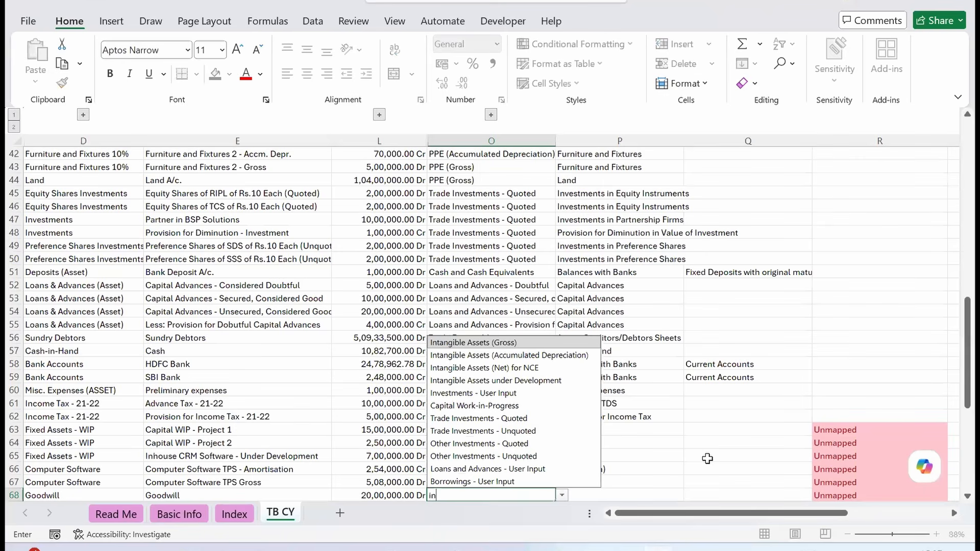
pyautogui.press('Return')
# Step: Set C2 of Capital WIP - Project 1 to Project in Progress and decline copying the mapping within its Tally group
pyautogui.press('Up')
pyautogui.press('Up')
pyautogui.press('Up')
pyautogui.press('Up')
pyautogui.press('Up')
pyautogui.press('Up')
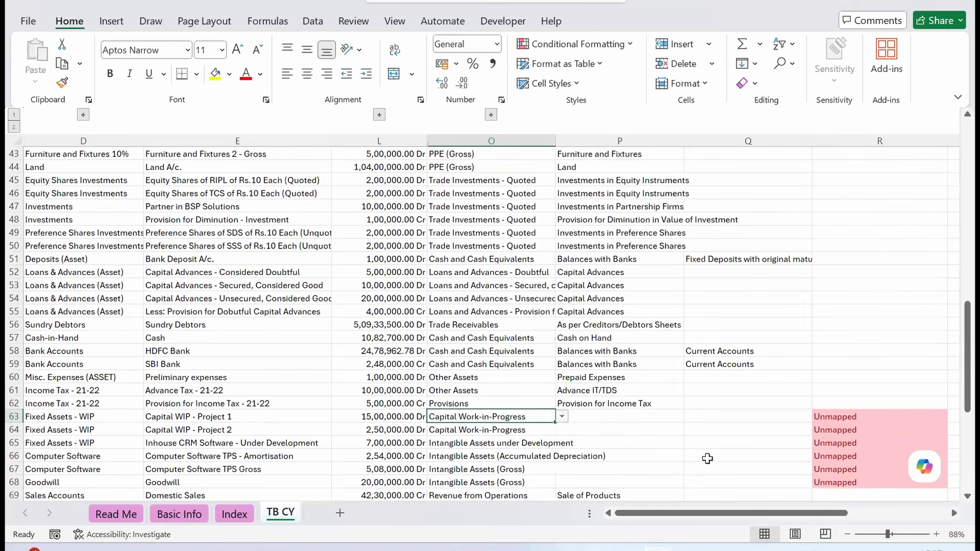
pyautogui.press('Right')
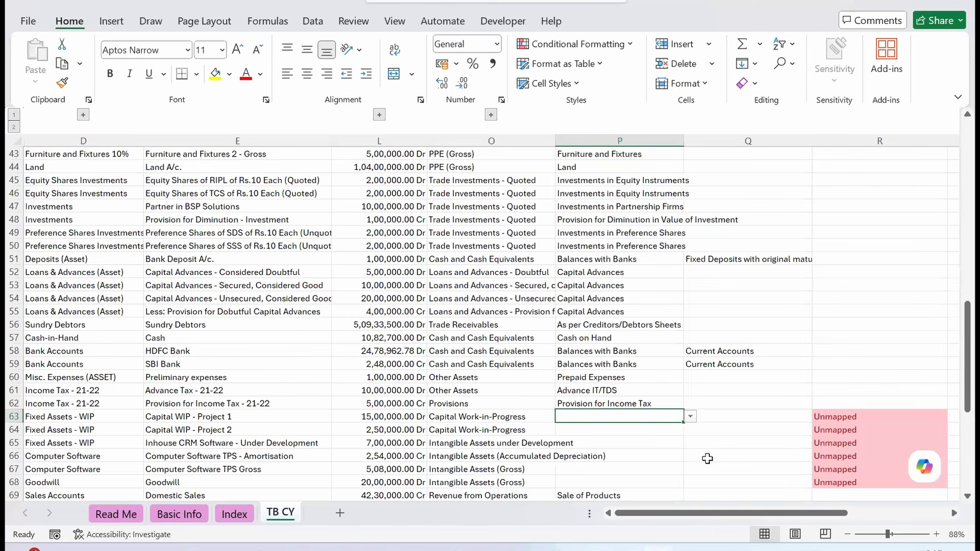
pyautogui.hotkey('alt', 'Down')
pyautogui.press('Down')
pyautogui.press('Return')
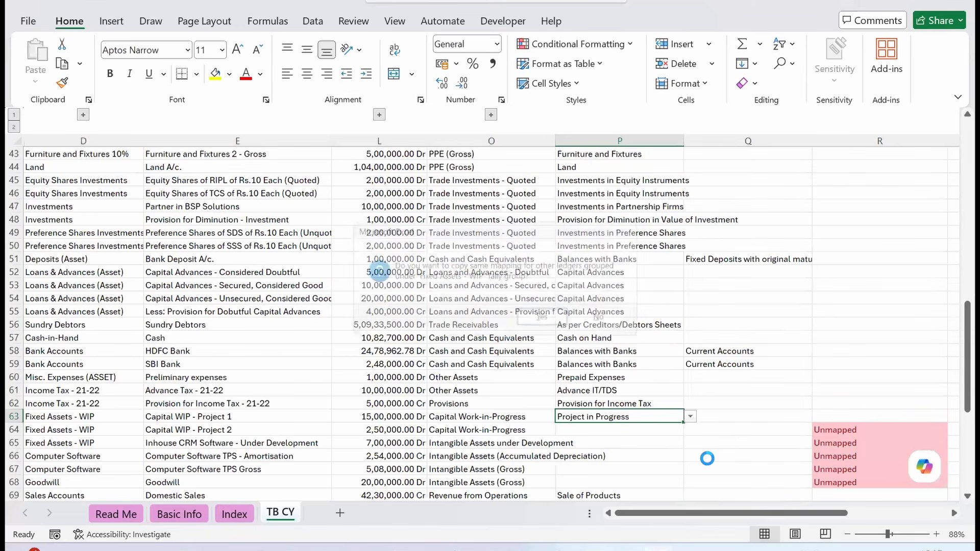
pyautogui.press('Right')
pyautogui.press('Return')
# Step: Set C2 of Capital WIP - Project 2 to Project in Progress, and of Inhouse CRM Software to Projects temporarily suspended
pyautogui.press('Down')
pyautogui.hotkey('alt', 'Down')
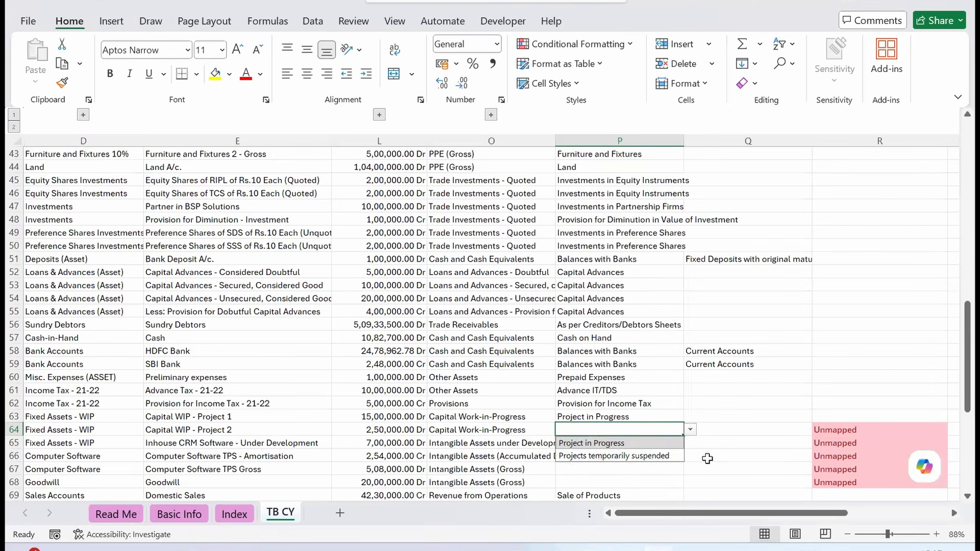
pyautogui.press('Return')
pyautogui.press('Down')
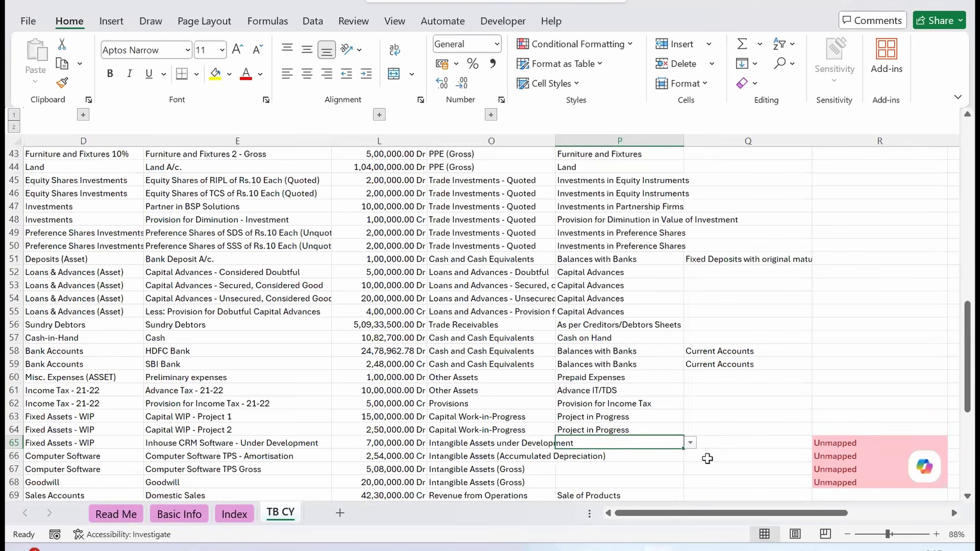
pyautogui.hotkey('alt', 'Down')
pyautogui.press('Down')
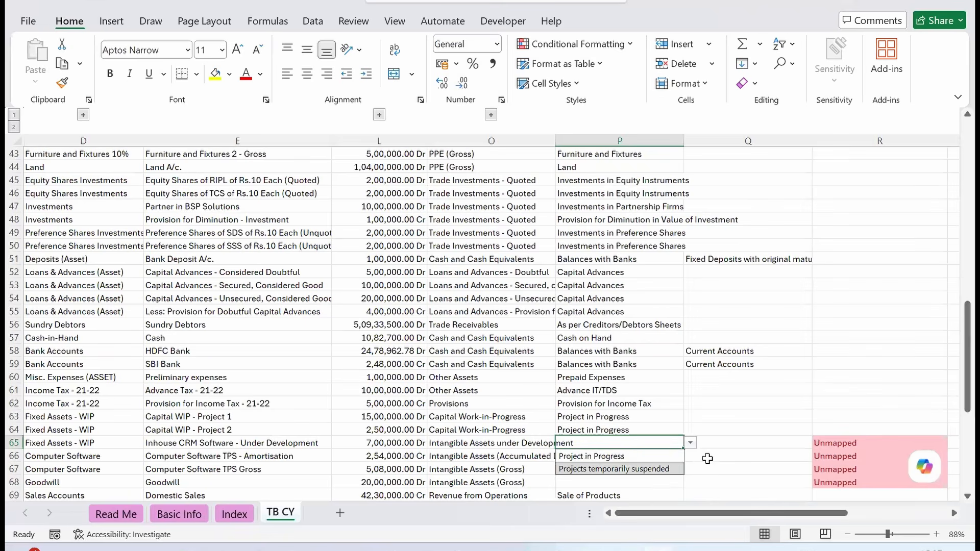
pyautogui.press('Return')
pyautogui.press('Return')
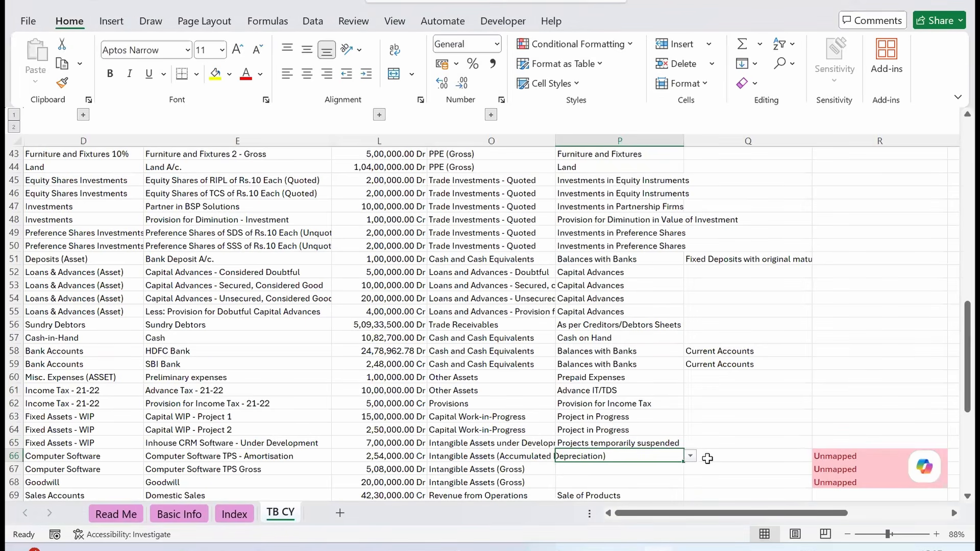
# Step: Set C2 of both Computer Software TPS ledgers to Computer Software, and of the Goodwill ledger to Goodwill
pyautogui.write('c')
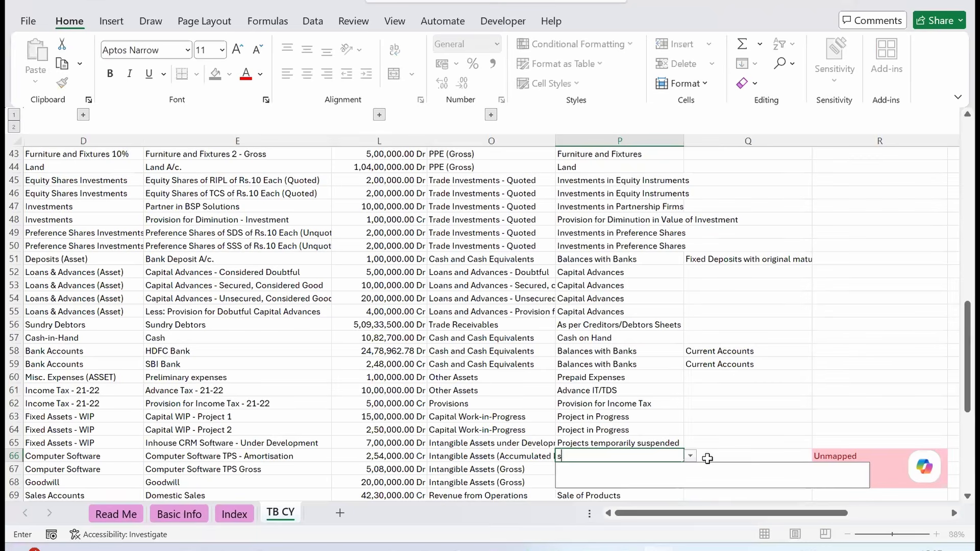
pyautogui.press('Down')
pyautogui.press('Return')
pyautogui.press('Return')
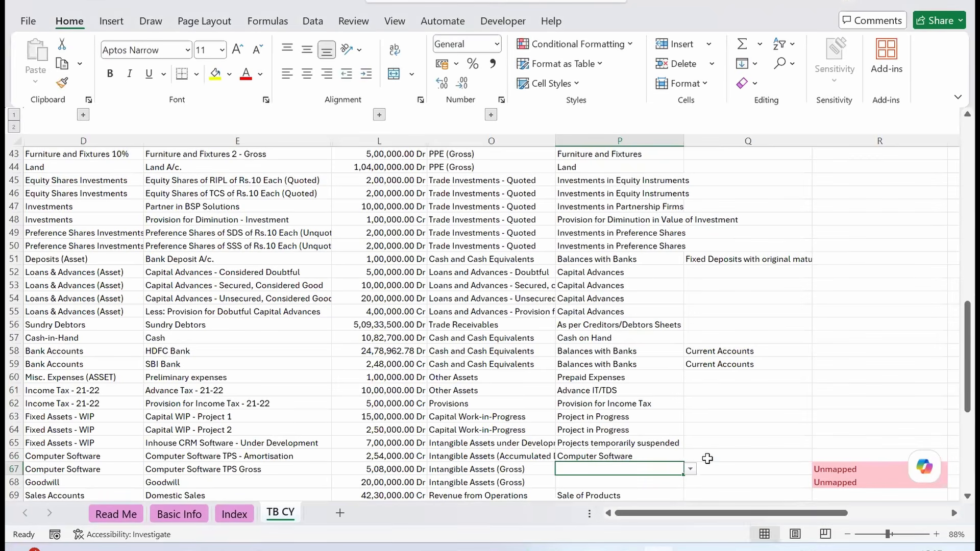
pyautogui.write('c')
pyautogui.press('Down')
pyautogui.press('Return')
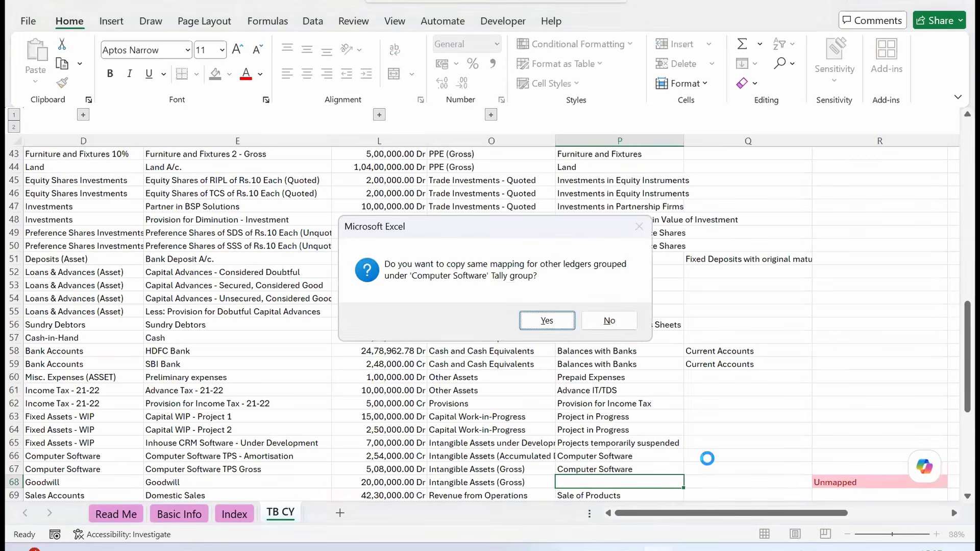
pyautogui.press('Return')
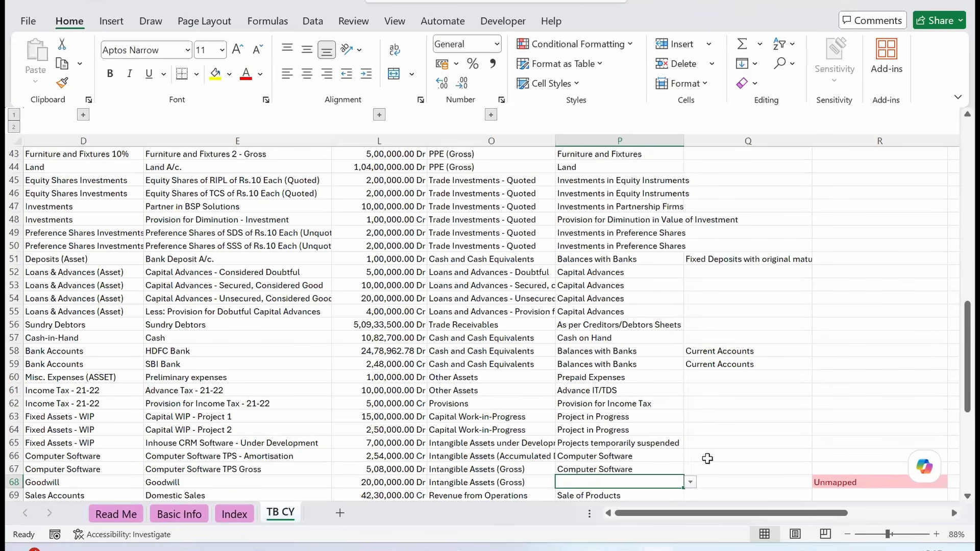
pyautogui.write('g')
pyautogui.press('Down')
pyautogui.press('Return')
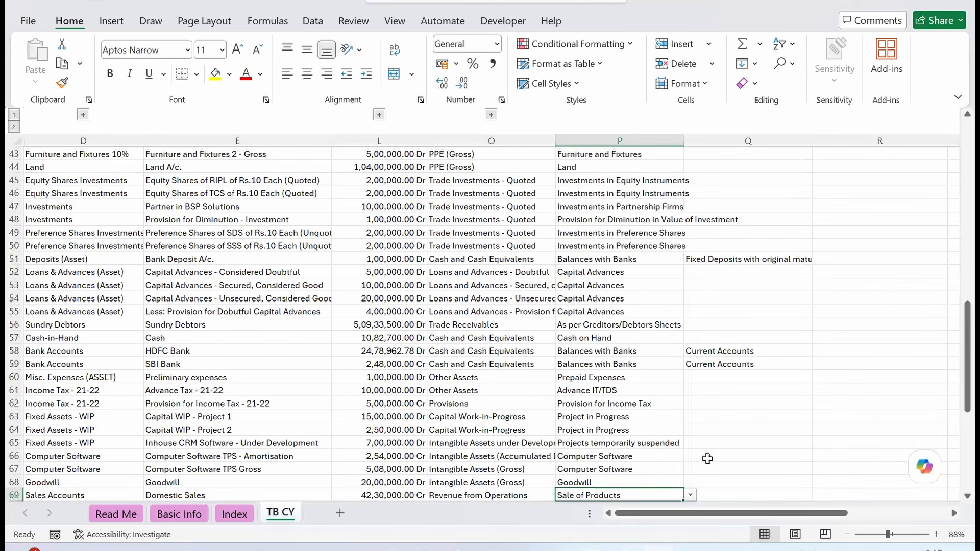
# Step: Enter Domestic Sales and Export Sales as C3 of the matching sales ledgers, adding both to the pre-defined list without copying within the Tally group
pyautogui.scroll(-1, 707, 458)
pyautogui.click(706, 457)
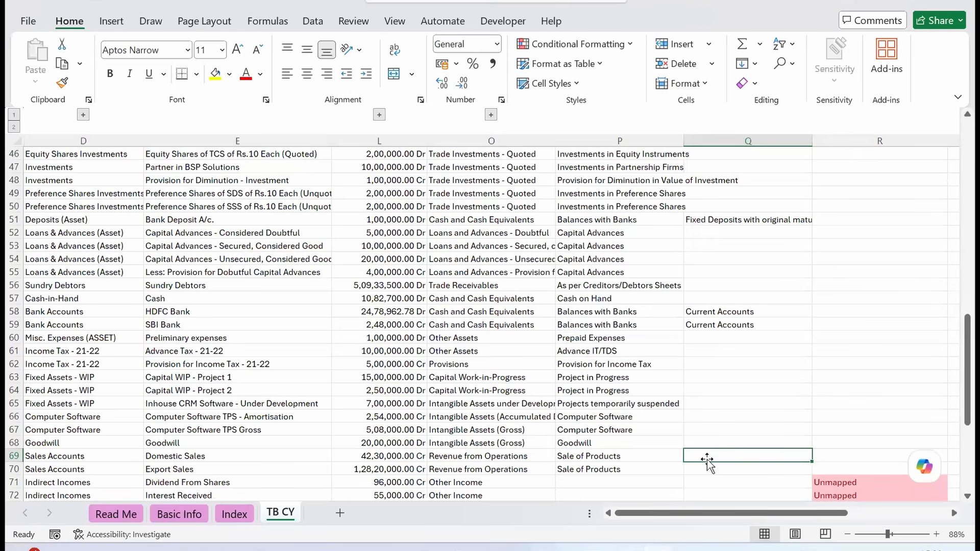
pyautogui.write('Domestic Sales')
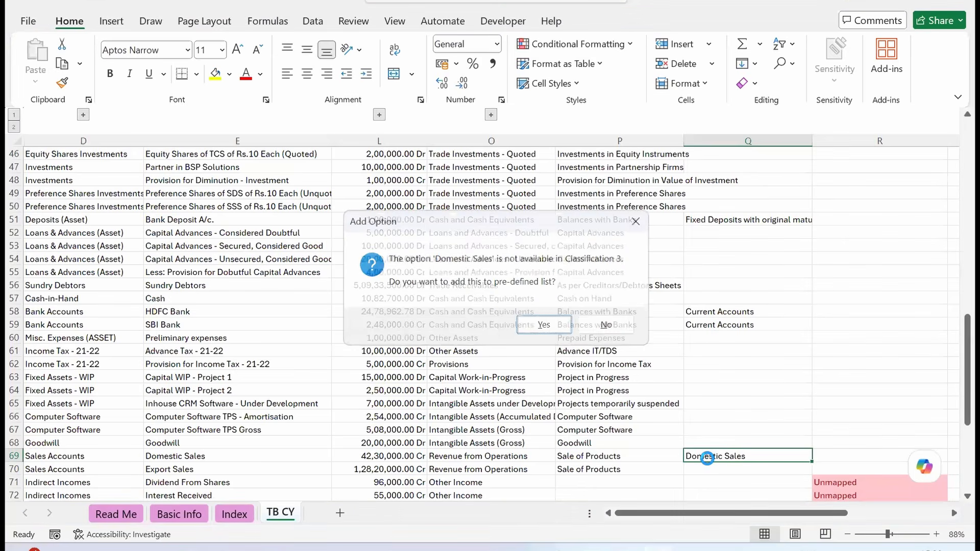
pyautogui.press('Return')
pyautogui.press('Right')
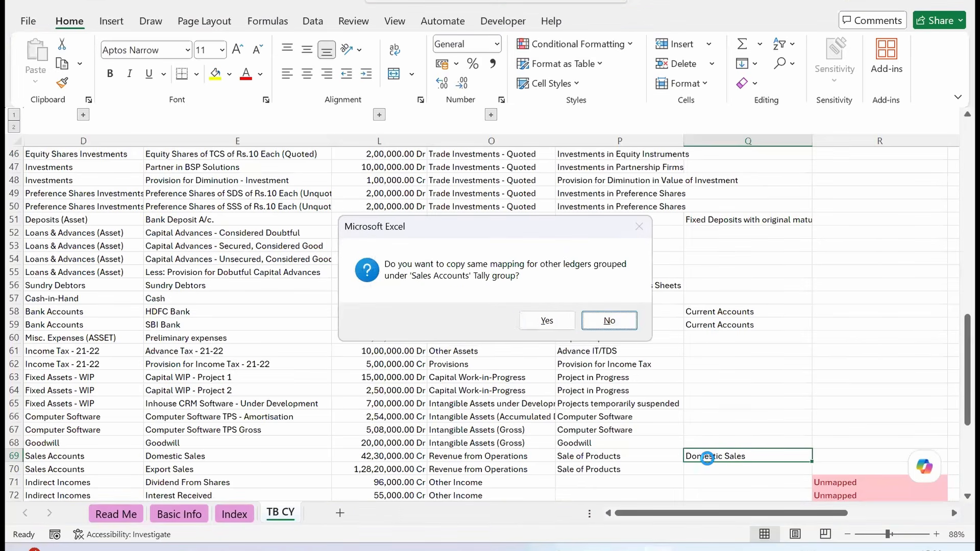
pyautogui.press('Return')
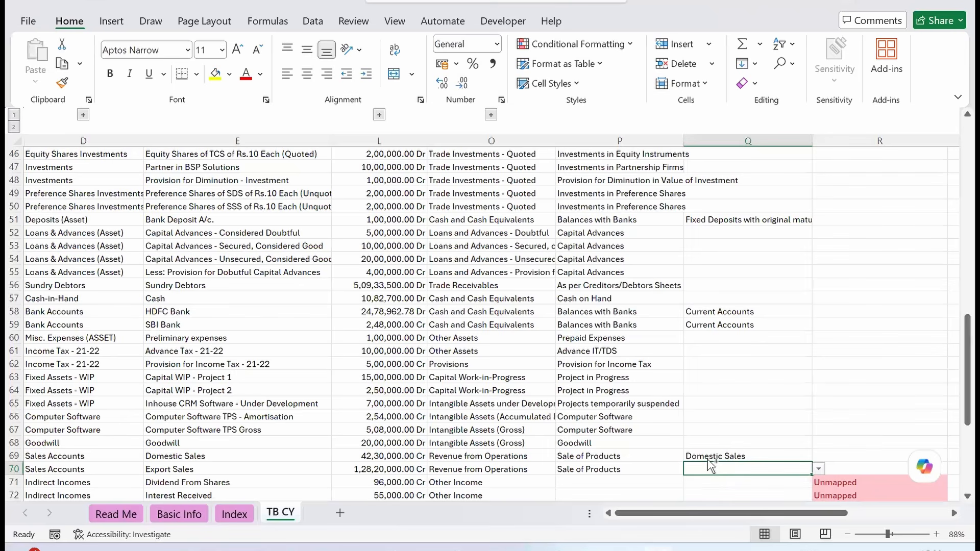
pyautogui.write('Export Sales')
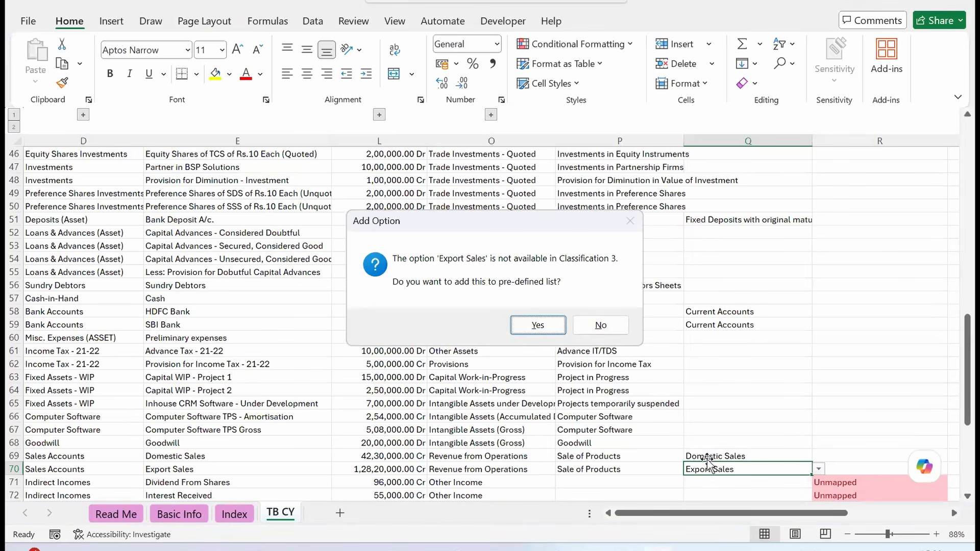
pyautogui.press('Return')
# Step: Set C2 of Dividend From Shares to Dividend Income, decline the group copy, and set C2 of Interest Received to Interest Income
pyautogui.press('Left')
pyautogui.press('Left')
pyautogui.press('Left')
pyautogui.press('Left')
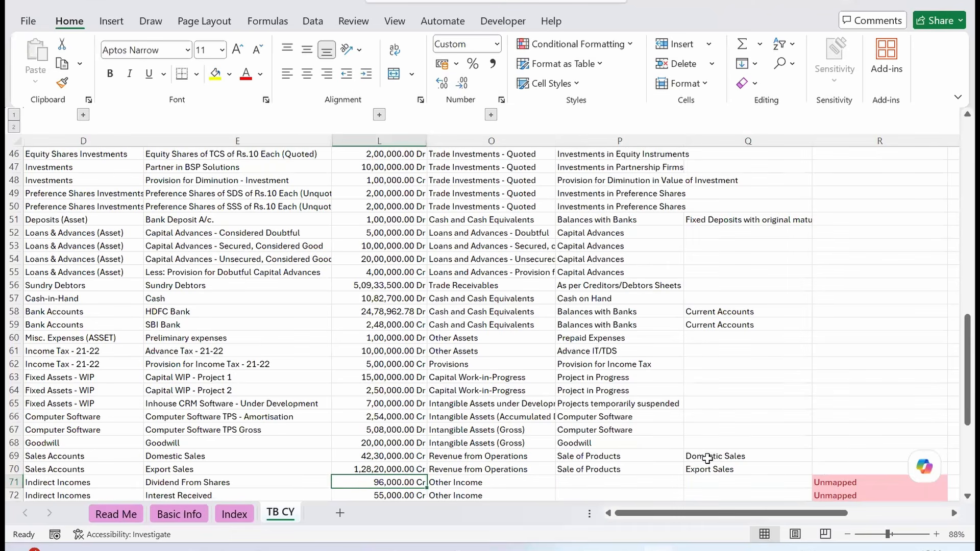
pyautogui.press('Right')
pyautogui.press('Right')
pyautogui.press('Right')
pyautogui.hotkey('alt', 'Down')
pyautogui.press('Down')
pyautogui.press('Return')
pyautogui.press('Right')
pyautogui.press('Return')
pyautogui.press('Down')
pyautogui.hotkey('alt', 'Down')
pyautogui.press('Return')
# Step: Set C2 of the Purchases ledger to Stock-in-Trade and decline copying the mapping within the Purchase Accounts group
pyautogui.press('Down')
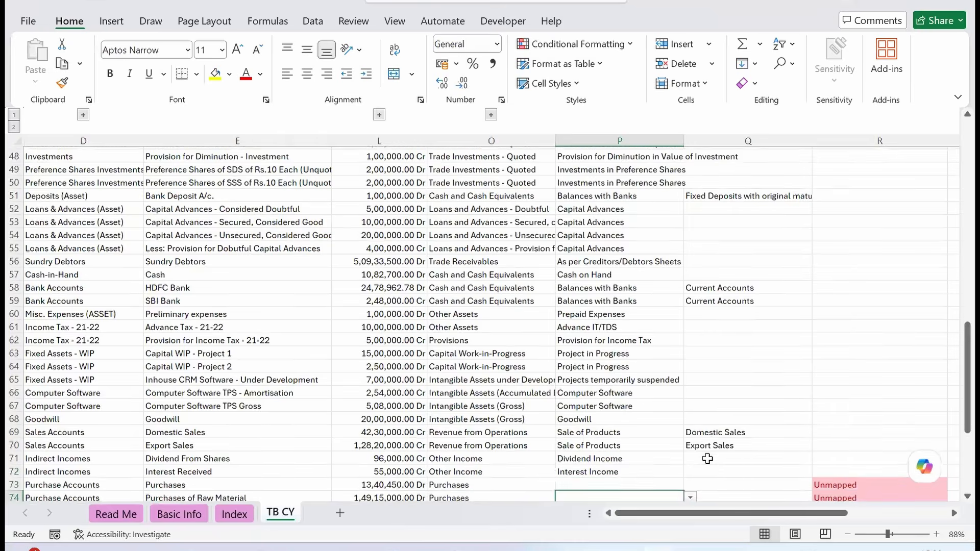
pyautogui.hotkey('alt', 'Down')
pyautogui.press('Down')
pyautogui.press('Down')
pyautogui.press('Down')
pyautogui.press('Down')
pyautogui.press('Up')
pyautogui.press('Return')
pyautogui.press('Right')
pyautogui.press('Return')
# Step: Set C2 of Purchases of Raw Material and Purchases Return to Raw Materials
pyautogui.press('Down')
pyautogui.hotkey('alt', 'Down')
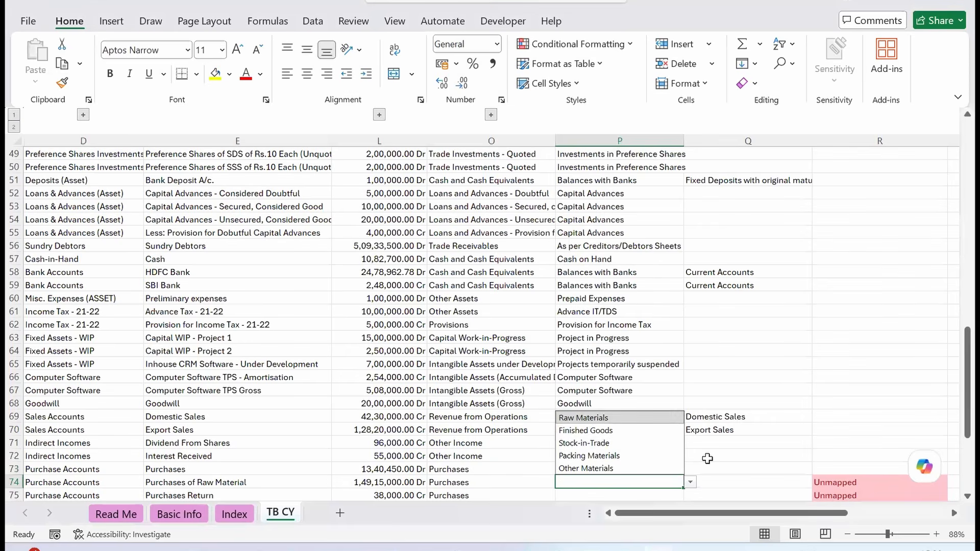
pyautogui.press('Down')
pyautogui.press('Down')
pyautogui.press('Up')
pyautogui.press('Up')
pyautogui.press('Return')
pyautogui.press('Down')
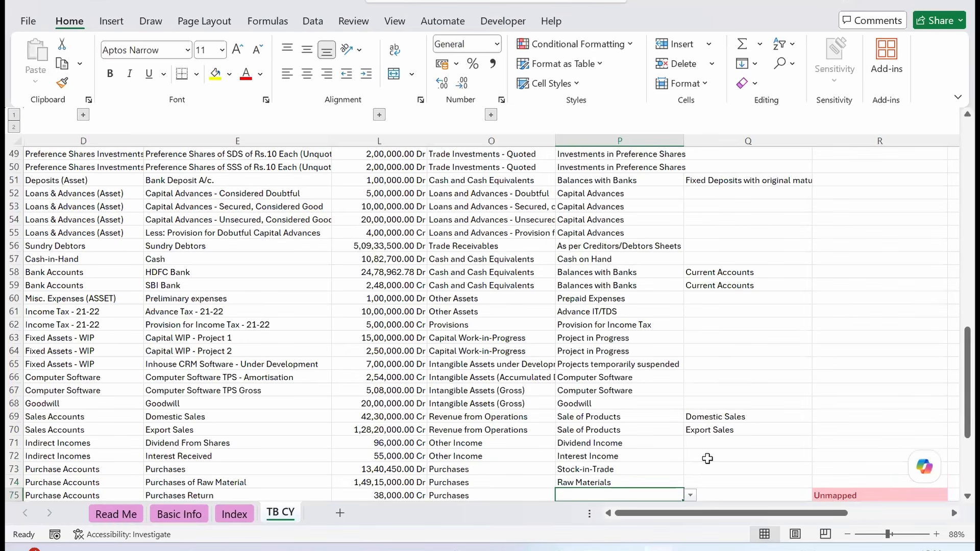
pyautogui.hotkey('alt', 'Down')
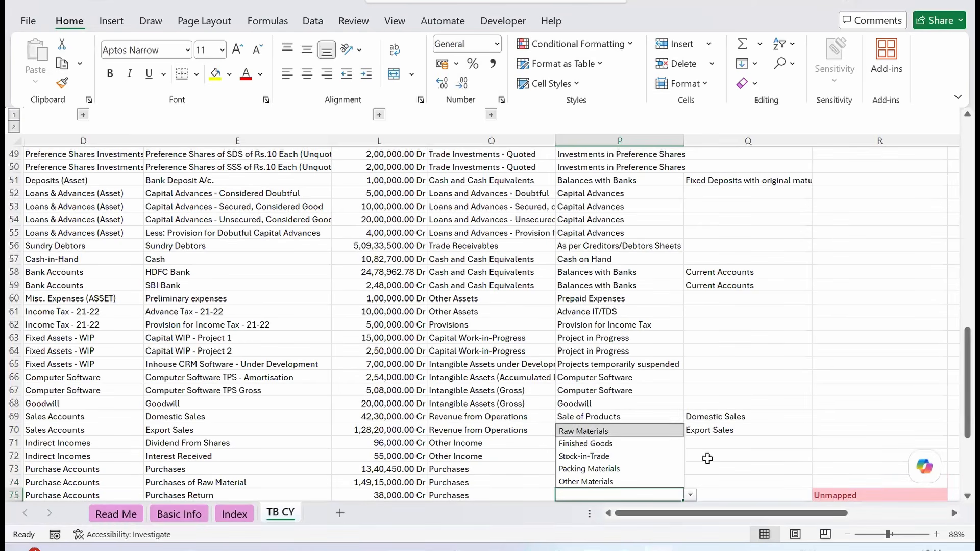
pyautogui.press('Return')
# Step: Review the Tally groups, ledgers and C1 heads of the unmapped expense rows starting at row 76
pyautogui.scroll(-2, 706, 458)
pyautogui.press('Up')
pyautogui.press('Down')
pyautogui.press('Down')
pyautogui.press('Left')
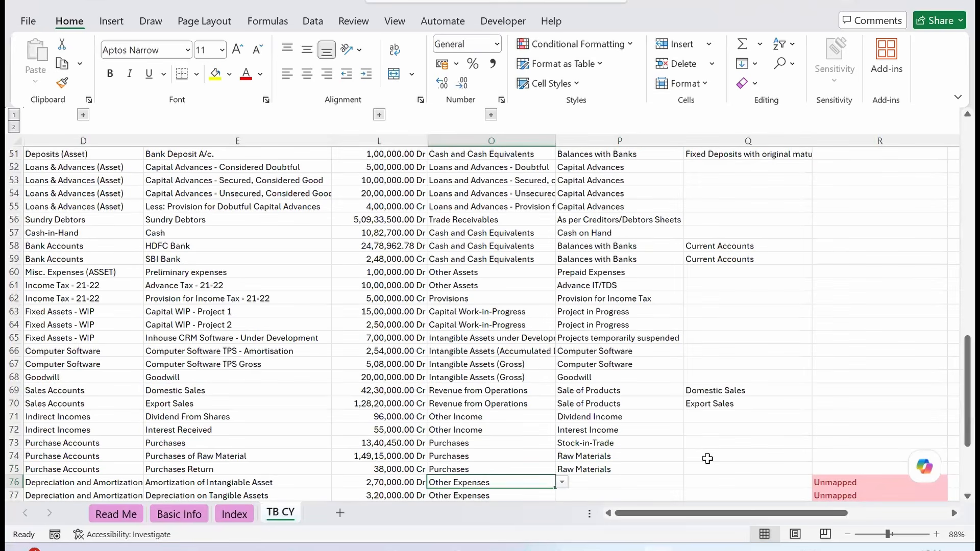
pyautogui.press('Left')
pyautogui.press('Left')
pyautogui.press('Left')
pyautogui.press('Right')
pyautogui.press('Right')
pyautogui.press('Right')
pyautogui.press('Left')
pyautogui.press('Right')
pyautogui.scroll(-2, 707, 458)
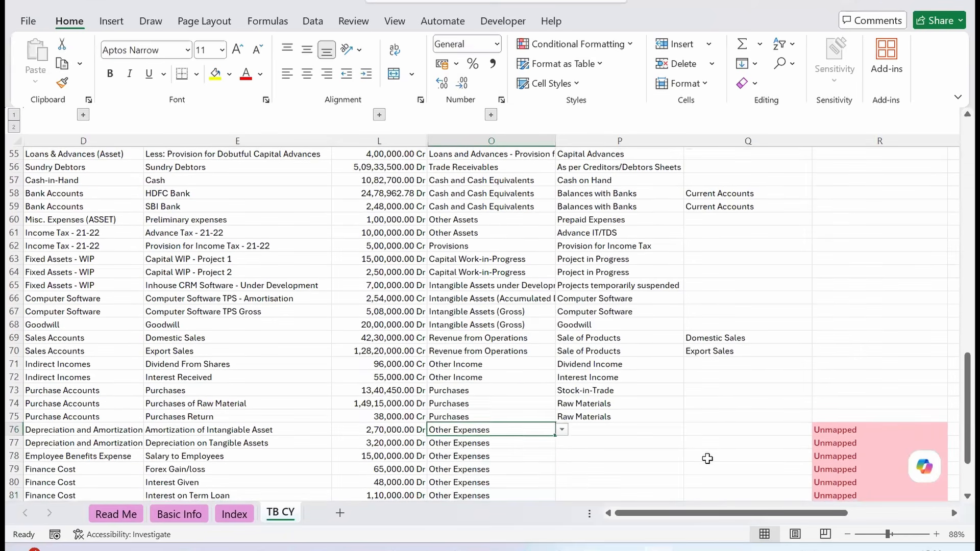
# Step: Set C1 of Amortization of Intangiable Asset and Depreciation on Tangible Assets to Depreciation and Amortisation Expense
pyautogui.hotkey('alt', 'Down')
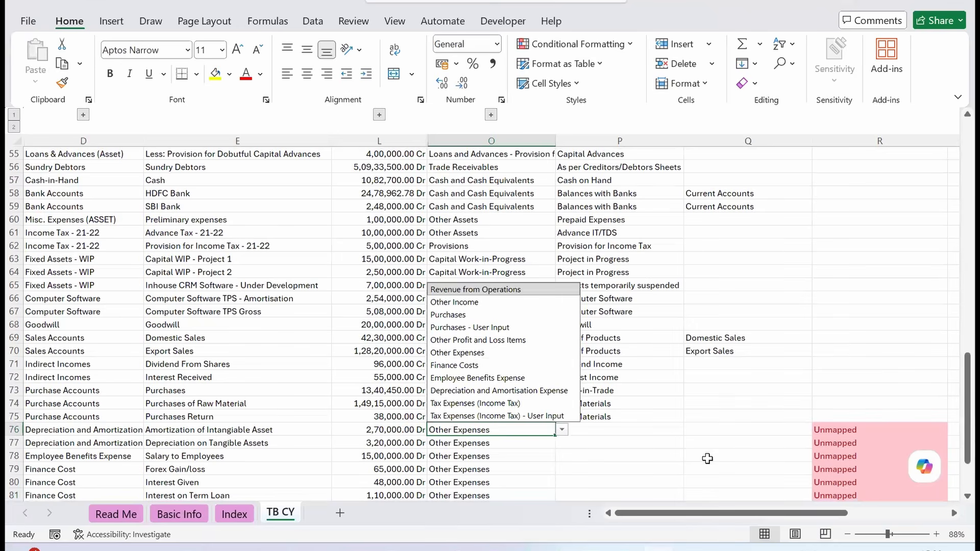
pyautogui.press('Down')
pyautogui.press('Down')
pyautogui.press('Down')
pyautogui.press('Down')
pyautogui.press('Down')
pyautogui.press('Down')
pyautogui.press('Down')
pyautogui.press('Down')
pyautogui.press('Return')
pyautogui.write('D')
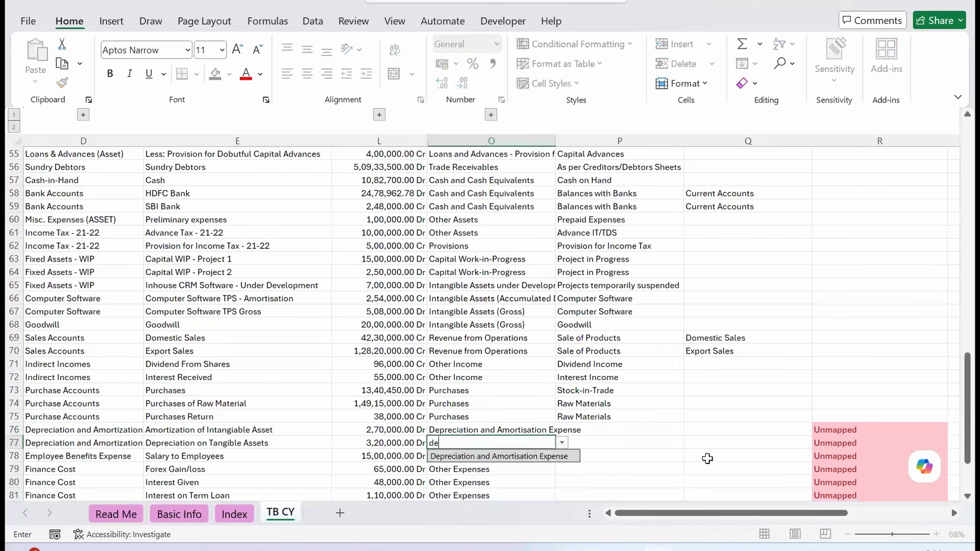
pyautogui.press('Return')
# Step: Set C1 of Salary to Employees to Employee Benefits Expense, and of Forex Gain/loss, Interest Given and Interest on Term Loan to Finance Costs
pyautogui.write('E')
pyautogui.press('Return')
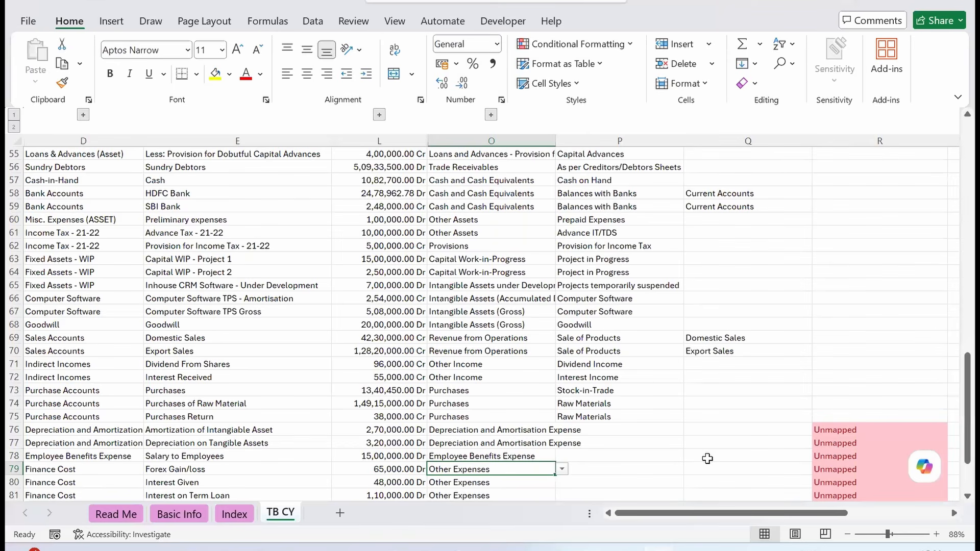
pyautogui.write('Finance Costs')
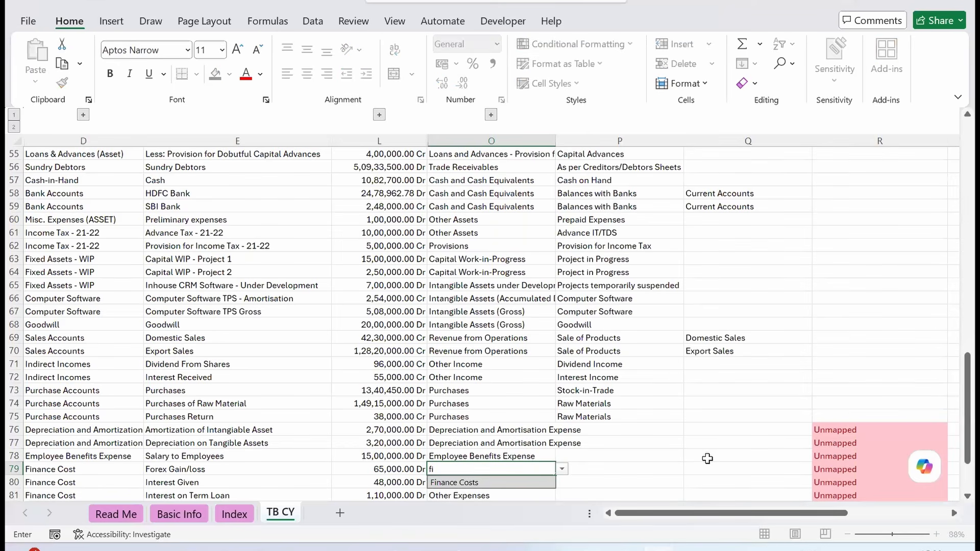
pyautogui.press('Return')
pyautogui.write('F')
pyautogui.press('Return')
pyautogui.write('F')
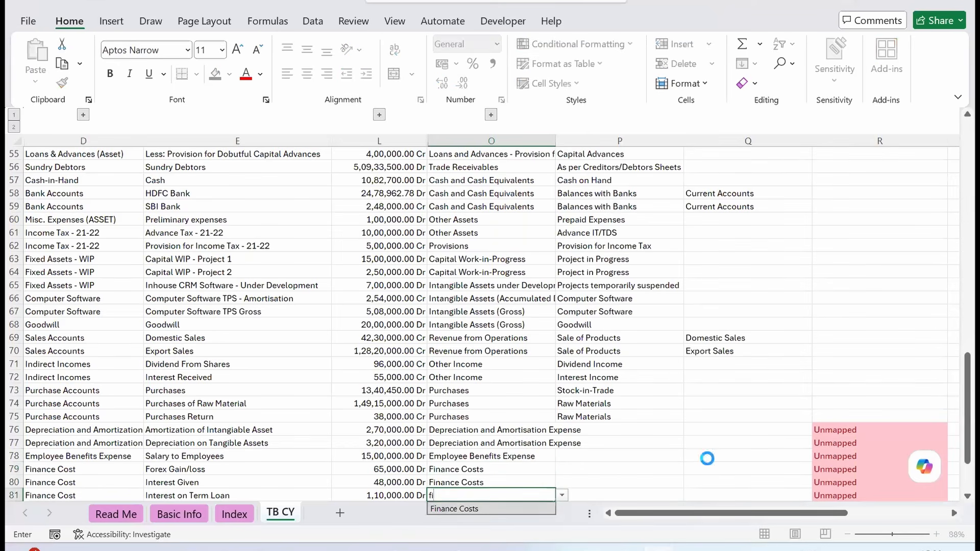
pyautogui.press('Return')
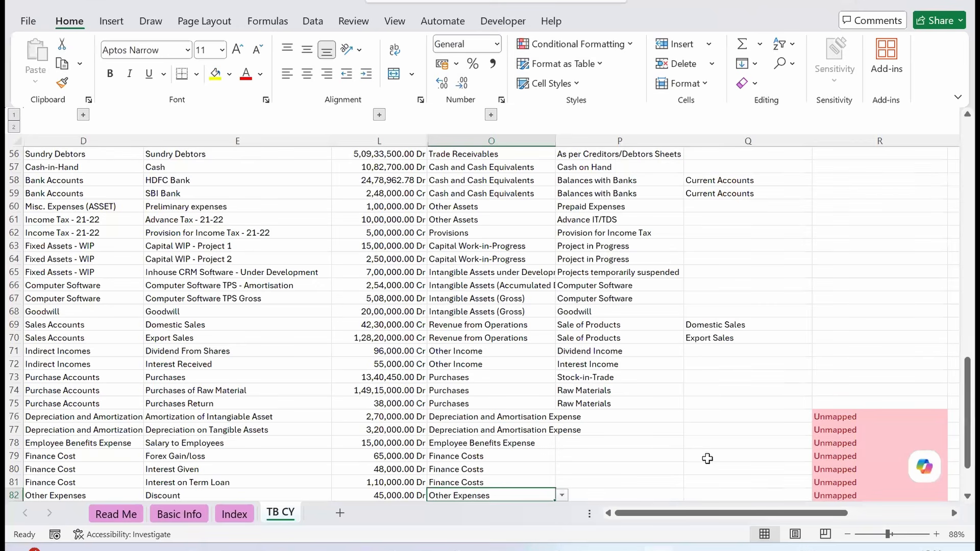
# Step: Check the C1 heads of the remaining Other Expenses ledgers in rows 82 to 86
pyautogui.press('Down')
pyautogui.press('Down')
pyautogui.press('Down')
pyautogui.press('Down')
pyautogui.press('Down')
pyautogui.press('Down')
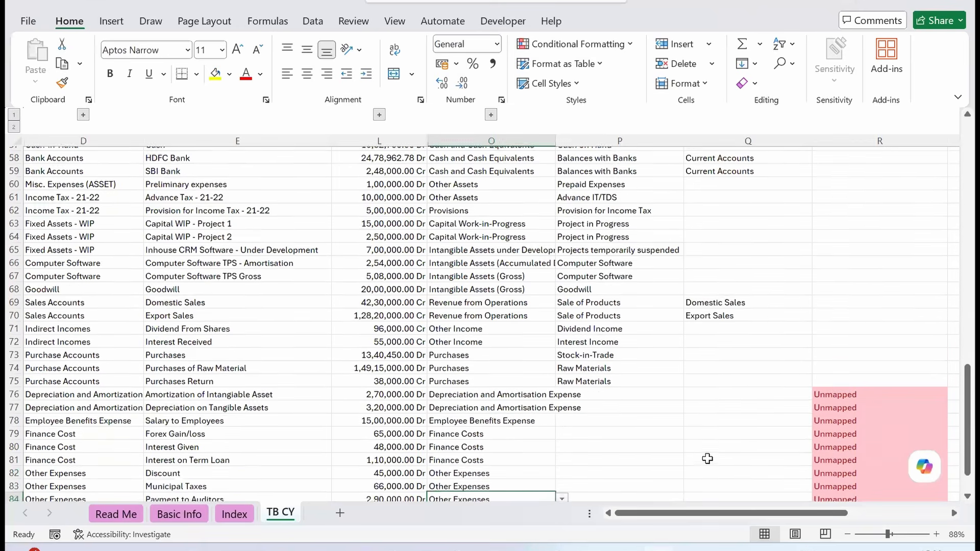
# Step: Set C2 of rows 76 and 77 to Amortisation of Intangible Assets and Depreciation of Tangible Assets respectively, declining the group copy
pyautogui.press('Up')
pyautogui.press('Up')
pyautogui.press('Up')
pyautogui.press('Up')
pyautogui.press('Up')
pyautogui.press('Up')
pyautogui.press('Up')
pyautogui.press('Up')
pyautogui.press('Up')
pyautogui.press('Up')
pyautogui.press('Up')
pyautogui.press('Up')
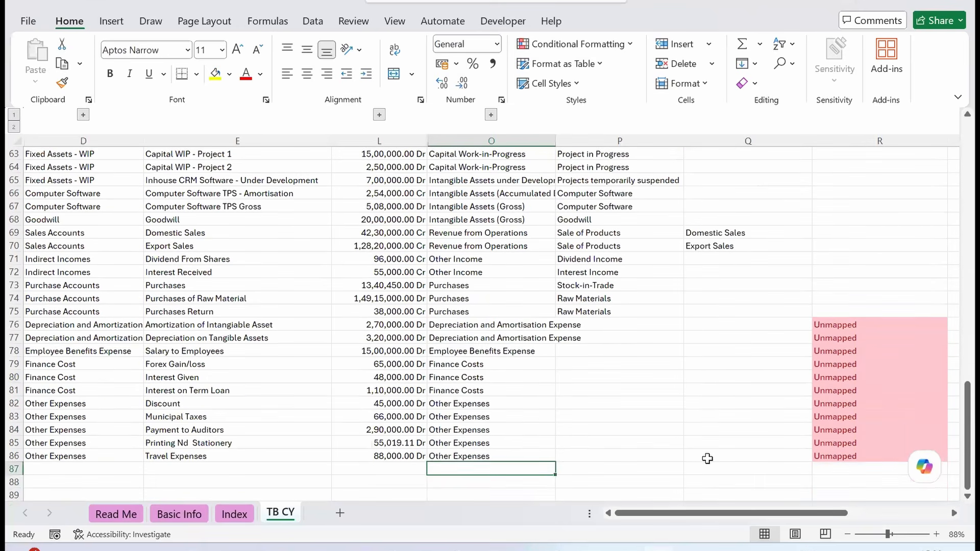
pyautogui.press('Right')
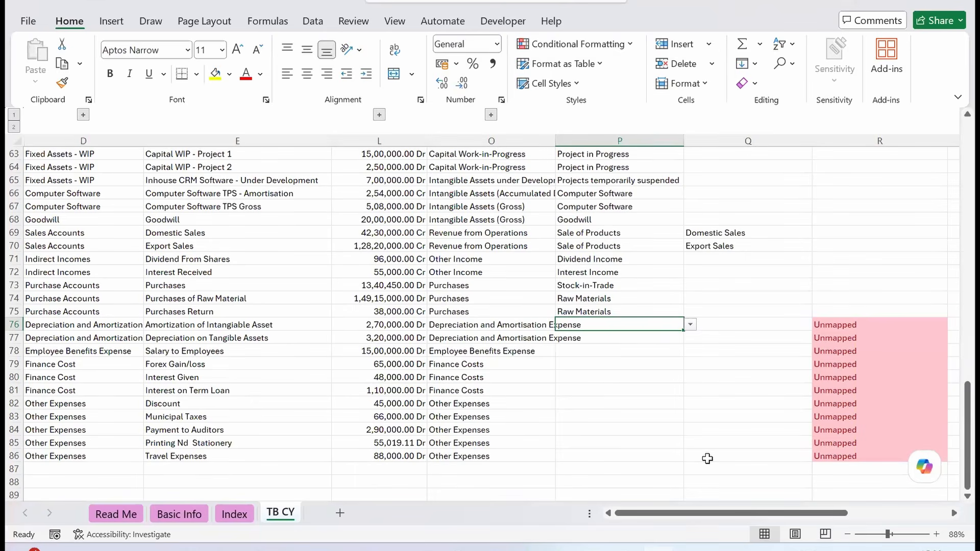
pyautogui.write('A')
pyautogui.press('Return')
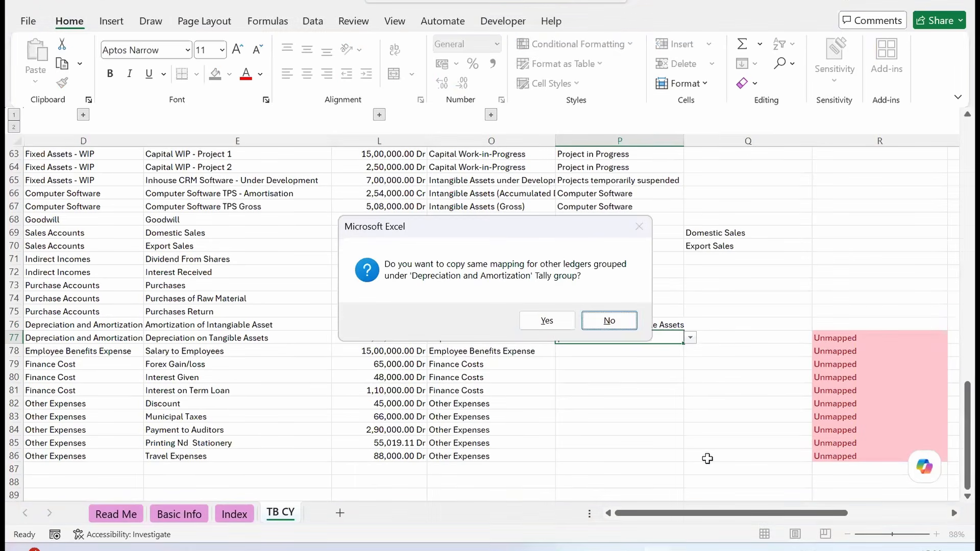
pyautogui.press('Return')
pyautogui.write('De')
pyautogui.press('Return')
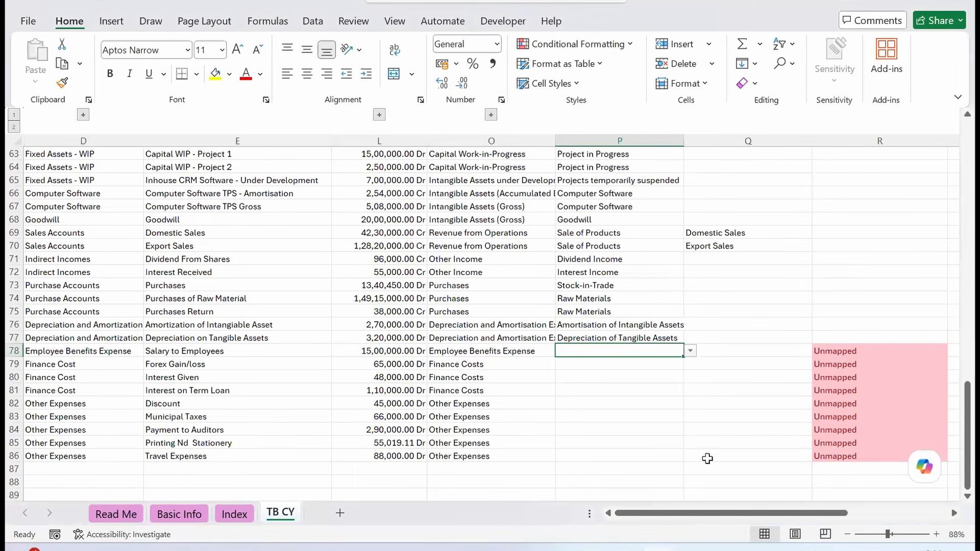
# Step: Set C2 of Salary to Employees to Salaries and Wages and of Interest Given to Interest Expense, copying it to the Finance Cost group
pyautogui.write('Sa')
pyautogui.press('Return')
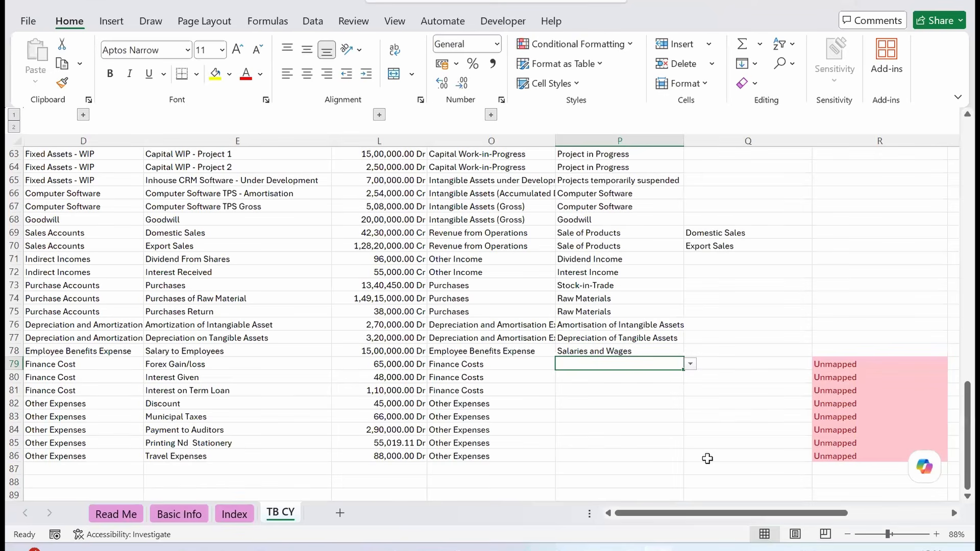
pyautogui.press('Down')
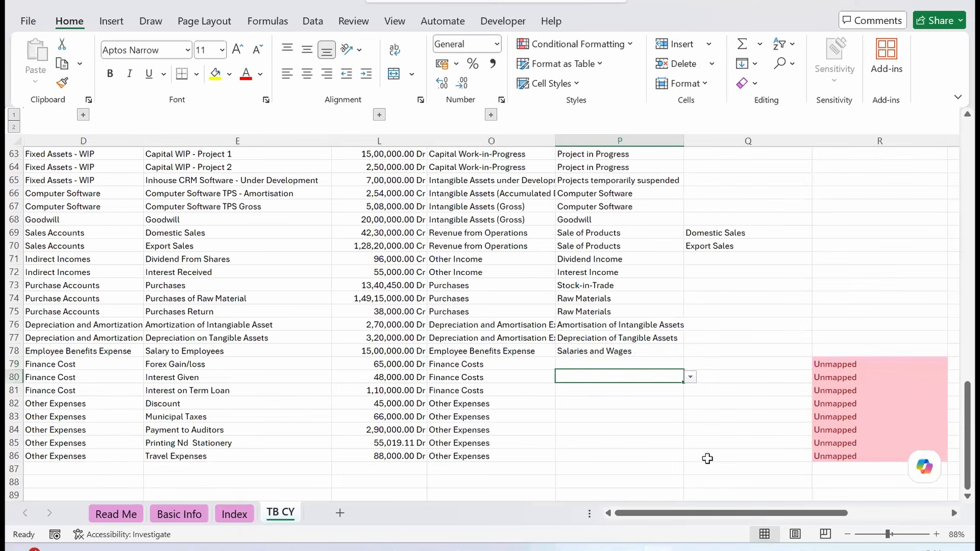
pyautogui.hotkey('alt', 'Down')
pyautogui.press('Return')
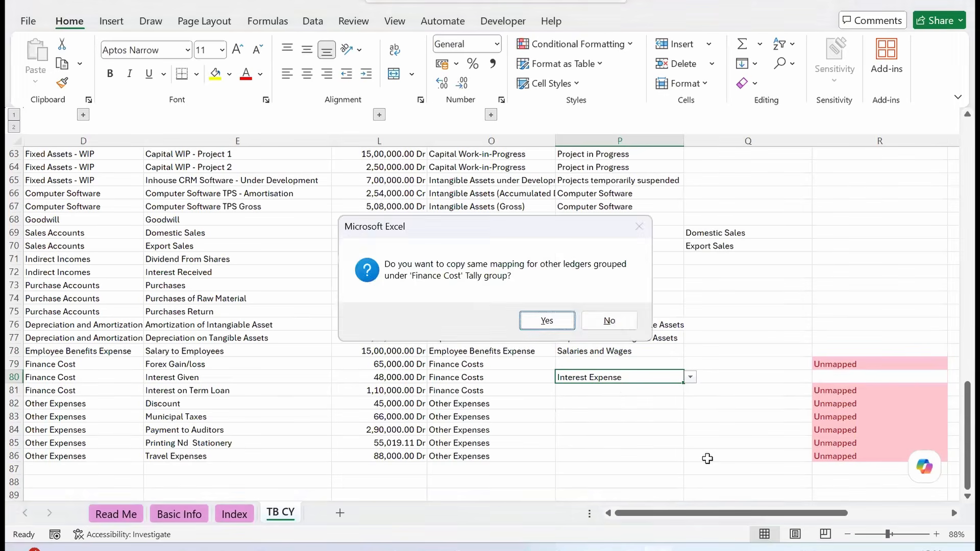
pyautogui.press('Return')
# Step: Set C2 of Forex Gain/loss to Loss on Foreign Exchange Transactions and Translations (Net)
pyautogui.press('Up')
pyautogui.write('Lo')
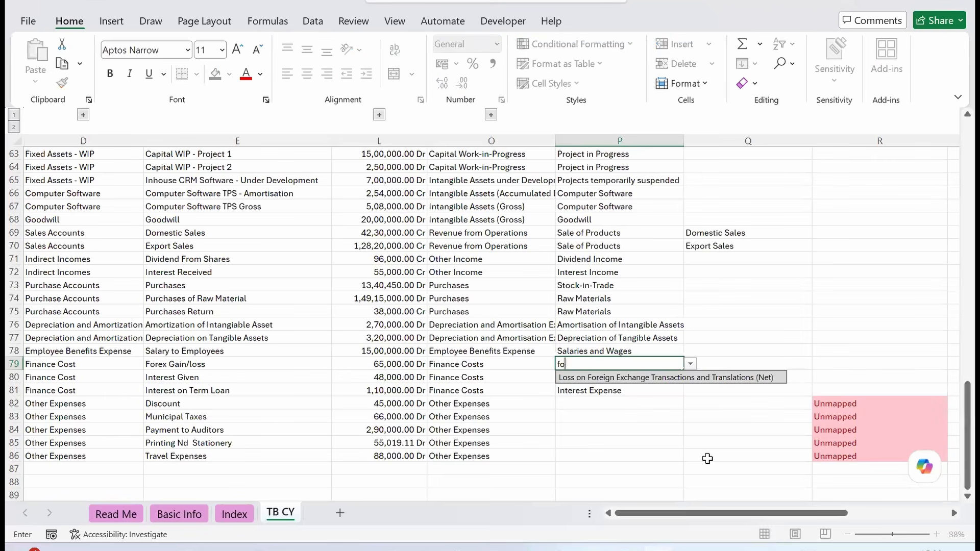
pyautogui.press('Return')
pyautogui.press('Down')
pyautogui.press('Down')
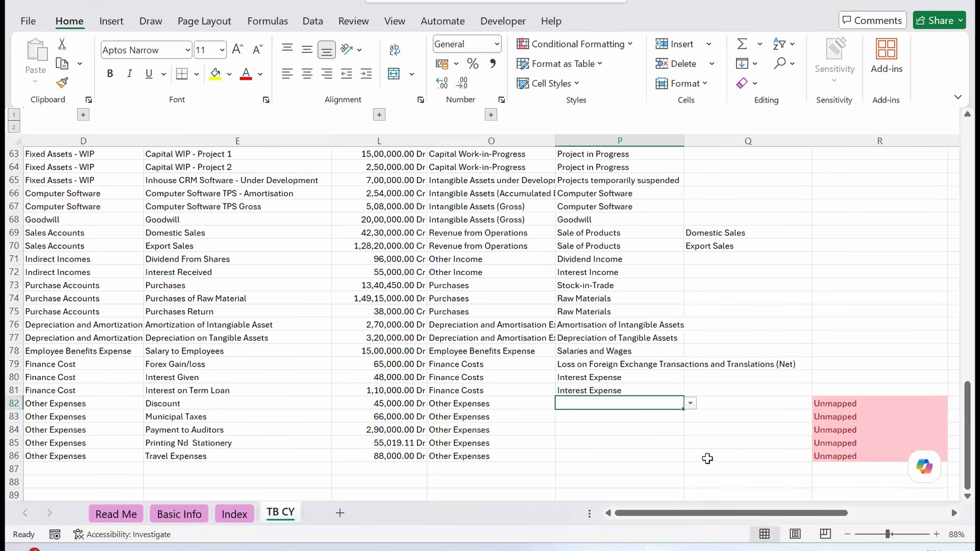
# Step: Set C2 of Discount to Miscellaneous Expenses, declining the group copy, and of Municipal Taxes to Rates and Taxes
pyautogui.write('Miscellaneous Expenses')
pyautogui.press('Return')
pyautogui.press('Right')
pyautogui.press('Return')
pyautogui.write('Rates and Taxes')
pyautogui.press('Return')
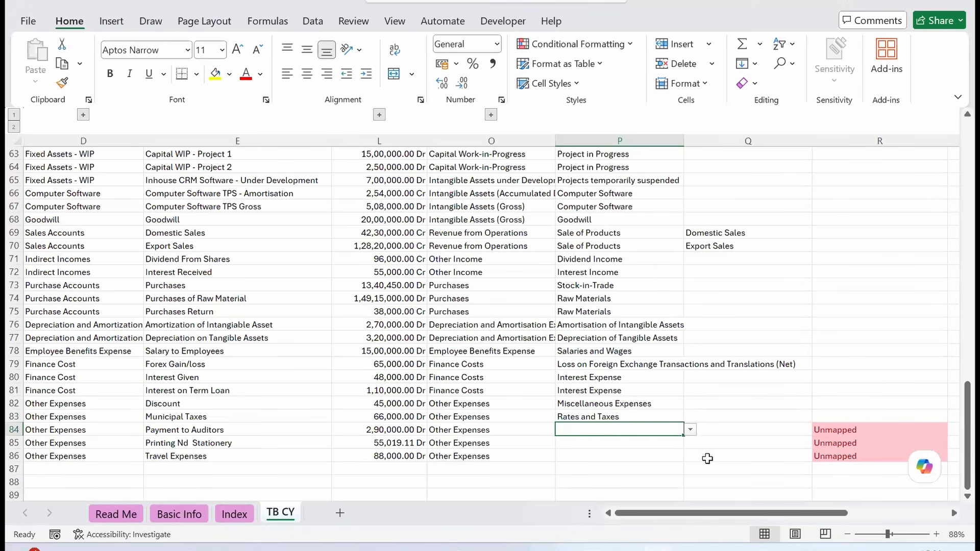
# Step: Set C2 of rows 84 to 86 to Payments to the Auditor, Printing and Stationery, and Travelling and Conveyance respectively
pyautogui.write('au')
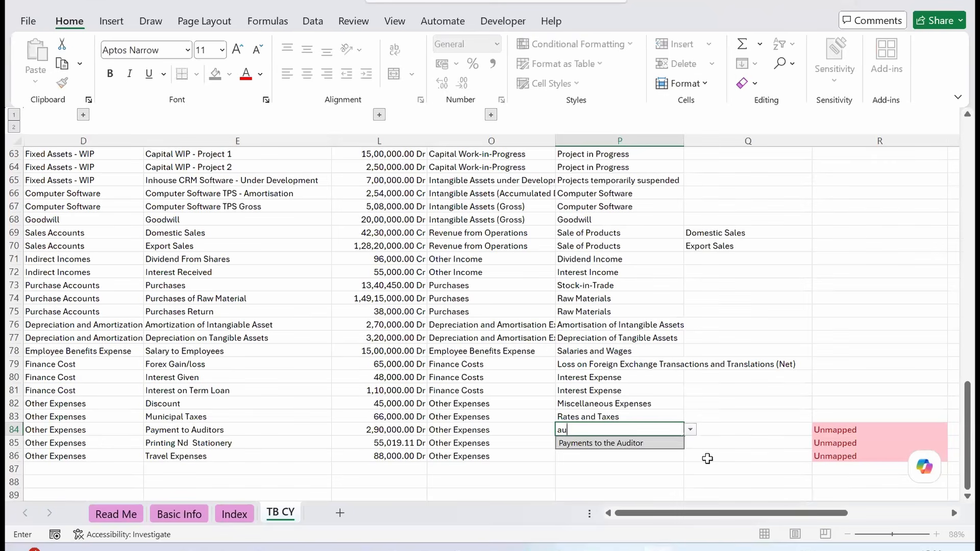
pyautogui.press('Return')
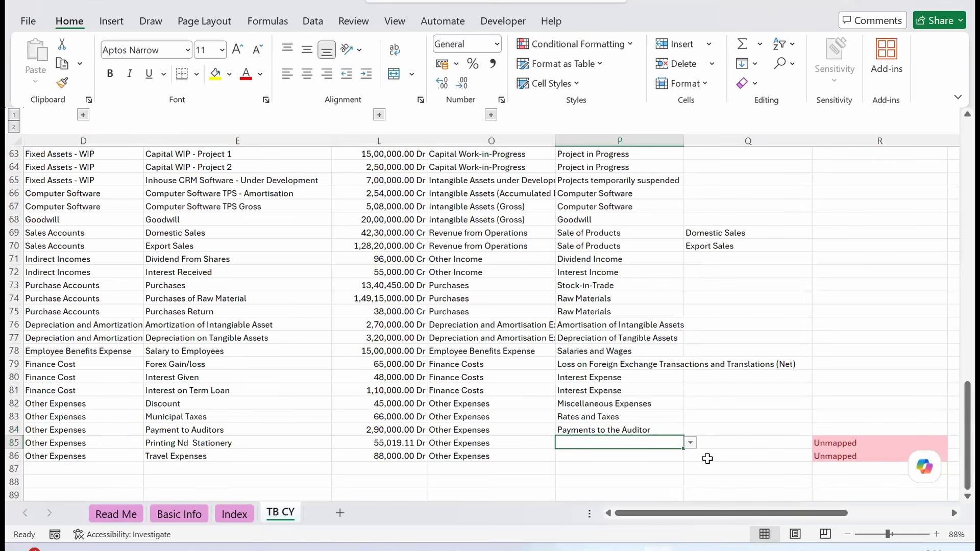
pyautogui.write('Printing and Stationery')
pyautogui.press('Return')
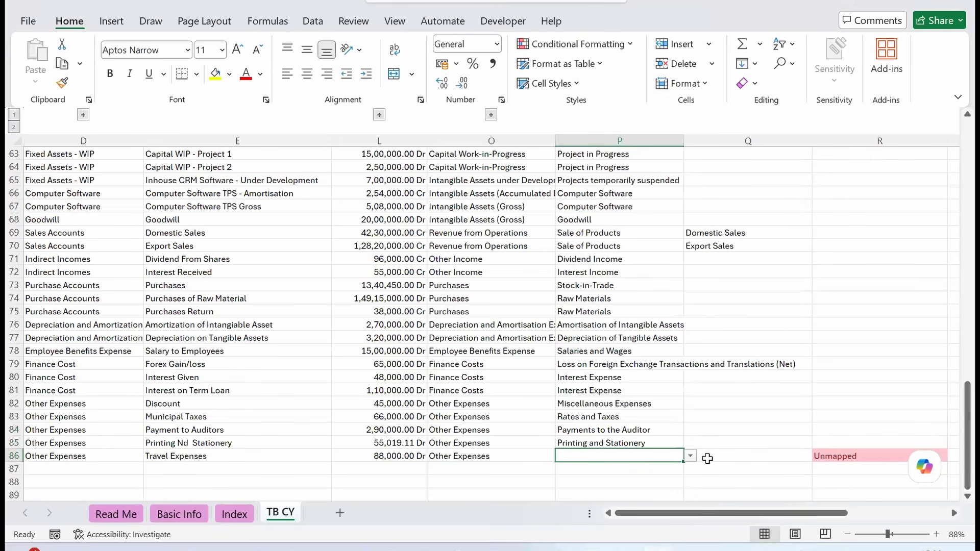
pyautogui.write('tra')
pyautogui.press('Return')
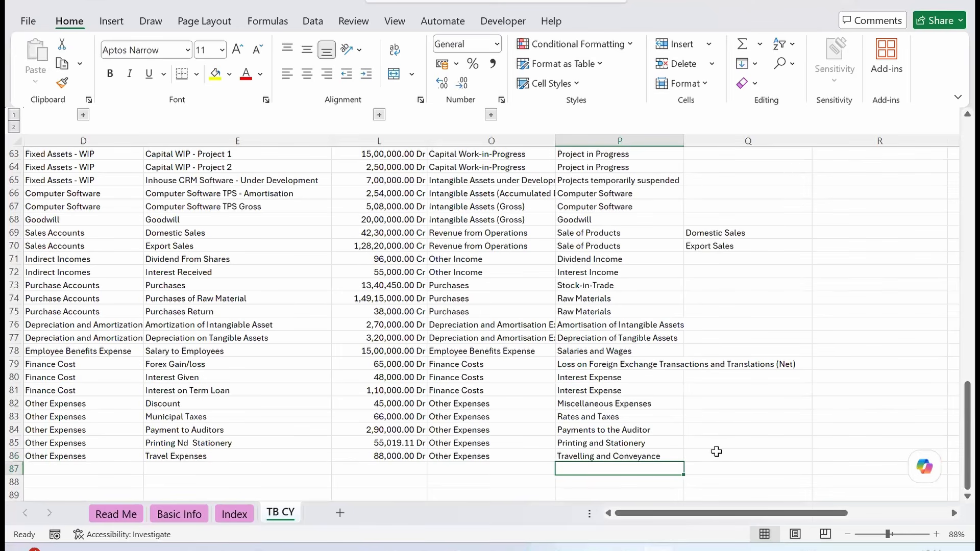
# Step: Check the Mapped Status column of the current-year trial balance for unmapped ledgers and review the mapping heads
pyautogui.click(877, 434)
pyautogui.scroll(12, 877, 436)
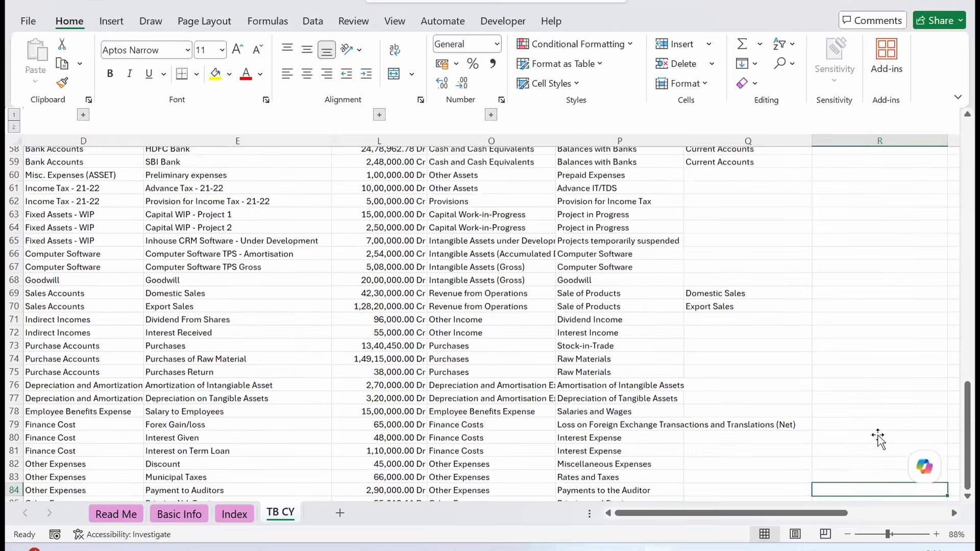
pyautogui.scroll(8, 878, 436)
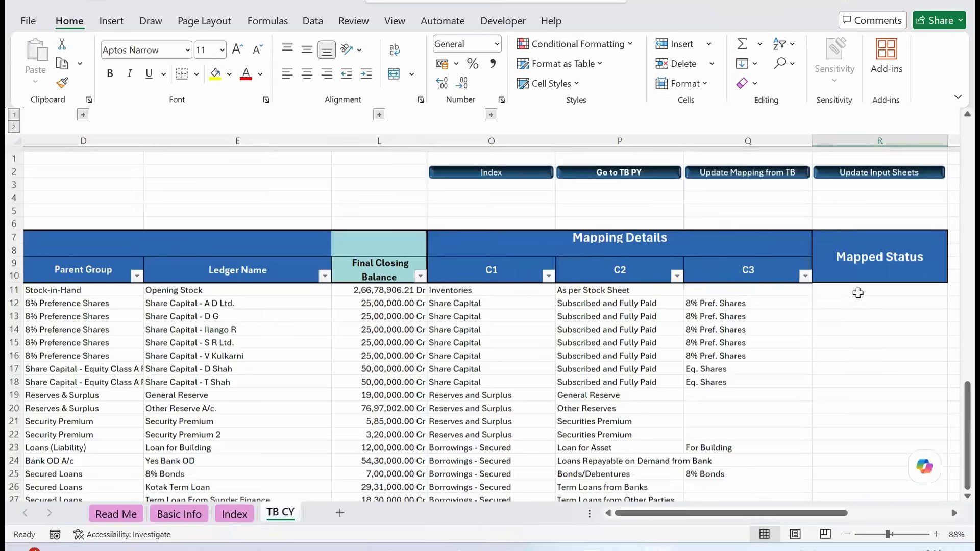
pyautogui.moveTo(867, 299); pyautogui.dragTo(875, 507)
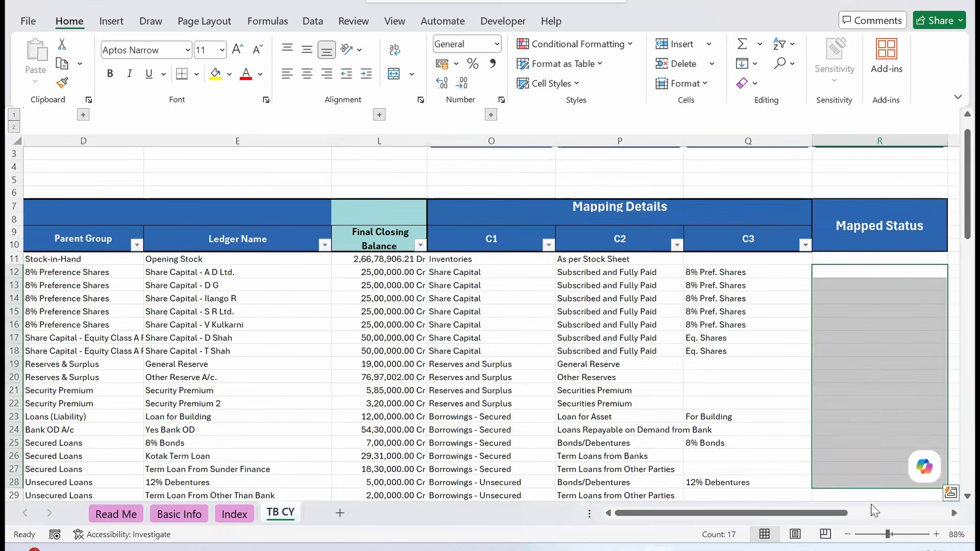
pyautogui.click(774, 341)
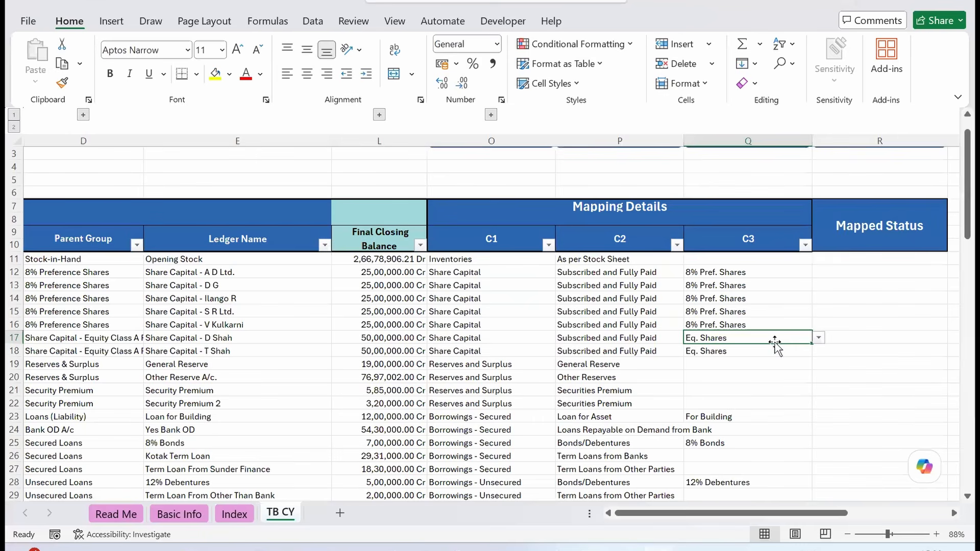
pyautogui.click(602, 312)
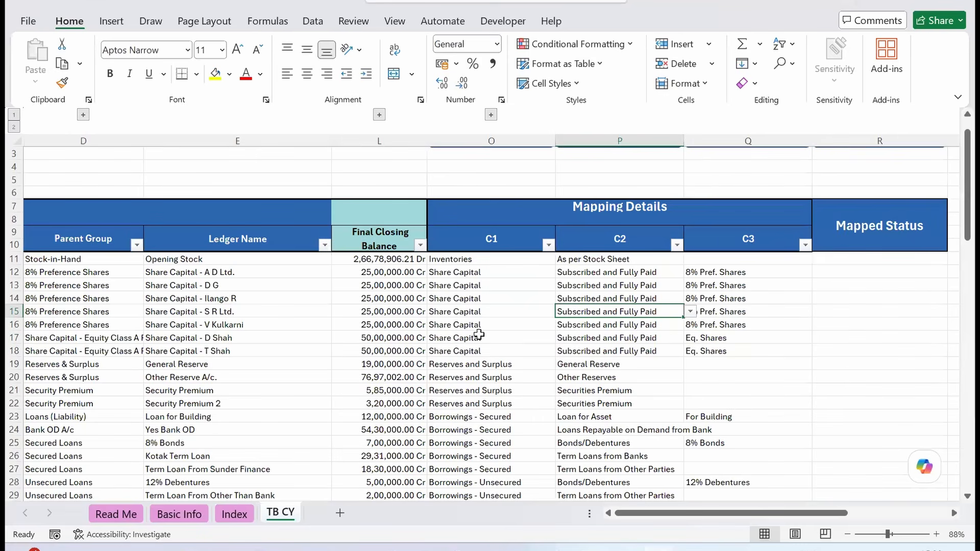
pyautogui.click(481, 336)
pyautogui.scroll(1, 222, 394)
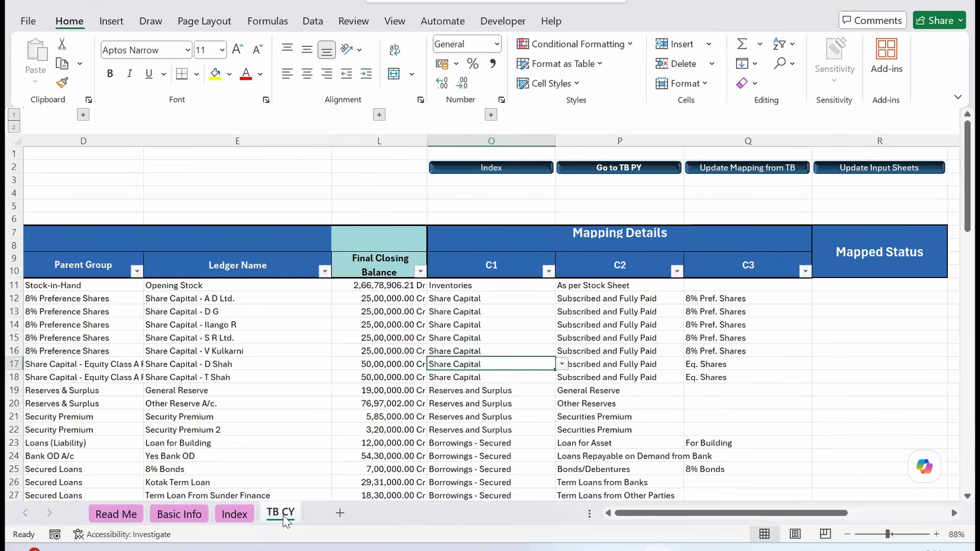
pyautogui.click(423, 325)
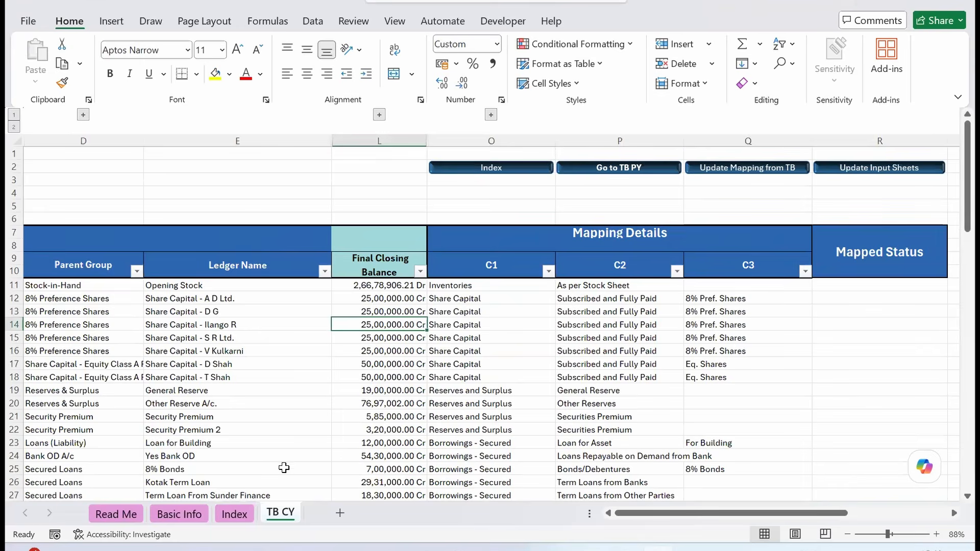
# Step: Open the previous-year trial balance and collapse its grouped columns to bring the mapping details into view
pyautogui.click(603, 176)
pyautogui.scroll(15, 576, 306)
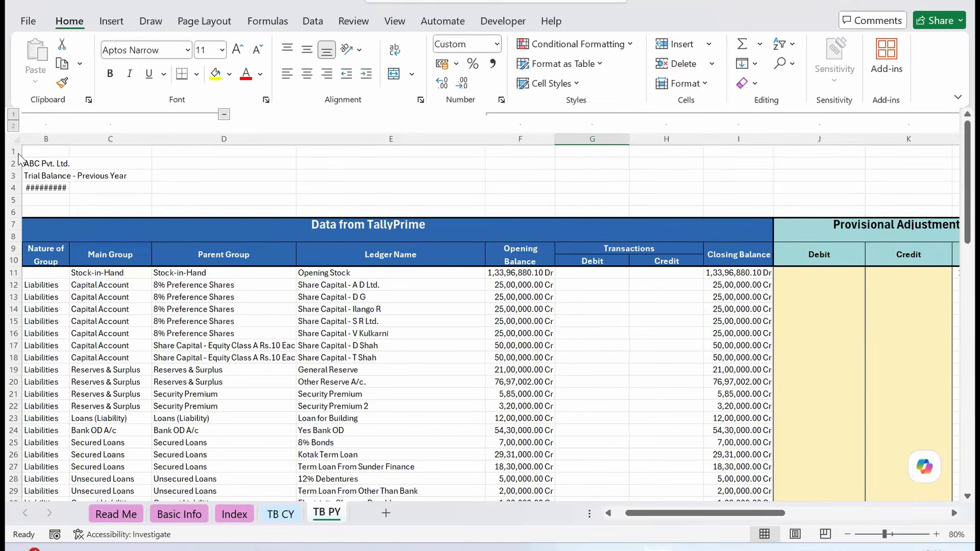
pyautogui.click(13, 115)
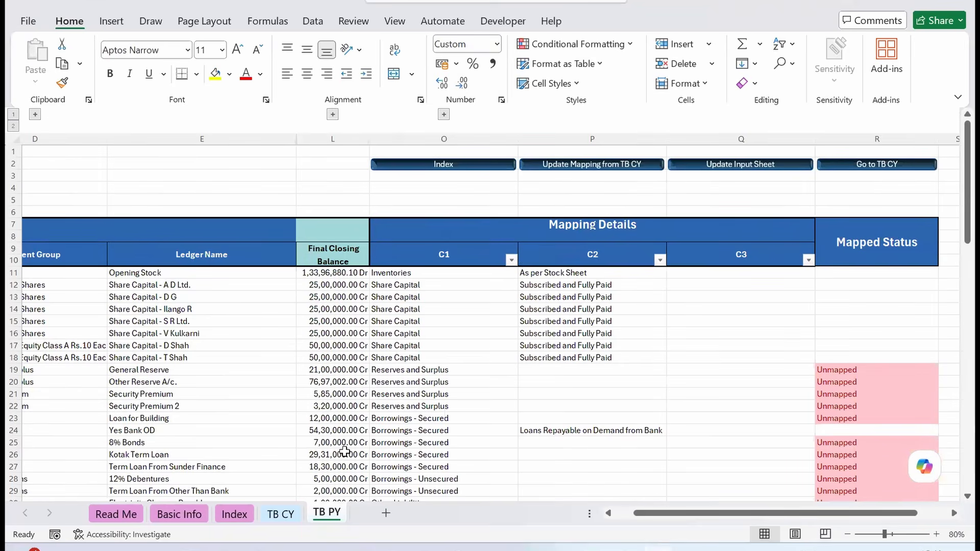
pyautogui.click(676, 421)
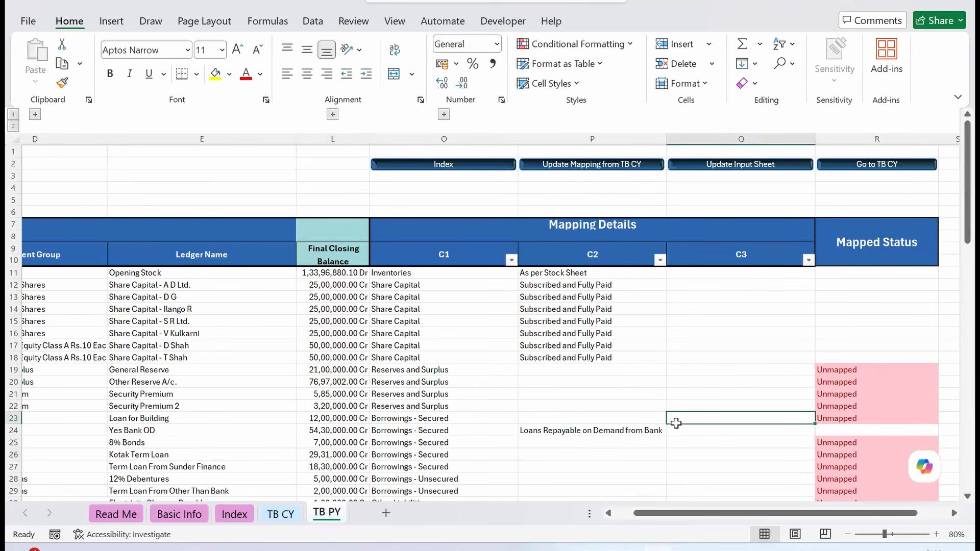
# Step: Set C3 of the preference share ledger in row 12 to 8% Pref. Shares
pyautogui.click(582, 376)
pyautogui.press('Up')
pyautogui.press('Up')
pyautogui.press('Up')
pyautogui.press('Up')
pyautogui.press('Up')
pyautogui.press('Up')
pyautogui.press('Up')
pyautogui.press('Up')
pyautogui.press('Right')
pyautogui.hotkey('alt', 'Down')
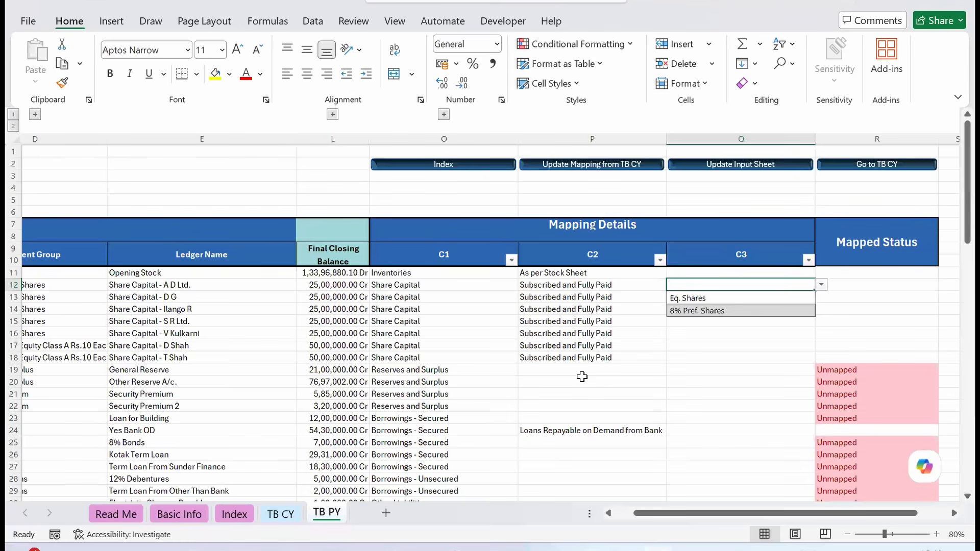
pyautogui.press('Return')
pyautogui.press('Down')
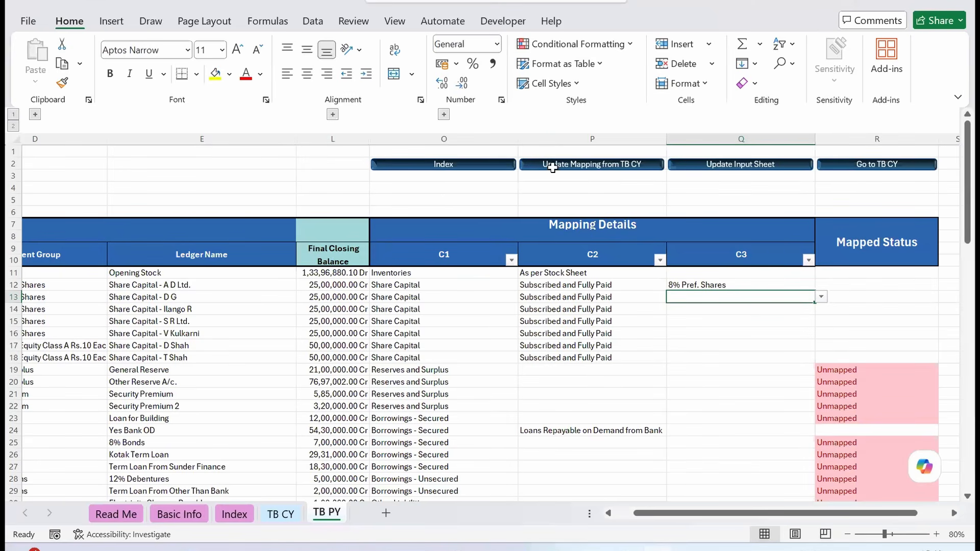
# Step: Update the previous-year trial balance mapping from TB CY, accepting the overwrite of earlier mapping details
pyautogui.click(289, 515)
pyautogui.hotkey('ctrl', 'pagedown')
pyautogui.click(599, 173)
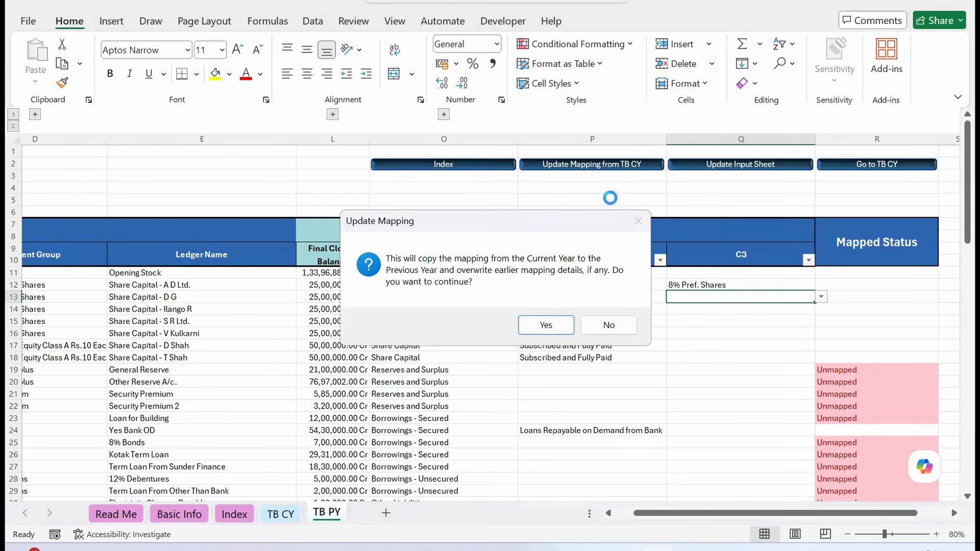
pyautogui.click(546, 326)
pyautogui.click(547, 323)
pyautogui.click(594, 357)
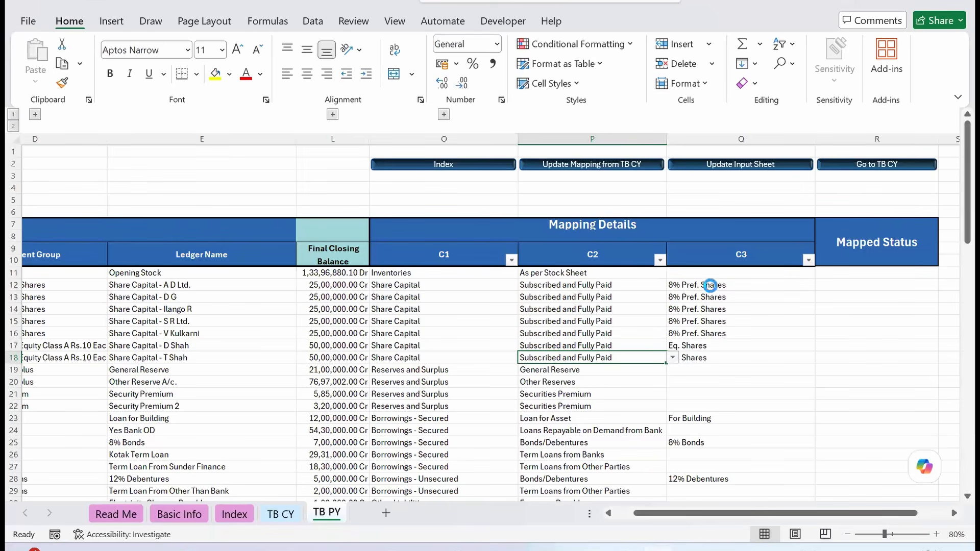
# Step: Review the copied C1, C2 and C3 mappings of the share capital and reserves ledgers in the previous-year trial balance
pyautogui.click(712, 286)
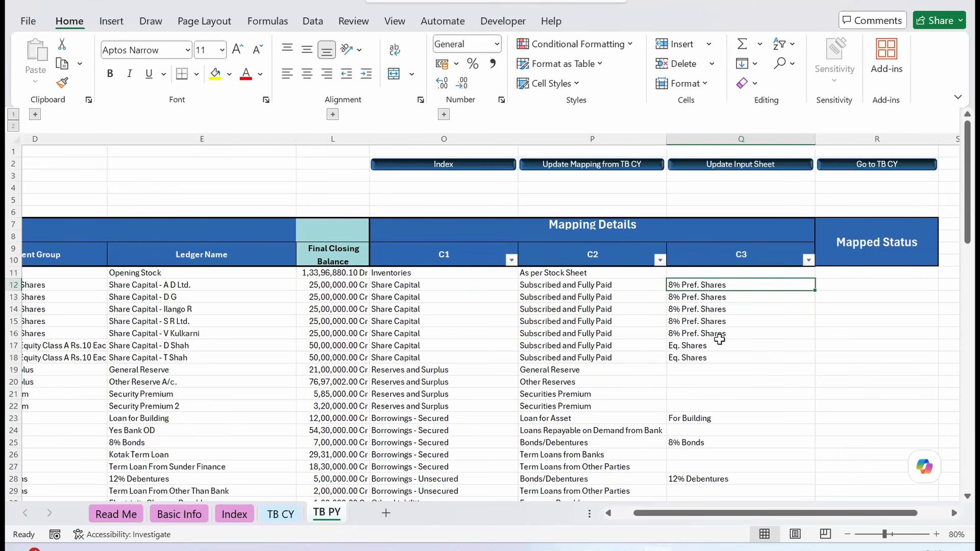
pyautogui.click(717, 313)
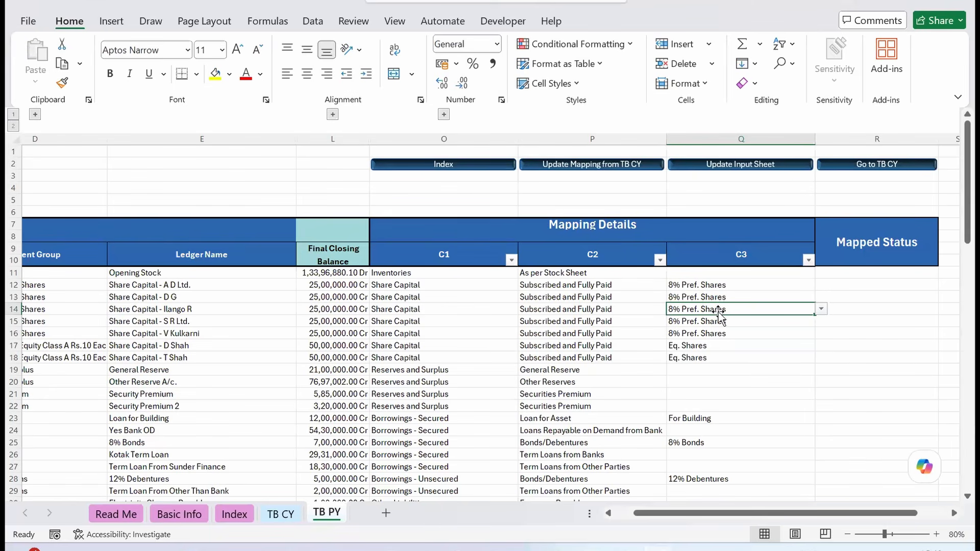
pyautogui.click(702, 359)
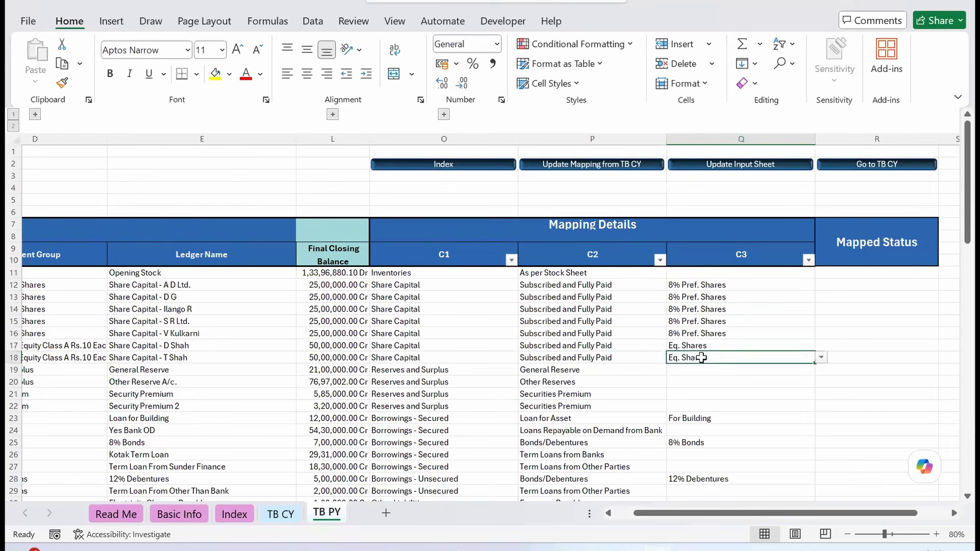
pyautogui.click(586, 402)
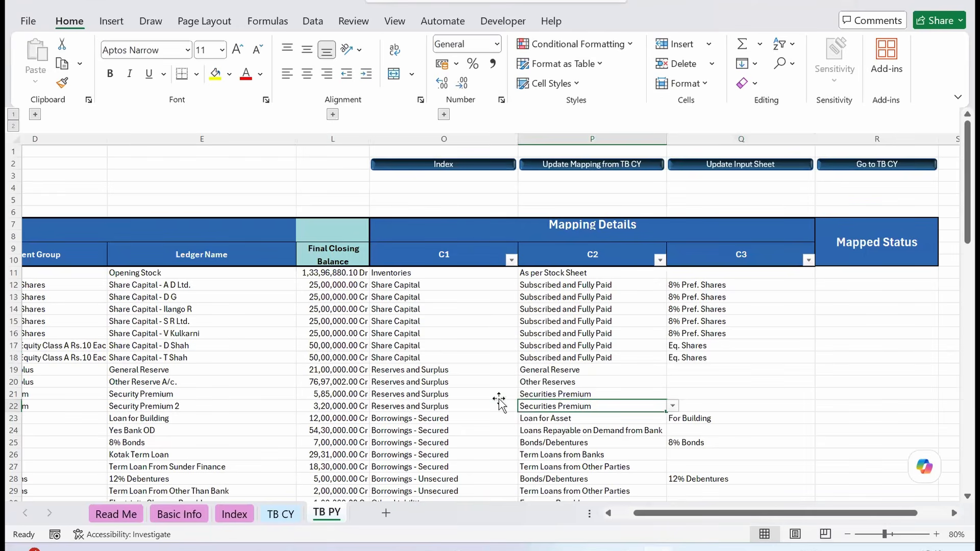
pyautogui.click(499, 399)
pyautogui.click(604, 347)
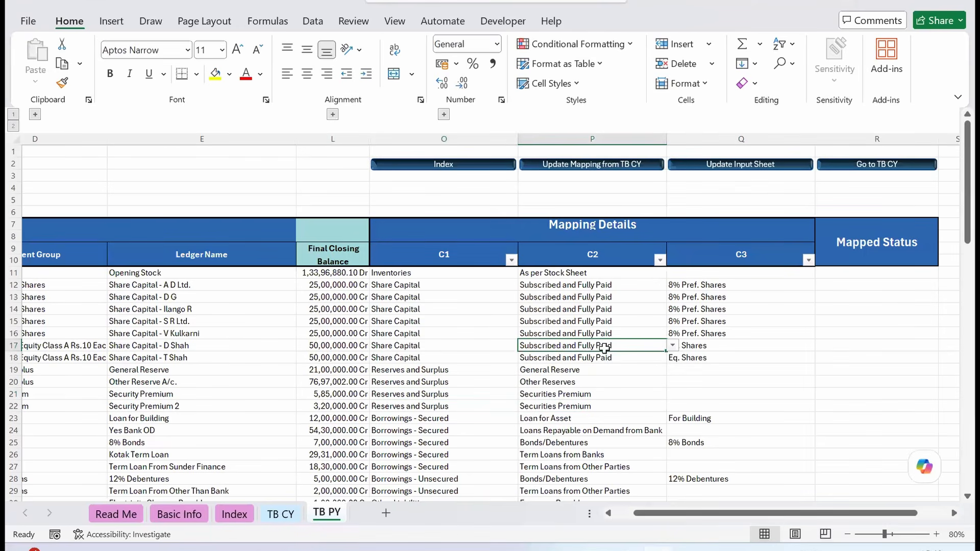
pyautogui.click(644, 380)
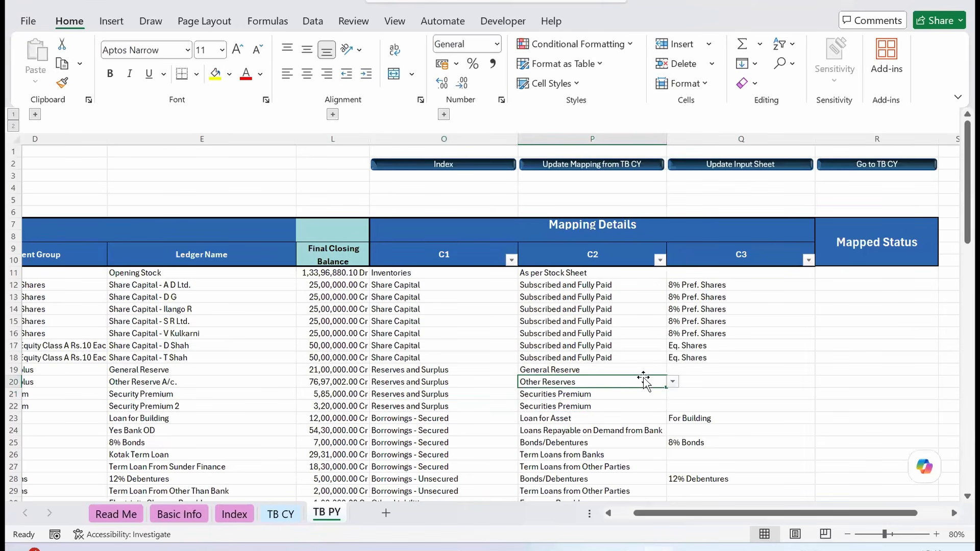
pyautogui.click(386, 380)
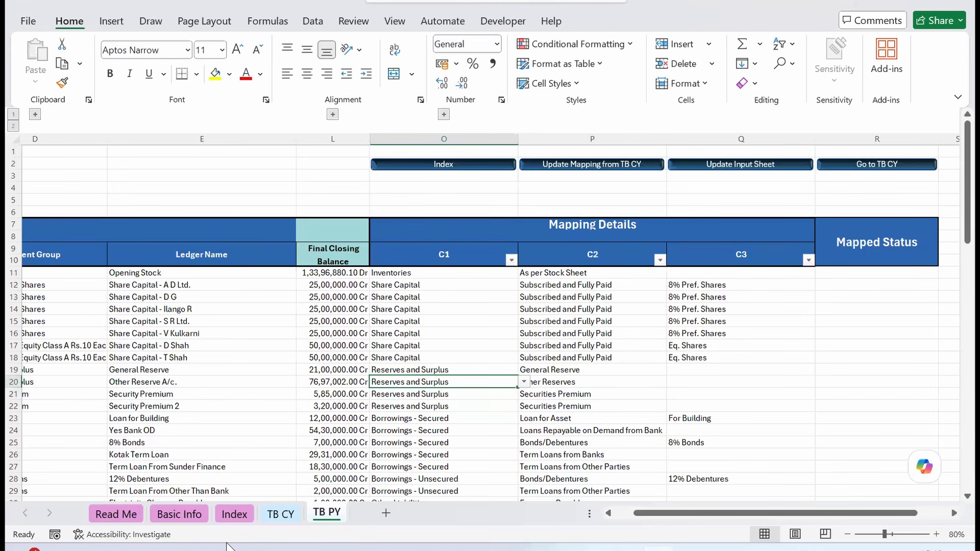
# Step: Return to the Index sheet and open the Stock Summary (Current Year) sheet
pyautogui.click(285, 514)
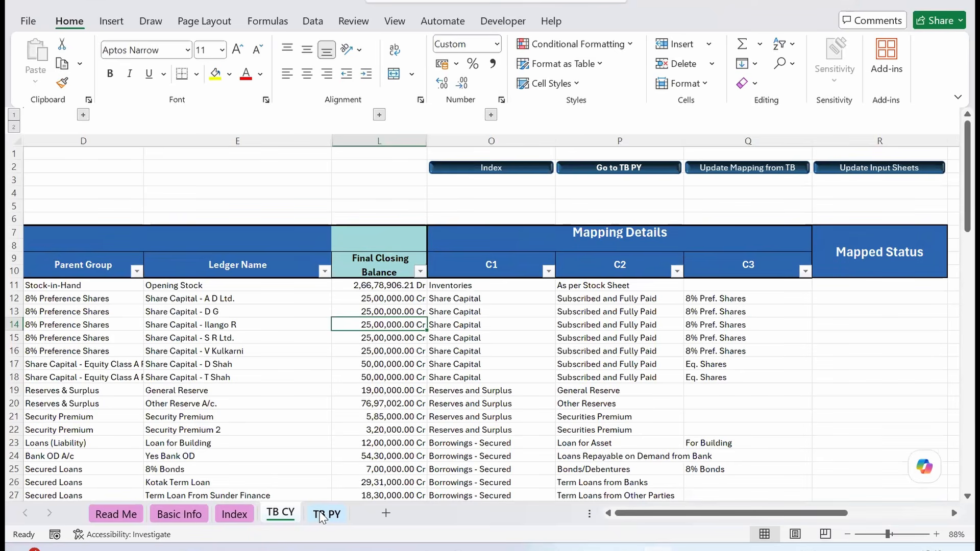
pyautogui.click(237, 513)
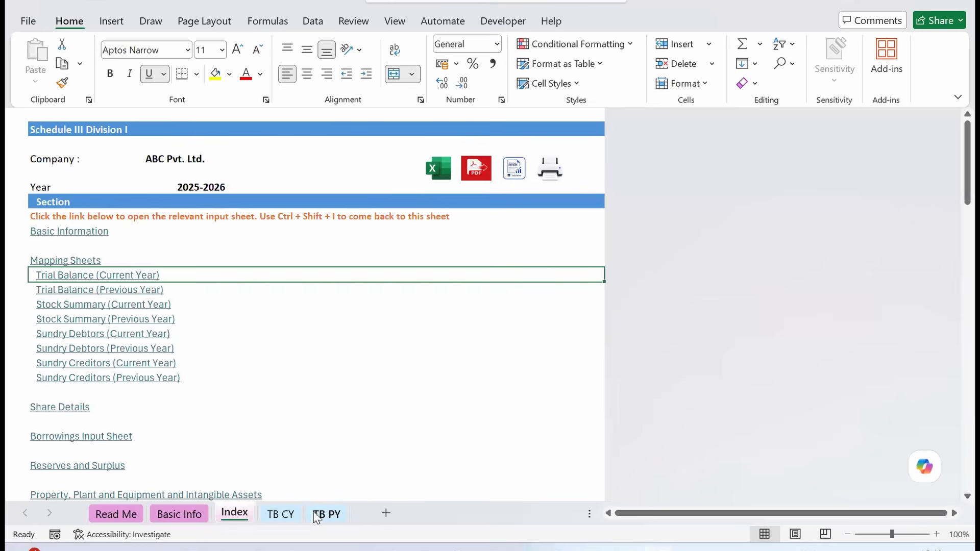
pyautogui.click(80, 305)
# Step: Set the Type of Inventory of stock items FG 1 and FG 2 to Finished Goods
pyautogui.press('Up')
pyautogui.hotkey('alt', 'Down')
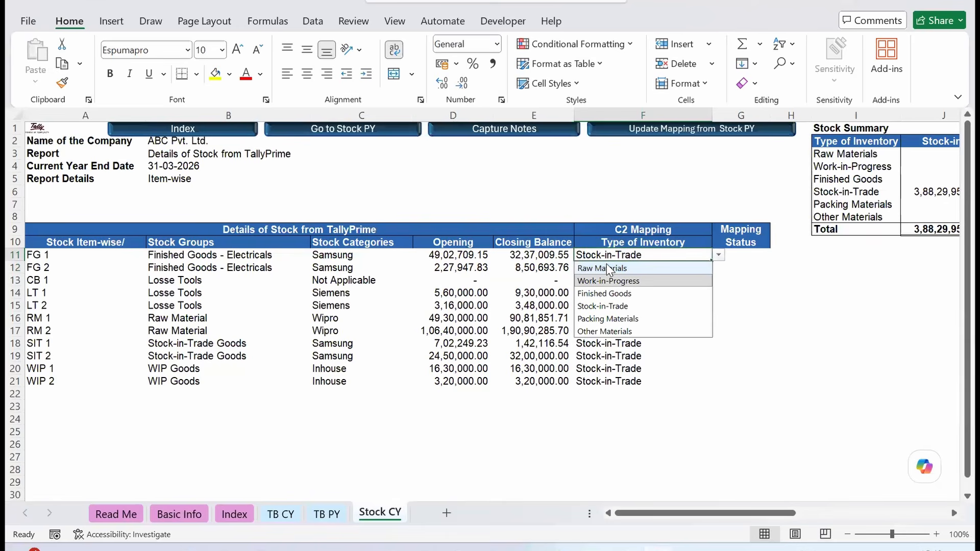
pyautogui.press('Down')
pyautogui.press('Down')
pyautogui.press('Up')
pyautogui.press('Return')
pyautogui.press('Down')
pyautogui.hotkey('alt', 'Down')
pyautogui.press('Down')
pyautogui.press('Down')
pyautogui.press('Return')
# Step: Set the Type of Inventory of CB 1 to Other Materials and copy it to LT 1 and LT 2
pyautogui.press('Down')
pyautogui.hotkey('alt', 'Down')
pyautogui.press('Down')
pyautogui.press('Down')
pyautogui.press('Down')
pyautogui.press('Down')
pyautogui.press('Down')
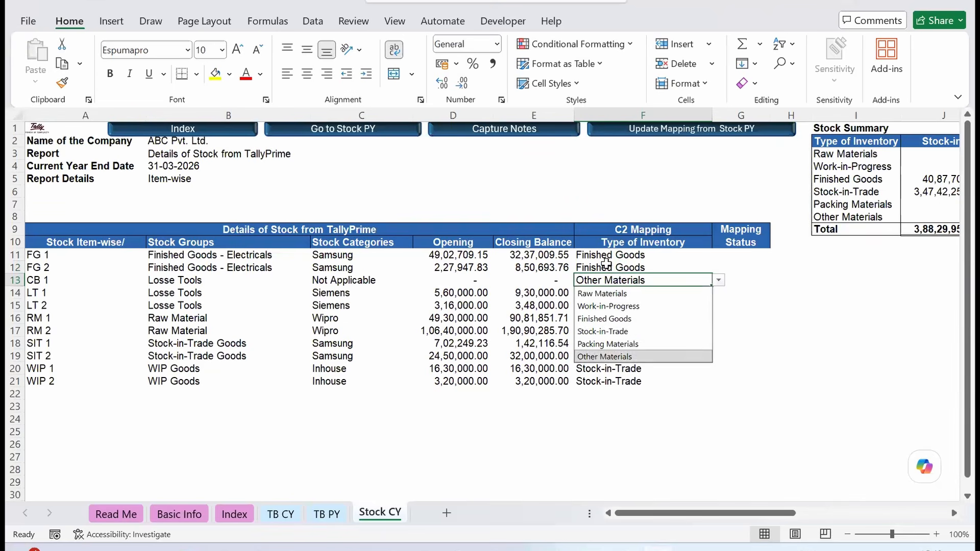
pyautogui.press('Return')
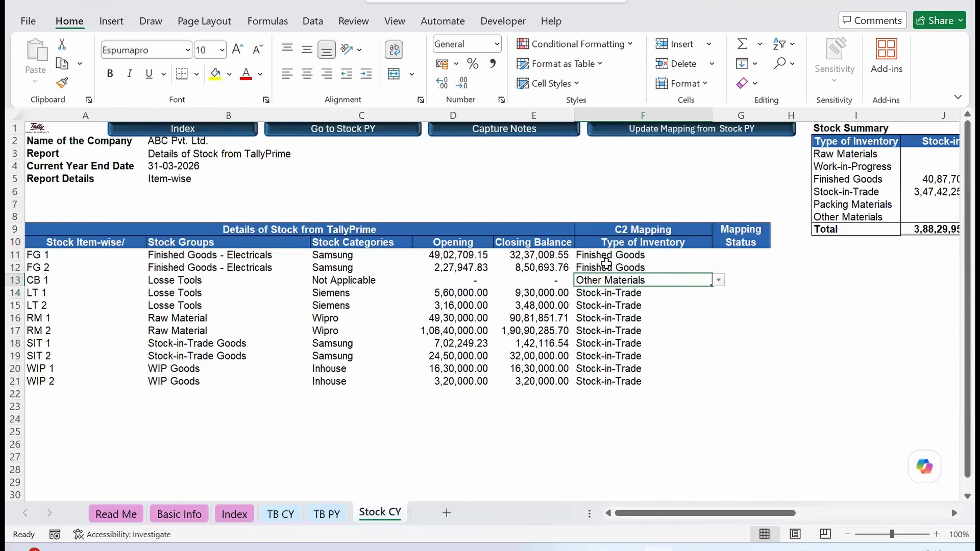
pyautogui.hotkey('ctrl', 'c')
pyautogui.press('Down')
pyautogui.hotkey('shift', 'Down')
pyautogui.hotkey('ctrl', 'v')
pyautogui.press('Down')
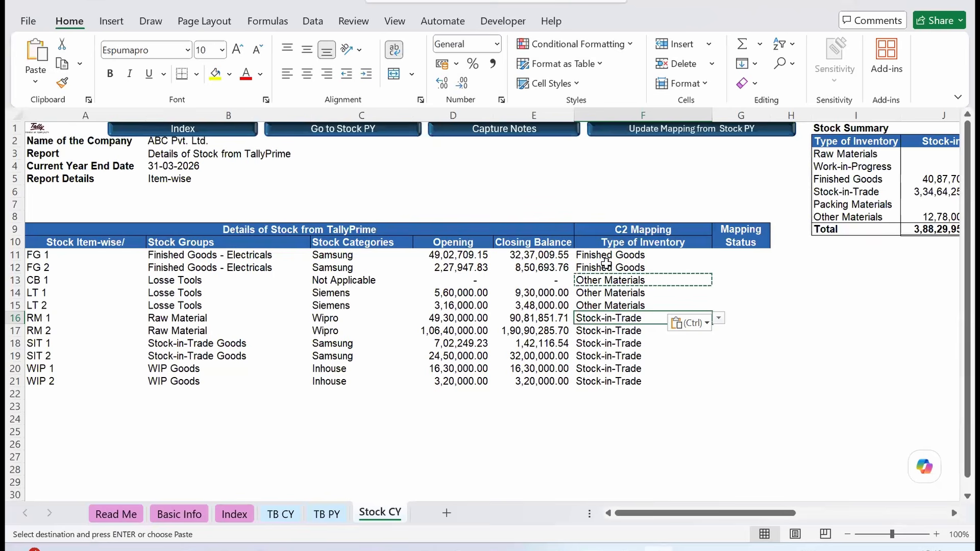
# Step: Set the Type of Inventory of RM 1 and RM 2 to Raw Materials, and of WIP 1 and WIP 2 to Work-in-Progress
pyautogui.write('Raw Materials')
pyautogui.press('Return')
pyautogui.write('Raw Materials')
pyautogui.press('Return')
pyautogui.press('Down')
pyautogui.press('Down')
pyautogui.write('Work-in-Progress')
pyautogui.press('Return')
pyautogui.write('Work-in-Progress')
pyautogui.press('Return')
pyautogui.press('Up')
pyautogui.press('Up')
# Step: Go to the Stock PY sheet and update its inventory type mapping from Stock CY, confirming the update
pyautogui.scroll(2, 515, 185)
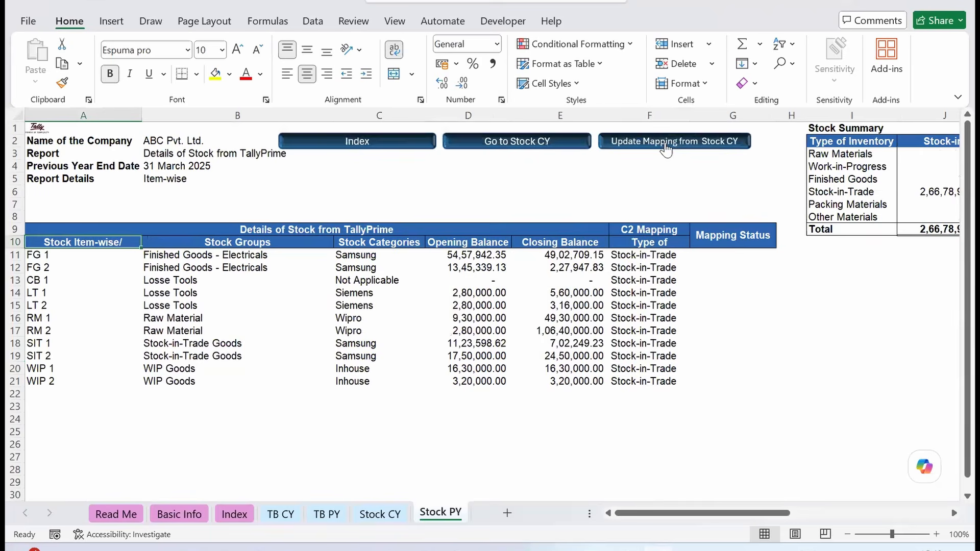
pyautogui.click(669, 142)
pyautogui.click(529, 322)
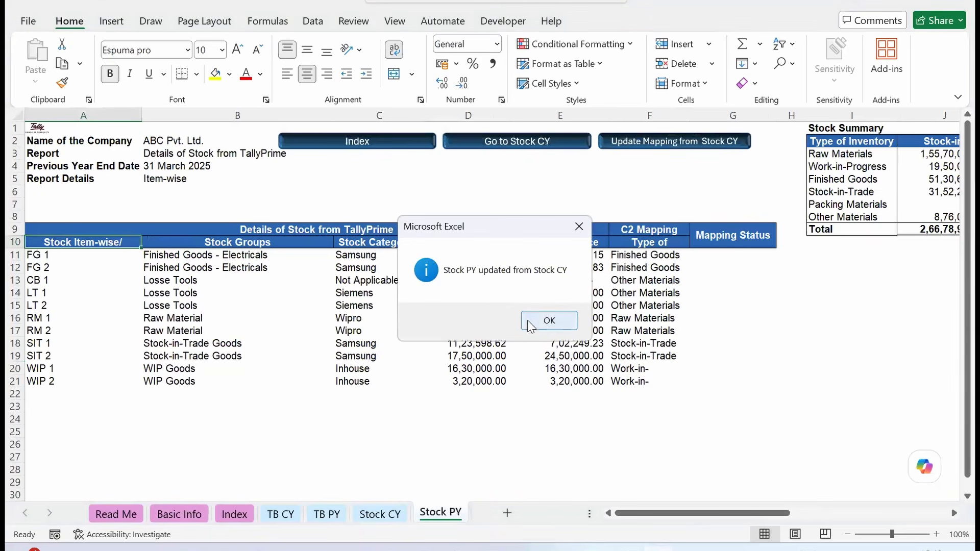
pyautogui.click(531, 321)
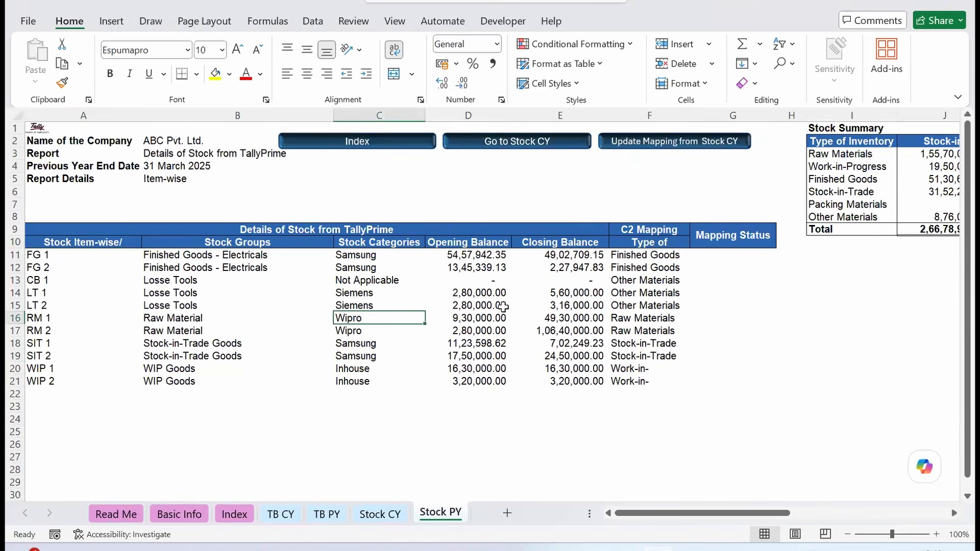
# Step: Review the stock items' C2 inventory type mapping and the Stock-in-Transit column of the Stock Summary
pyautogui.click(624, 296)
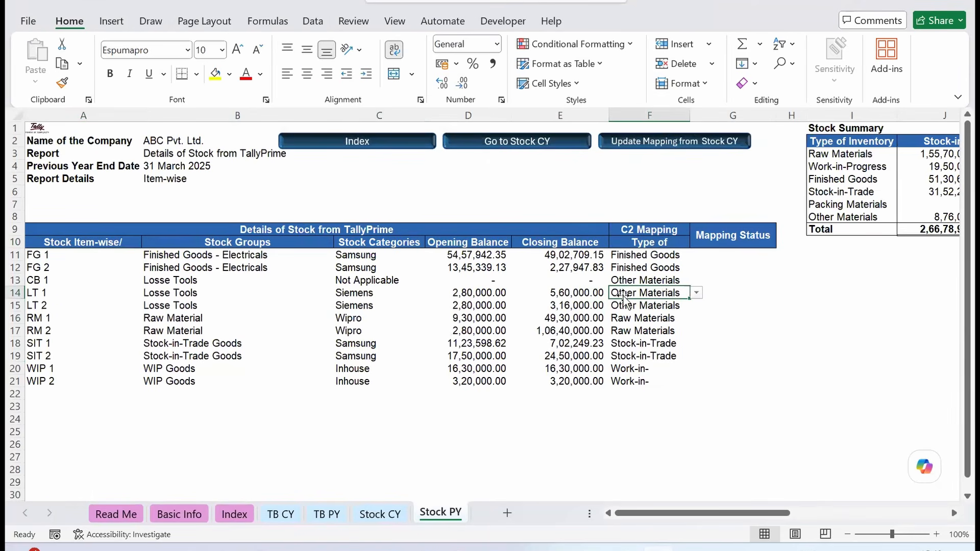
pyautogui.hscroll(5, 624, 298)
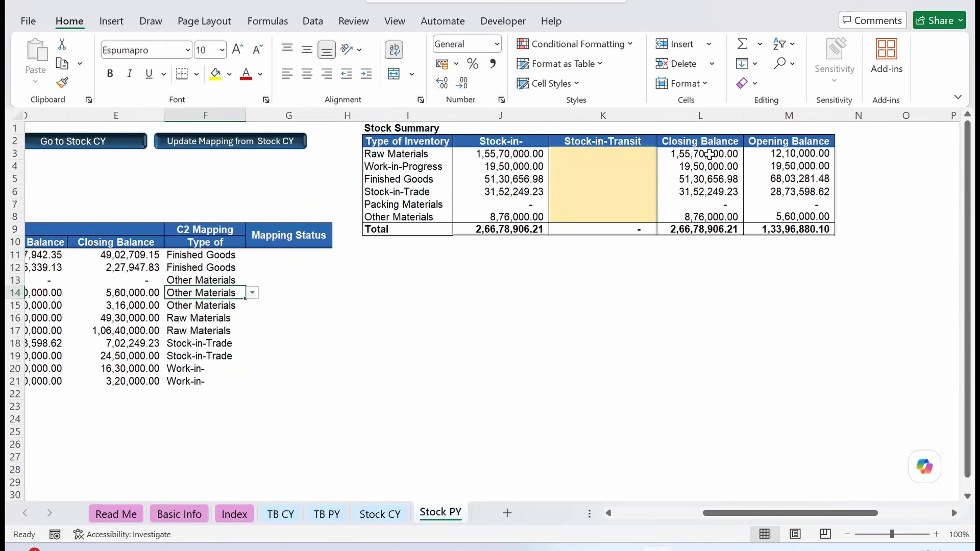
pyautogui.click(584, 156)
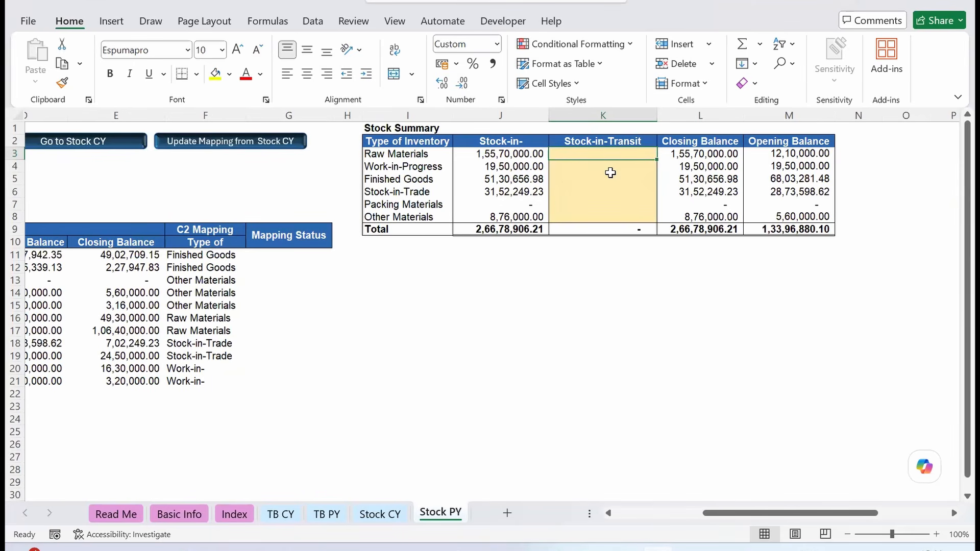
pyautogui.click(208, 353)
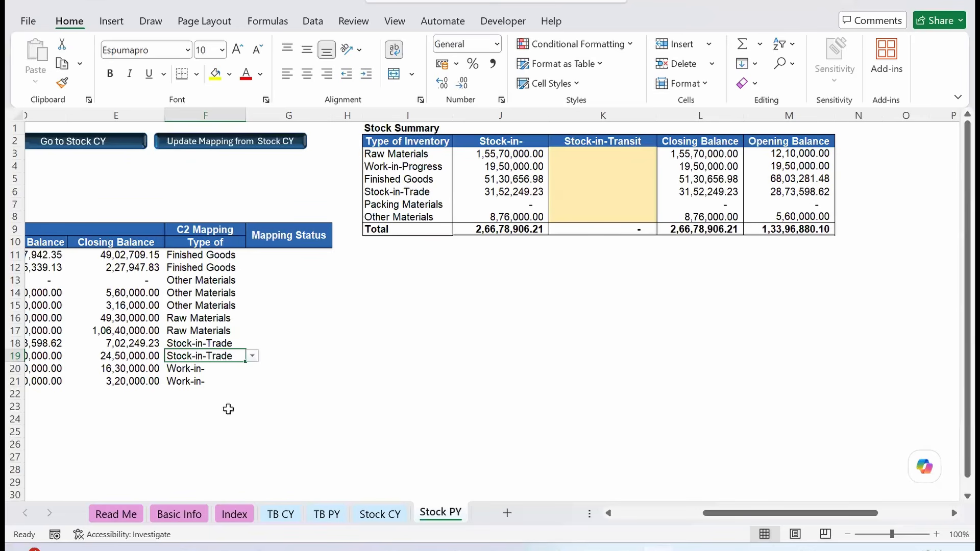
pyautogui.click(208, 406)
# Step: Open the Sundry Debtors (Current Year) sheet from the Index
pyautogui.click(238, 513)
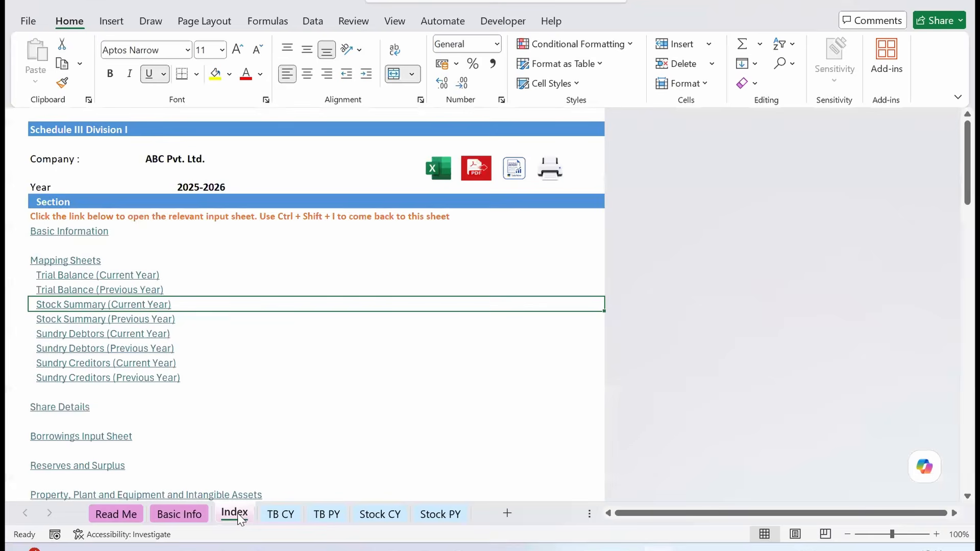
pyautogui.click(92, 330)
pyautogui.click(92, 331)
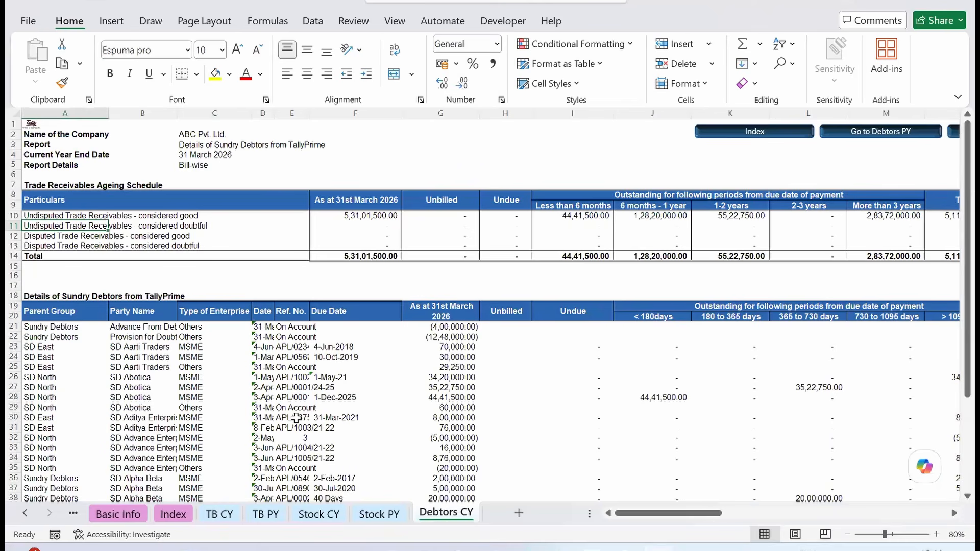
# Step: Examine the bill-wise debtor details, including reference numbers, due dates and the ageing columns up to On Account
pyautogui.click(295, 417)
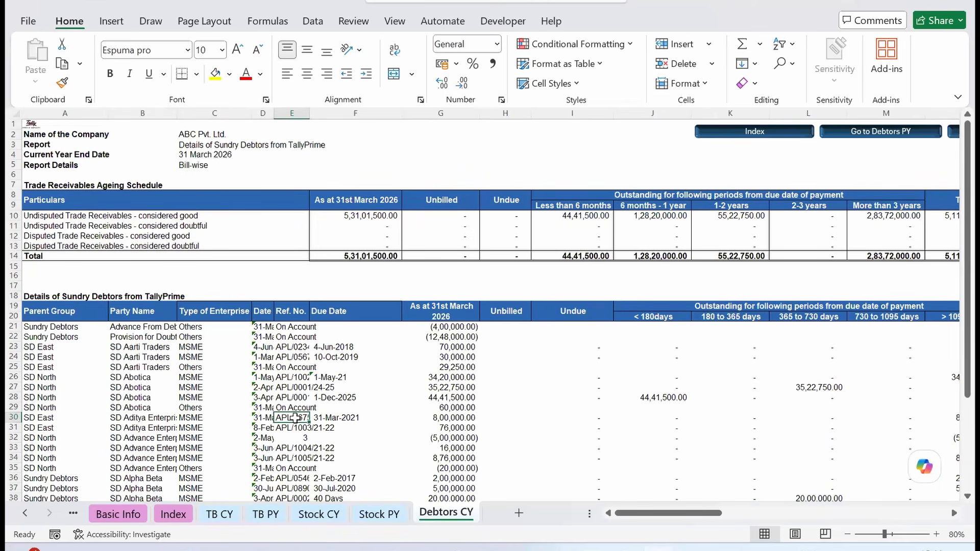
pyautogui.click(313, 378)
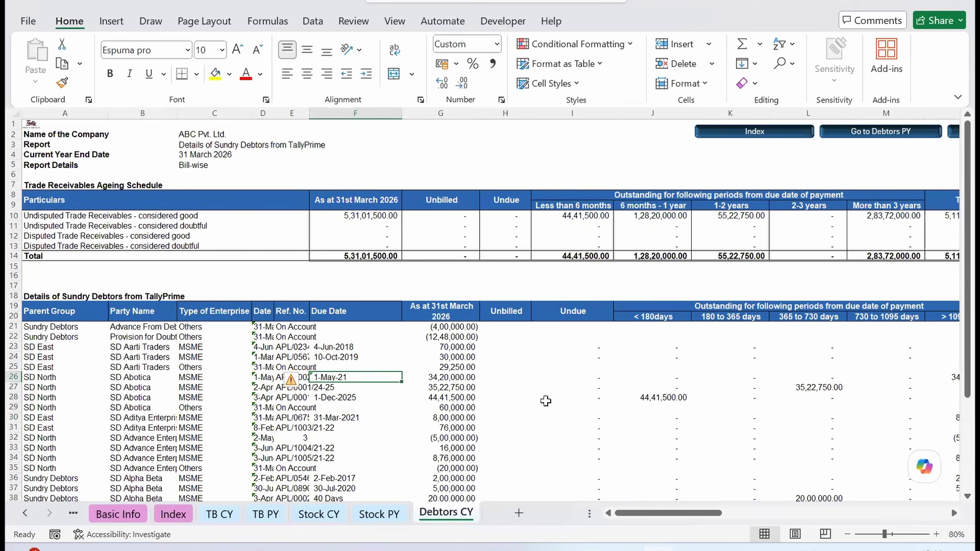
pyautogui.hscroll(3, 545, 401)
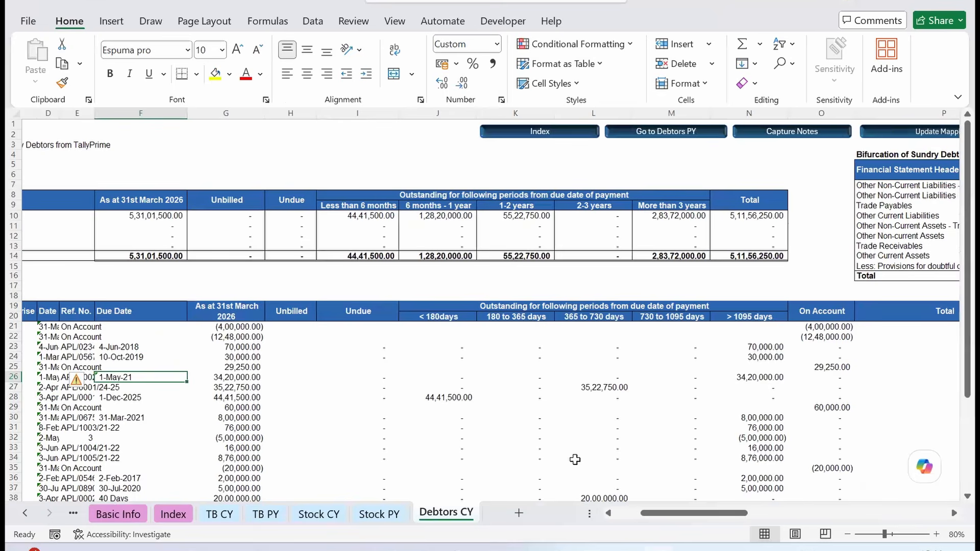
pyautogui.scroll(-1, 575, 440)
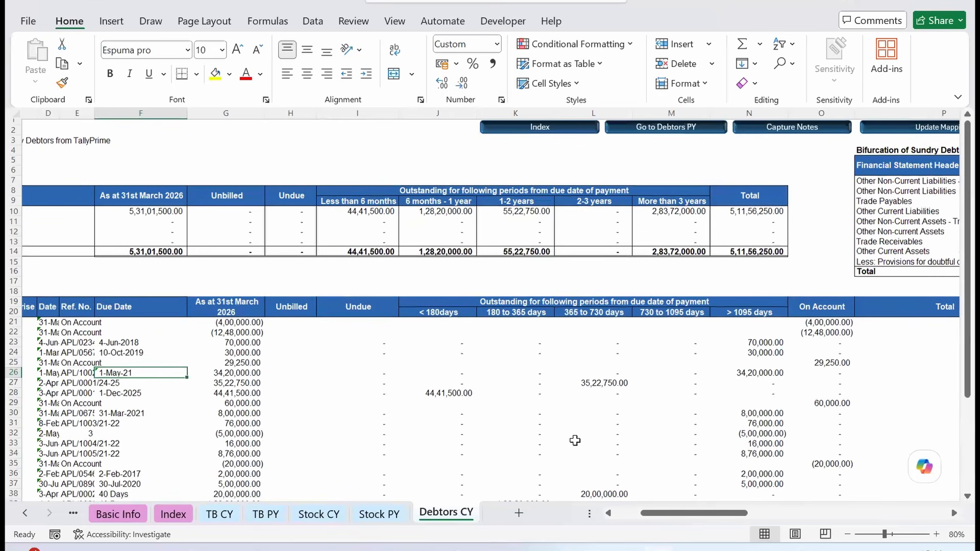
pyautogui.scroll(-5, 591, 325)
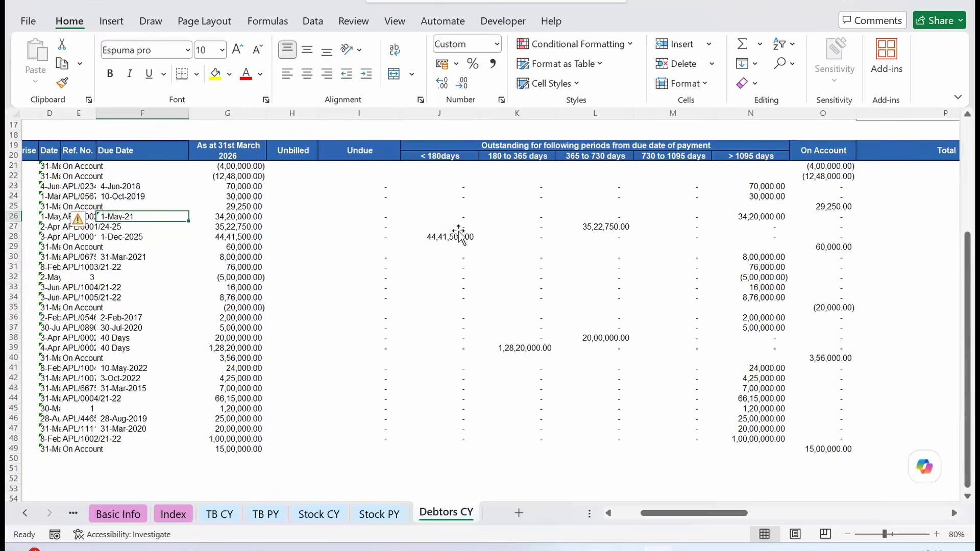
pyautogui.click(458, 226)
pyautogui.scroll(1, 458, 233)
pyautogui.scroll(3, 458, 233)
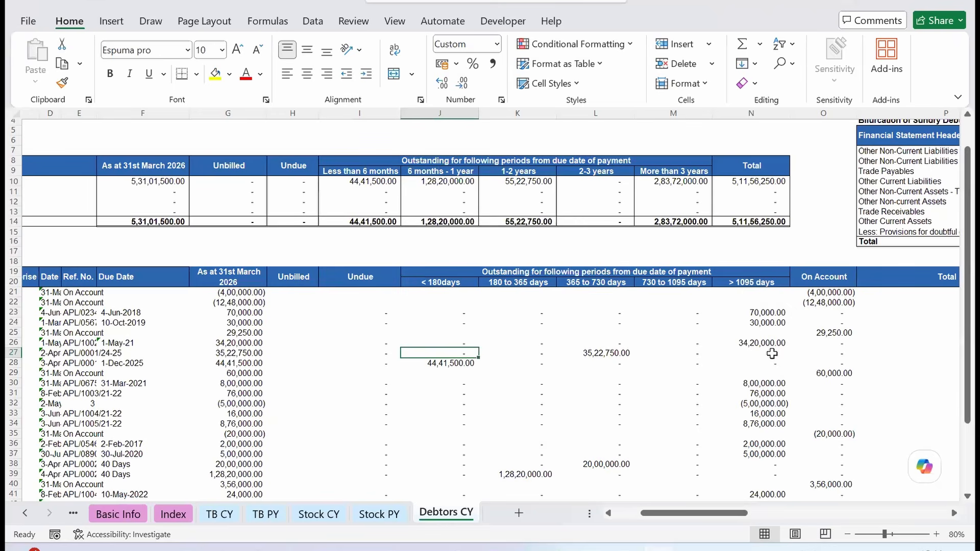
# Step: Transfer the (4,00,000.00) On Account amount in row 21 to the 180 to 365 days column, leaving the On Account cell empty
pyautogui.click(822, 294)
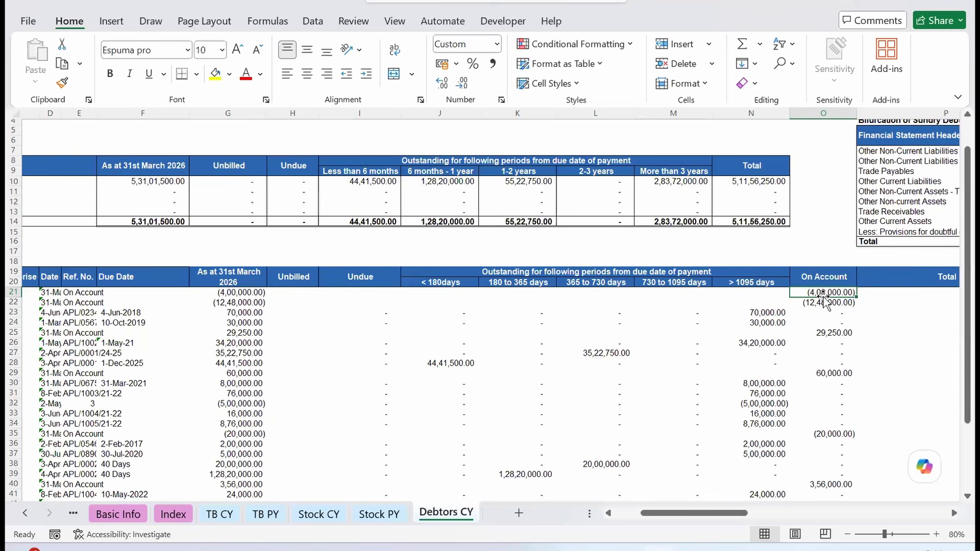
pyautogui.hotkey('ctrl', 'c')
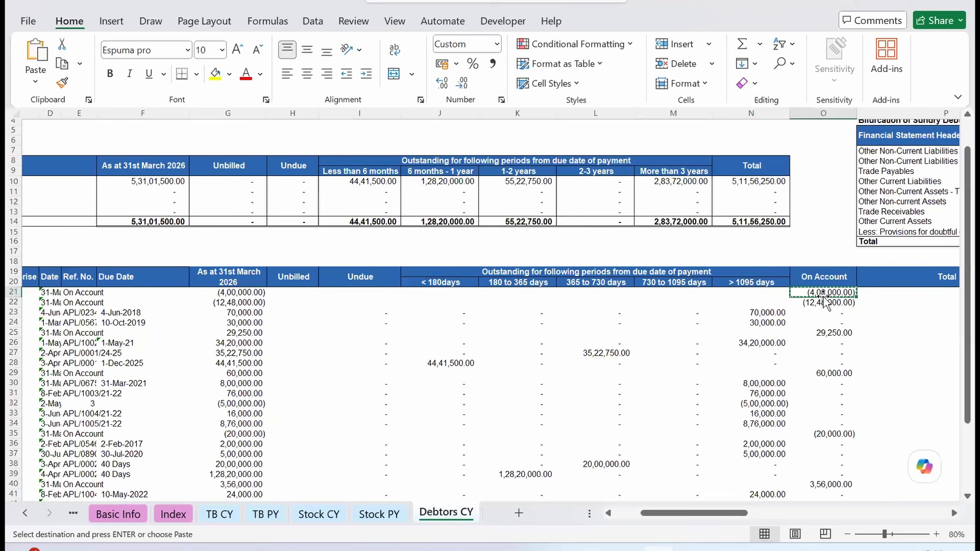
pyautogui.press('Left')
pyautogui.press('Left')
pyautogui.press('Left')
pyautogui.press('Left')
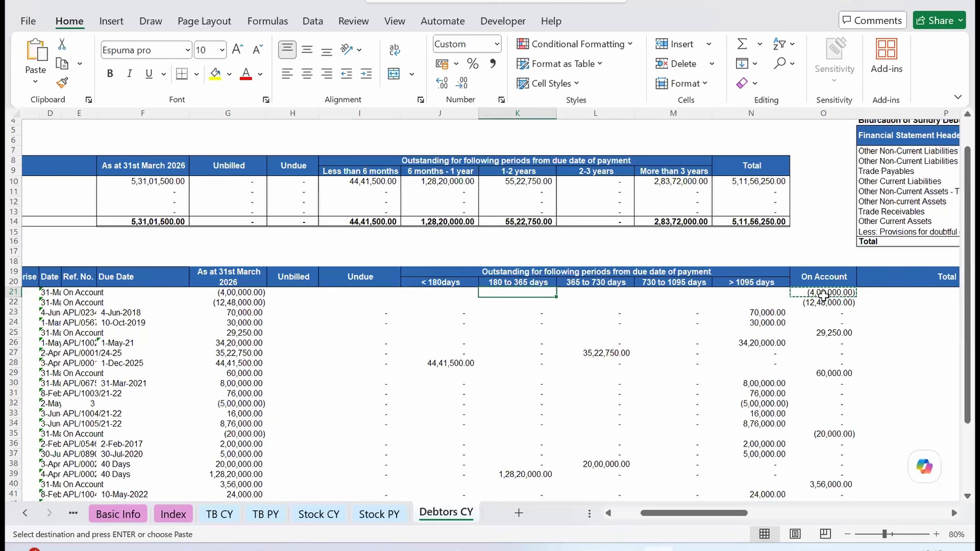
pyautogui.hotkey('ctrl', 'v')
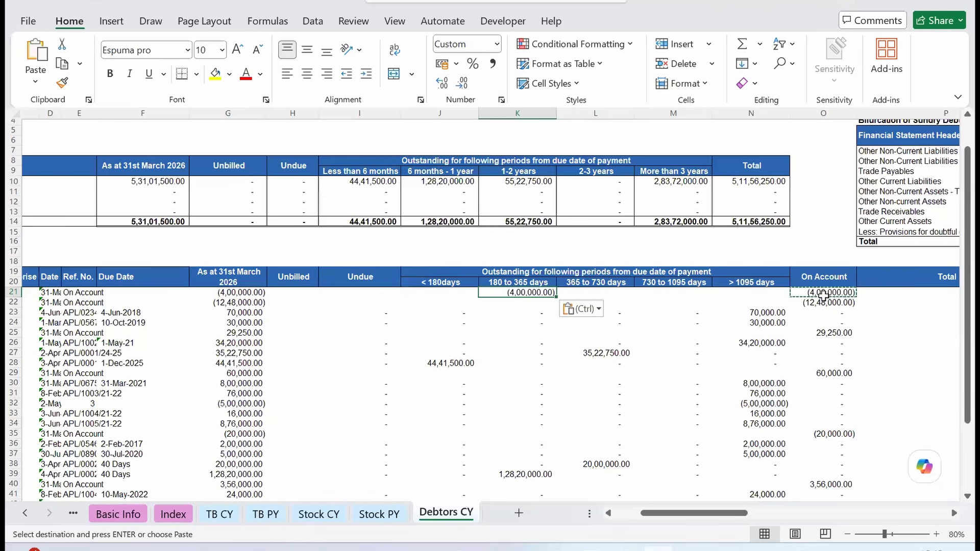
pyautogui.click(851, 361)
pyautogui.press('Escape')
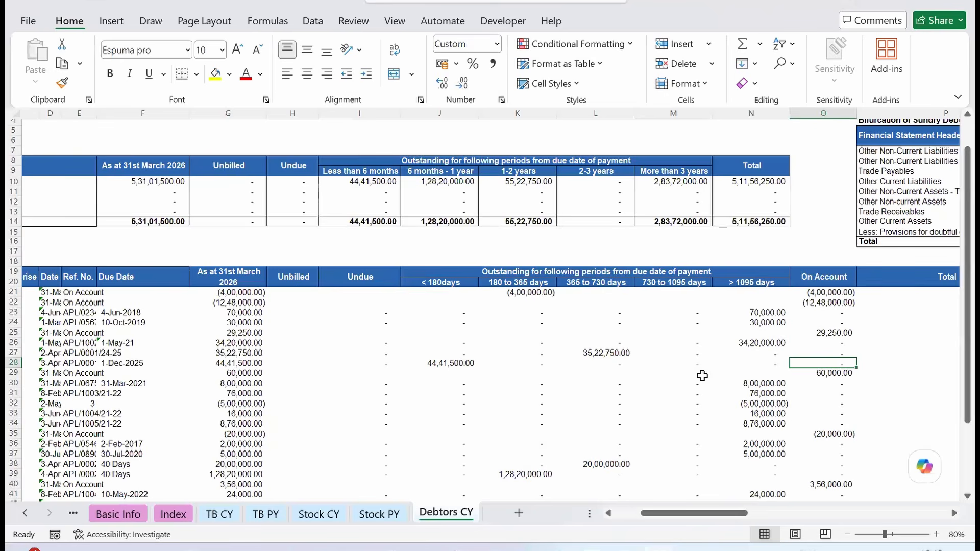
pyautogui.click(834, 290)
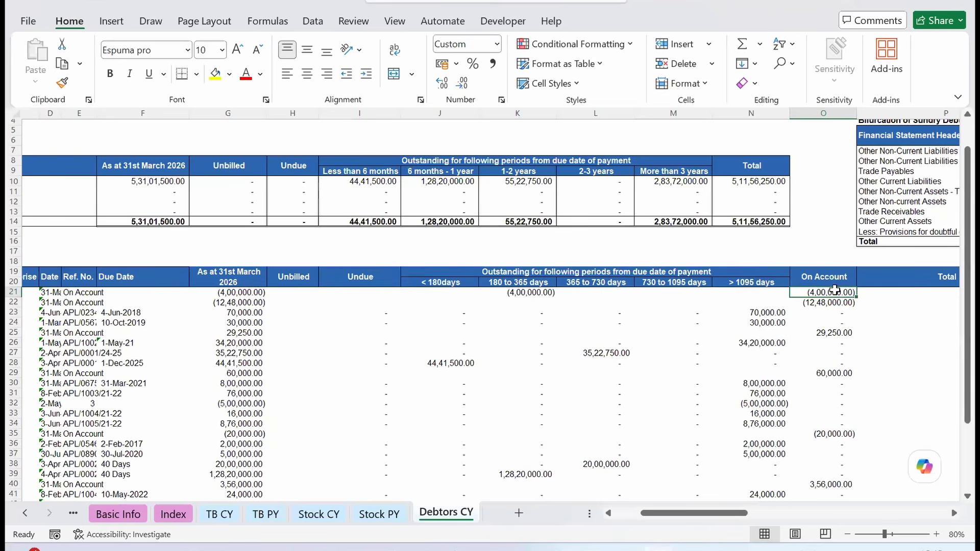
# Step: Examine the C1 and C2 mapping columns for the row 21 debtor entry
pyautogui.press('Right')
pyautogui.press('Right')
pyautogui.press('Right')
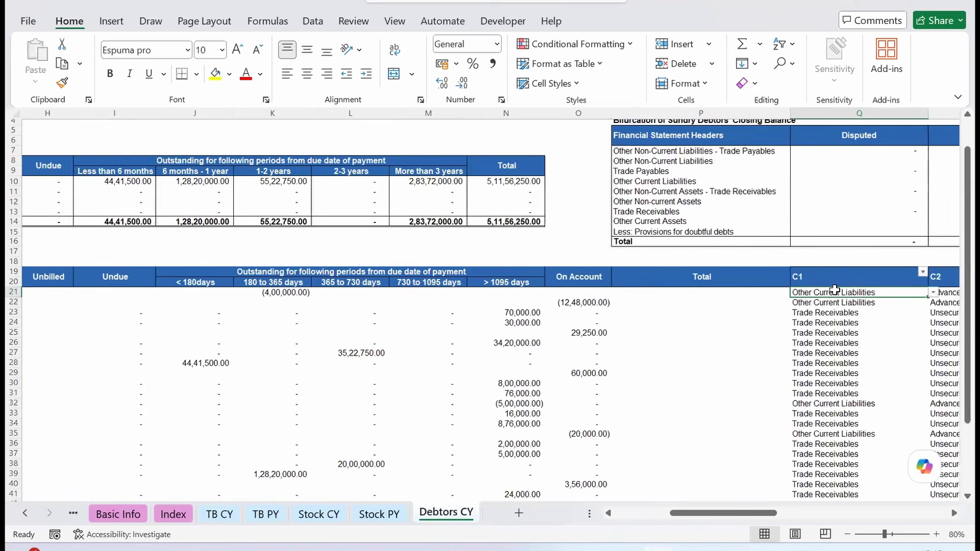
pyautogui.press('Left')
pyautogui.press('Left')
pyautogui.press('Right')
pyautogui.press('Right')
pyautogui.press('Left')
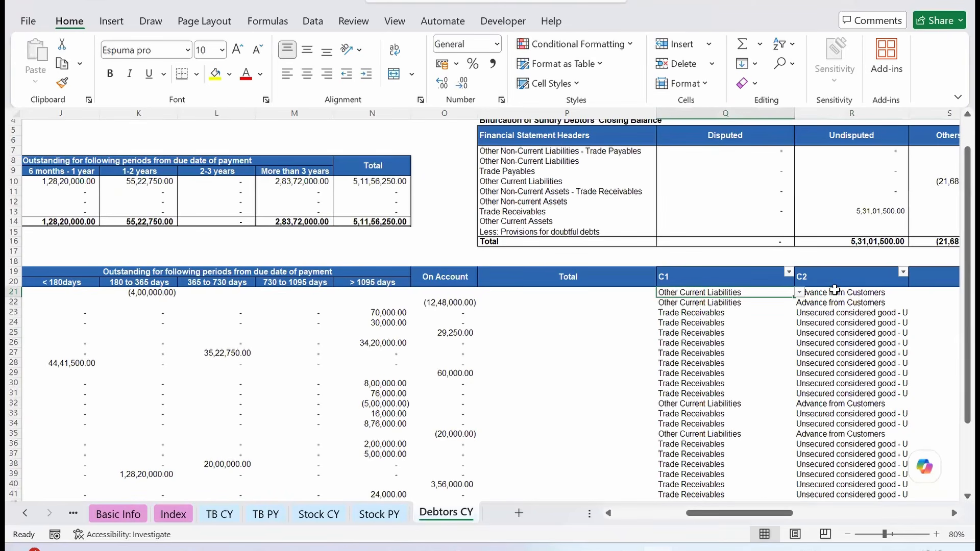
pyautogui.press('Right')
pyautogui.press('Right')
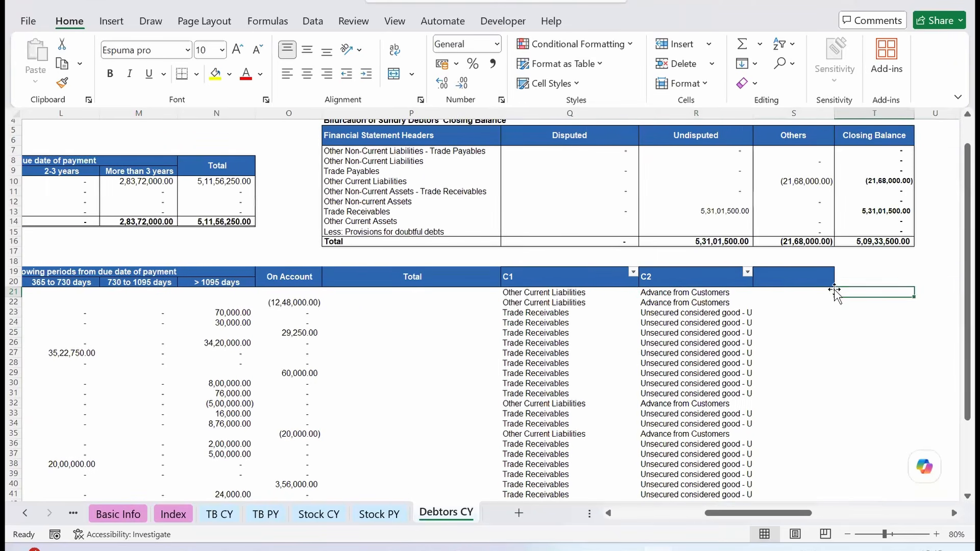
pyautogui.press('Left')
pyautogui.press('Left')
pyautogui.press('Left')
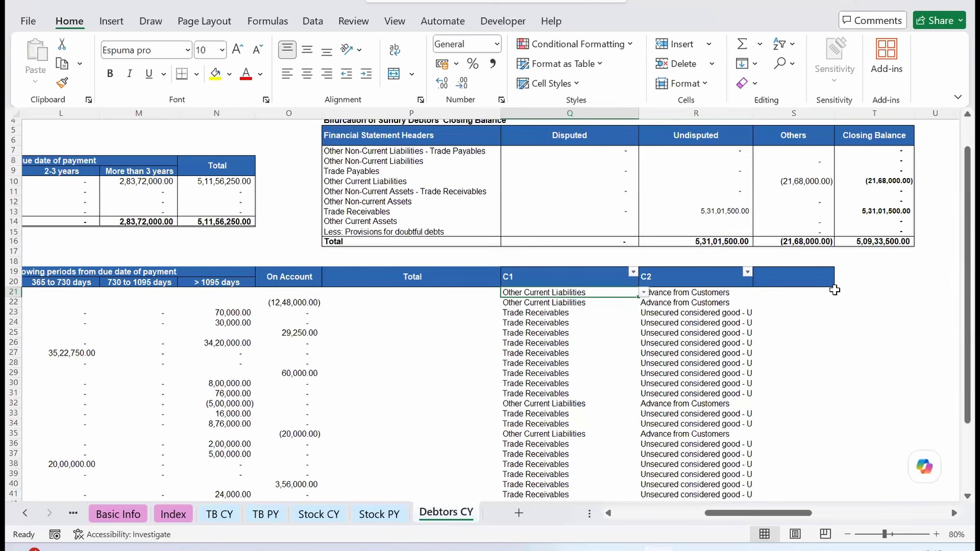
pyautogui.press('Left')
pyautogui.press('Right')
pyautogui.keyDown('ctrl'); pyautogui.scroll(5, 695, 343); pyautogui.keyUp('ctrl')
pyautogui.press('Right')
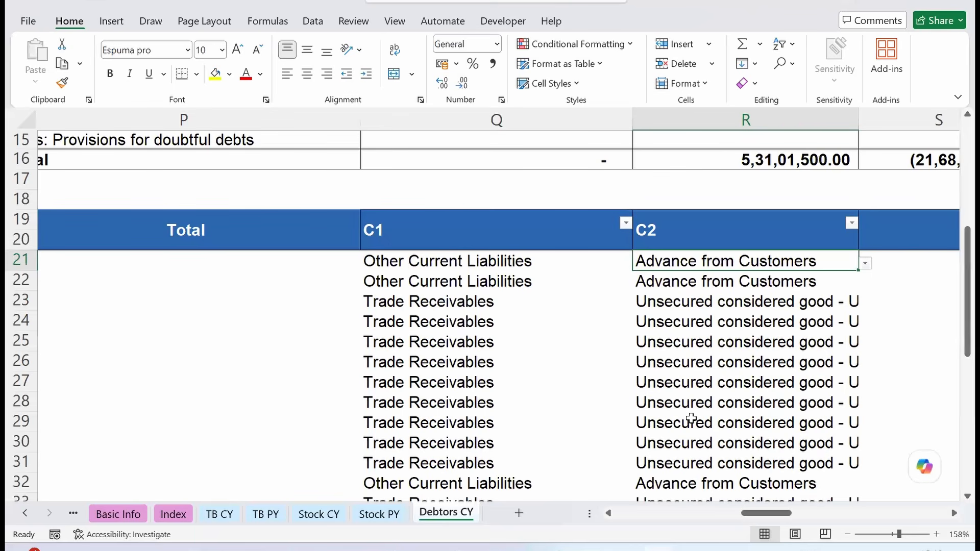
# Step: View the C1 classification options for row 21 and compare the C1 and C2 mappings of the rows below it
pyautogui.click(589, 261)
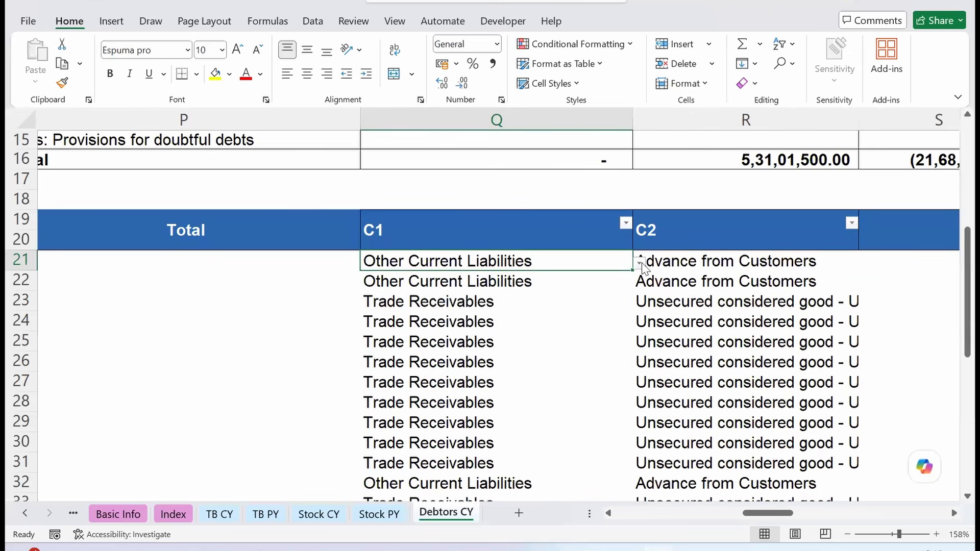
pyautogui.click(639, 263)
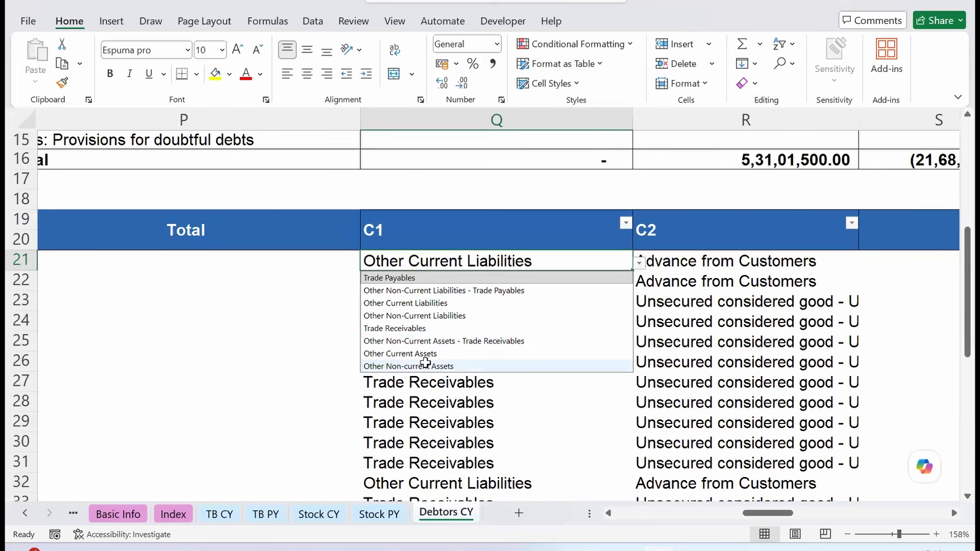
pyautogui.press('Escape')
pyautogui.click(546, 340)
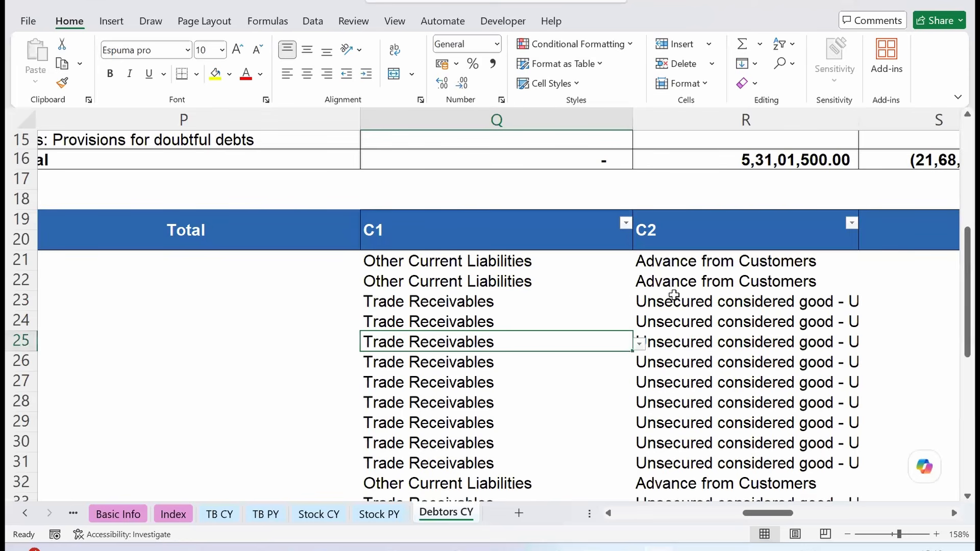
pyautogui.click(674, 296)
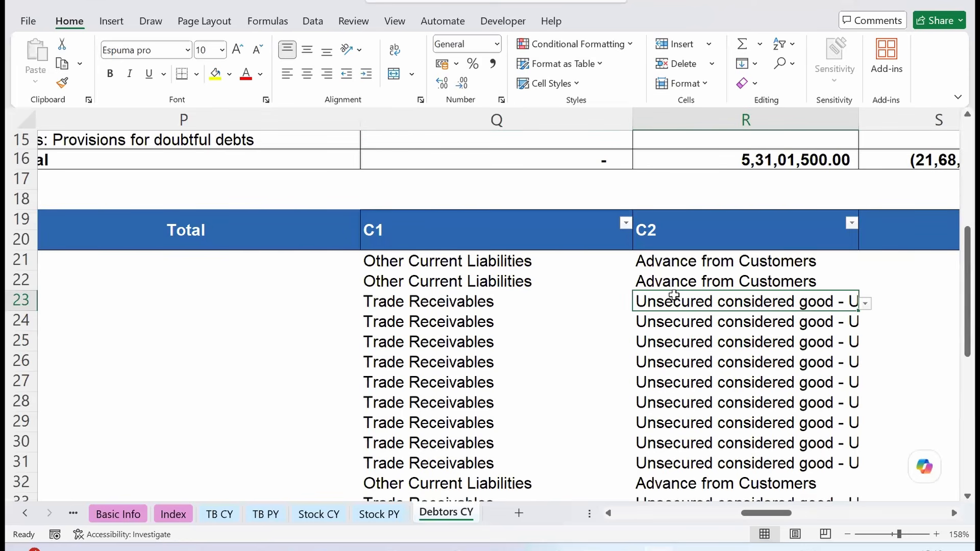
pyautogui.click(569, 302)
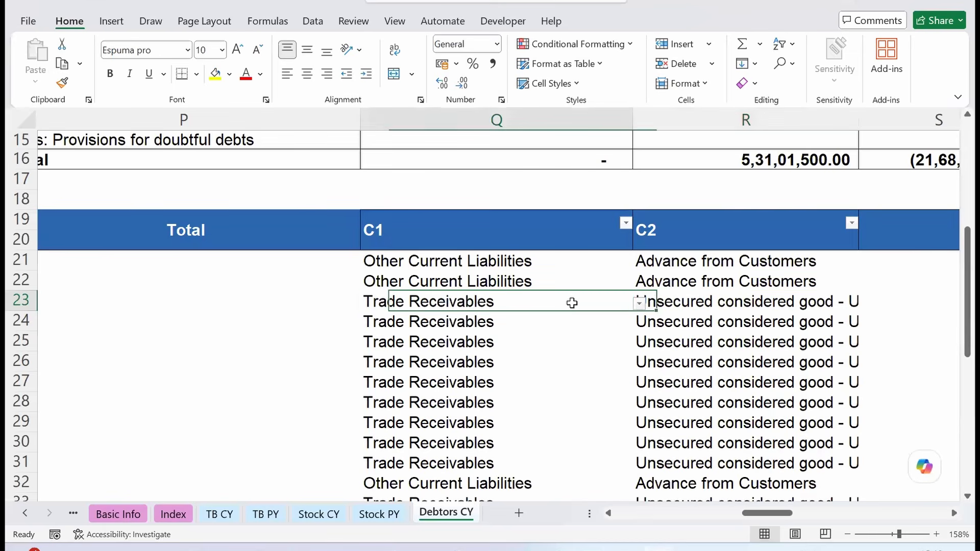
pyautogui.click(584, 274)
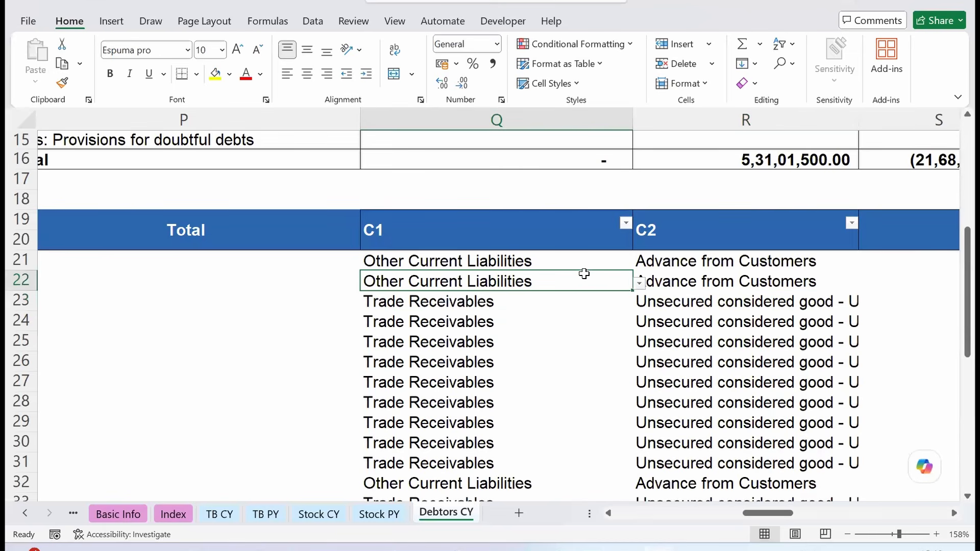
pyautogui.click(775, 275)
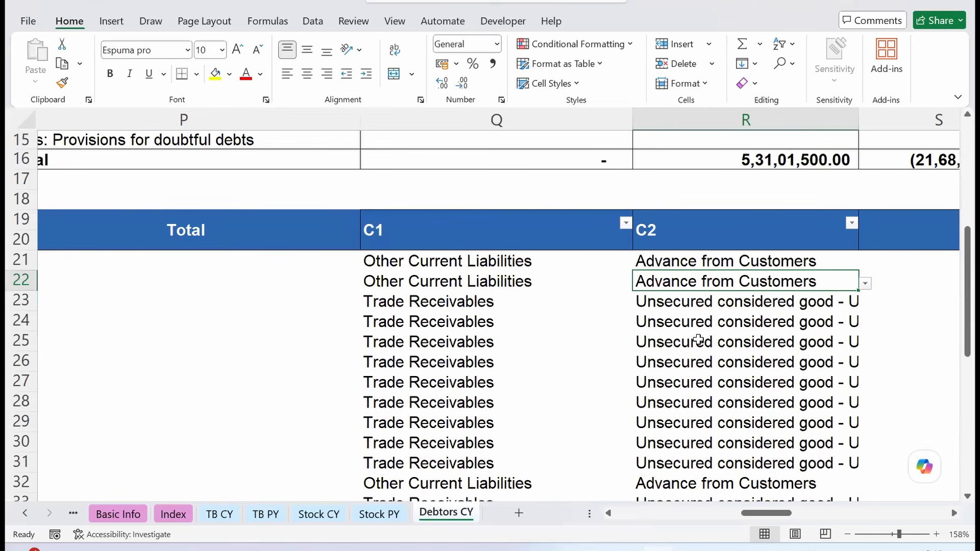
# Step: Examine the Bifurcation of Sundry Debtors' Closing Balance table, from its financial statement headers to the Closing Balance column
pyautogui.scroll(3, 696, 340)
pyautogui.hscroll(1, 696, 339)
pyautogui.scroll(-5, 698, 340)
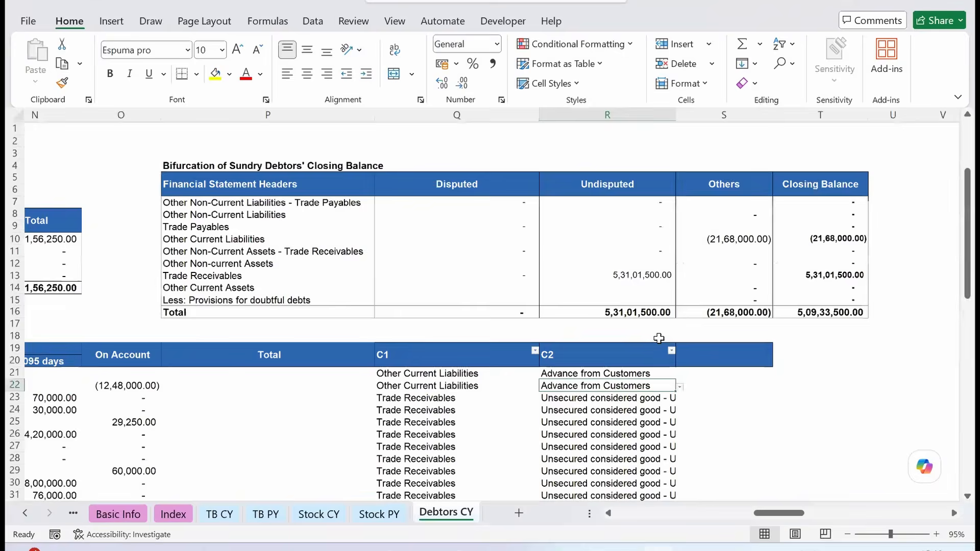
pyautogui.moveTo(153, 182); pyautogui.dragTo(774, 299)
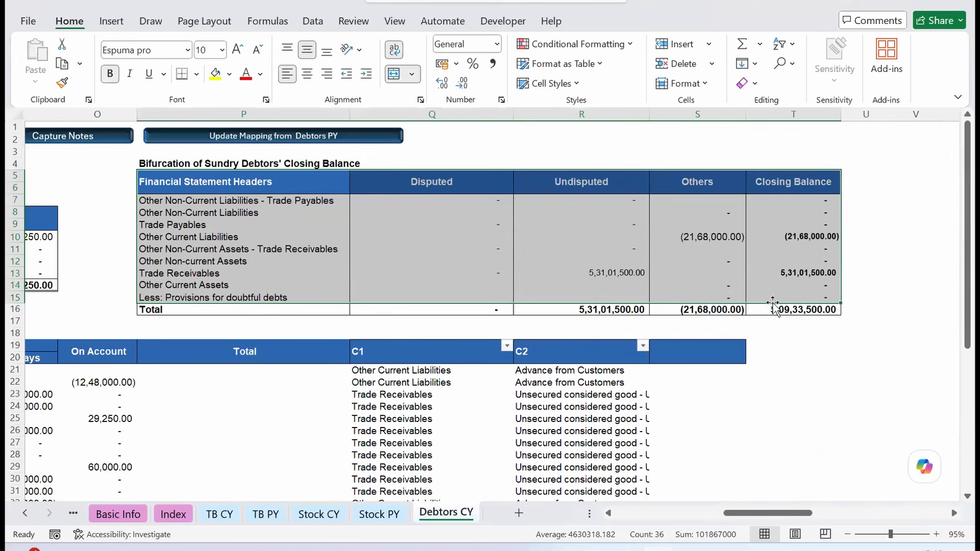
# Step: Review the Trade Receivables Ageing Schedule at the start of the sheet
pyautogui.click(221, 397)
pyautogui.hscroll(-2, 224, 399)
pyautogui.hscroll(-8, 224, 399)
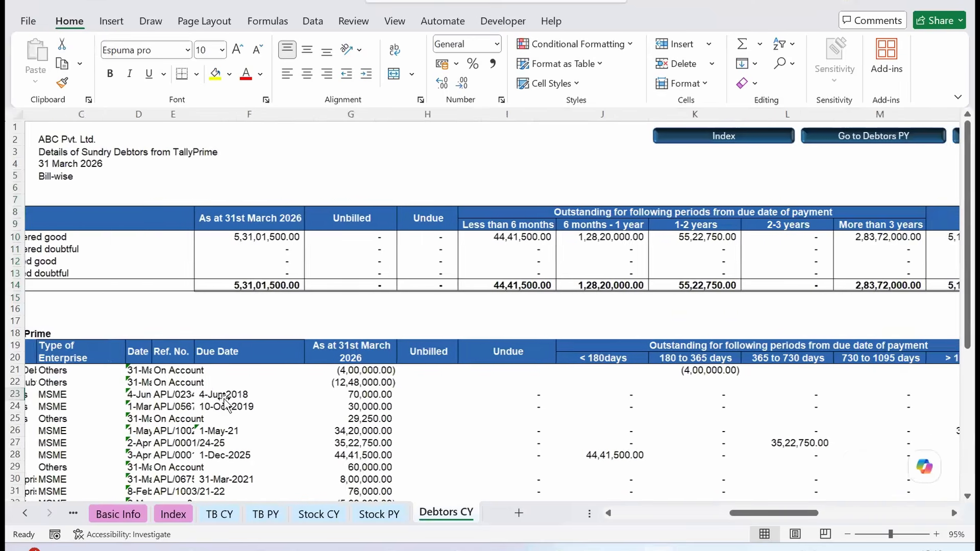
pyautogui.hscroll(-1, 98, 310)
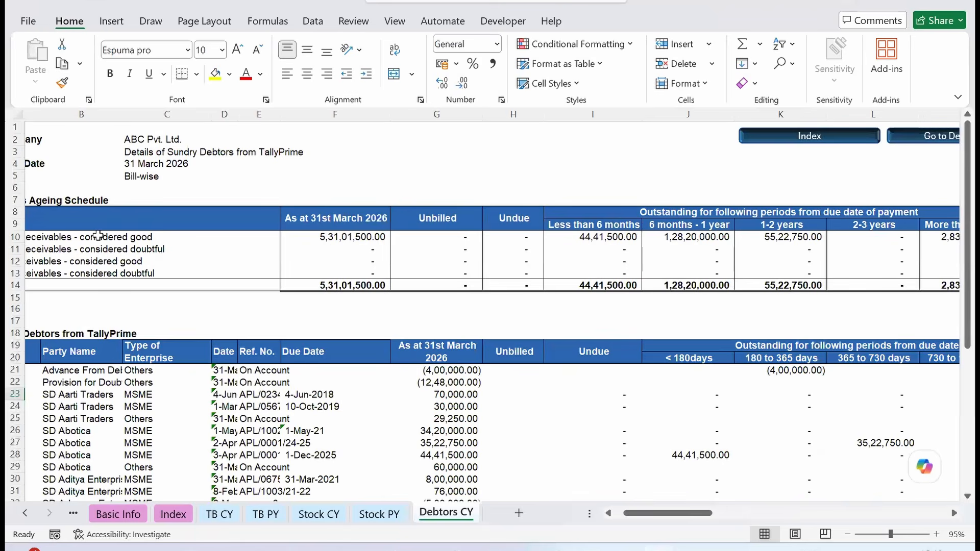
pyautogui.click(98, 236)
pyautogui.hscroll(-3, 98, 236)
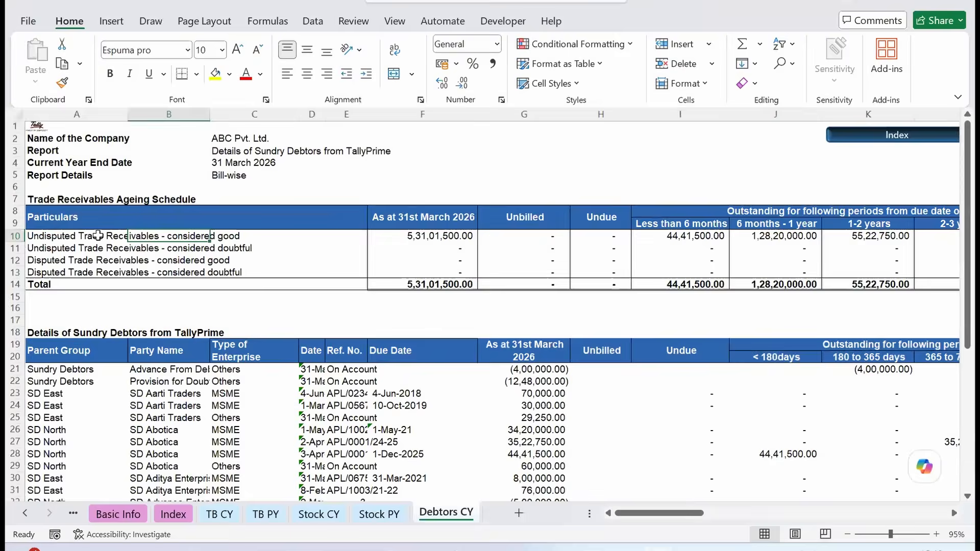
# Step: Run Capture Notes for the current-year debtors to bring up the Trade Receivables Input sheet, and return to Debtors CY
pyautogui.hscroll(4, 98, 235)
pyautogui.hscroll(5, 98, 236)
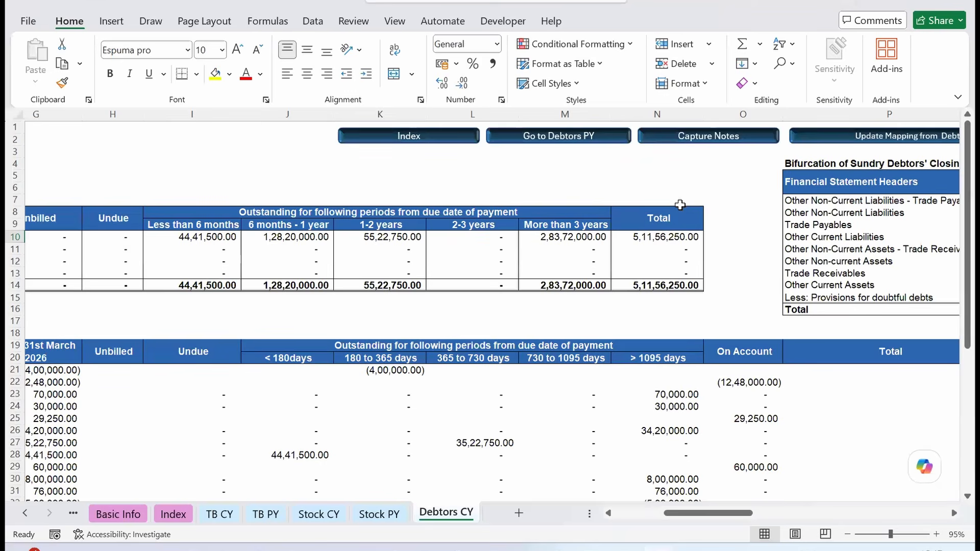
pyautogui.click(710, 140)
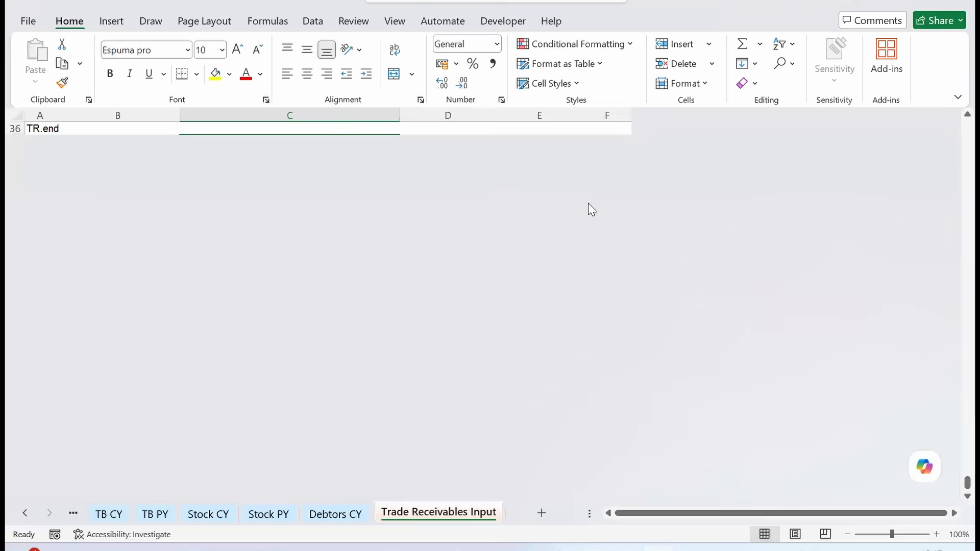
pyautogui.click(346, 516)
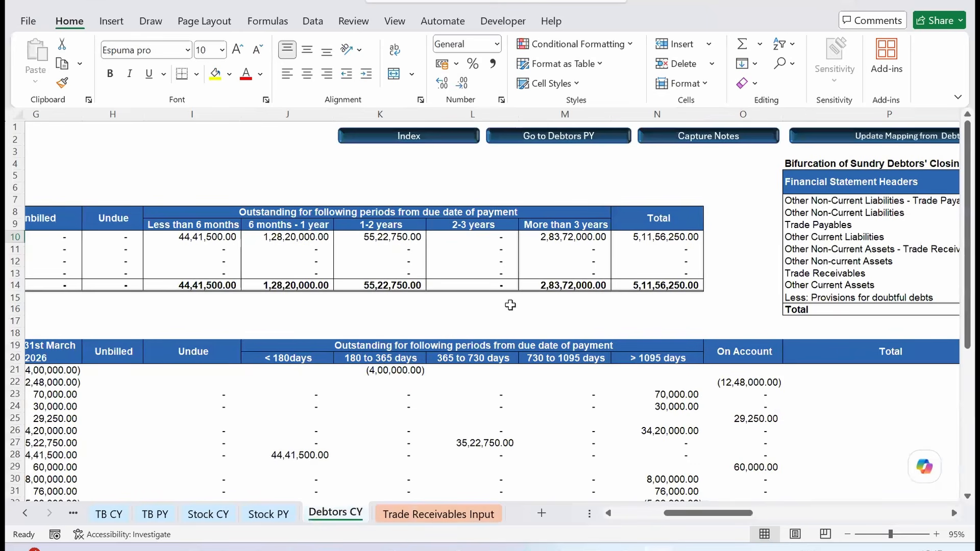
# Step: Review the Debtors CY sheet across the ageing schedule, the closing balance bifurcation and the TallyPrime debtor details
pyautogui.click(496, 249)
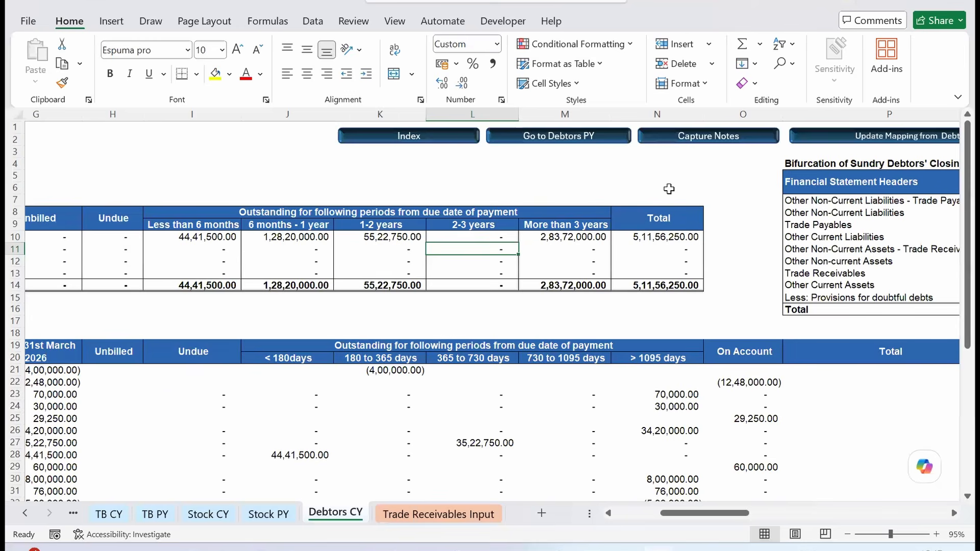
pyautogui.hscroll(6, 724, 253)
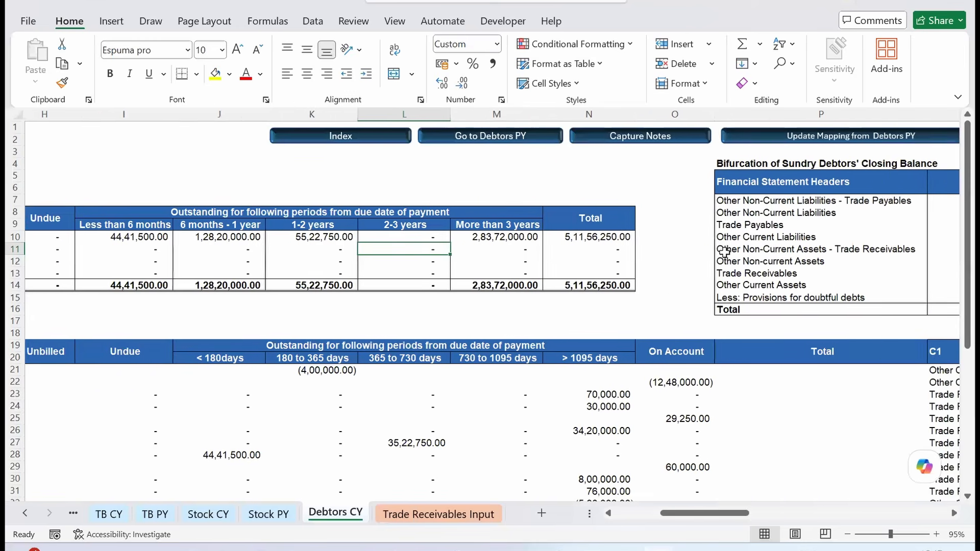
pyautogui.hscroll(3, 639, 260)
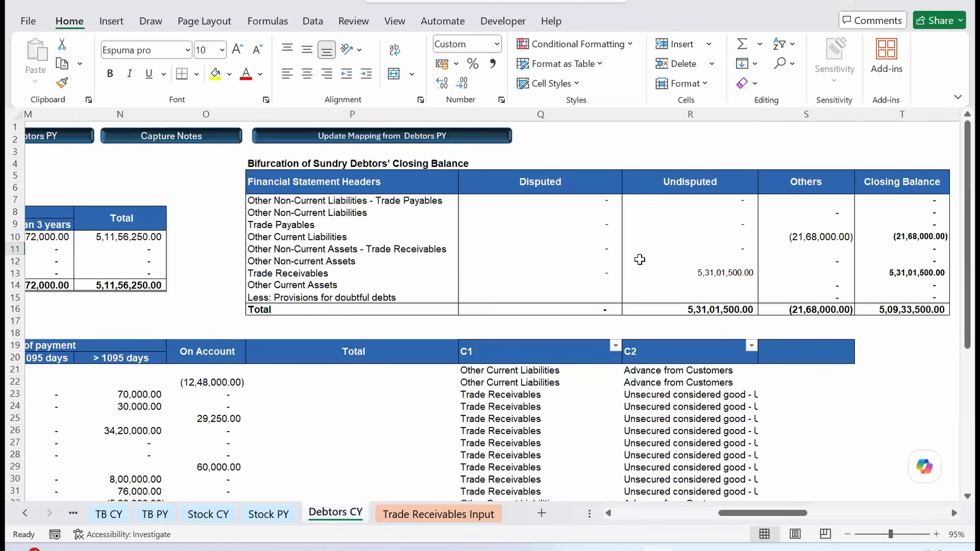
pyautogui.hscroll(-10, 639, 260)
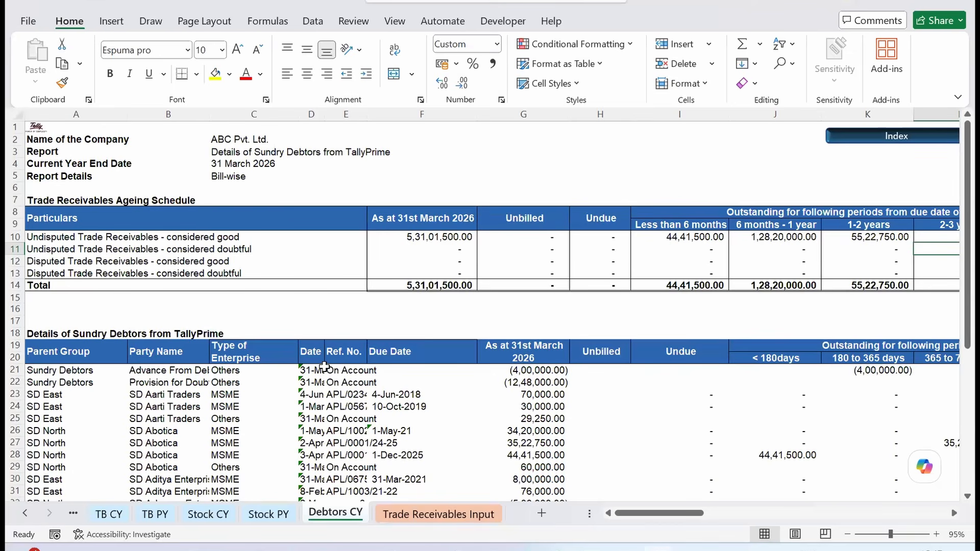
pyautogui.click(317, 391)
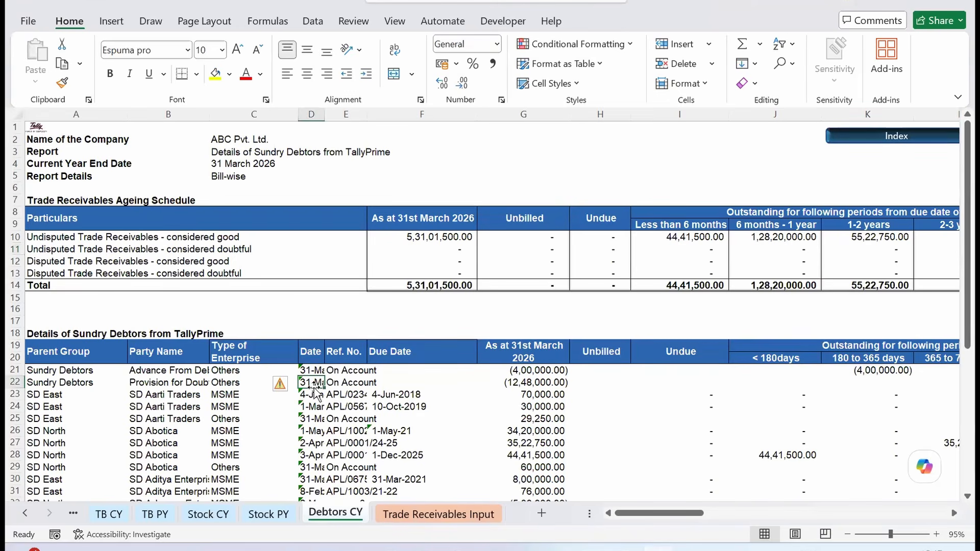
pyautogui.click(76, 308)
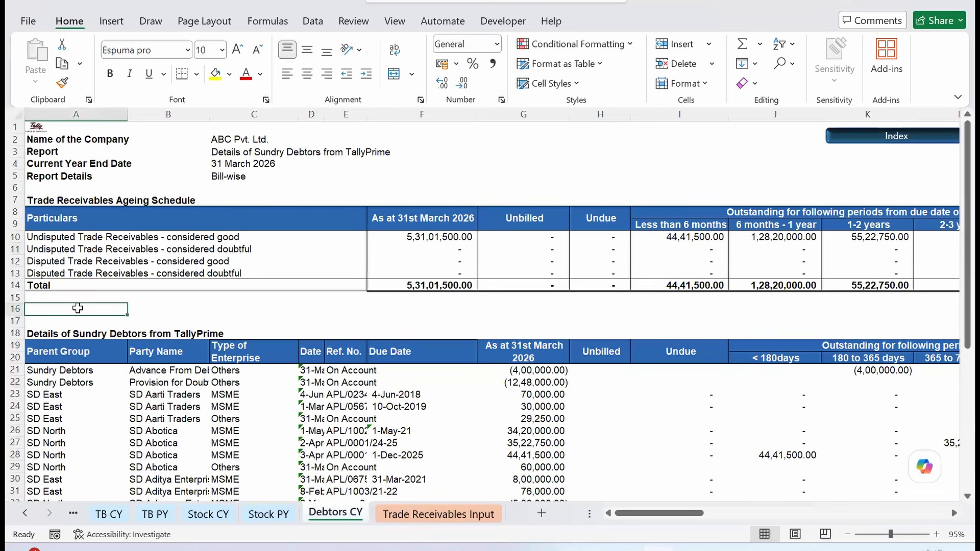
# Step: Examine the ledger closing balances and C1 mappings on the TB CY sheet, including the Share Capital and Borrowings - Secured rows
pyautogui.click(115, 524)
pyautogui.click(163, 441)
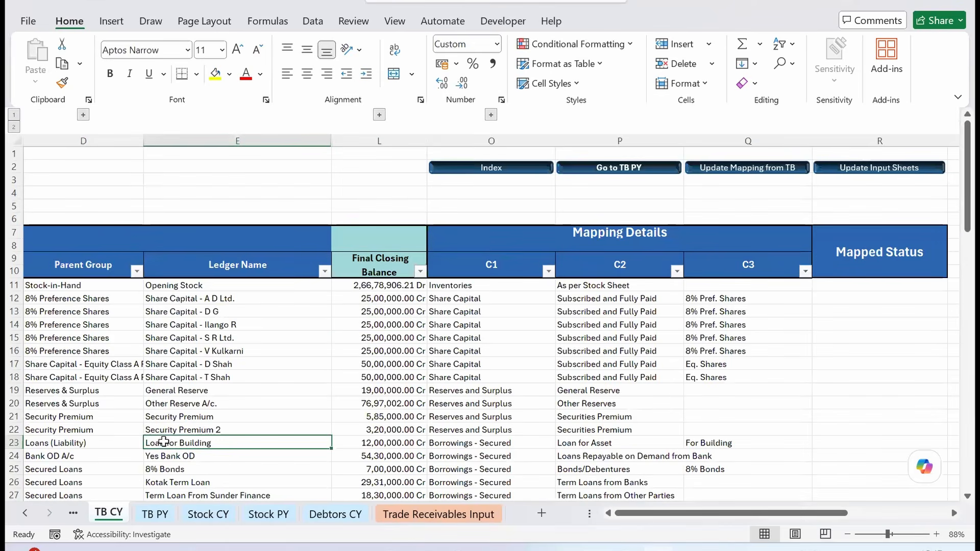
pyautogui.click(376, 380)
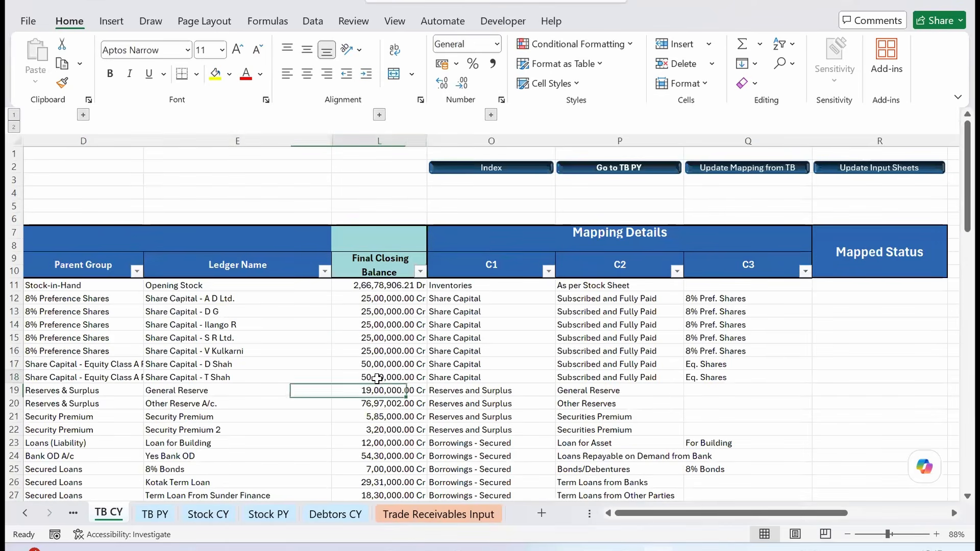
pyautogui.click(491, 341)
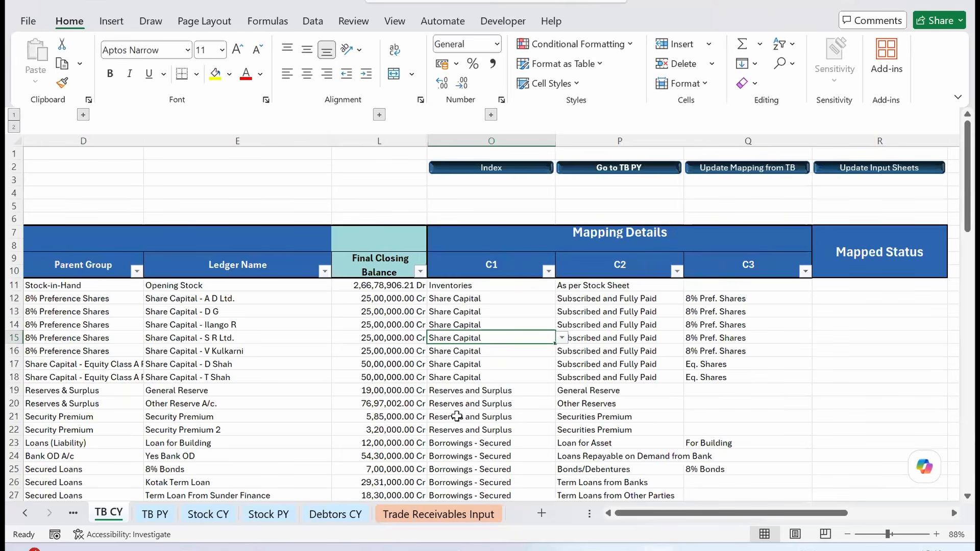
pyautogui.click(462, 443)
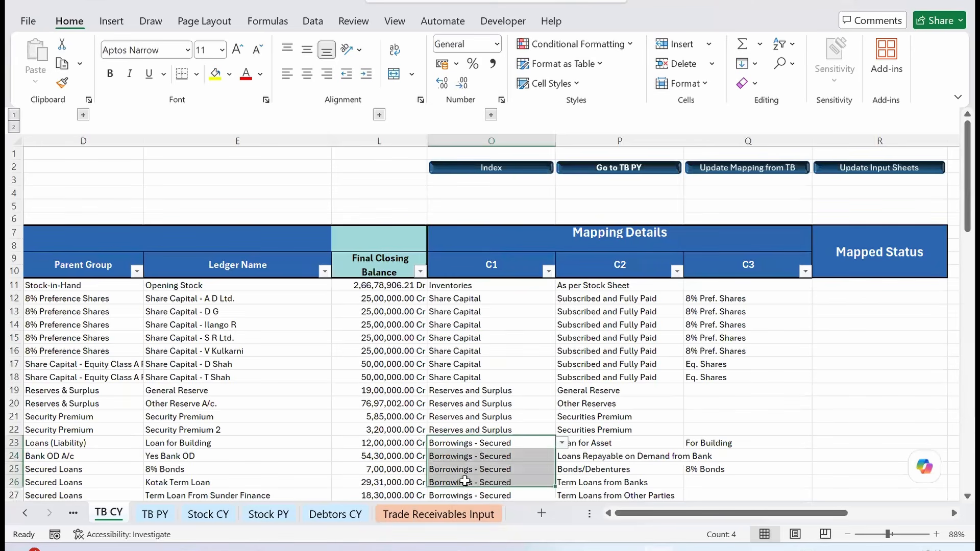
pyautogui.click(357, 458)
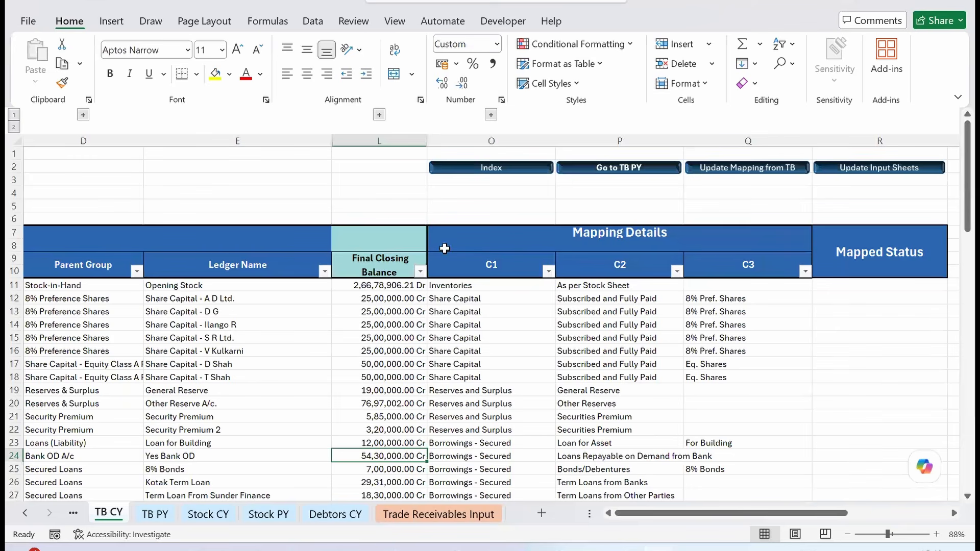
# Step: Expand the Bifurcate Closing Balance columns and examine the Non-Current, Current and mapping cells of the Loan for Building ledger
pyautogui.click(491, 115)
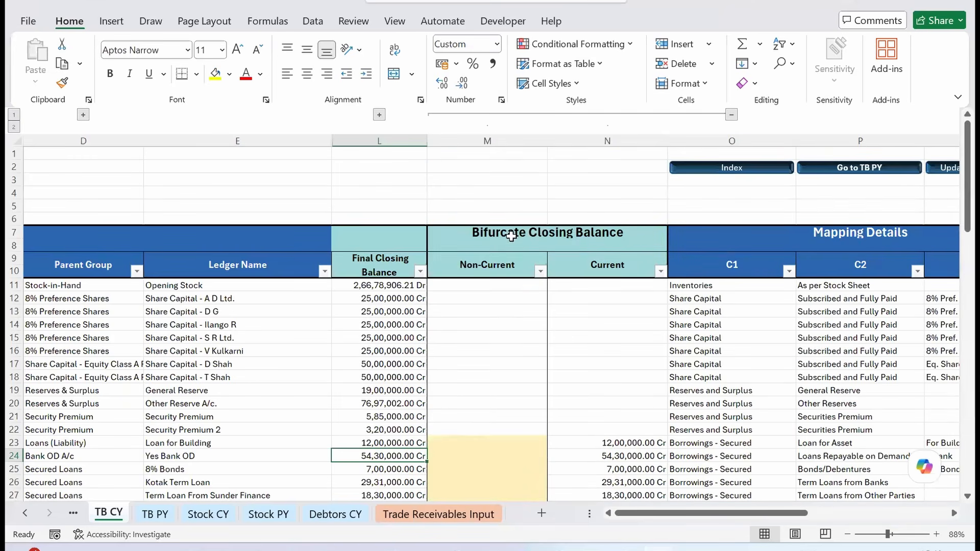
pyautogui.moveTo(485, 285); pyautogui.dragTo(559, 368)
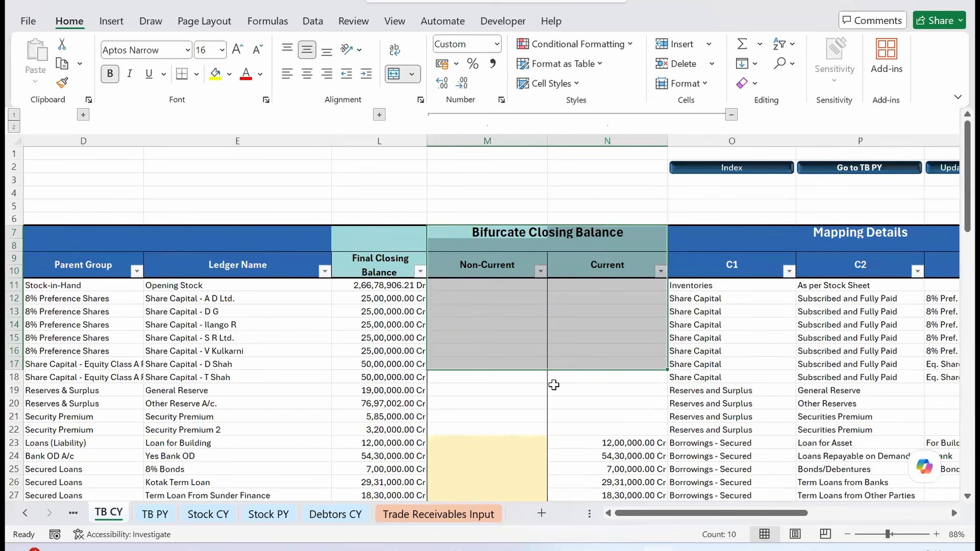
pyautogui.scroll(-2, 554, 385)
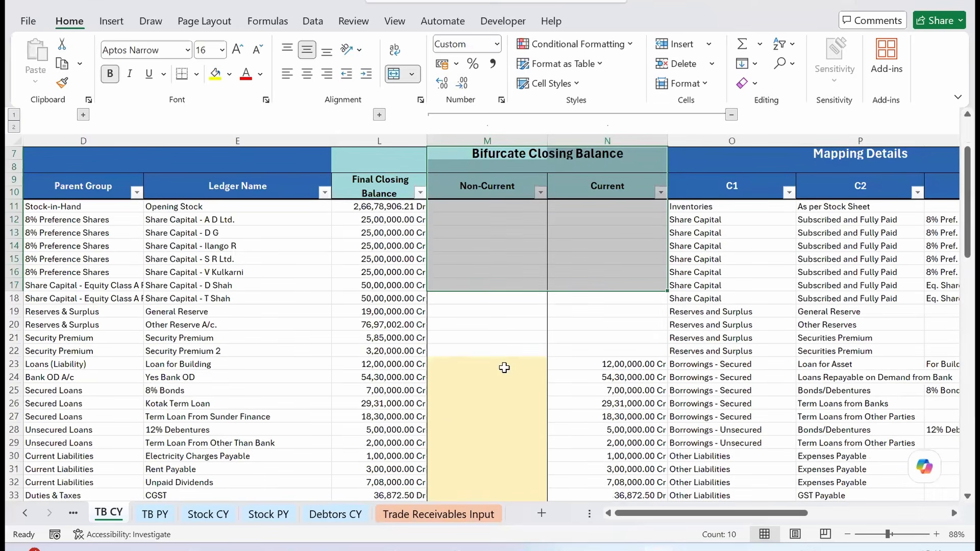
pyautogui.click(505, 368)
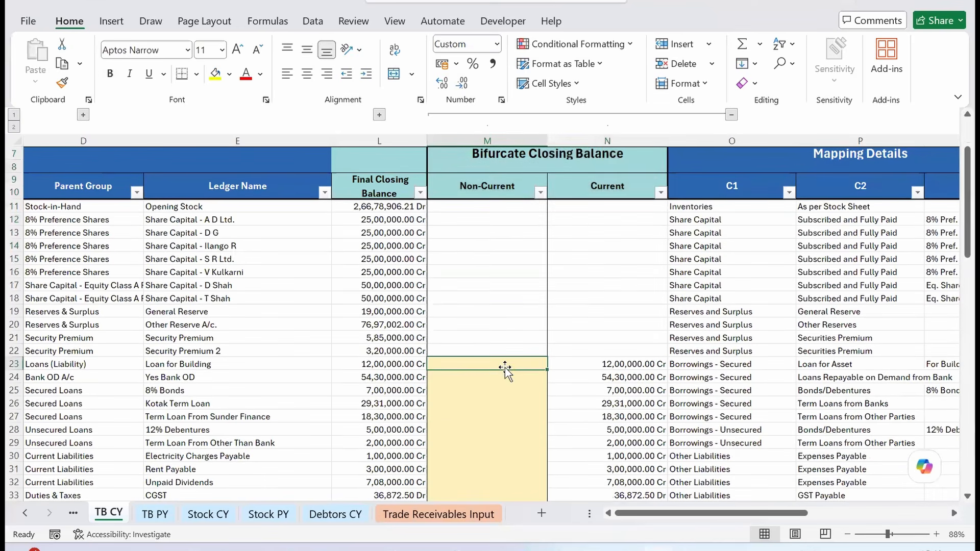
pyautogui.click(609, 364)
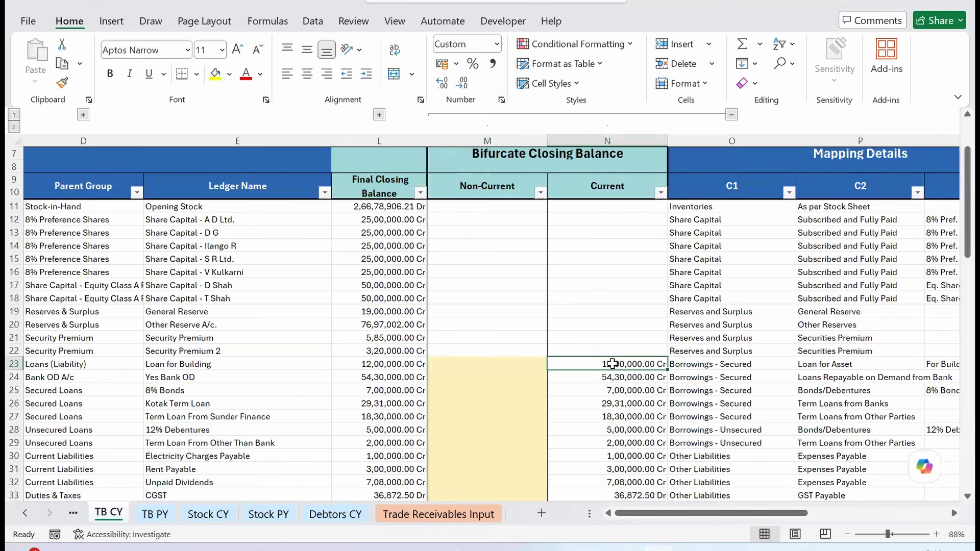
pyautogui.click(523, 364)
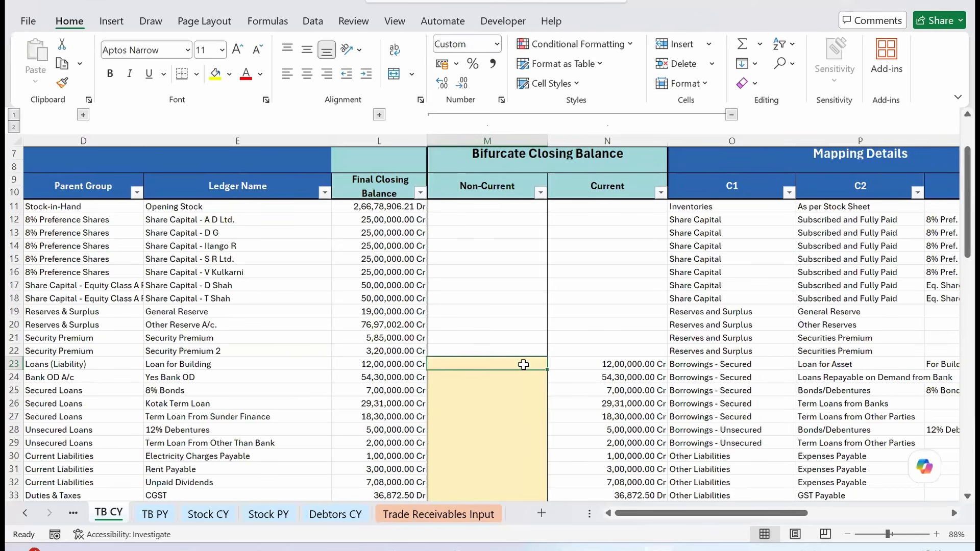
pyautogui.press('Right')
pyautogui.press('Right')
pyautogui.press('Right')
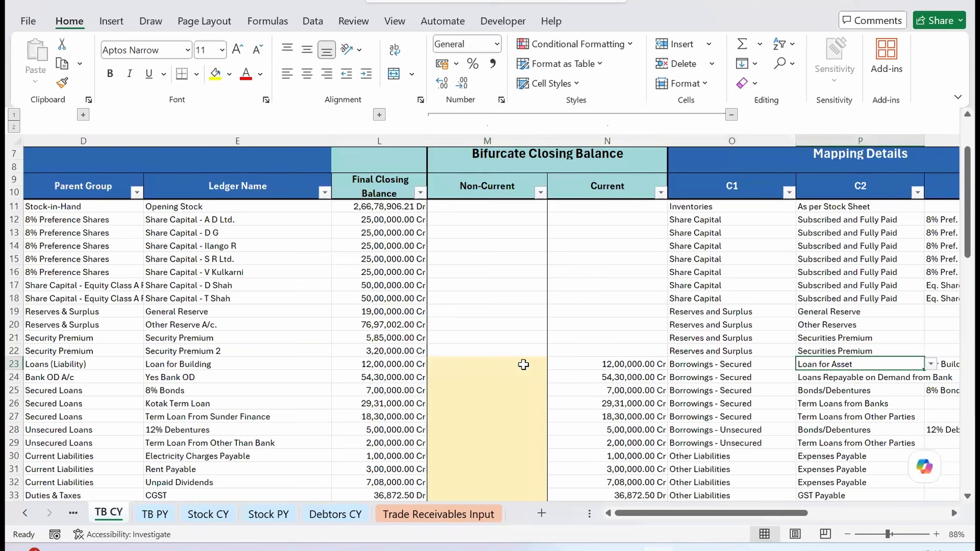
pyautogui.press('Left')
pyautogui.press('Left')
pyautogui.press('Left')
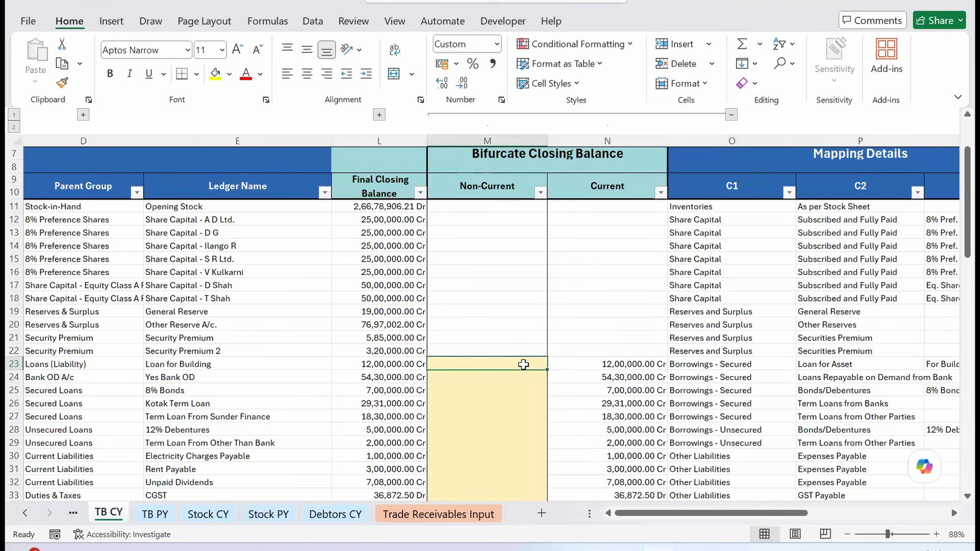
# Step: Set the Non-Current portion of the Loan for Building closing balance to 11,00,000 and check its Current portion
pyautogui.press('Right')
pyautogui.press('Left')
pyautogui.write('110000')
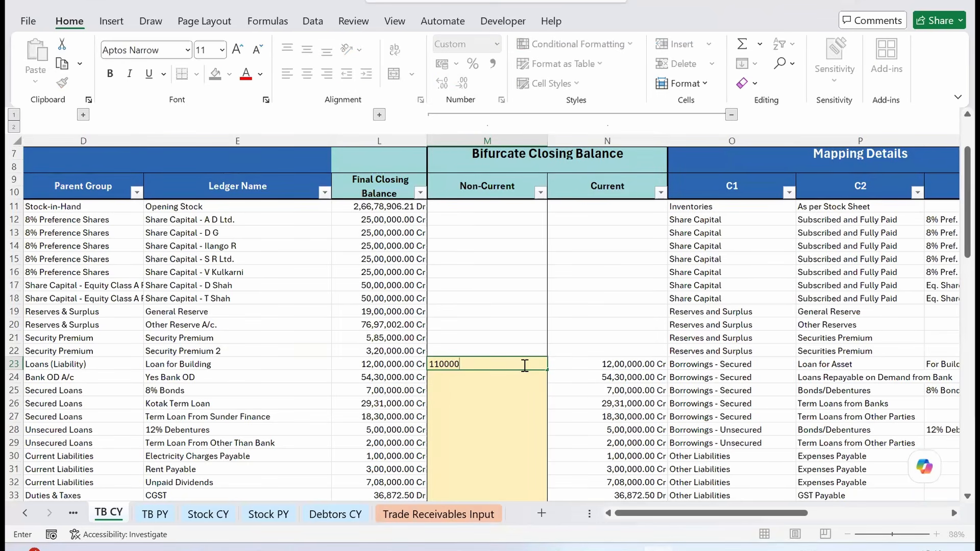
pyautogui.press('Return')
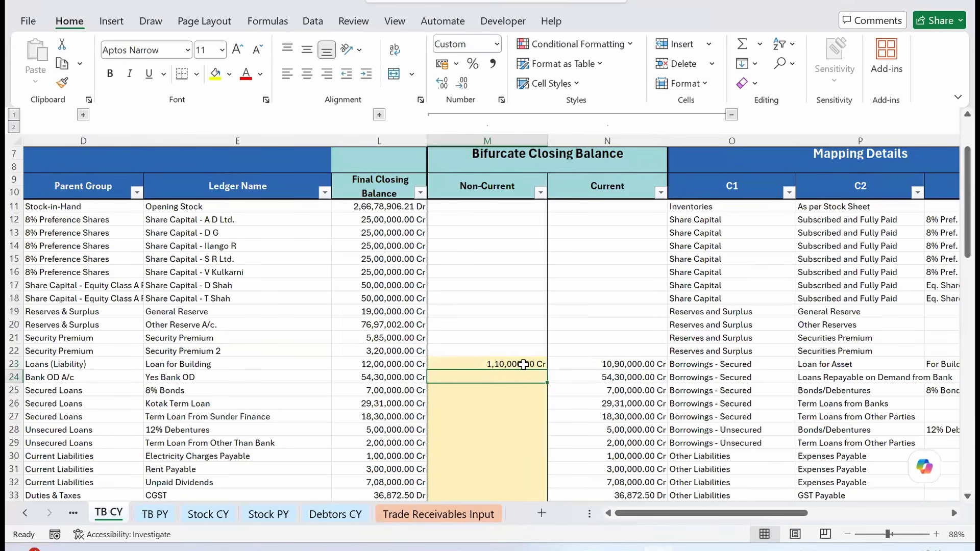
pyautogui.click(524, 363)
pyautogui.doubleClick(523, 364)
pyautogui.write('0')
pyautogui.press('Return')
pyautogui.click(523, 364)
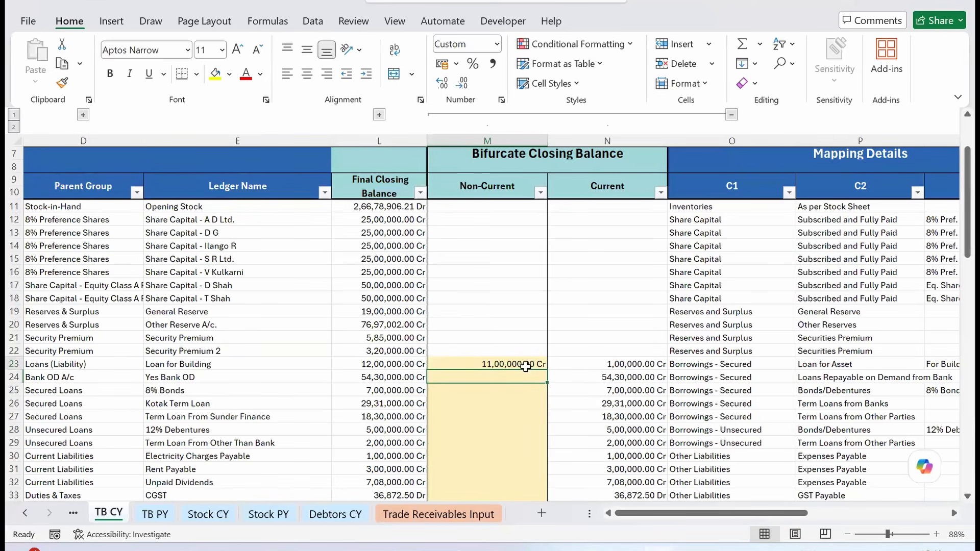
pyautogui.click(637, 363)
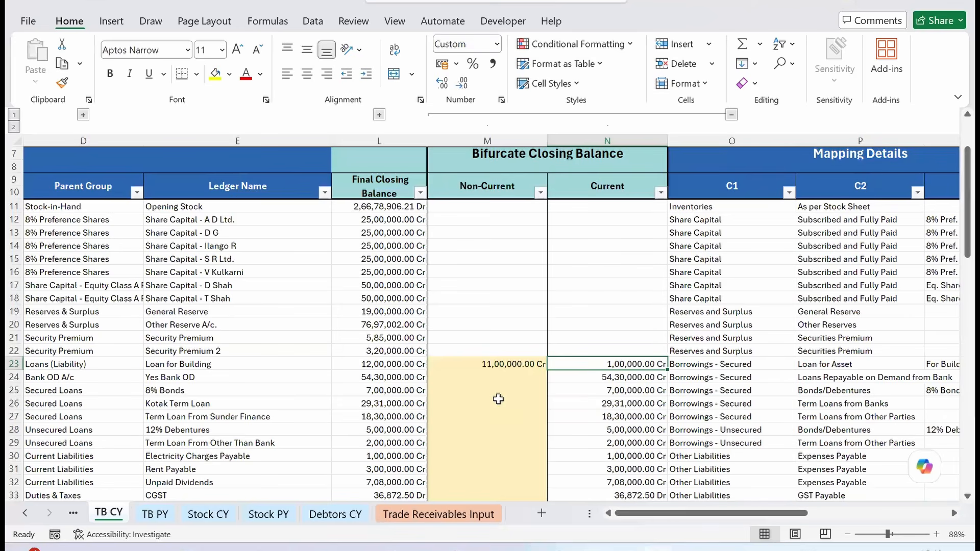
# Step: Set the Non-Current portion of the Kotak Term Loan closing balance to 25,00,000
pyautogui.click(503, 380)
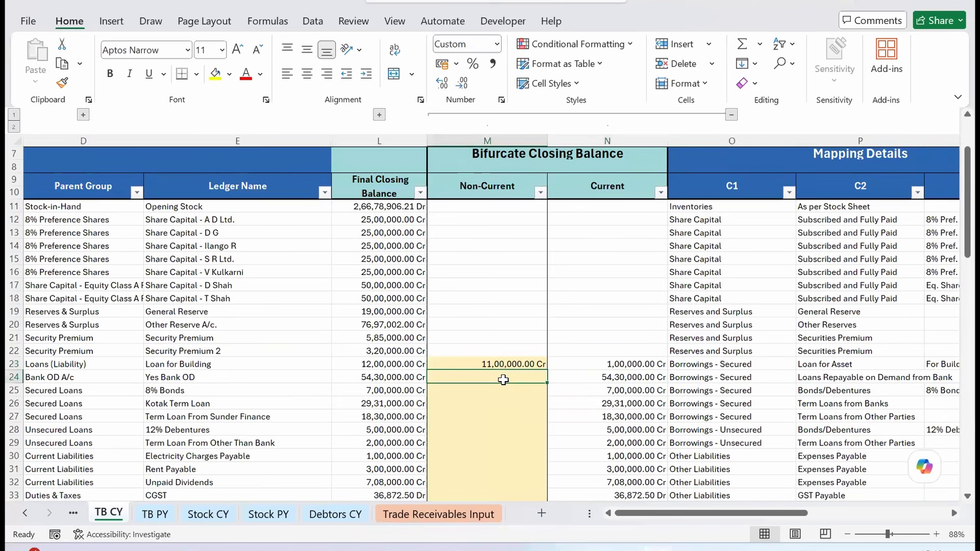
pyautogui.press('Left')
pyautogui.press('Left')
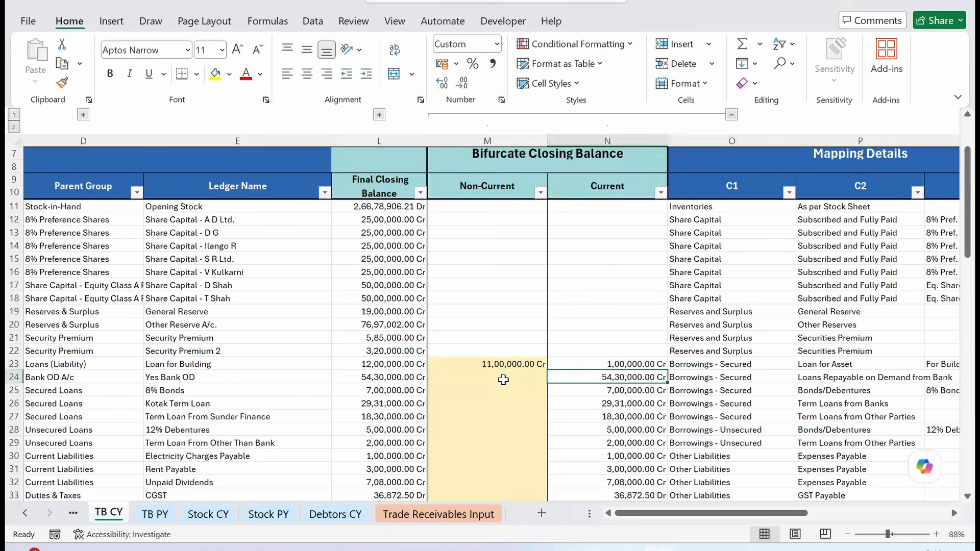
pyautogui.press('Down')
pyautogui.press('Right')
pyautogui.press('Right')
pyautogui.press('Down')
pyautogui.press('Left')
pyautogui.press('Left')
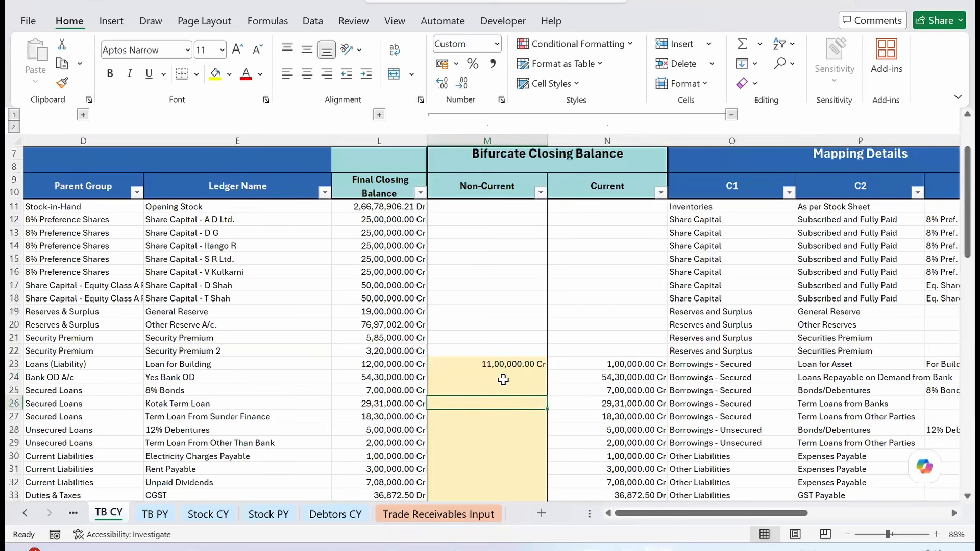
pyautogui.write('2')
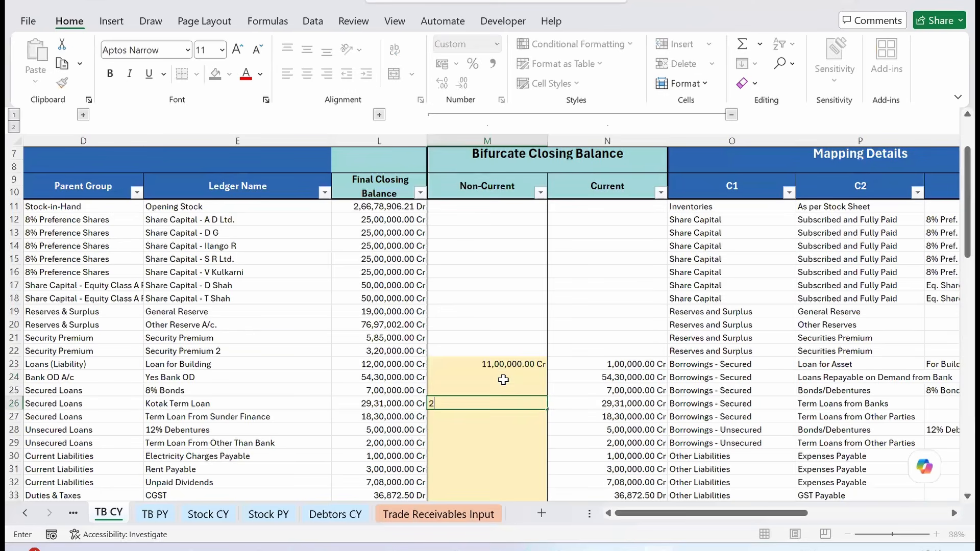
pyautogui.write('5,00,000')
pyautogui.press('Return')
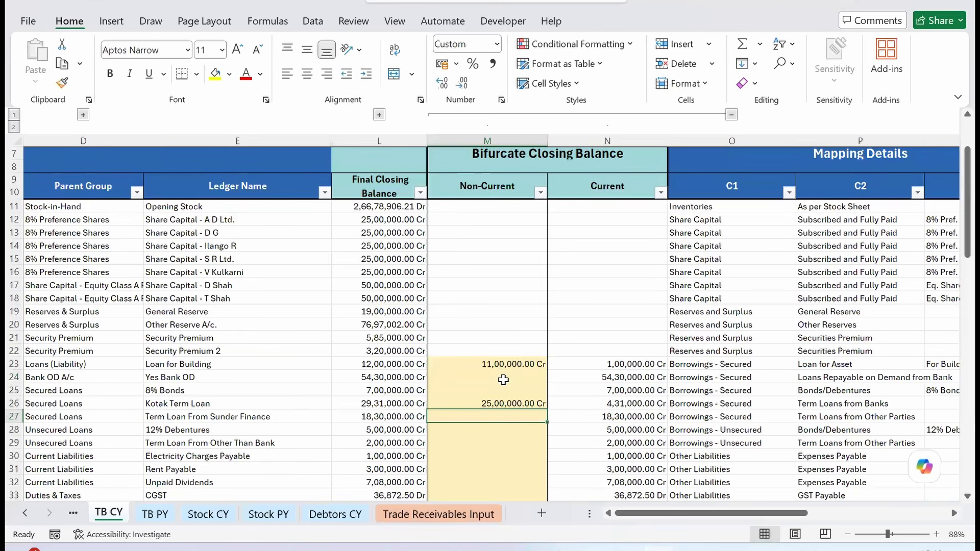
# Step: Set the Non-Current portion of the Term Loan From Sunder Finance closing balance to 15,00,000
pyautogui.press('Right')
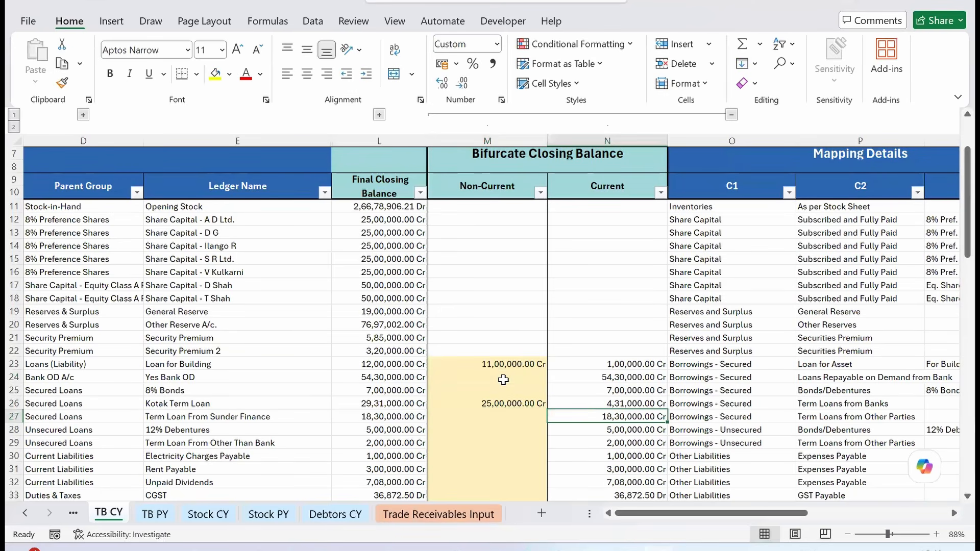
pyautogui.press('Left')
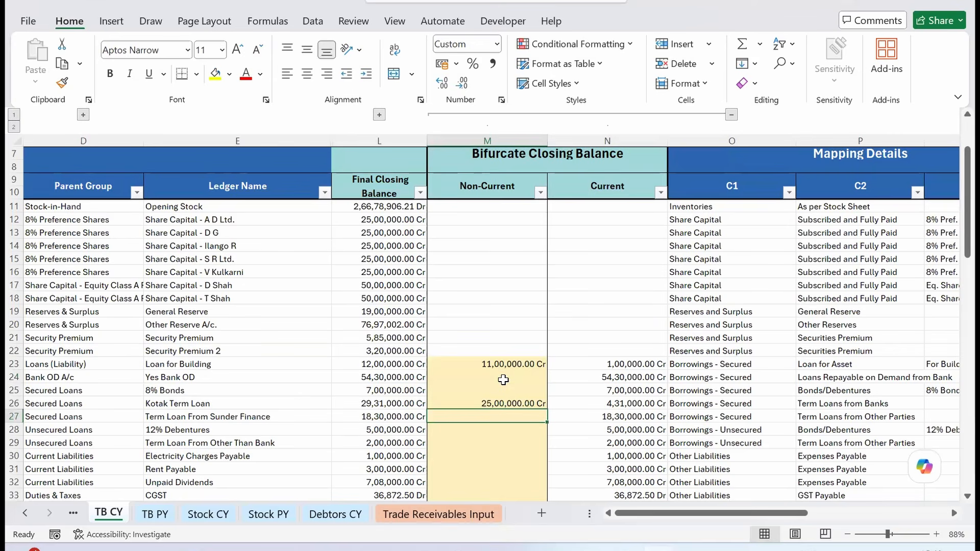
pyautogui.write('1500000')
pyautogui.press('Return')
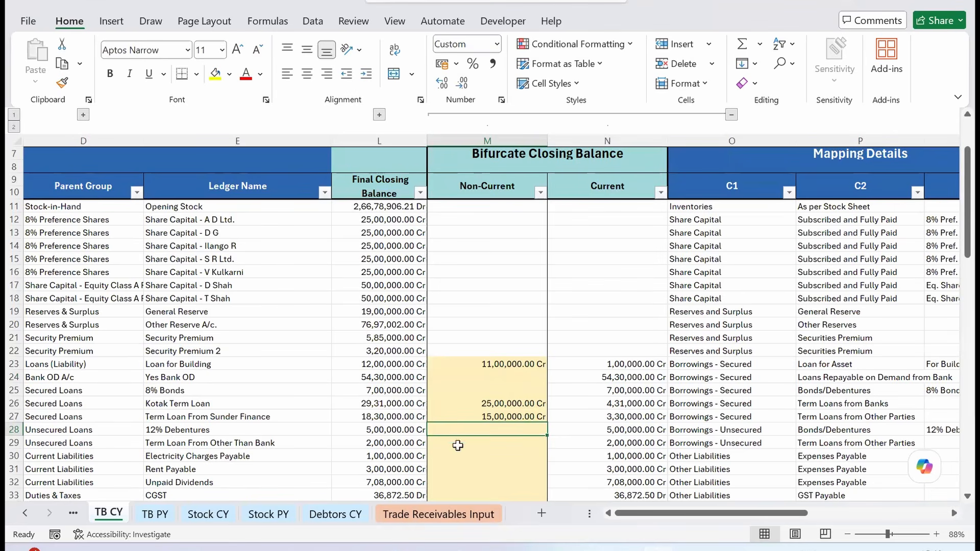
pyautogui.click(482, 470)
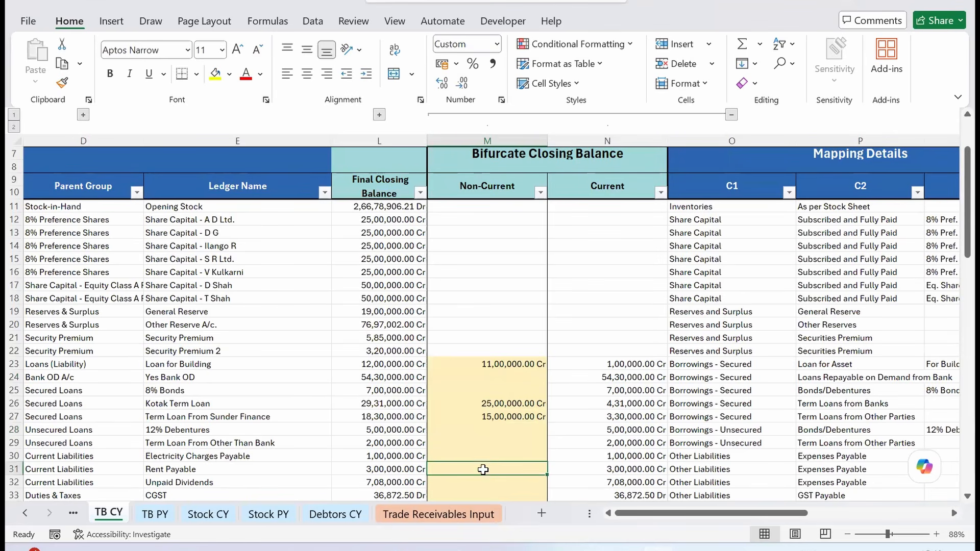
pyautogui.click(497, 418)
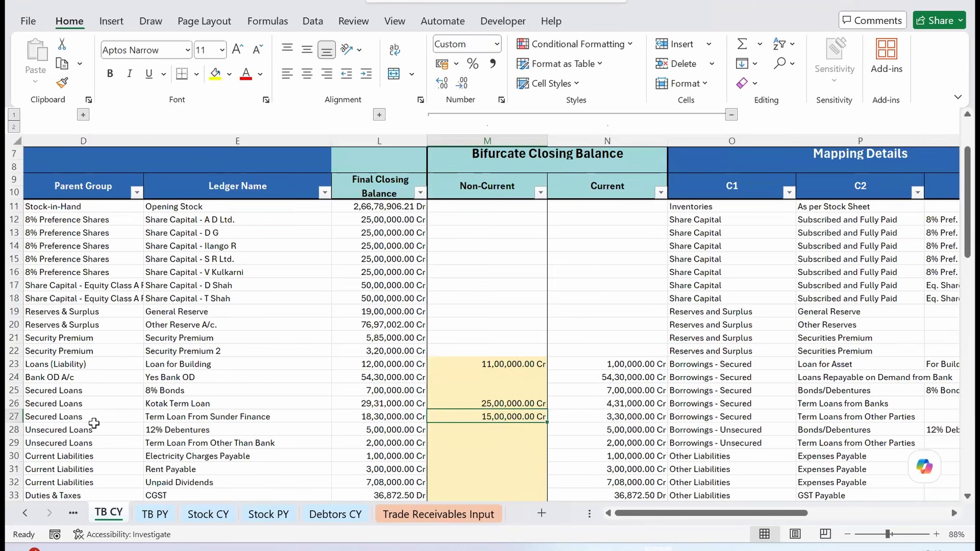
pyautogui.click(91, 402)
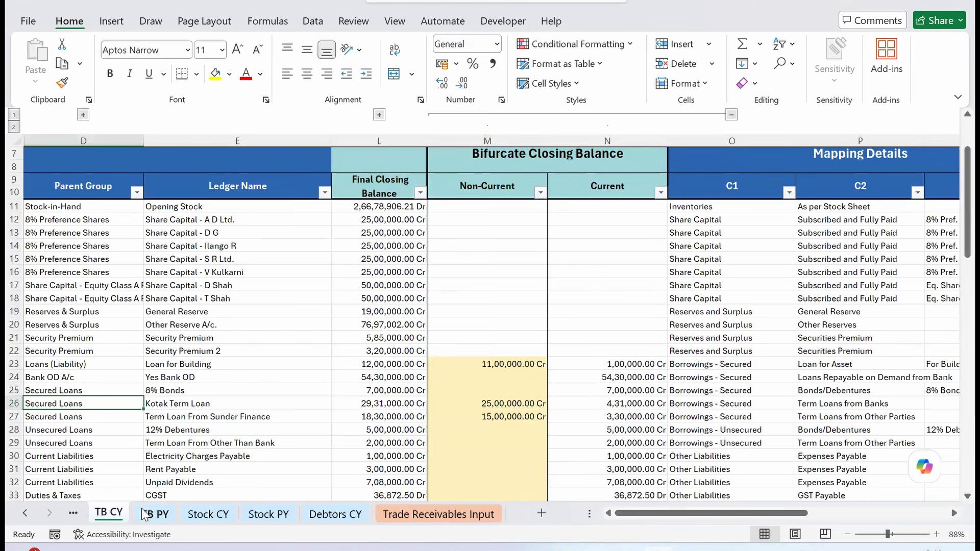
pyautogui.scroll(-1, 177, 456)
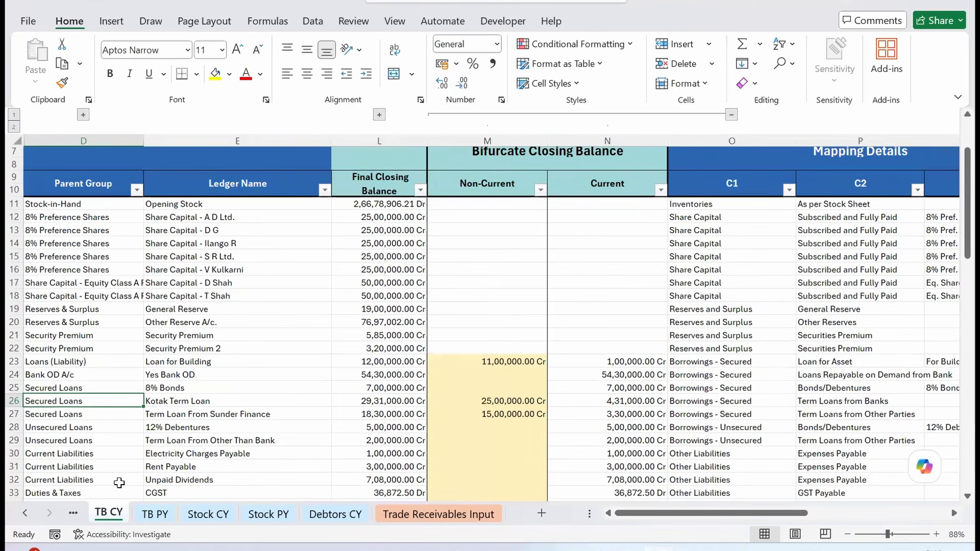
pyautogui.click(27, 514)
pyautogui.click(27, 514)
pyautogui.click(26, 514)
pyautogui.click(237, 512)
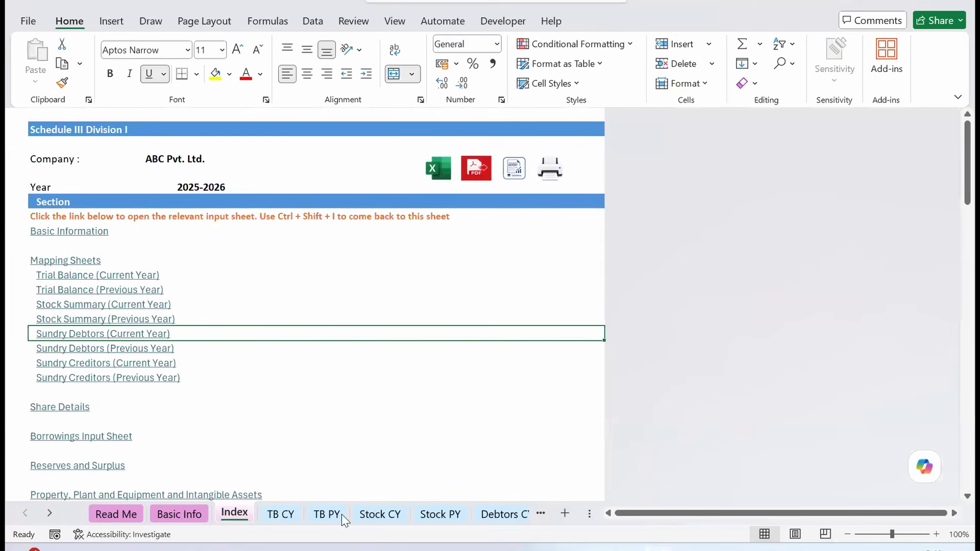
pyautogui.click(281, 516)
pyautogui.click(611, 414)
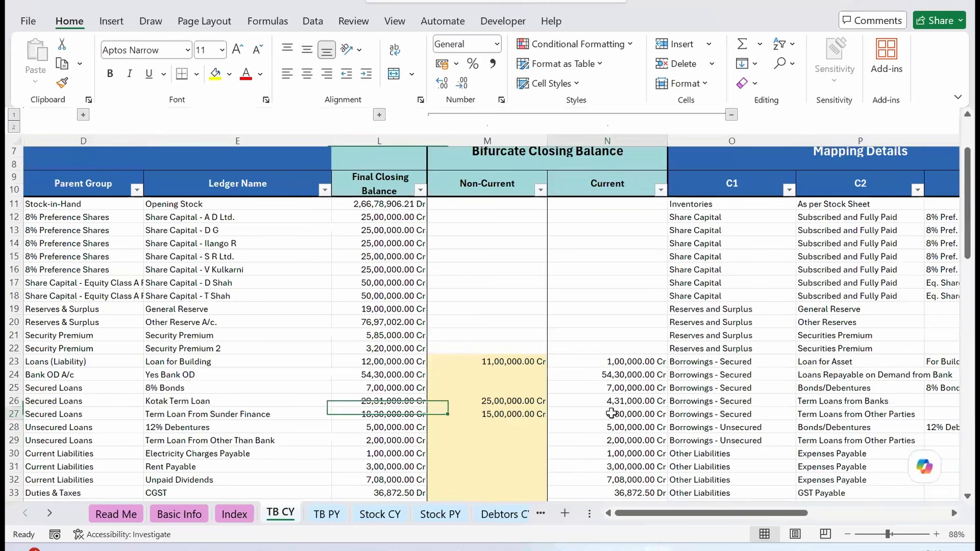
# Step: Update the input sheets from the TB CY sheet, accepting the refresh that clears the highlighted fields
pyautogui.scroll(2, 689, 343)
pyautogui.hscroll(1, 689, 344)
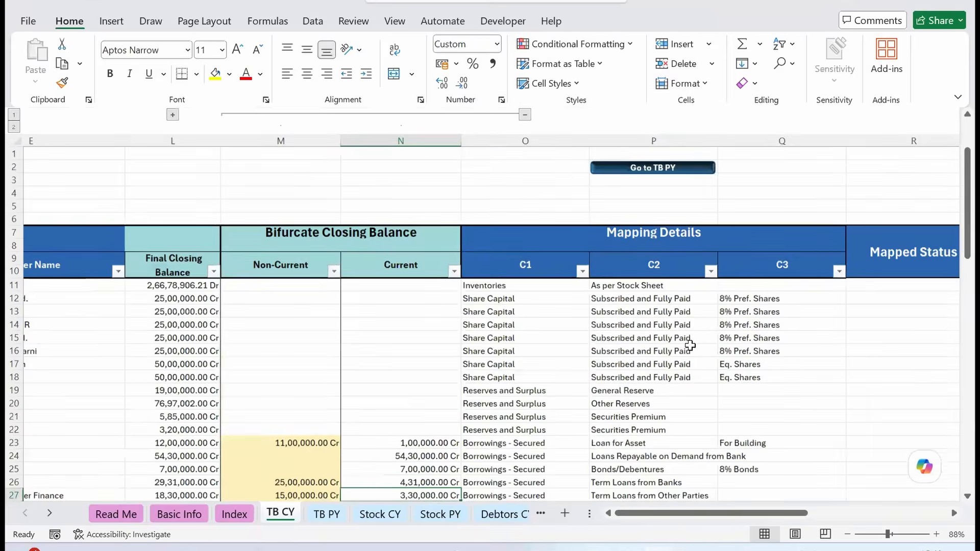
pyautogui.hscroll(2, 697, 345)
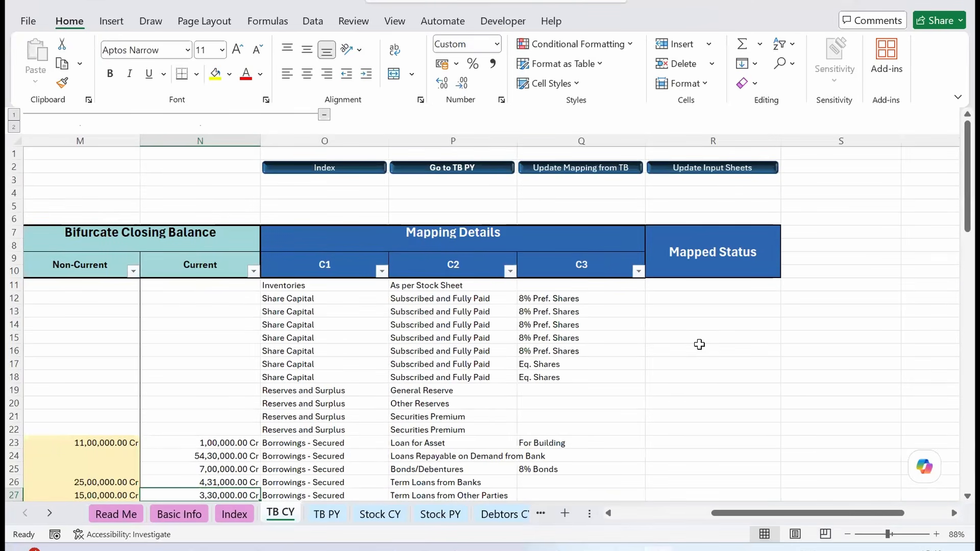
pyautogui.click(706, 172)
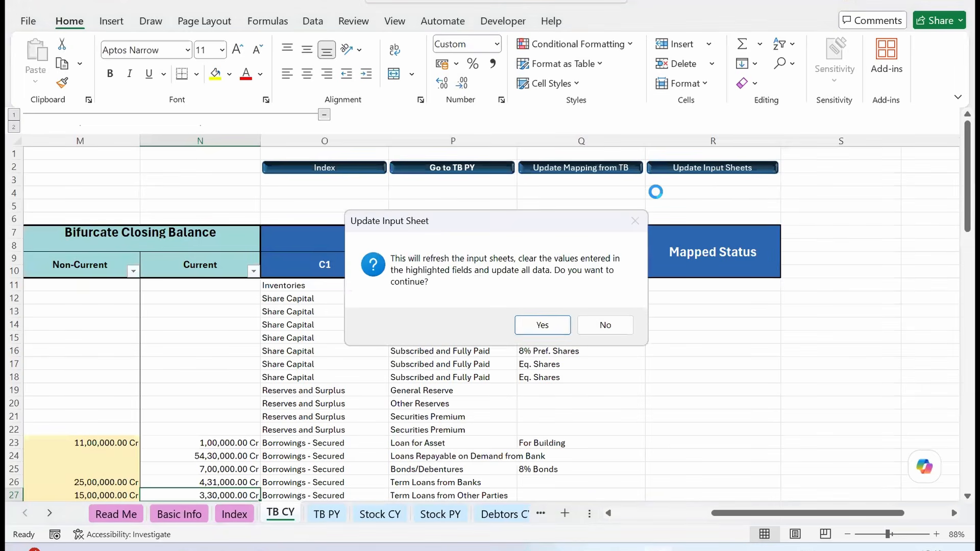
pyautogui.click(544, 329)
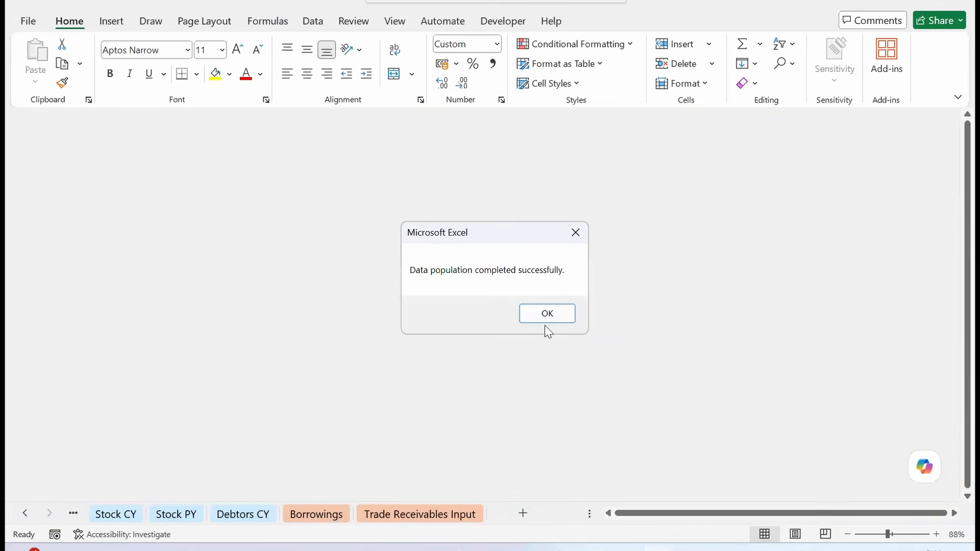
pyautogui.click(549, 316)
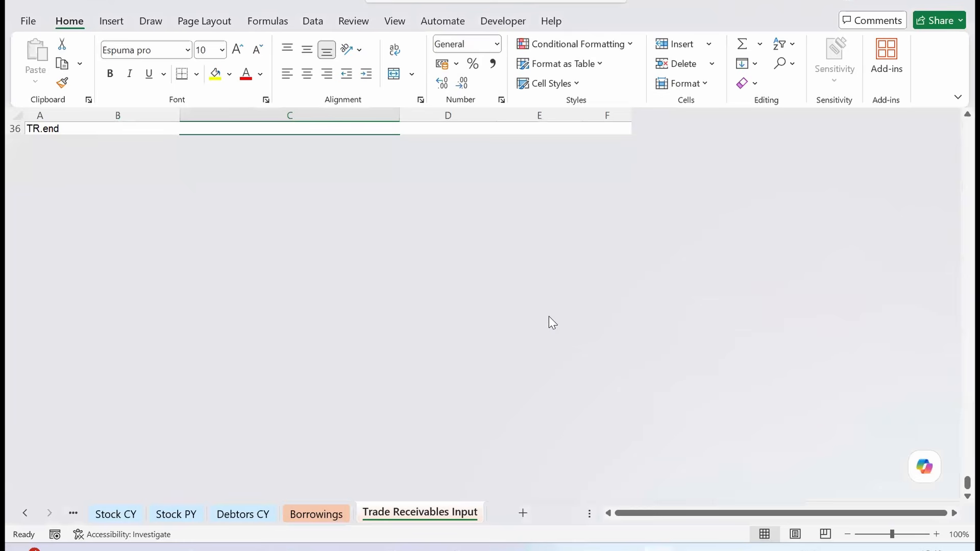
# Step: Open the Borrowings sheet and examine how the current-year closing balances are split into Non-Current and Current portions, starting with the For Building loan
pyautogui.click(294, 515)
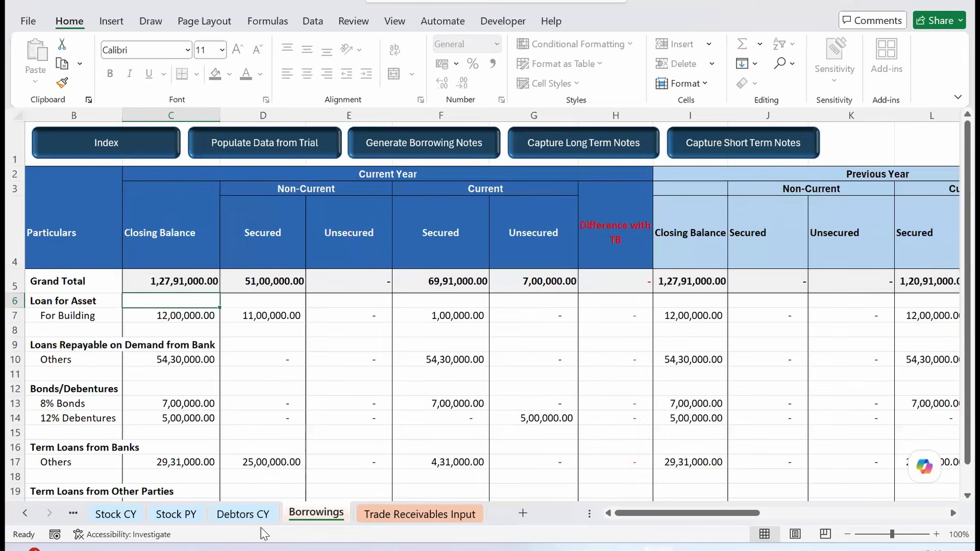
pyautogui.click(85, 320)
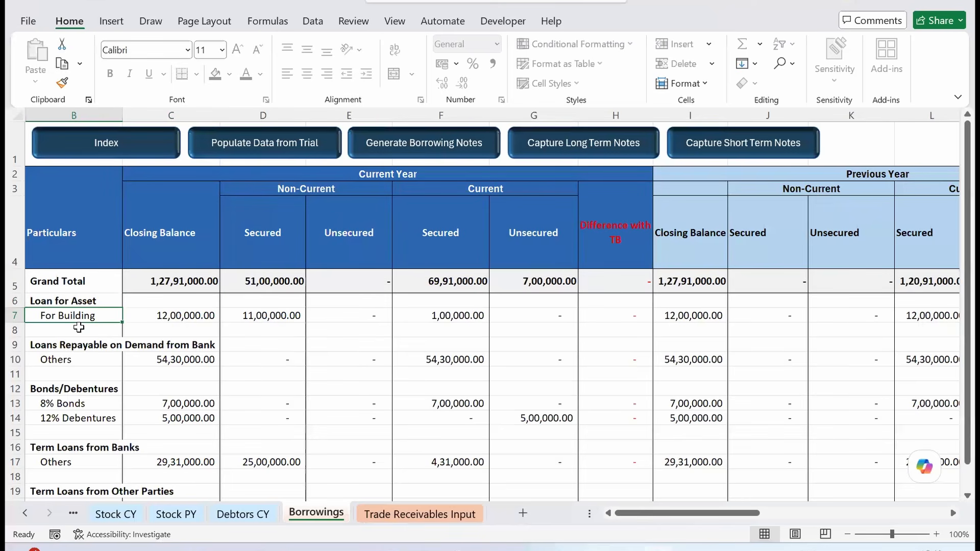
pyautogui.click(265, 317)
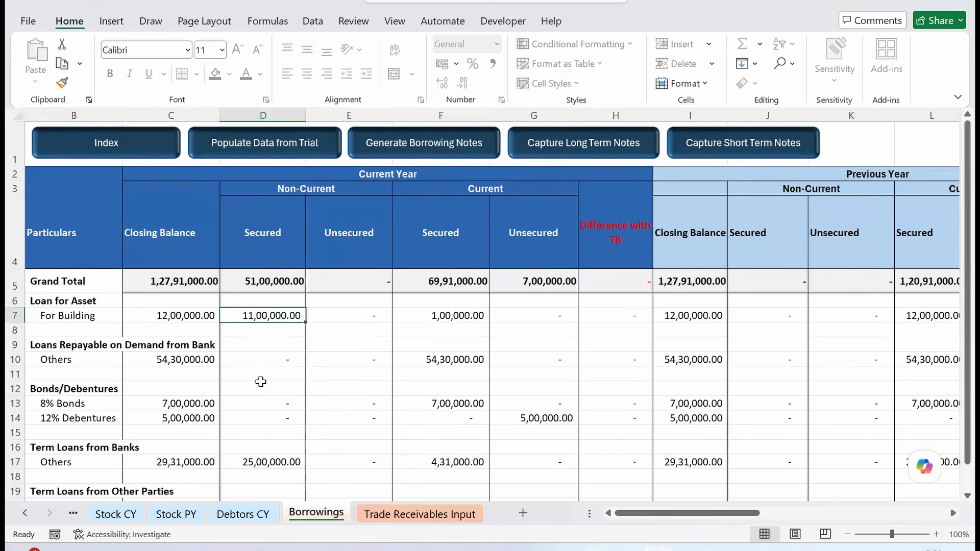
pyautogui.click(294, 189)
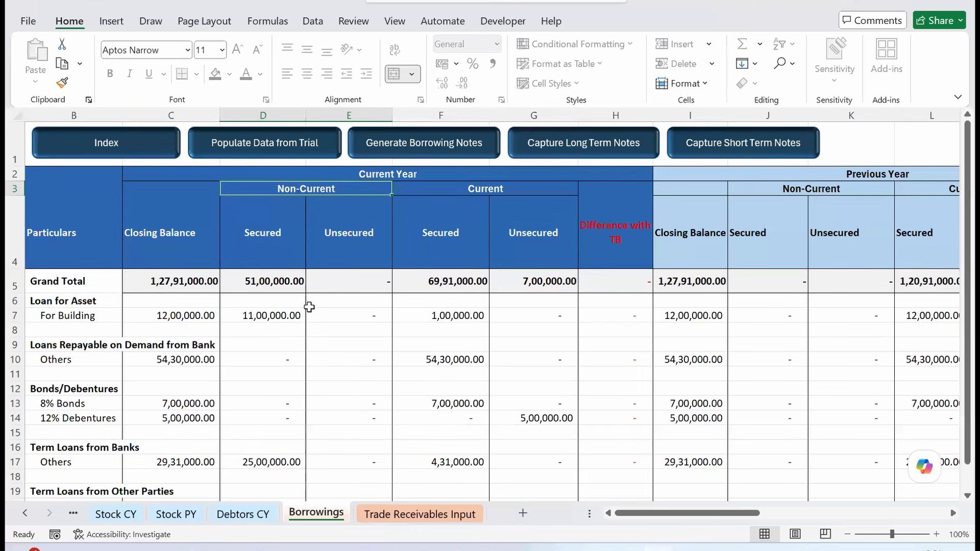
pyautogui.click(434, 369)
pyautogui.scroll(-1, 434, 370)
pyautogui.scroll(1, 434, 369)
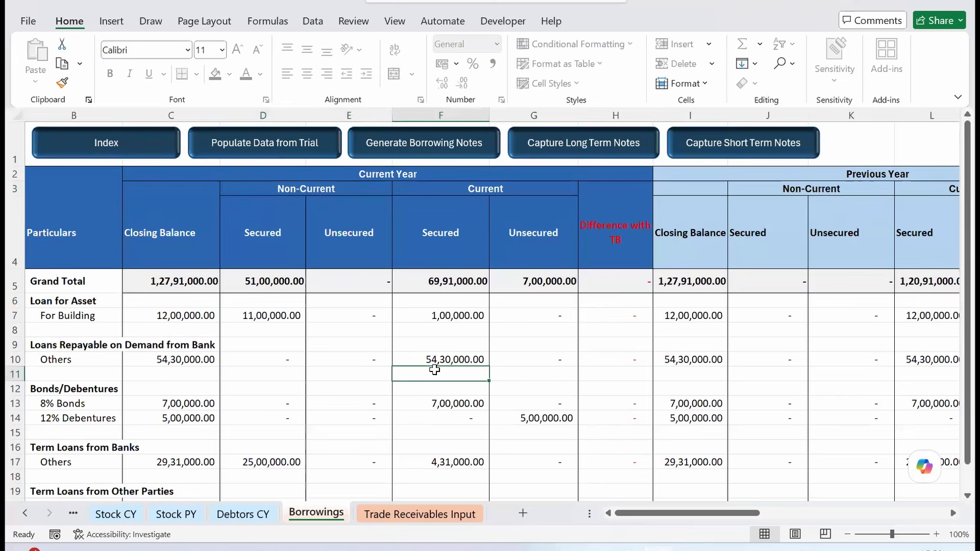
# Step: Examine the Previous Year section and the Additional Information fields of the Borrowings sheet, from Secured by to the amount guaranteed by directors or others
pyautogui.hscroll(1, 434, 369)
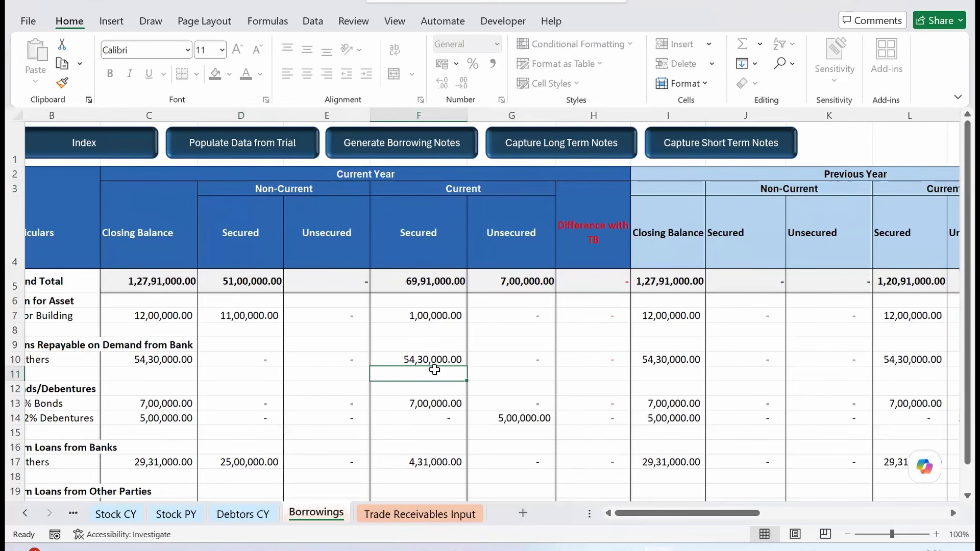
pyautogui.hscroll(7, 434, 370)
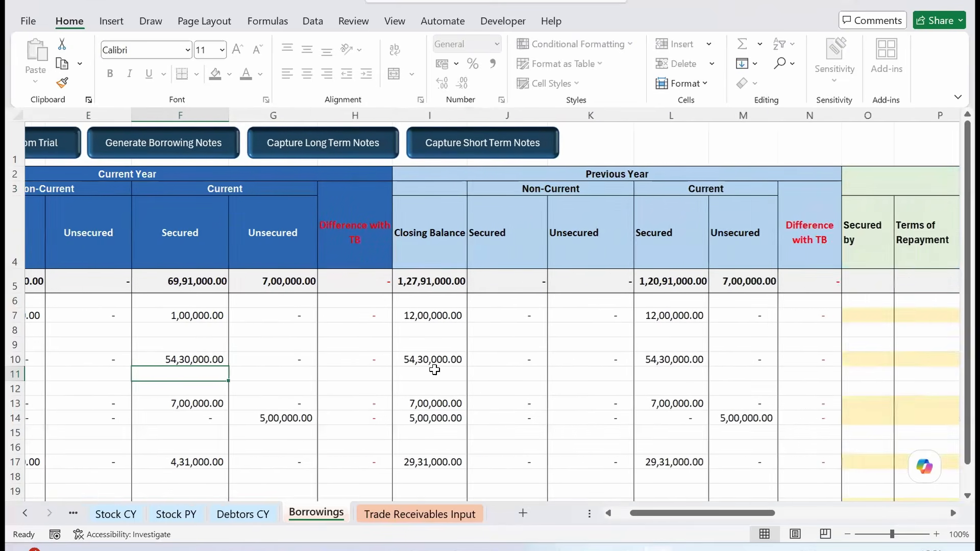
pyautogui.hscroll(3, 434, 370)
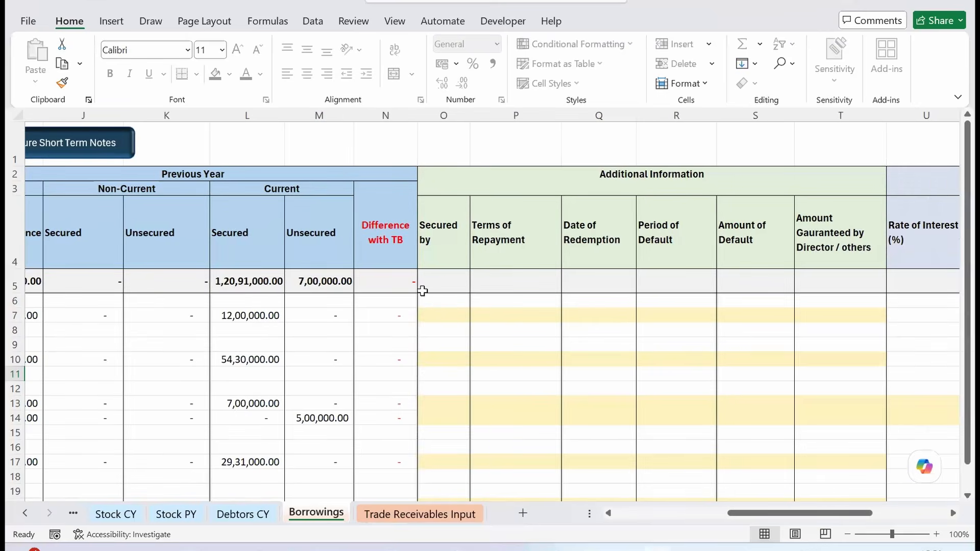
pyautogui.click(442, 310)
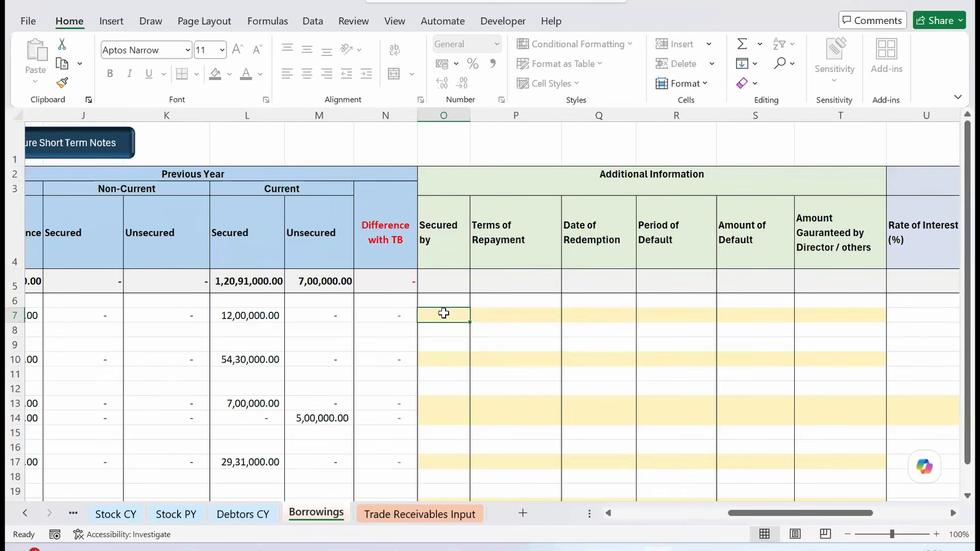
pyautogui.click(858, 251)
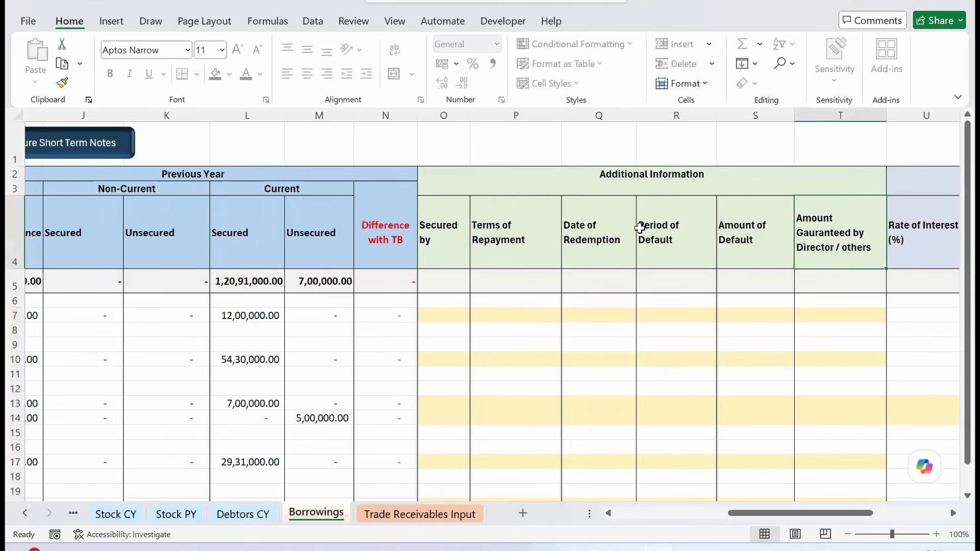
pyautogui.click(758, 241)
pyautogui.click(600, 315)
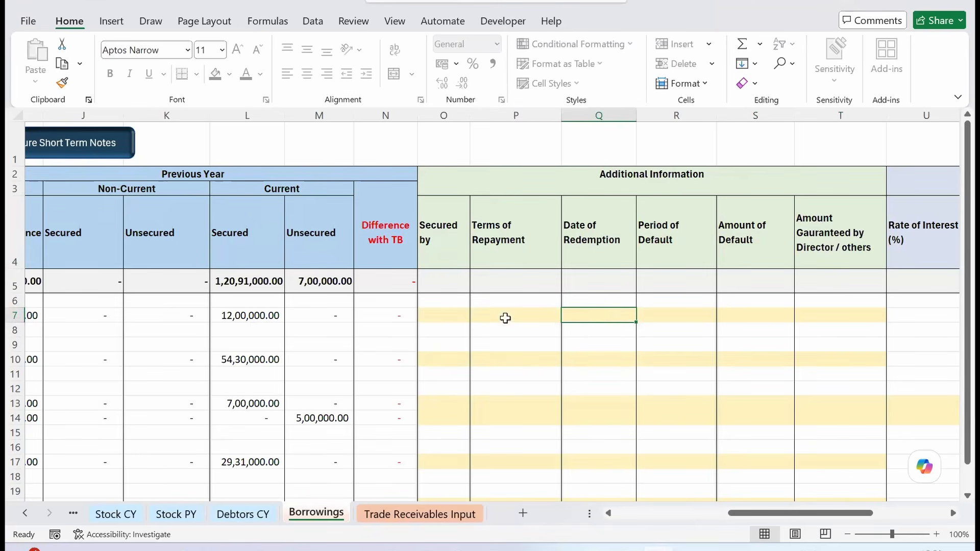
pyautogui.click(481, 315)
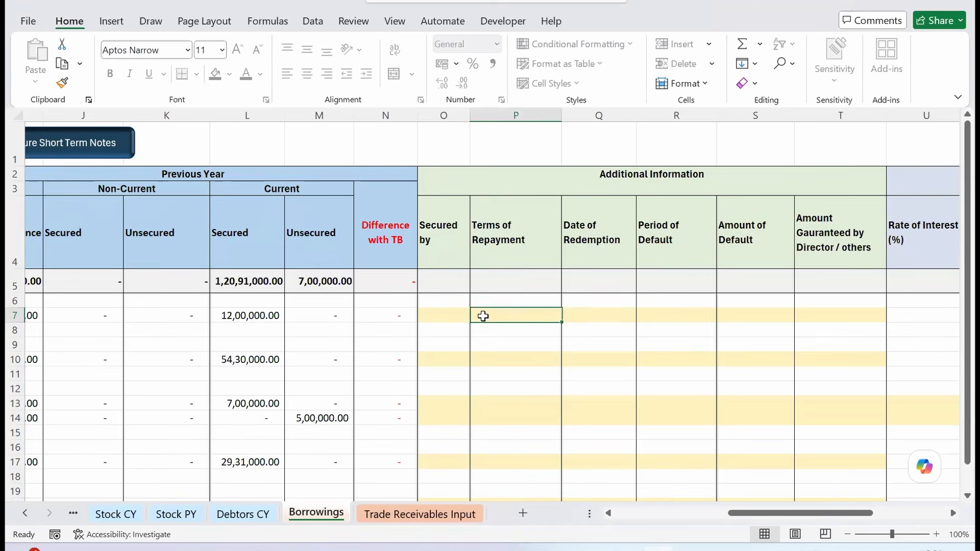
pyautogui.click(437, 316)
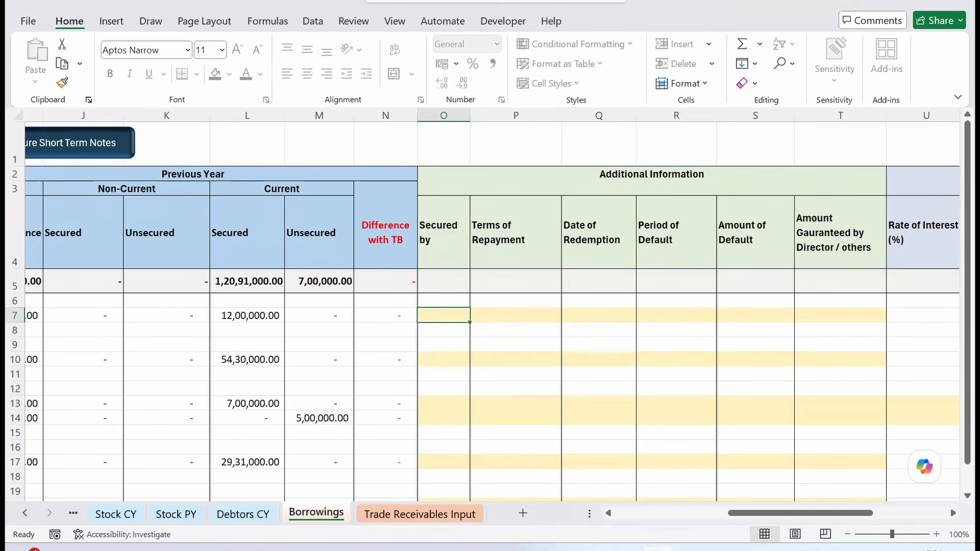
# Step: Switch to the SchIII marketing presentation in PowerPoint and review the mapping, bifurcation and additional information stages of the plug-in workflow on slide 2
pyautogui.moveTo(559, 548)
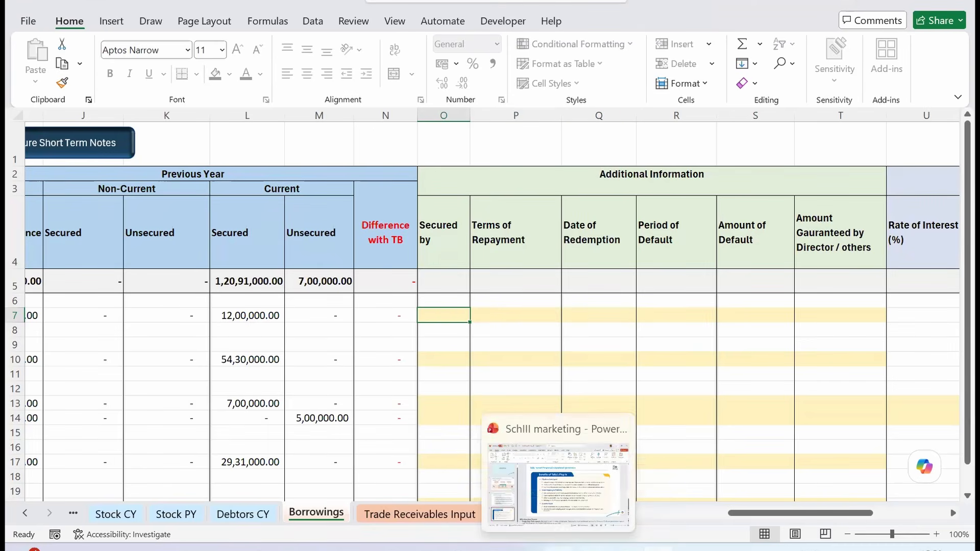
pyautogui.click(555, 492)
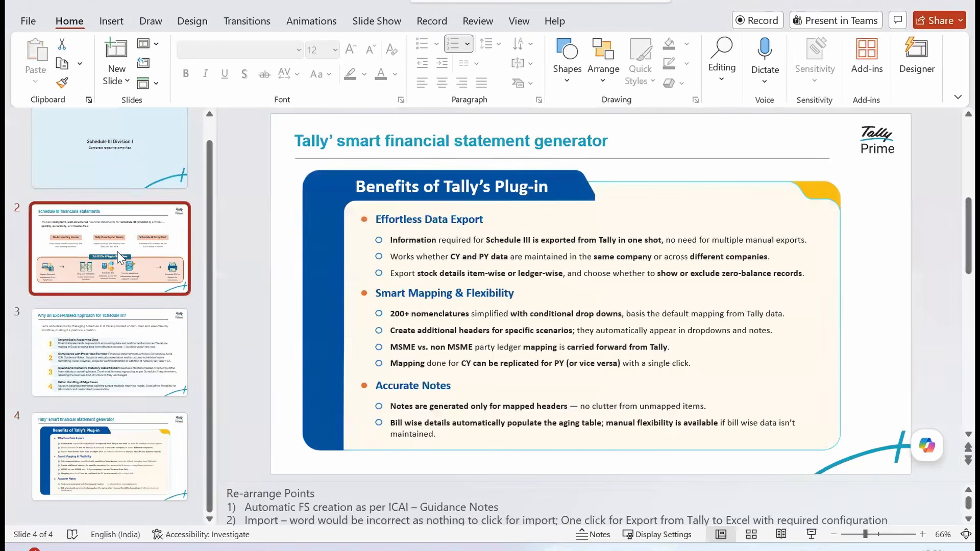
pyautogui.click(119, 258)
pyautogui.click(355, 377)
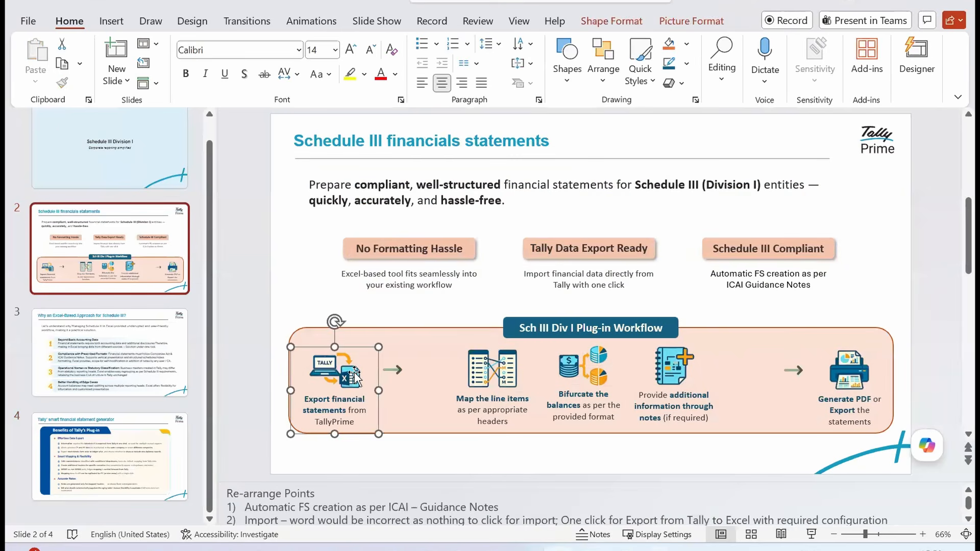
pyautogui.click(494, 380)
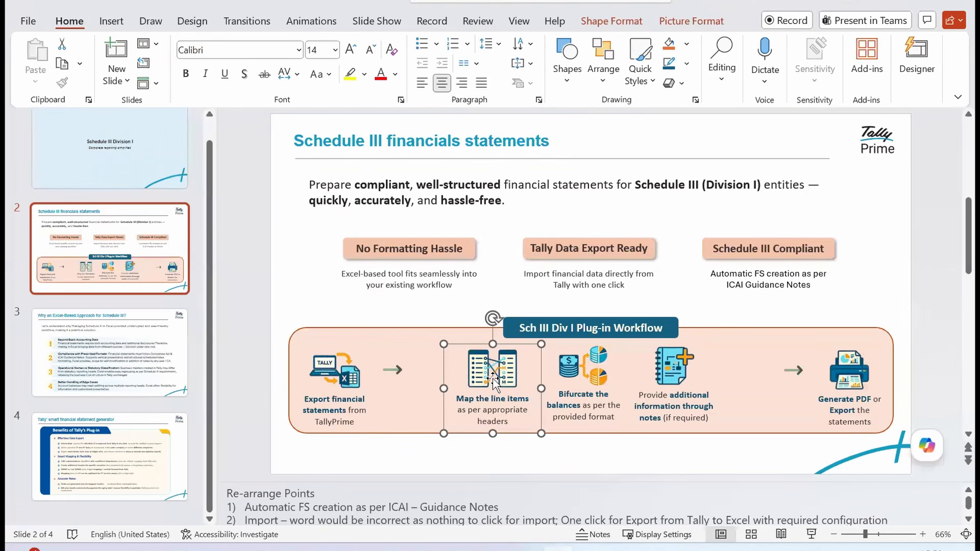
pyautogui.press('Tab')
pyautogui.press('Tab')
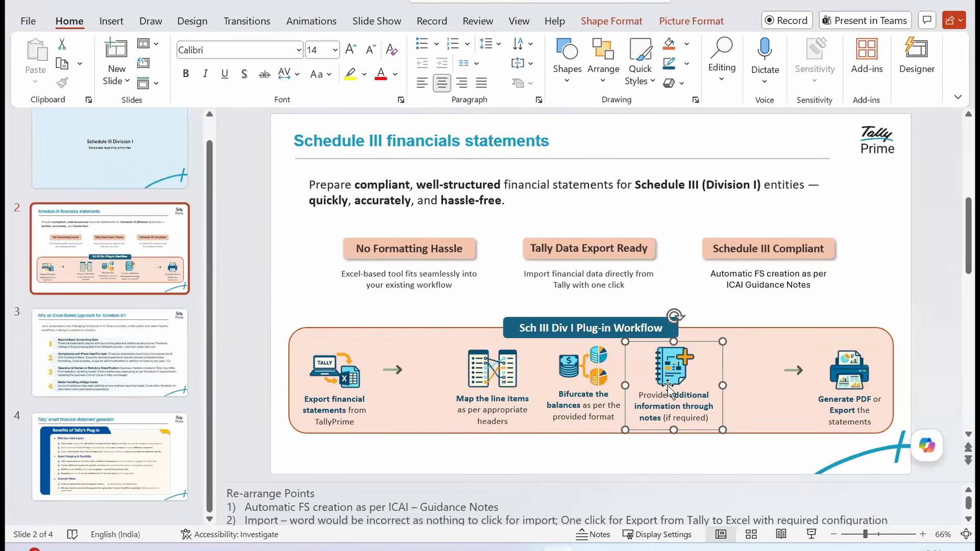
pyautogui.click(493, 384)
pyautogui.click(583, 373)
pyautogui.click(668, 375)
# Step: Switch back to Excel and examine the highlighted Additional Information and Bonds/Debentures Information fields of the Borrowings sheet
pyautogui.hotkey('alt', 'Tab')
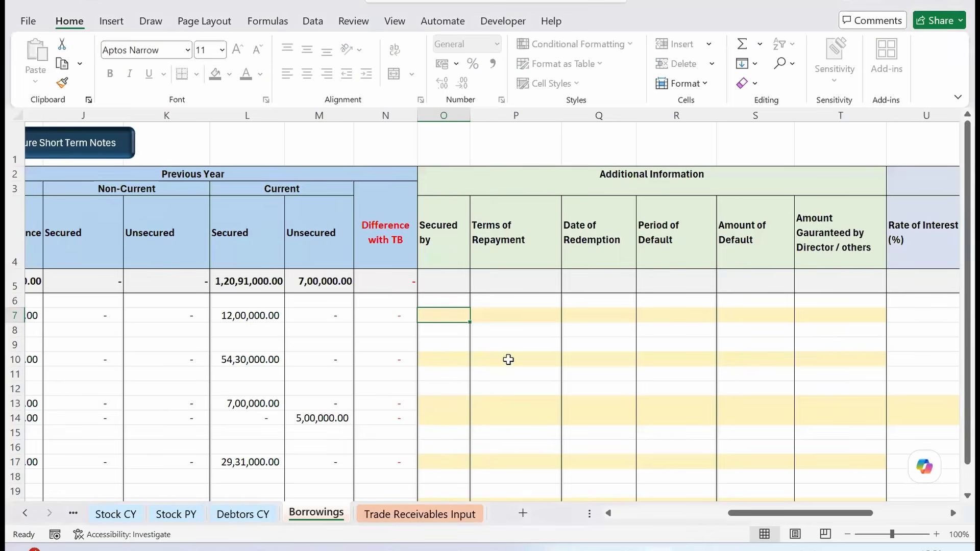
pyautogui.click(509, 359)
pyautogui.hscroll(1, 508, 359)
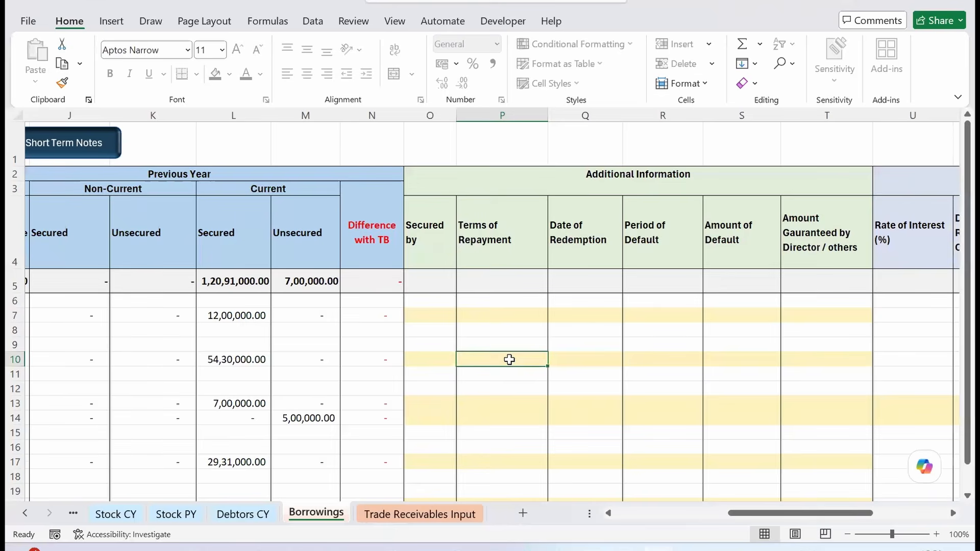
pyautogui.hscroll(3, 509, 359)
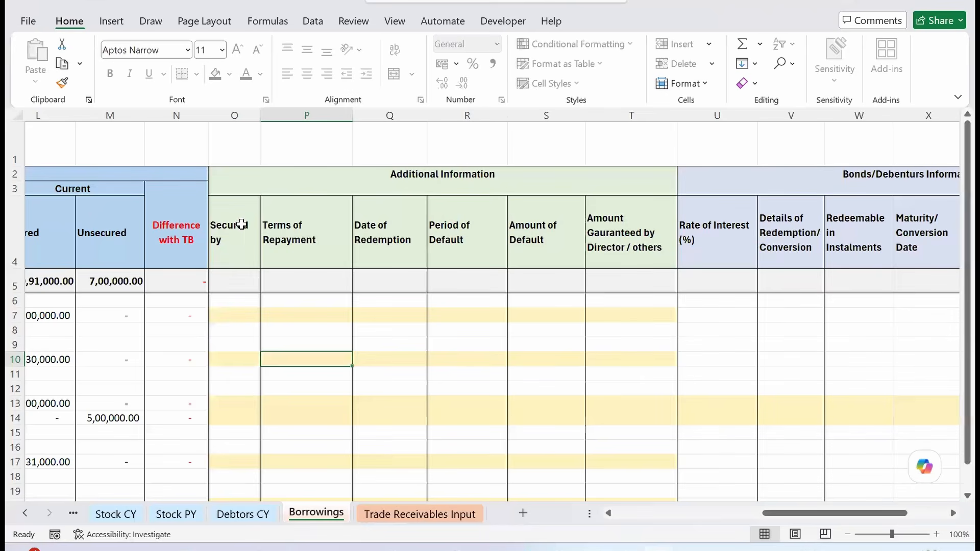
pyautogui.moveTo(234, 224); pyautogui.dragTo(667, 248)
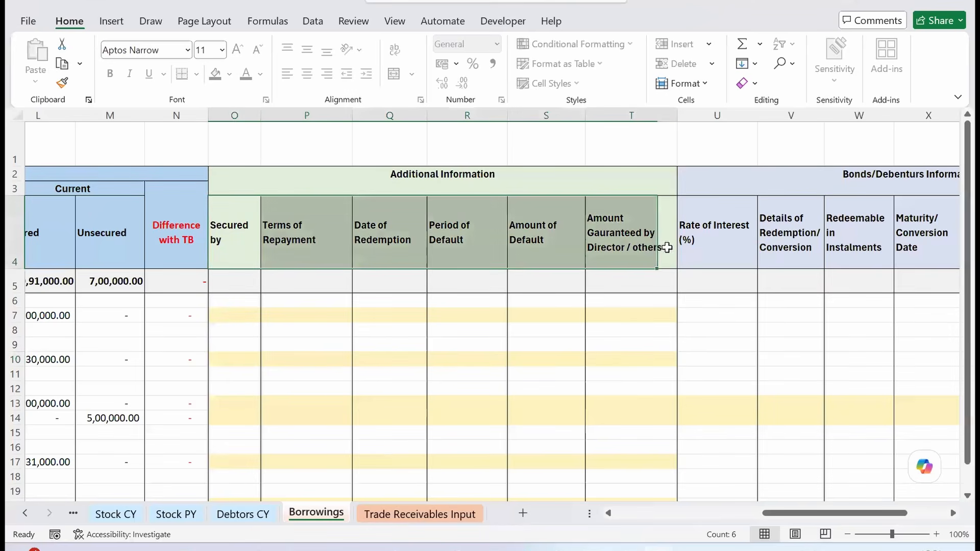
pyautogui.click(613, 415)
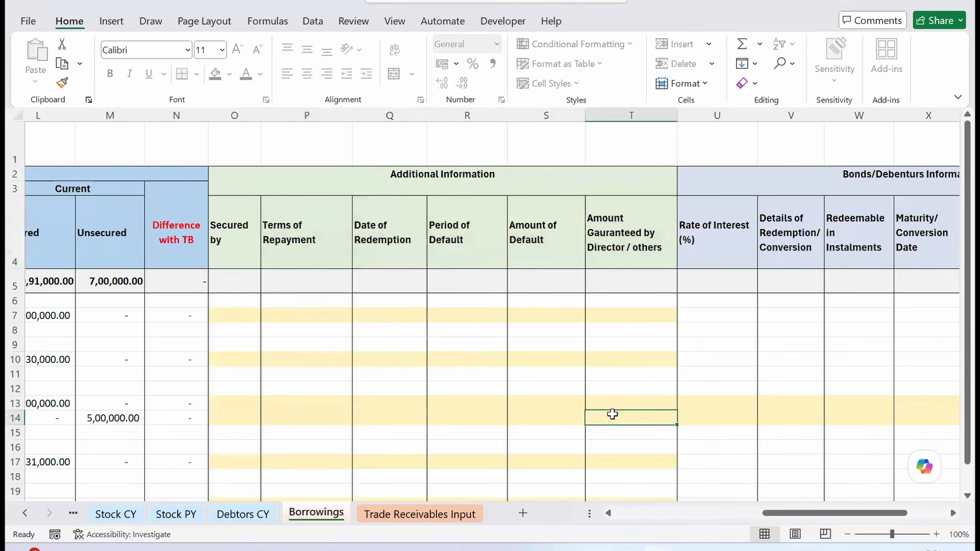
pyautogui.hscroll(5, 613, 414)
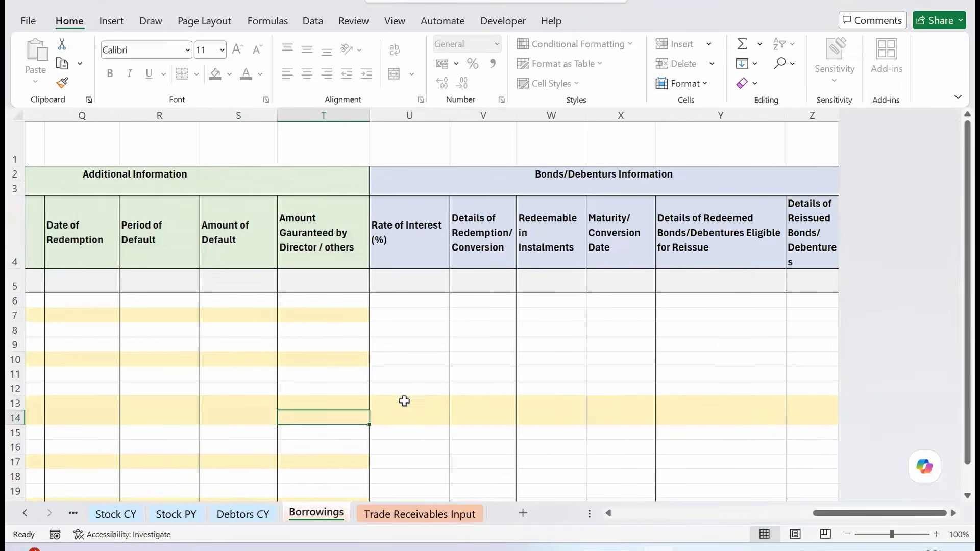
pyautogui.hscroll(-12, 247, 449)
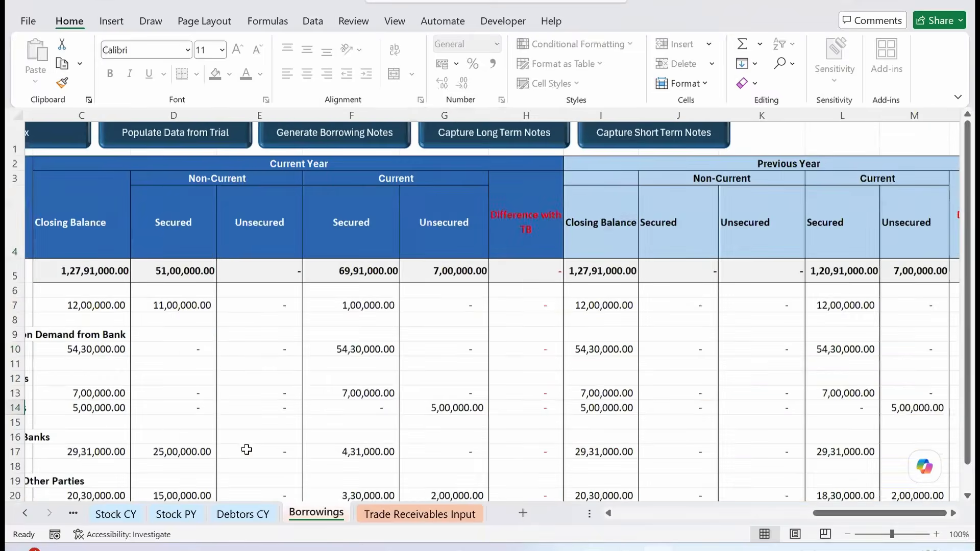
# Step: Examine the Bonds/Debentures Information fields for the 8% Bonds and 12% Debentures rows of the Borrowings sheet
pyautogui.moveTo(66, 393); pyautogui.dragTo(67, 414)
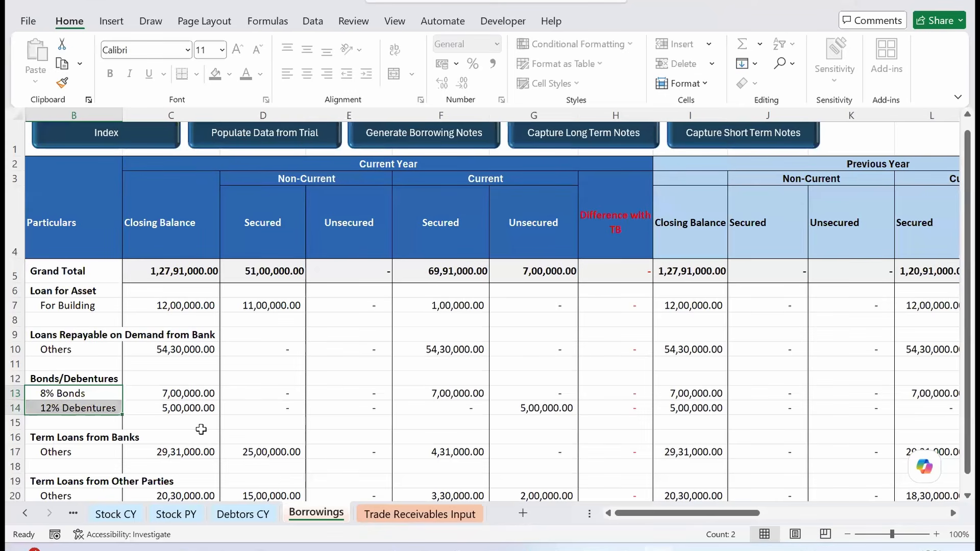
pyautogui.hscroll(12, 294, 413)
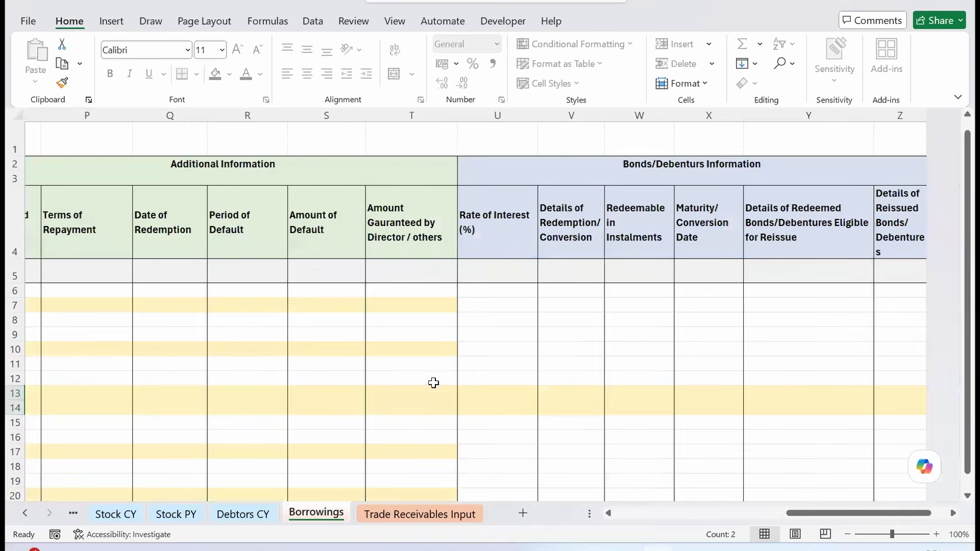
pyautogui.moveTo(485, 389); pyautogui.dragTo(884, 412)
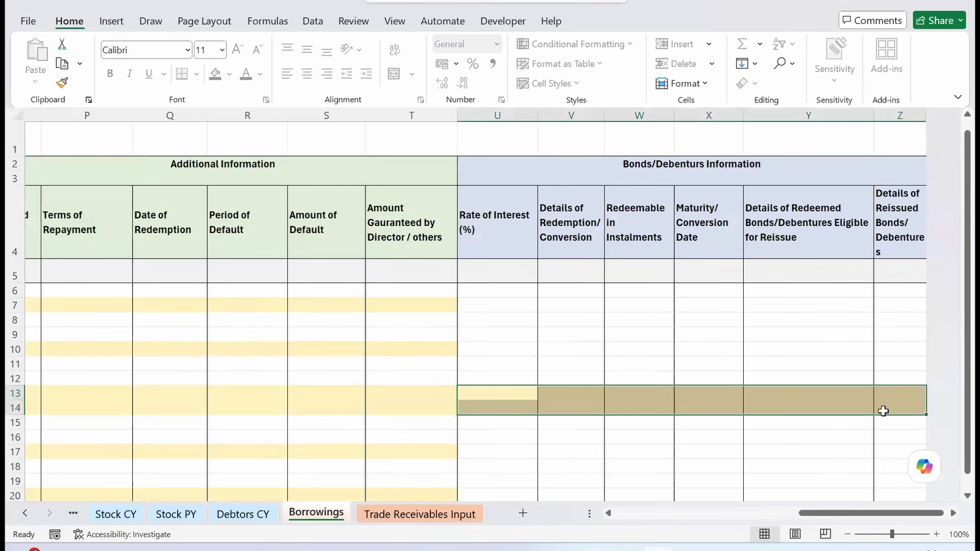
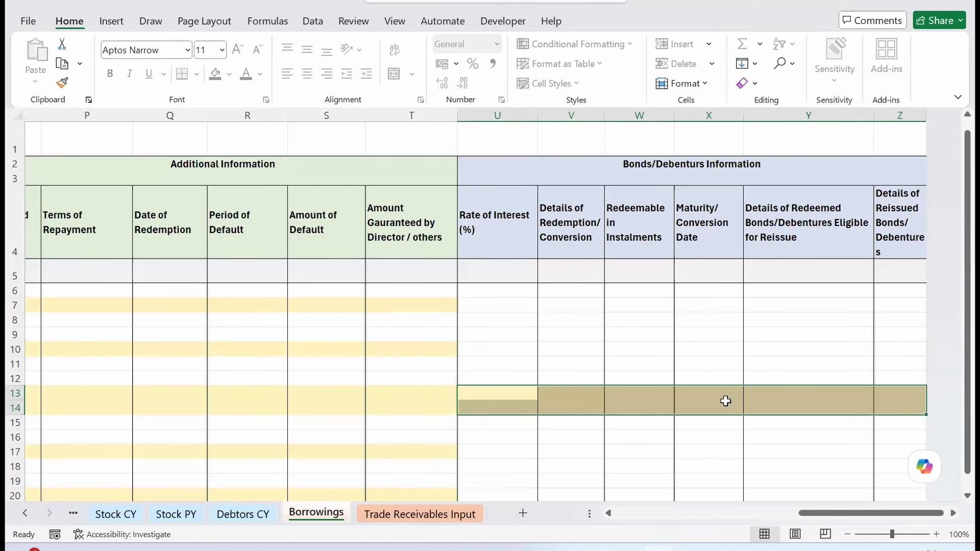
pyautogui.click(400, 406)
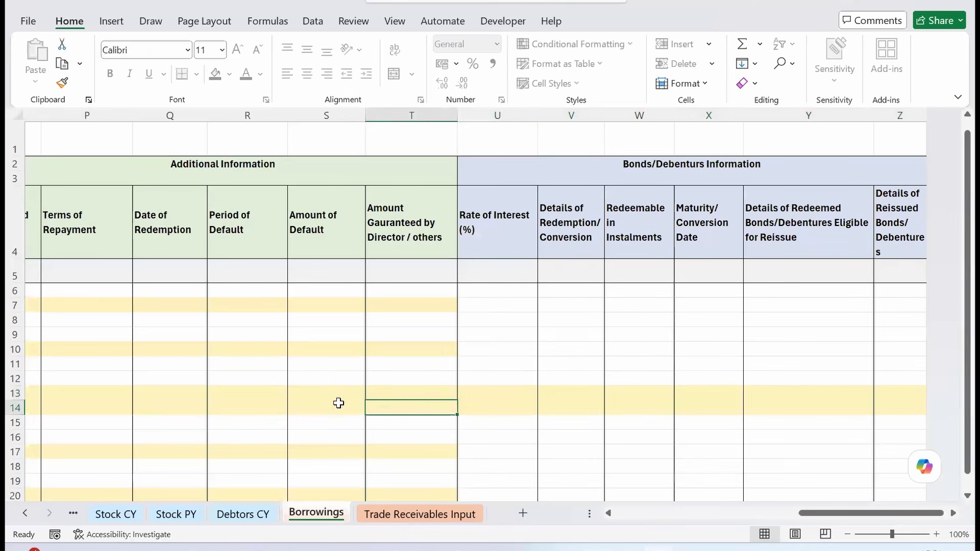
# Step: Try to clear the Amount of Default cell in row 12 of the Borrowings sheet and return to the Particulars column
pyautogui.click(329, 393)
pyautogui.hotkey('shift', 'Down')
pyautogui.press('Up')
pyautogui.press('Delete')
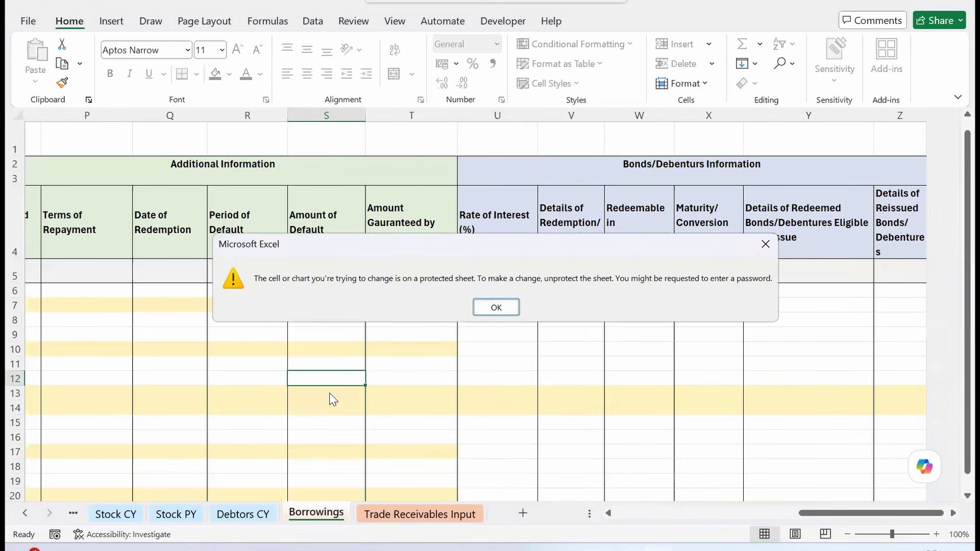
pyautogui.press('Return')
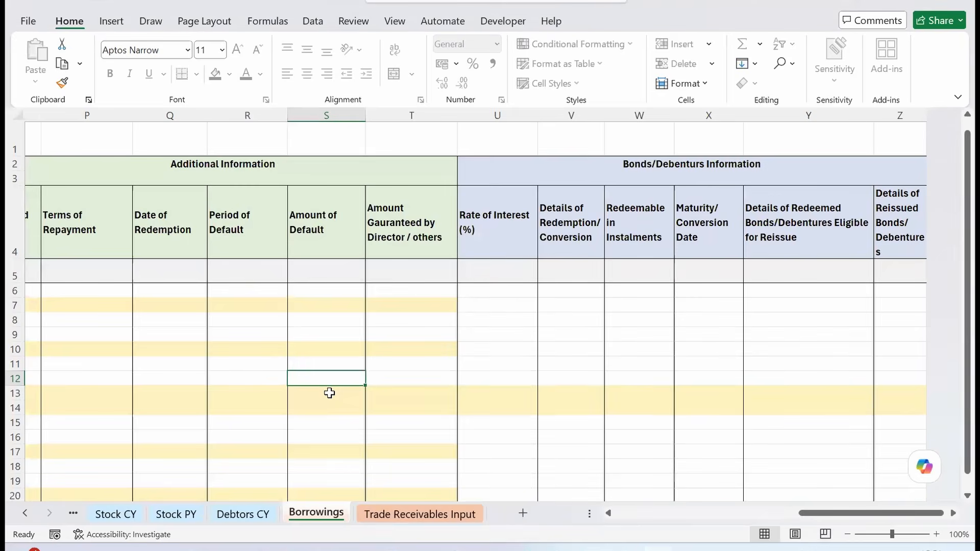
pyautogui.hscroll(-10, 329, 392)
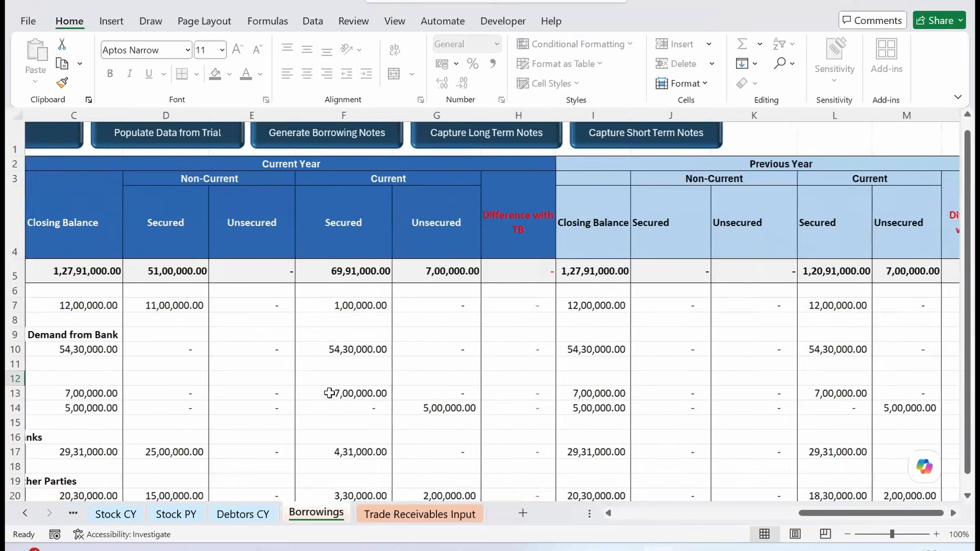
pyautogui.hscroll(-2, 329, 393)
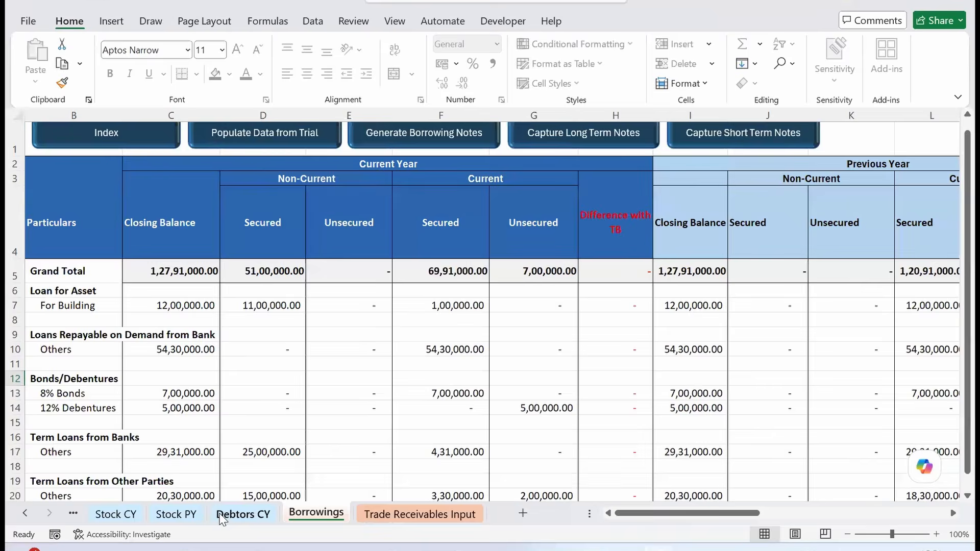
# Step: Switch to the Debtors CY sheet and examine the ageing periods of the trade receivables and sundry debtors details
pyautogui.click(243, 514)
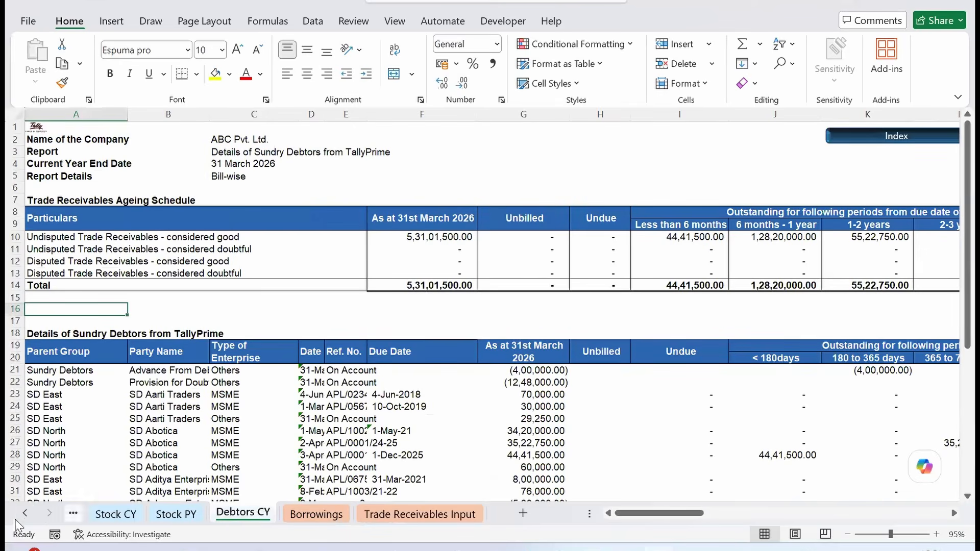
pyautogui.click(24, 515)
pyautogui.click(22, 516)
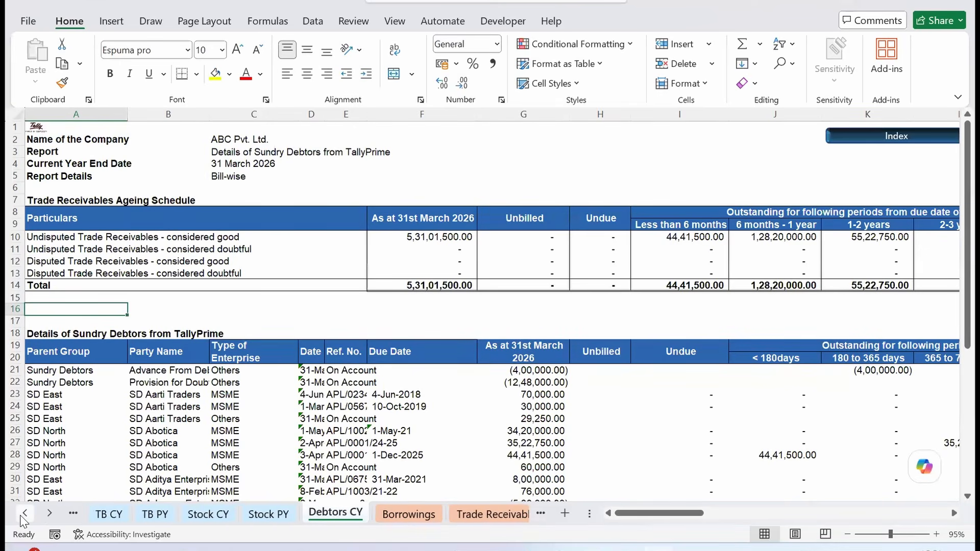
pyautogui.click(49, 516)
pyautogui.click(49, 516)
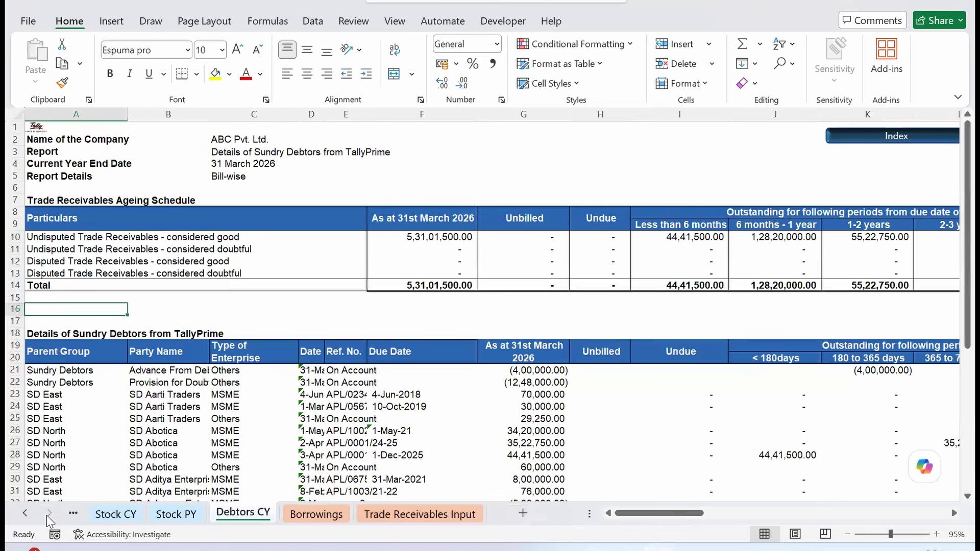
pyautogui.click(423, 444)
pyautogui.hscroll(3, 426, 450)
pyautogui.hscroll(2, 426, 450)
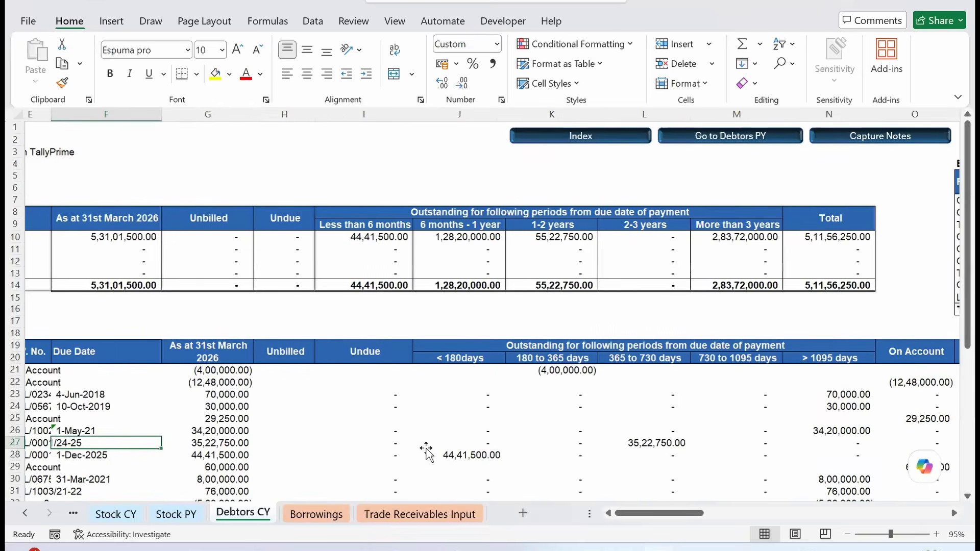
# Step: Go to the Index sheet and follow its link to the Reserves and Surplus input sheet
pyautogui.click(22, 515)
pyautogui.click(22, 514)
pyautogui.click(22, 514)
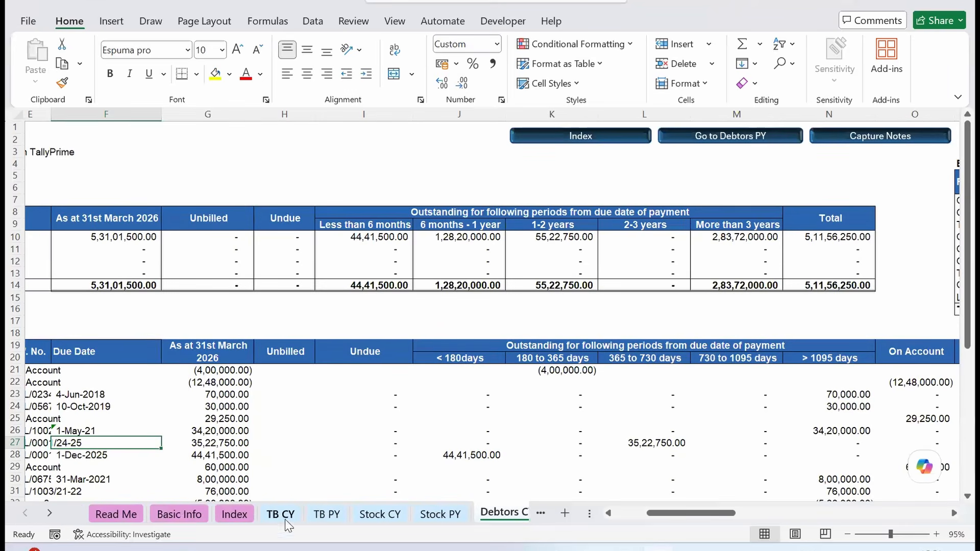
pyautogui.click(232, 514)
pyautogui.scroll(-2, 175, 464)
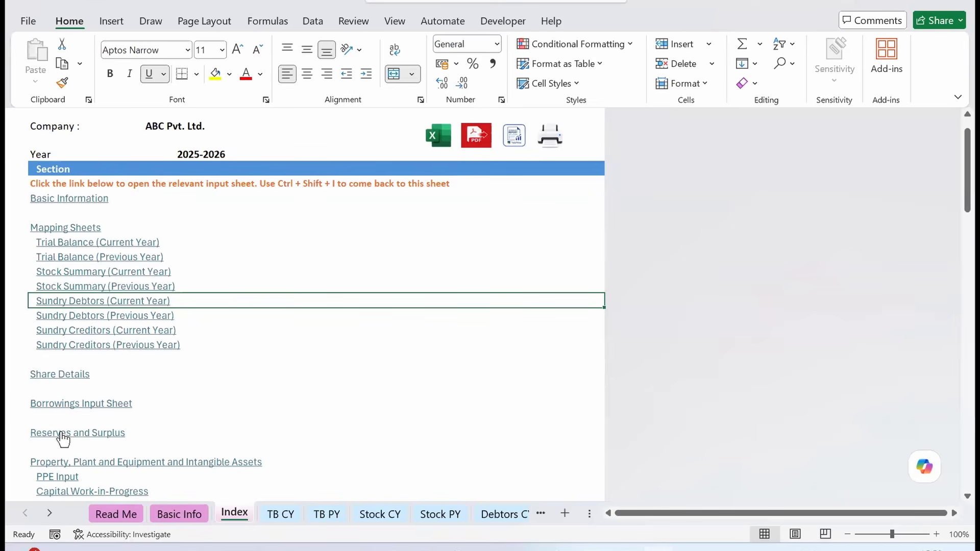
pyautogui.click(62, 434)
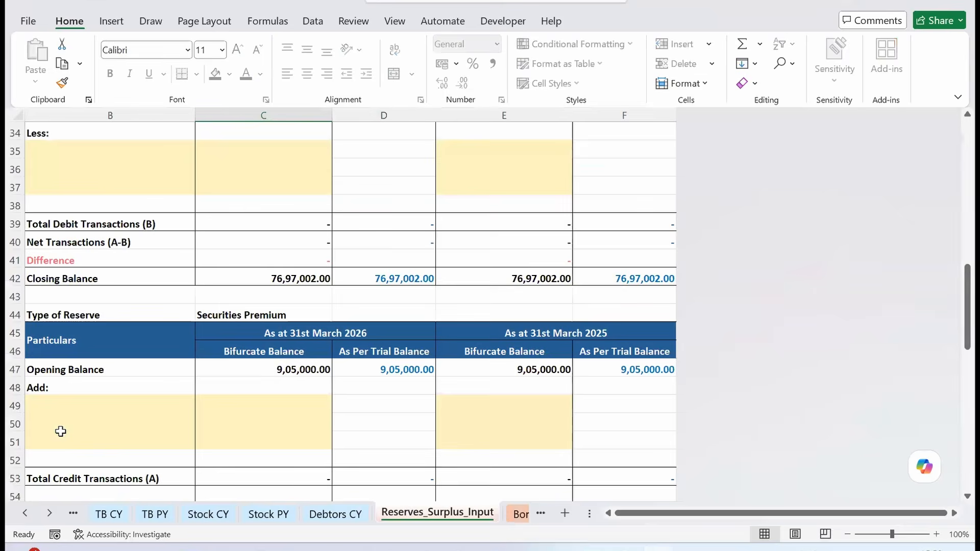
# Step: Examine the first reserve block of Reserves_Surplus_Input, covering Total Credit Transactions, Total Debit Transactions and the Less entries from row 14
pyautogui.click(73, 431)
pyautogui.scroll(11, 74, 434)
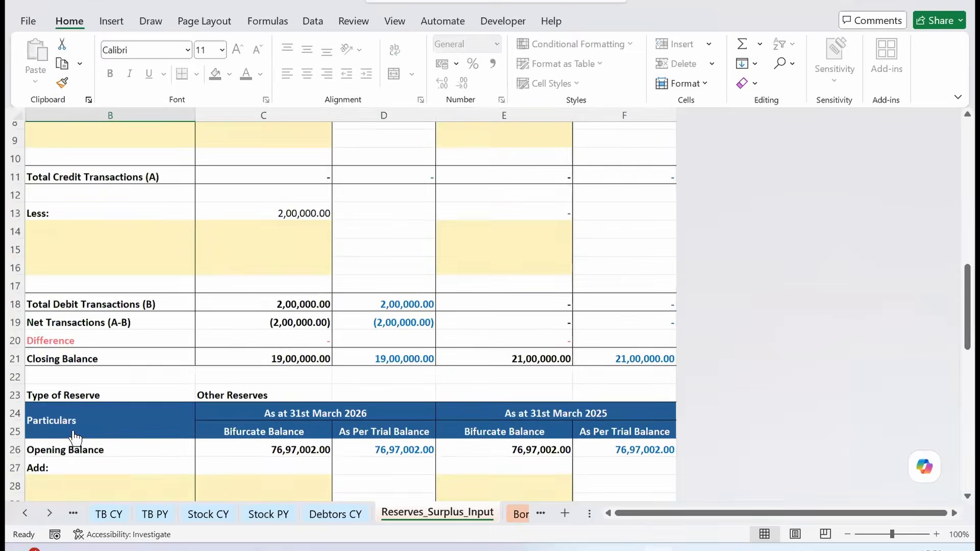
pyautogui.scroll(-1, 75, 437)
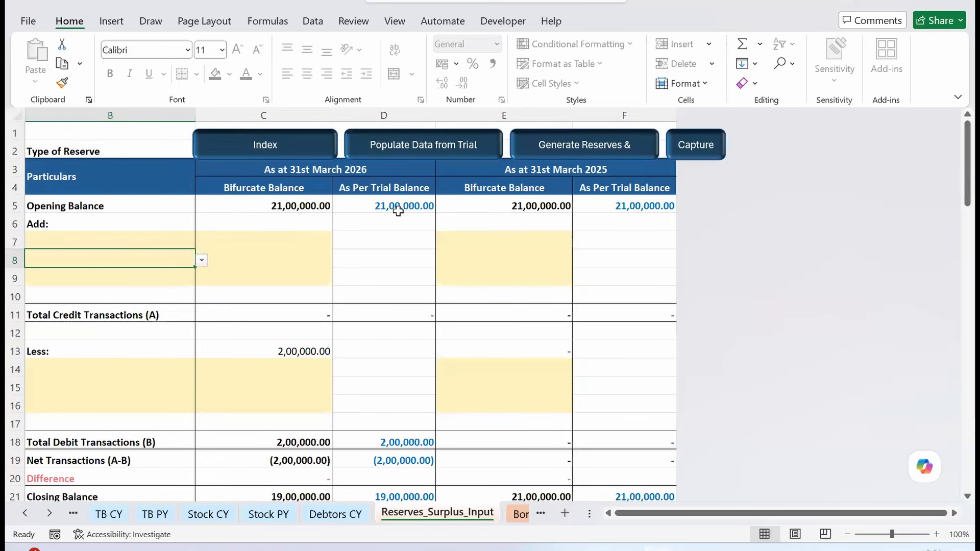
pyautogui.click(282, 312)
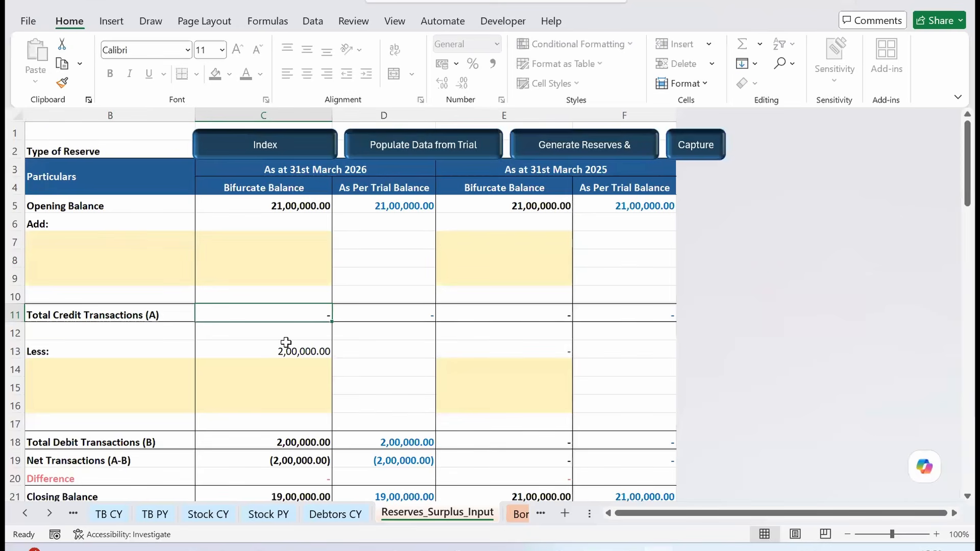
pyautogui.scroll(-2, 284, 341)
pyautogui.click(288, 359)
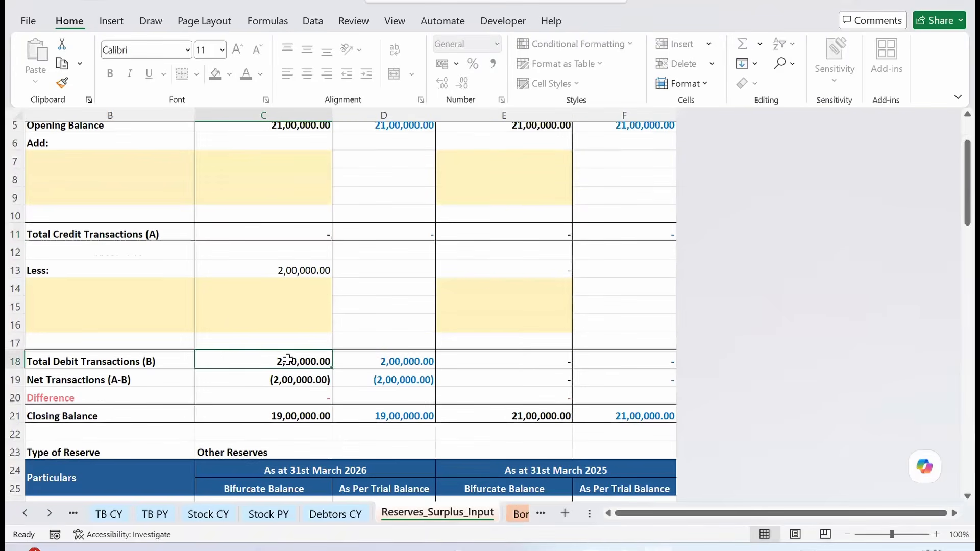
pyautogui.click(300, 268)
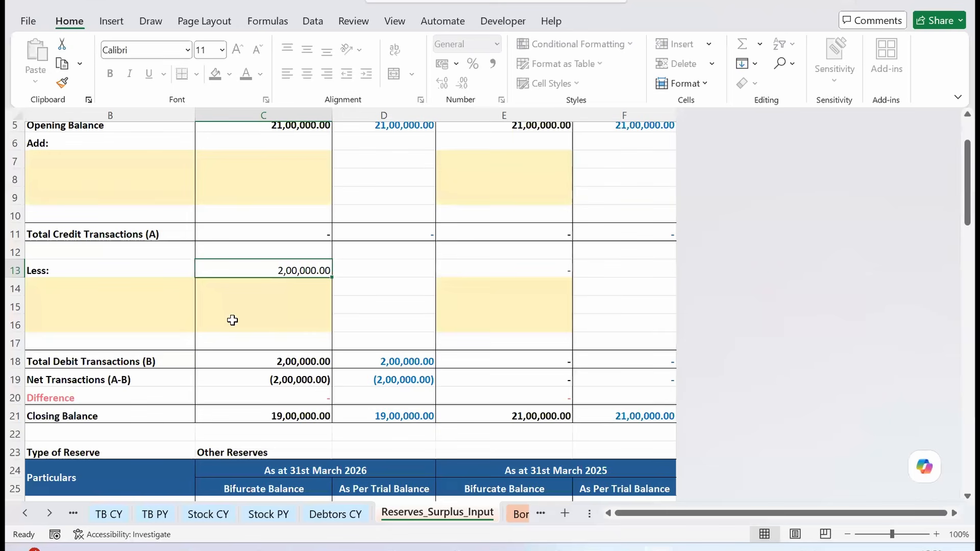
pyautogui.click(100, 289)
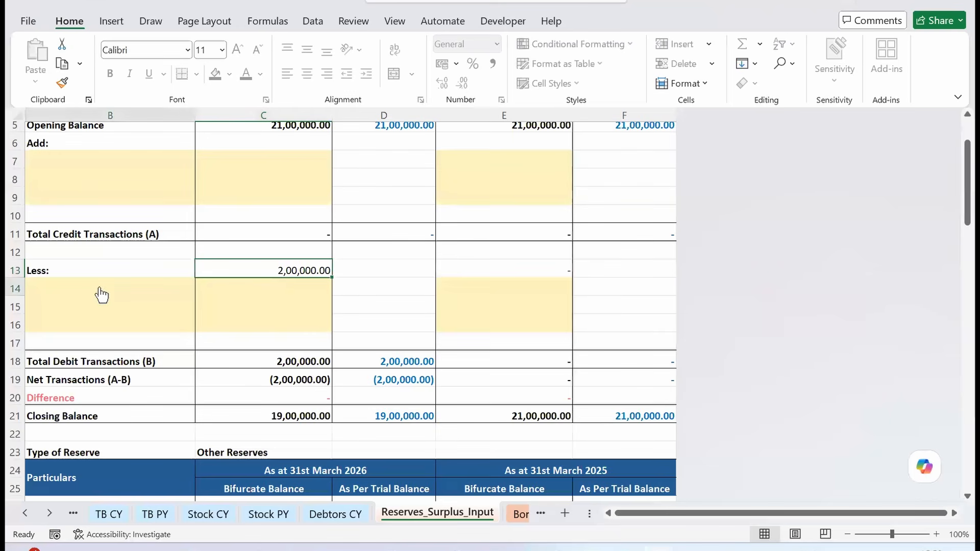
pyautogui.click(293, 270)
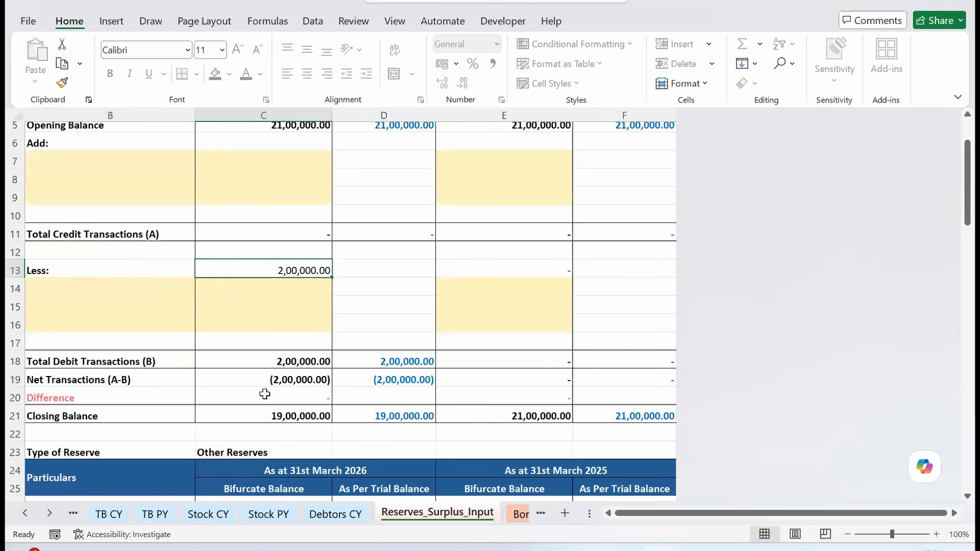
pyautogui.click(82, 289)
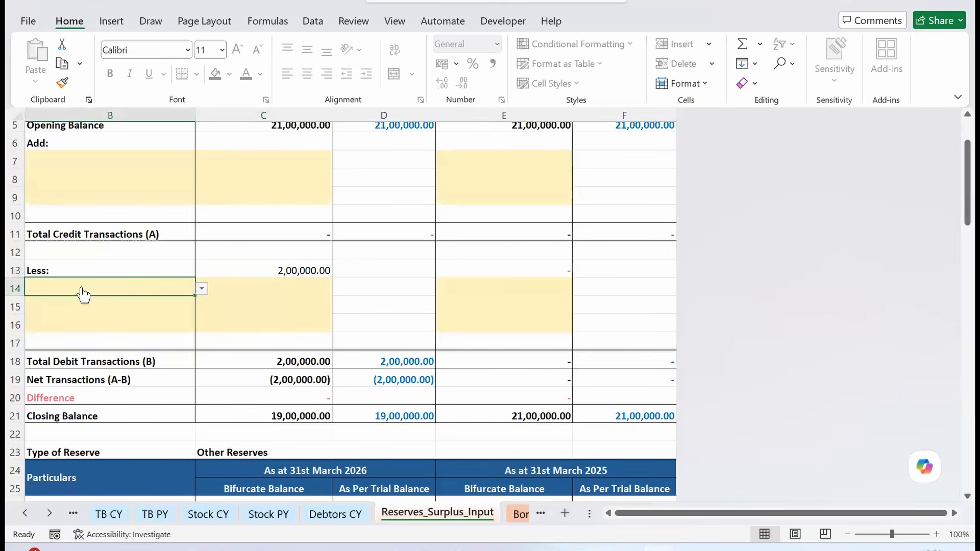
pyautogui.hotkey('alt', 'Down')
pyautogui.press('Down')
pyautogui.press('Down')
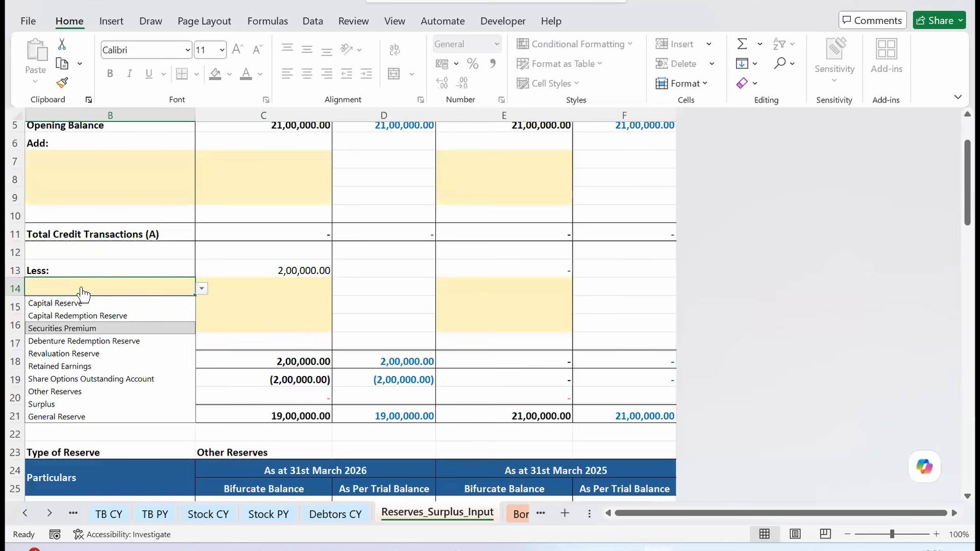
pyautogui.press('Escape')
# Step: Record a Less entry in row 14 of the first reserve, labelled "Trf from PL" with a 2026 bifurcate balance of 200000
pyautogui.write('Trf from')
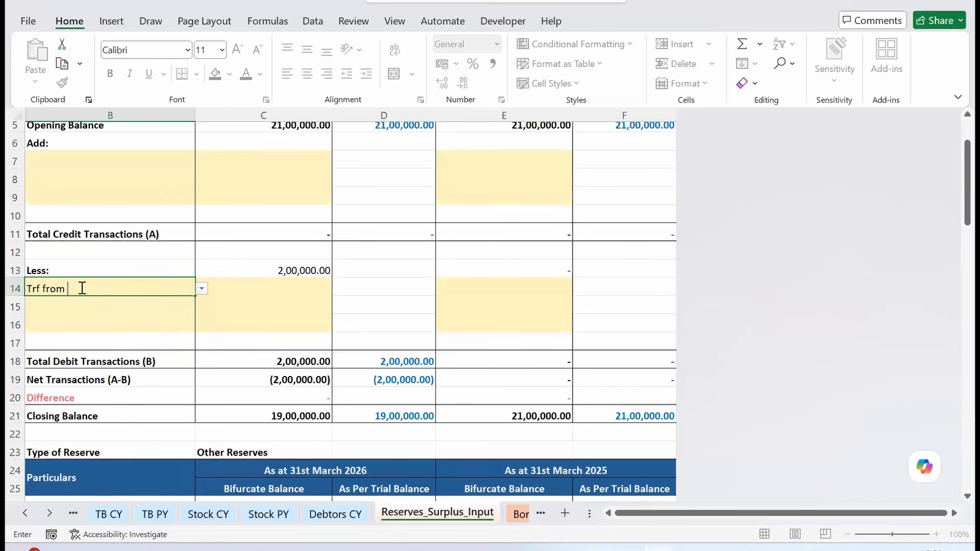
pyautogui.write(' PL')
pyautogui.press('Return')
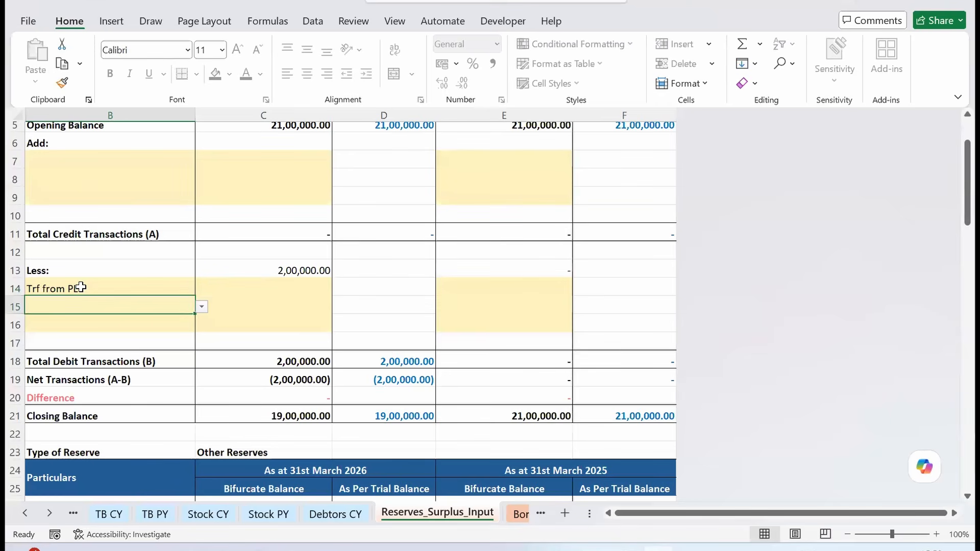
pyautogui.click(80, 287)
pyautogui.press('Right')
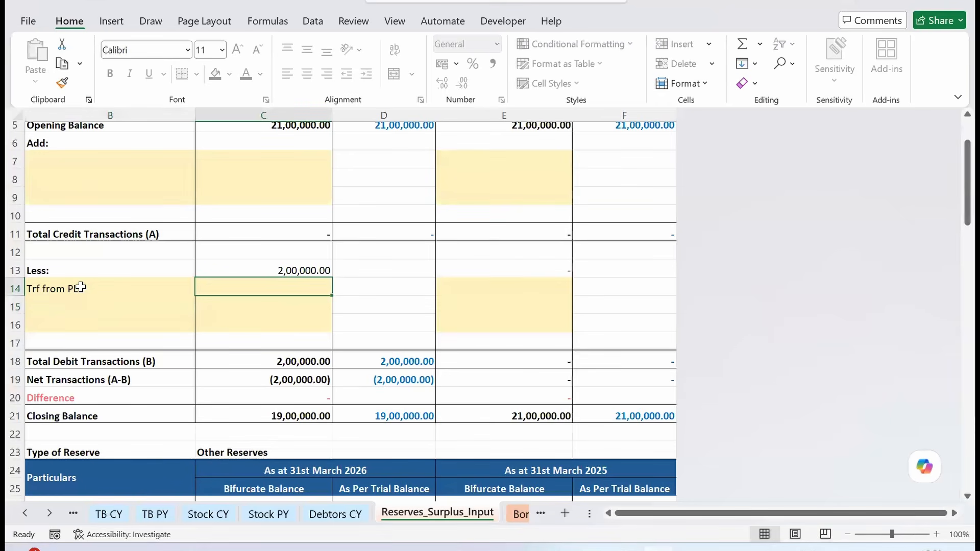
pyautogui.write('200000')
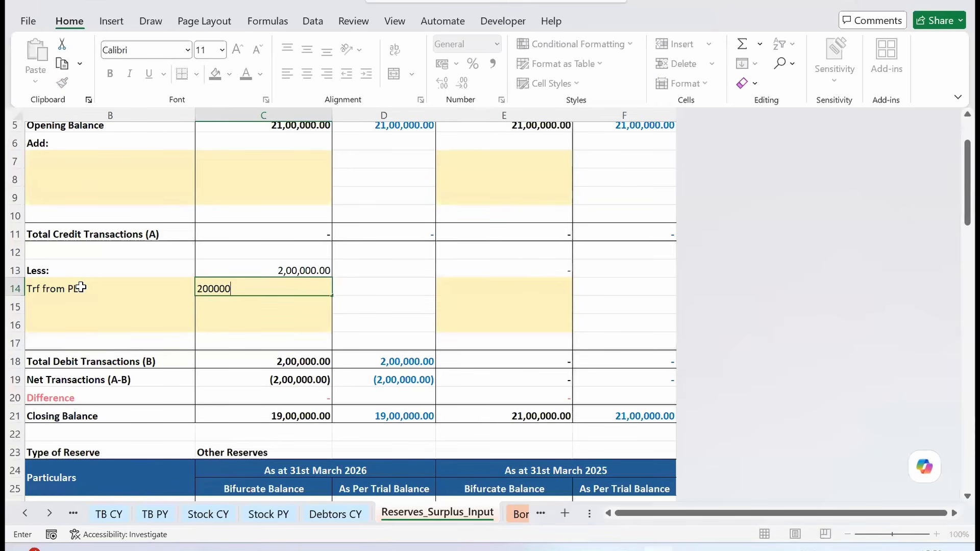
pyautogui.press('Return')
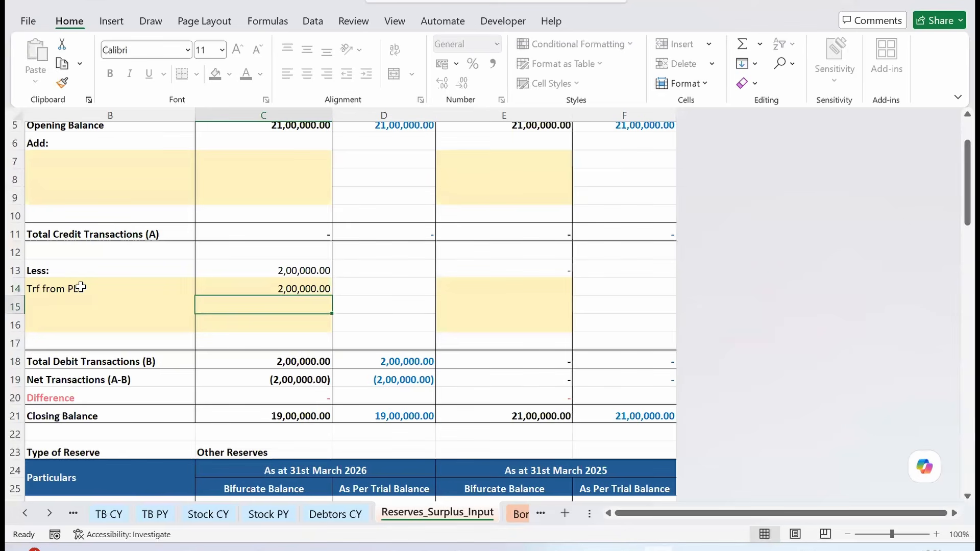
# Step: Label the second Add entry of the Surplus reserve, in row 71, as Revaluation Reserve
pyautogui.press('Down')
pyautogui.press('Down')
pyautogui.press('Down')
pyautogui.press('Down')
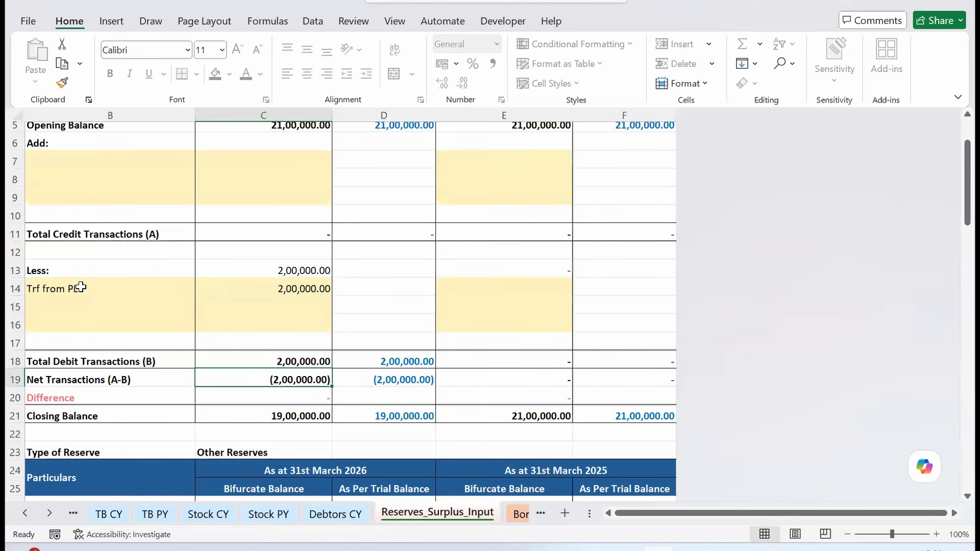
pyautogui.scroll(-10, 98, 319)
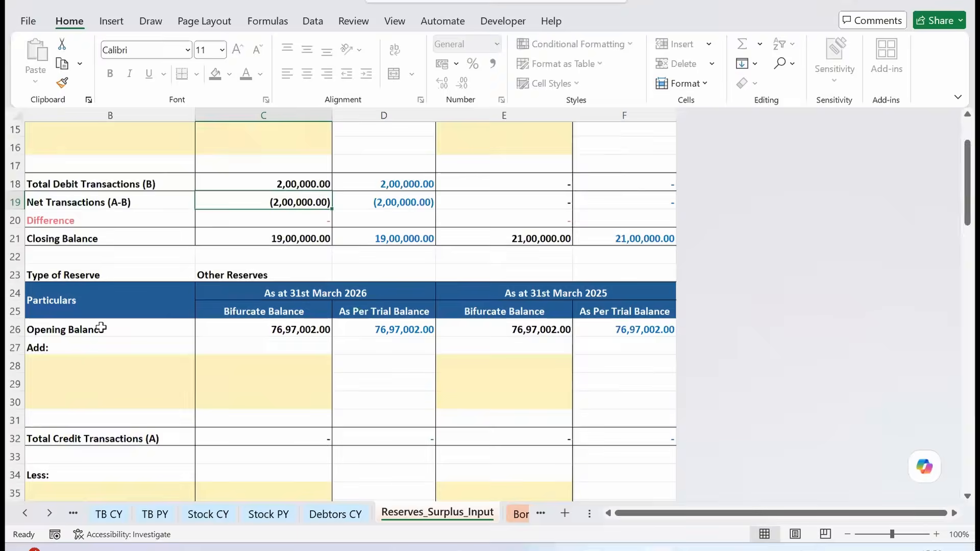
pyautogui.scroll(-7, 101, 327)
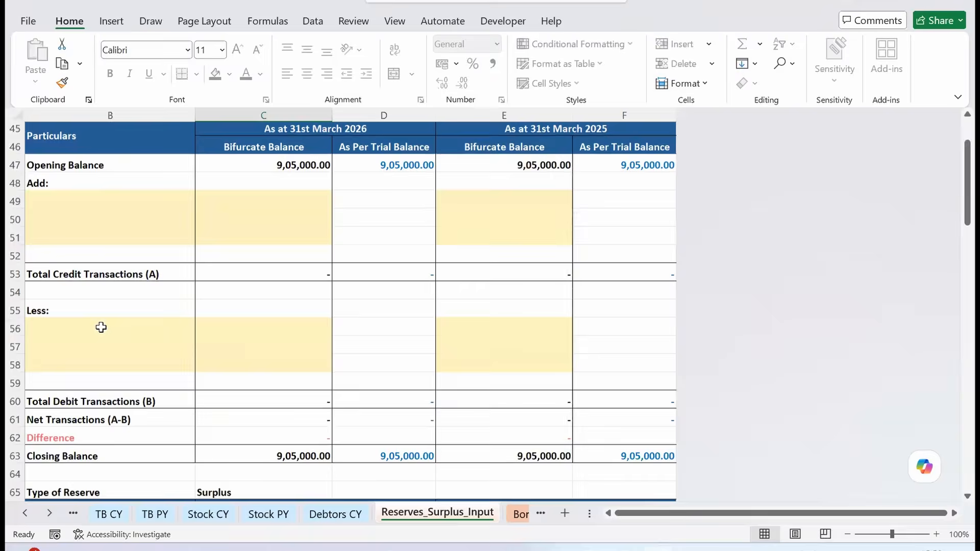
pyautogui.click(103, 334)
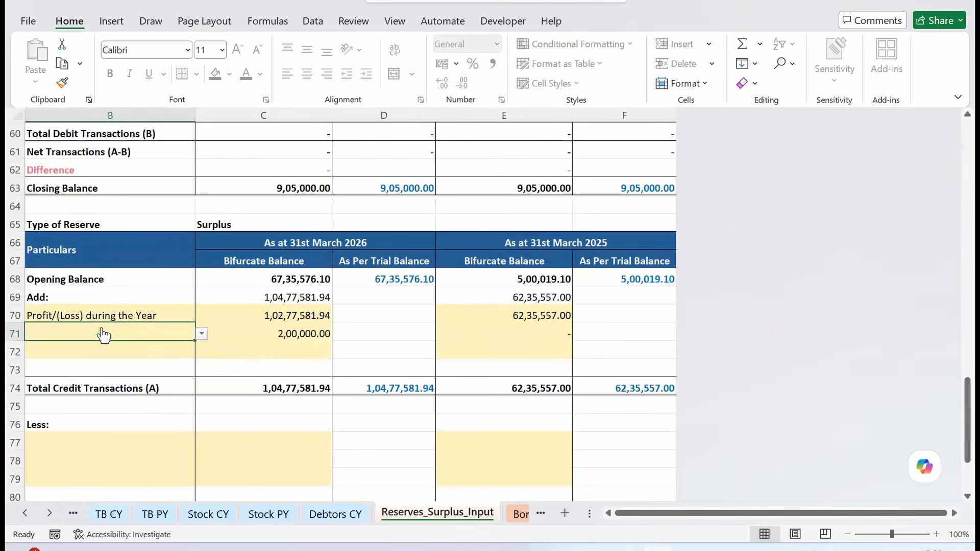
pyautogui.click(203, 335)
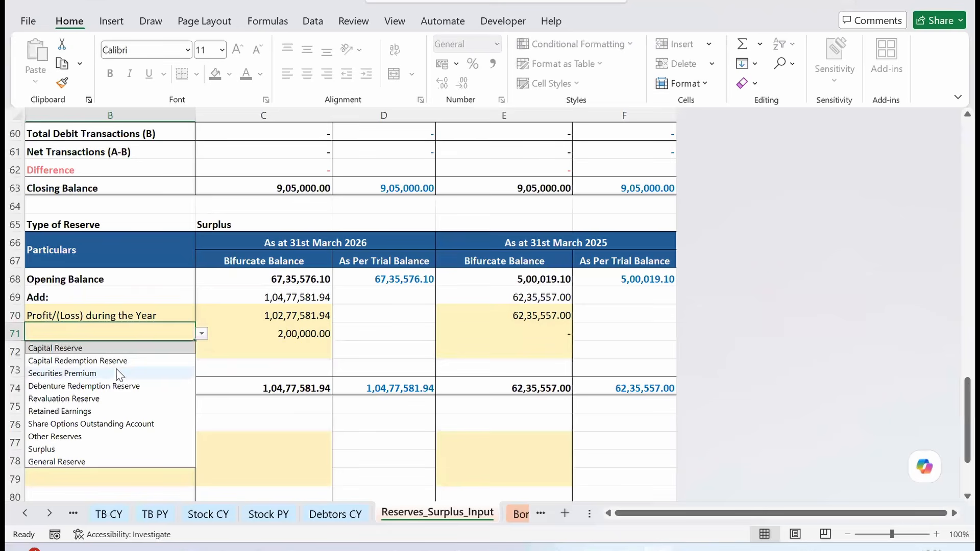
pyautogui.click(94, 402)
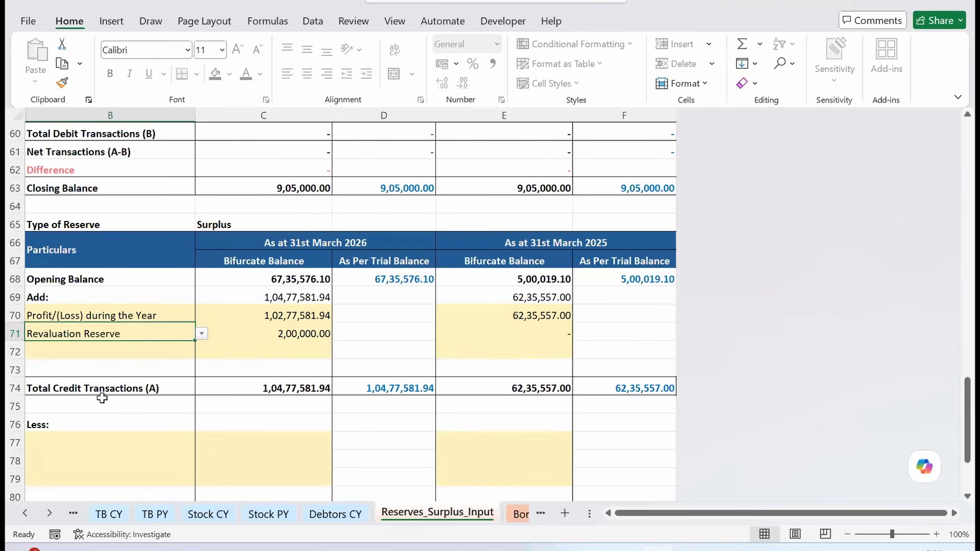
pyautogui.click(272, 335)
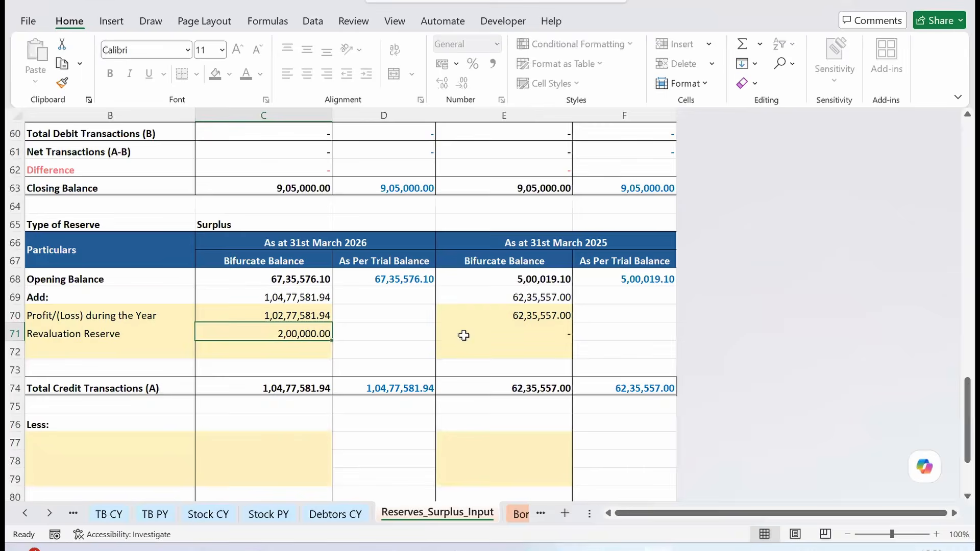
# Step: Generate the Reserves and Surplus note from the reserves input sheet
pyautogui.scroll(20, 464, 335)
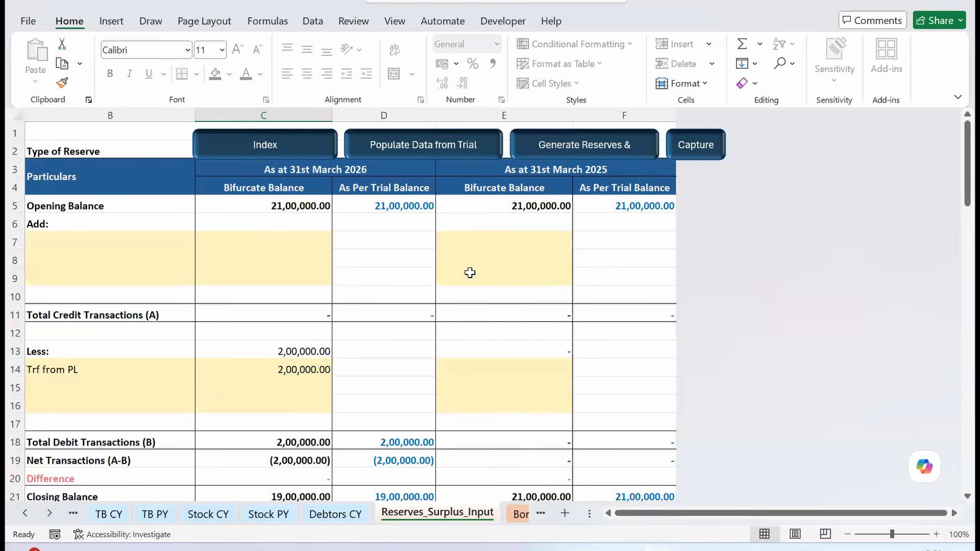
pyautogui.click(560, 150)
pyautogui.click(192, 348)
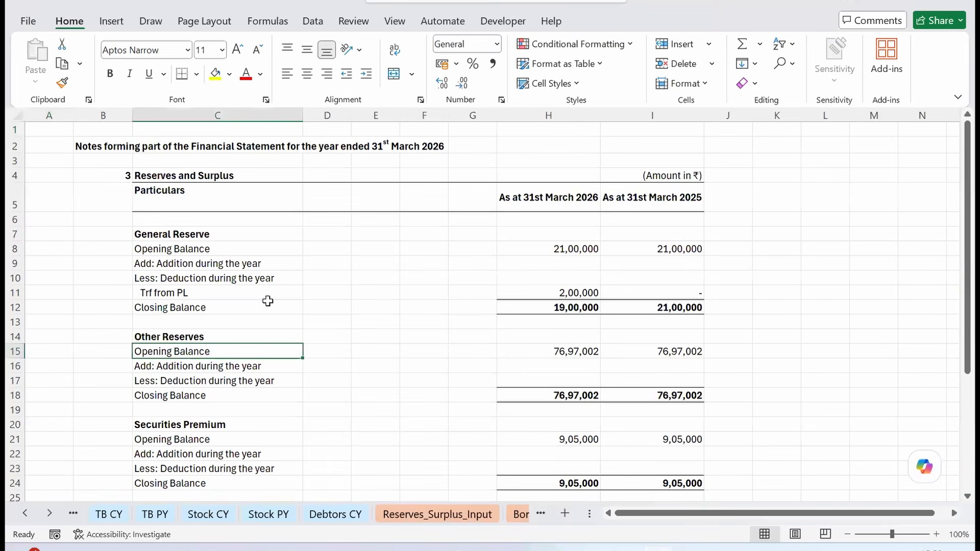
# Step: Examine the General Reserve section of the note, from its Opening Balance through the Trf from PL deduction to the Closing Balance
pyautogui.click(165, 249)
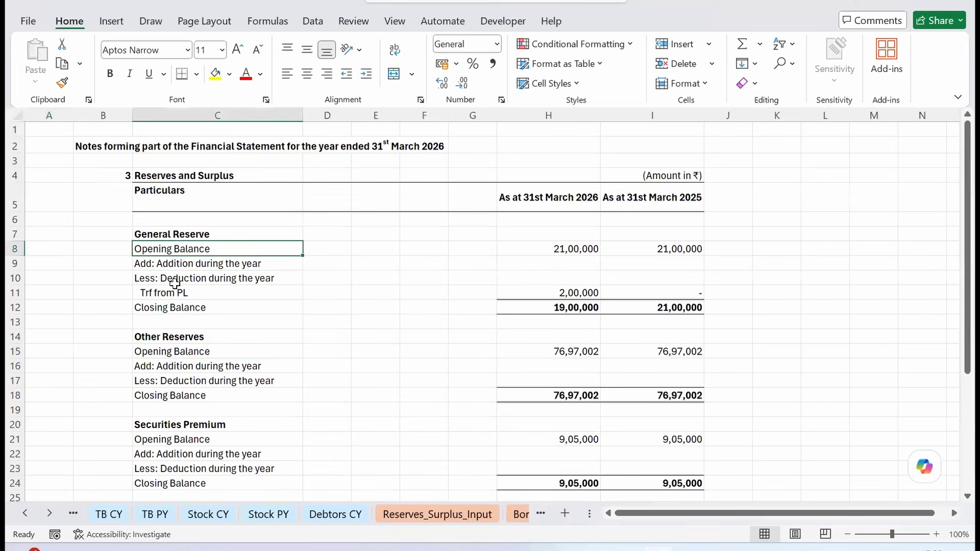
pyautogui.click(146, 267)
pyautogui.click(146, 280)
pyautogui.click(146, 293)
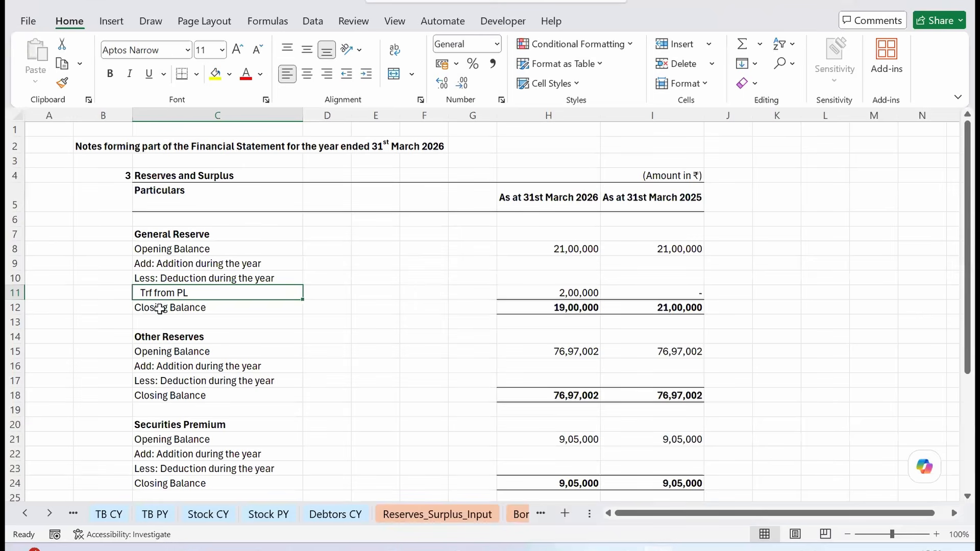
pyautogui.click(162, 309)
# Step: Examine the Securities Premium and Surplus sections of the note, including their additions and deductions during the year
pyautogui.scroll(-3, 222, 429)
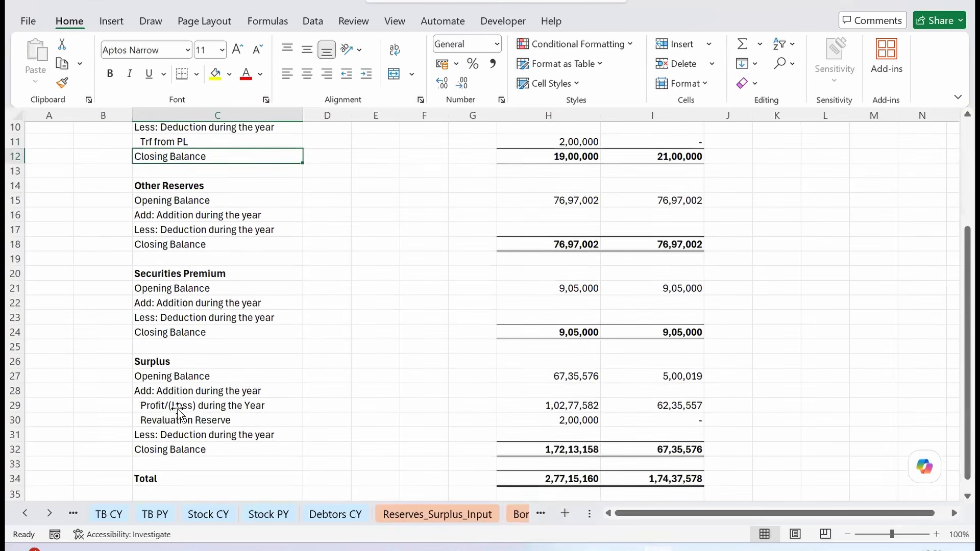
pyautogui.click(179, 408)
pyautogui.press('Up')
pyautogui.press('Up')
pyautogui.press('Up')
pyautogui.press('Up')
pyautogui.press('Up')
pyautogui.press('Up')
pyautogui.press('Up')
pyautogui.press('Up')
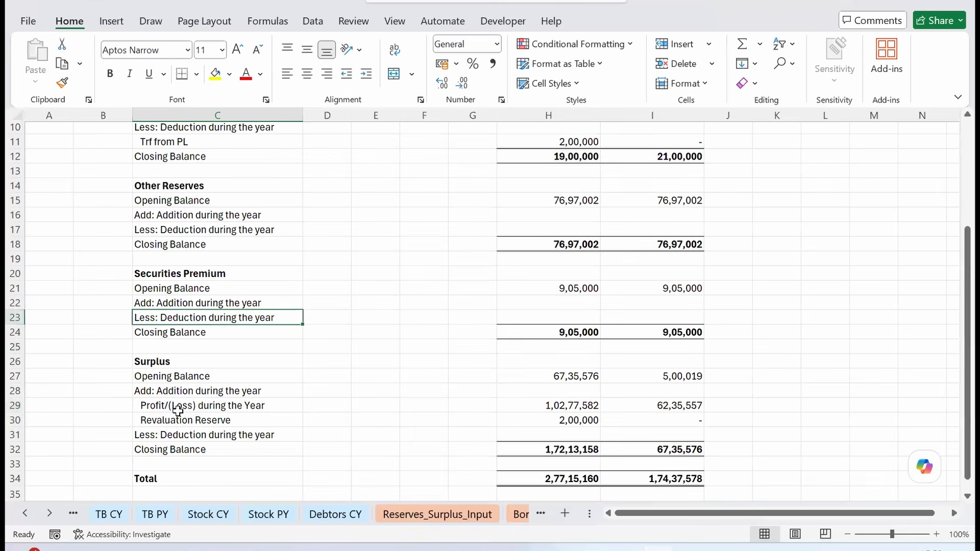
pyautogui.hotkey('shift', 'Down')
pyautogui.hotkey('shift', 'Down')
pyautogui.hotkey('shift', 'Down')
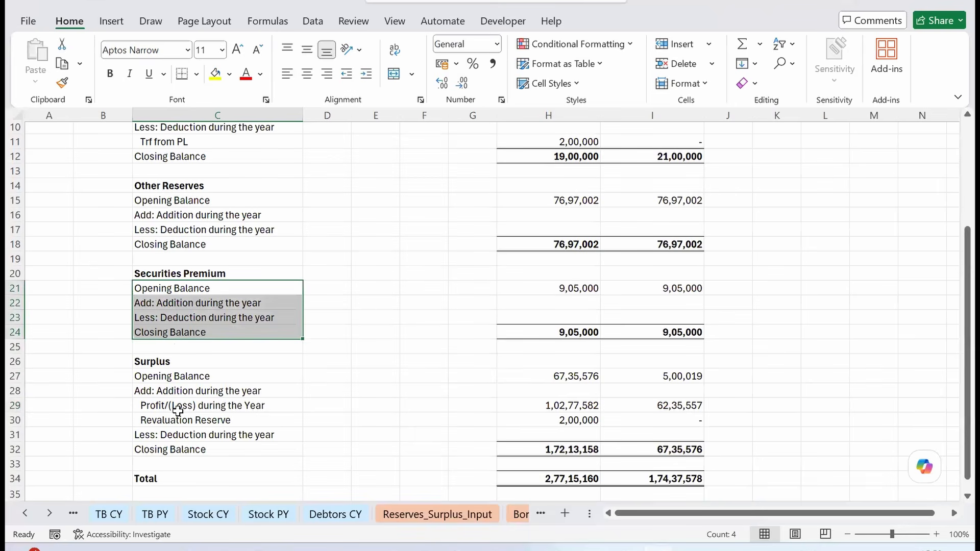
pyautogui.press('Down')
pyautogui.press('Up')
pyautogui.press('Down')
pyautogui.press('Down')
pyautogui.press('Down')
pyautogui.press('Down')
pyautogui.press('Down')
pyautogui.press('Down')
pyautogui.press('Down')
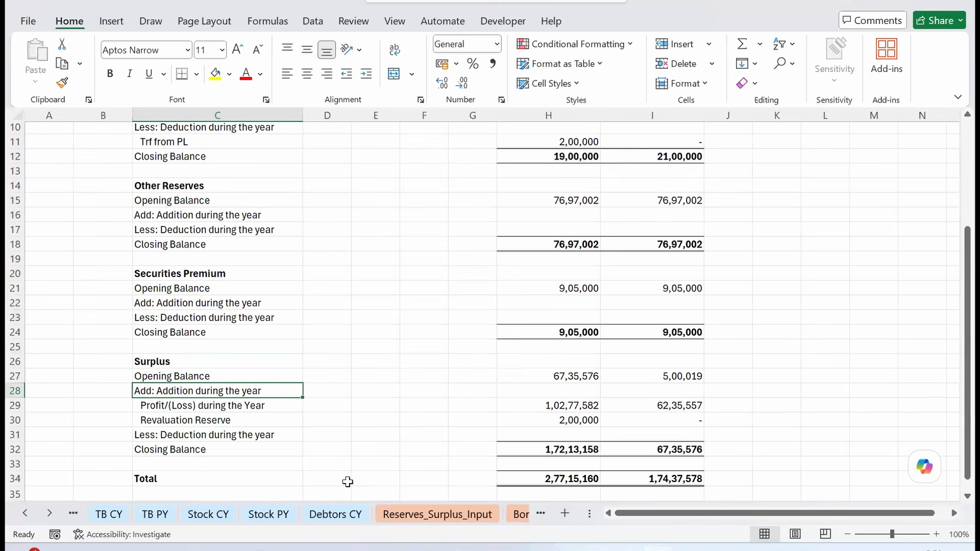
# Step: Return to Reserves_Surplus_Input, regenerate the Reserves and Surplus note, and check its Revaluation Reserve and Trf from PL lines
pyautogui.click(433, 515)
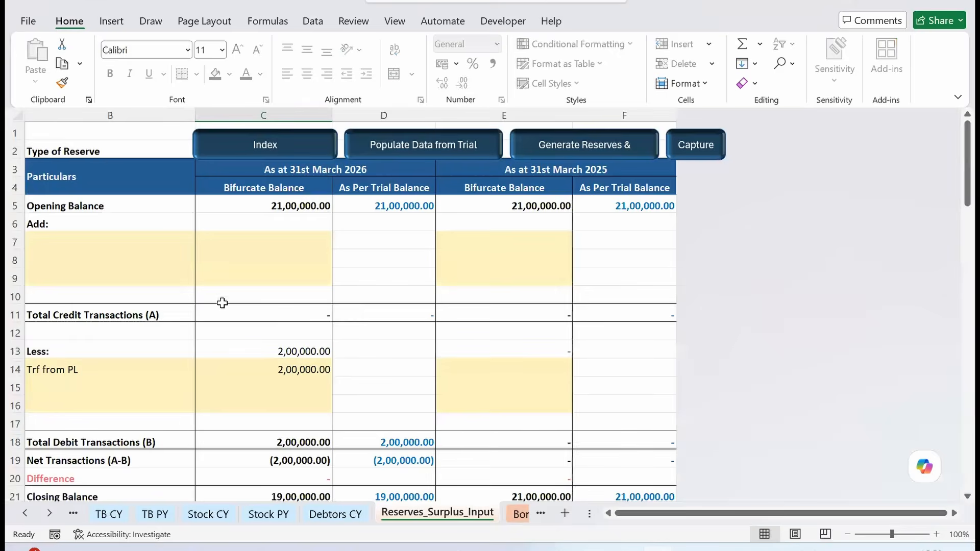
pyautogui.click(247, 380)
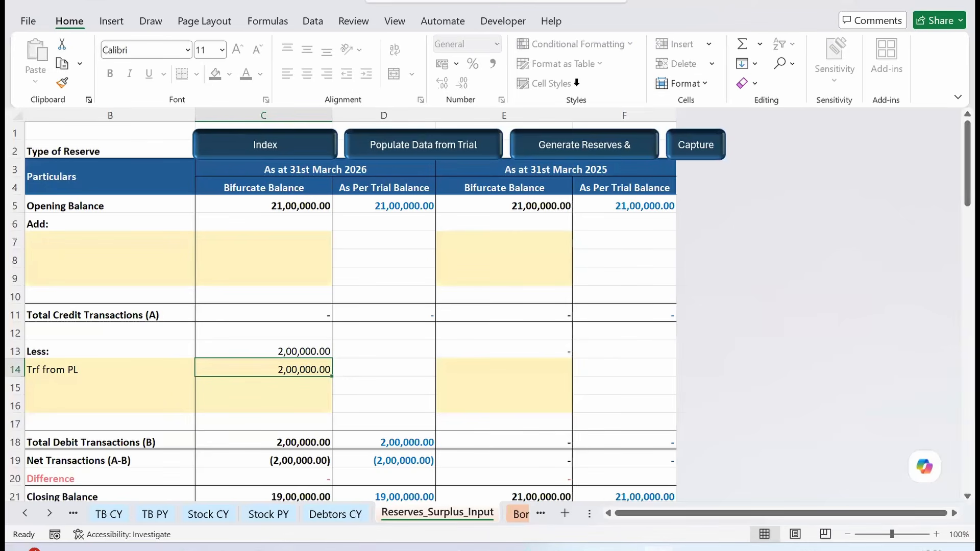
pyautogui.click(585, 149)
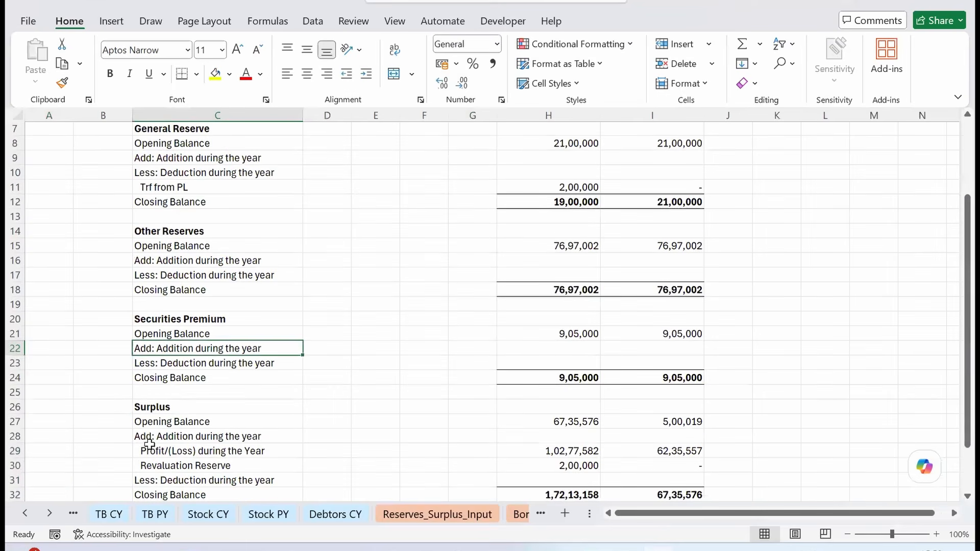
pyautogui.click(162, 464)
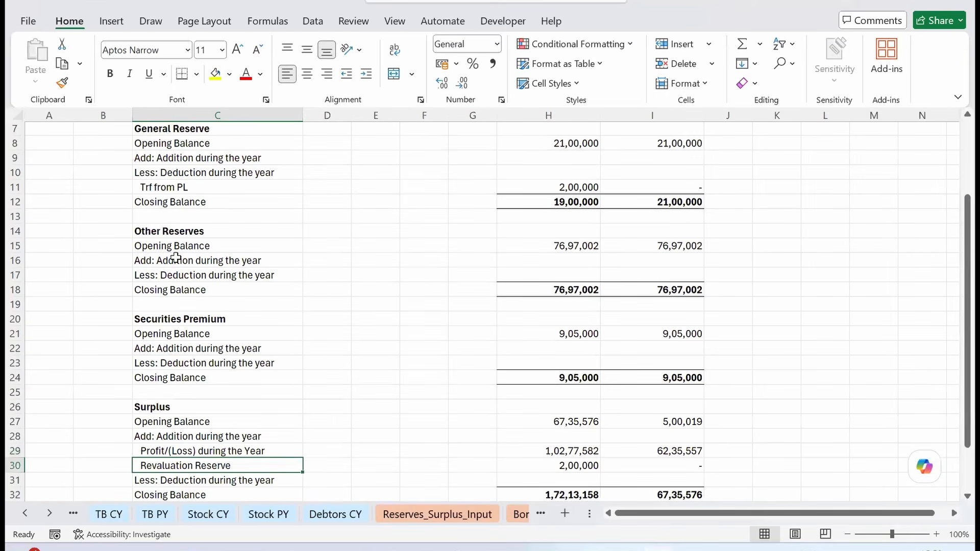
pyautogui.click(167, 187)
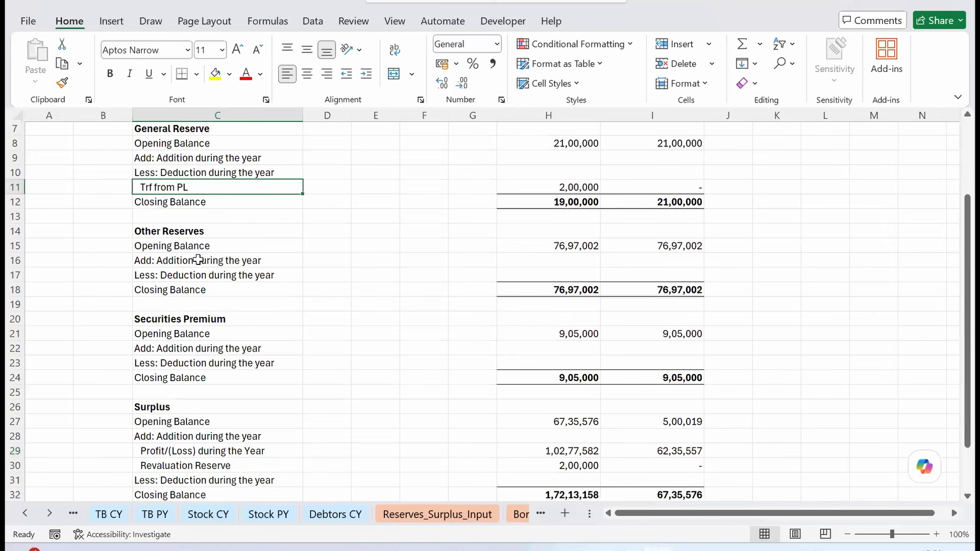
pyautogui.scroll(-2, 198, 260)
pyautogui.scroll(5, 198, 260)
# Step: Look through the workbook's sheets, comparing the Borrowings sheet with Reserves_Surplus_Input
pyautogui.click(482, 519)
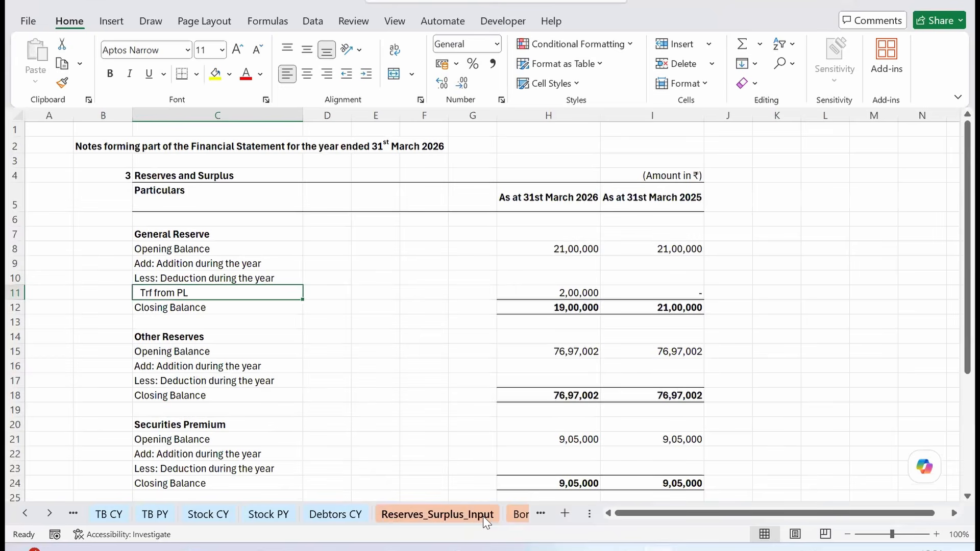
pyautogui.click(519, 518)
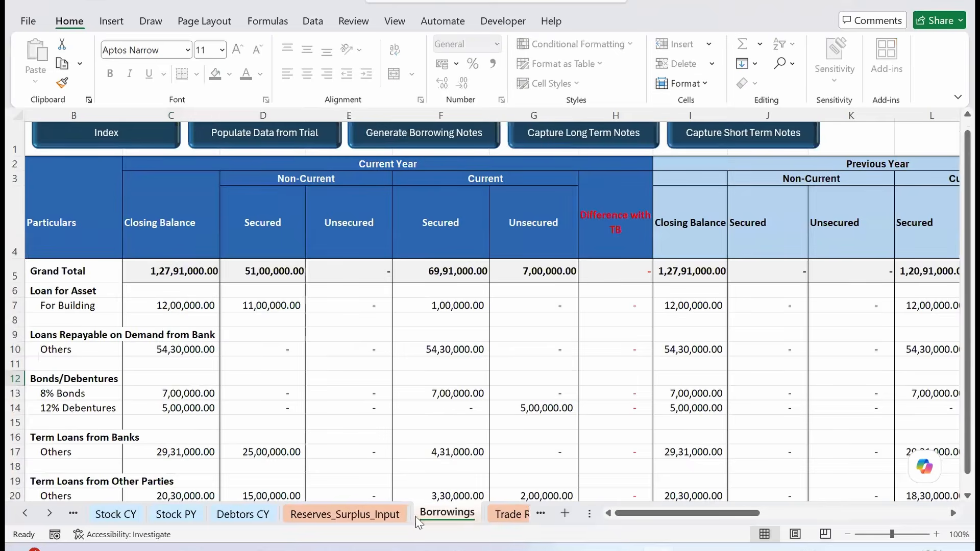
pyautogui.click(381, 519)
pyautogui.click(258, 390)
pyautogui.click(26, 513)
pyautogui.click(26, 513)
pyautogui.click(26, 513)
pyautogui.click(26, 512)
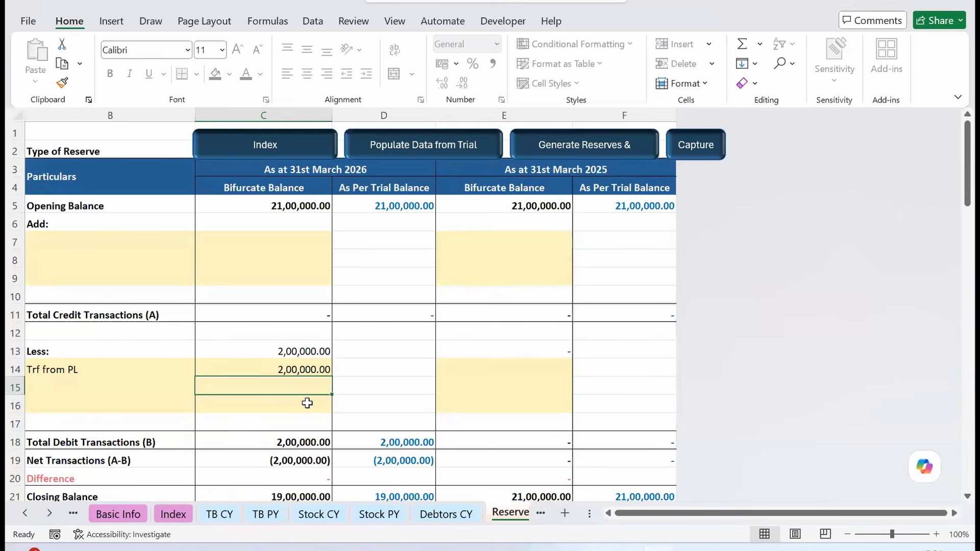
pyautogui.click(50, 513)
pyautogui.click(49, 513)
pyautogui.click(49, 513)
pyautogui.click(49, 513)
pyautogui.click(50, 513)
pyautogui.click(49, 513)
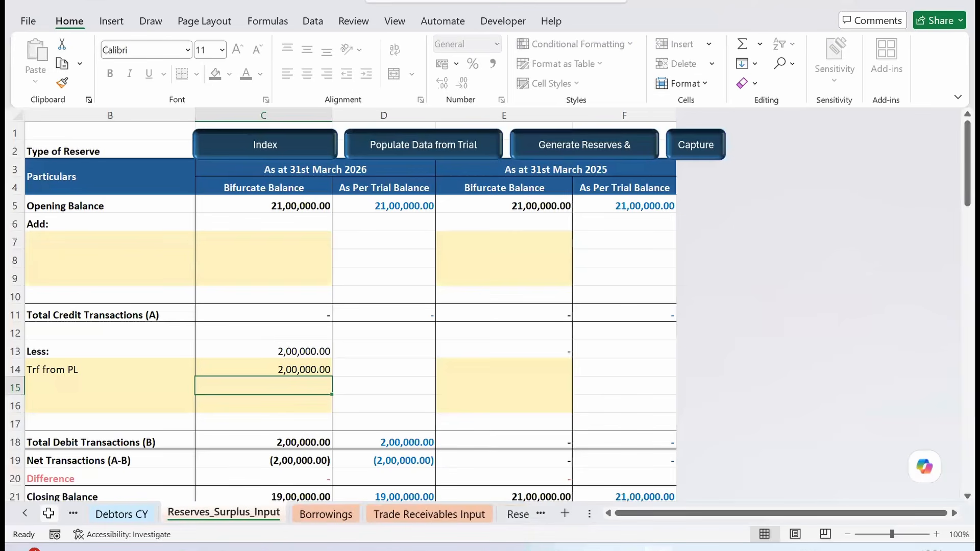
pyautogui.click(317, 515)
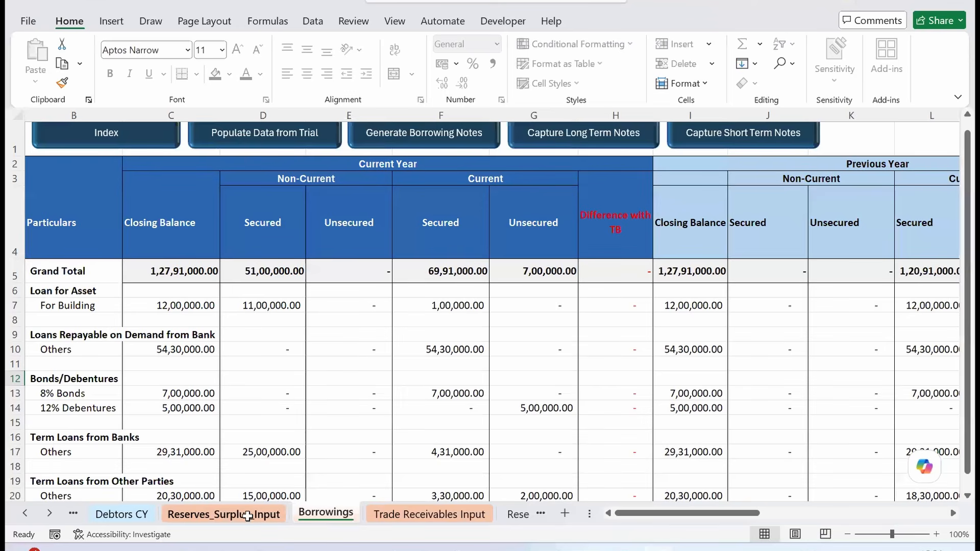
pyautogui.click(251, 422)
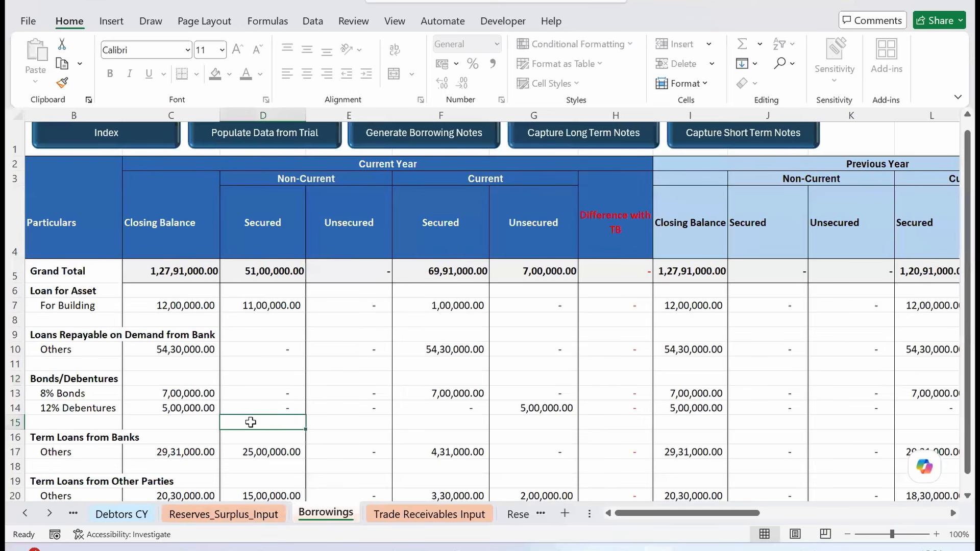
pyautogui.click(173, 520)
pyautogui.click(129, 380)
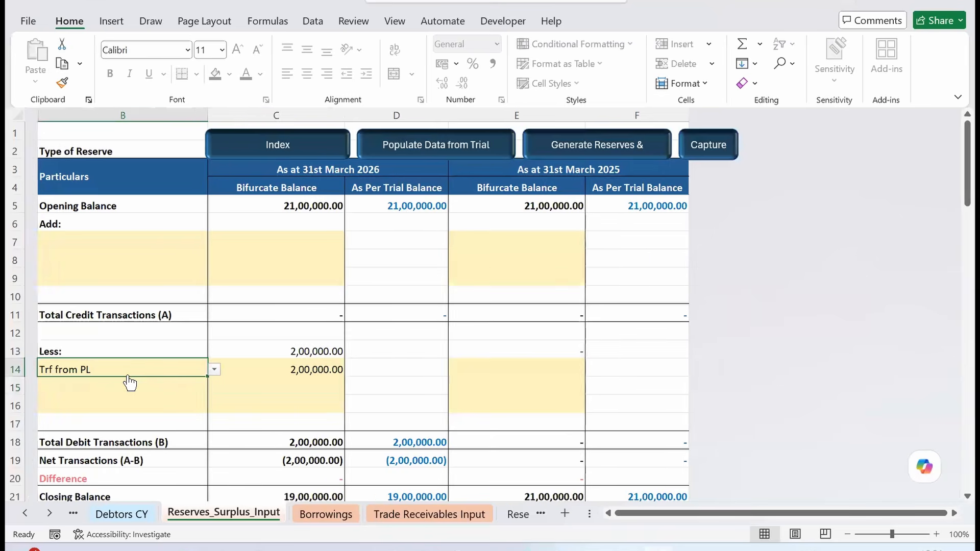
# Step: Go to the Index sheet, expand Share Details, and follow the Share Capital link to its input sheet
pyautogui.click(24, 515)
pyautogui.click(23, 514)
pyautogui.click(23, 514)
pyautogui.click(24, 514)
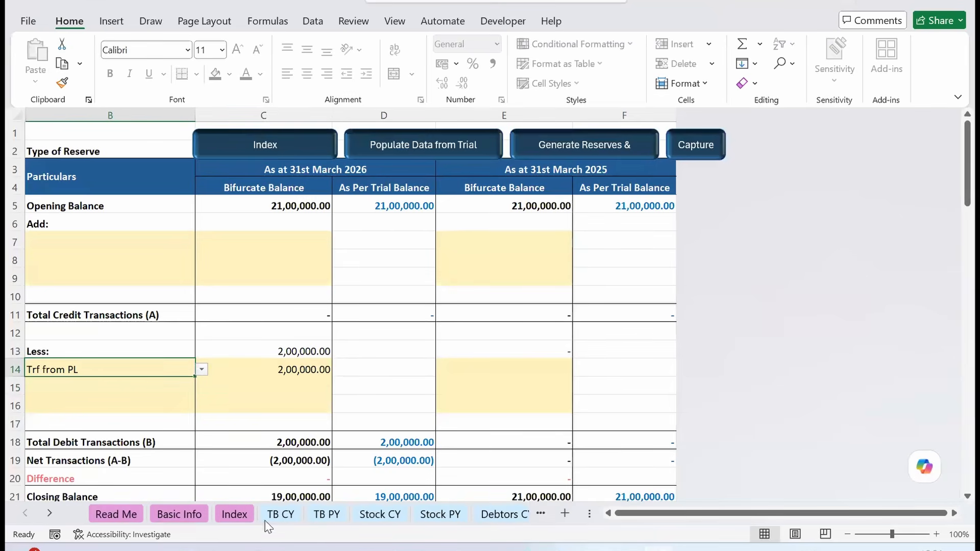
pyautogui.click(171, 519)
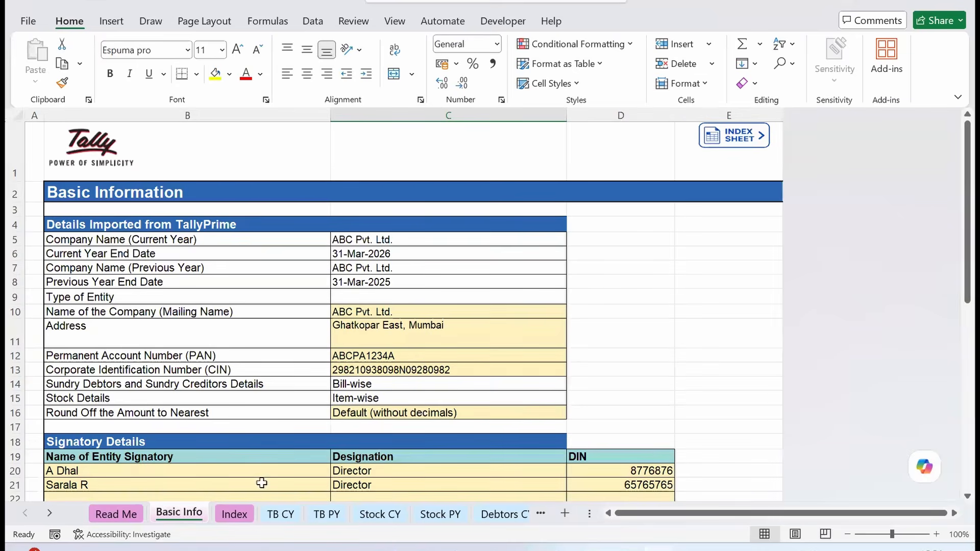
pyautogui.click(234, 514)
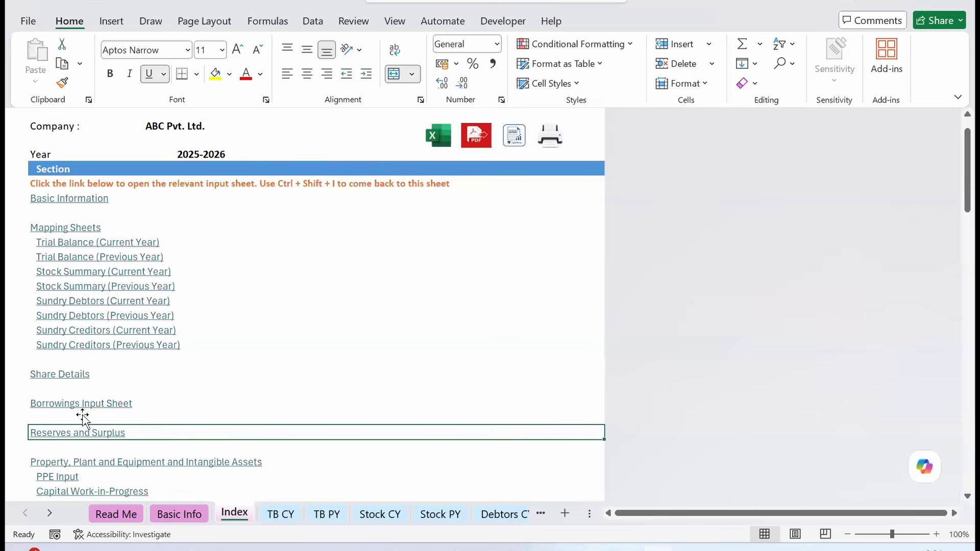
pyautogui.click(58, 375)
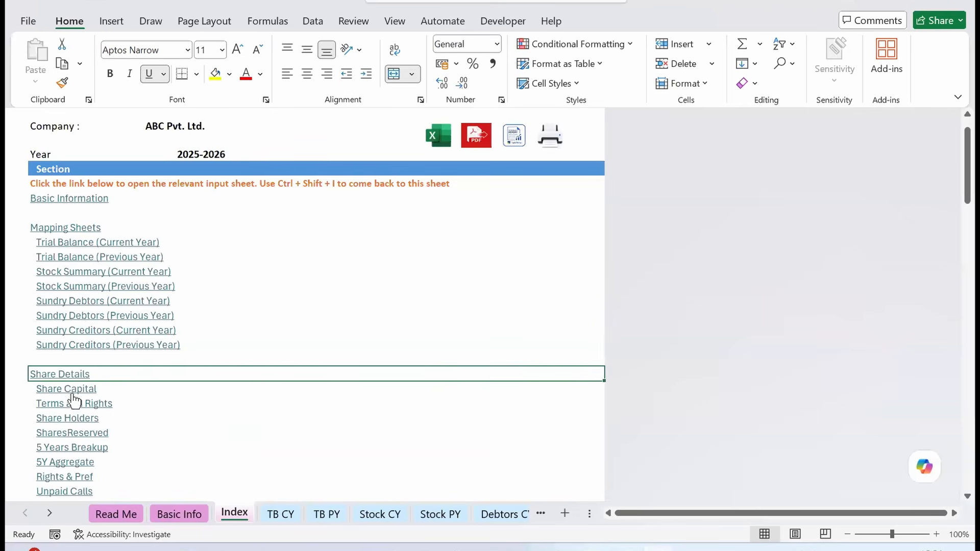
pyautogui.click(71, 391)
# Step: Examine the 2026 Subscribed and Fully Paid amounts for the Eq. Shares and 8% Pref. Shares
pyautogui.click(359, 351)
pyautogui.hscroll(5, 359, 350)
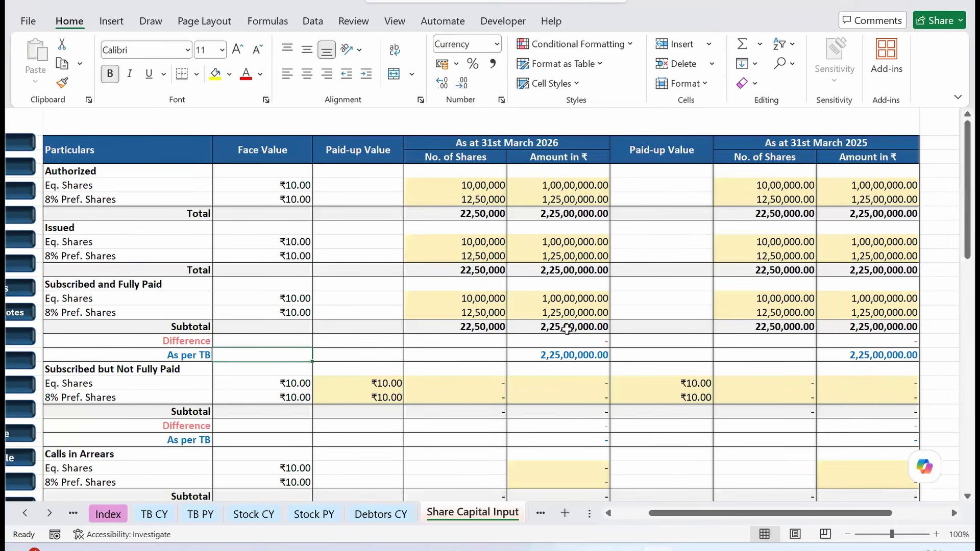
pyautogui.click(552, 300)
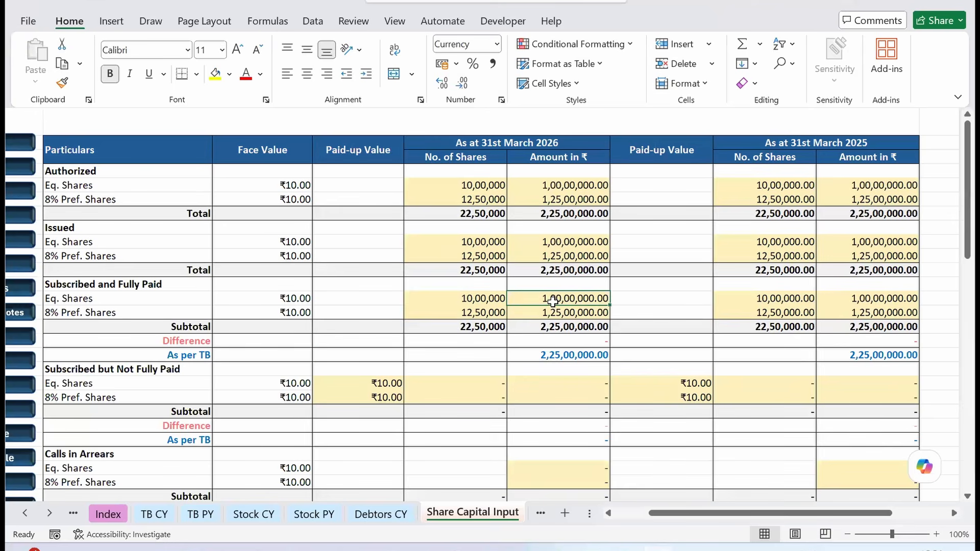
pyautogui.hotkey('shift', 'Down')
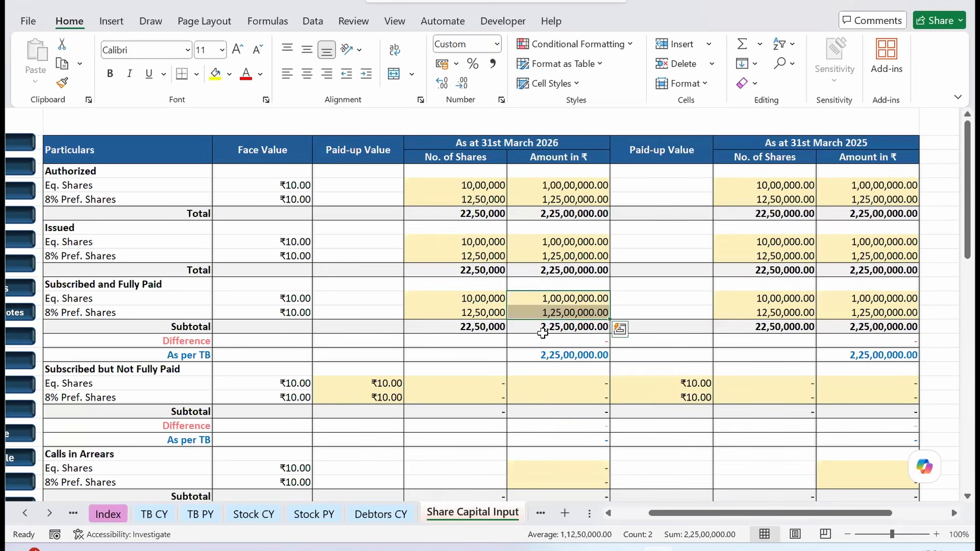
pyautogui.click(573, 299)
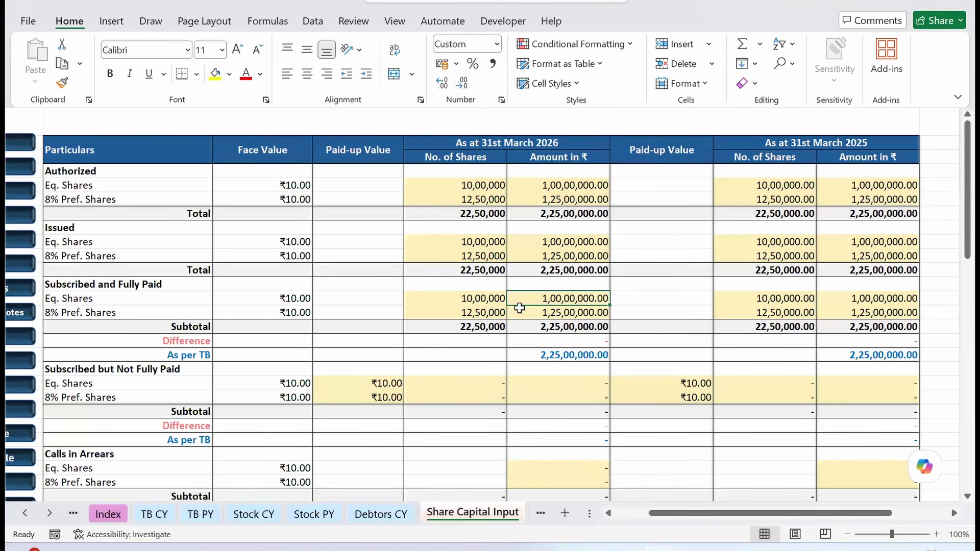
# Step: Examine the Subscribed and Fully Paid, Subscribed but Not Fully Paid, Calls in Arrears and Reconciliation of Outstanding Shares sections of the share capital input
pyautogui.click(295, 295)
pyautogui.click(469, 294)
pyautogui.scroll(-2, 468, 294)
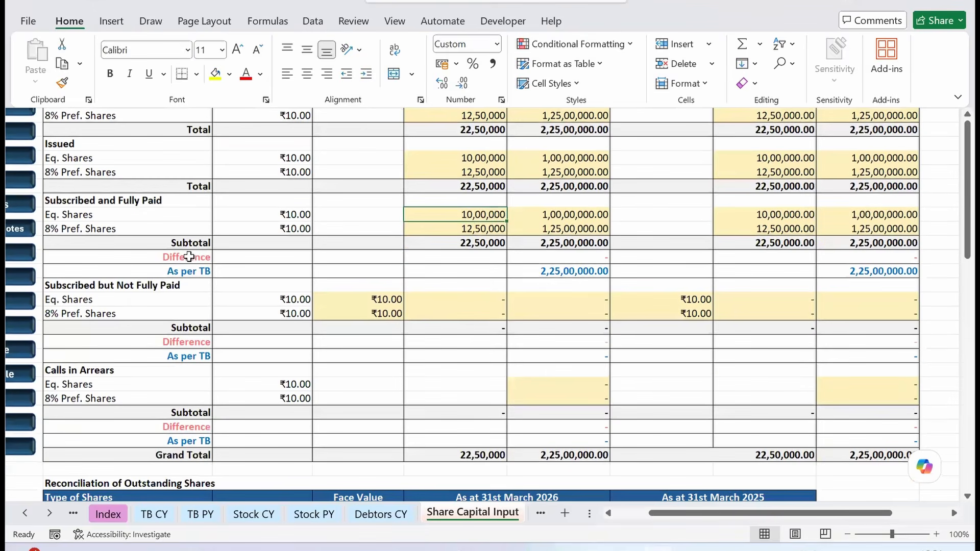
pyautogui.scroll(-1, 186, 258)
pyautogui.hscroll(-2, 187, 257)
pyautogui.click(189, 258)
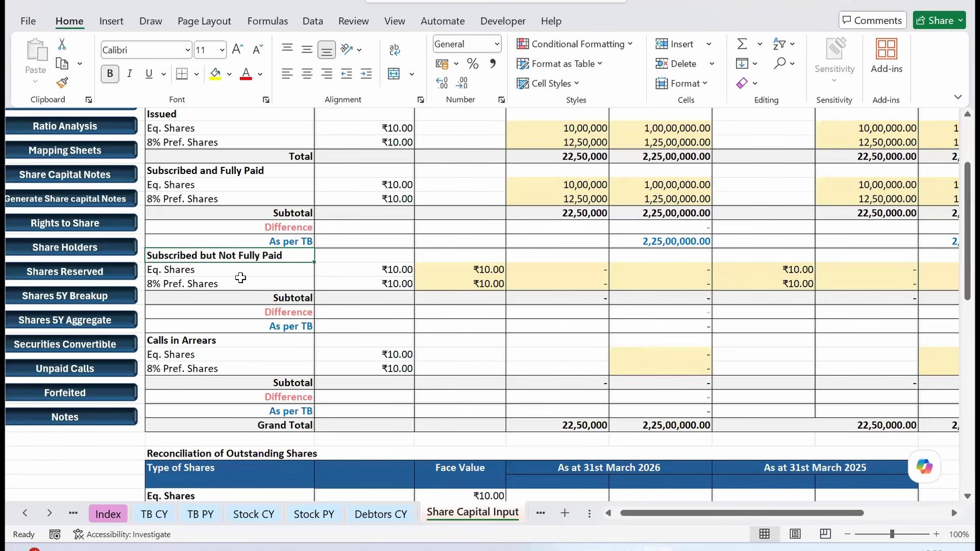
pyautogui.click(231, 341)
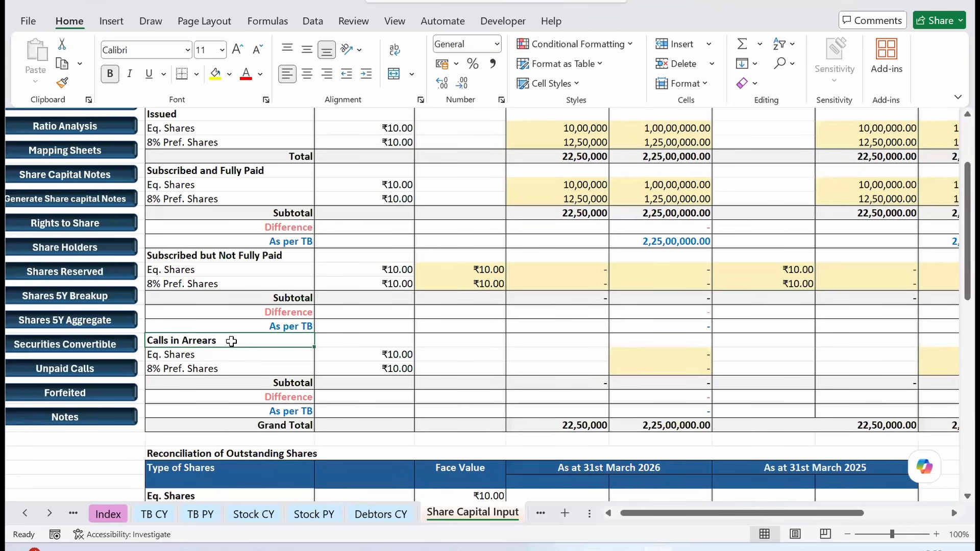
pyautogui.hscroll(2, 231, 341)
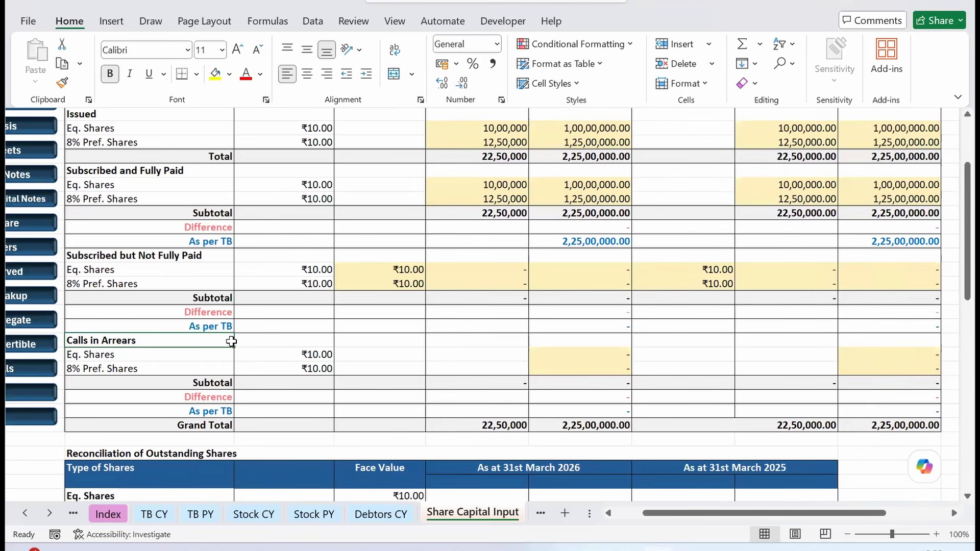
pyautogui.scroll(-1, 231, 340)
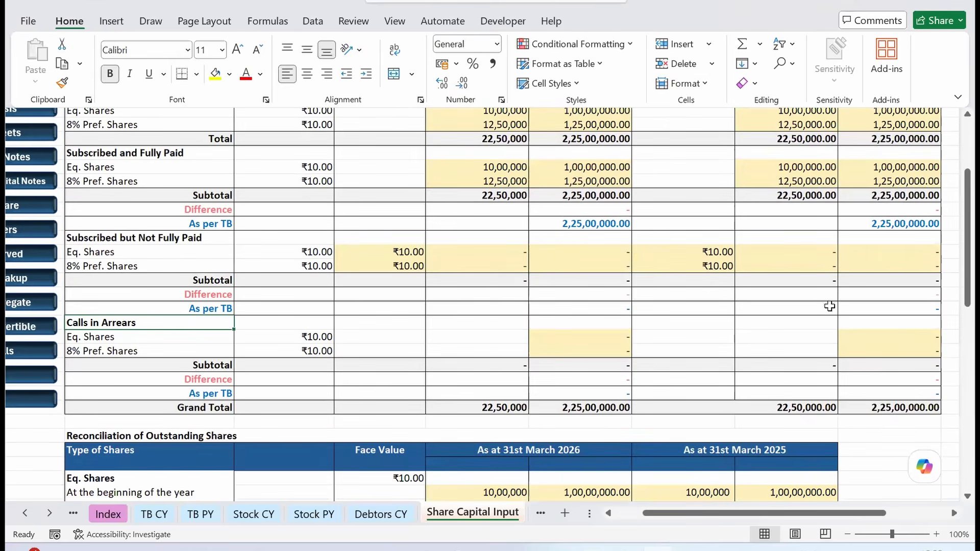
pyautogui.scroll(-3, 575, 395)
pyautogui.scroll(-2, 575, 395)
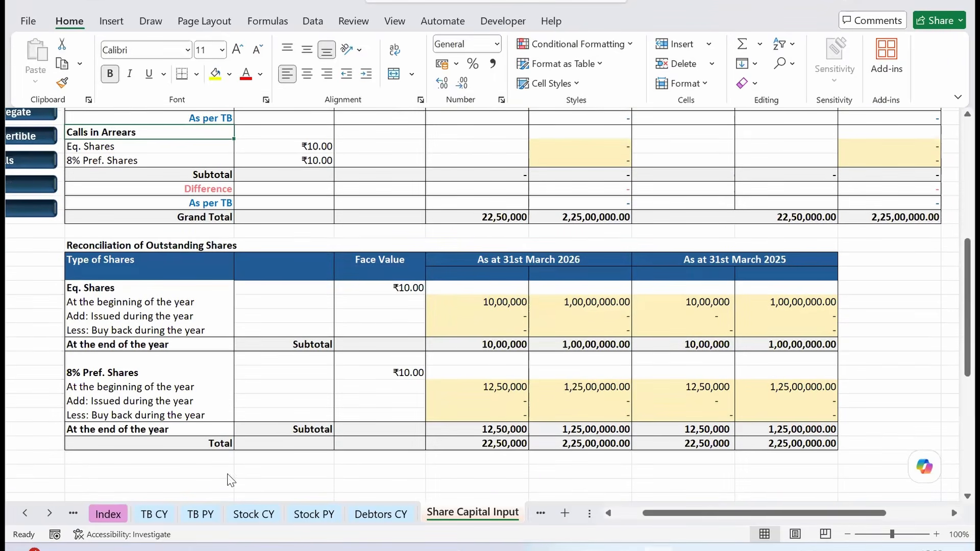
pyautogui.hscroll(-3, 81, 360)
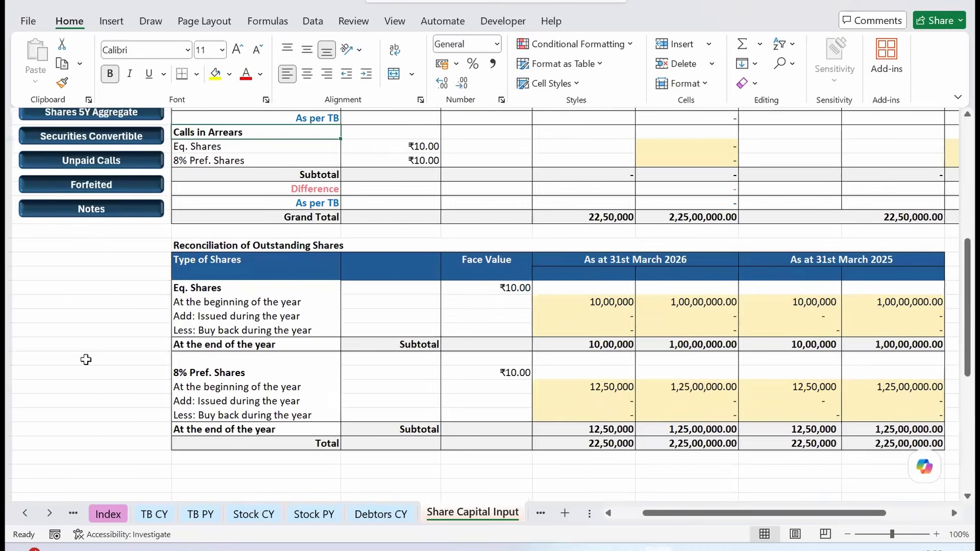
# Step: Follow the Rights to Share link and enter "Voting Rights" as the first line under Eq. Shares of Face Value ₹ 10
pyautogui.scroll(5, 86, 359)
pyautogui.scroll(2, 86, 360)
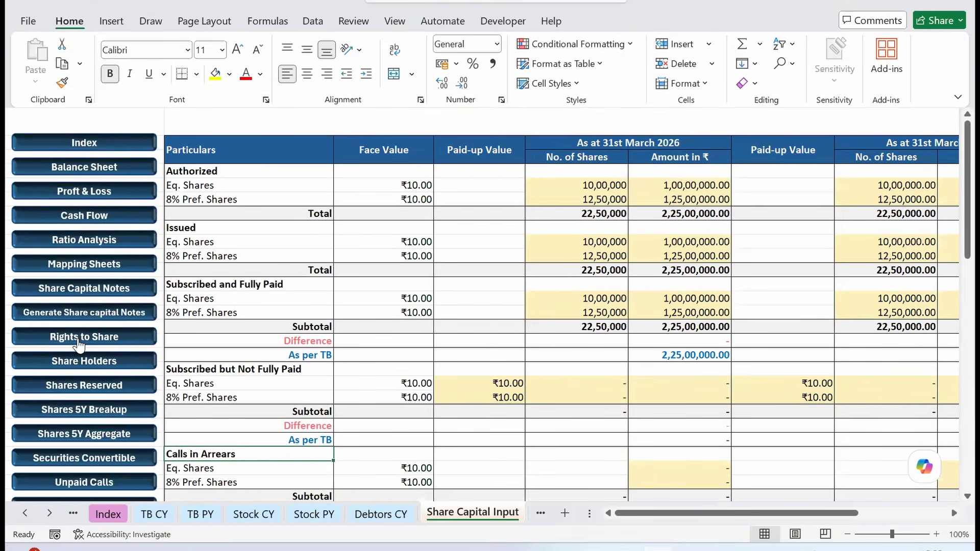
pyautogui.click(78, 340)
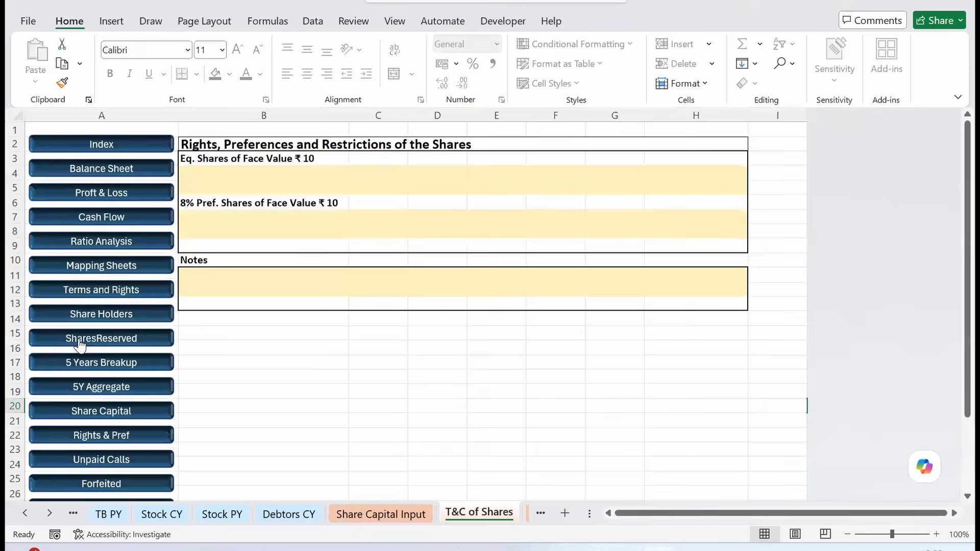
pyautogui.click(204, 173)
pyautogui.write('Voting')
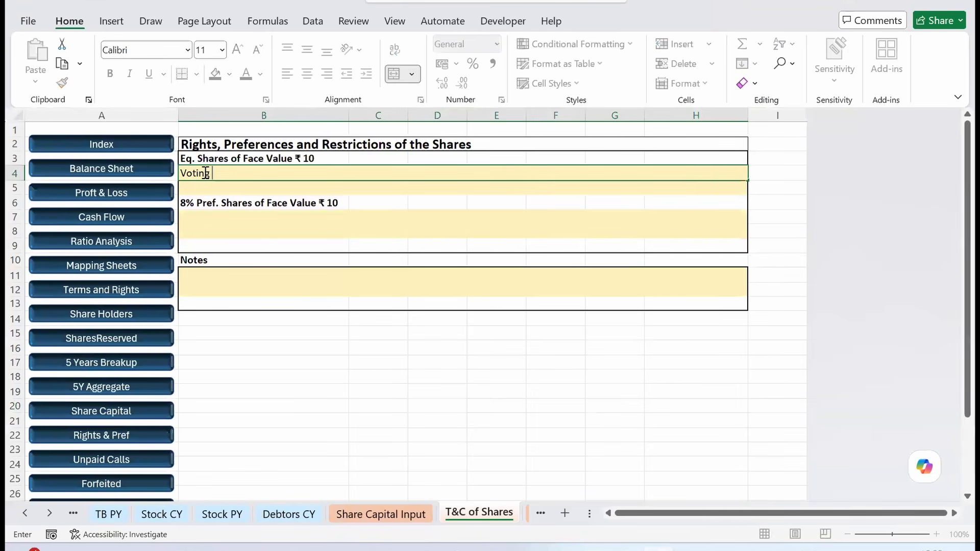
pyautogui.write('ights')
pyautogui.press('Return')
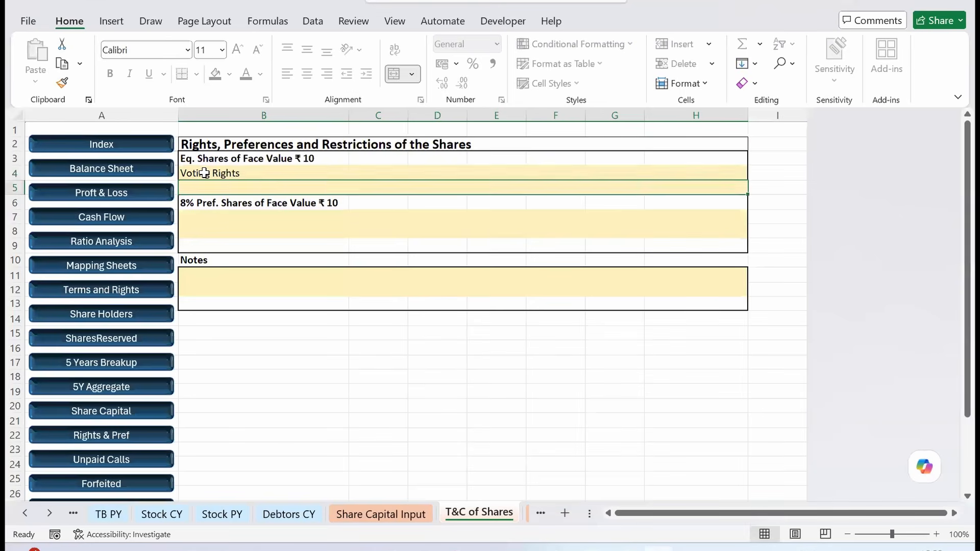
pyautogui.press('Down')
pyautogui.press('Down')
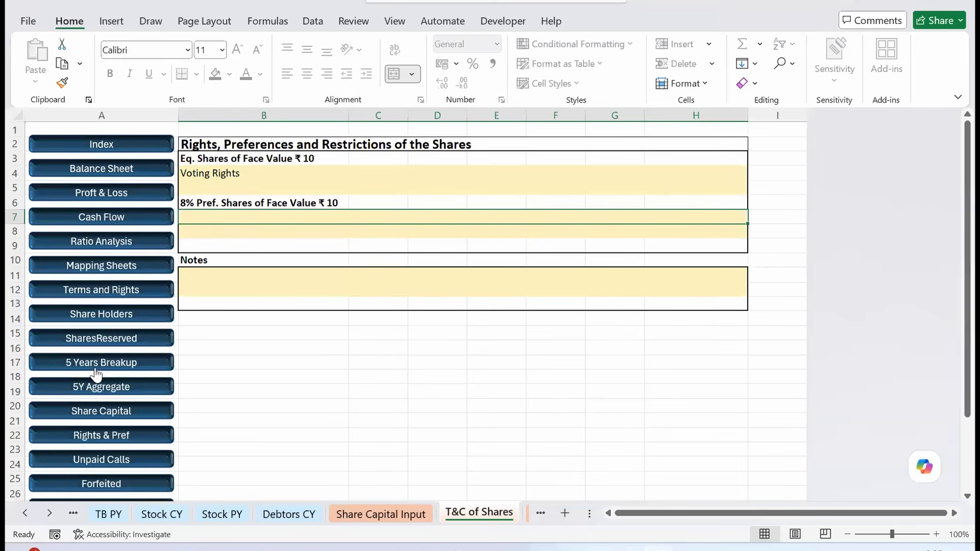
# Step: Look over the 5Y Aggregate sheet and follow its Share Holders link to the SH_List sheet
pyautogui.click(90, 393)
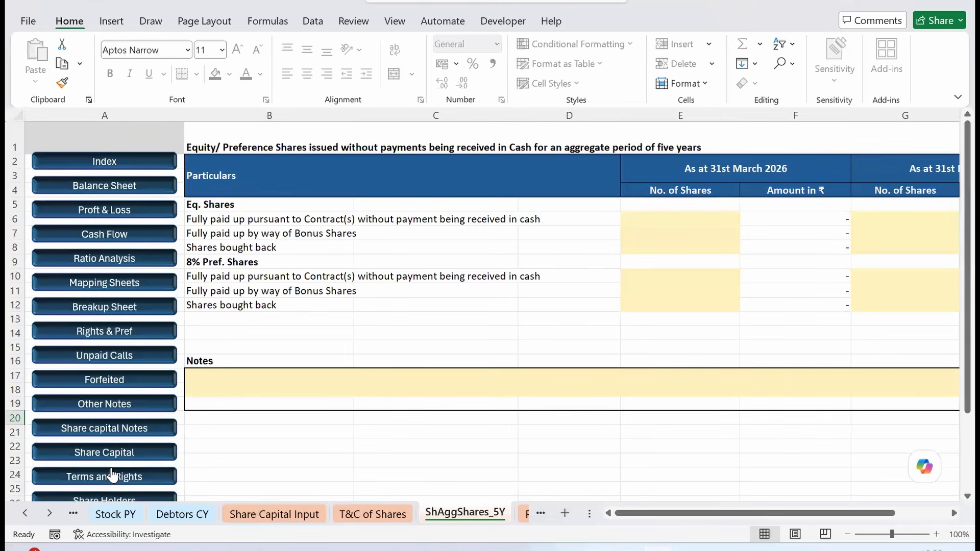
pyautogui.scroll(-1, 110, 474)
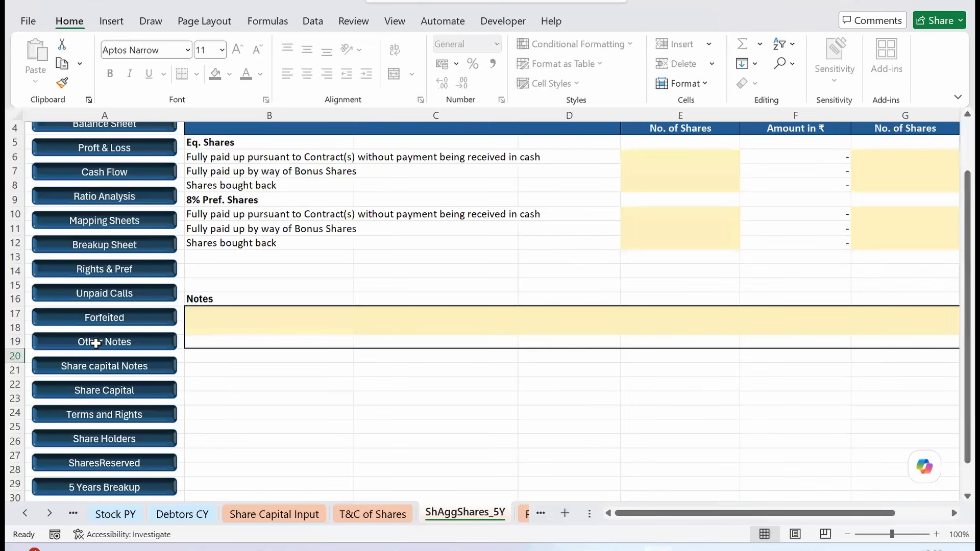
pyautogui.click(107, 439)
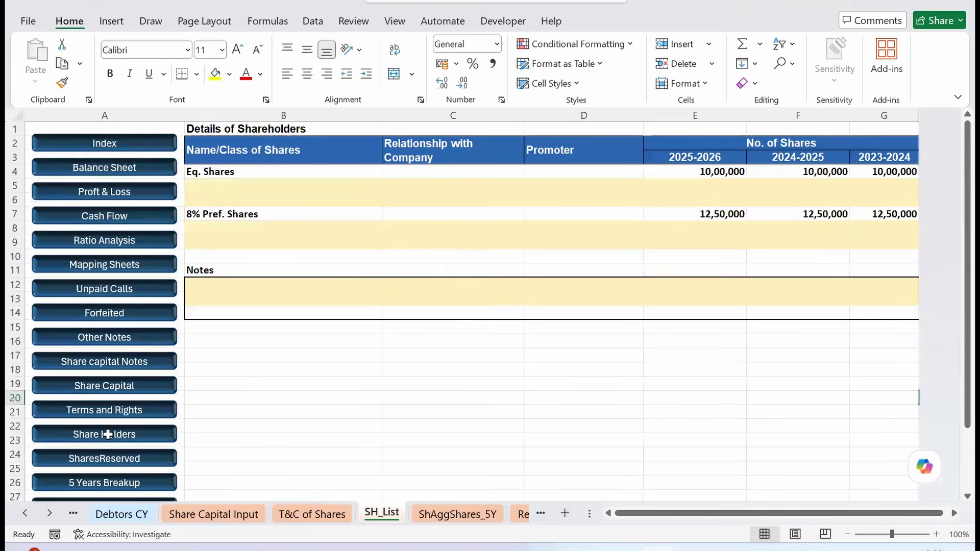
# Step: Enter the names of two individual shareholders in the rows under Eq. Shares
pyautogui.click(199, 182)
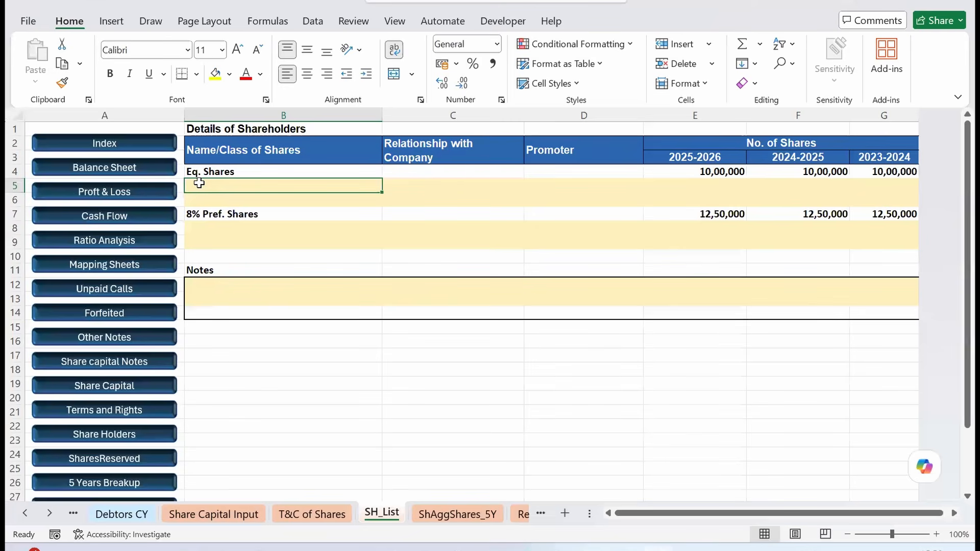
pyautogui.write('S')
pyautogui.press('Return')
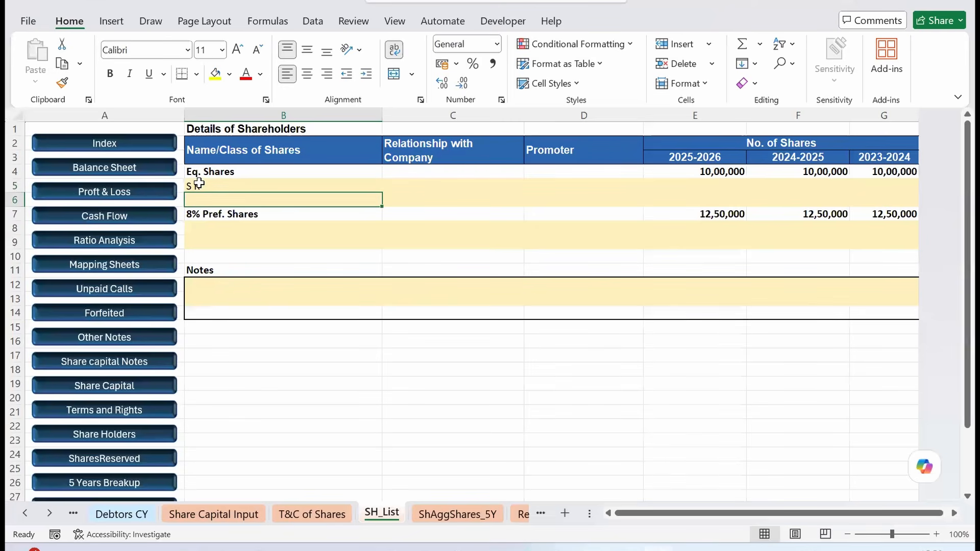
pyautogui.write('A D')
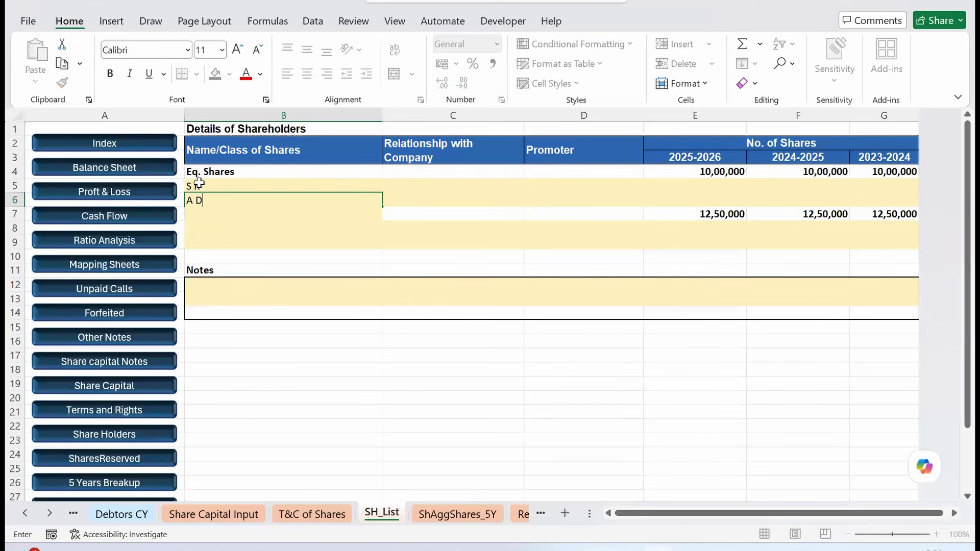
pyautogui.press('Return')
# Step: Set Promoter to Yes for both Eq. Shares holders
pyautogui.press('Up')
pyautogui.press('Up')
pyautogui.press('Right')
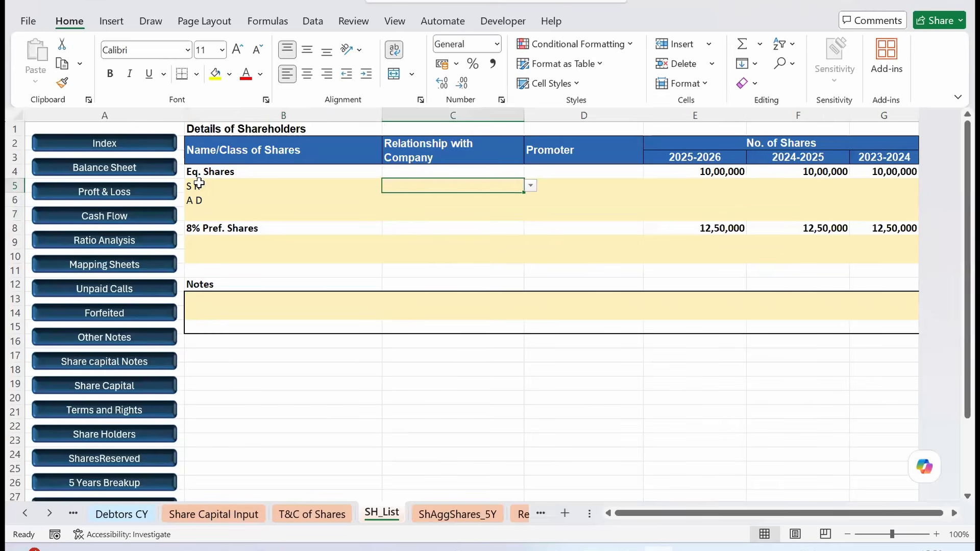
pyautogui.press('Right')
pyautogui.hotkey('alt', 'Down')
pyautogui.press('Return')
pyautogui.press('Down')
pyautogui.hotkey('alt', 'Down')
pyautogui.press('Down')
pyautogui.press('Up')
pyautogui.press('Return')
# Step: Enter 5,00,000 shares for the first Eq. Shares holder in 2025-2026 and copy it to both holders for 2025-2026, 2024-2025 and 2023-2024
pyautogui.press('Up')
pyautogui.press('Right')
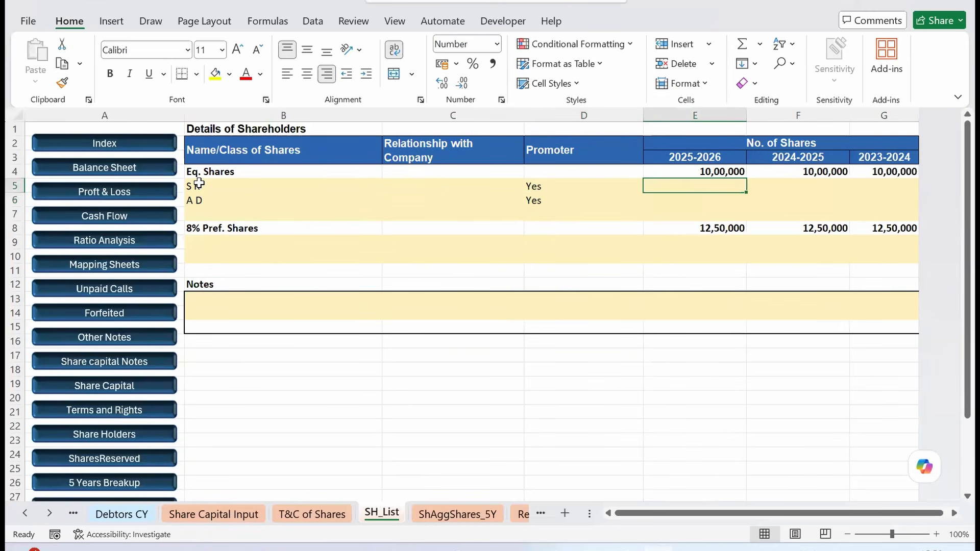
pyautogui.write('5,00,')
pyautogui.write('0000')
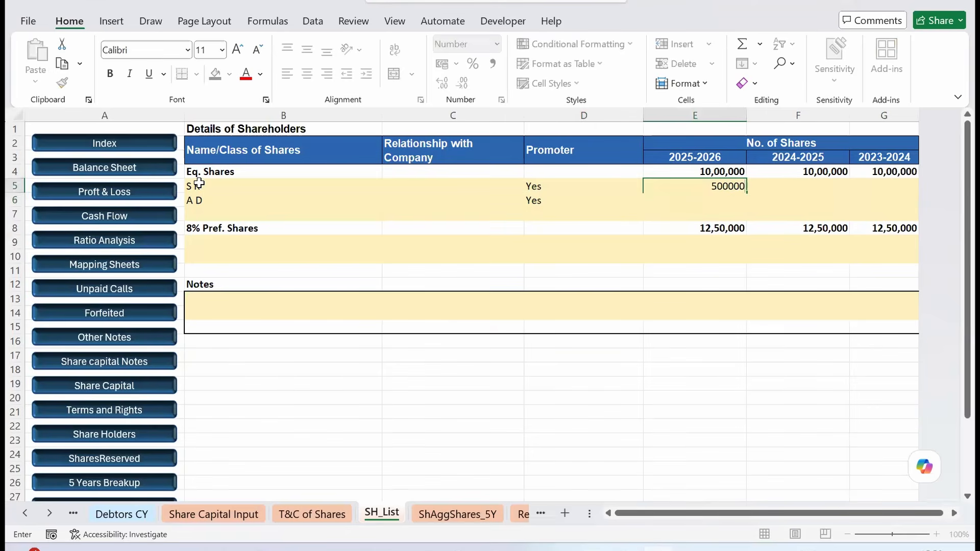
pyautogui.write('0')
pyautogui.press('Return')
pyautogui.press('Up')
pyautogui.hotkey('ctrl', 'c')
pyautogui.hotkey('shift', 'Right')
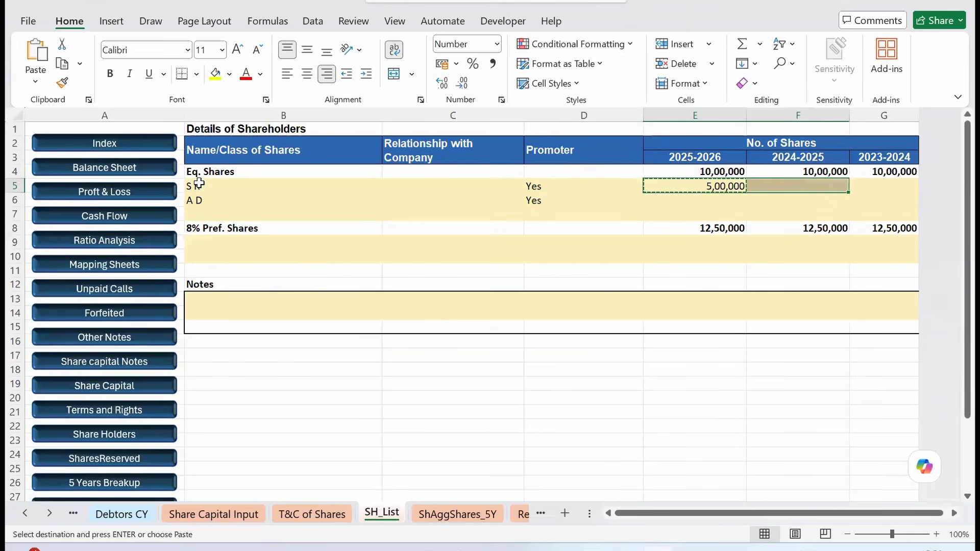
pyautogui.hotkey('shift', 'Right')
pyautogui.hotkey('shift', 'Down')
pyautogui.hotkey('ctrl', 'v')
# Step: Enter PL Ltd and VK Ltd as the first two shareholders under 8% Pref. Shares
pyautogui.press('Down')
pyautogui.press('Left')
pyautogui.press('Down')
pyautogui.press('Left')
pyautogui.press('Down')
pyautogui.press('Down')
pyautogui.press('Left')
pyautogui.press('Down')
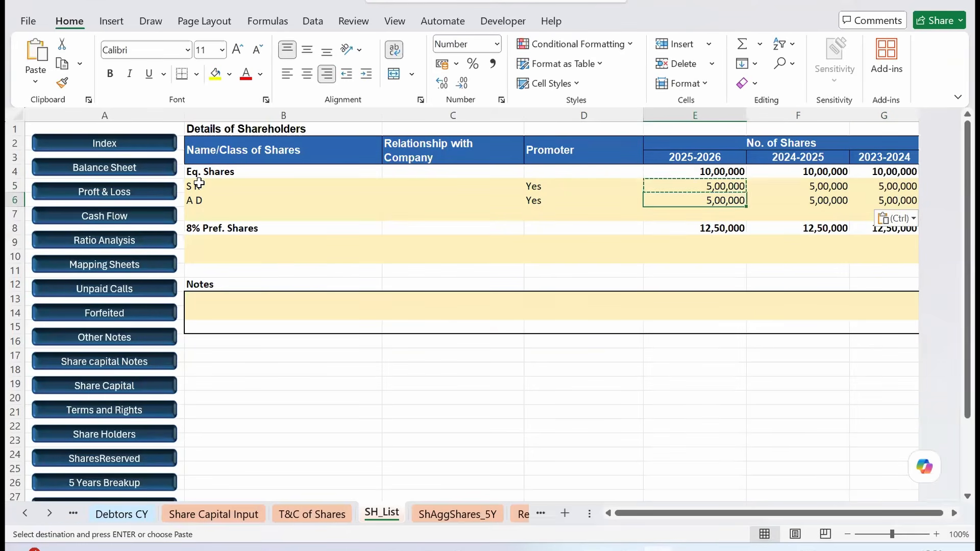
pyautogui.press('Up')
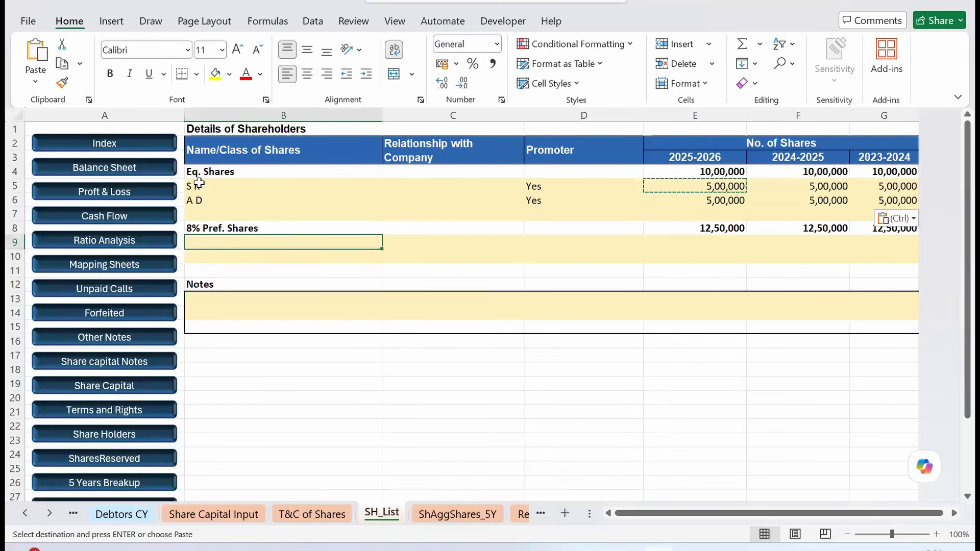
pyautogui.write('PL ')
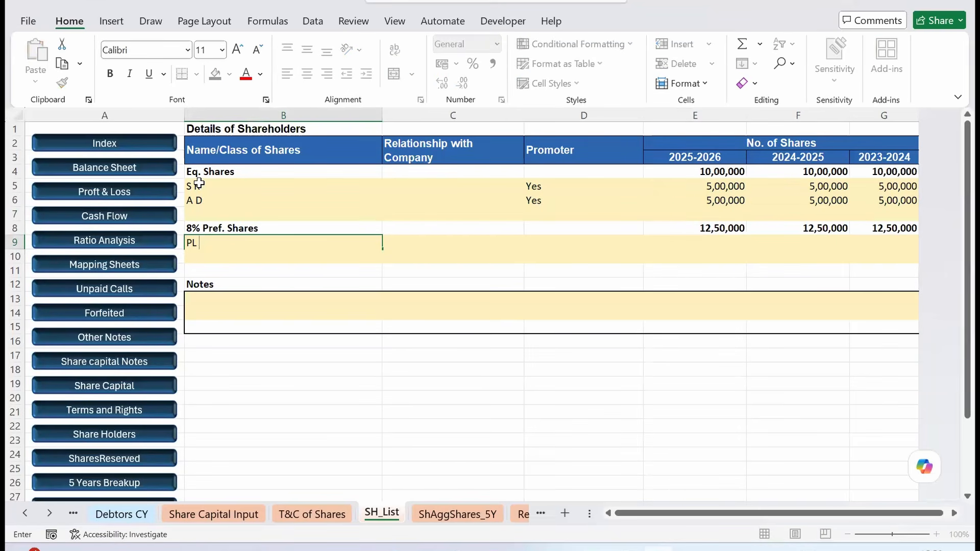
pyautogui.write('Ltd')
pyautogui.press('Return')
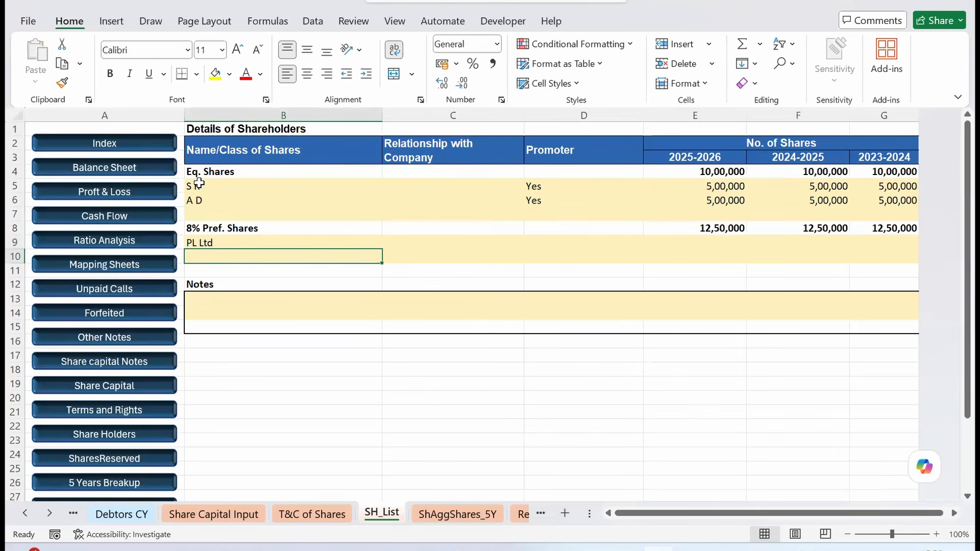
pyautogui.write('V')
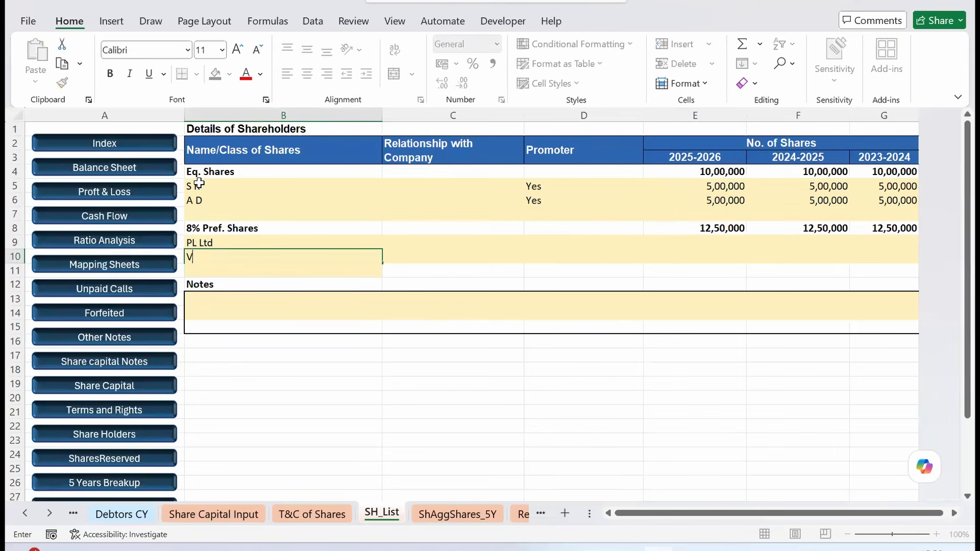
pyautogui.write('K Ltd')
pyautogui.press('Return')
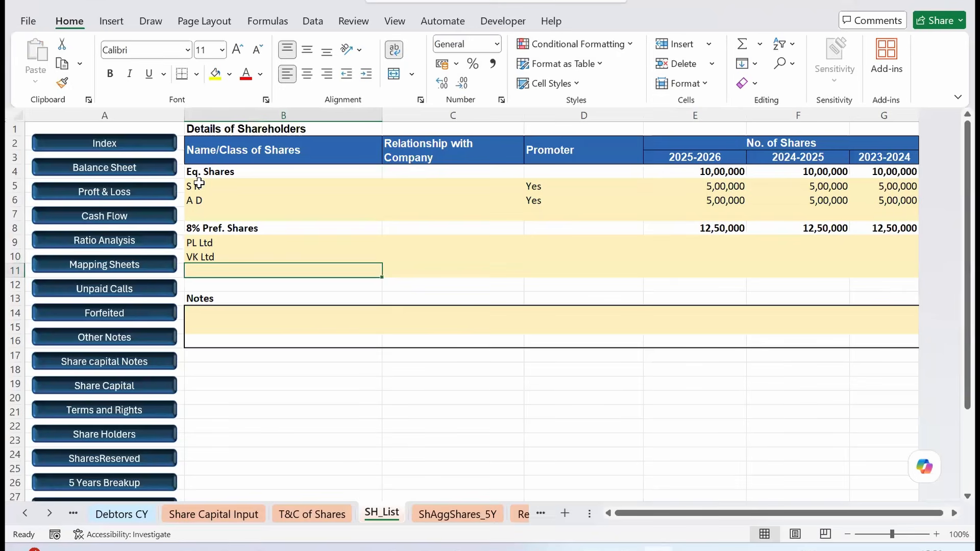
# Step: Add the names of three individual shareholders below VK Ltd under 8% Pref. Shares
pyautogui.write('Ilango')
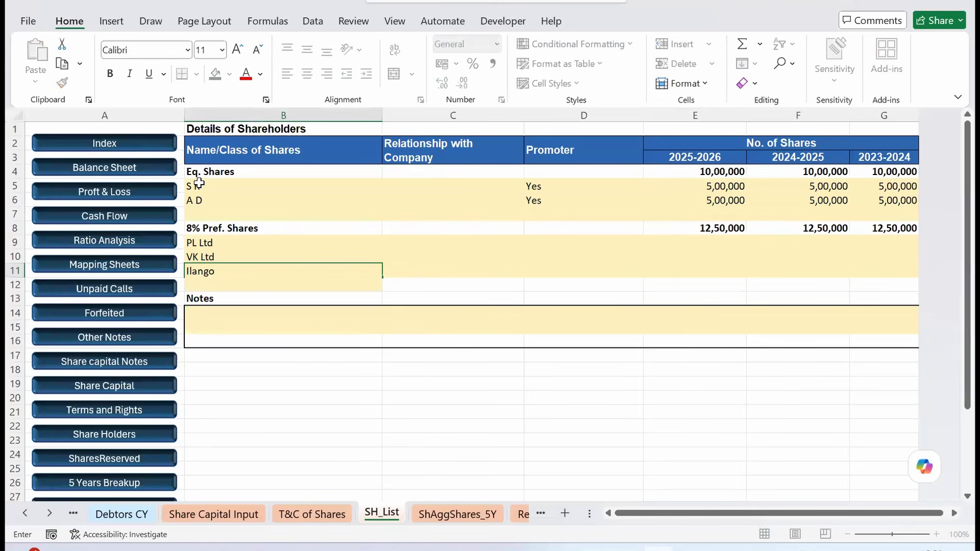
pyautogui.press('Return')
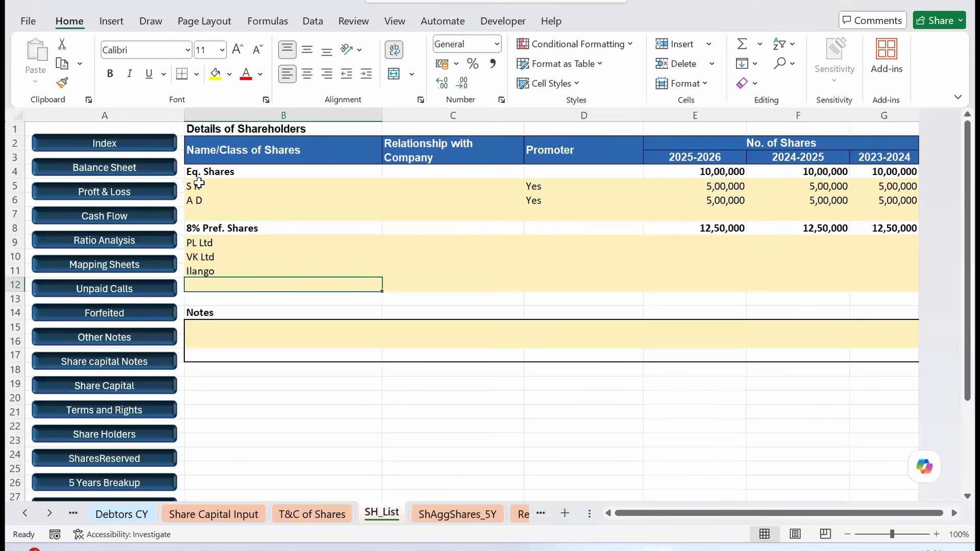
pyautogui.write('Dileep')
pyautogui.press('Return')
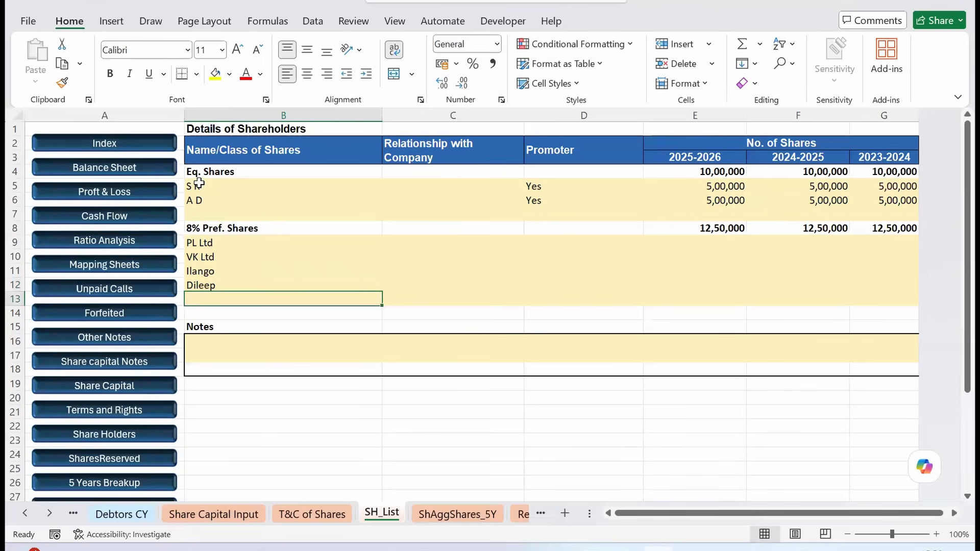
pyautogui.write('Ashmita')
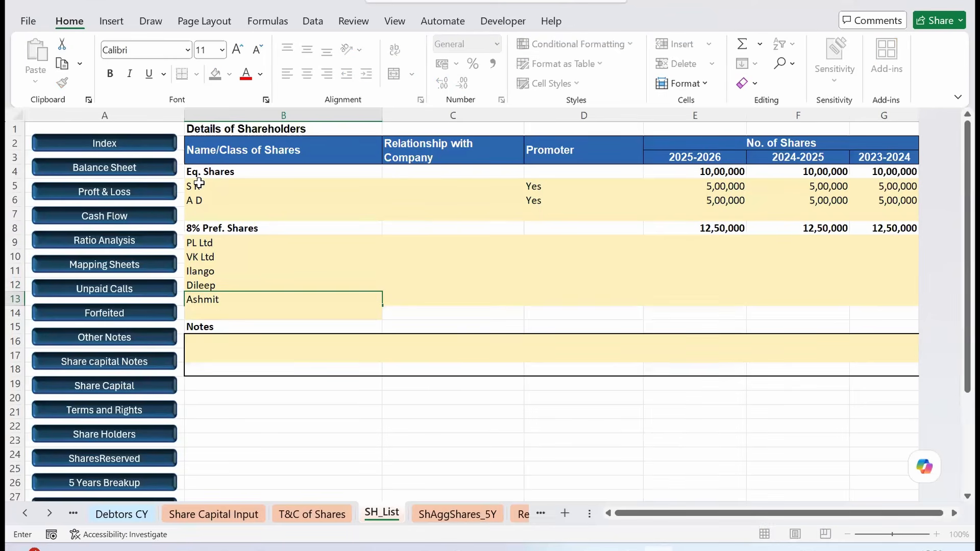
pyautogui.press('Return')
# Step: Set PL Ltd's Relationship with Company to Holding Company
pyautogui.press('Up')
pyautogui.press('Up')
pyautogui.press('Right')
pyautogui.press('Right')
pyautogui.press('Up')
pyautogui.press('Up')
pyautogui.press('Up')
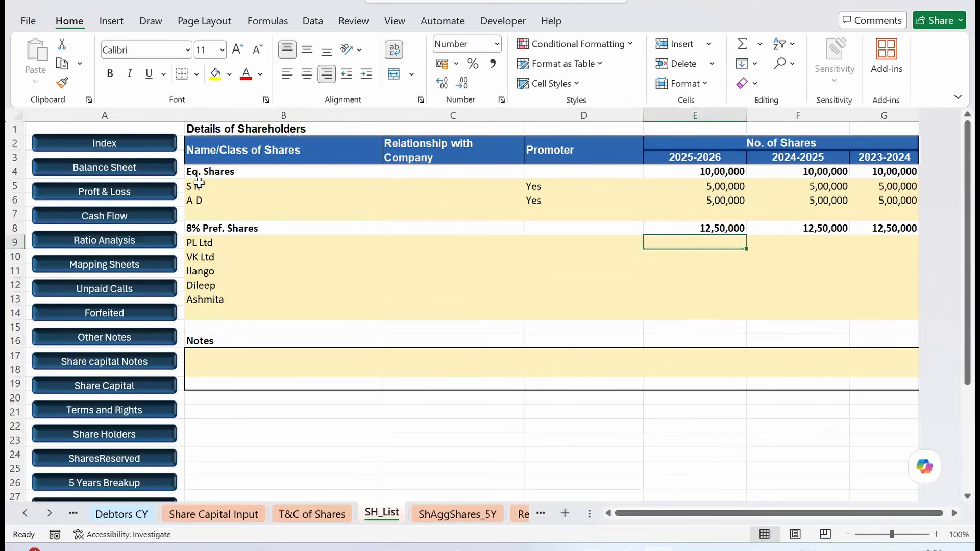
pyautogui.press('Left')
pyautogui.press('Left')
pyautogui.press('Down')
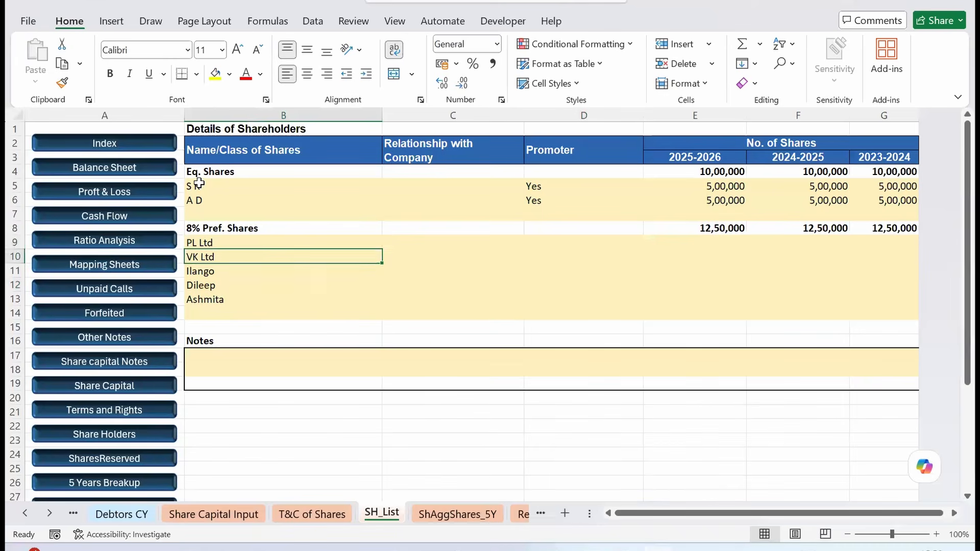
pyautogui.press('Up')
pyautogui.press('Right')
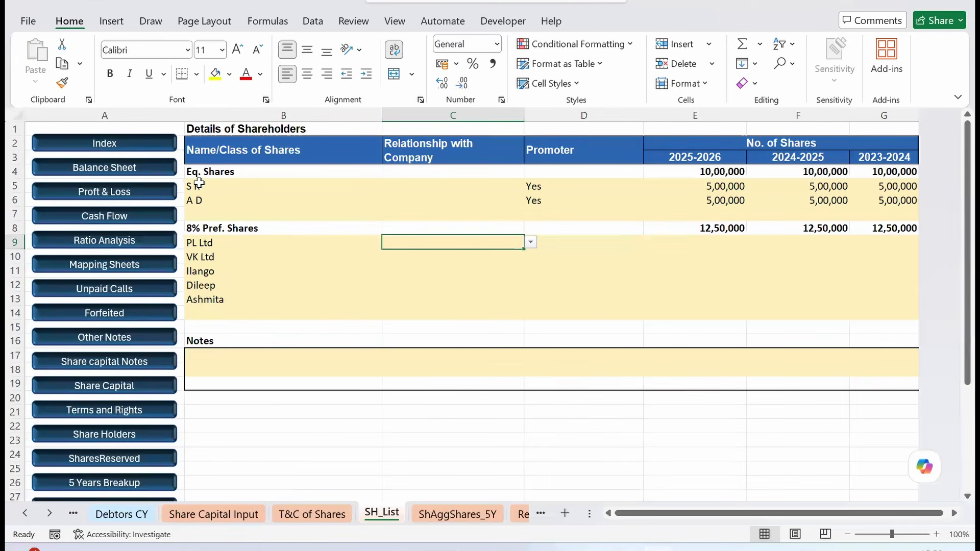
pyautogui.hotkey('alt', 'Down')
pyautogui.press('Down')
pyautogui.press('Return')
# Step: Set VK Ltd's Relationship with Company to Subsidiary of Holding
pyautogui.press('Down')
pyautogui.hotkey('alt', 'Down')
pyautogui.press('Down')
pyautogui.press('Return')
# Step: Enter 2,50,000 shares each for PL Ltd and VK Ltd in 2025-2026
pyautogui.press('Right')
pyautogui.press('Right')
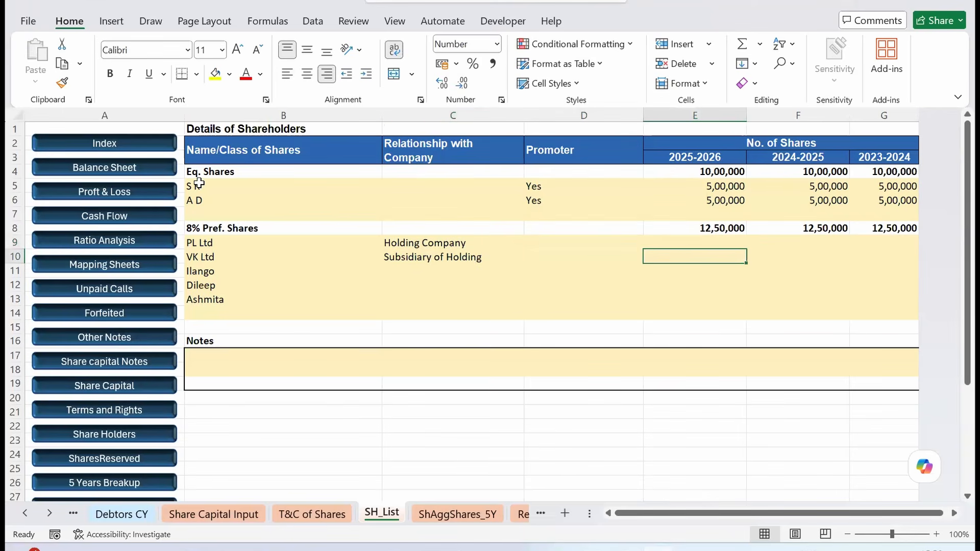
pyautogui.press('Up')
pyautogui.write('250000')
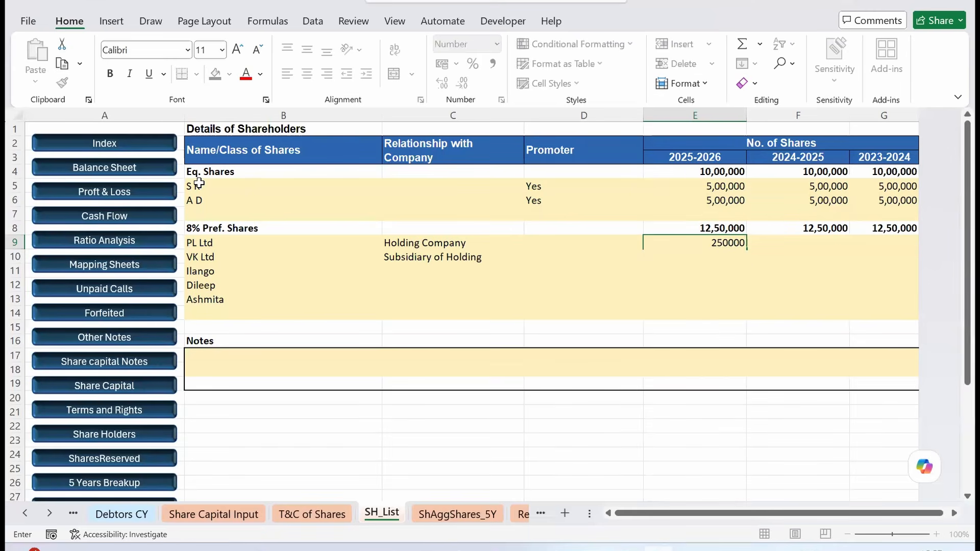
pyautogui.press('Return')
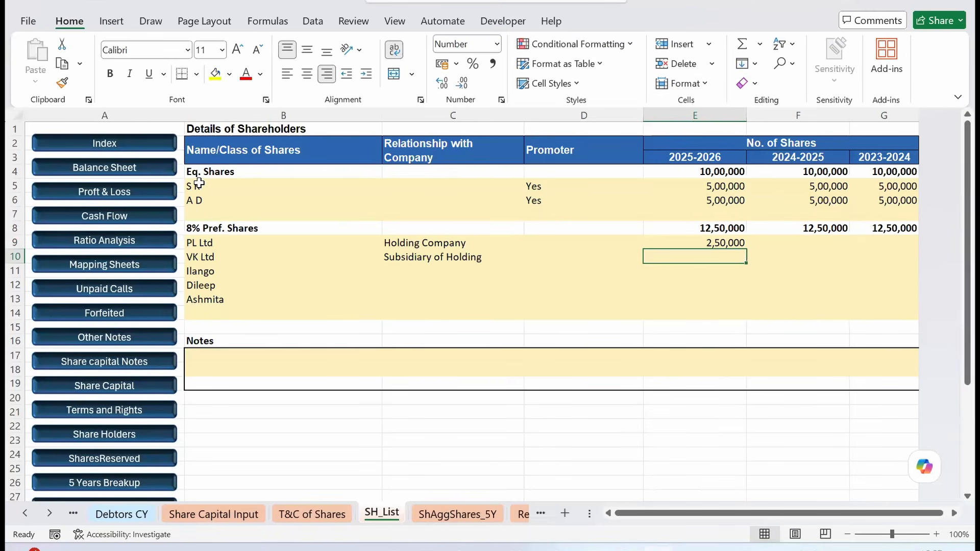
pyautogui.write('2500000')
pyautogui.press('Return')
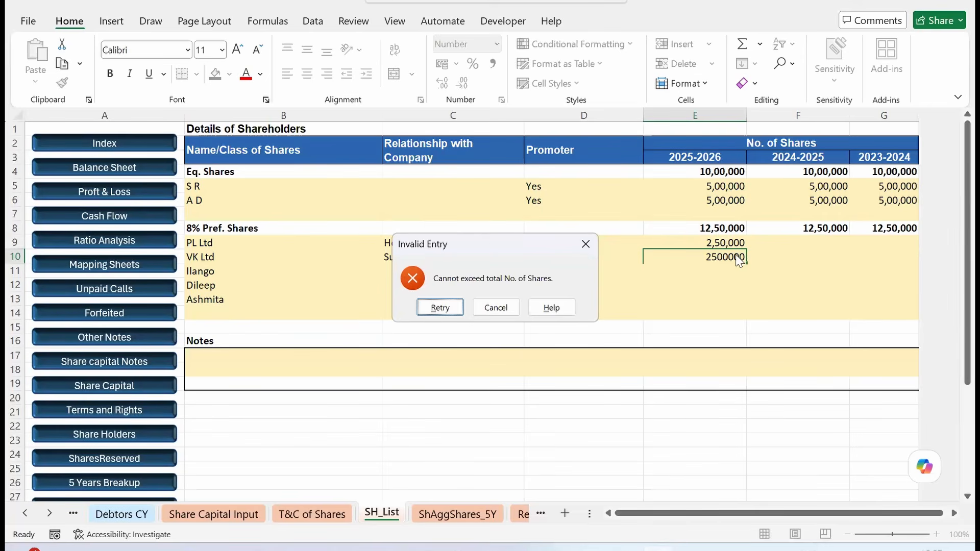
pyautogui.click(439, 308)
pyautogui.write('250000')
pyautogui.press('Return')
# Step: Copy VK Ltd's 2,50,000 shares to the three holders below it and across 2025-2026, 2024-2025 and 2023-2024
pyautogui.press('Up')
pyautogui.hotkey('ctrl', 'c')
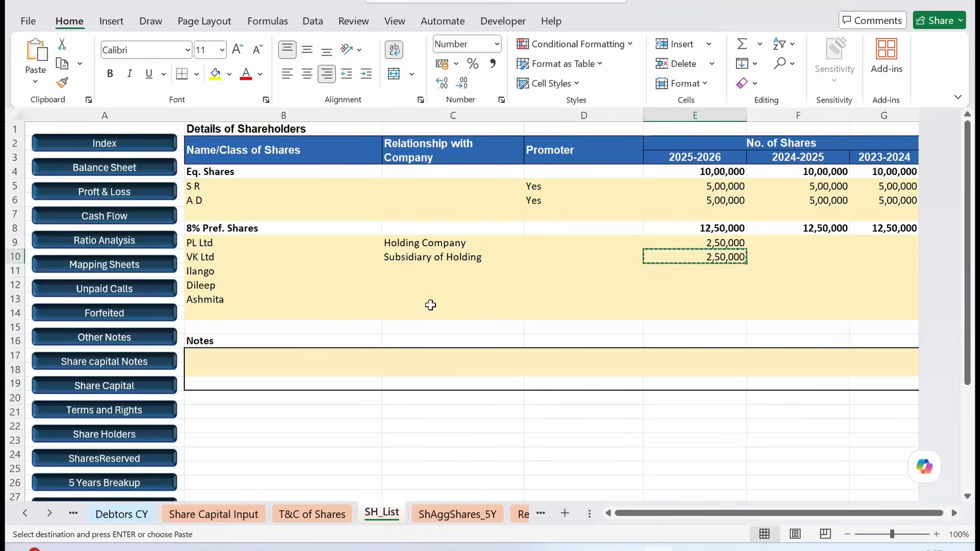
pyautogui.hotkey('shift', 'Down')
pyautogui.hotkey('shift', 'Down')
pyautogui.hotkey('shift', 'Down')
pyautogui.hotkey('shift', 'Right')
pyautogui.hotkey('shift', 'Right')
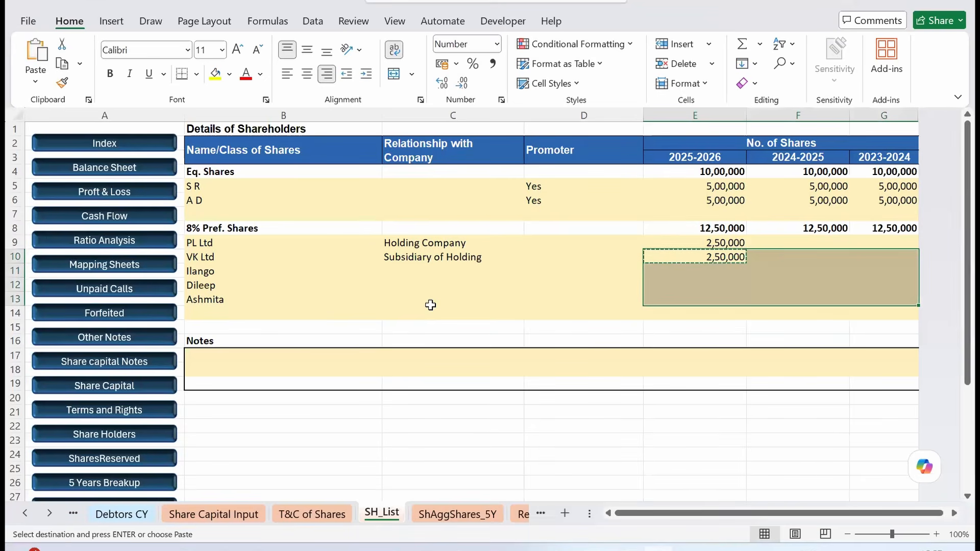
pyautogui.hotkey('ctrl', 'v')
# Step: Fill PL Ltd's 2024-2025 and 2023-2024 share counts with the copied 2,50,000
pyautogui.press('Up')
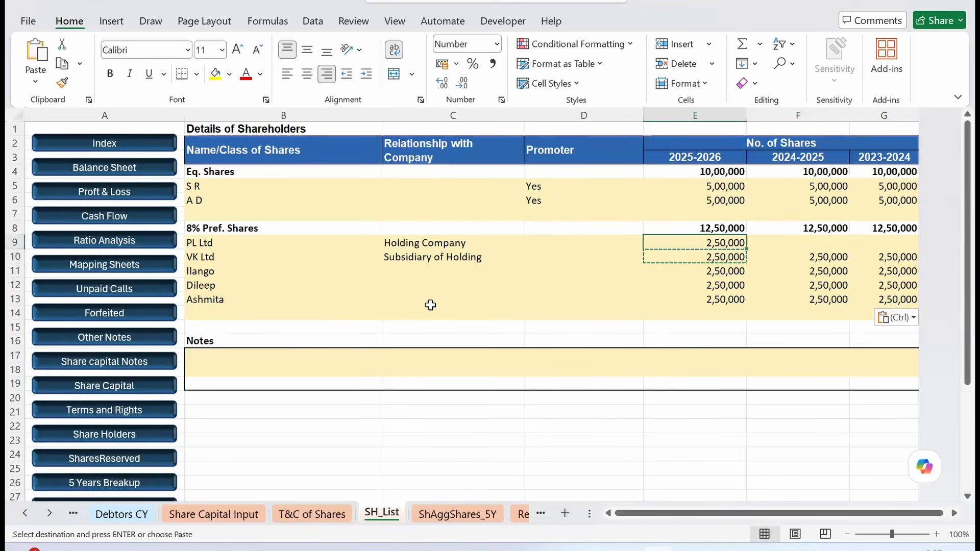
pyautogui.hotkey('shift', 'Right')
pyautogui.hotkey('shift', 'Right')
pyautogui.hotkey('ctrl', 'v')
pyautogui.press('Down')
pyautogui.press('Return')
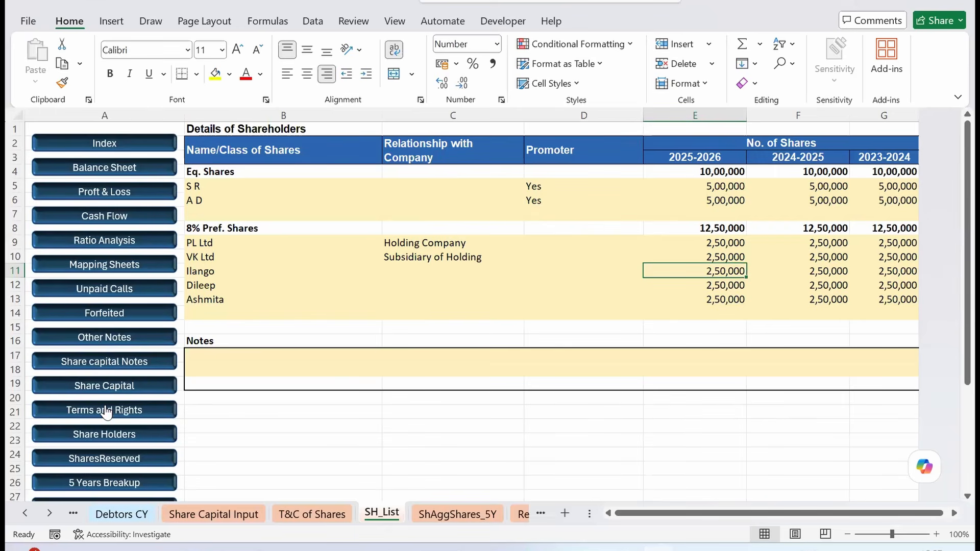
# Step: Open the Share Capital Notes and widen the Amount column for 31st March 2026 so its total fits
pyautogui.click(105, 388)
pyautogui.click(79, 311)
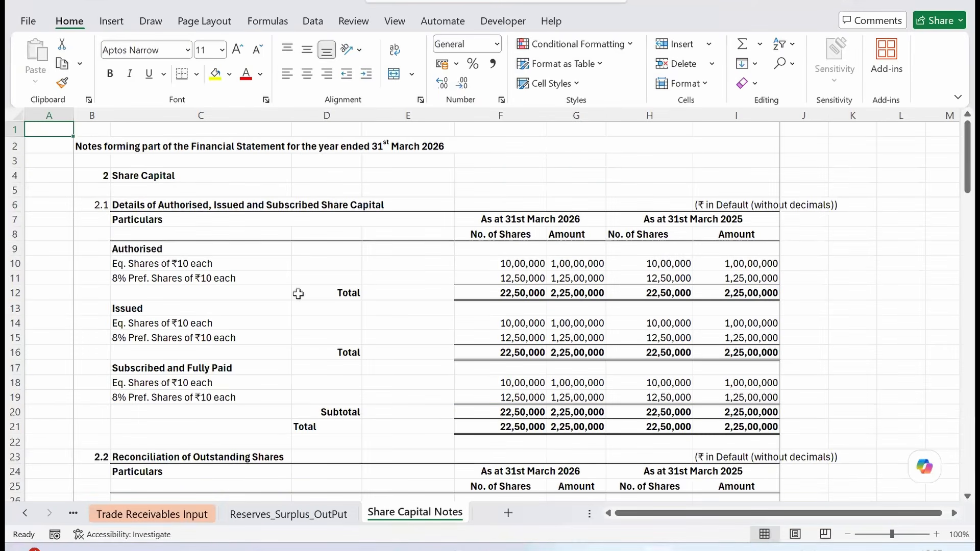
pyautogui.scroll(-3, 298, 293)
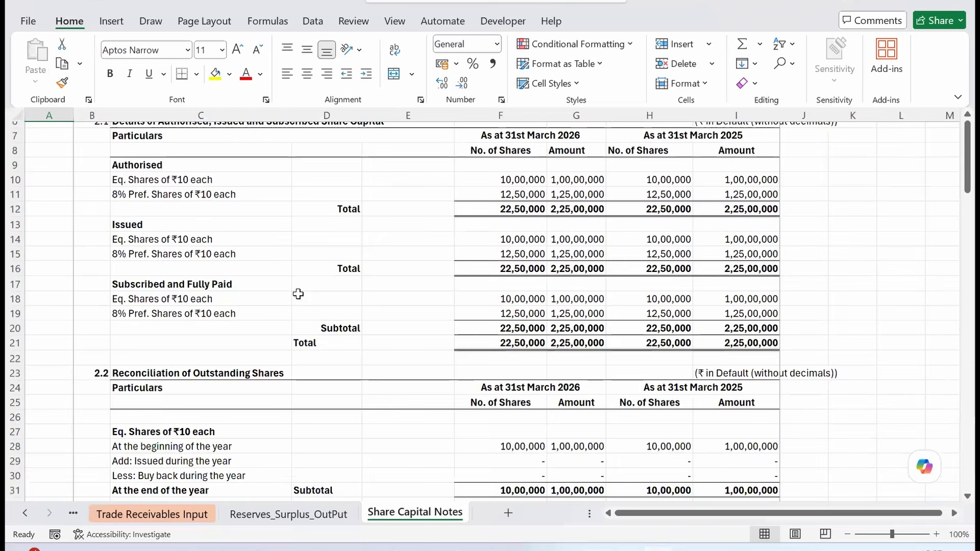
pyautogui.scroll(-2, 298, 294)
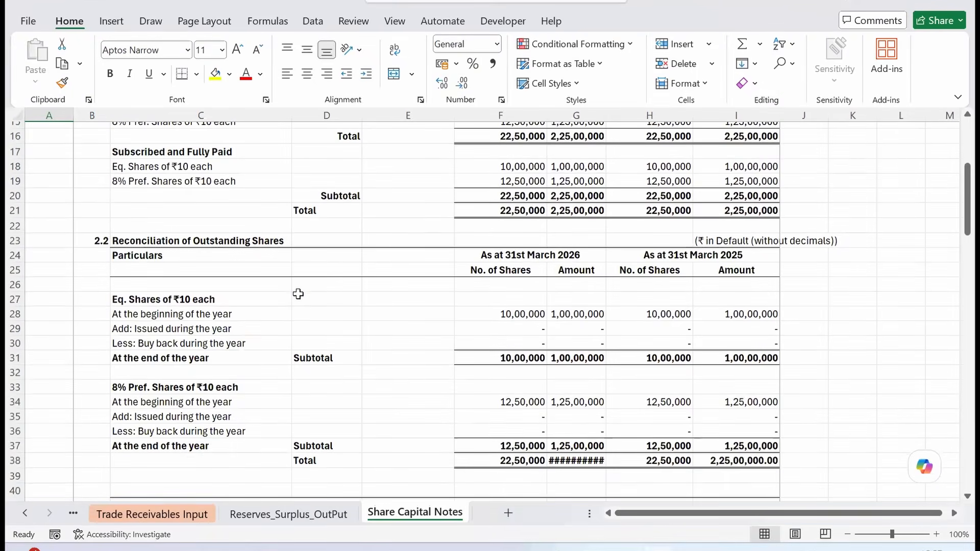
pyautogui.moveTo(605, 112); pyautogui.dragTo(618, 112)
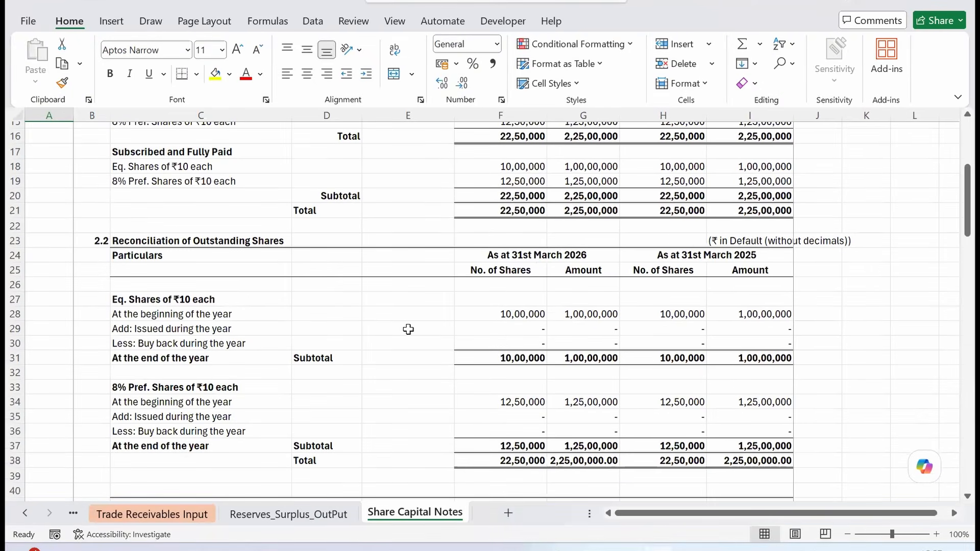
pyautogui.click(405, 328)
pyautogui.scroll(-1, 406, 325)
pyautogui.scroll(-4, 405, 325)
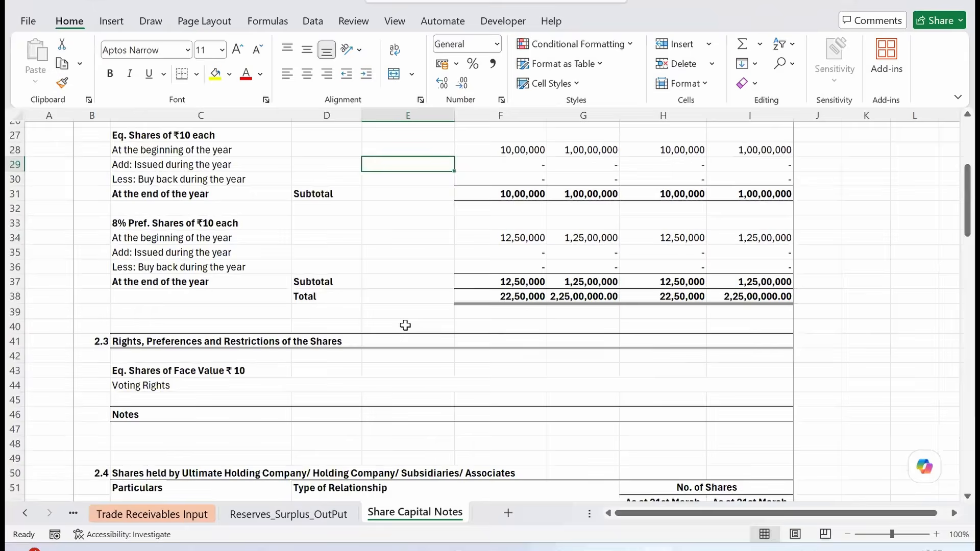
pyautogui.scroll(9, 405, 326)
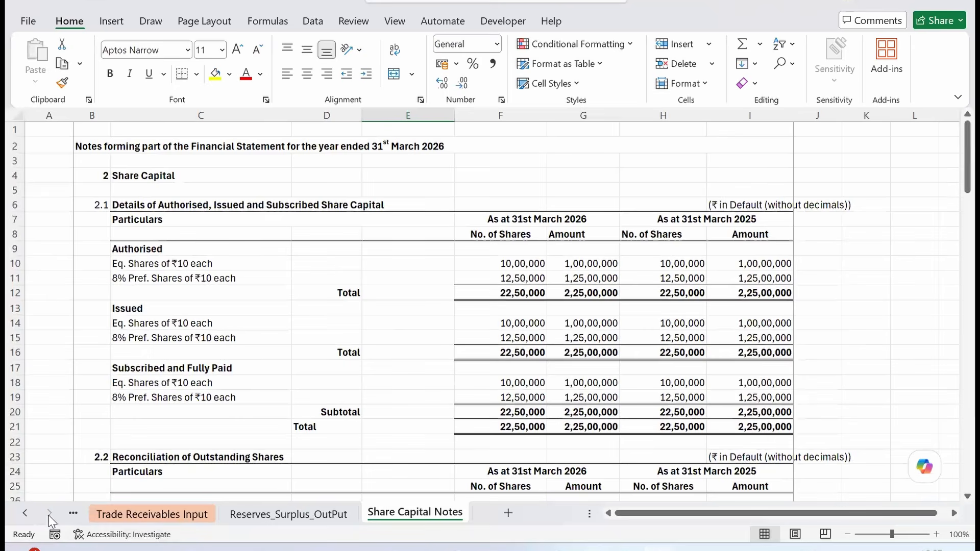
# Step: Leave the share capital notes and go to the Index sheet
pyautogui.click(30, 514)
pyautogui.click(25, 513)
pyautogui.click(25, 513)
pyautogui.click(25, 513)
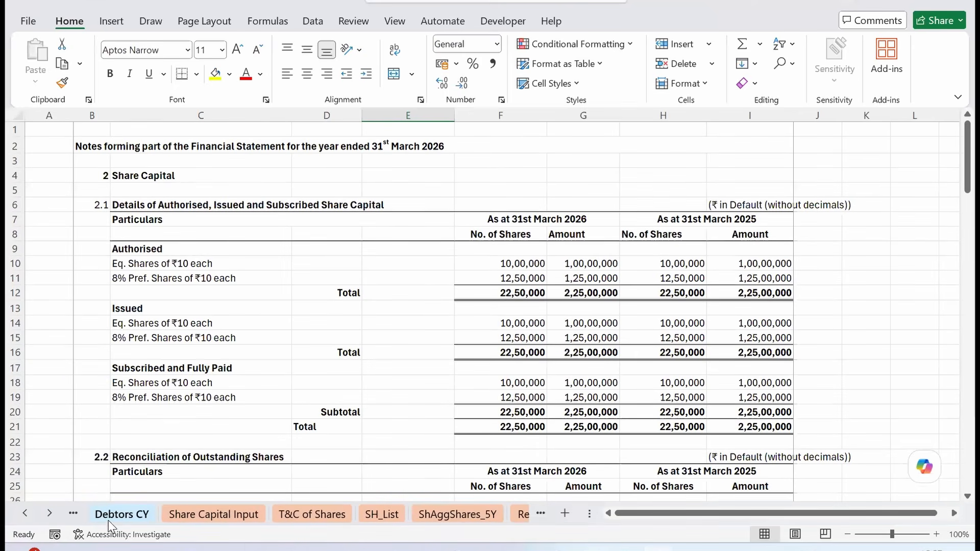
pyautogui.click(26, 513)
pyautogui.click(25, 512)
pyautogui.click(25, 513)
pyautogui.click(25, 513)
pyautogui.click(25, 513)
pyautogui.click(25, 513)
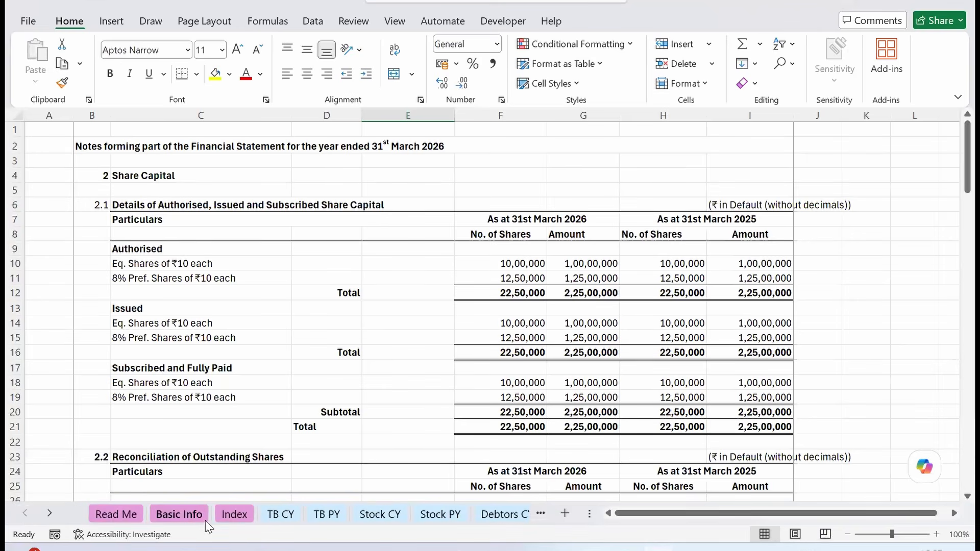
pyautogui.click(237, 512)
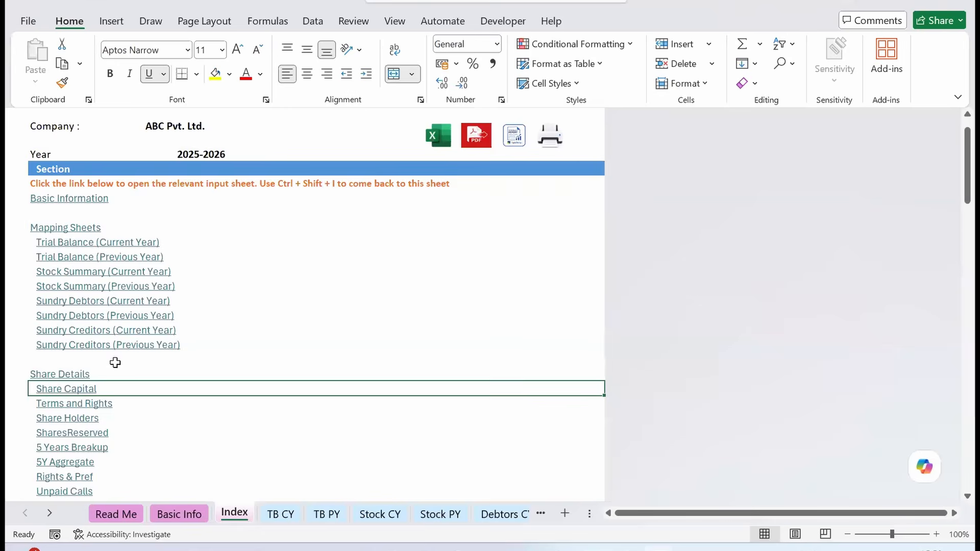
# Step: Open PPE Input from the index and examine the gross block, accumulated depreciation, net block and difference columns
pyautogui.scroll(-4, 115, 362)
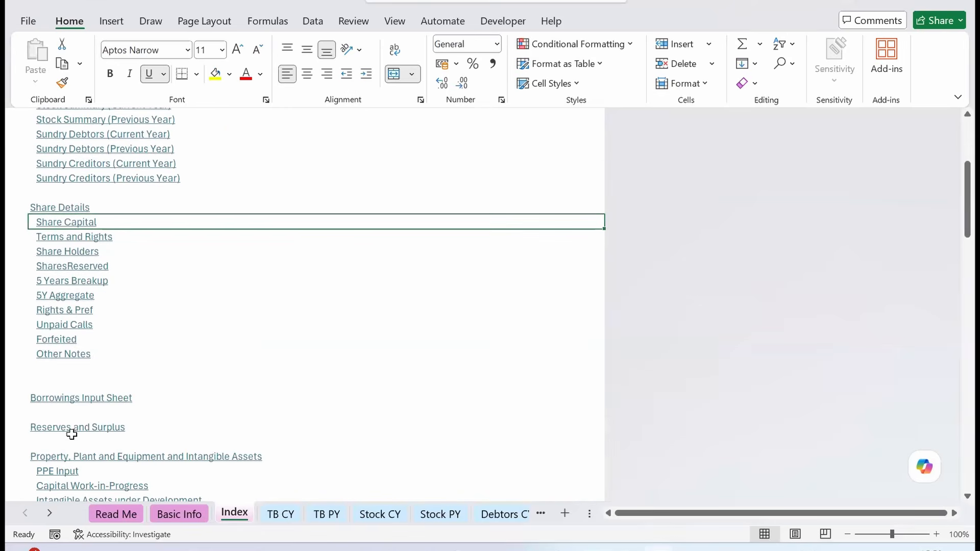
pyautogui.scroll(-2, 74, 454)
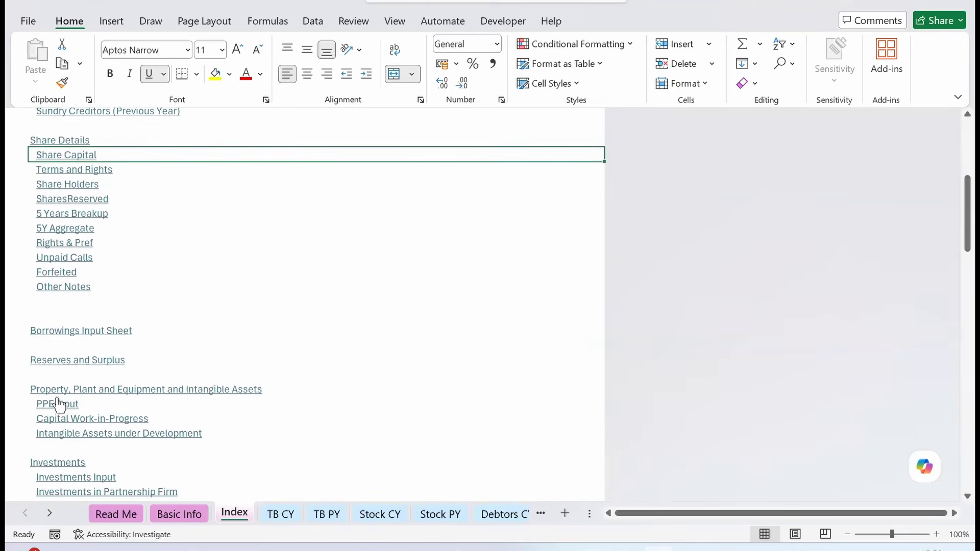
pyautogui.click(56, 405)
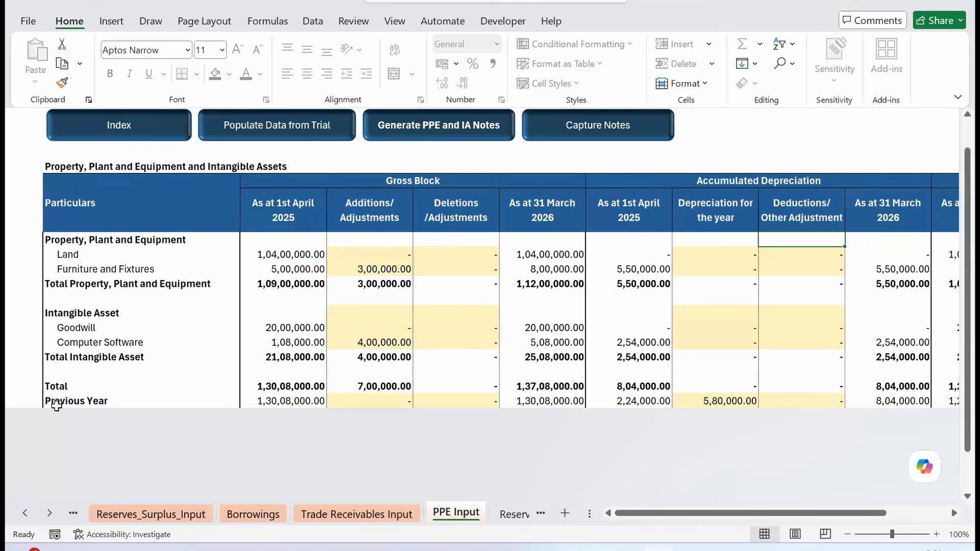
pyautogui.click(62, 243)
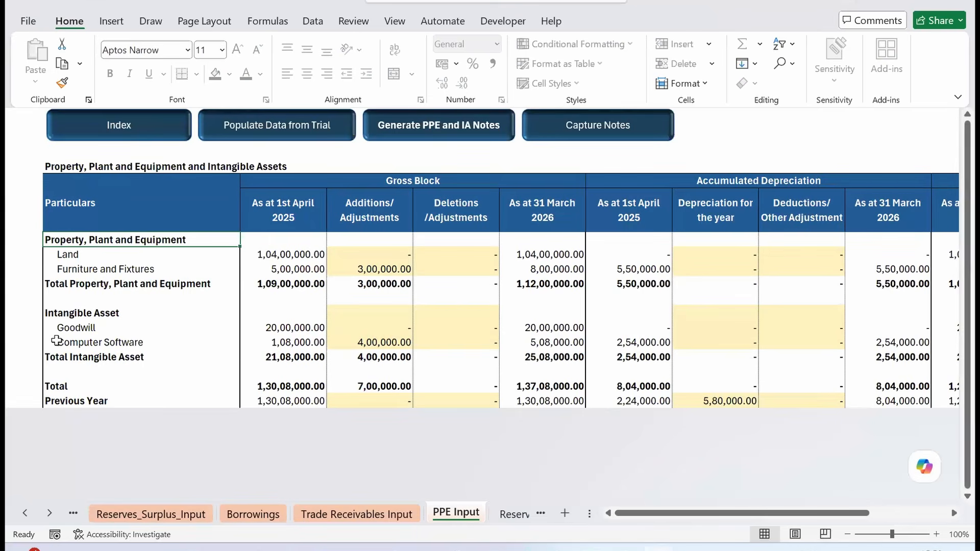
pyautogui.click(59, 314)
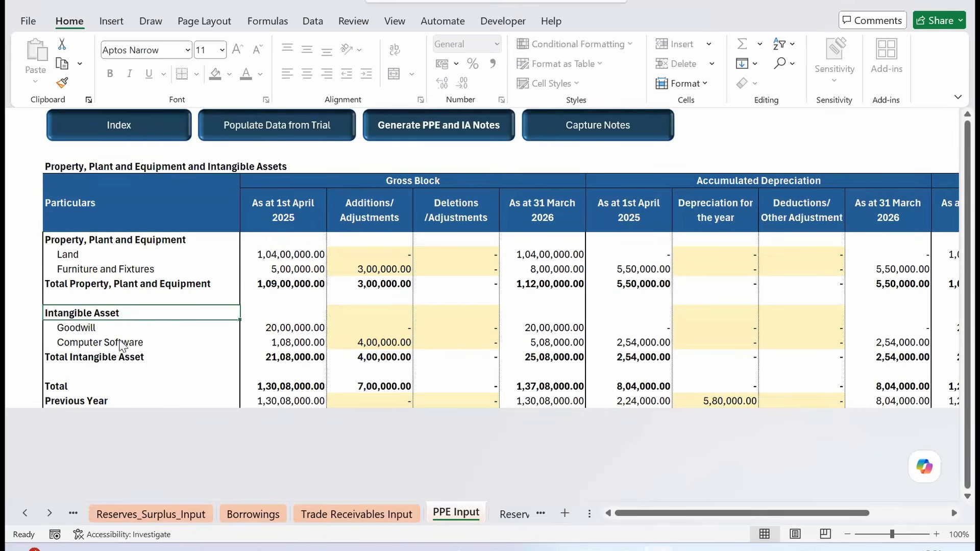
pyautogui.hscroll(5, 342, 433)
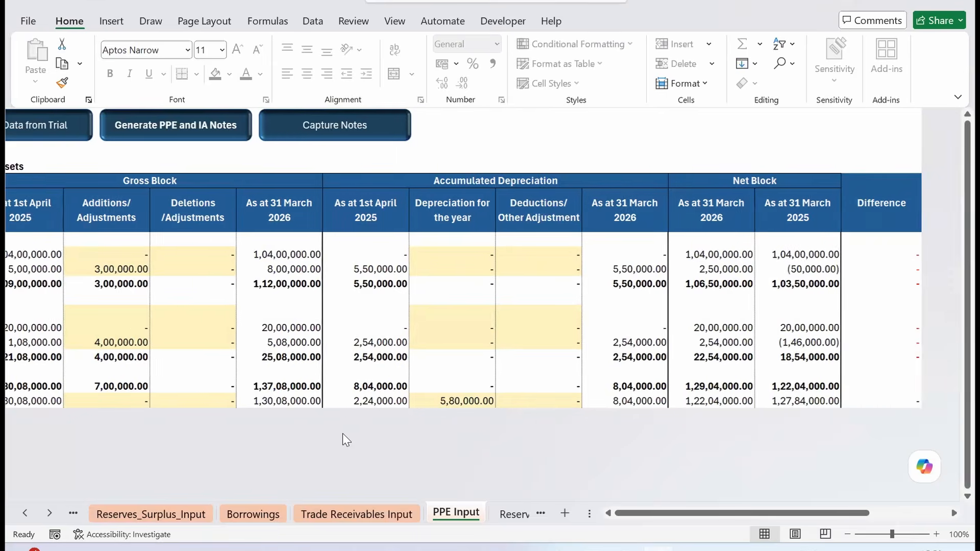
pyautogui.scroll(1, 350, 441)
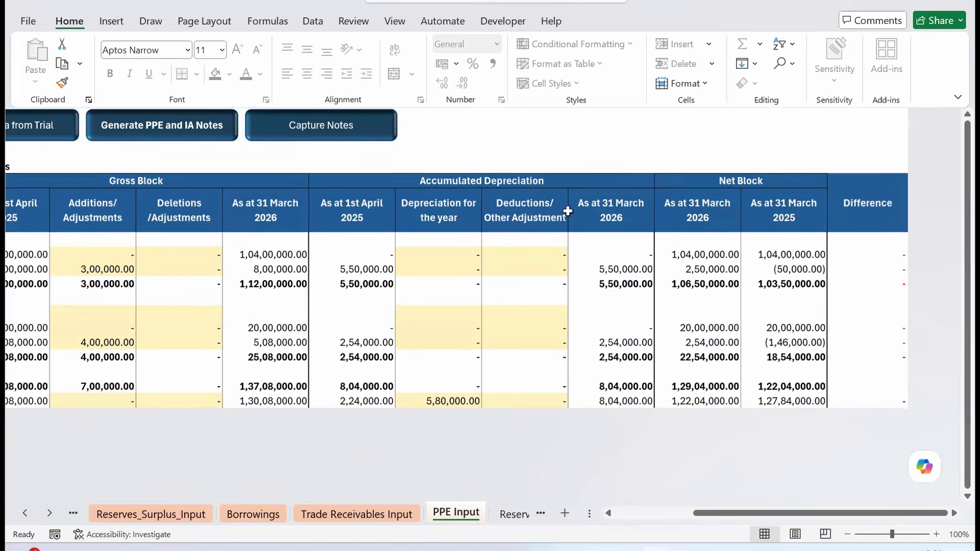
pyautogui.click(479, 180)
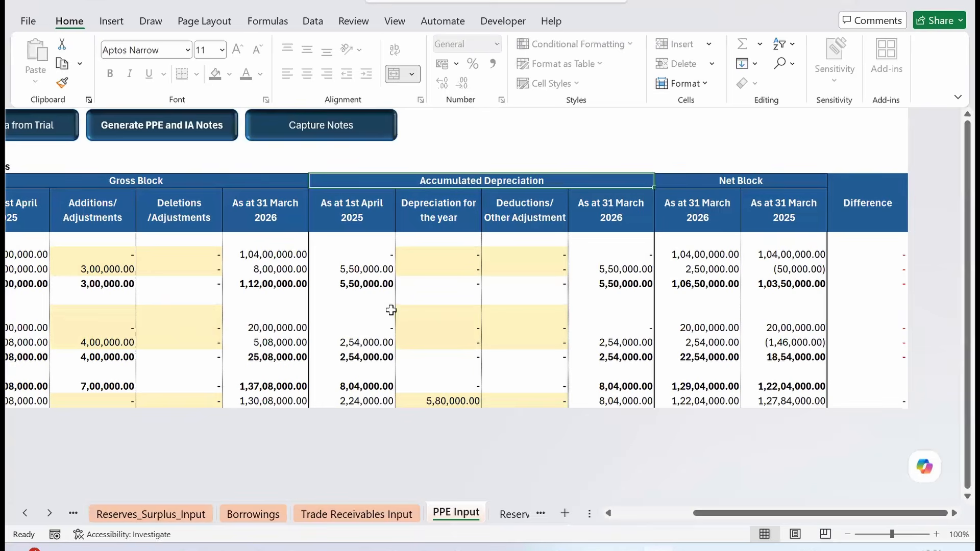
pyautogui.hscroll(-6, 409, 338)
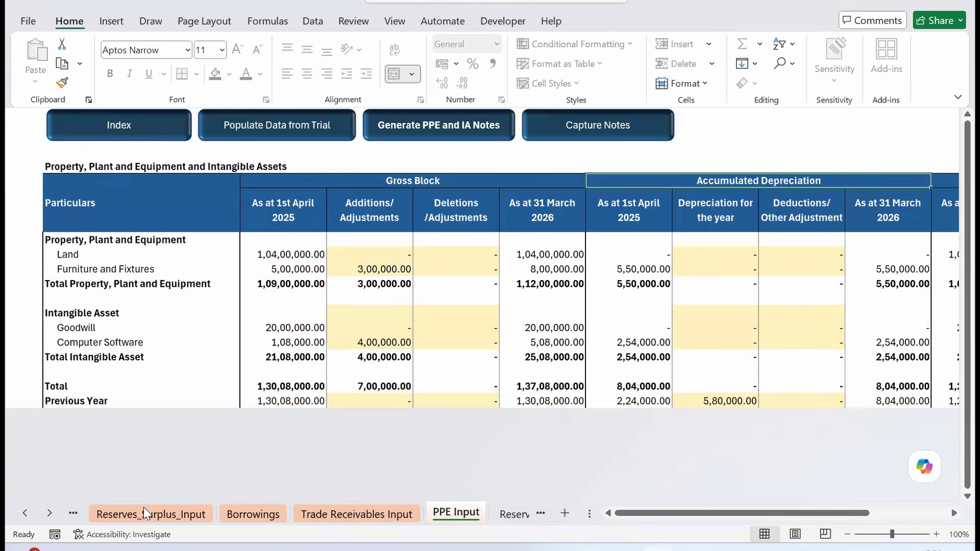
pyautogui.click(180, 317)
# Step: Return from the PPE Input sheet to the Index
pyautogui.click(24, 514)
pyautogui.click(24, 514)
pyautogui.click(24, 513)
pyautogui.click(24, 513)
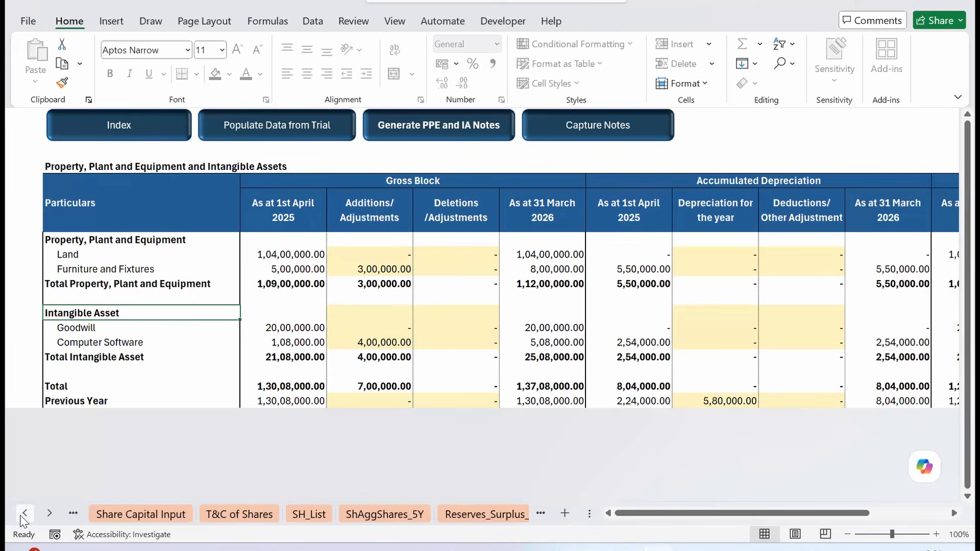
pyautogui.keyDown('ctrl'); pyautogui.click(24, 513); pyautogui.keyUp('ctrl')
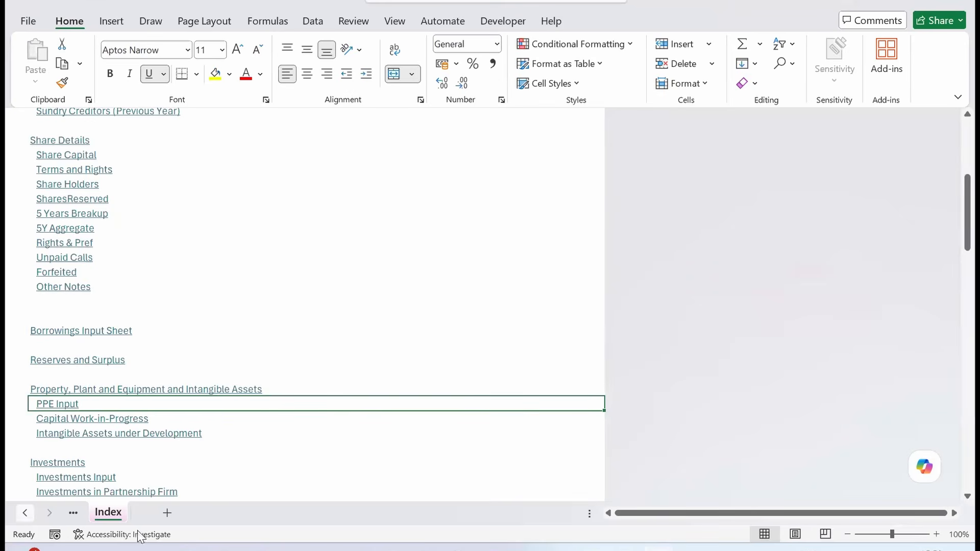
pyautogui.click(21, 514)
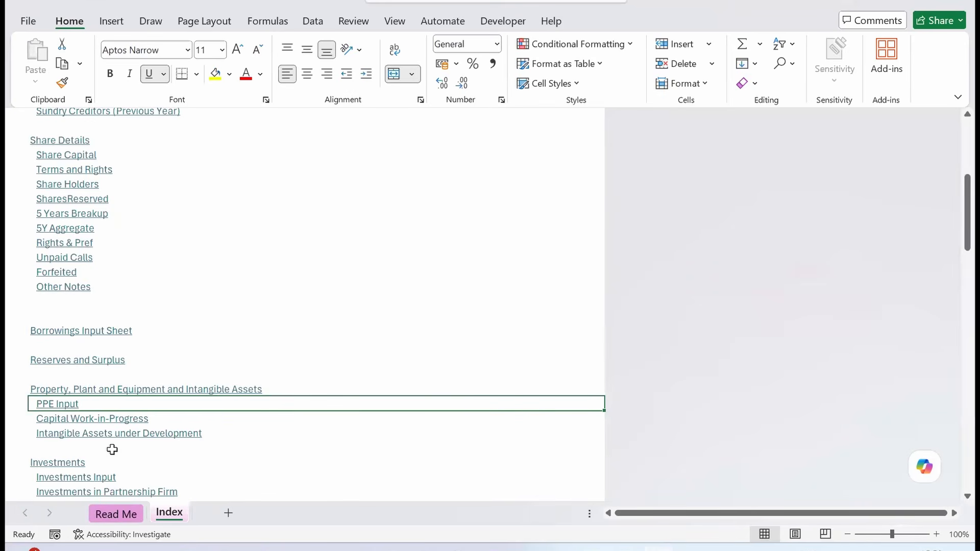
# Step: Open the Capital Work-in-Progress sheet from the index and start generating its CWIP notes
pyautogui.scroll(-2, 97, 398)
pyautogui.click(77, 331)
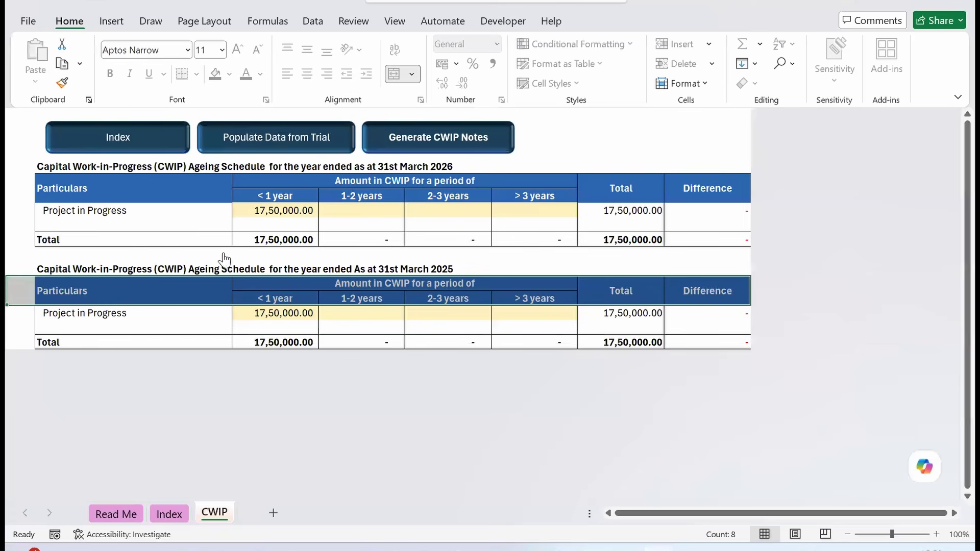
pyautogui.click(84, 255)
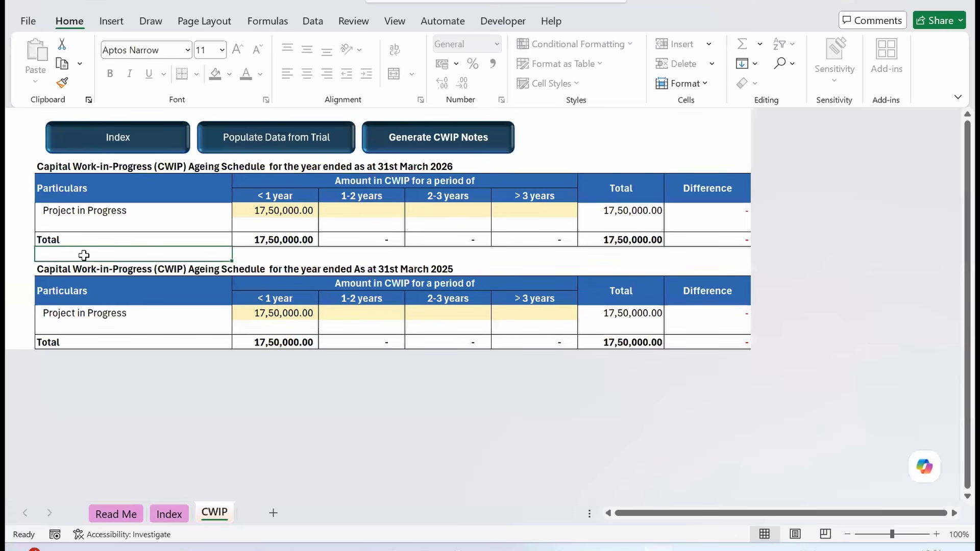
pyautogui.click(423, 147)
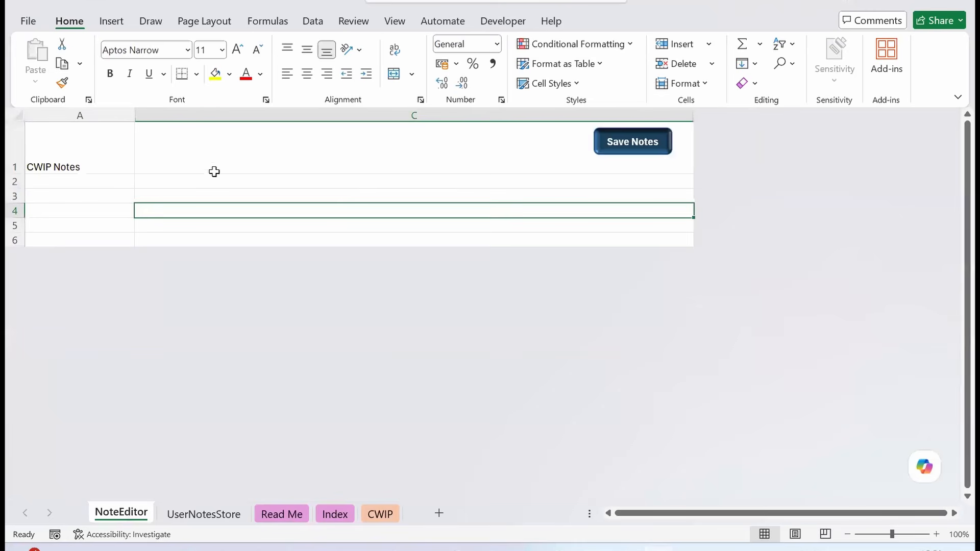
# Step: Fill the first three CWIP note lines with the placeholder texts "slkajlk jlsjd", "sa'" and "sd;l ksd;lkas;dksa"
pyautogui.click(214, 167)
pyautogui.press('Return')
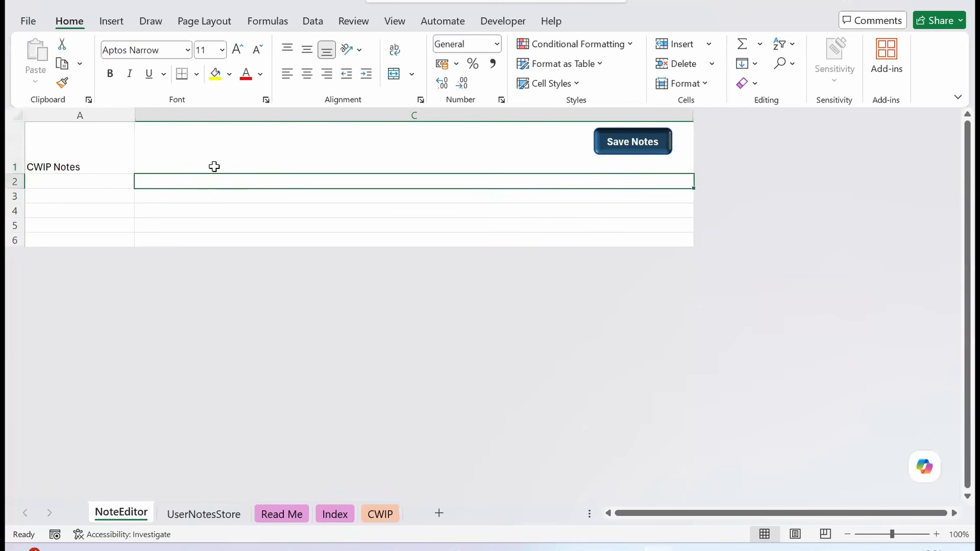
pyautogui.write('slkajlk jlsjd')
pyautogui.press('Return')
pyautogui.write("sa'")
pyautogui.press('Return')
pyautogui.write('s')
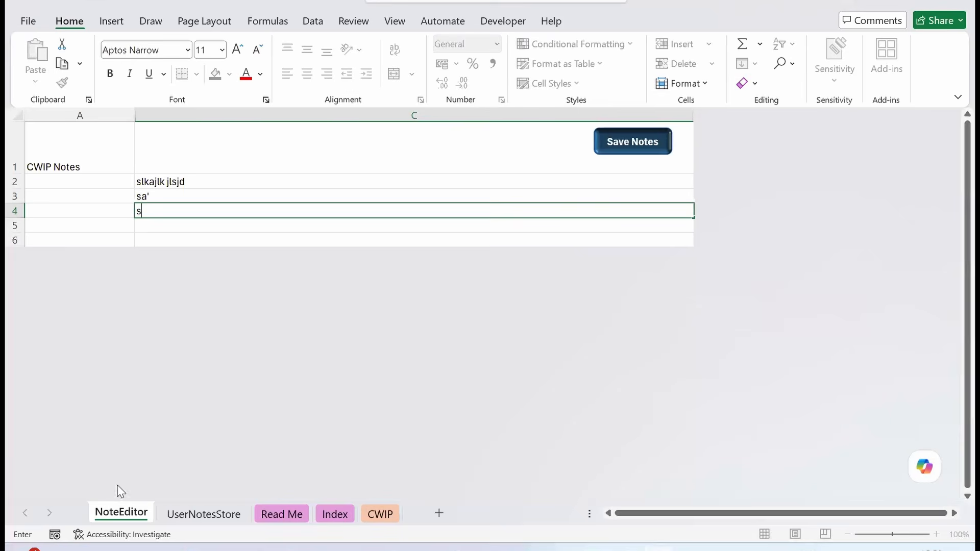
pyautogui.write('d;l ksd;lkas;dksa')
pyautogui.press('Return')
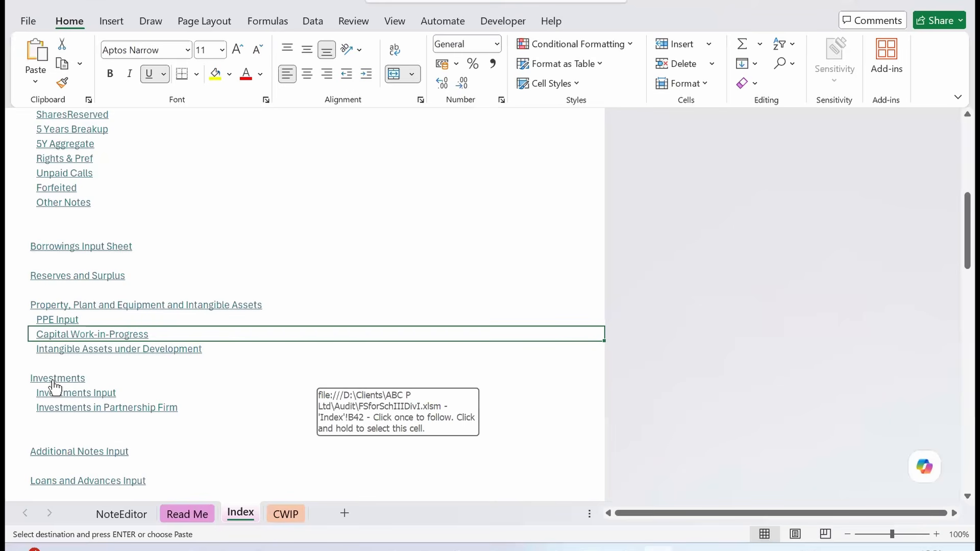
# Step: Open Investments Input from the index, examine its current and non-current classification columns, and return to the Index
pyautogui.click(53, 380)
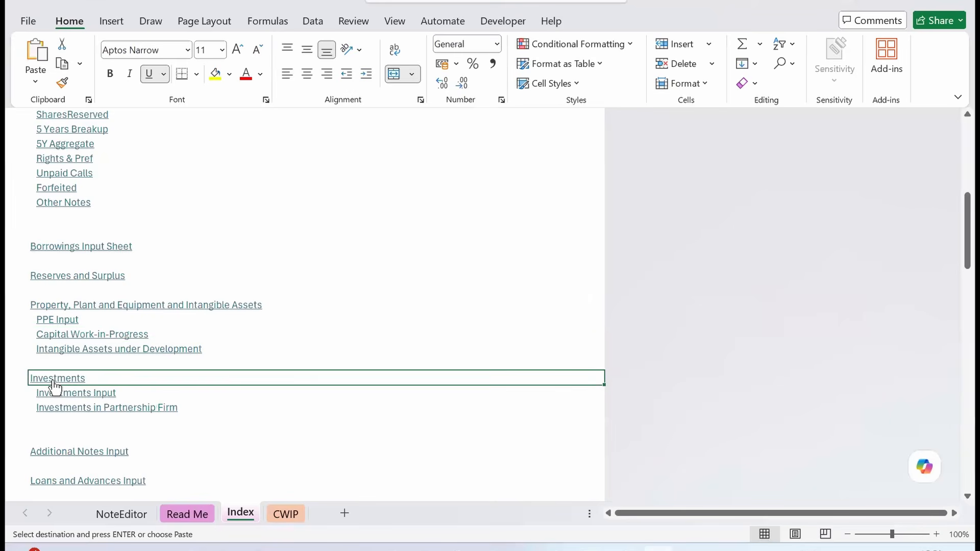
pyautogui.click(57, 393)
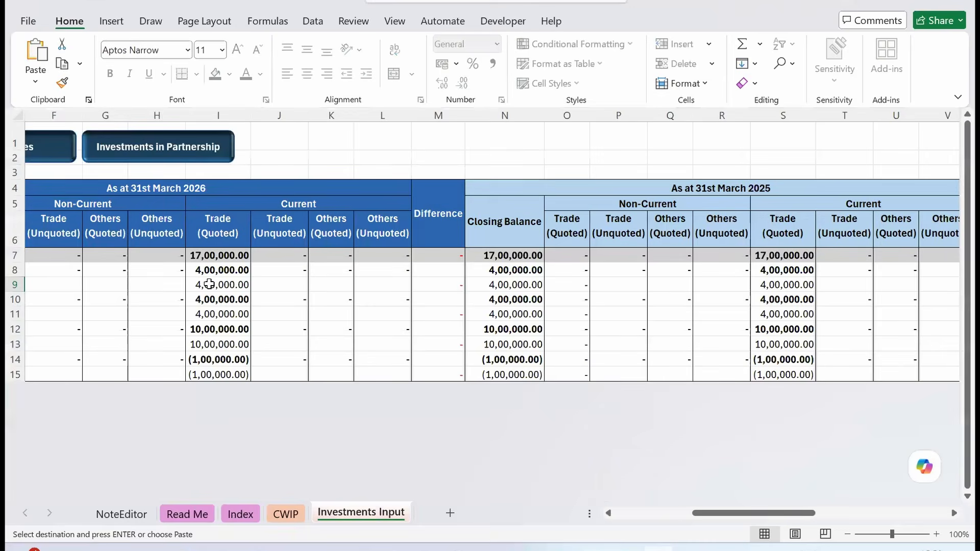
pyautogui.hscroll(-5, 210, 284)
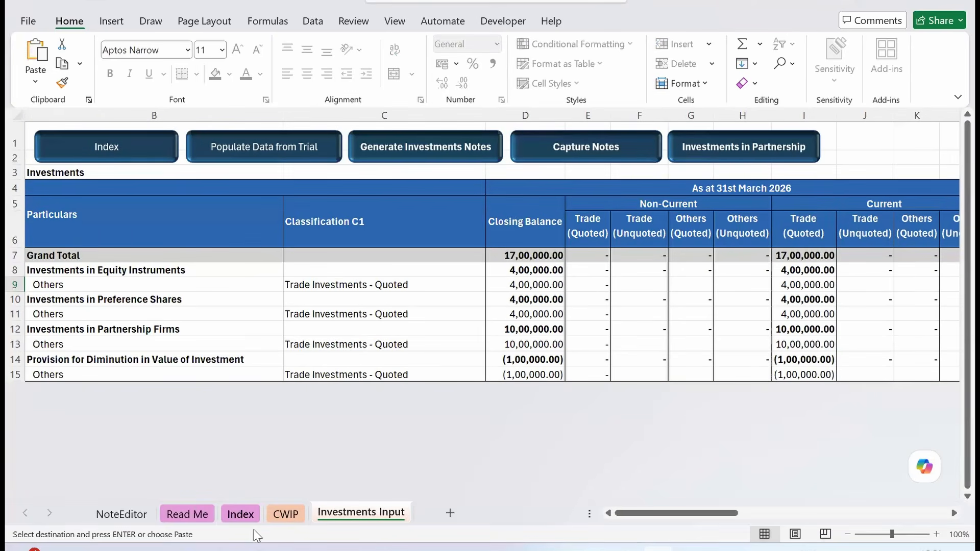
pyautogui.click(241, 514)
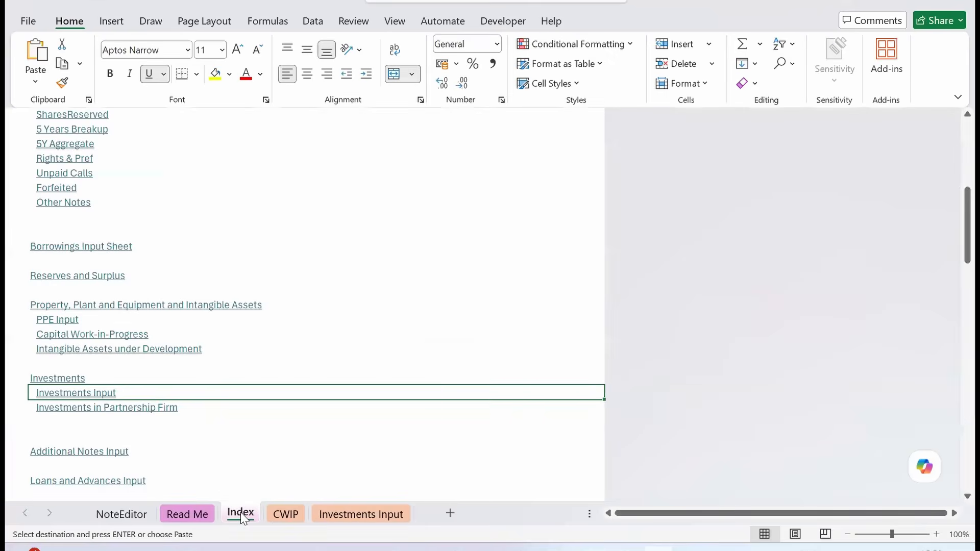
# Step: Open Investments in Partnership Firm from the index, examine its capital contribution details, and return to the Index
pyautogui.click(74, 411)
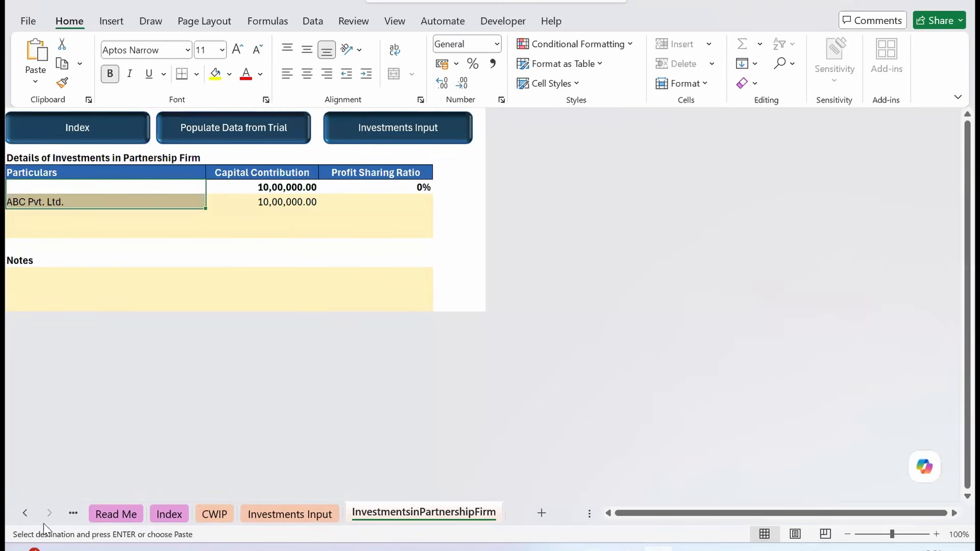
pyautogui.click(25, 514)
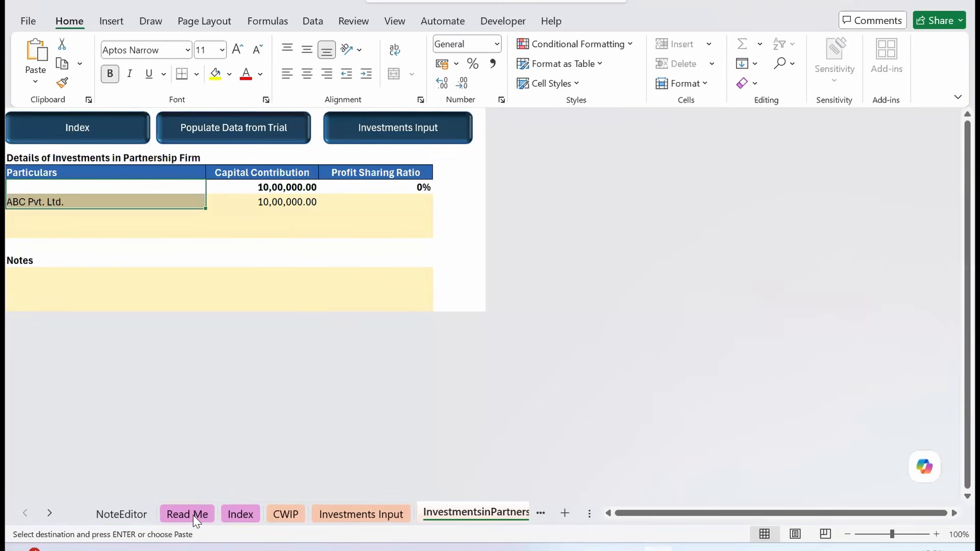
pyautogui.click(257, 513)
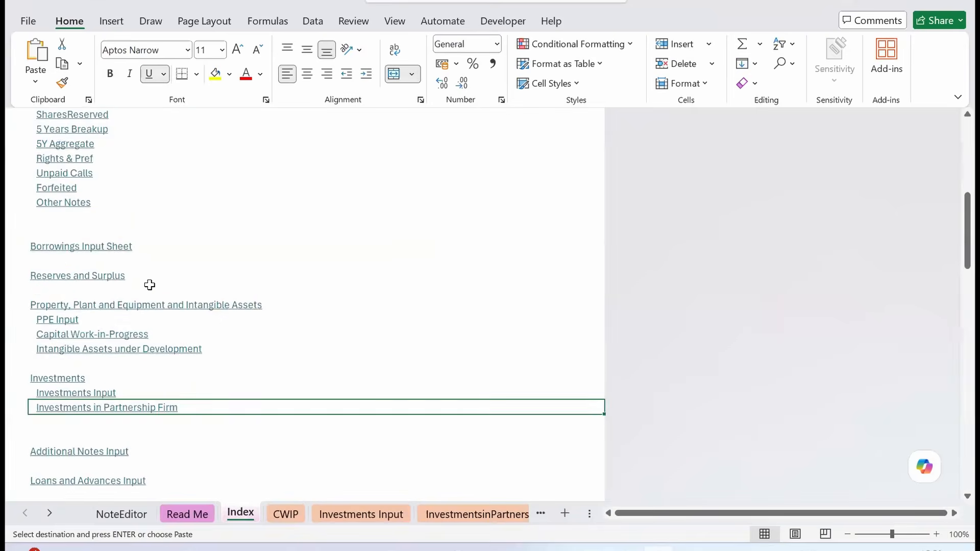
# Step: Open the current-year trial balance from the index and locate the Investments in Partnership Firms mapping row
pyautogui.scroll(5, 149, 281)
pyautogui.scroll(3, 148, 281)
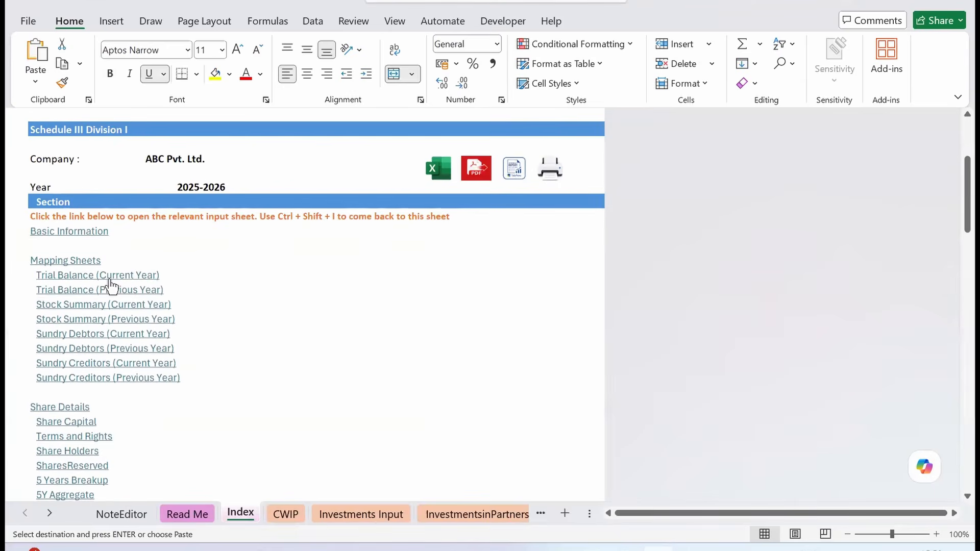
pyautogui.click(109, 276)
pyautogui.scroll(-4, 402, 283)
pyautogui.scroll(-1, 403, 285)
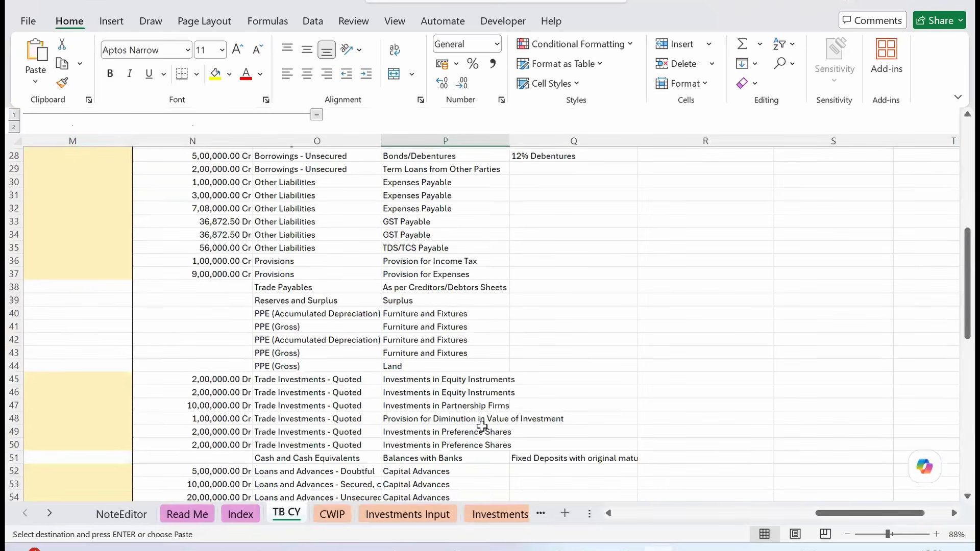
pyautogui.click(521, 408)
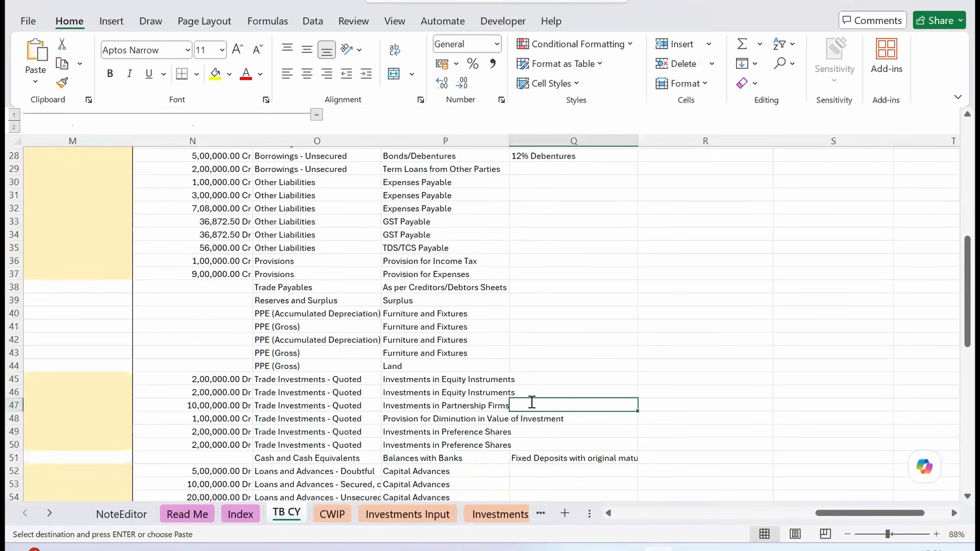
pyautogui.write('BPS Solutions')
pyautogui.press('Return')
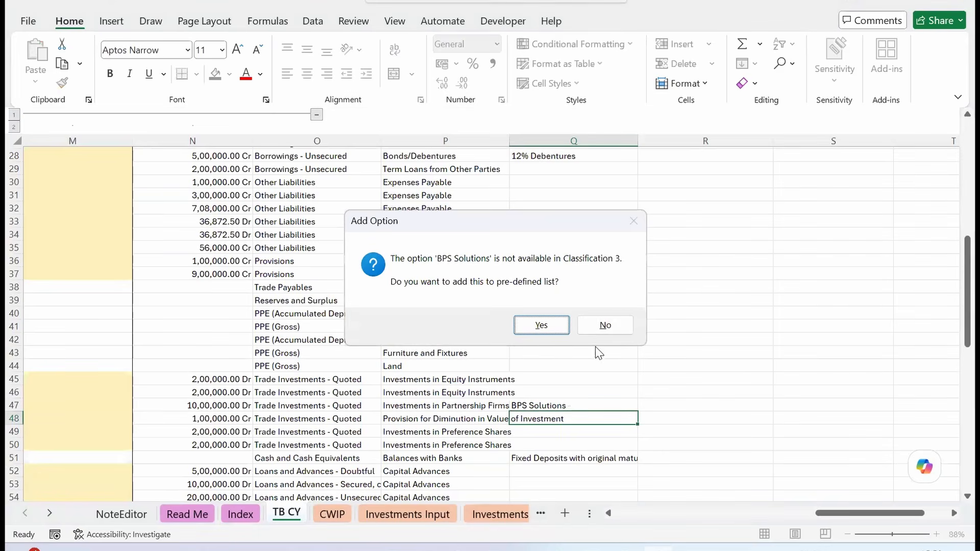
pyautogui.click(605, 325)
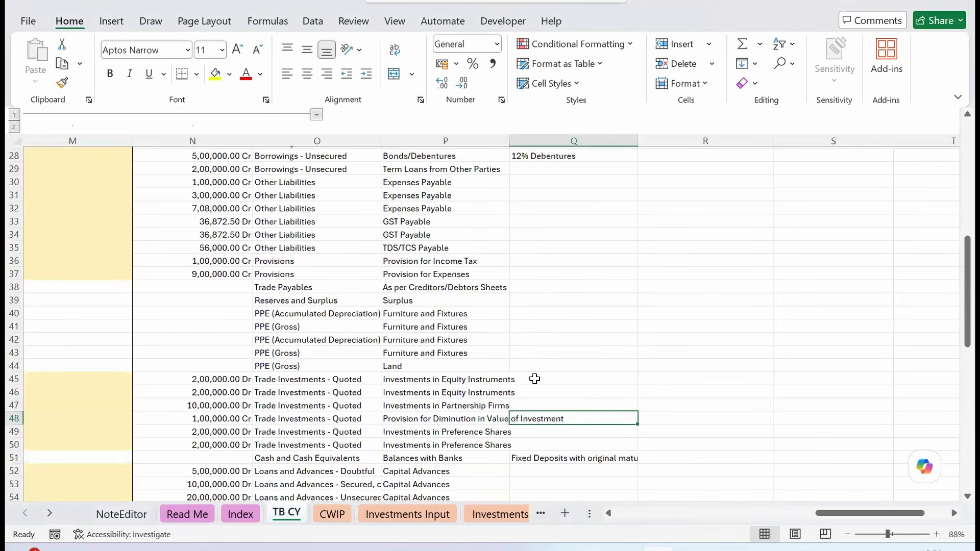
# Step: Set C3 of the Investments in Partnership Firms ledger to BPS Solutions, add it to the pre-defined list, and decline copying the mapping to other ledgers
pyautogui.click(536, 405)
pyautogui.write('BPS S')
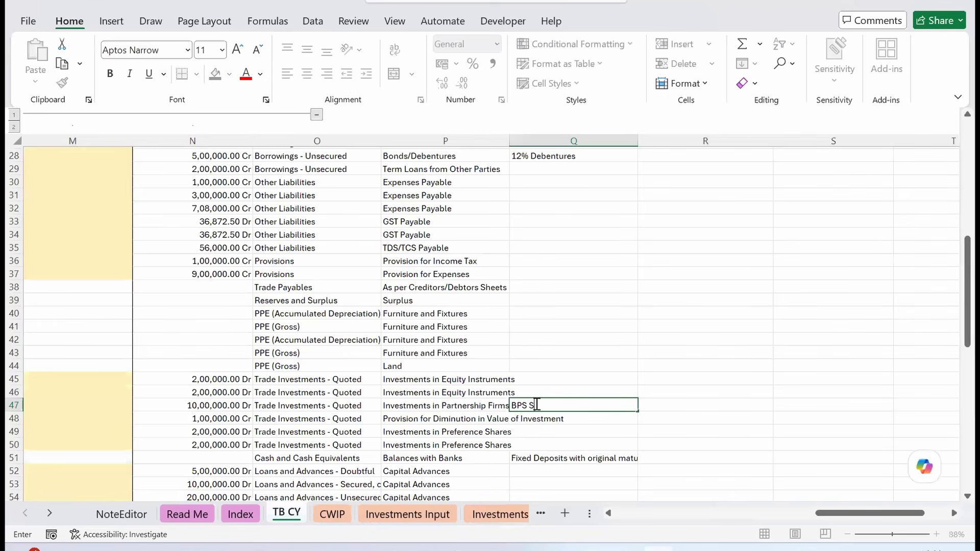
pyautogui.write('olutions')
pyautogui.press('Return')
pyautogui.press('Return')
pyautogui.click(611, 321)
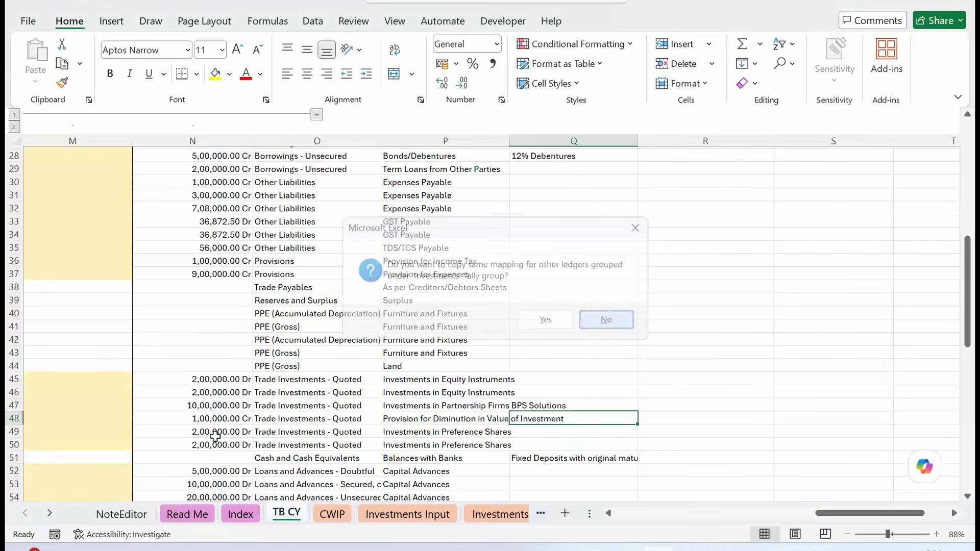
# Step: Go to the previous-year trial balance, update its mapping from TB CY, and check the investment rows
pyautogui.hscroll(-5, 215, 437)
pyautogui.scroll(9, 215, 436)
pyautogui.hscroll(3, 215, 436)
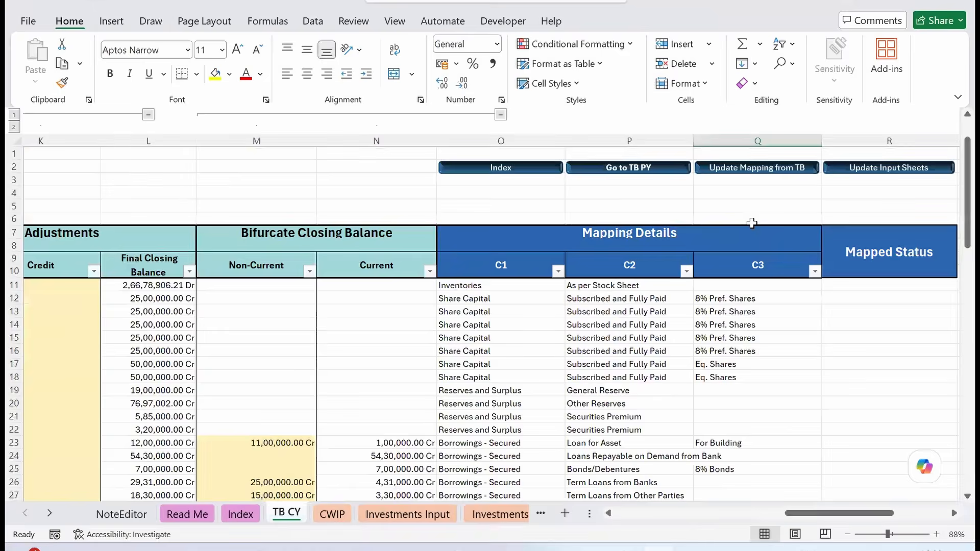
pyautogui.hotkey('ctrl', 'pagedown')
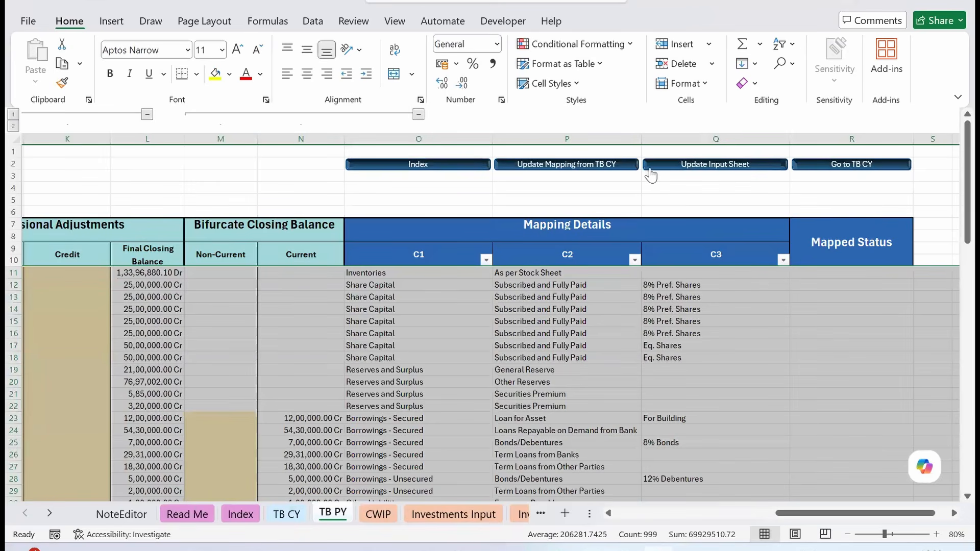
pyautogui.click(588, 173)
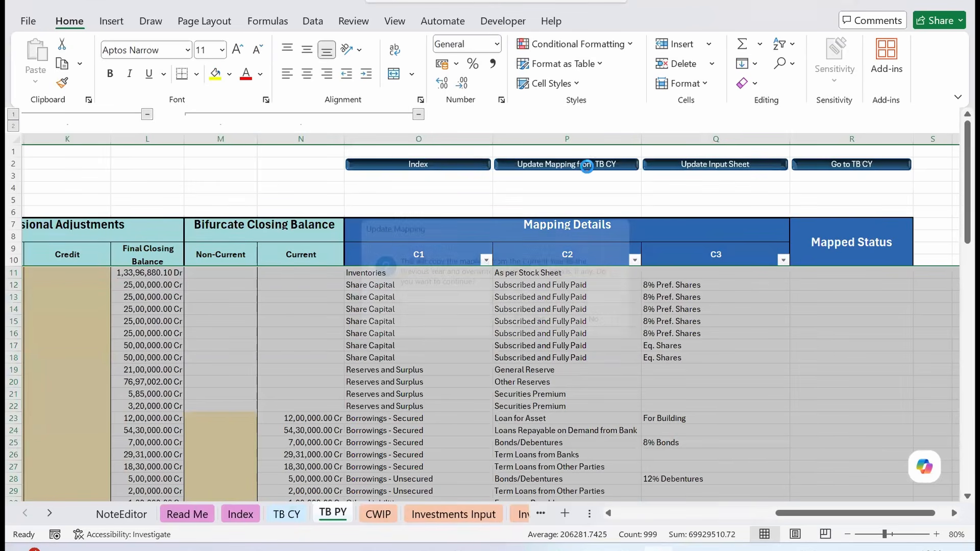
pyautogui.click(539, 329)
pyautogui.click(539, 327)
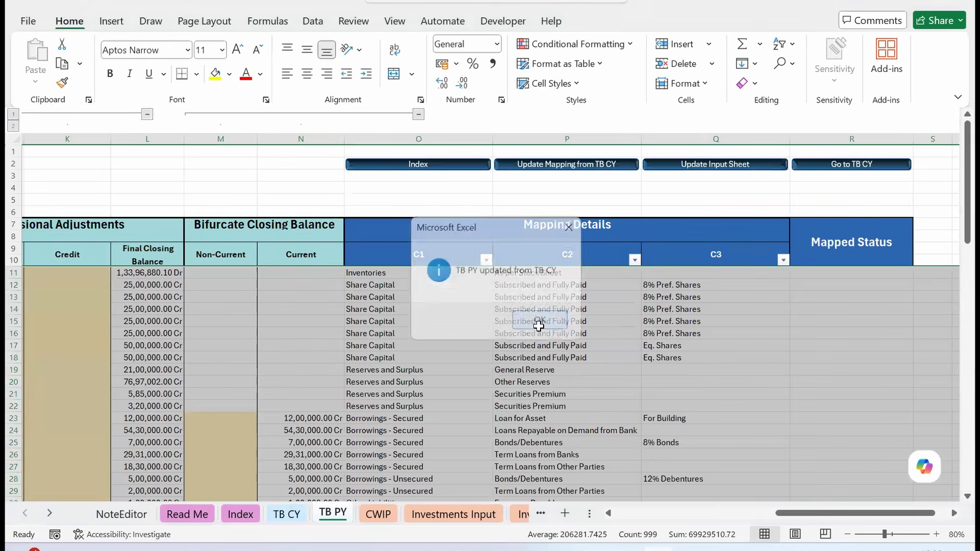
pyautogui.scroll(-11, 421, 431)
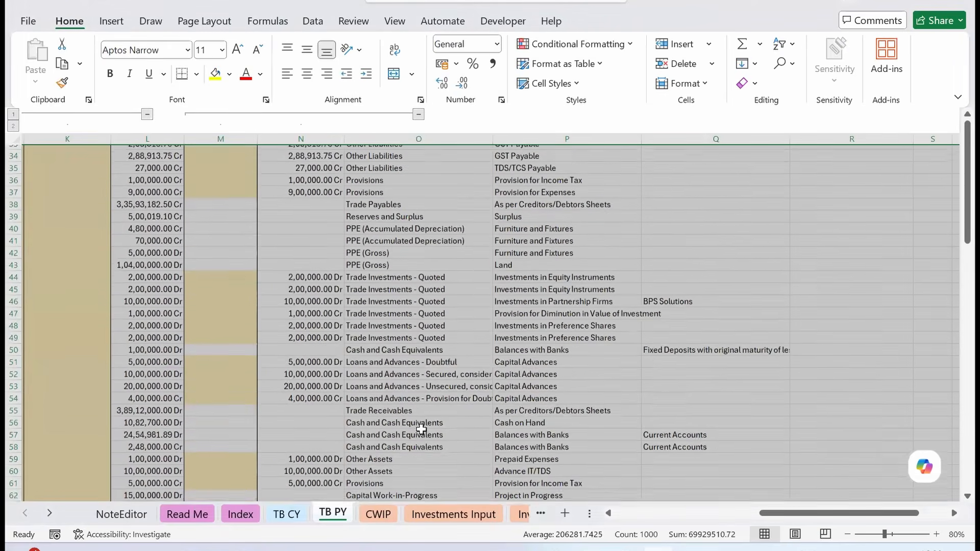
# Step: Populate the Investments Input sheet and the Investments in Partnership Firm sheet with data from the trial balance
pyautogui.click(435, 513)
pyautogui.click(265, 145)
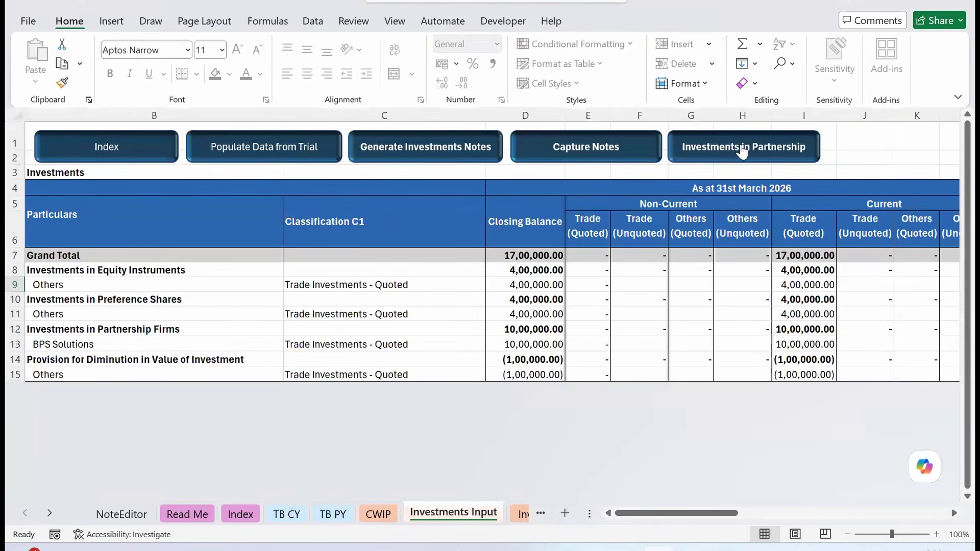
pyautogui.click(745, 151)
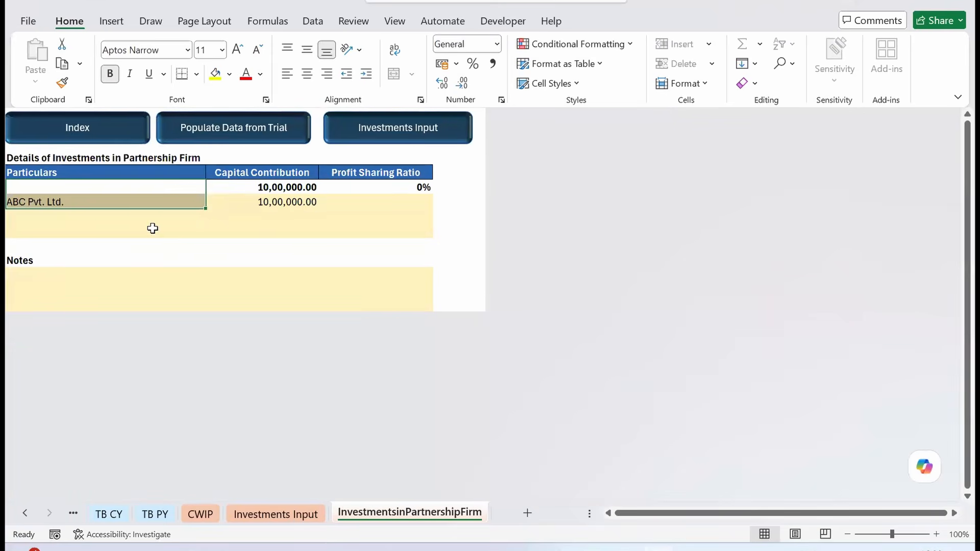
pyautogui.click(233, 128)
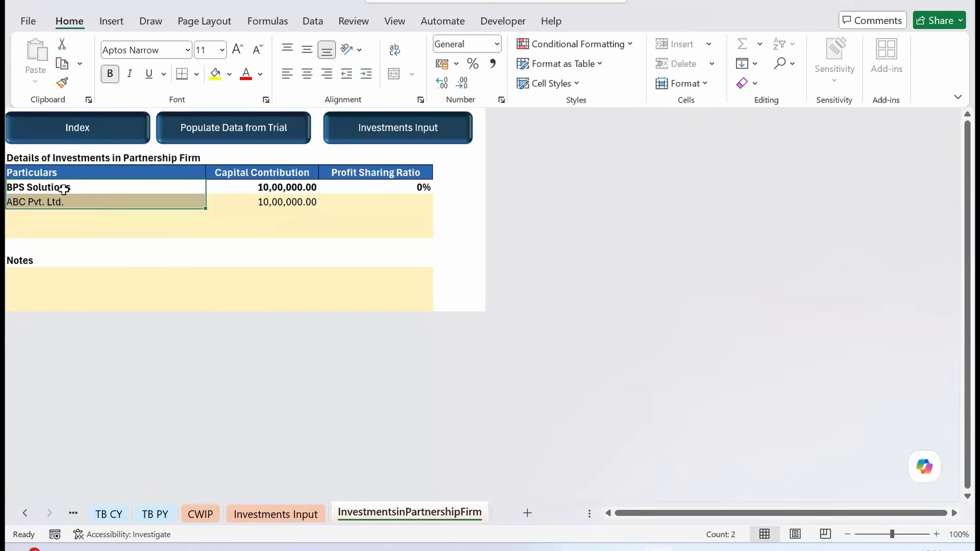
# Step: Show the row and column headings on the Investments in Partnership Firm sheet
pyautogui.click(65, 187)
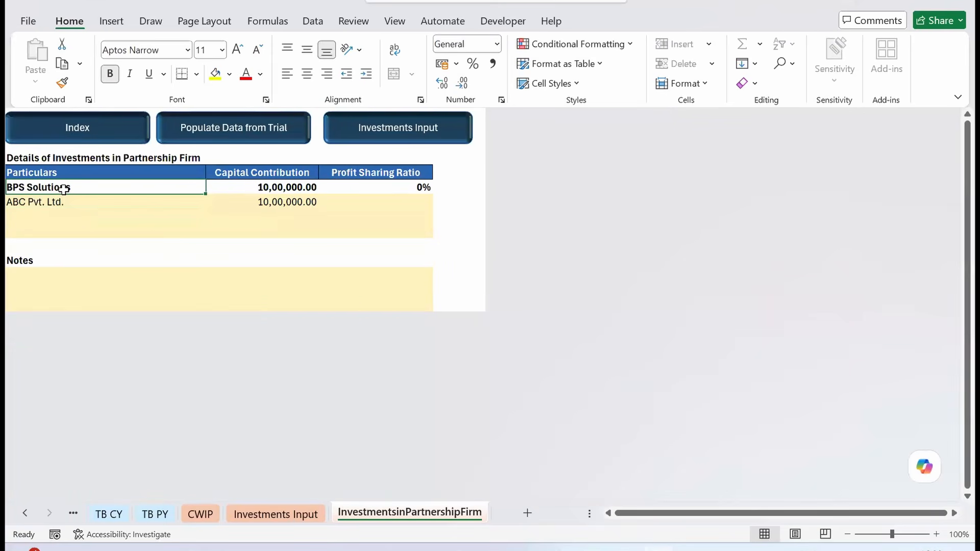
pyautogui.click(398, 26)
pyautogui.click(431, 43)
pyautogui.click(71, 228)
pyautogui.click(57, 201)
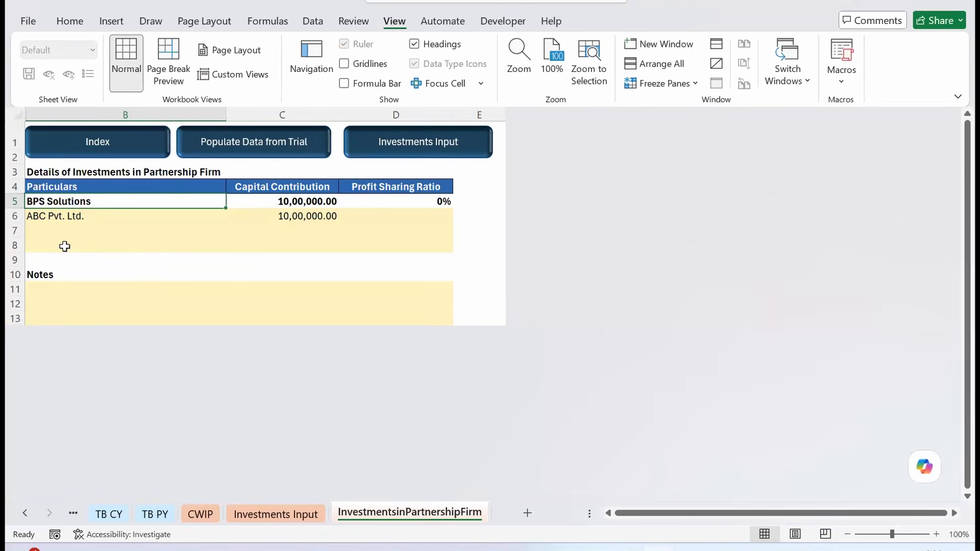
# Step: Add a second partner below ABC Pvt. Ltd. with the partner's full name and a capital contribution of 10,00,000
pyautogui.click(59, 228)
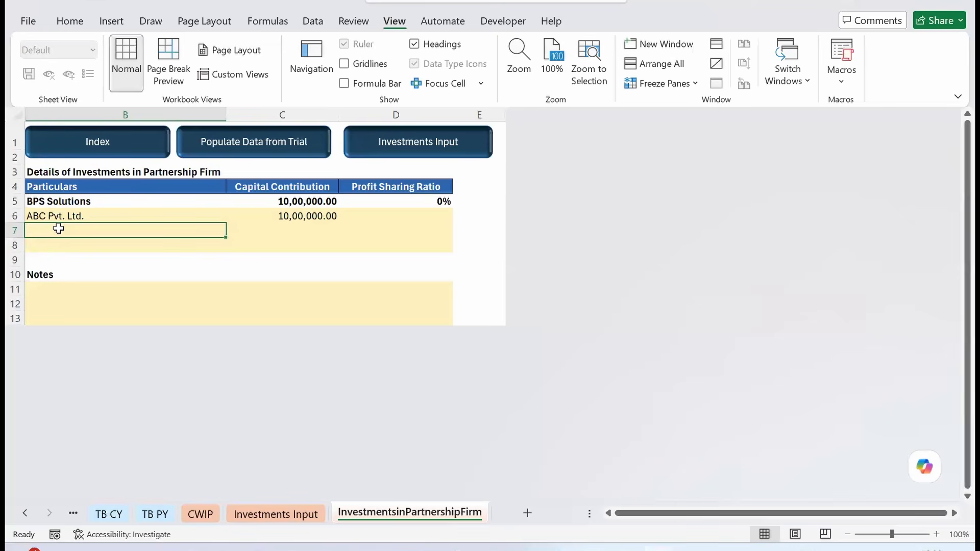
pyautogui.write('Rahul')
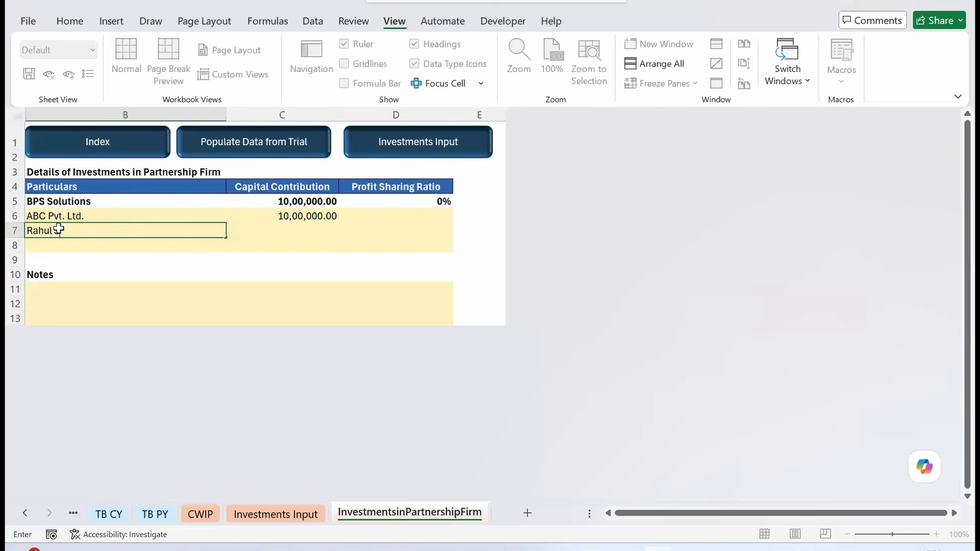
pyautogui.write(' Shah')
pyautogui.press('Tab')
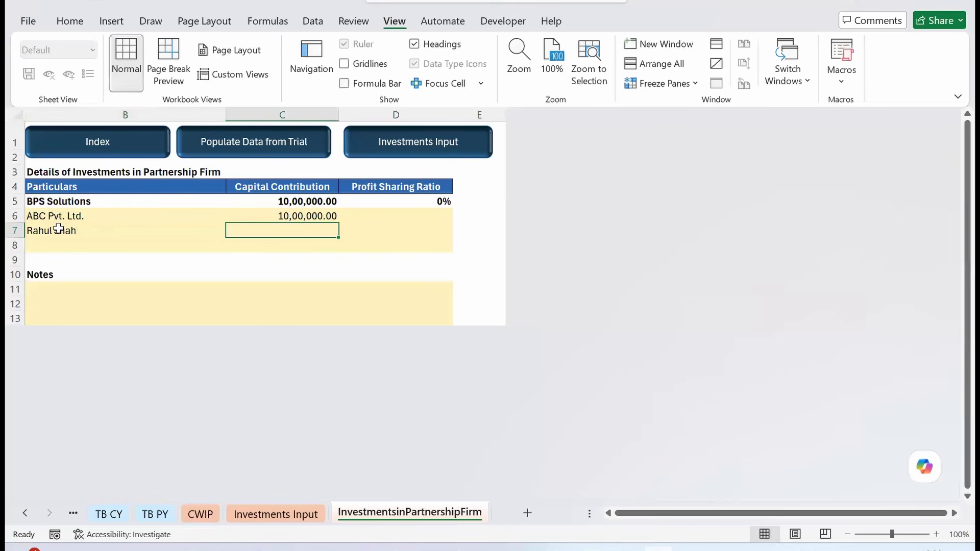
pyautogui.write('10,')
pyautogui.write('00,000')
pyautogui.press('Return')
# Step: Set the profit sharing ratio of both BPS Solutions partners to 50%
pyautogui.press('Up')
pyautogui.press('Up')
pyautogui.press('Right')
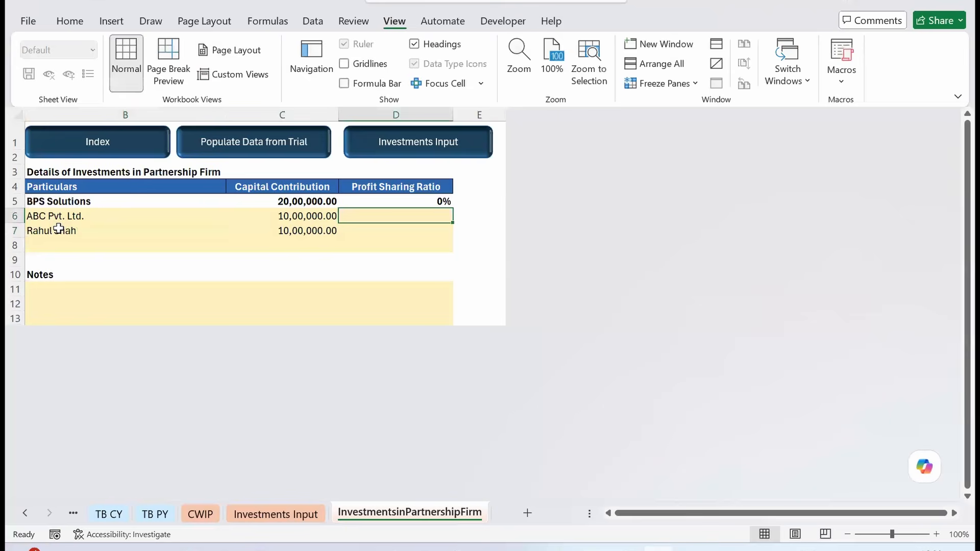
pyautogui.write('50')
pyautogui.press('Return')
pyautogui.write('5')
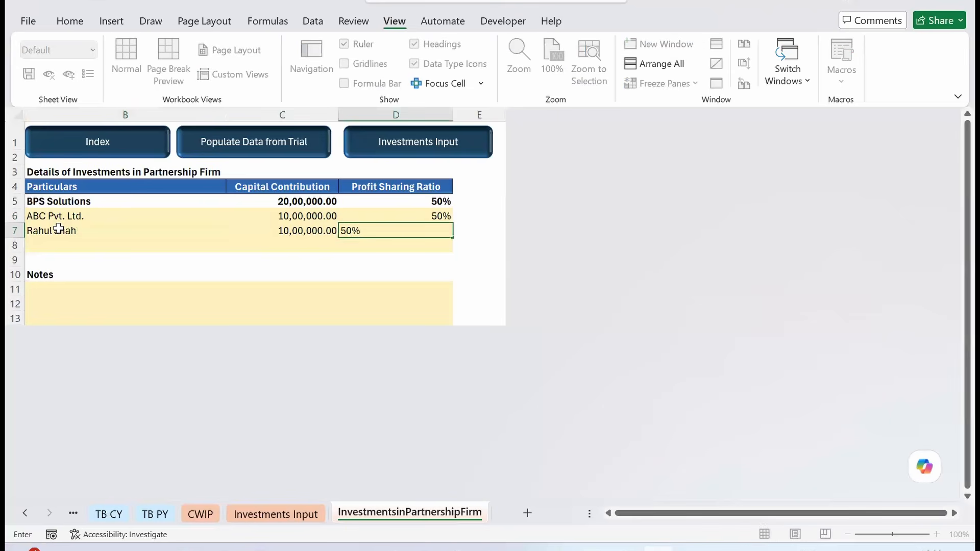
pyautogui.press('Return')
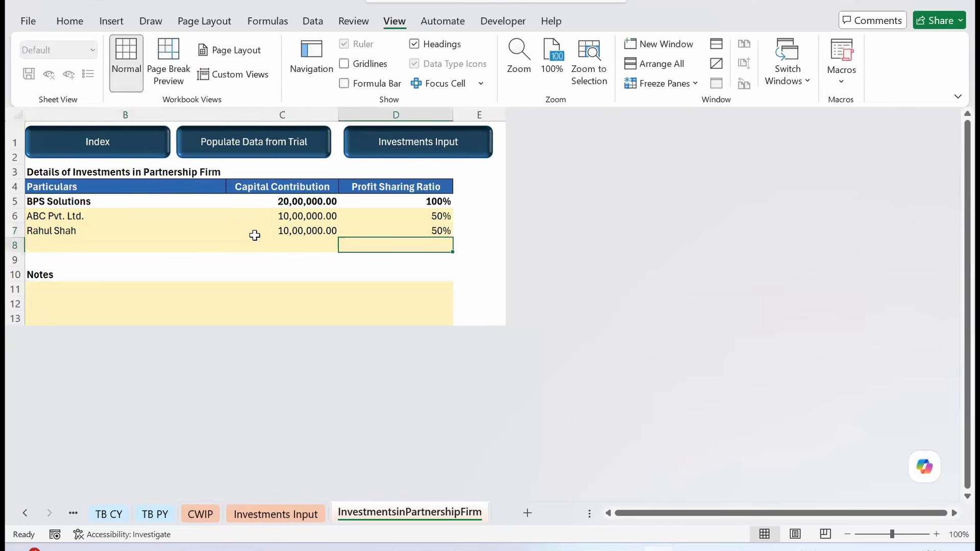
# Step: Generate the investments notes from the Investments Input sheet and review the Details of Investments in Partnership Firm note
pyautogui.click(414, 148)
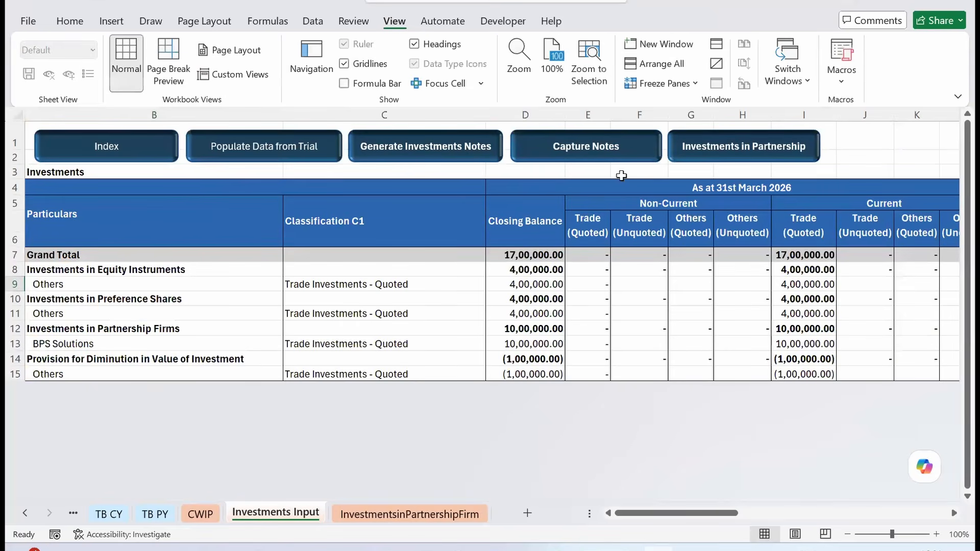
pyautogui.click(431, 153)
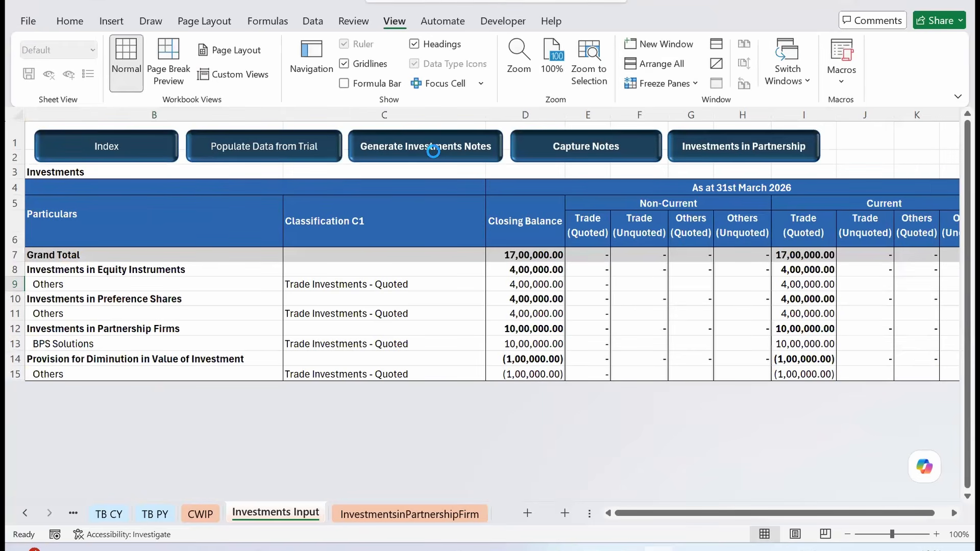
pyautogui.scroll(-7, 355, 333)
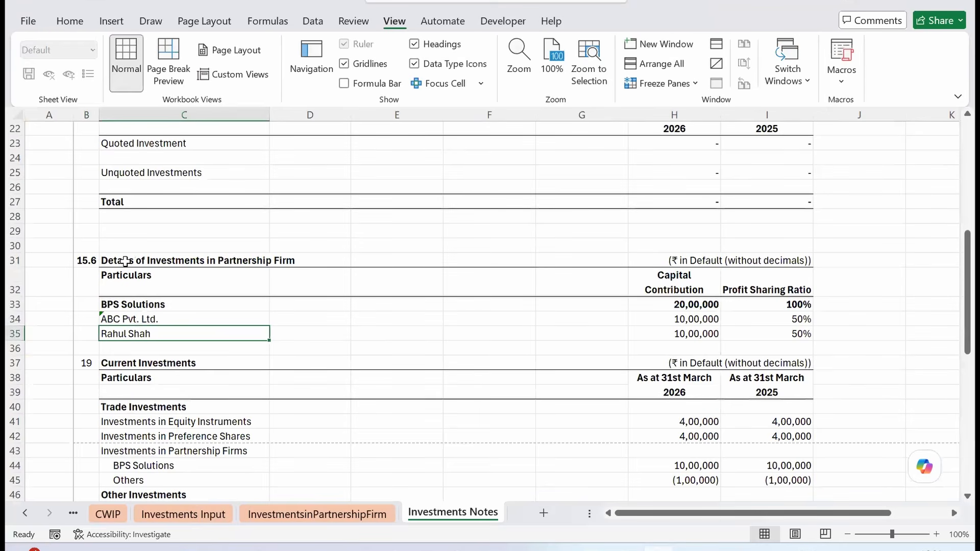
pyautogui.moveTo(449, 342); pyautogui.dragTo(749, 317)
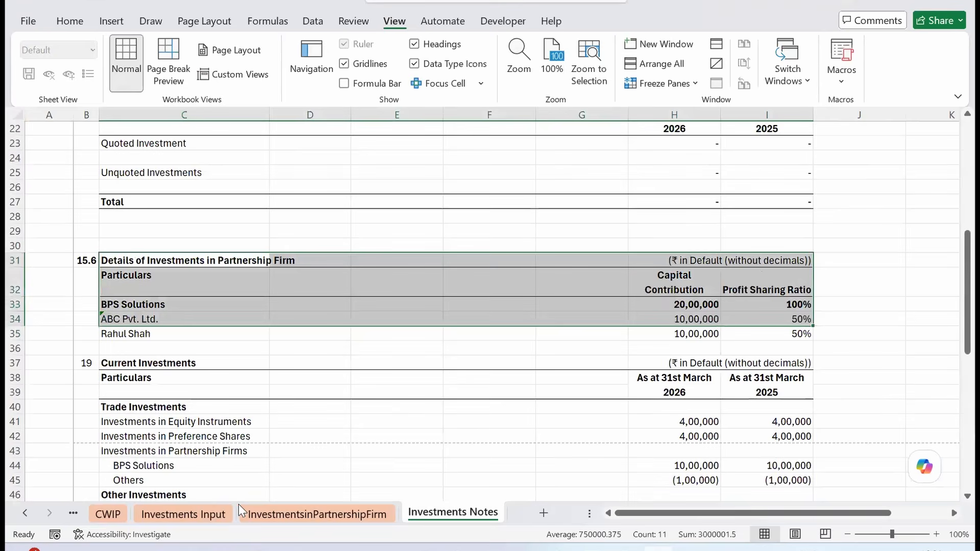
# Step: Open the Purchase Input sheet from the index and examine how each purchase ledger is classified for both years
pyautogui.scroll(3, 238, 504)
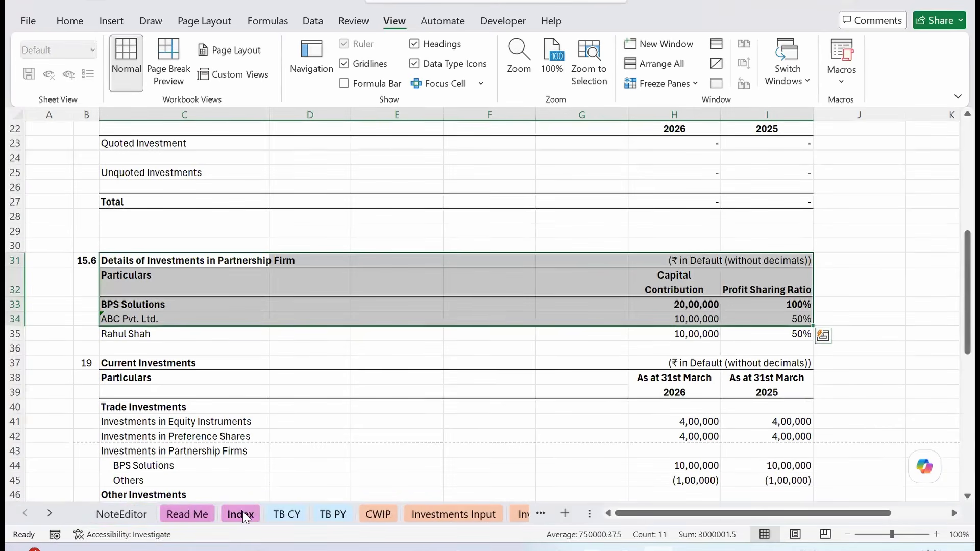
pyautogui.click(240, 512)
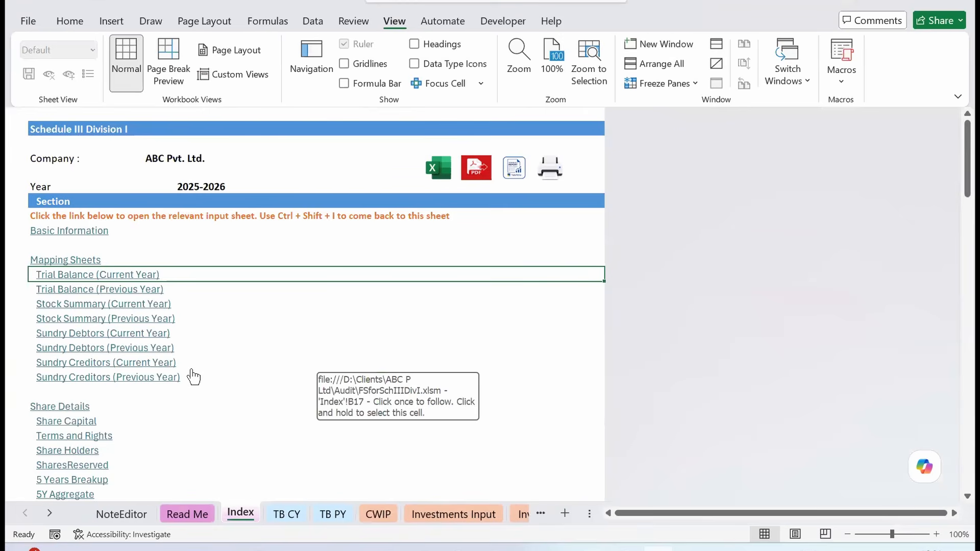
pyautogui.scroll(-2, 193, 376)
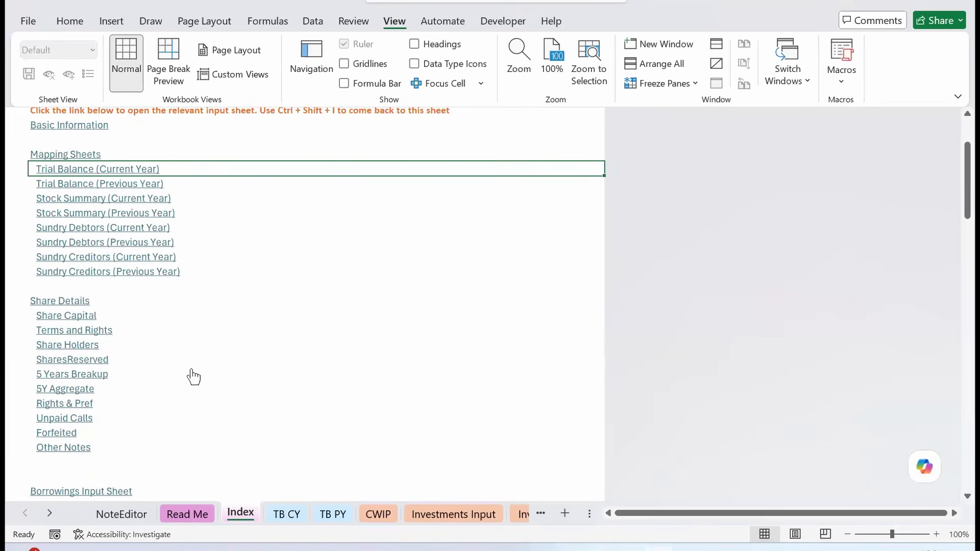
pyautogui.scroll(-7, 193, 377)
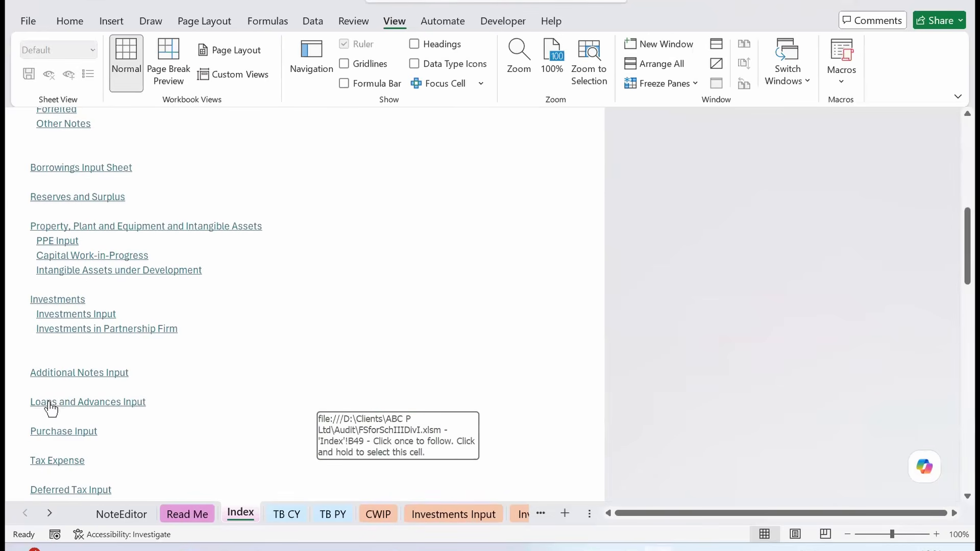
pyautogui.click(40, 435)
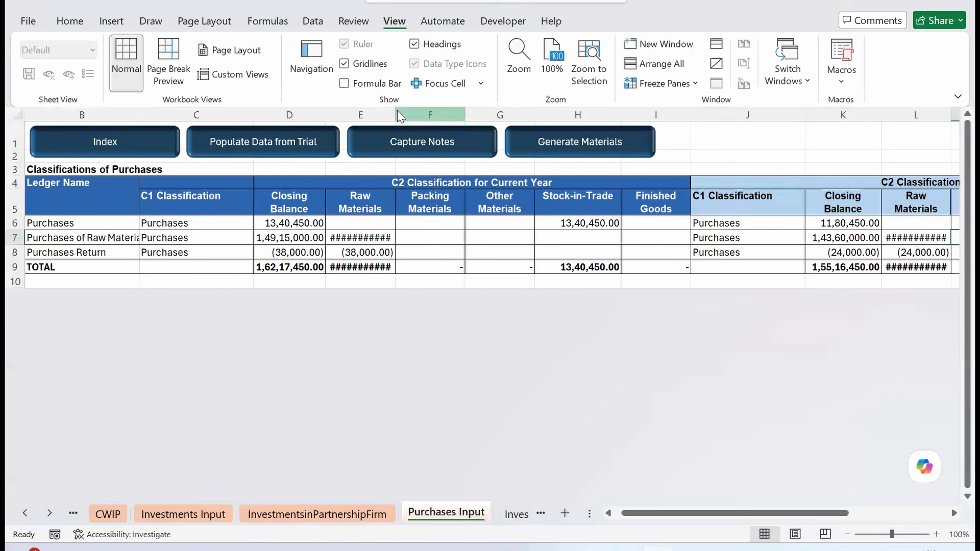
pyautogui.click(499, 114)
pyautogui.click(360, 115)
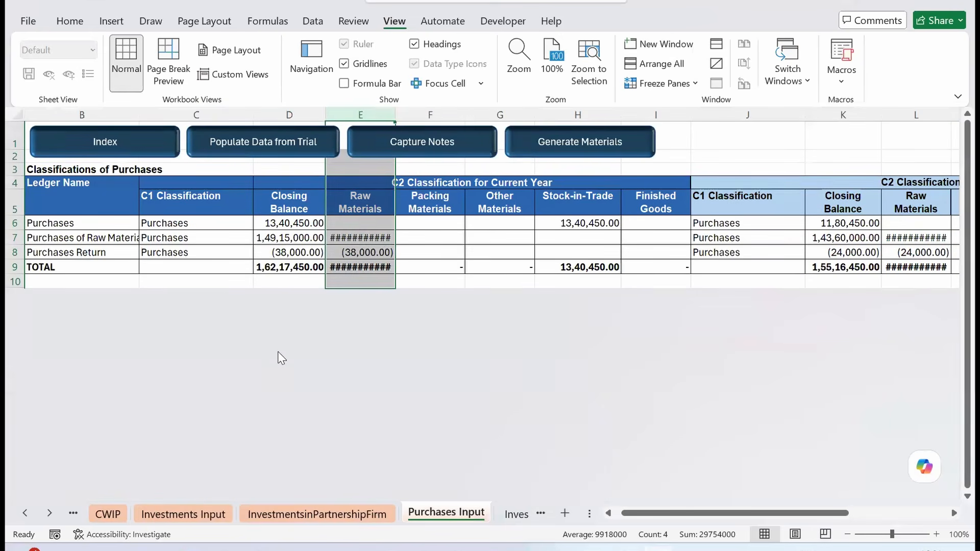
pyautogui.hscroll(6, 280, 357)
pyautogui.hscroll(-6, 279, 357)
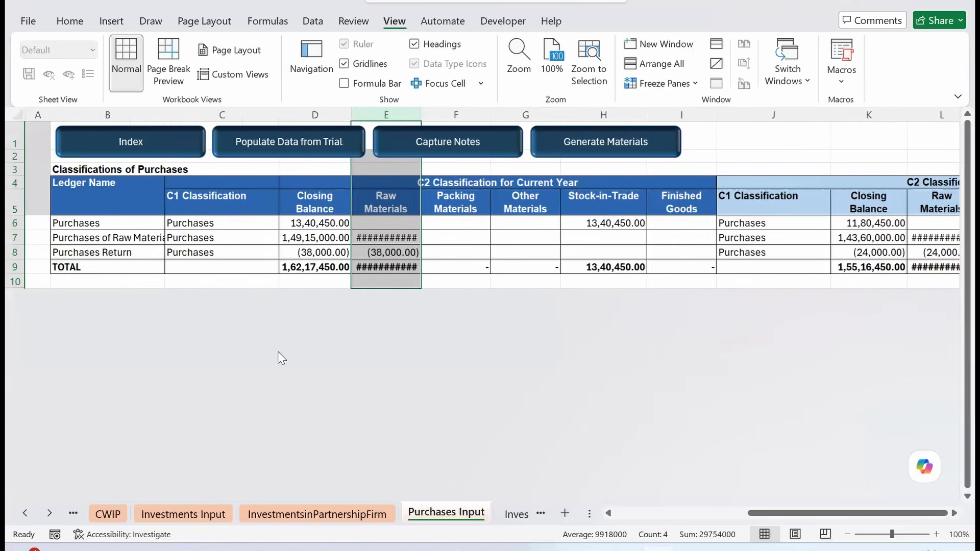
pyautogui.click(497, 220)
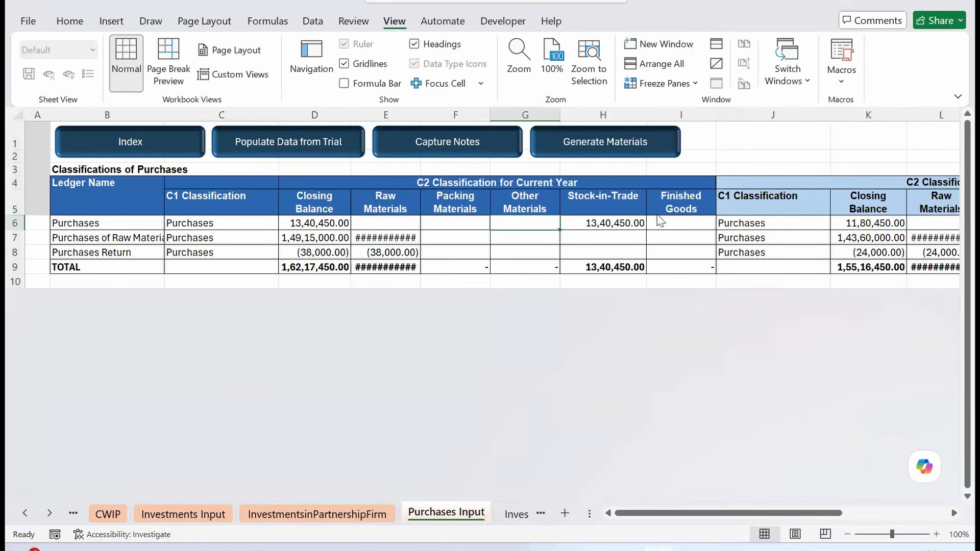
# Step: Examine the C1 and C2 mapping of the purchase ledgers in the current-year trial balance sheet
pyautogui.click(32, 516)
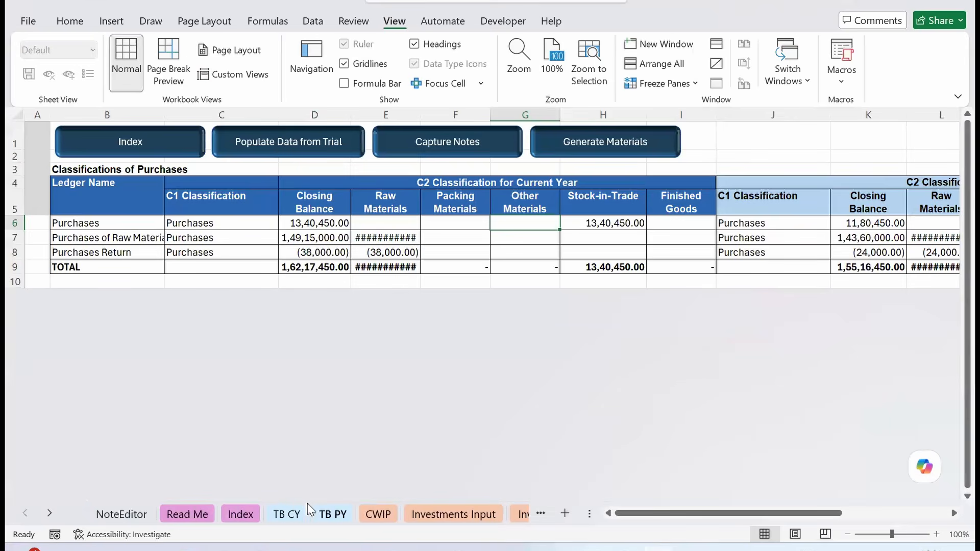
pyautogui.click(284, 512)
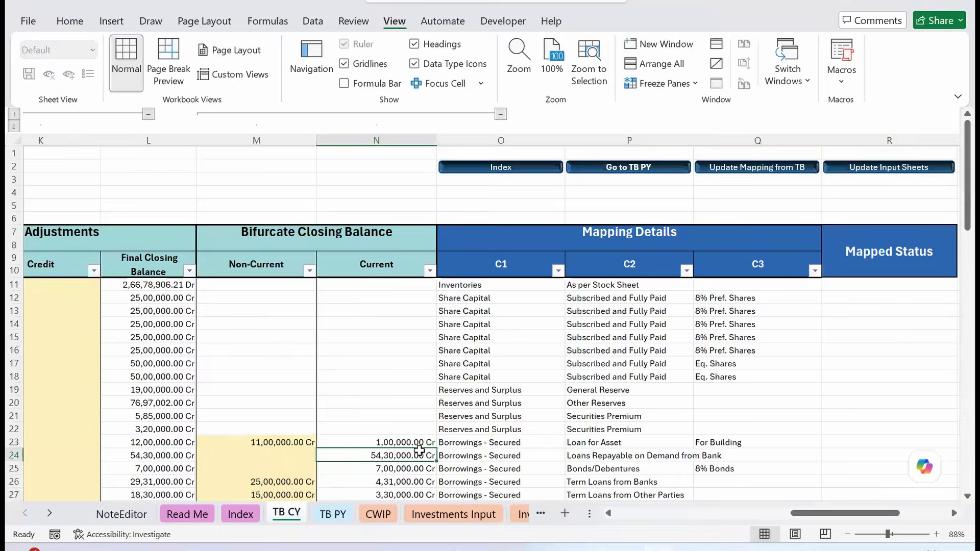
pyautogui.scroll(-5, 419, 450)
pyautogui.hscroll(2, 419, 450)
pyautogui.scroll(-5, 419, 450)
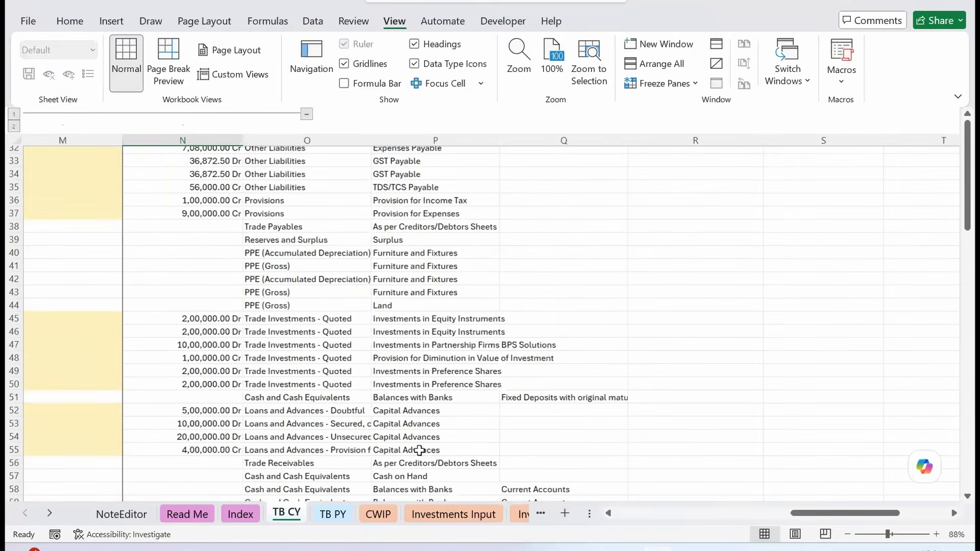
pyautogui.scroll(-10, 419, 451)
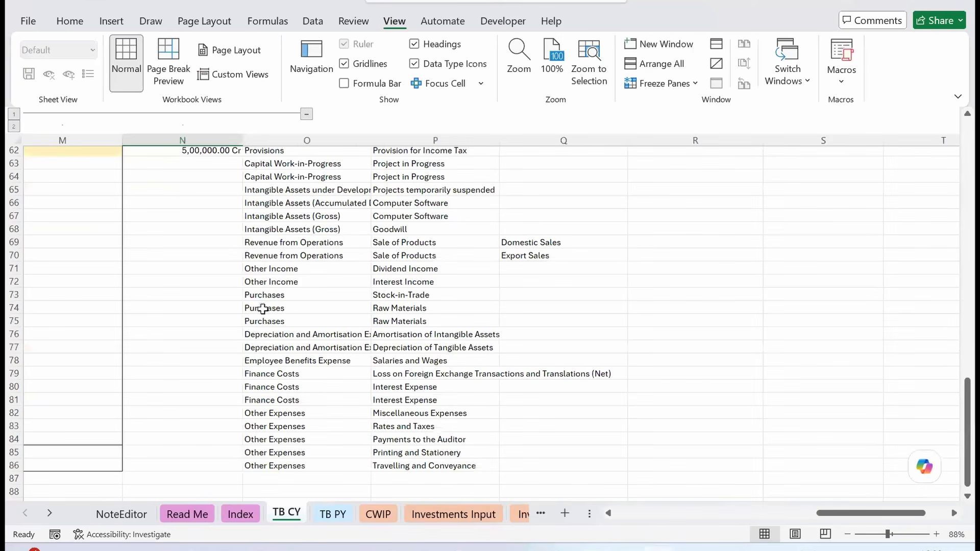
pyautogui.click(270, 296)
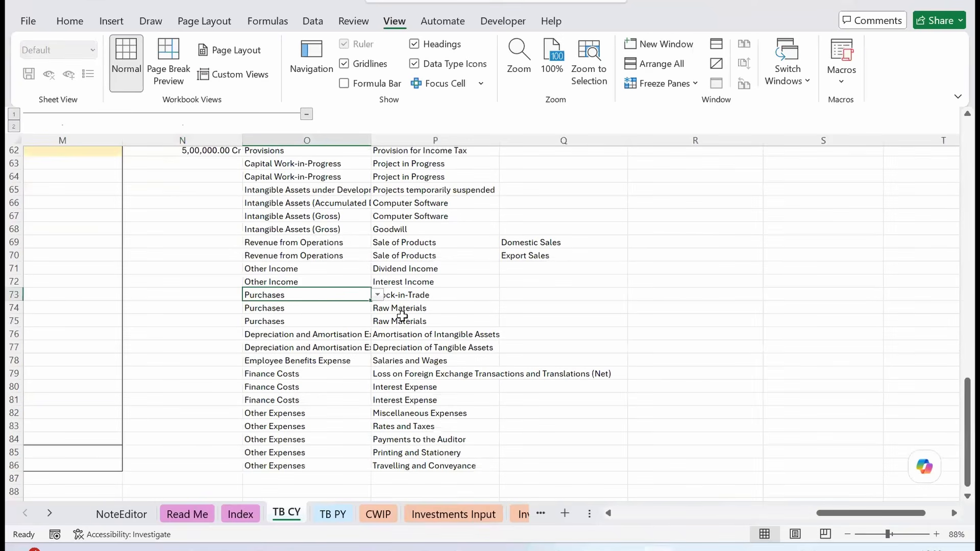
pyautogui.hscroll(-3, 325, 324)
pyautogui.click(325, 325)
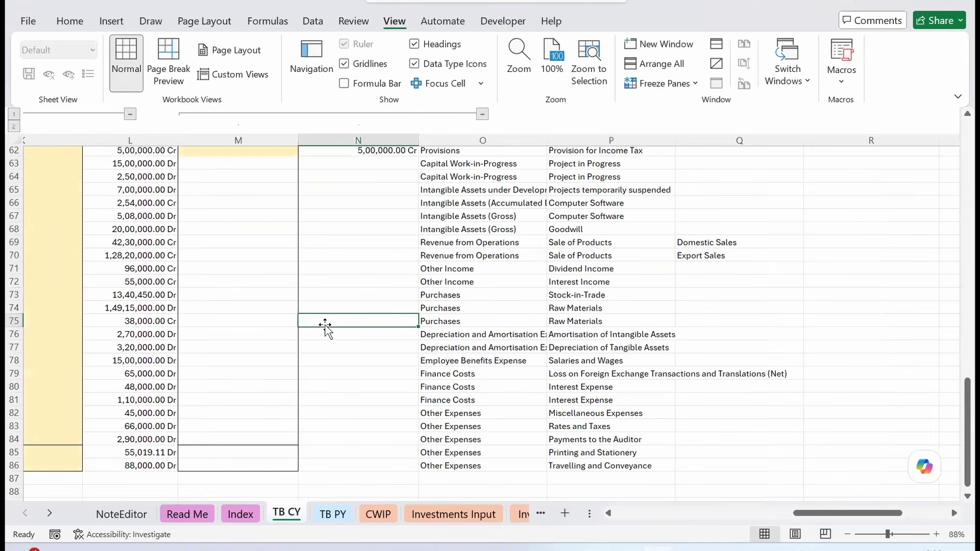
# Step: Change the C1 mapping of the ledger in row 73 to Purchases - User Input
pyautogui.press('Up')
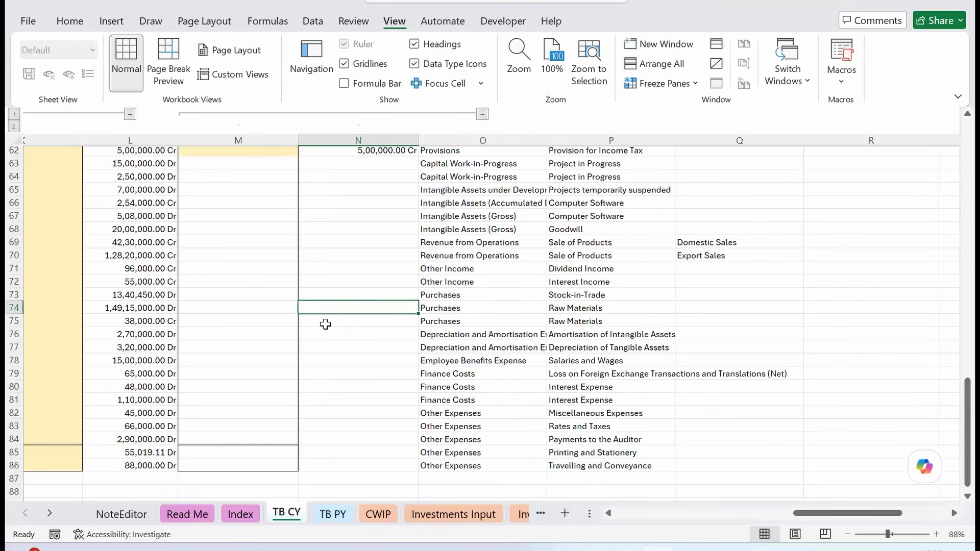
pyautogui.press('Up')
pyautogui.press('Left')
pyautogui.press('Left')
pyautogui.press('Right')
pyautogui.press('Right')
pyautogui.press('Right')
pyautogui.press('Right')
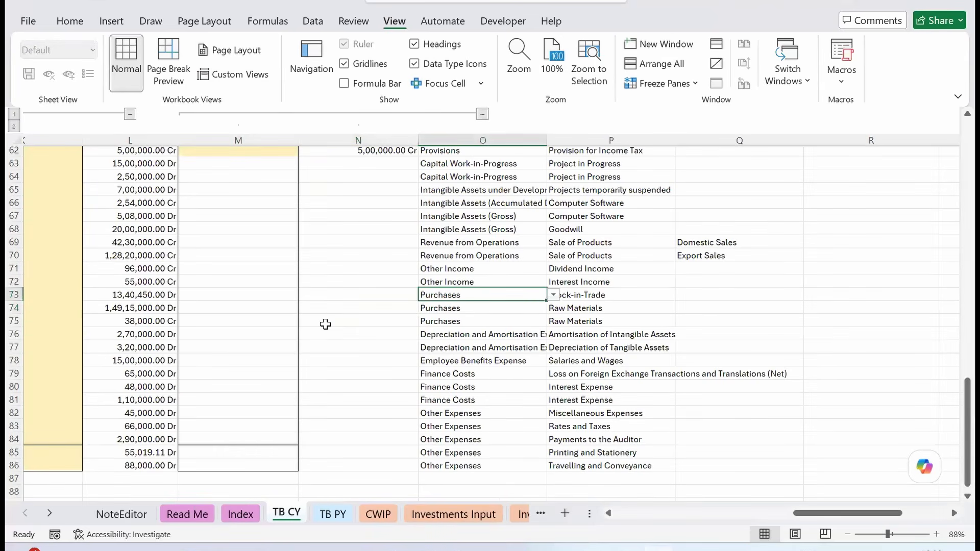
pyautogui.press('Left')
pyautogui.click(553, 295)
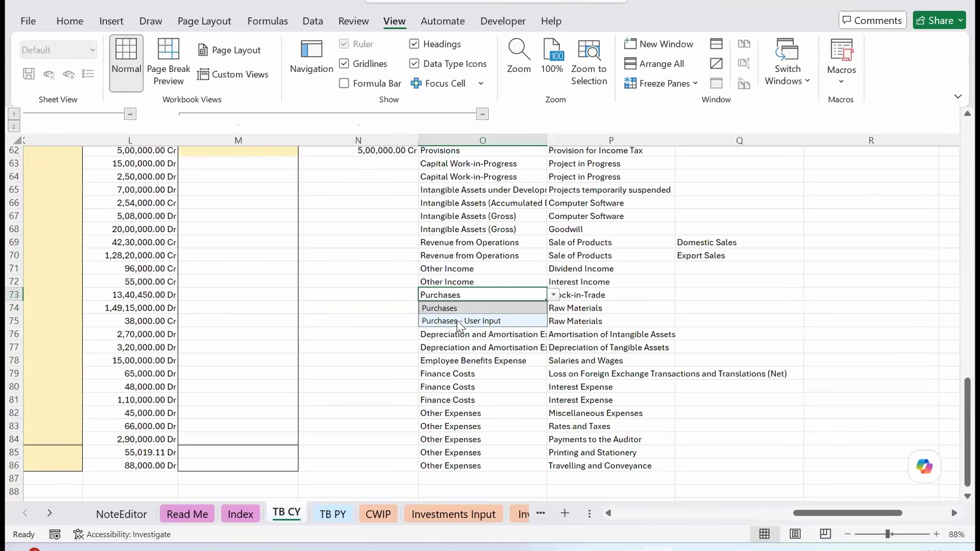
pyautogui.click(459, 321)
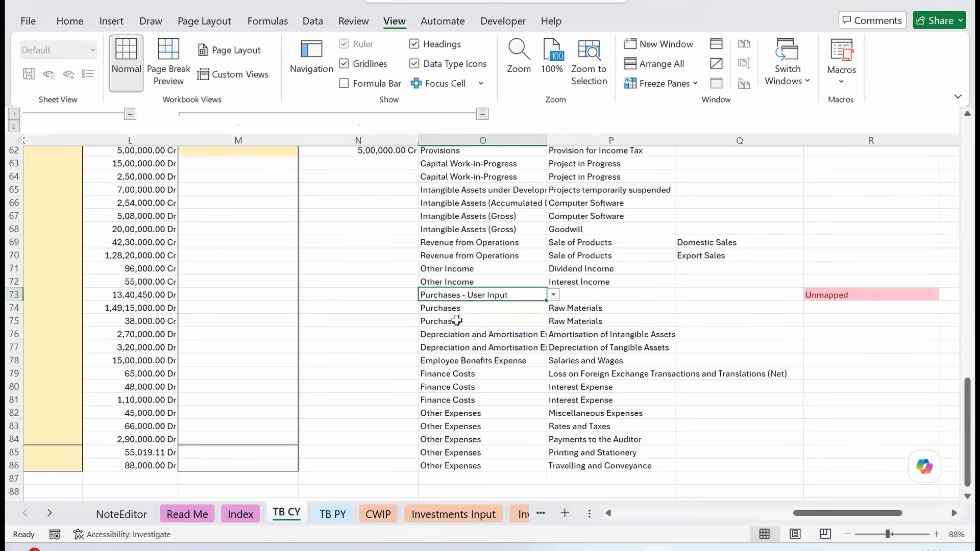
pyautogui.click(593, 293)
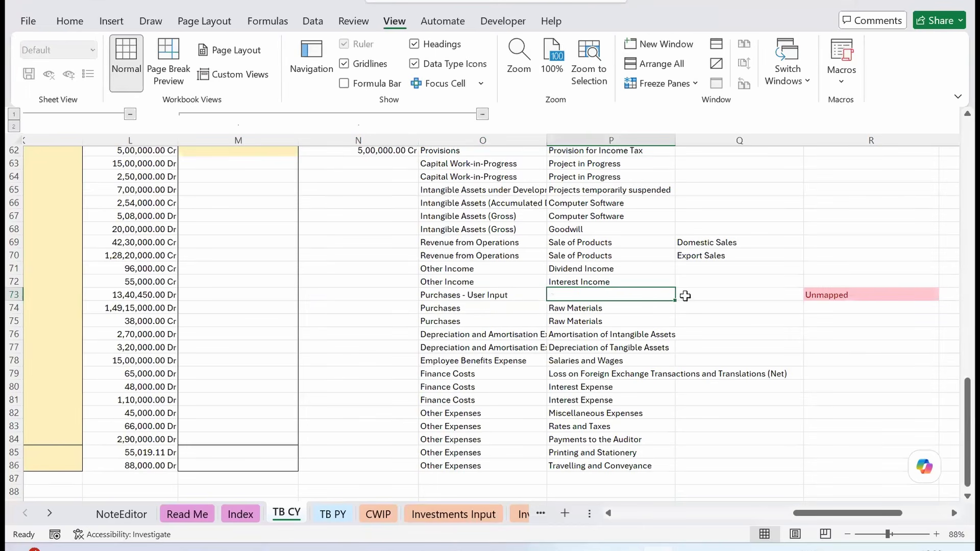
# Step: Reopen the Purchase Input sheet from the index and repopulate it with data from the trial balance
pyautogui.click(244, 520)
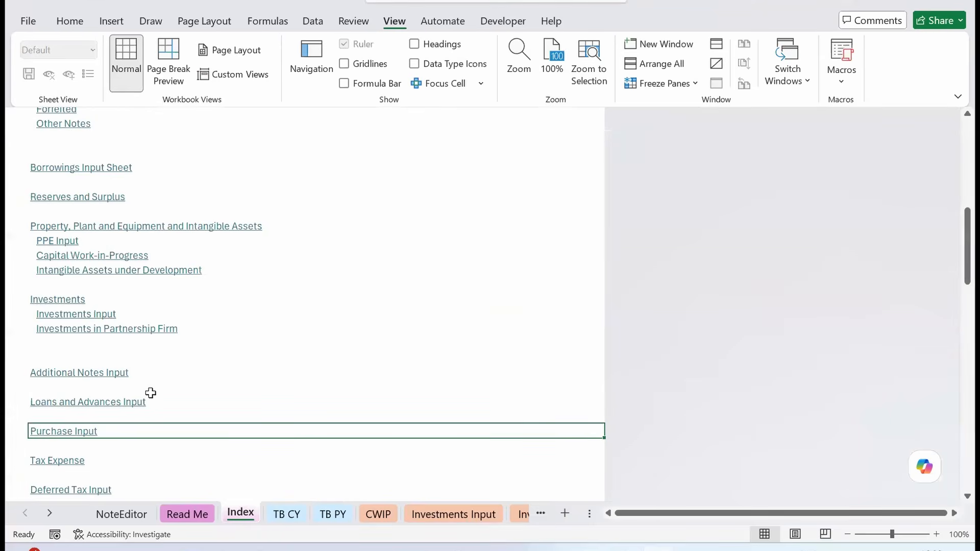
pyautogui.click(76, 431)
pyautogui.click(296, 144)
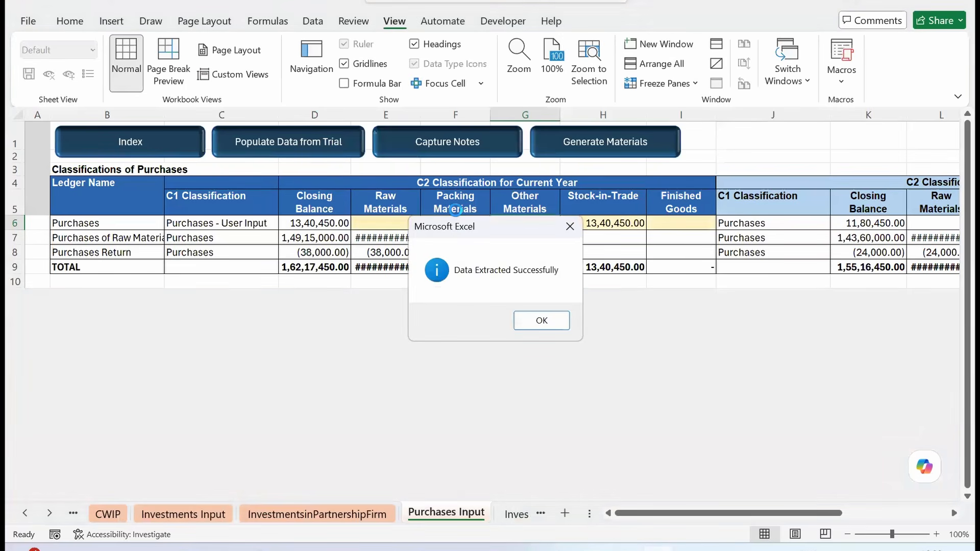
pyautogui.click(555, 320)
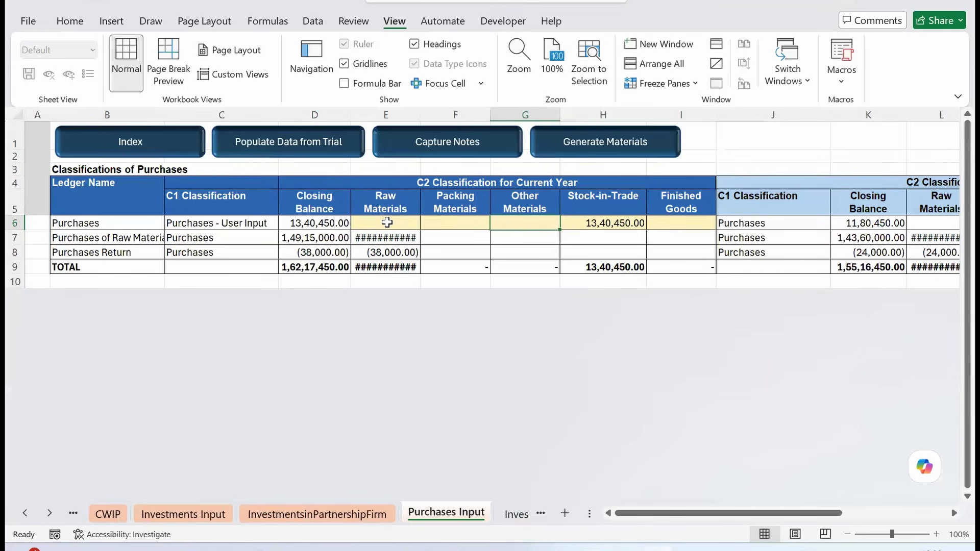
# Step: Examine the Purchases row's input cells across the current-year C2 classifications, from Raw Materials to Finished Goods
pyautogui.click(387, 222)
pyautogui.hotkey('shift', 'Right')
pyautogui.hotkey('shift', 'Right')
pyautogui.hotkey('shift', 'Right')
pyautogui.hotkey('shift', 'Right')
pyautogui.press('Right')
pyautogui.press('Right')
pyautogui.press('Right')
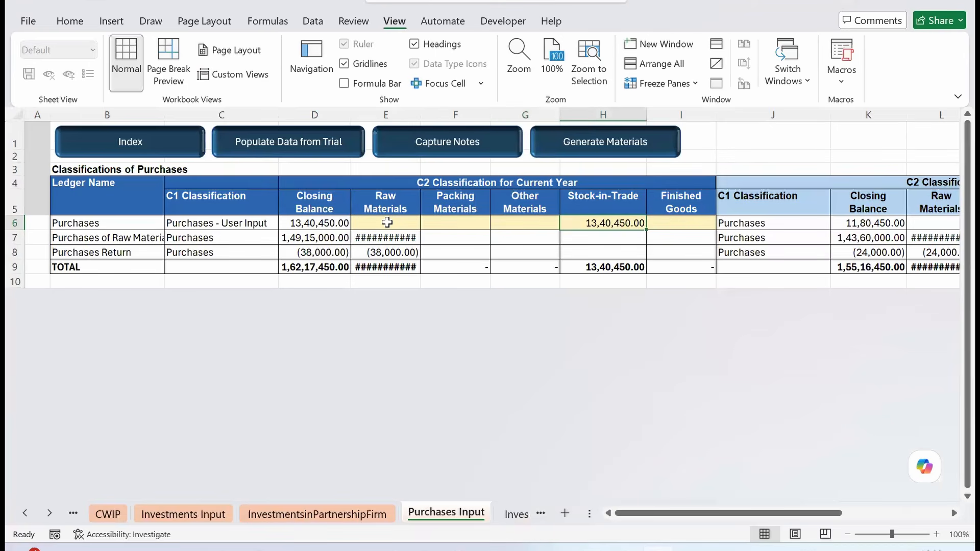
pyautogui.press('Left')
pyautogui.press('Left')
pyautogui.press('Left')
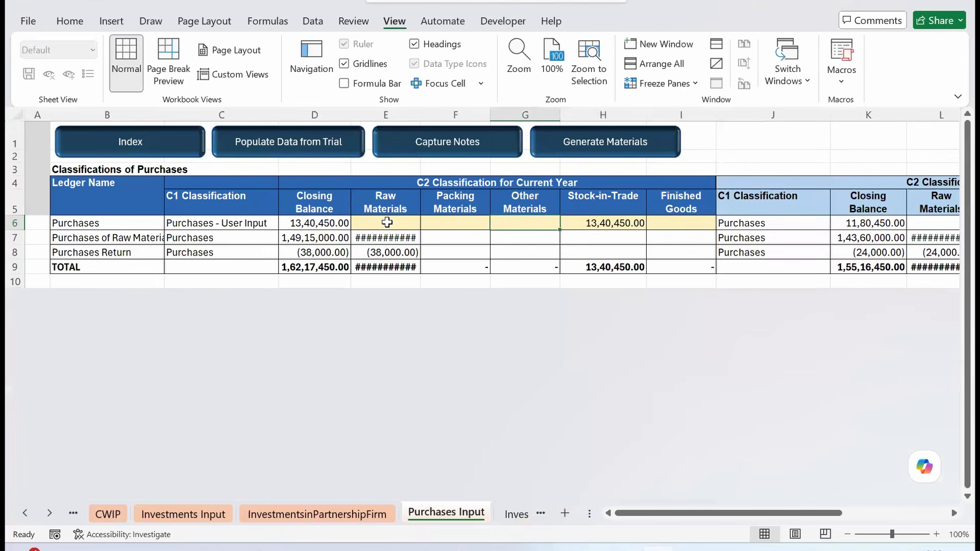
pyautogui.press('Right')
pyautogui.press('Right')
pyautogui.press('Right')
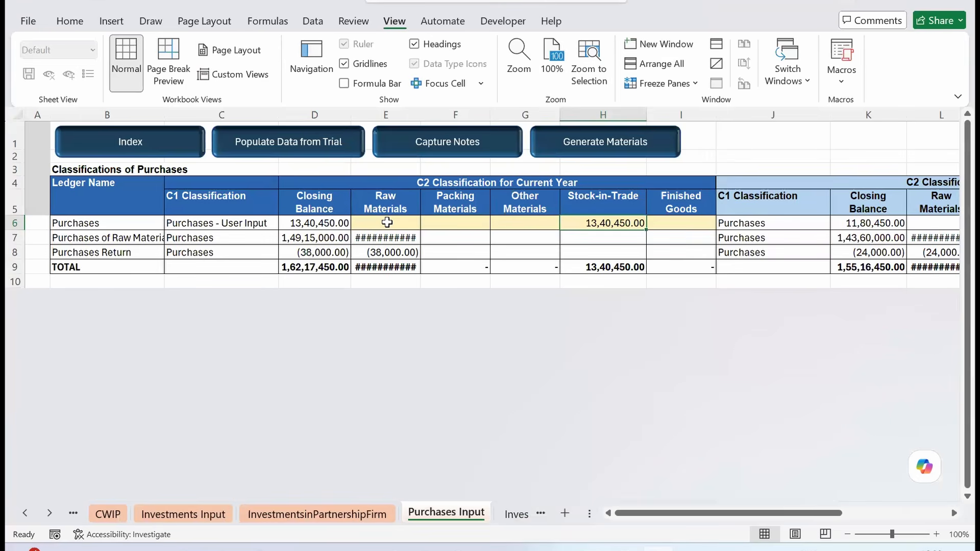
pyautogui.press('Left')
pyautogui.press('Left')
pyautogui.press('Left')
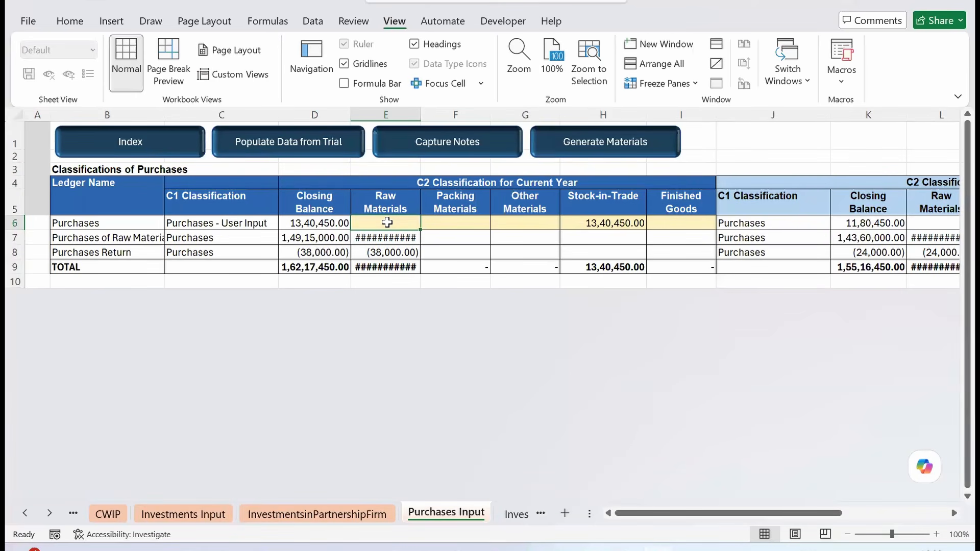
pyautogui.click(525, 223)
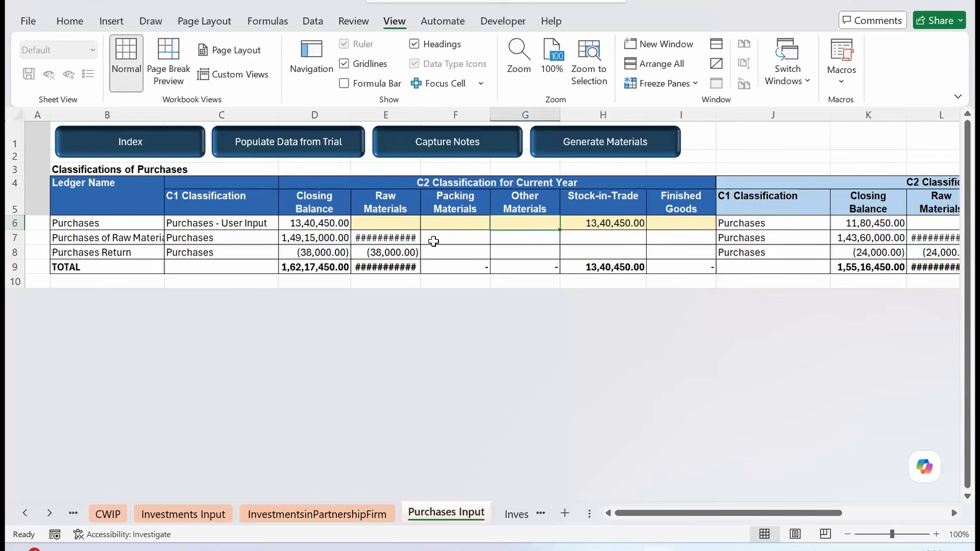
pyautogui.click(396, 224)
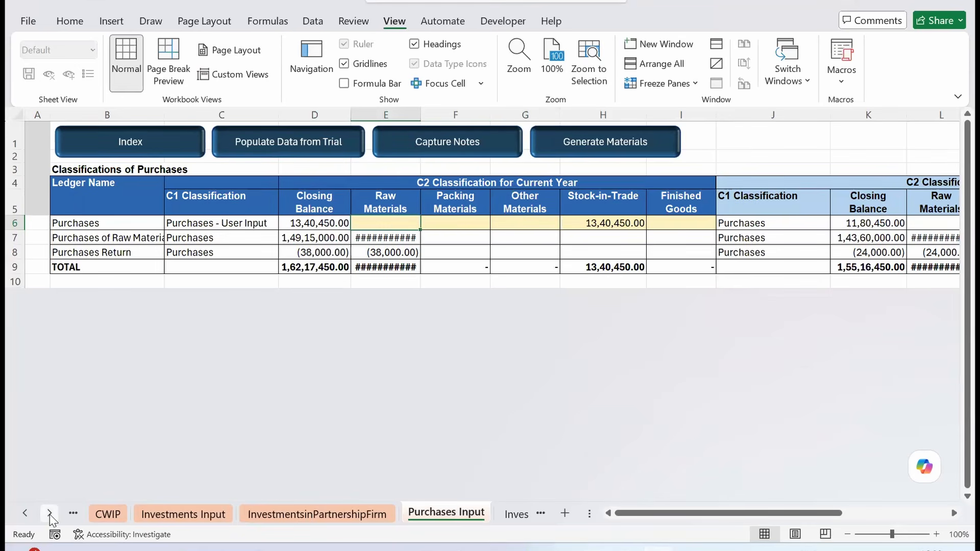
# Step: Return to the Index sheet and go to its heading with the company name and export options
pyautogui.click(31, 513)
pyautogui.click(31, 513)
pyautogui.click(32, 513)
pyautogui.click(32, 514)
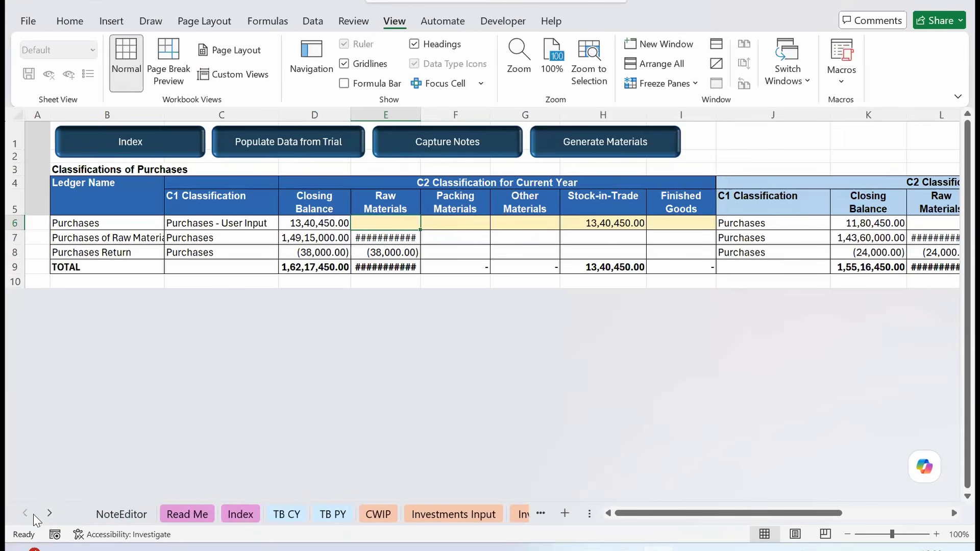
pyautogui.click(475, 222)
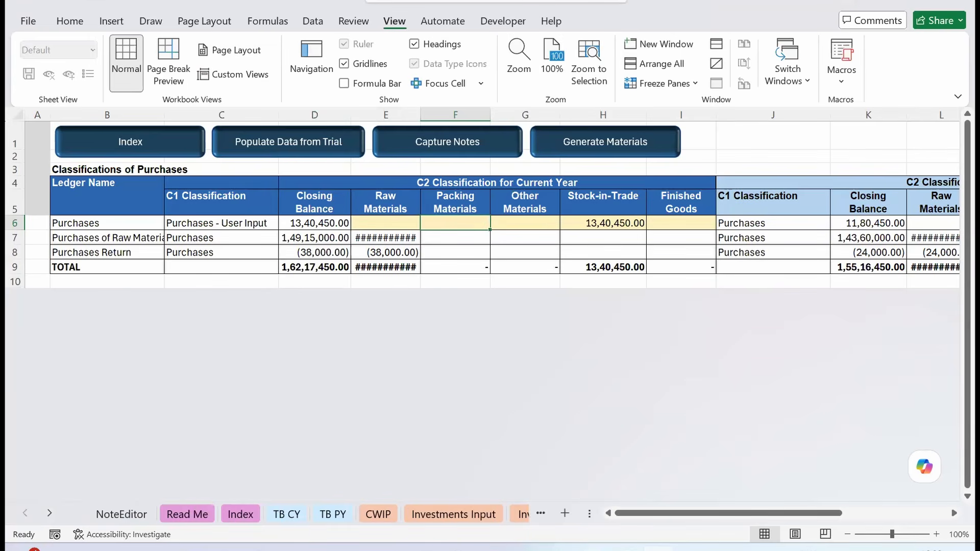
pyautogui.click(49, 513)
pyautogui.click(25, 514)
pyautogui.click(240, 514)
pyautogui.click(408, 354)
pyautogui.scroll(10, 406, 352)
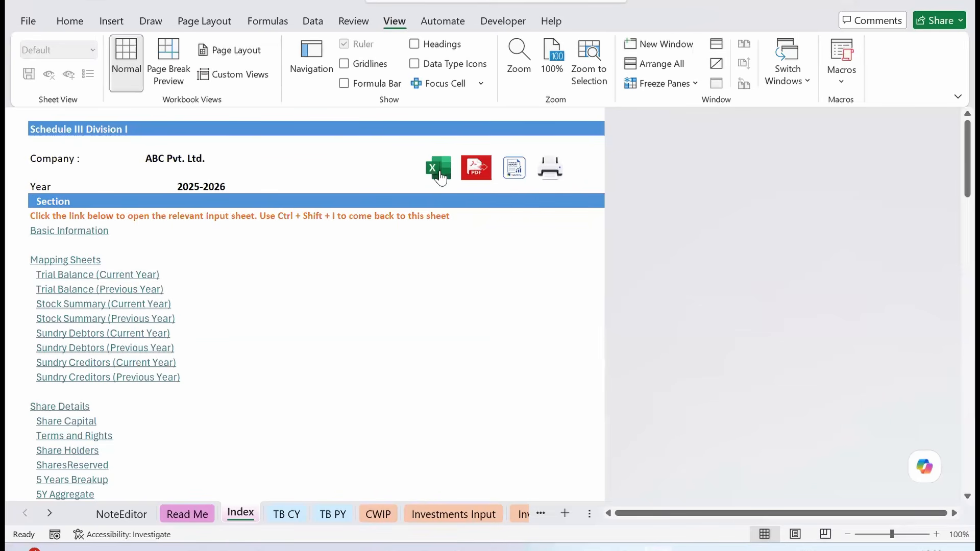
# Step: Export the financial statements to PDF and open the ABC P Ltd Audit folder in File Explorer
pyautogui.click(477, 168)
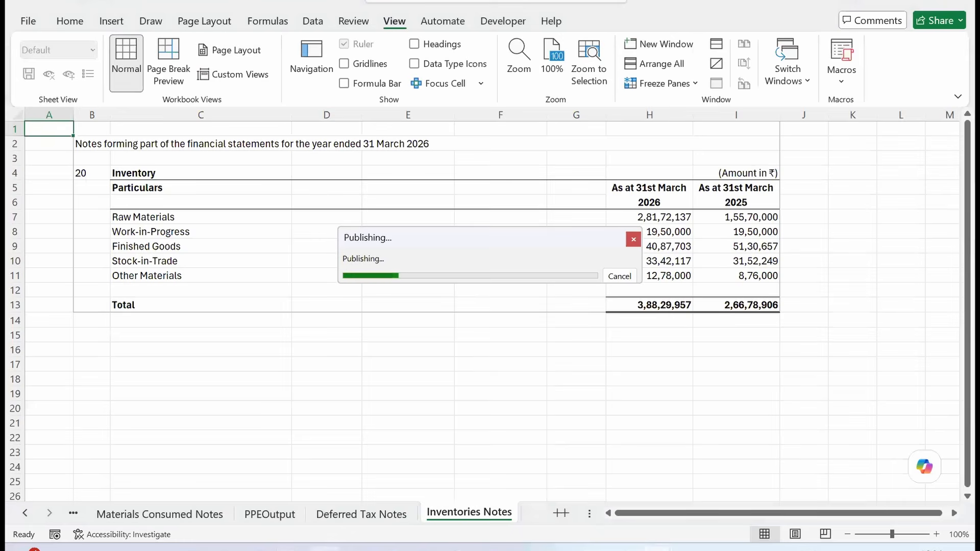
pyautogui.moveTo(324, 549)
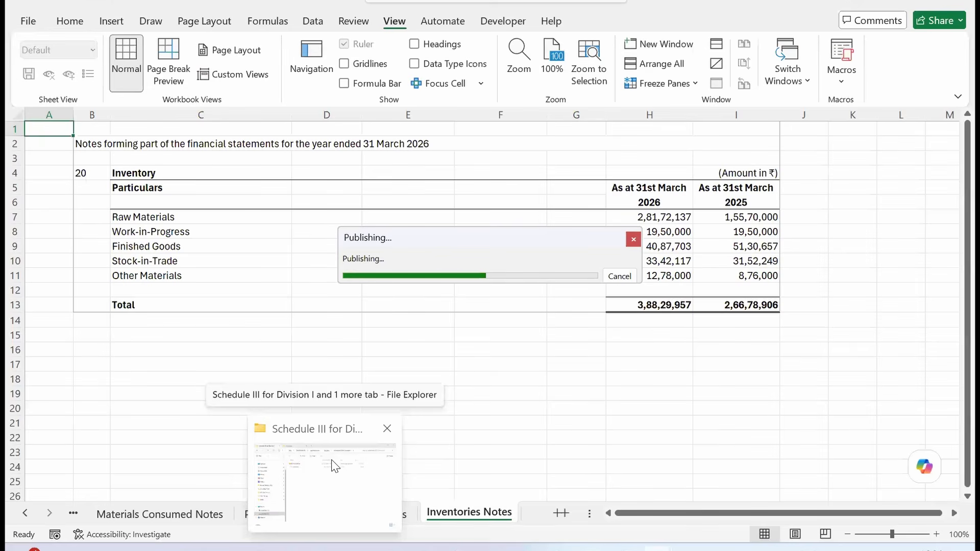
pyautogui.click(335, 466)
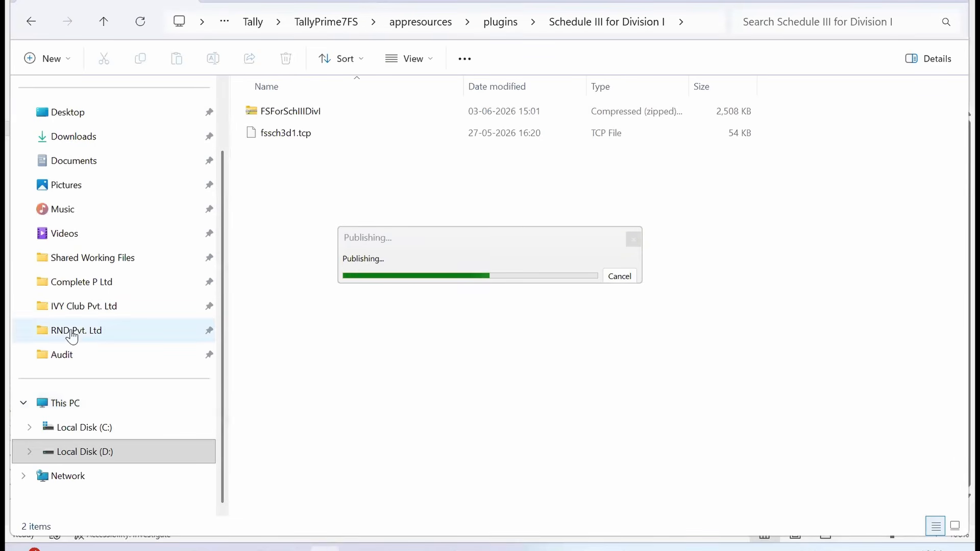
pyautogui.click(72, 357)
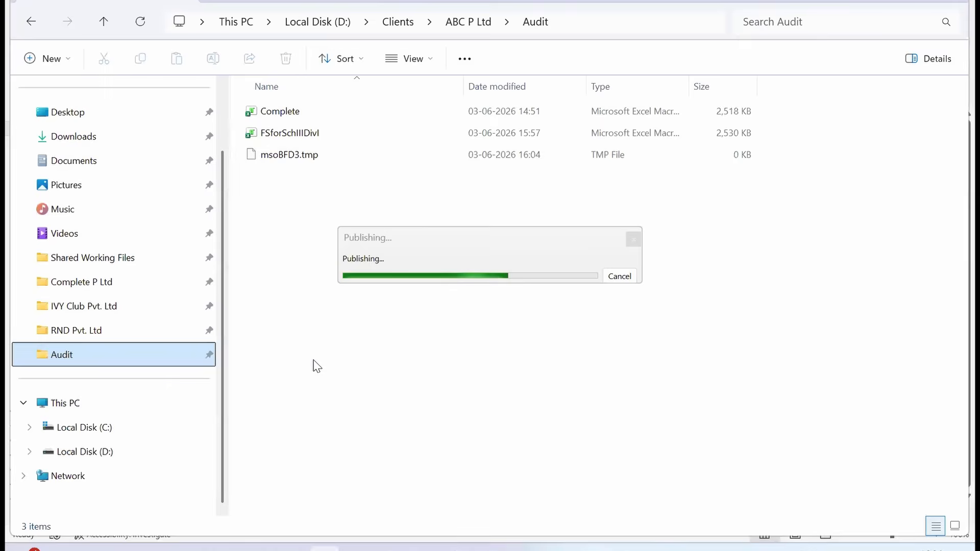
pyautogui.hotkey('alt', 'Tab')
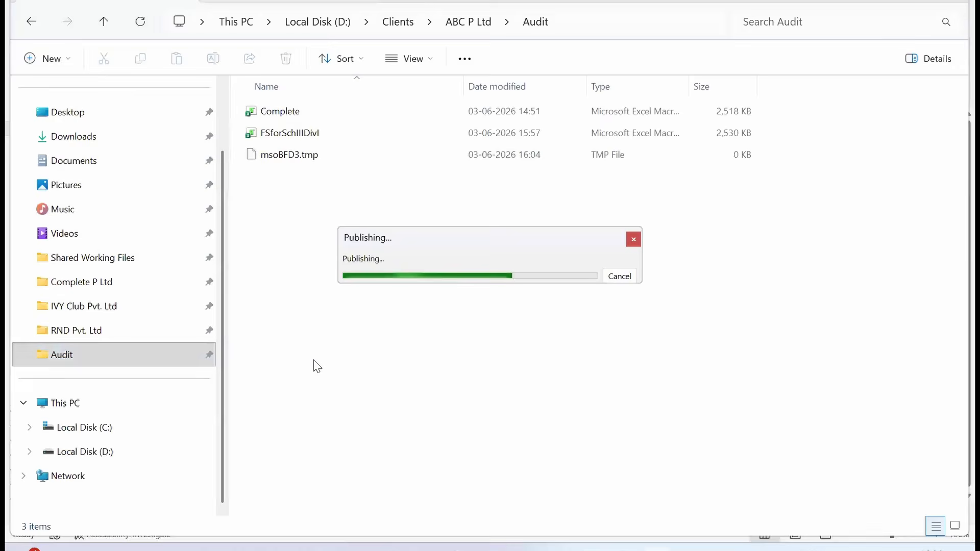
pyautogui.hotkey('alt', 'Tab')
pyautogui.hotkey('alt', 'Tab')
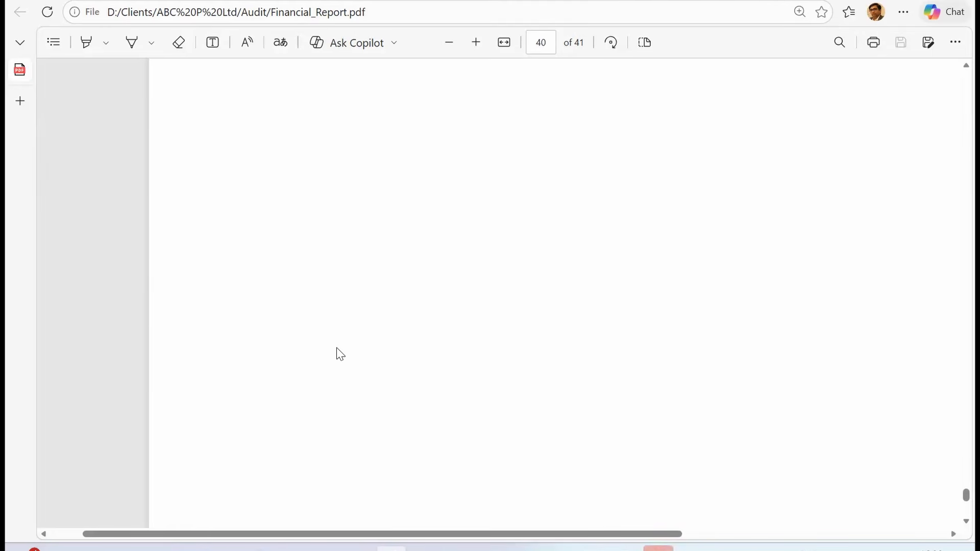
# Step: Look over the end of the generated Financial_Report PDF and return to the workbook's Index sheet, dismissing the message
pyautogui.scroll(10, 413, 254)
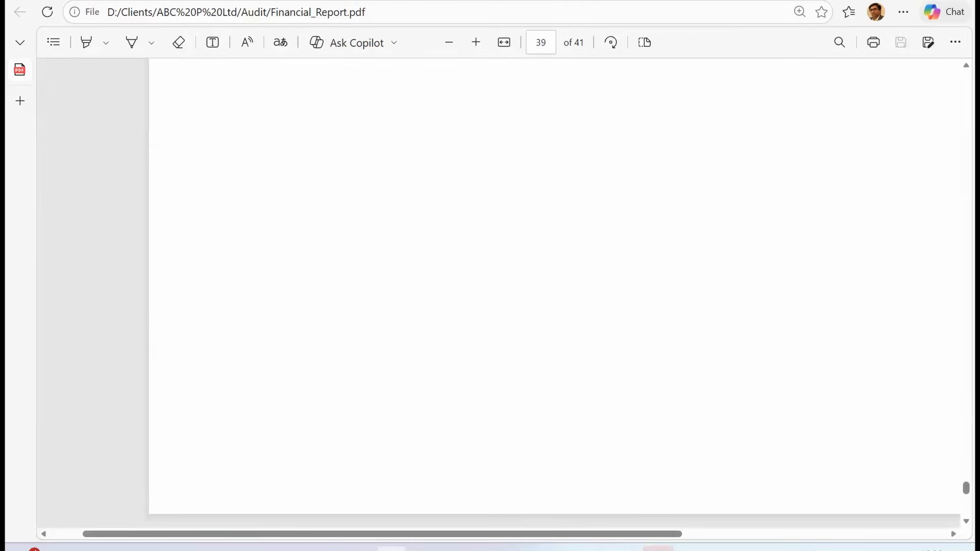
pyautogui.hotkey('alt', 'Tab')
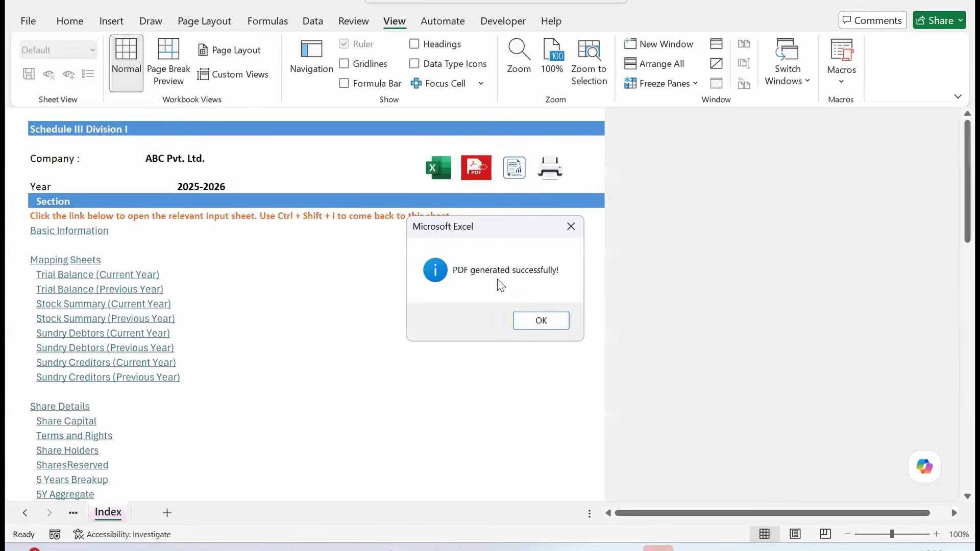
pyautogui.click(538, 322)
pyautogui.click(417, 411)
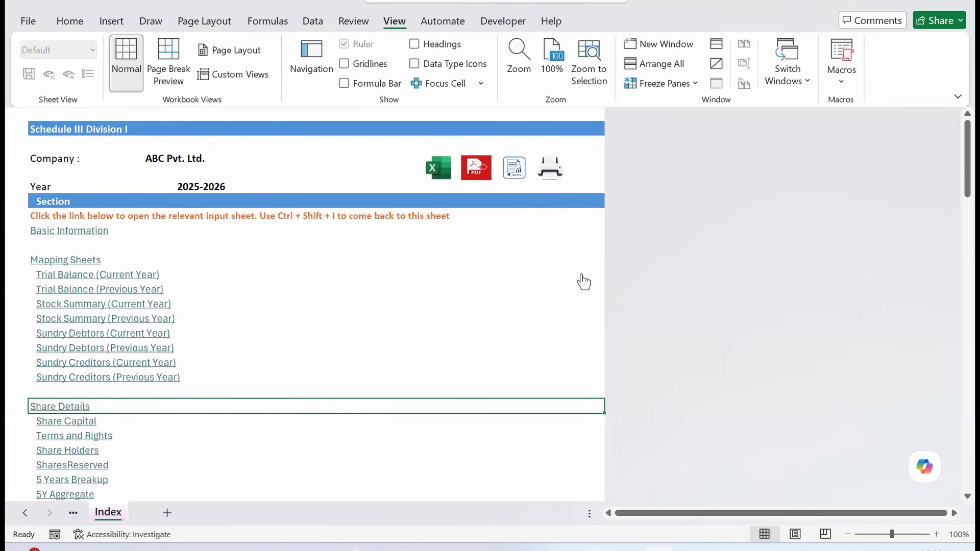
# Step: Export the notes to Excel, saving the workbook as ScheduleIII_Notes in the ABC P Ltd Audit folder with its VB project kept
pyautogui.click(439, 168)
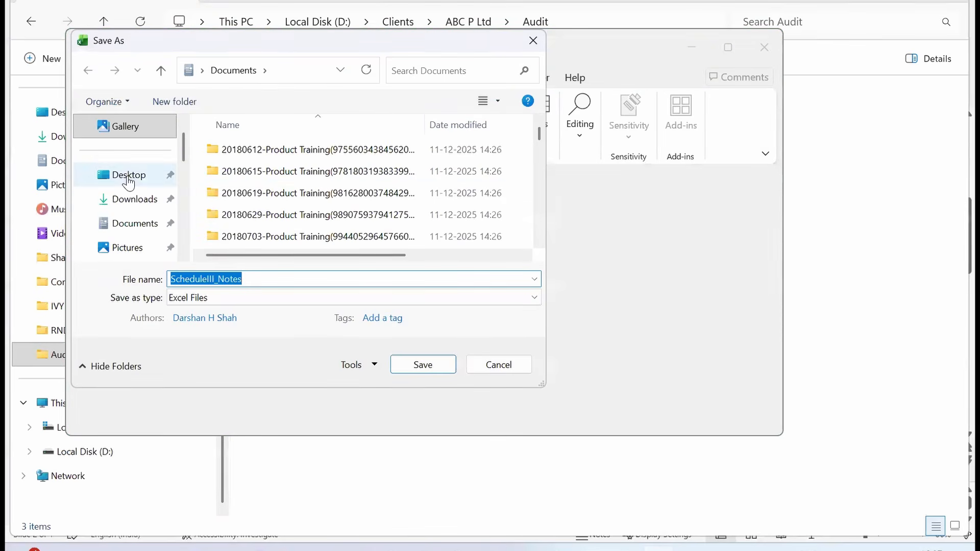
pyautogui.click(185, 228)
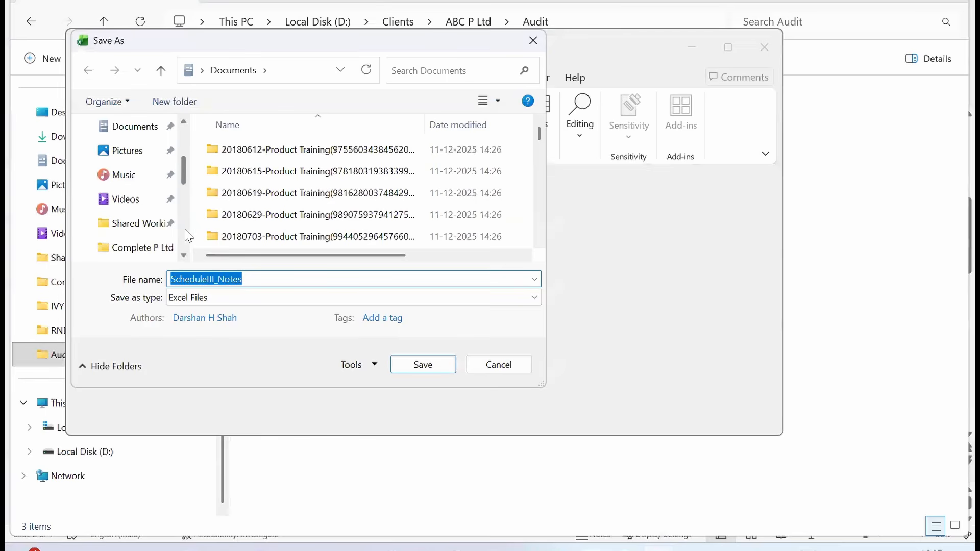
pyautogui.click(146, 252)
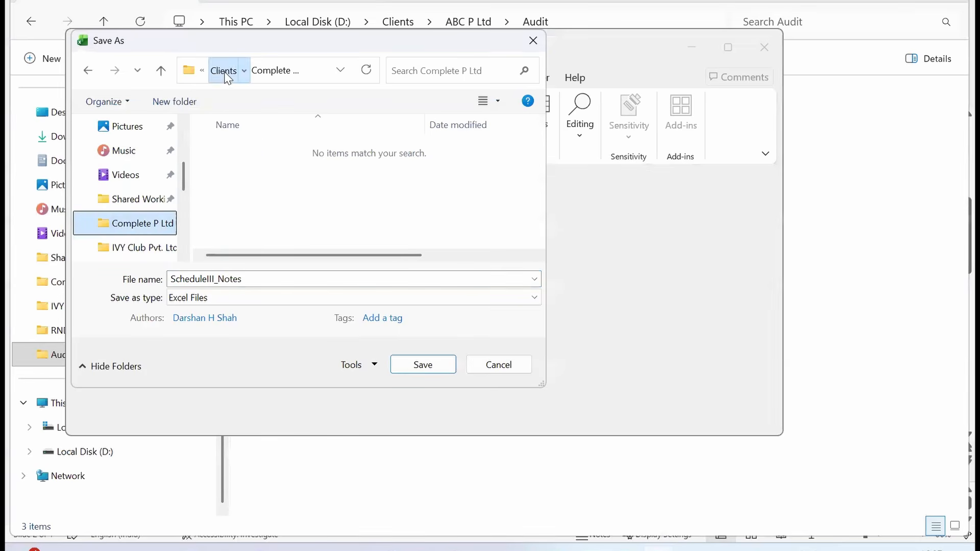
pyautogui.click(225, 69)
pyautogui.doubleClick(232, 153)
pyautogui.click(232, 153)
pyautogui.doubleClick(232, 153)
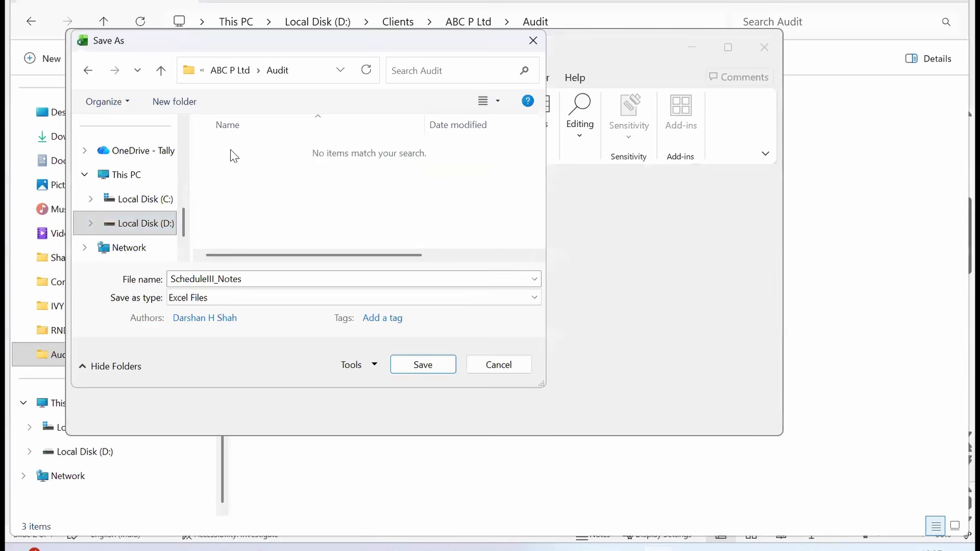
pyautogui.click(417, 364)
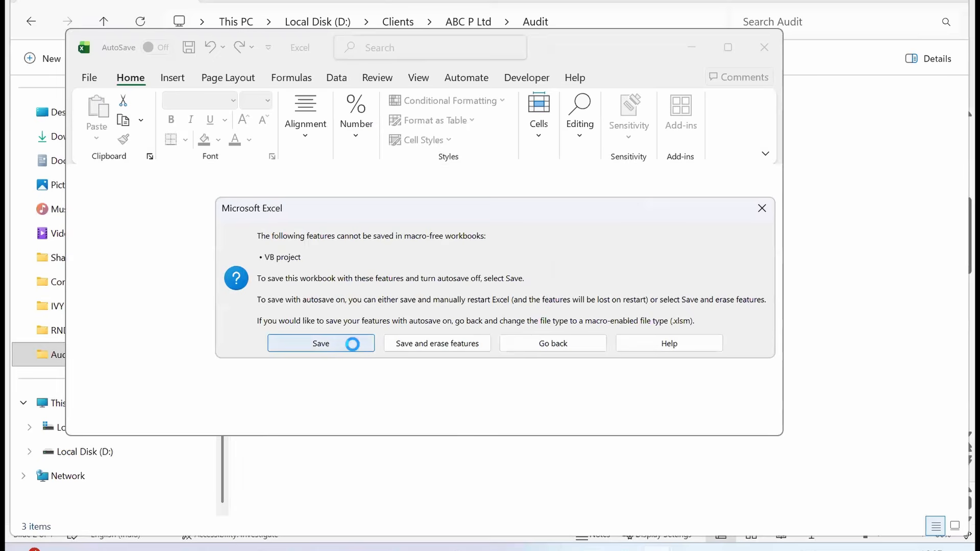
pyautogui.click(538, 319)
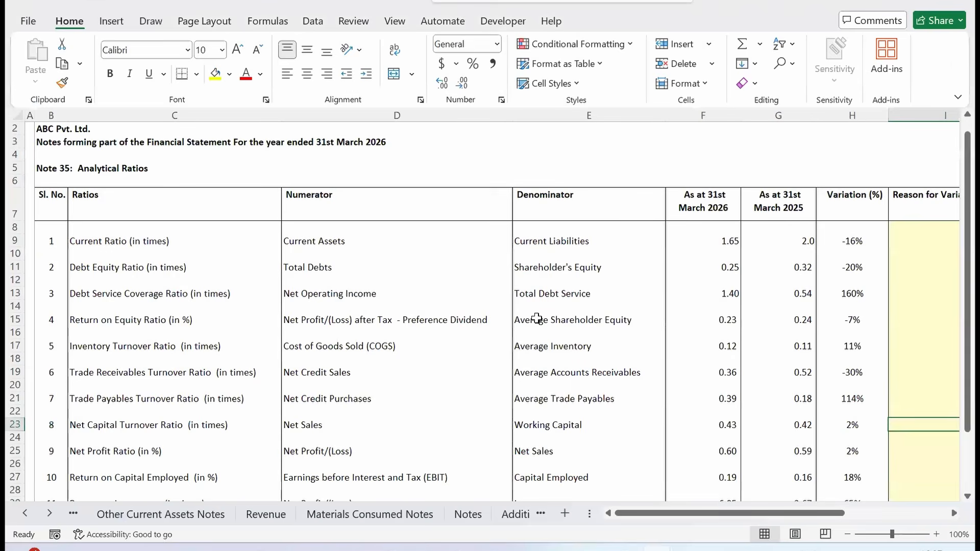
# Step: Examine the ratios listed in Note 35: Analytical Ratios, from Current Ratio to Return on Investment
pyautogui.click(353, 389)
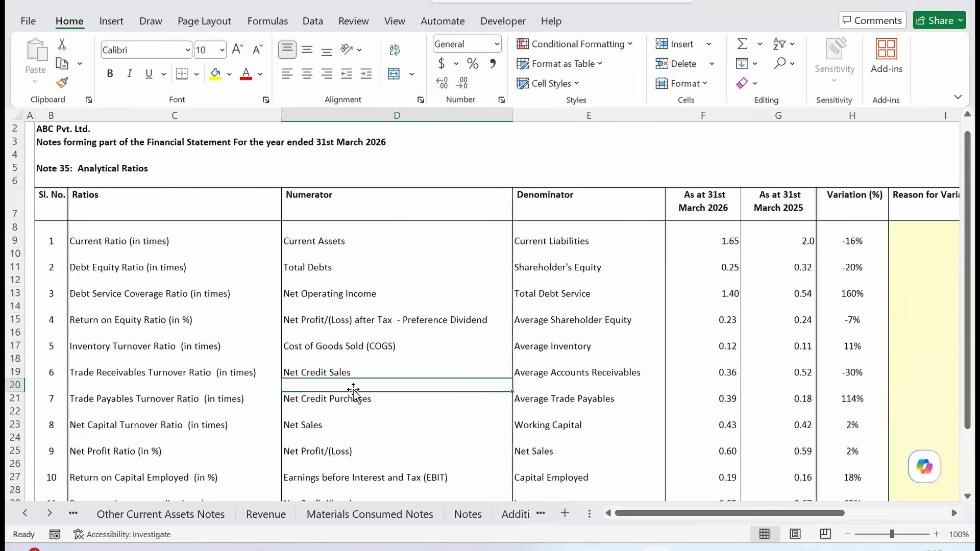
pyautogui.click(170, 362)
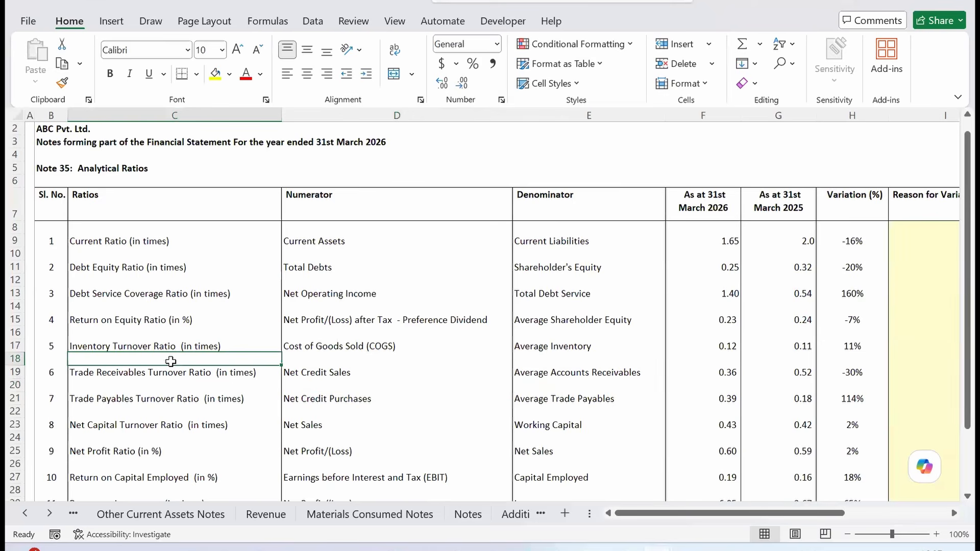
pyautogui.click(169, 268)
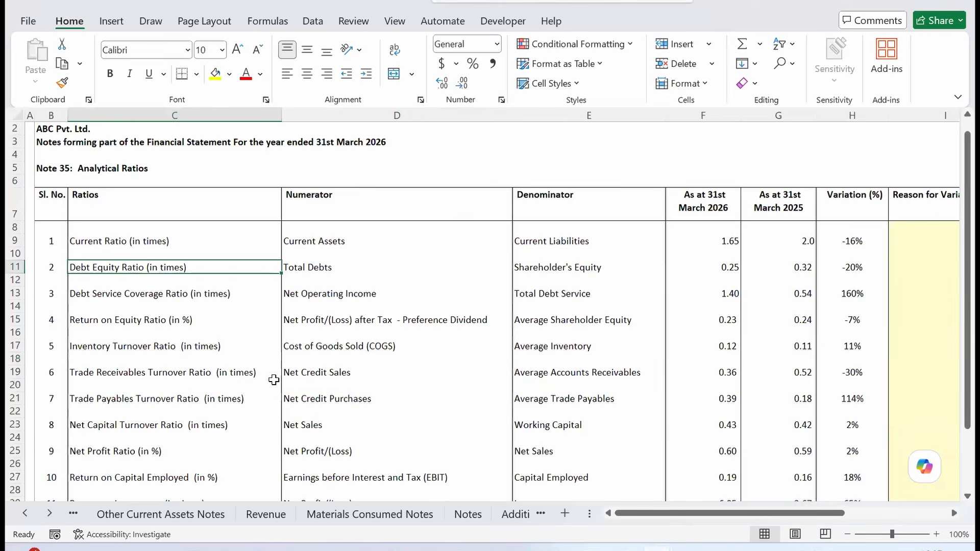
pyautogui.scroll(1, 190, 373)
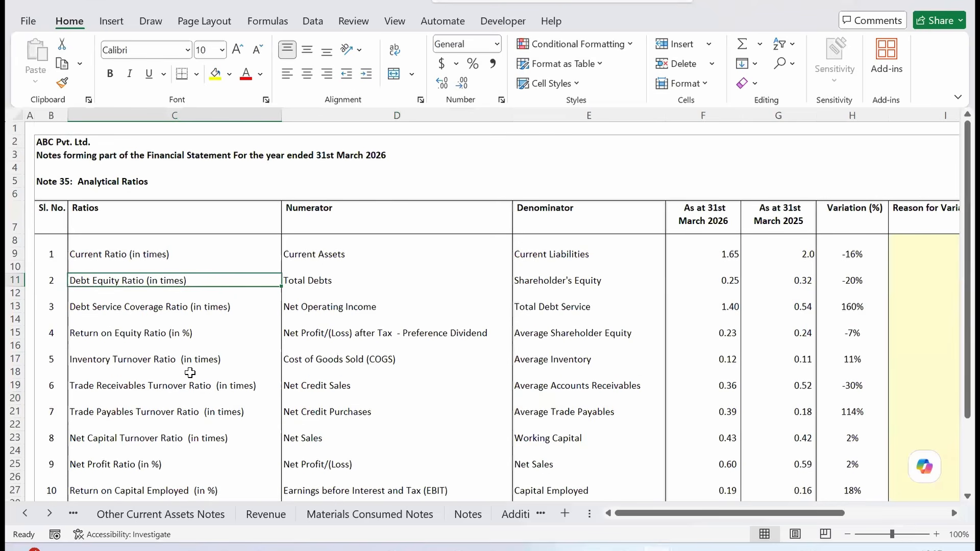
pyautogui.scroll(-4, 190, 372)
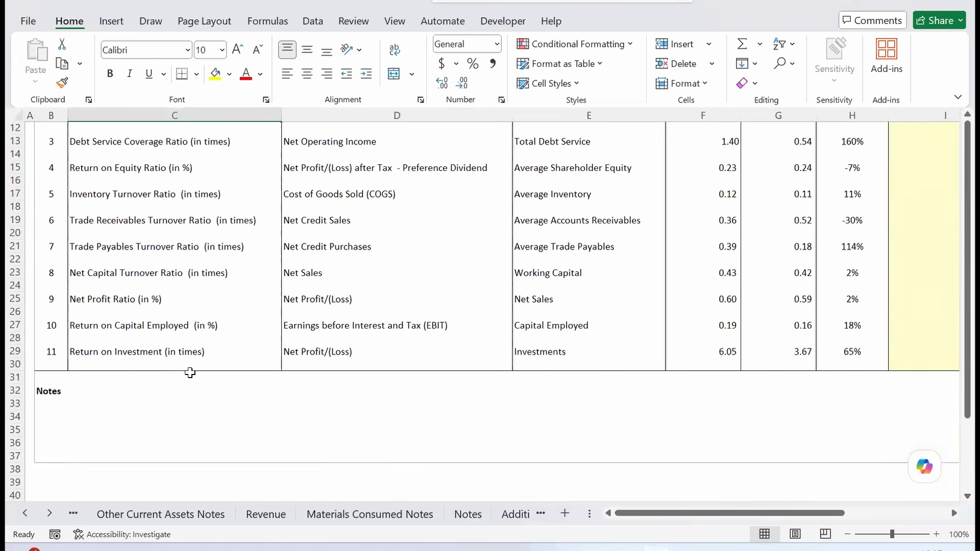
pyautogui.click(125, 351)
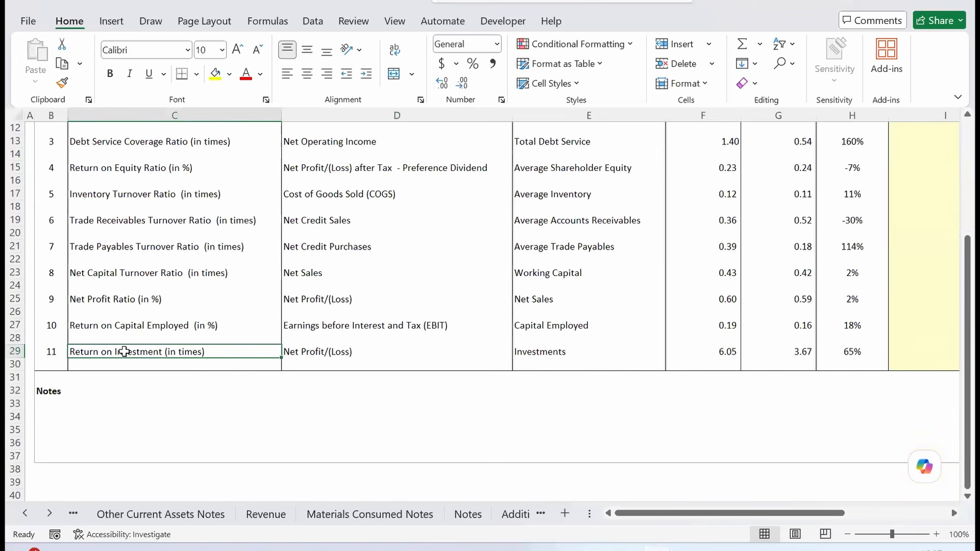
pyautogui.scroll(4, 124, 351)
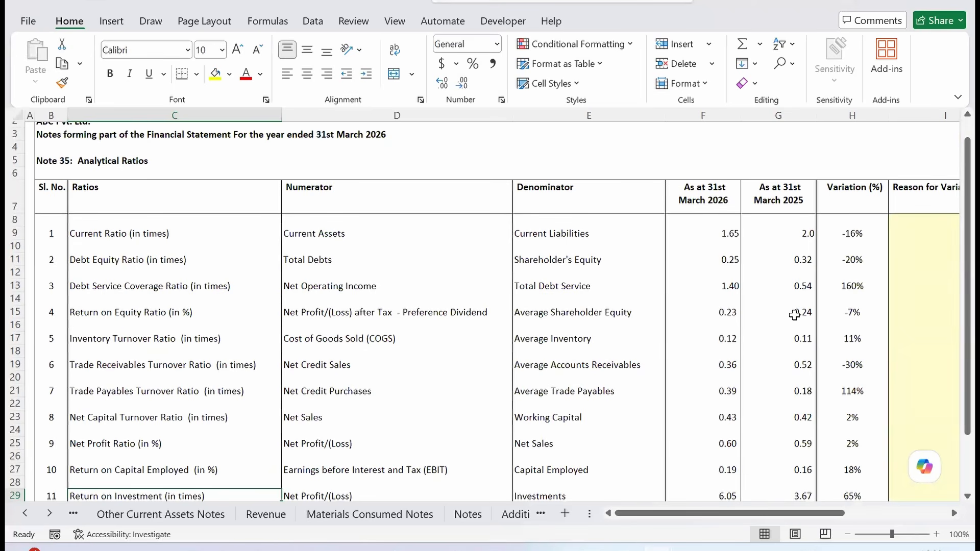
# Step: Inspect the Reason for Variations input cells beside the ratio variations and the Net Credit Purchases numerator
pyautogui.hscroll(2, 761, 315)
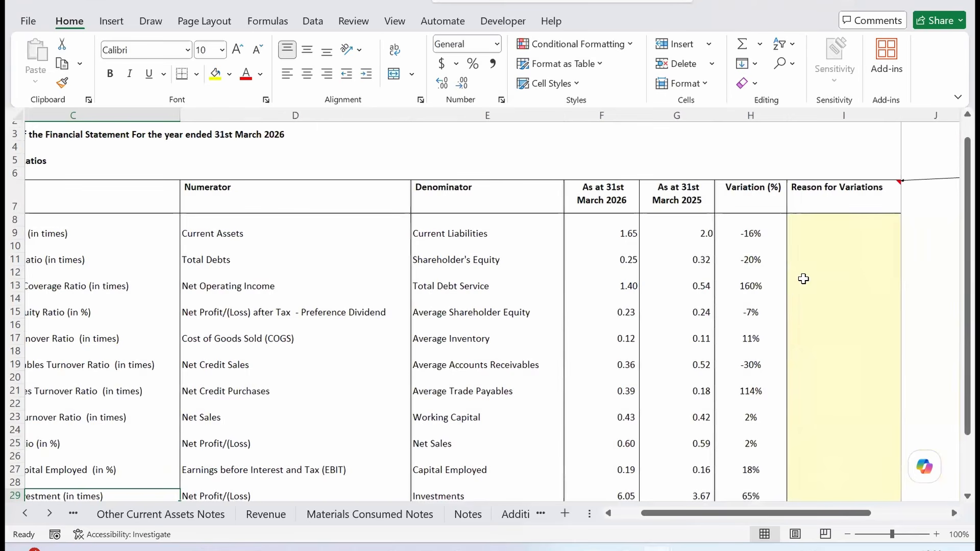
pyautogui.click(805, 219)
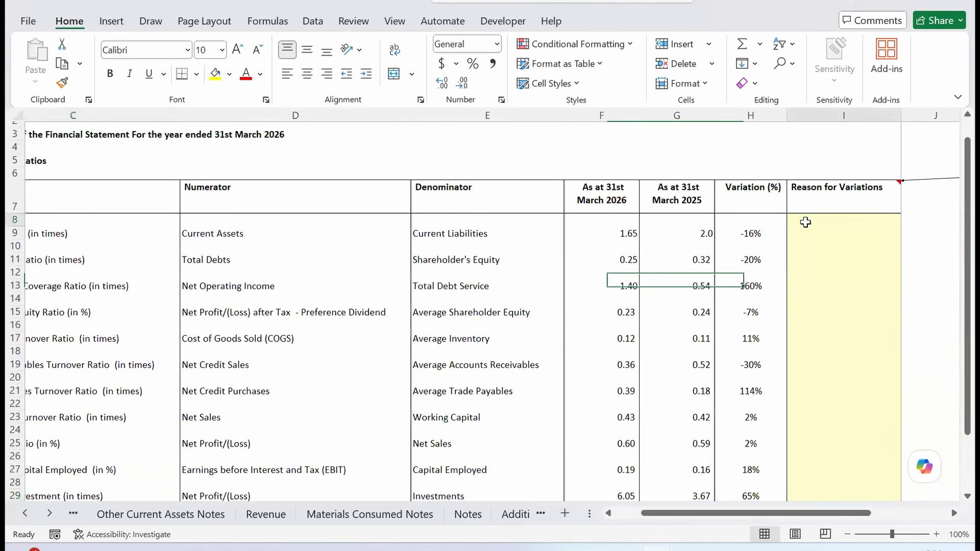
pyautogui.click(816, 280)
pyautogui.click(831, 376)
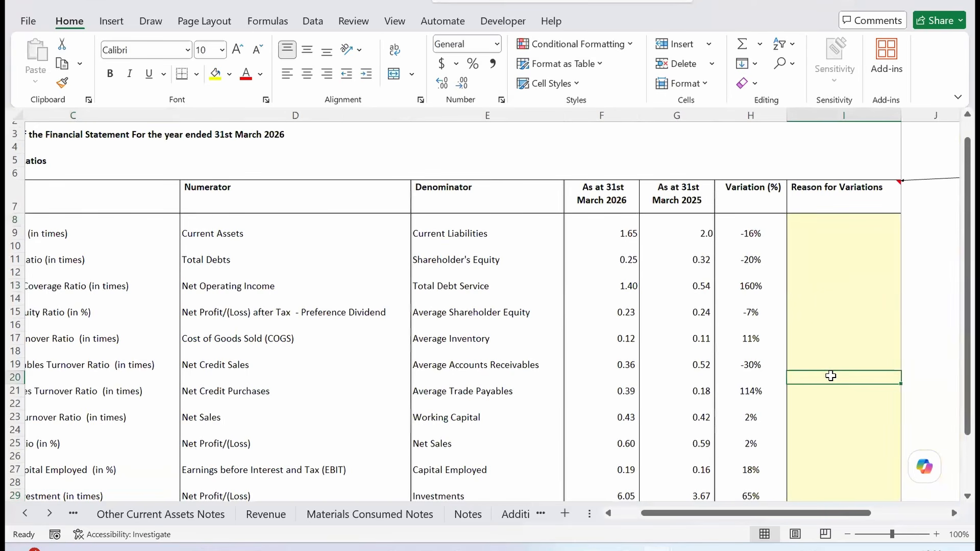
pyautogui.click(829, 442)
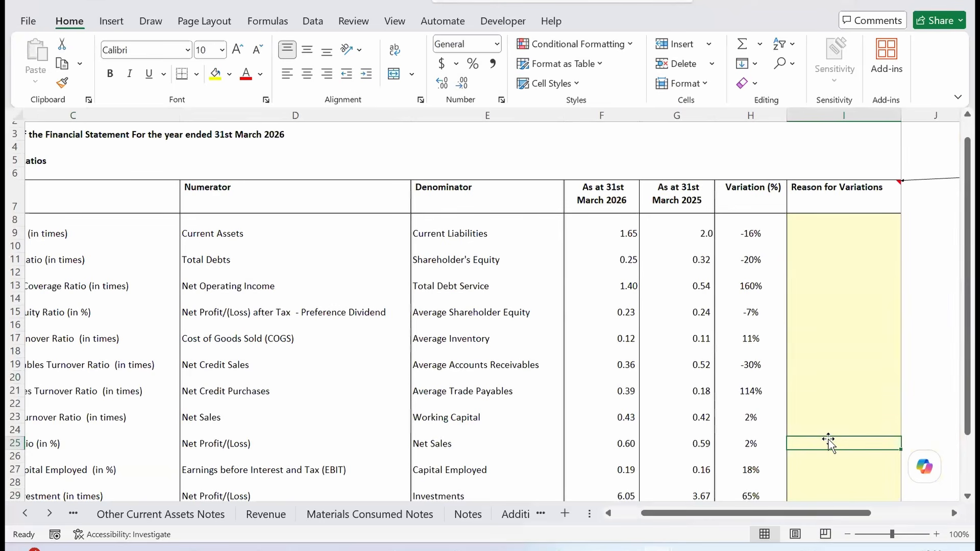
pyautogui.click(264, 397)
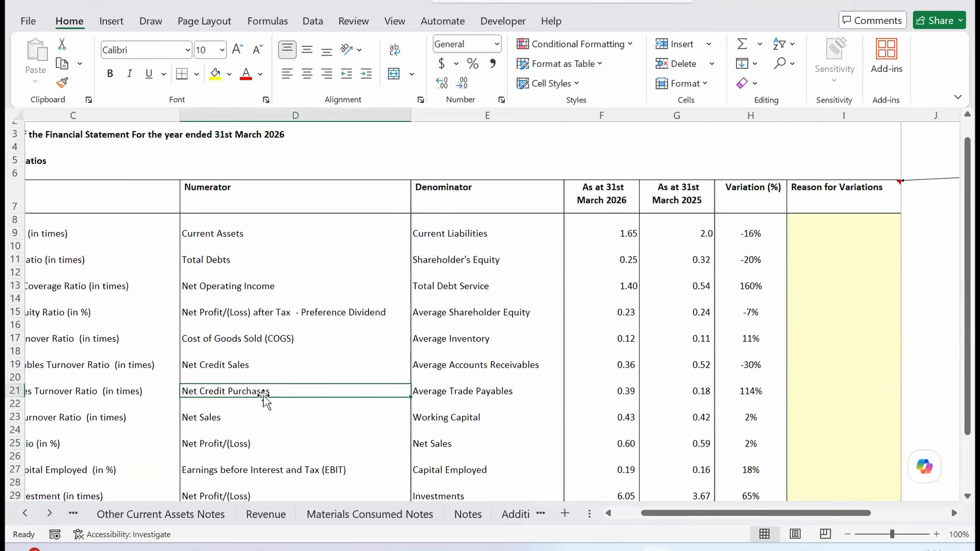
# Step: Go back to the first sheets of the exported notes workbook and open the Reserves_Surplus_OutPut sheet
pyautogui.hscroll(-3, 264, 397)
pyautogui.scroll(1, 264, 397)
pyautogui.click(24, 515)
pyautogui.click(25, 513)
pyautogui.click(24, 513)
pyautogui.click(24, 513)
pyautogui.click(25, 513)
pyautogui.click(24, 513)
pyautogui.click(25, 513)
pyautogui.click(25, 513)
pyautogui.click(24, 514)
pyautogui.click(24, 515)
pyautogui.click(24, 514)
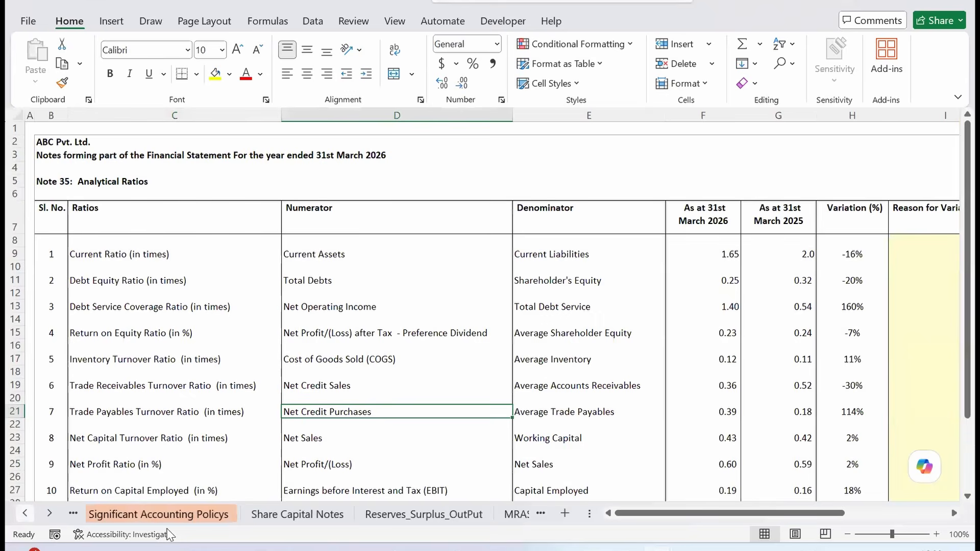
pyautogui.click(453, 511)
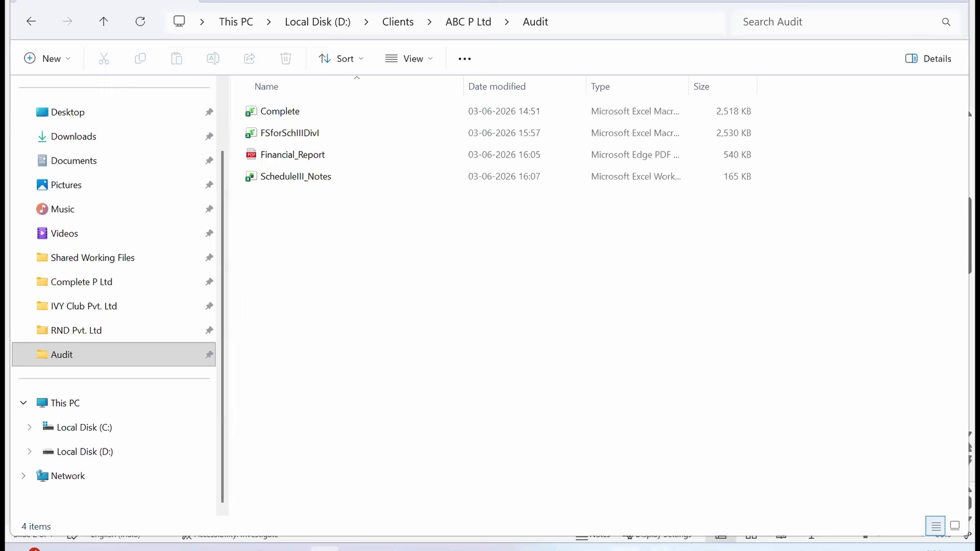
# Step: Read through the share capital notes and the Reserves and Surplus note in the Financial_Report_Webinar 1 PDF
pyautogui.moveTo(673, 548)
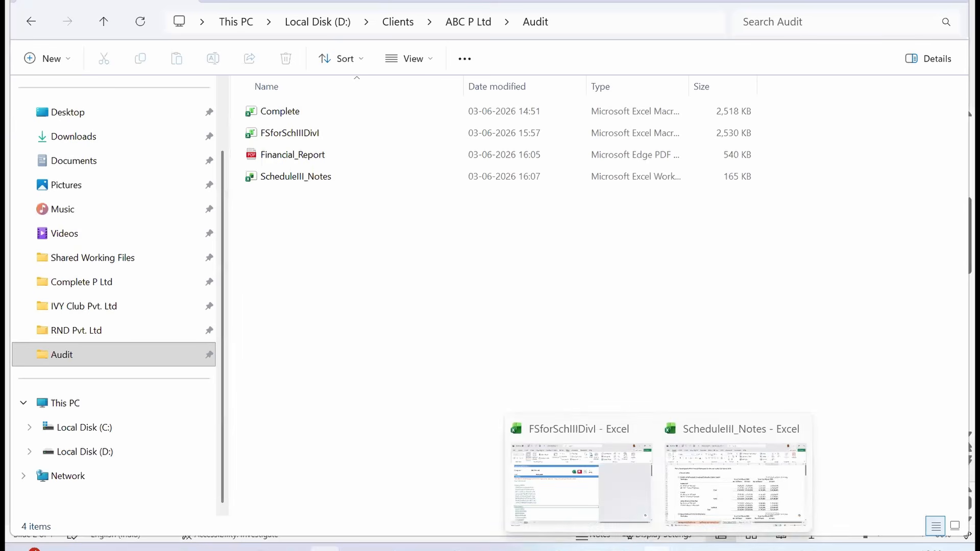
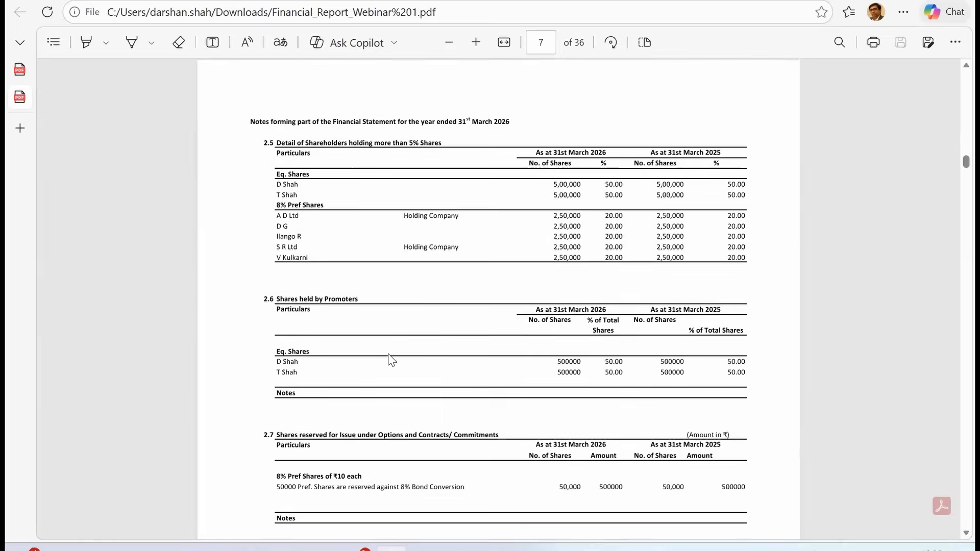
pyautogui.scroll(-12, 392, 360)
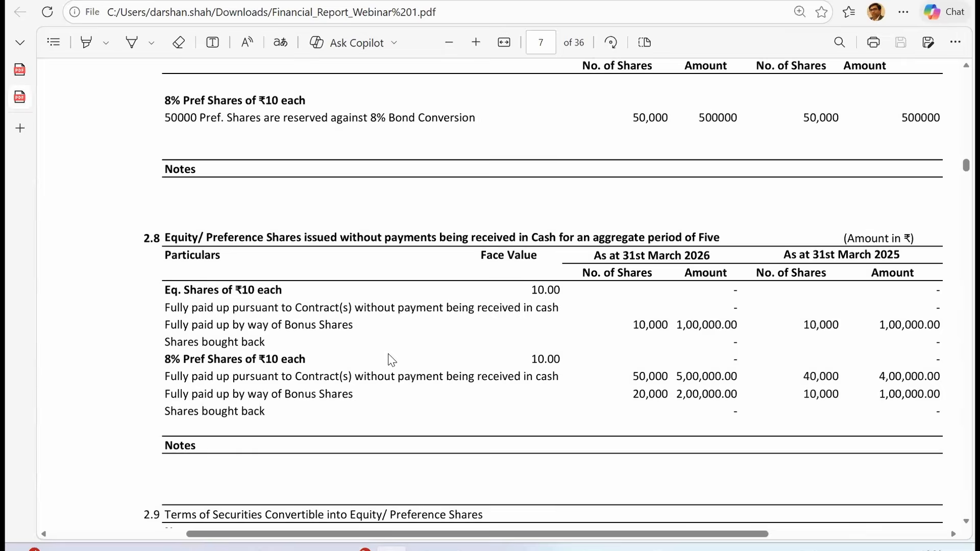
pyautogui.scroll(-9, 392, 360)
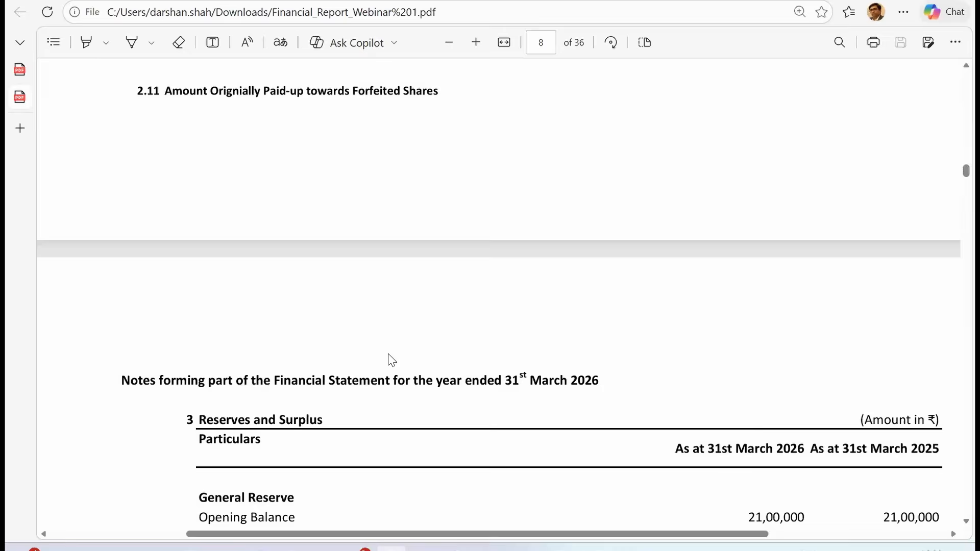
pyautogui.hscroll(3, 392, 360)
pyautogui.hscroll(-2, 392, 360)
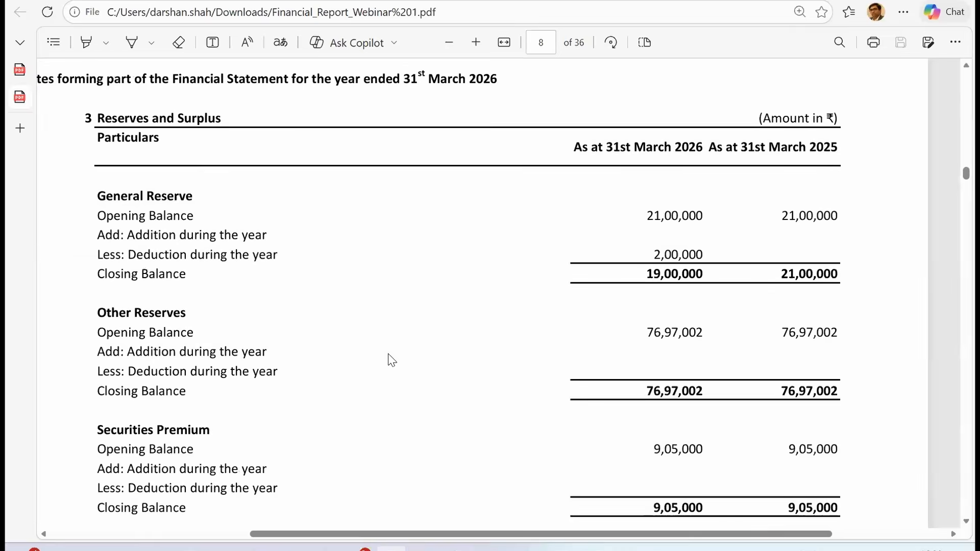
pyautogui.scroll(-12, 392, 360)
pyautogui.scroll(-10, 392, 360)
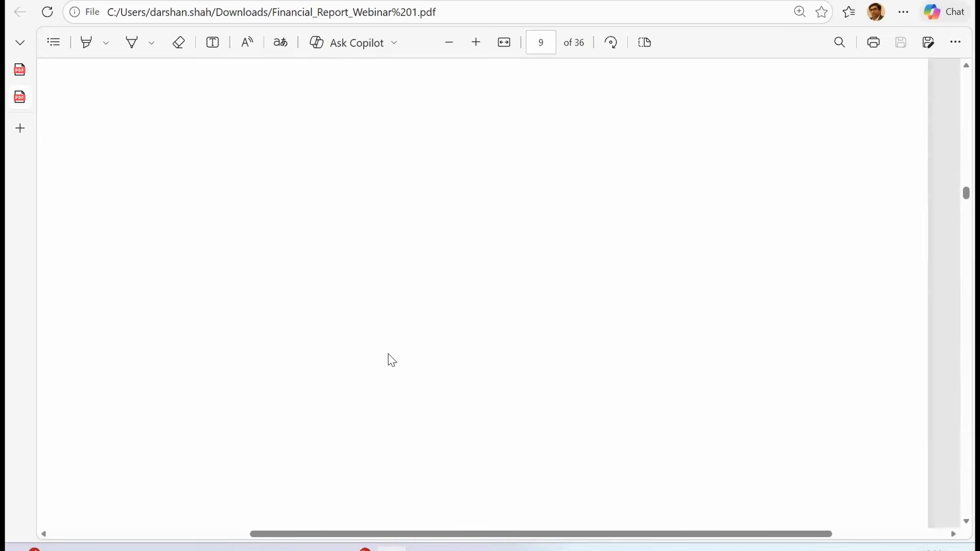
# Step: Read the Long-term Borrowings note and its security details on page 10 of the Financial_Report_Webinar 1 PDF
pyautogui.scroll(3, 392, 359)
pyautogui.scroll(5, 392, 359)
pyautogui.hscroll(-3, 392, 360)
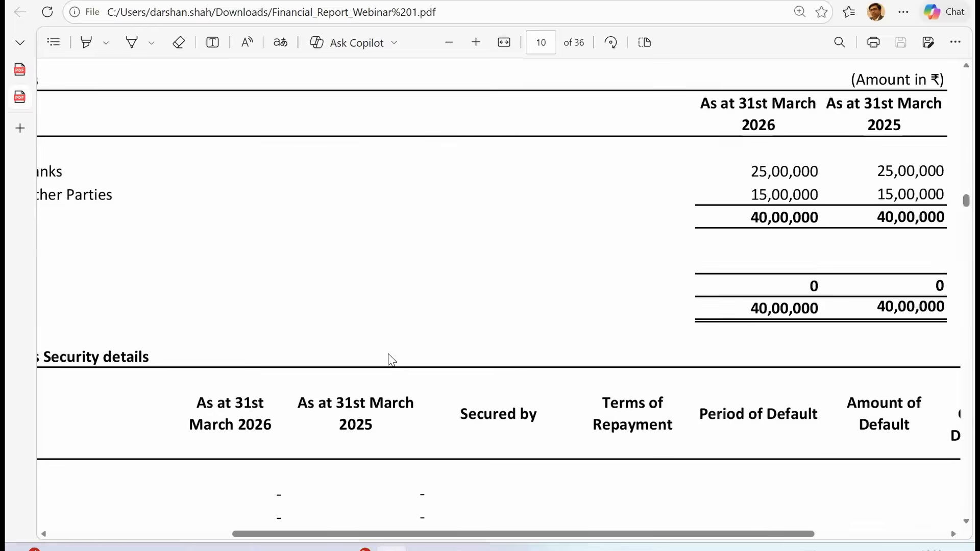
pyautogui.keyDown('ctrl'); pyautogui.scroll(-3, 392, 360); pyautogui.keyUp('ctrl')
pyautogui.scroll(-3, 392, 360)
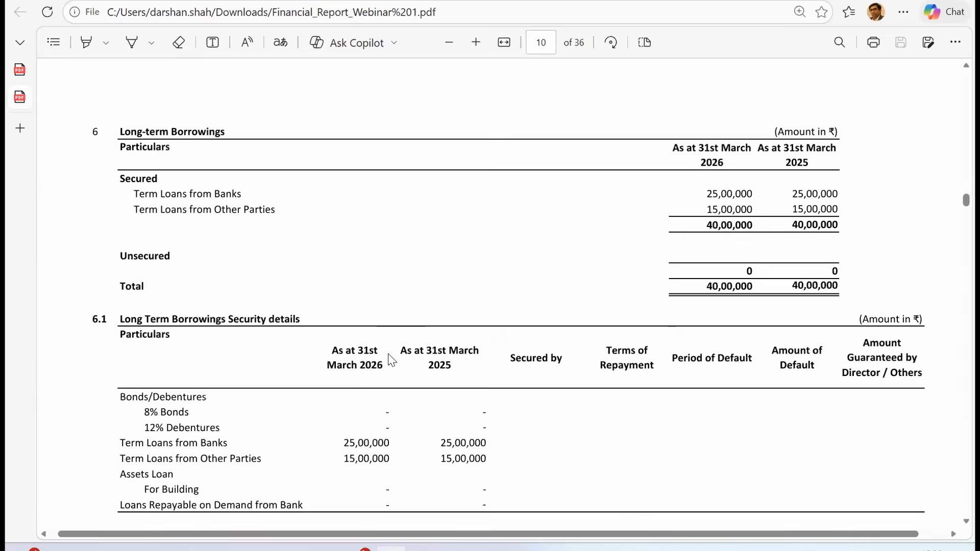
pyautogui.scroll(-15, 392, 360)
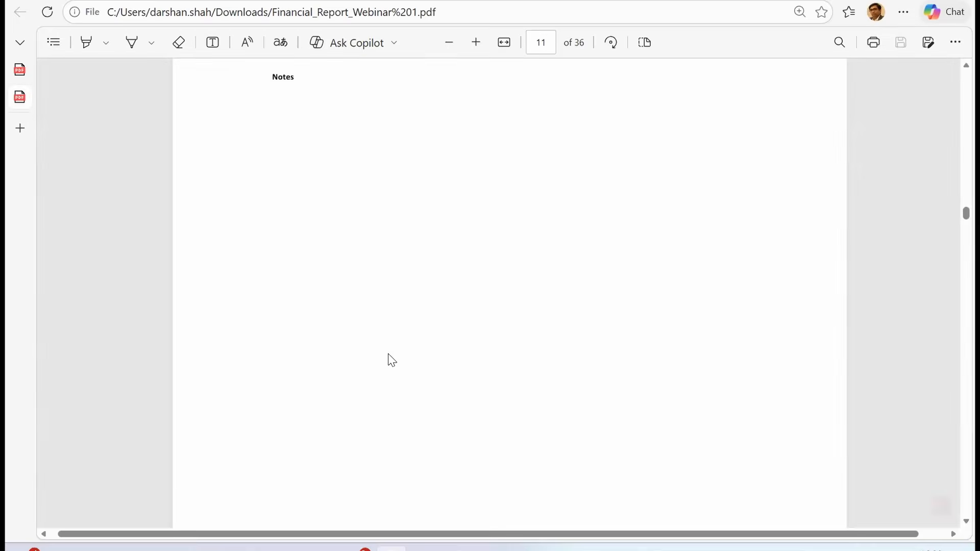
# Step: Check the current- and previous-year outstanding dues ageing tables across pages 12 and 13 of the PDF
pyautogui.scroll(-2, 391, 360)
pyautogui.scroll(2, 391, 360)
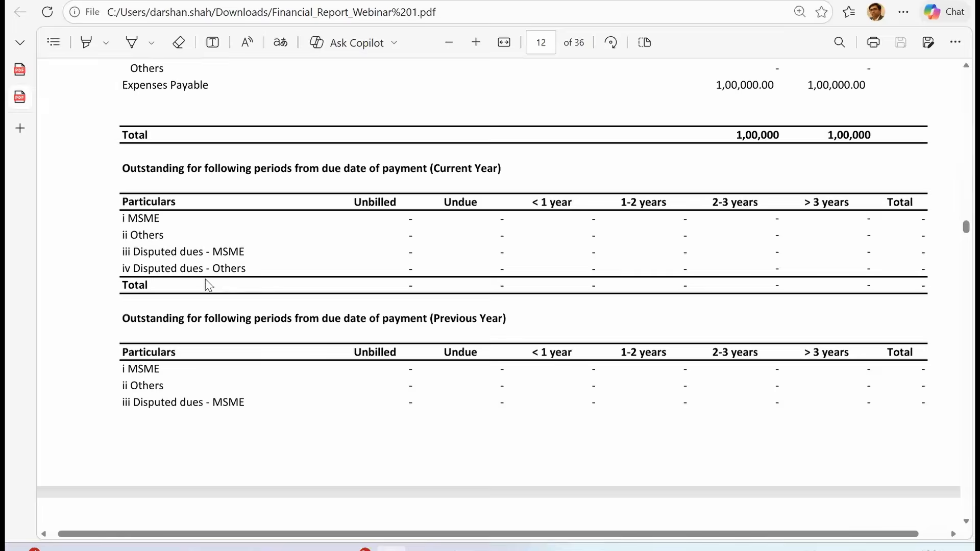
pyautogui.scroll(-2, 209, 285)
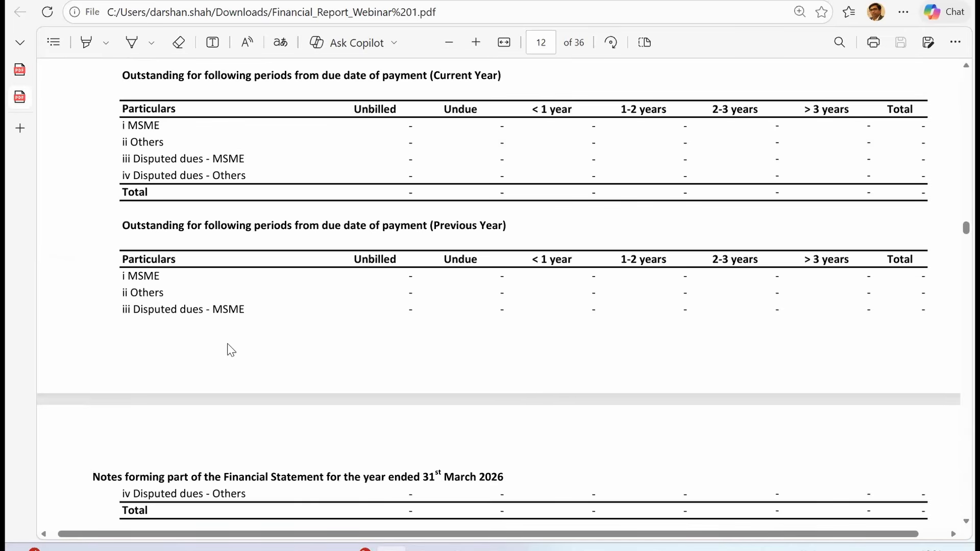
pyautogui.scroll(-1, 231, 350)
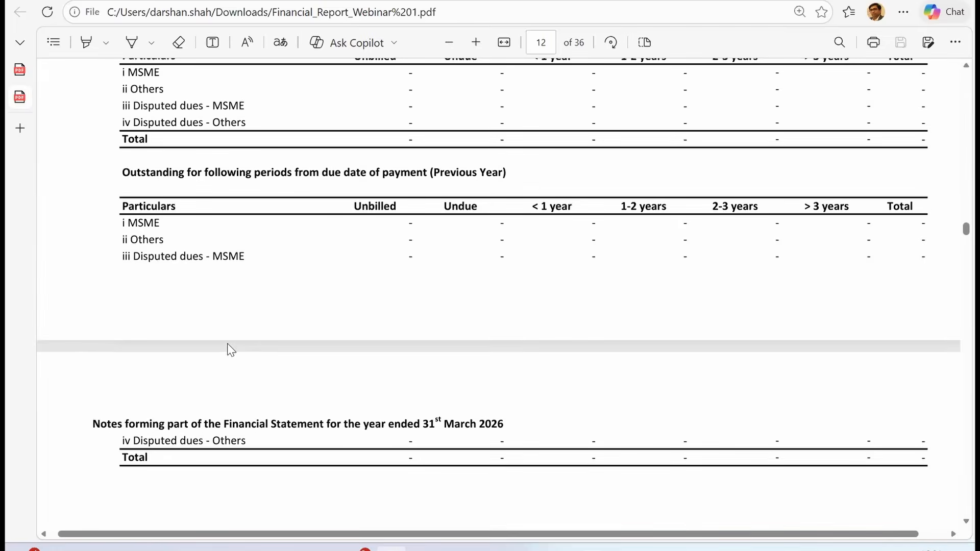
pyautogui.scroll(-2, 231, 350)
pyautogui.scroll(-2, 231, 350)
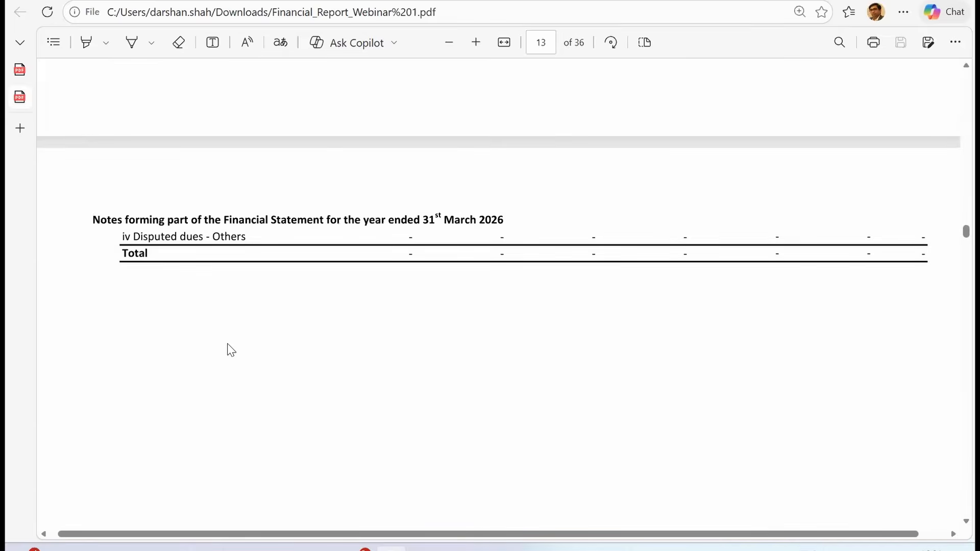
pyautogui.scroll(4, 231, 350)
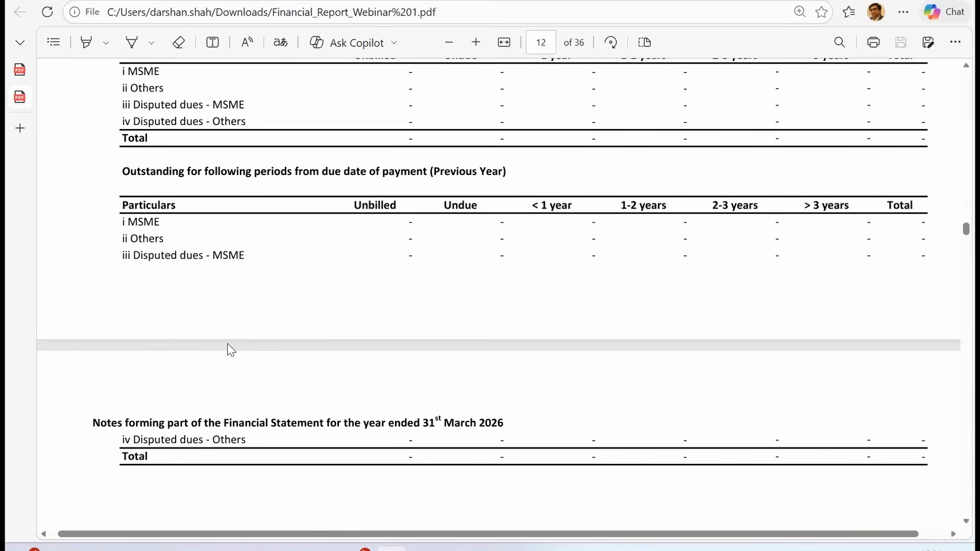
# Step: Switch to the Schedule III template workbook in Excel and open the Additional Notes Input sheet from its Index
pyautogui.hotkey('alt', 'Tab')
pyautogui.hotkey('alt', 'Tab')
pyautogui.click(228, 352)
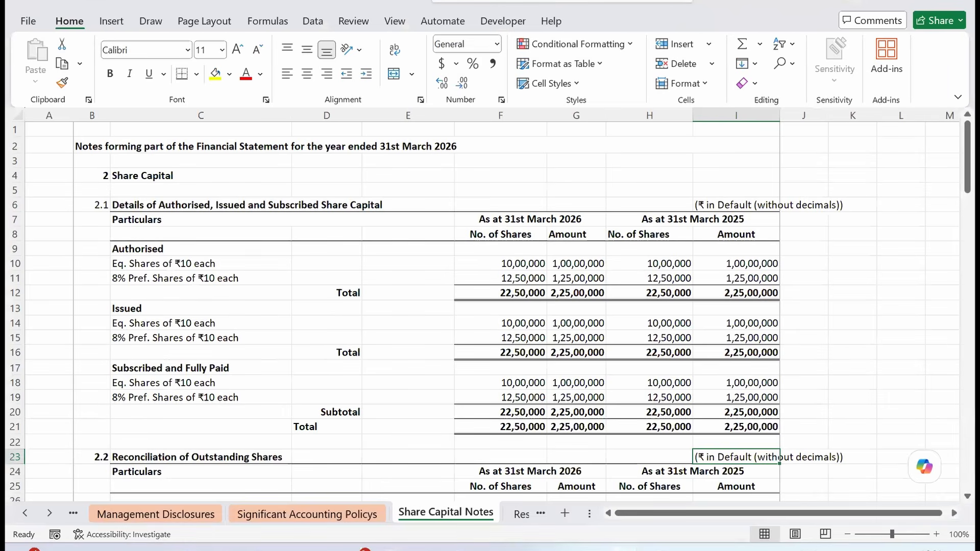
pyautogui.moveTo(624, 549)
pyautogui.click(526, 463)
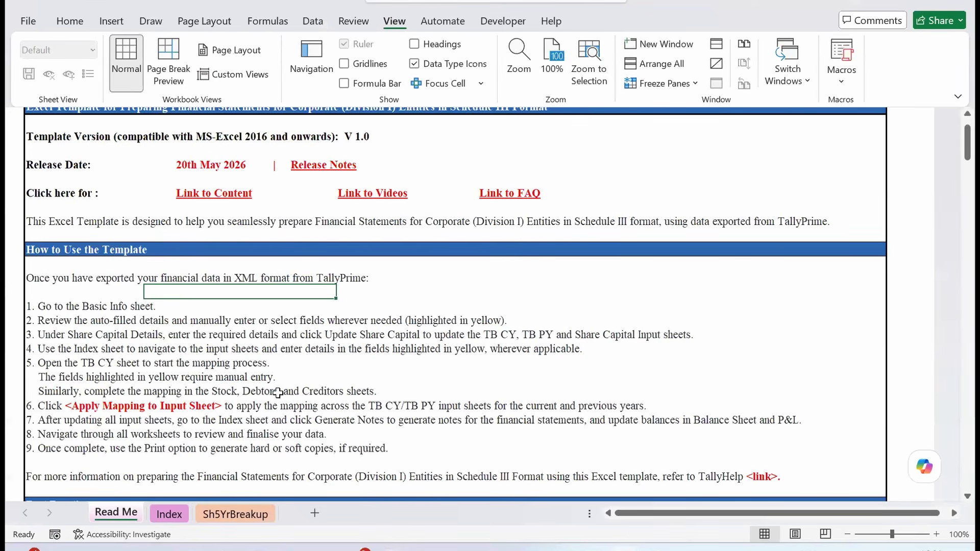
pyautogui.click(169, 514)
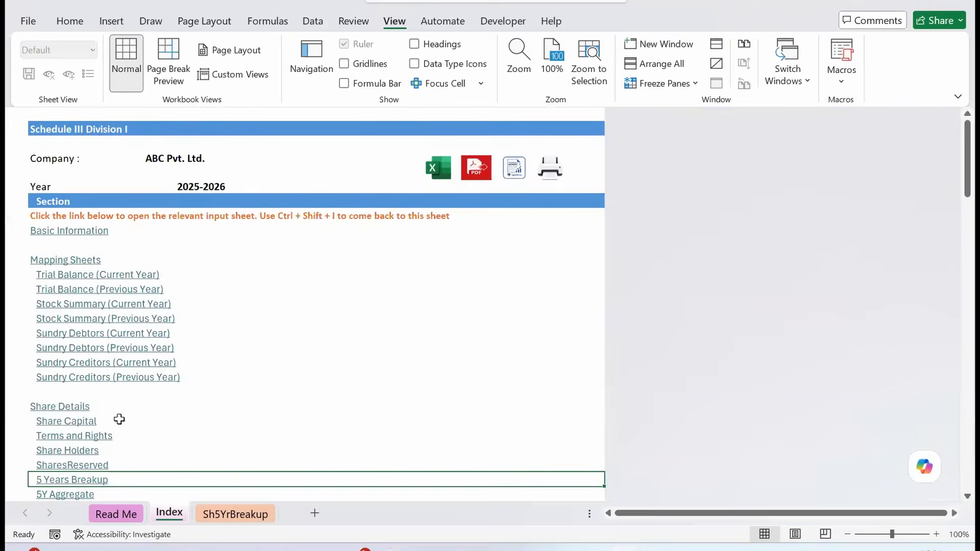
pyautogui.scroll(-9, 231, 449)
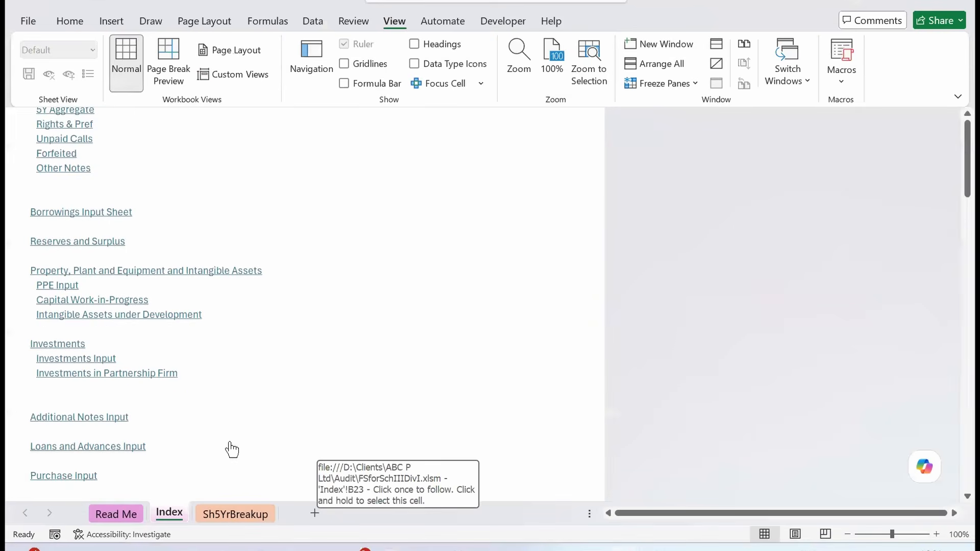
pyautogui.scroll(-4, 84, 253)
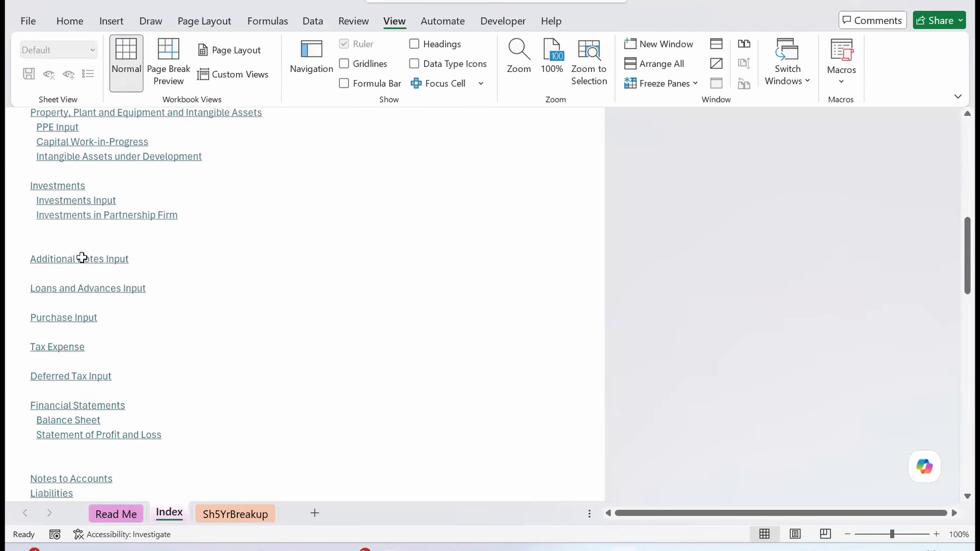
pyautogui.click(81, 258)
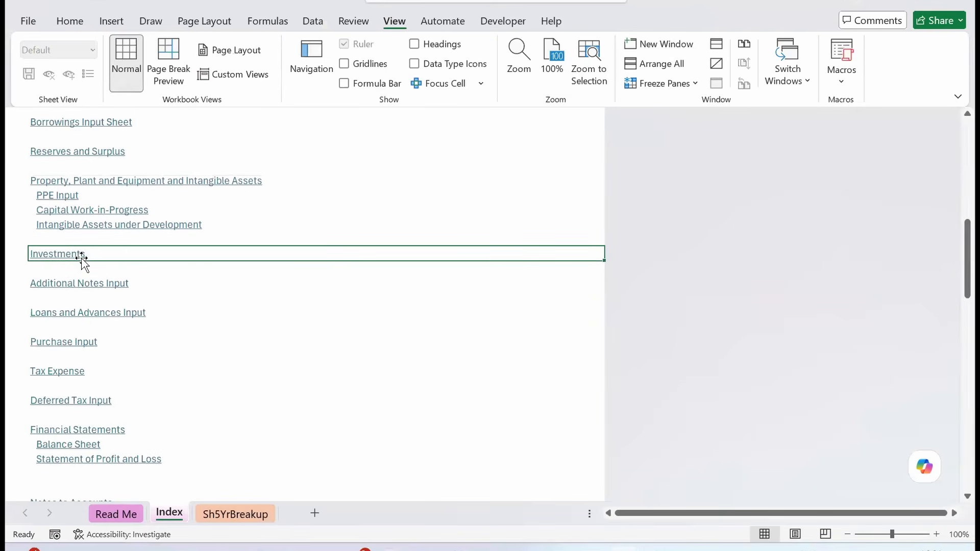
pyautogui.click(65, 283)
pyautogui.click(221, 330)
pyautogui.click(61, 169)
# Step: Examine the additional note inputs from Contingent Liabilities and Proposed Dividend through CSR, Exceptional Items and Purchases under Broad Heads
pyautogui.scroll(-9, 198, 220)
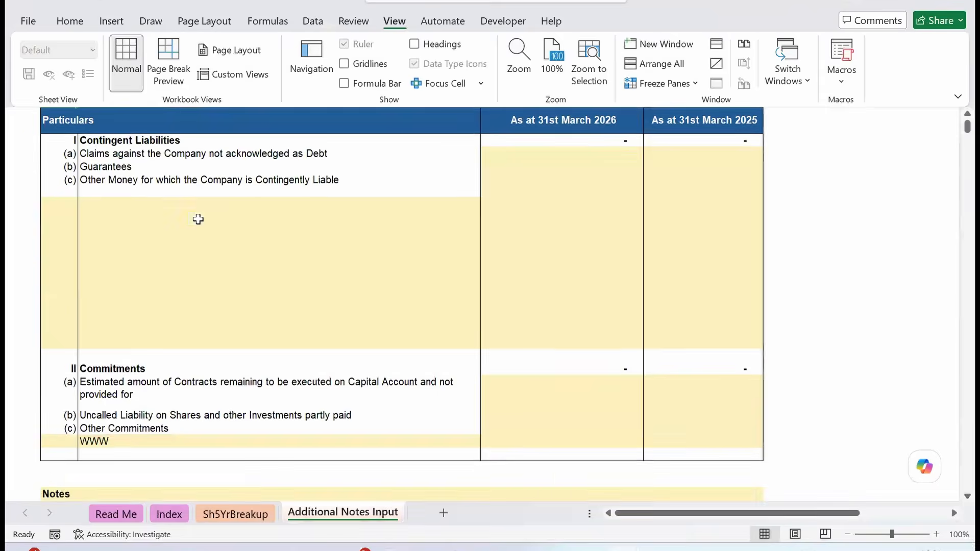
pyautogui.scroll(-8, 198, 220)
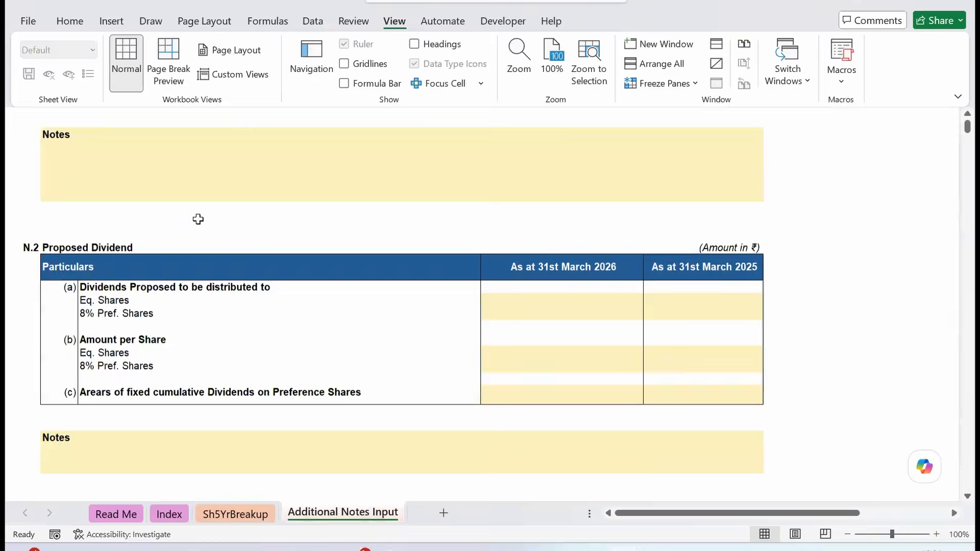
pyautogui.scroll(-4, 198, 220)
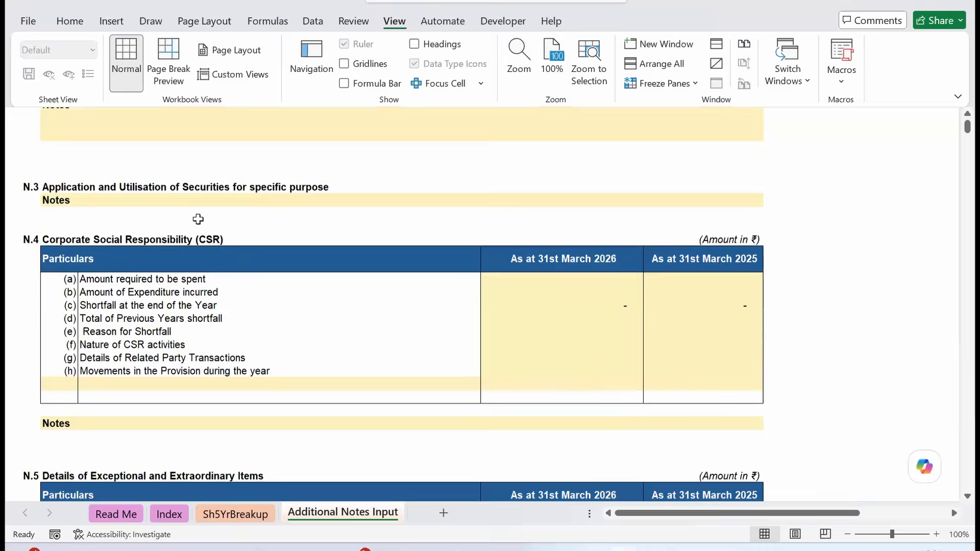
pyautogui.scroll(1, 197, 216)
pyautogui.scroll(-6, 123, 226)
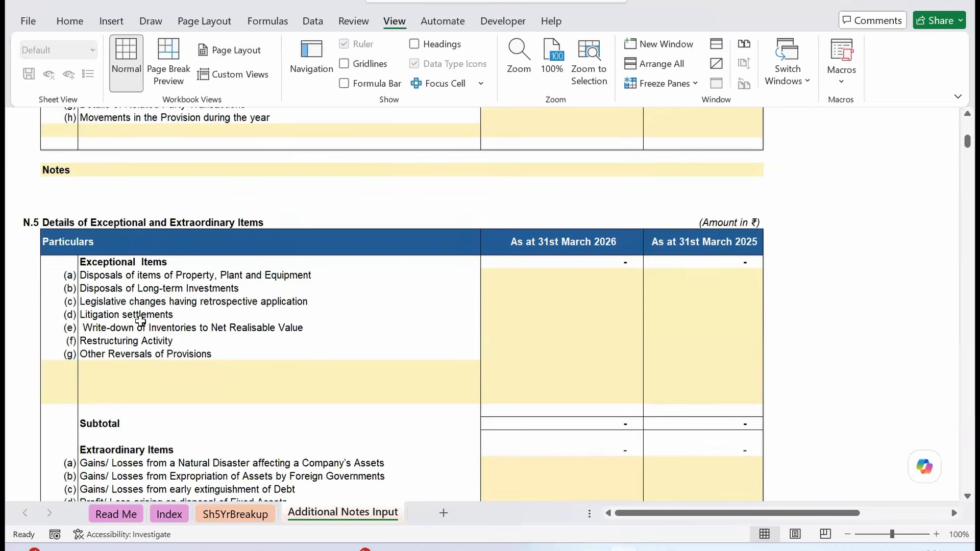
pyautogui.scroll(-10, 140, 321)
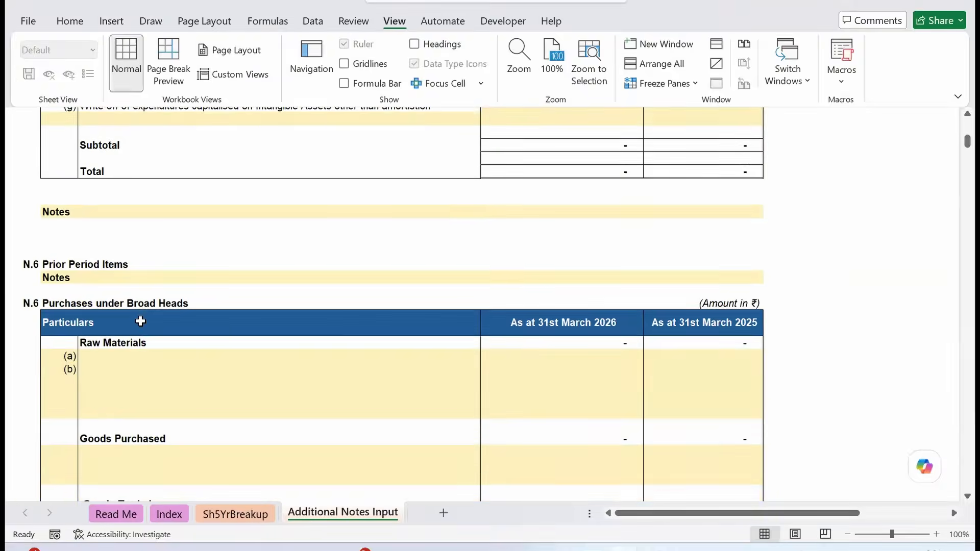
# Step: Examine the input tables for C.I.F. imports, foreign currency remittances, expenditures and earnings on the Additional Notes Input sheet
pyautogui.scroll(-10, 140, 321)
pyautogui.scroll(-10, 140, 320)
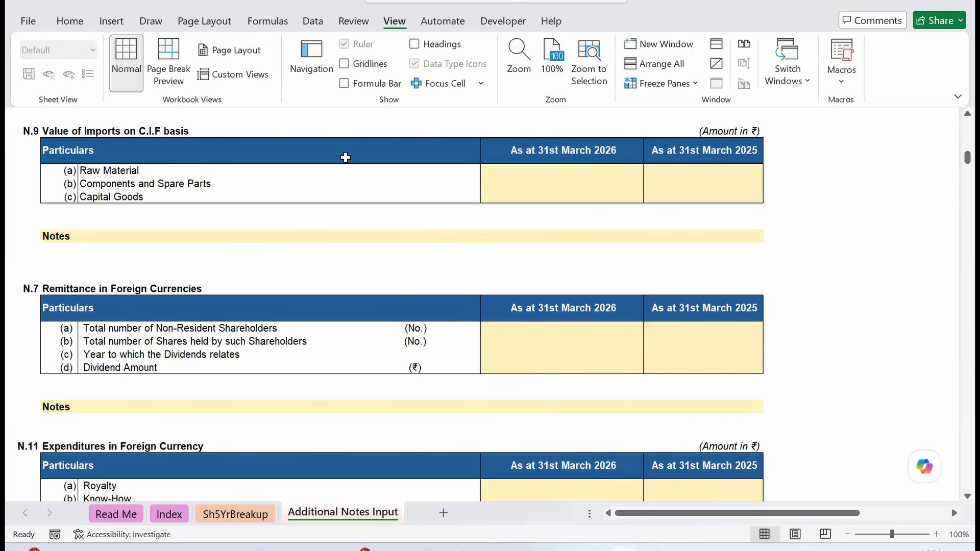
pyautogui.click(184, 274)
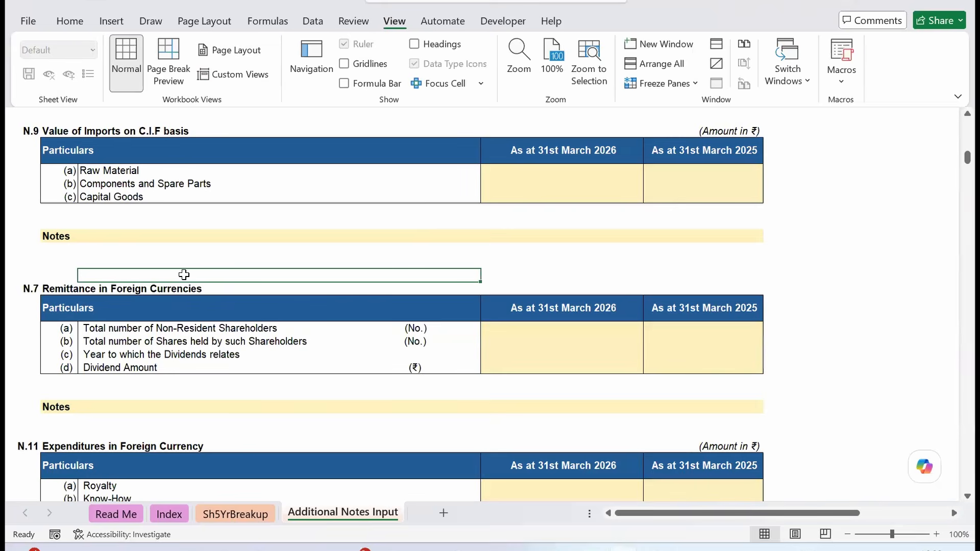
pyautogui.scroll(-3, 184, 274)
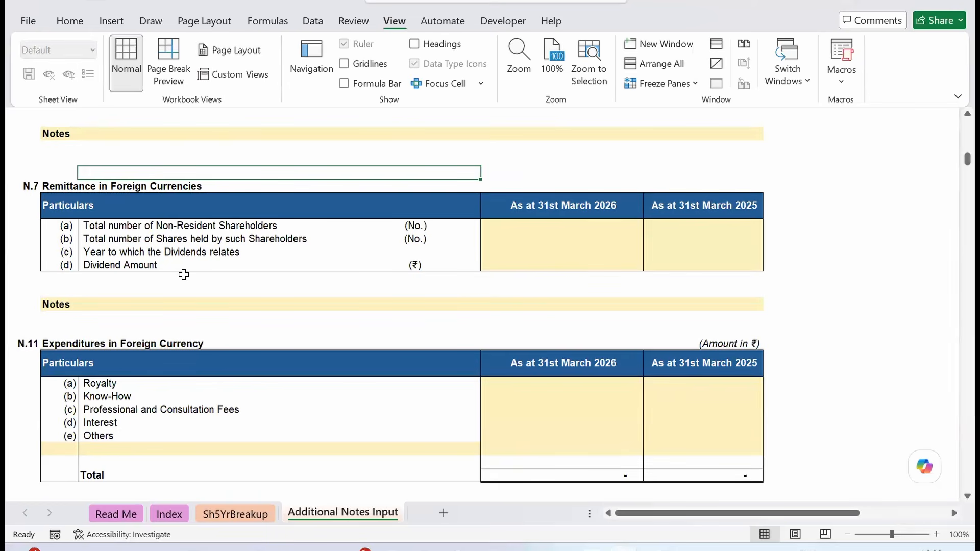
pyautogui.scroll(-3, 184, 275)
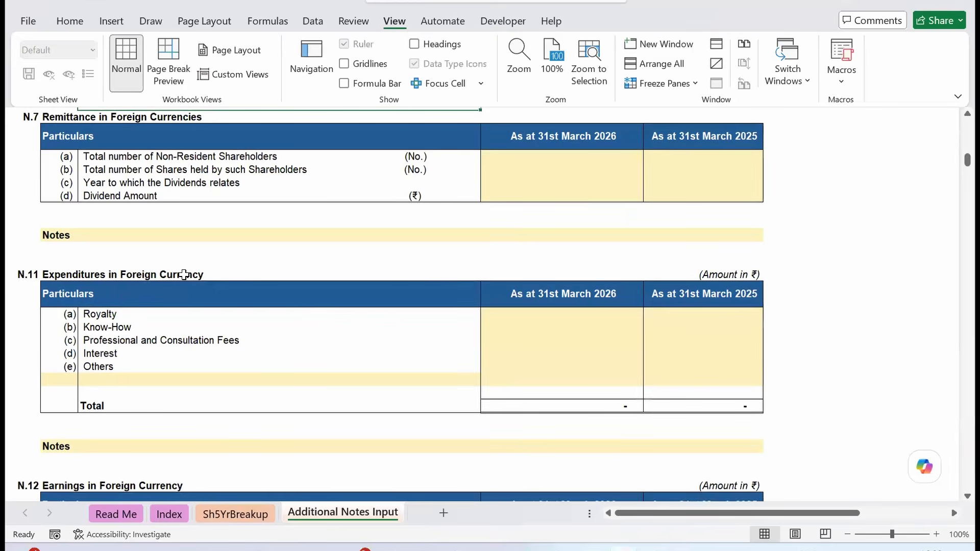
pyautogui.scroll(-6, 184, 275)
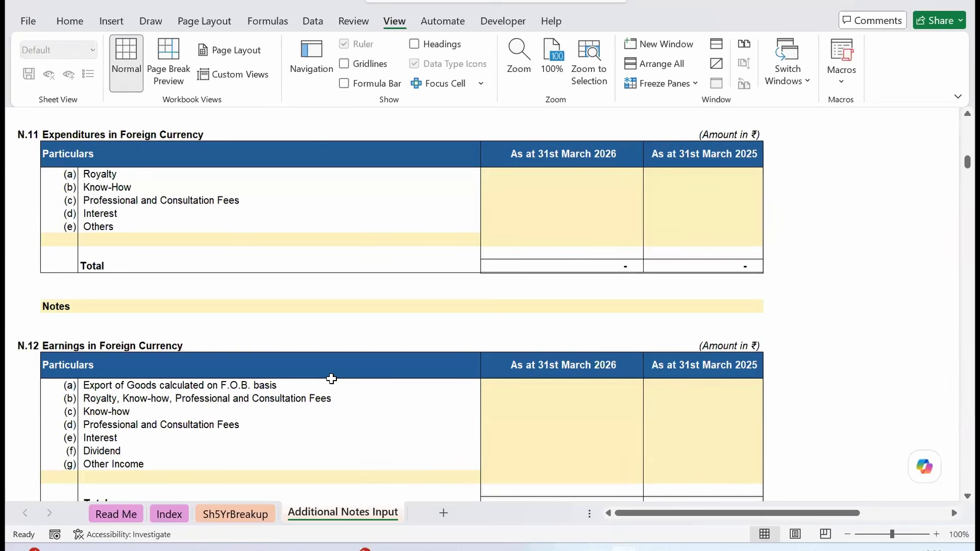
# Step: Open the PPE Input sheet from the Index and inspect the Deletions/Adjustments cell for Computer Software
pyautogui.click(136, 516)
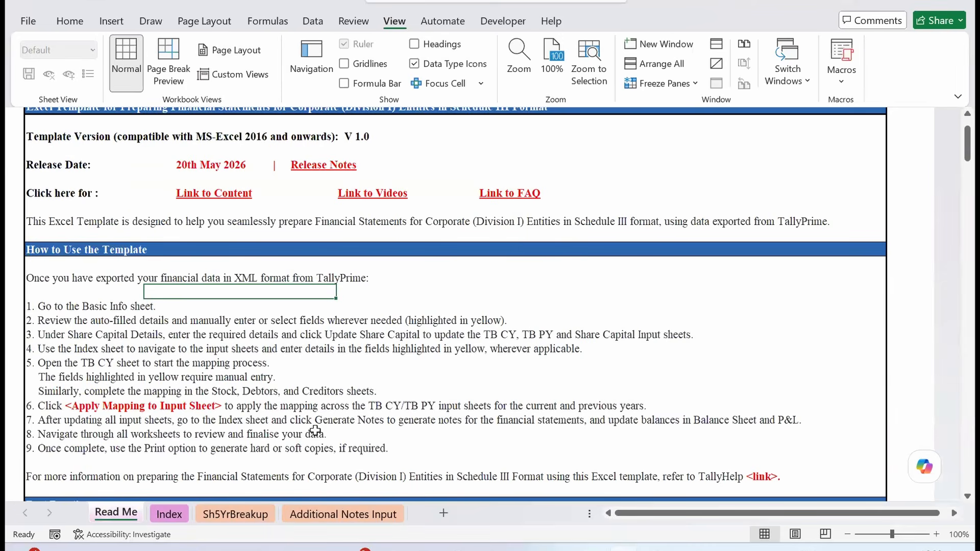
pyautogui.click(170, 514)
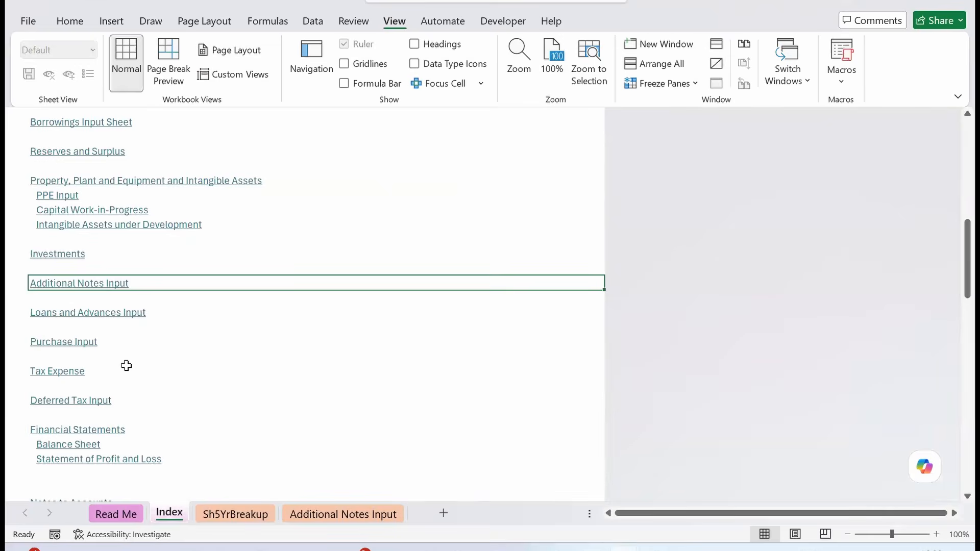
pyautogui.scroll(-1, 126, 366)
pyautogui.scroll(2, 126, 363)
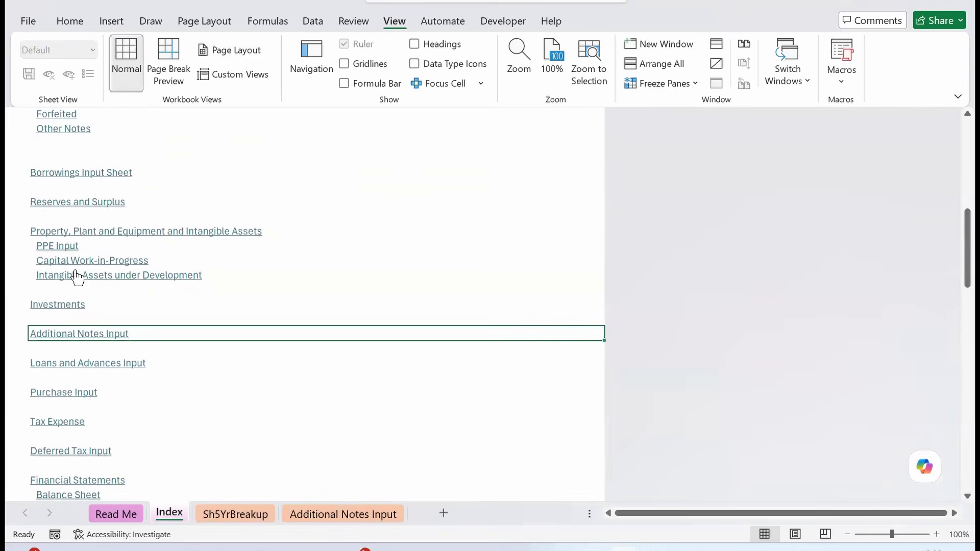
pyautogui.click(57, 245)
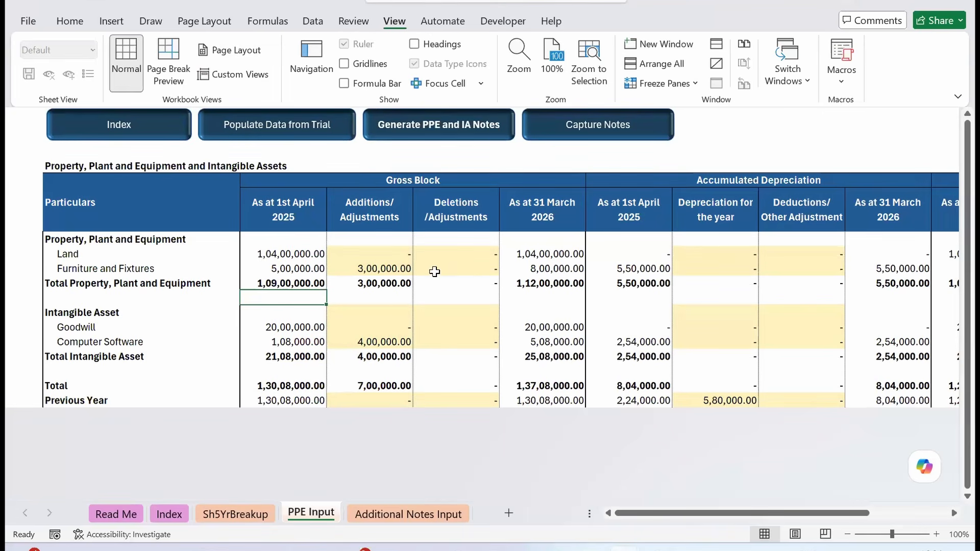
pyautogui.click(458, 336)
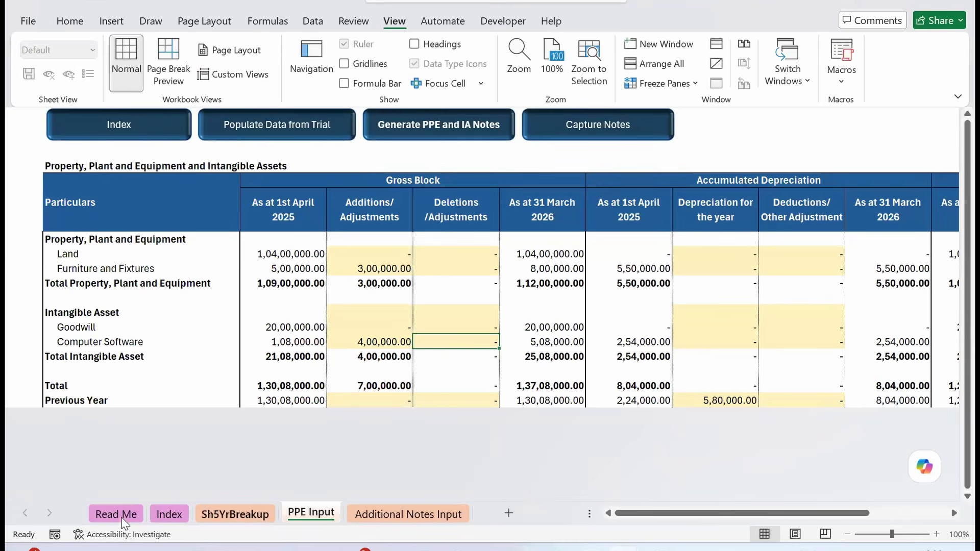
# Step: Open the Sundry Debtors (Previous Year) sheet from the Index and inspect its ageing columns, including Undue
pyautogui.click(179, 512)
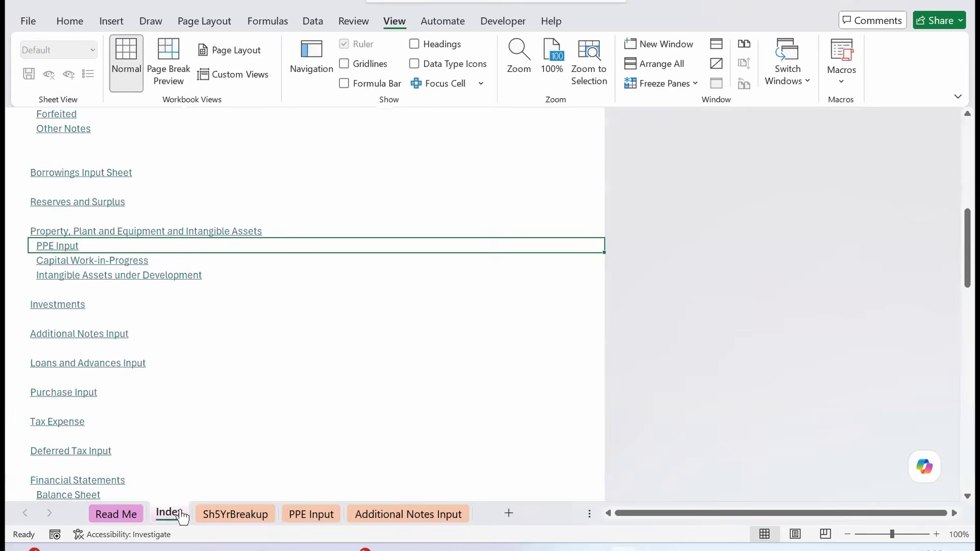
pyautogui.scroll(8, 137, 304)
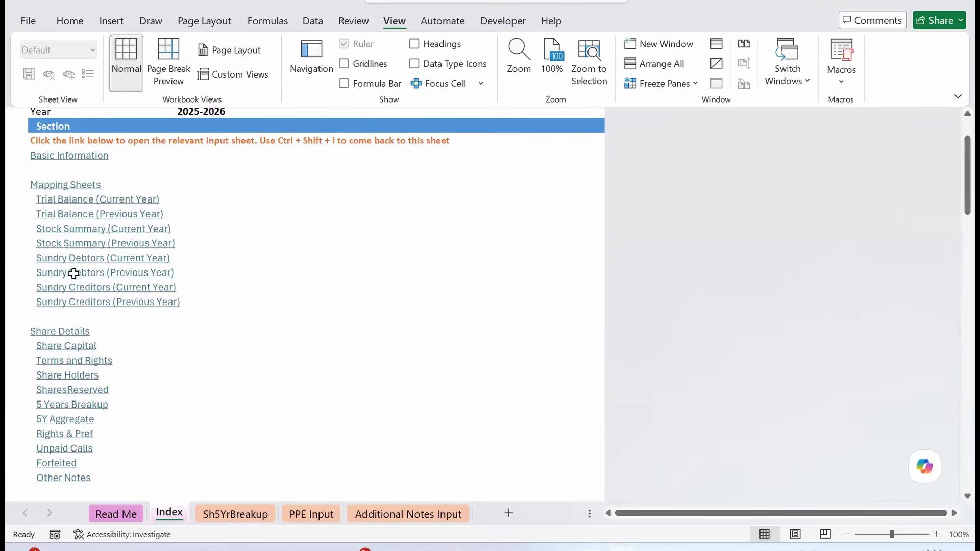
pyautogui.click(74, 276)
pyautogui.click(617, 338)
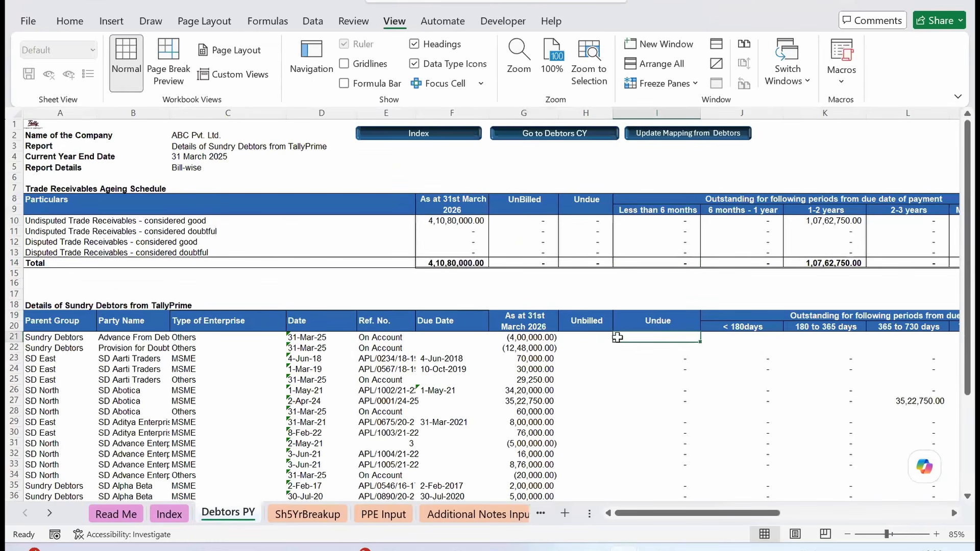
pyautogui.hscroll(3, 617, 338)
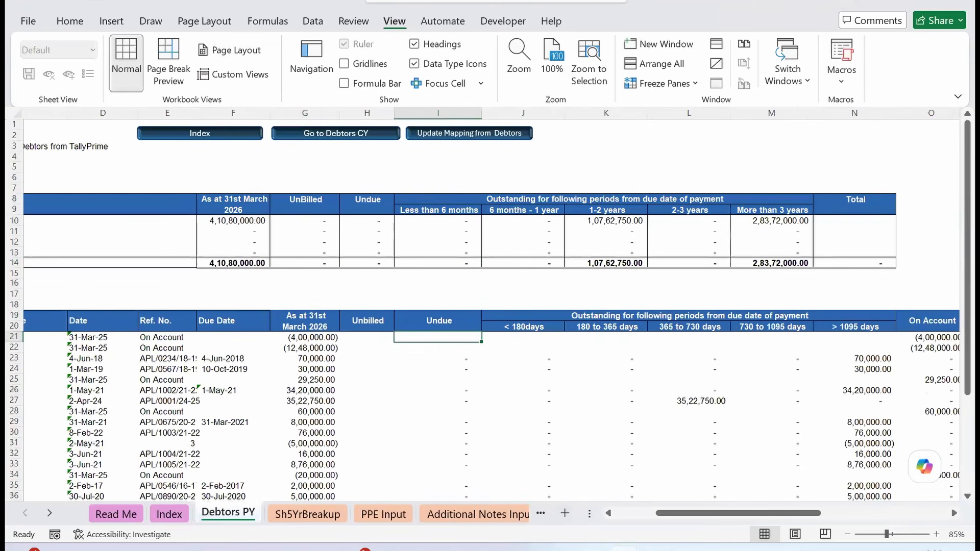
# Step: Switch to TallyPrime and open the Balance Sheet report for ABC Pvt. Ltd
pyautogui.click(590, 549)
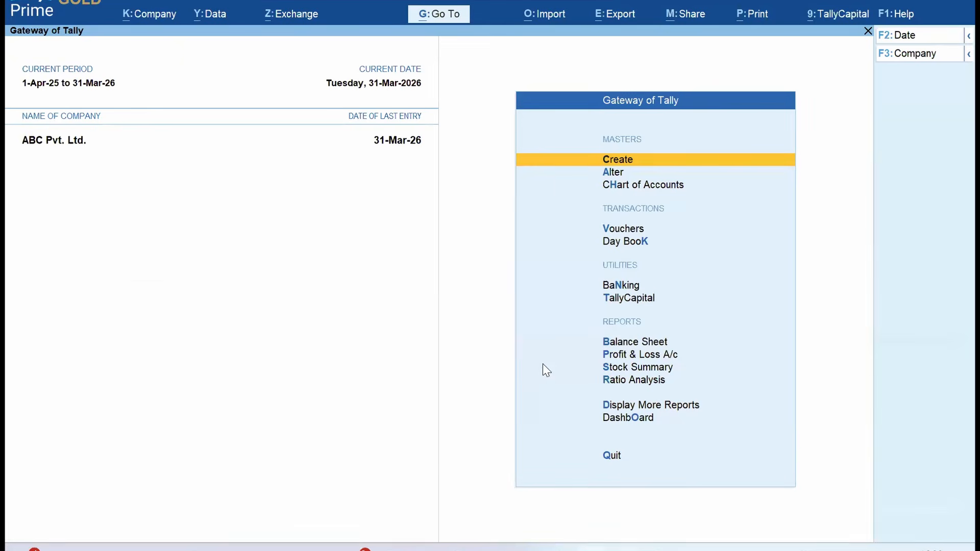
pyautogui.press('Up')
pyautogui.press('Up')
pyautogui.press('Up')
pyautogui.press('Up')
pyautogui.press('Up')
pyautogui.press('Up')
pyautogui.press('Return')
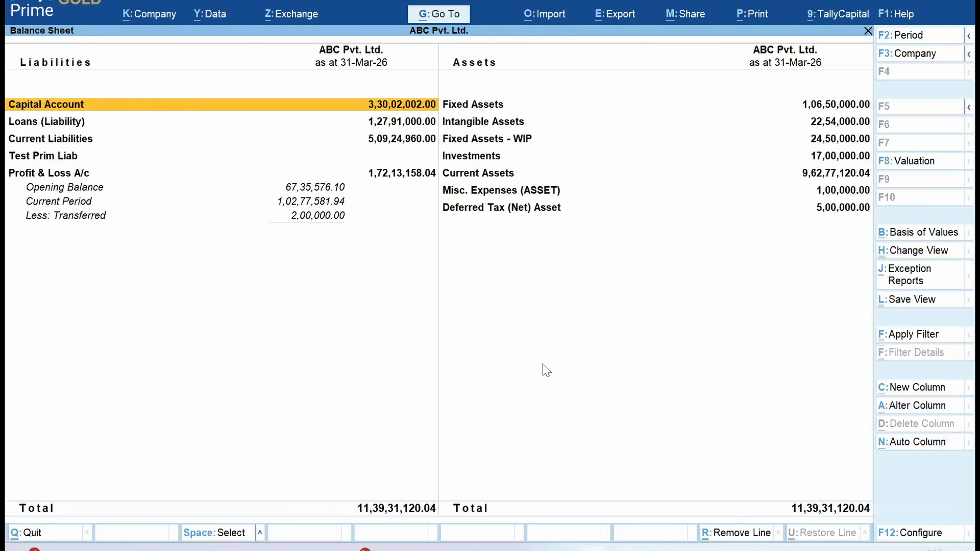
# Step: Open the export configuration for the Schedule III for Division I financial statements from the Balance Sheet
pyautogui.hotkey('alt', 'e')
pyautogui.press('Down')
pyautogui.press('Return')
pyautogui.press('Down')
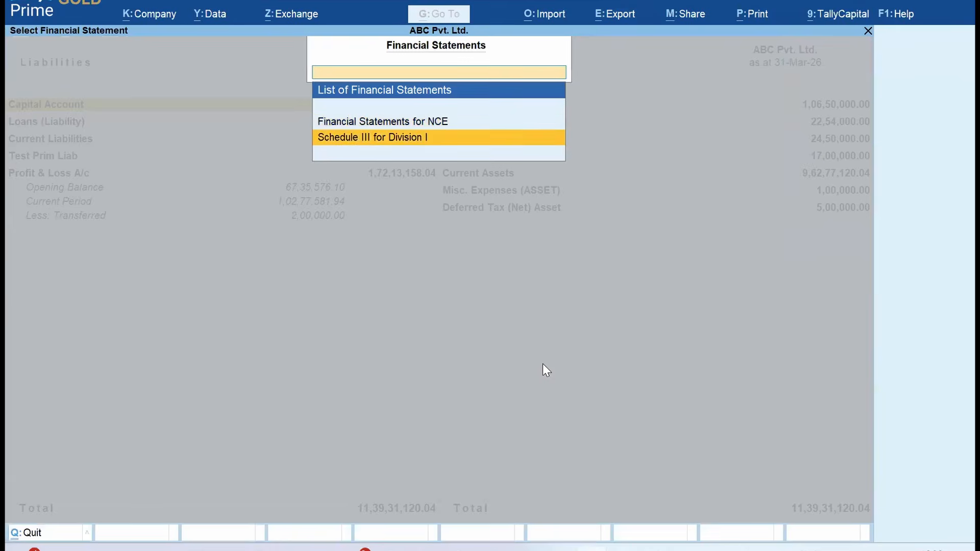
pyautogui.press('Return')
pyautogui.press('Left')
pyautogui.press('Return')
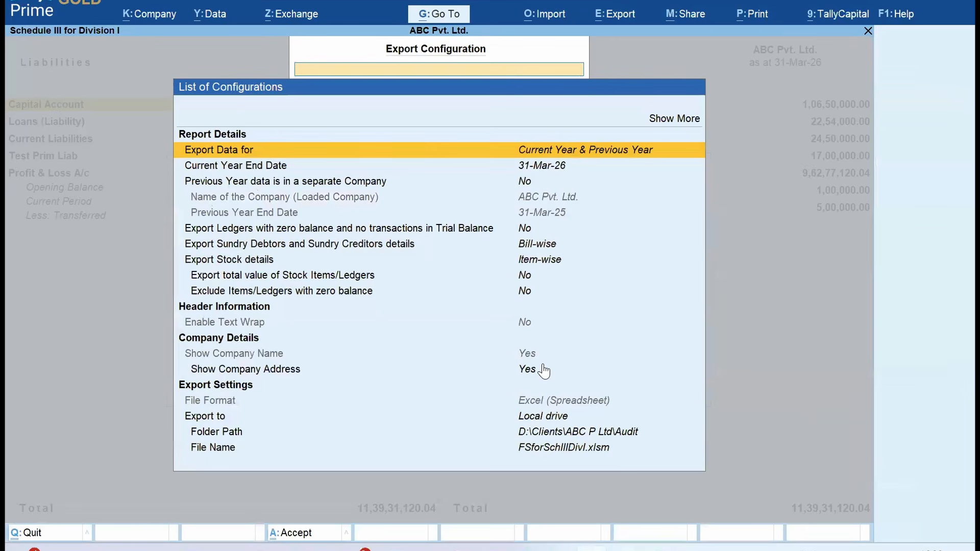
# Step: Open the Export Sundry Debtors and Sundry Creditors details option in the export configuration
pyautogui.press('Down')
pyautogui.press('Down')
pyautogui.press('Down')
pyautogui.press('Down')
pyautogui.press('Down')
pyautogui.press('Down')
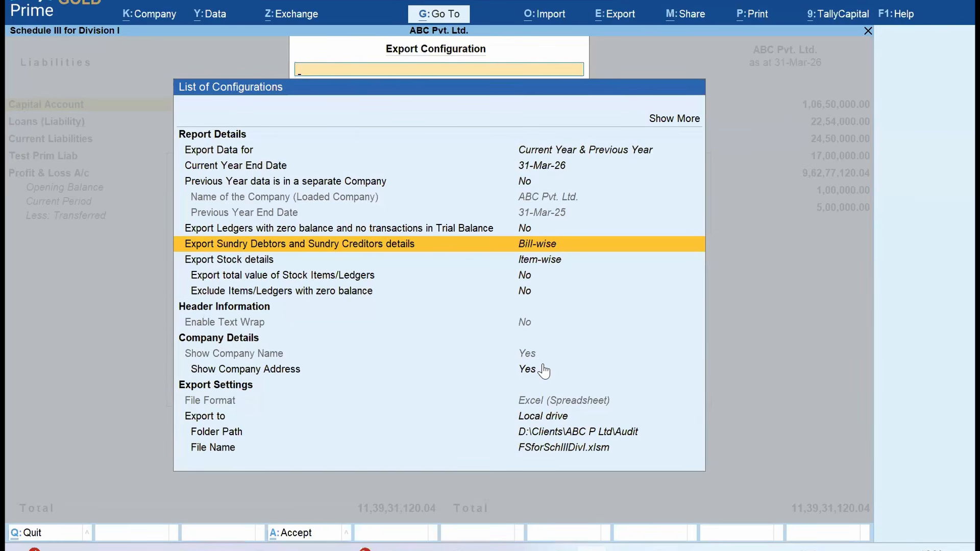
pyautogui.press('Return')
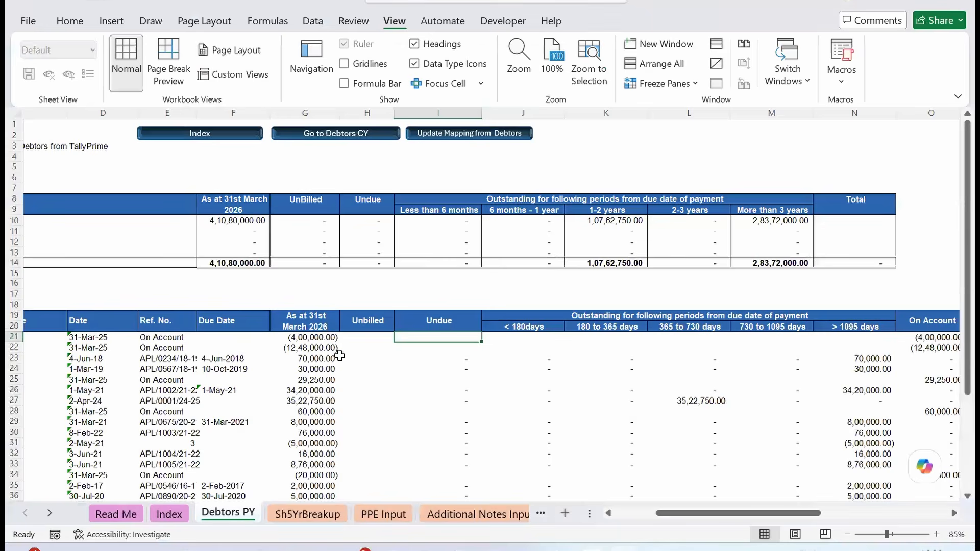
# Step: Switch to the Excel workbook's Debtors PY sheet and inspect the Unbilled, Undue and < 180days cells in rows 23 and 24
pyautogui.click(342, 358)
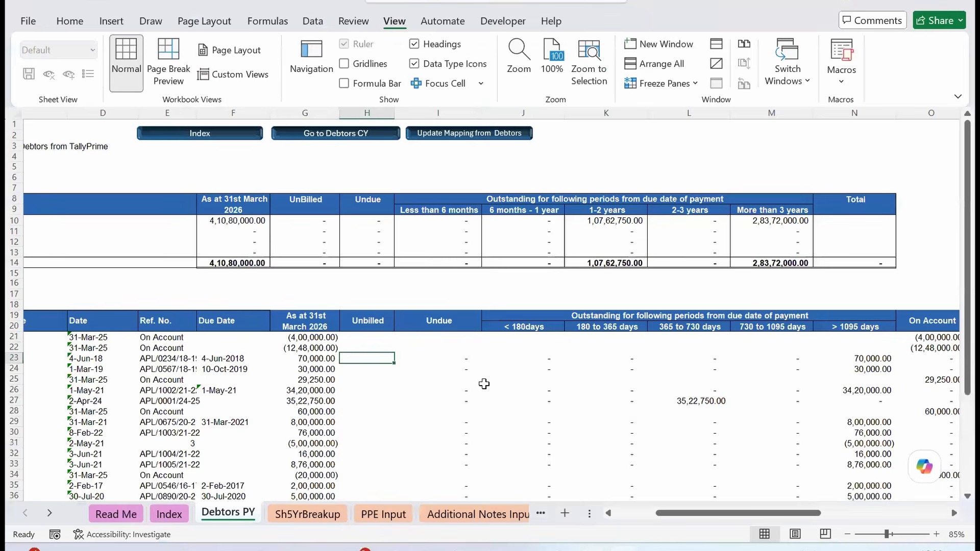
pyautogui.click(511, 366)
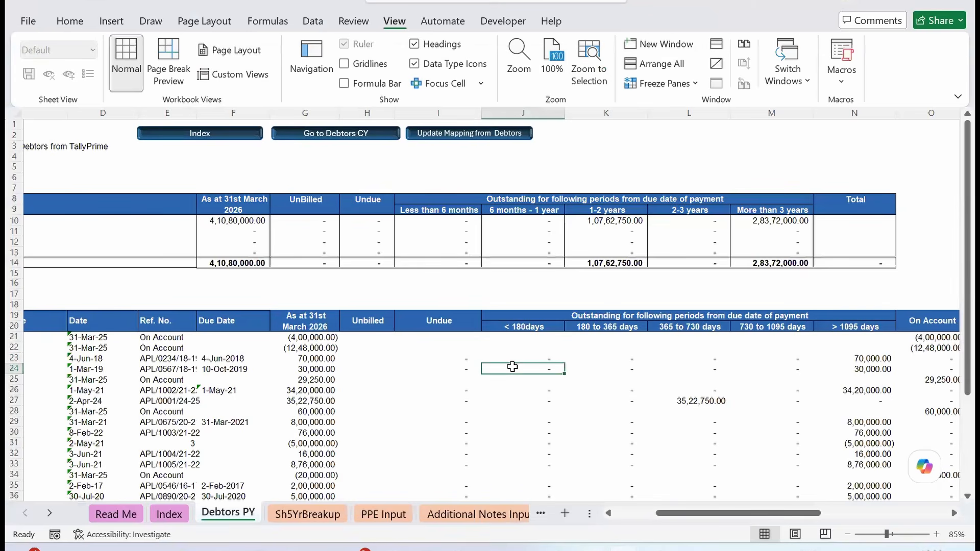
pyautogui.press('Left')
pyautogui.press('Left')
pyautogui.press('Left')
pyautogui.press('Right')
pyautogui.press('Right')
pyautogui.press('Right')
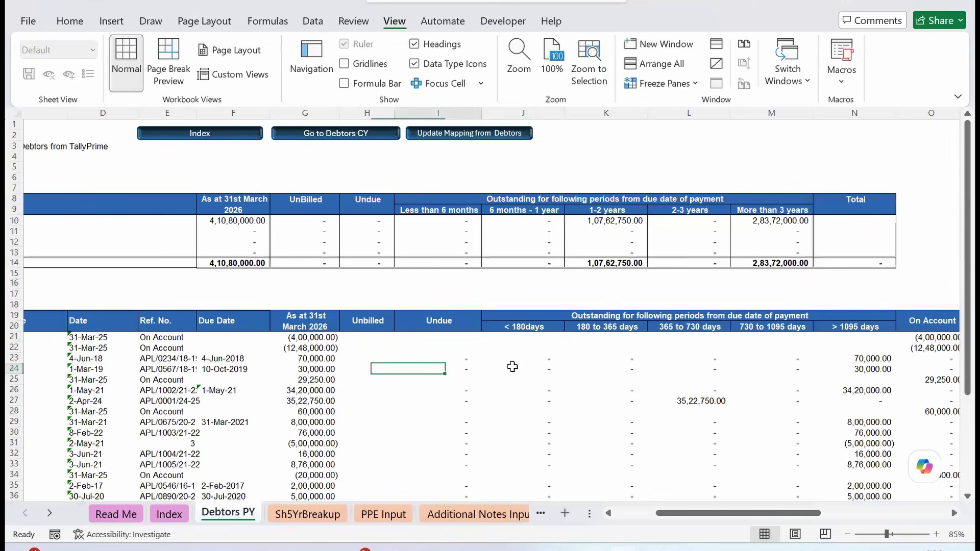
# Step: Select row 24's ageing cells from < 180days through > 1095 days to examine the due-date periods
pyautogui.hotkey('shift', 'Right')
pyautogui.hotkey('shift', 'Right')
pyautogui.hotkey('shift', 'Right')
pyautogui.hotkey('shift', 'Right')
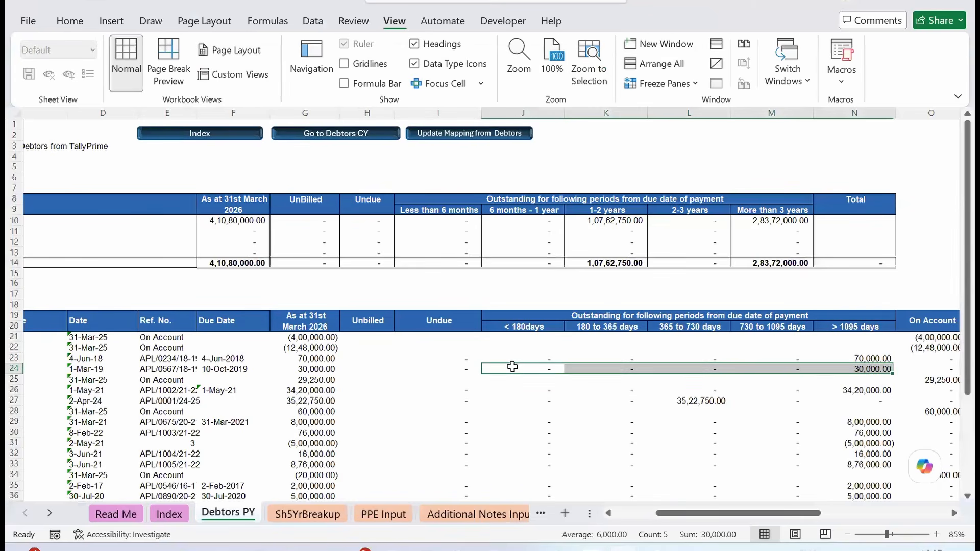